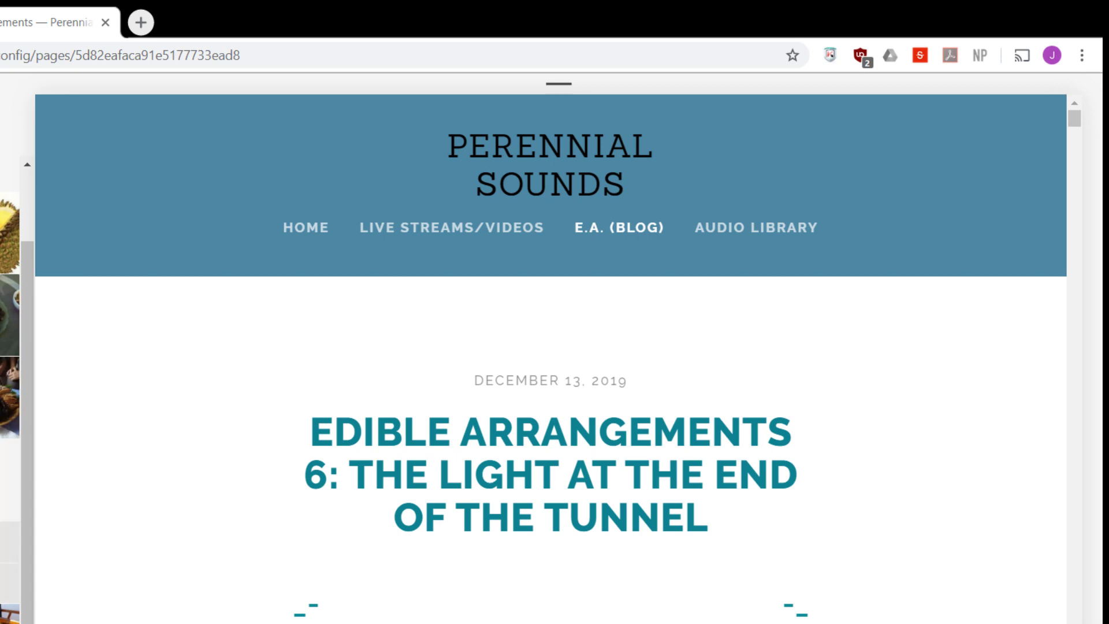
- Open the blog post "Arrangements 3: Journey to the Sun - Track List" for editing and review its track list through to the end
scroll(10, 329, "down", 3)
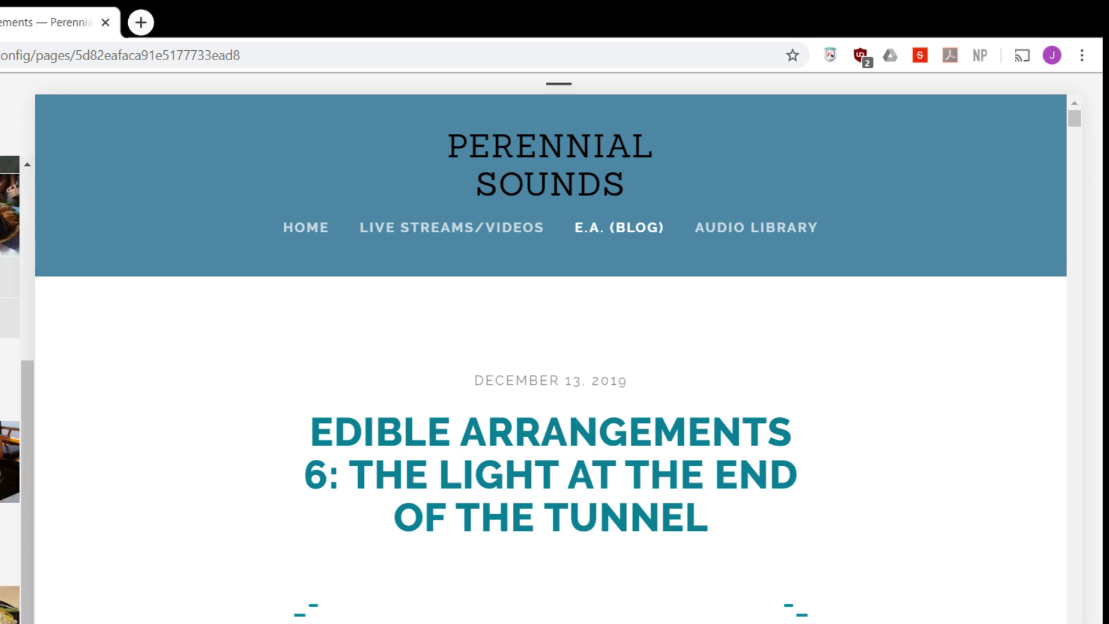
left_click(10, 297)
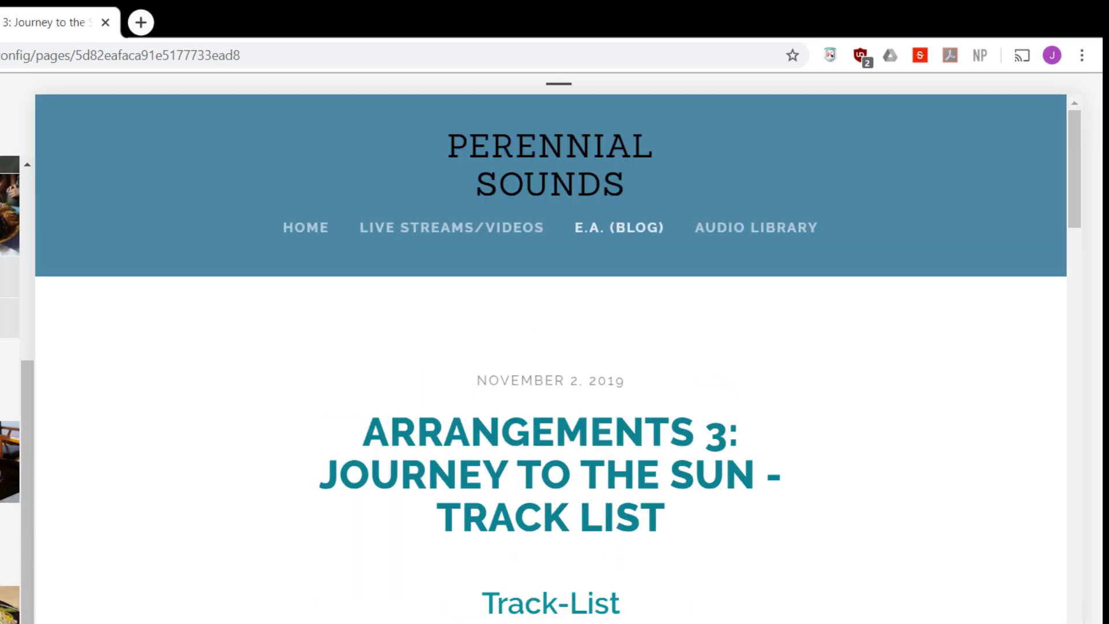
scroll(574, 487, "down", 2)
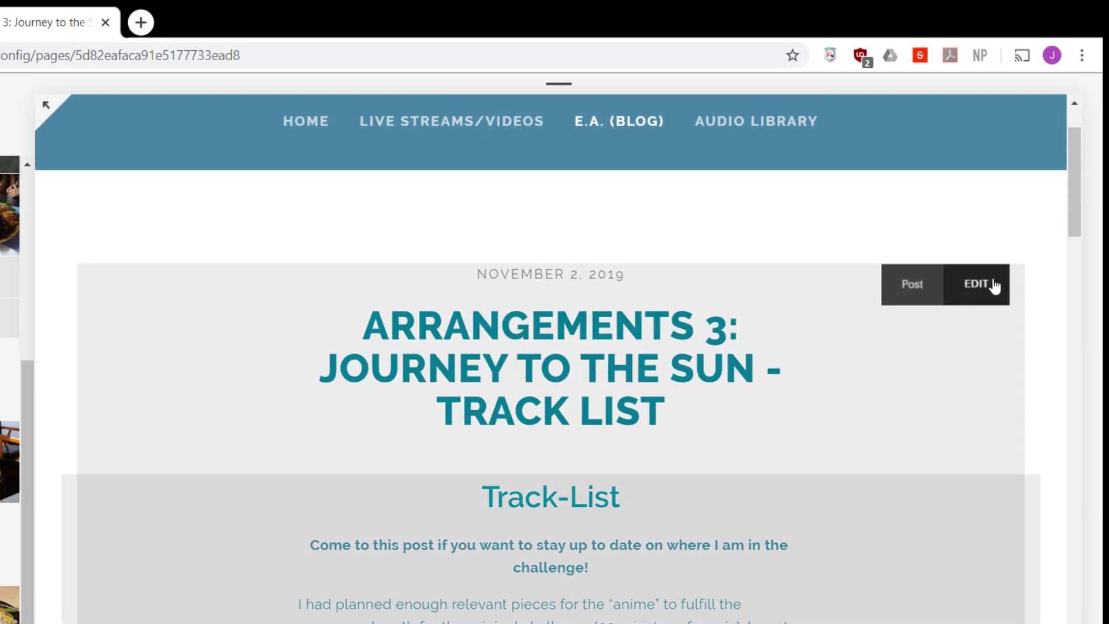
left_click(990, 284)
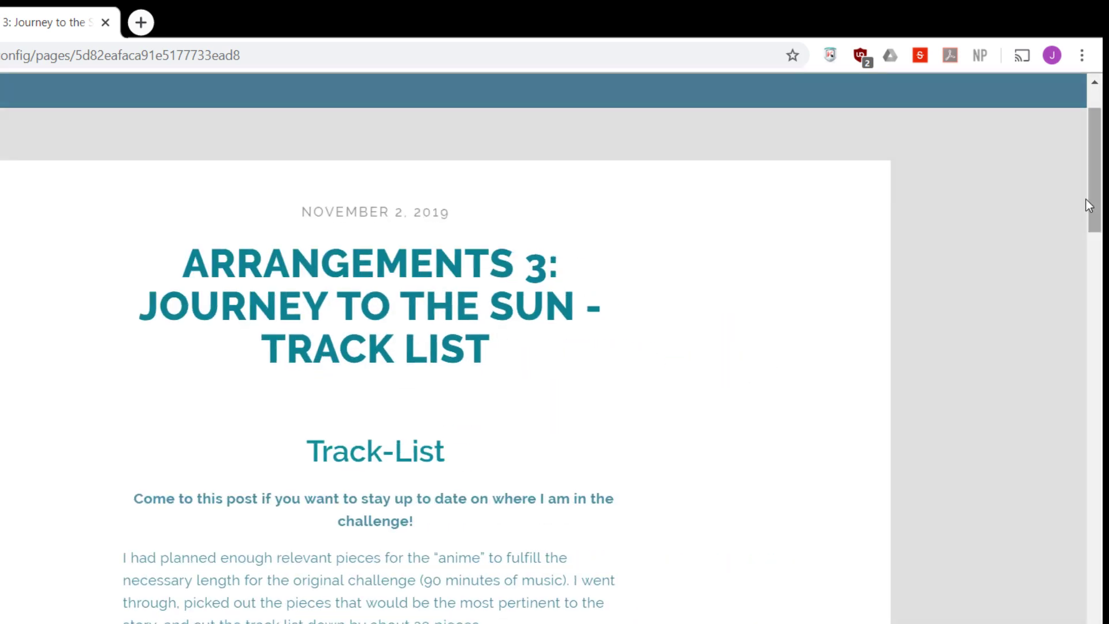
left_click_drag(1089, 200, 1100, 609)
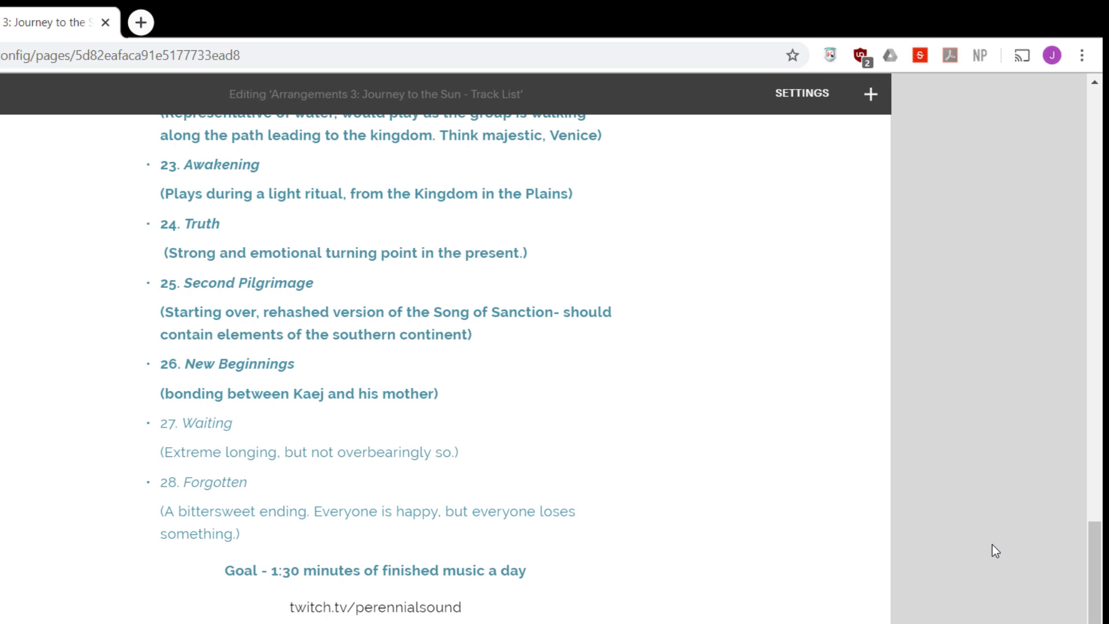
- Open SoundCloud in a new browser tab and go to the Perennial Sounds profile
left_click(136, 23)
type("t.soundcloud.com")
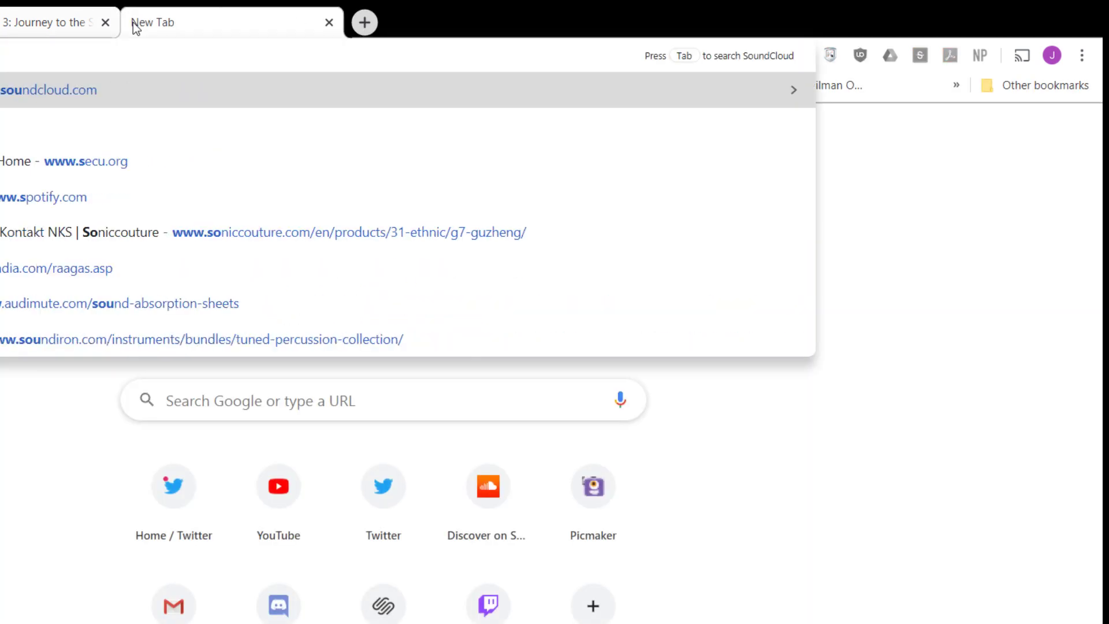
key("Return")
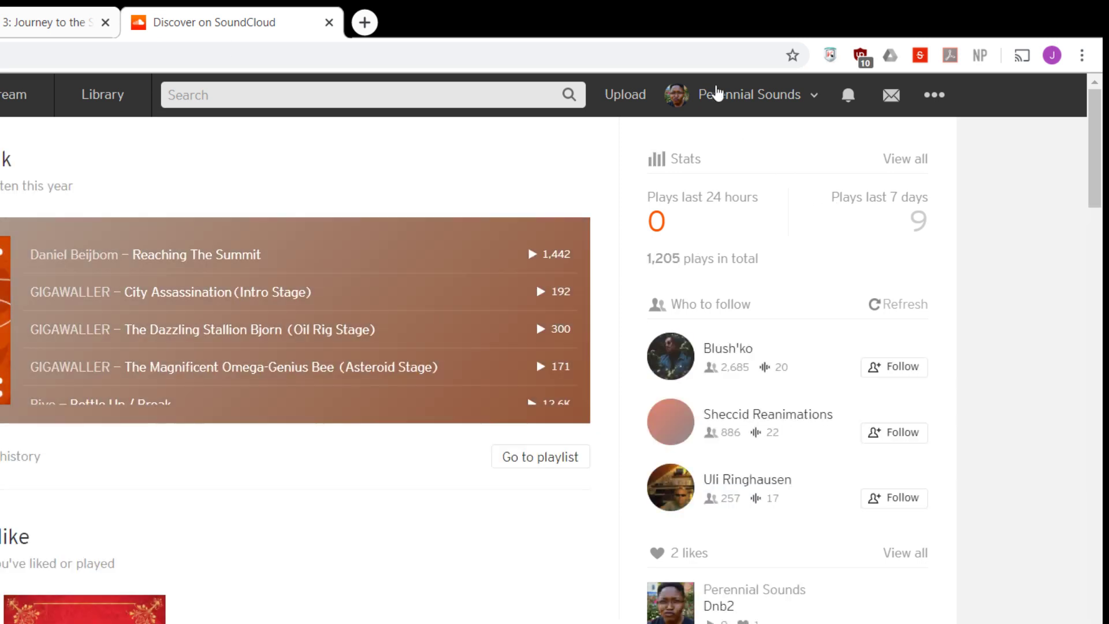
left_click(728, 114)
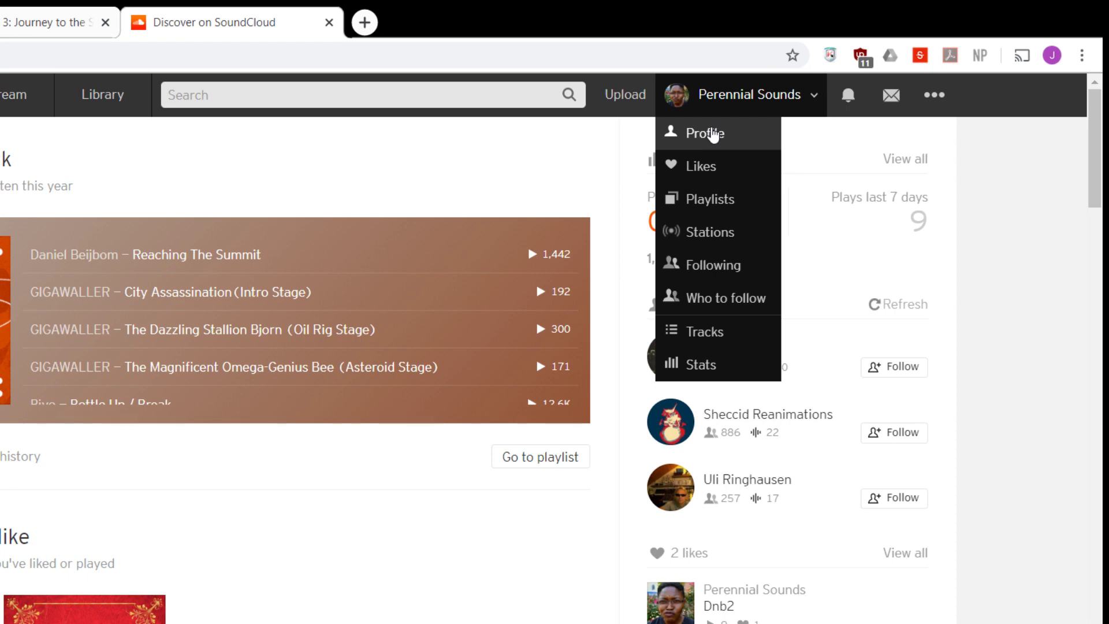
left_click(710, 140)
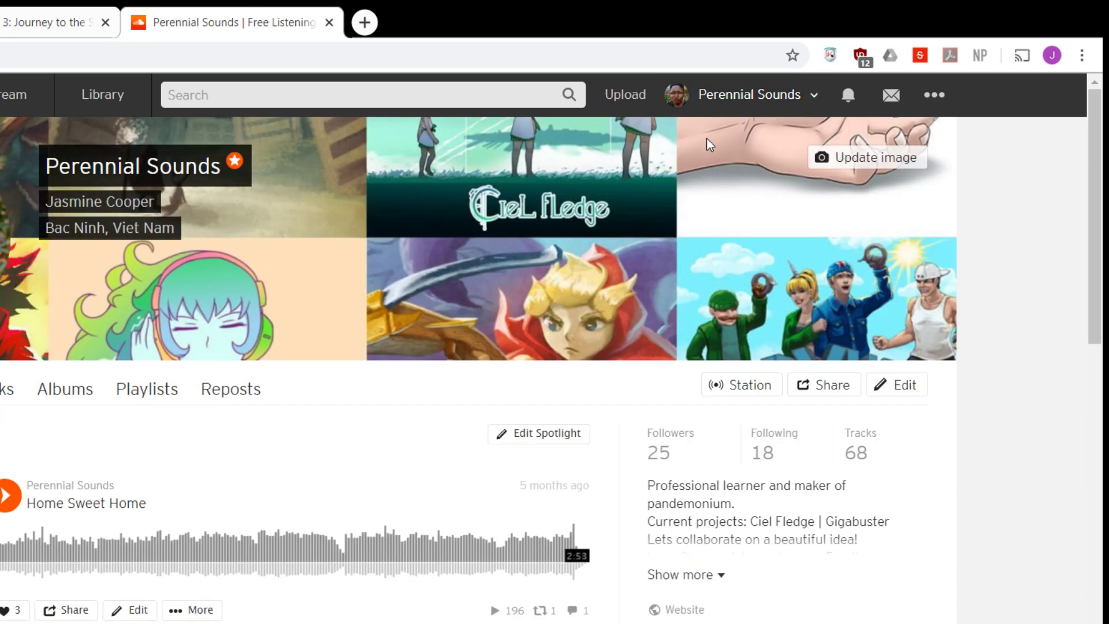
- Play the OST Challenge track New Beginnings from the profile's track list, followed by Second Pilgrimage
scroll(204, 611, "down", 1)
scroll(204, 611, "down", 20)
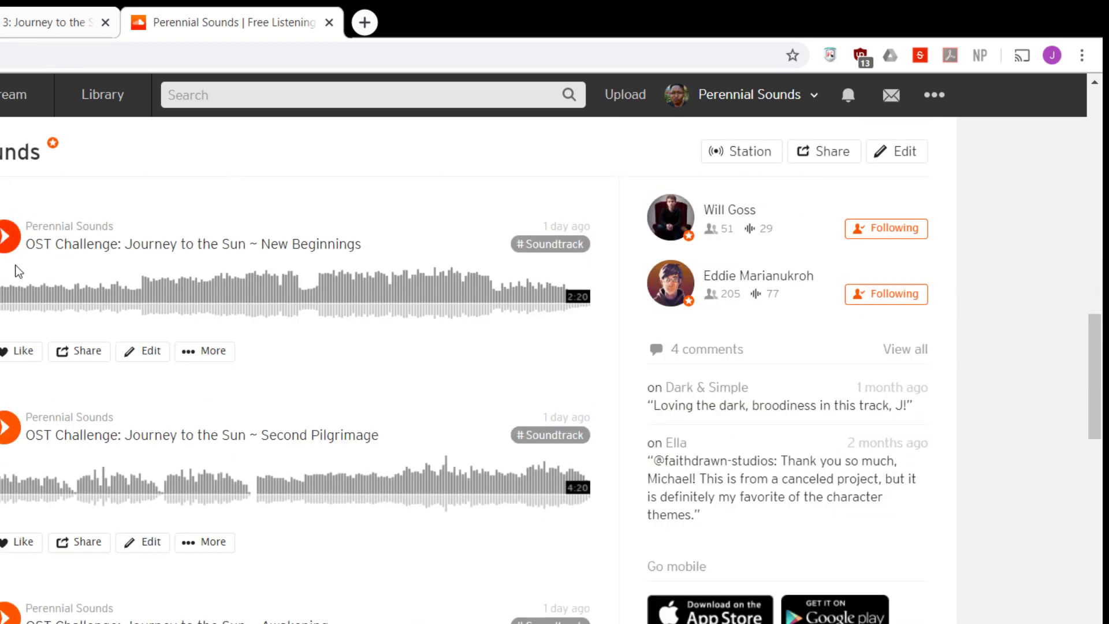
left_click(3, 238)
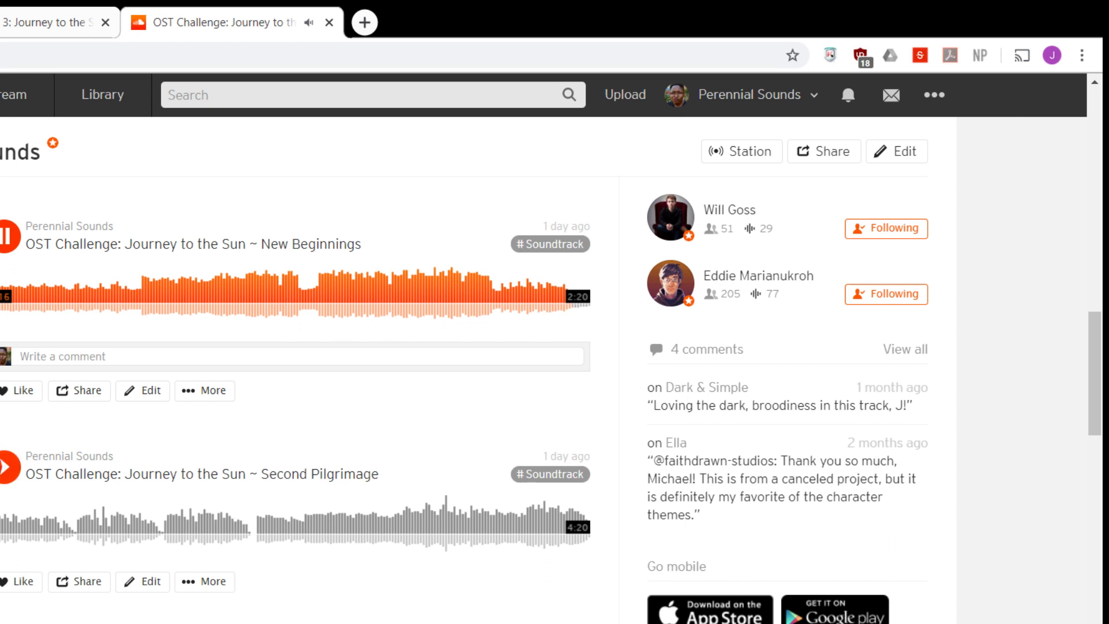
left_click(5, 478)
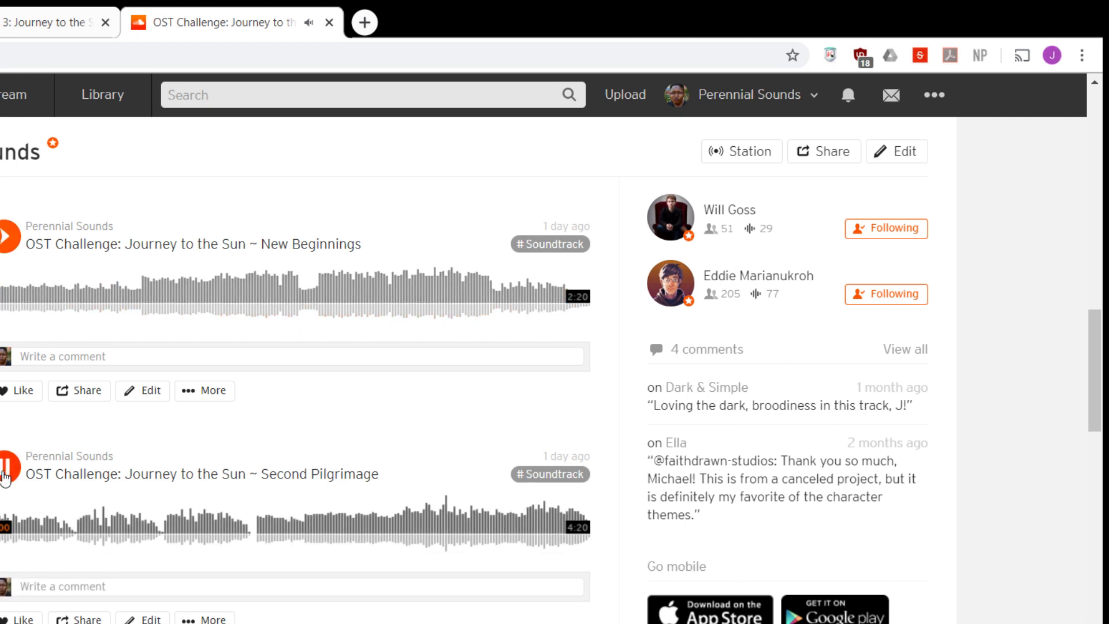
- Play the OST Challenge track Awakening and pause it near its end
scroll(113, 487, "down", 2)
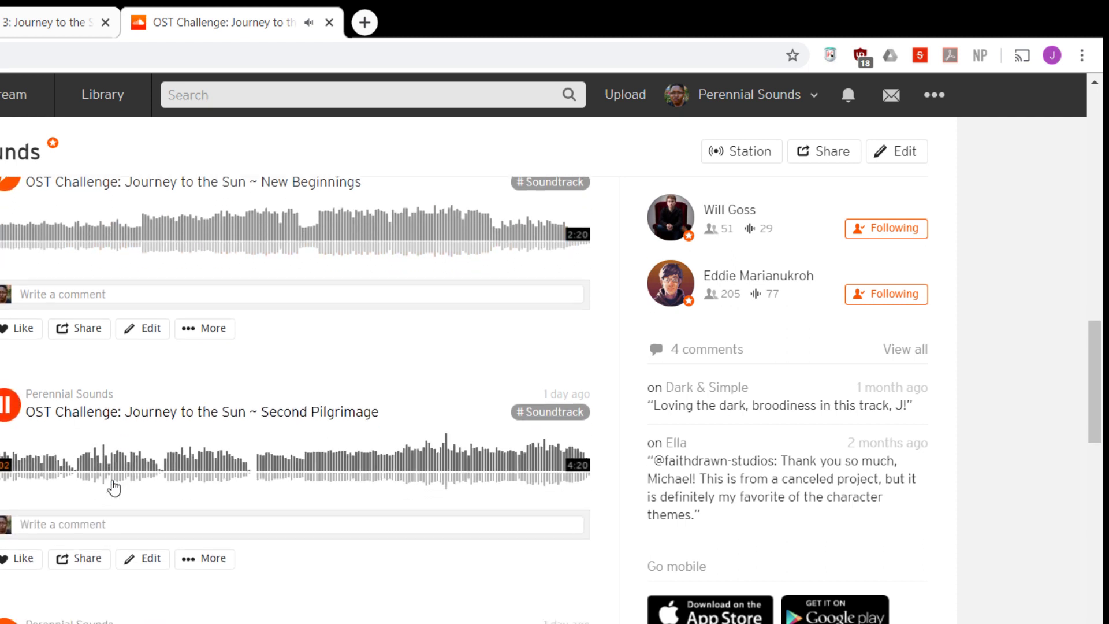
scroll(114, 488, "down", 3)
left_click(4, 422)
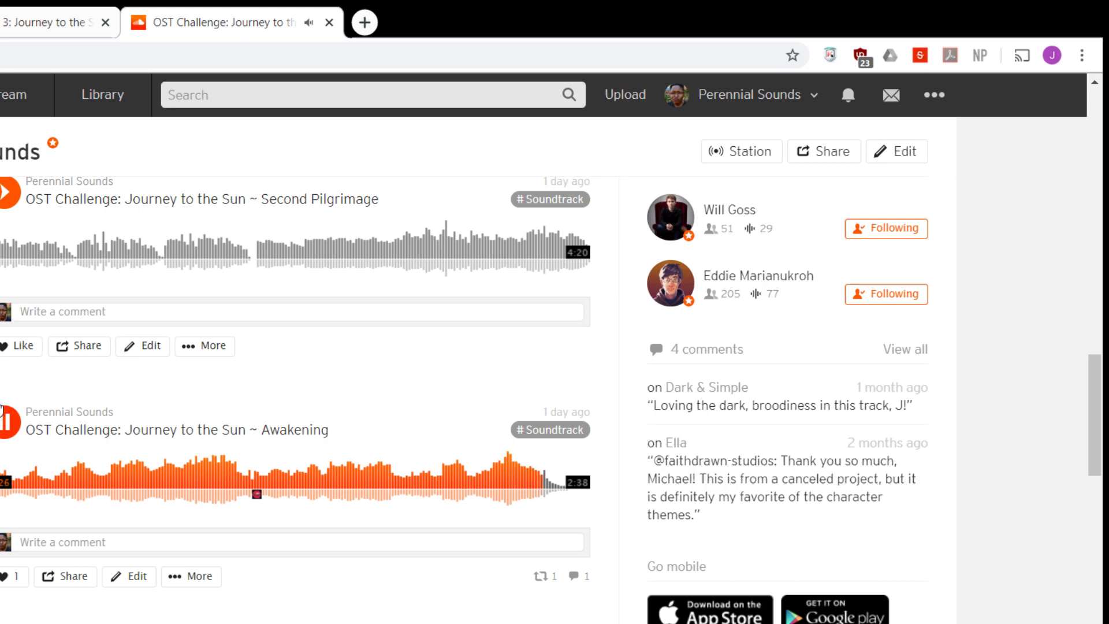
left_click(10, 425)
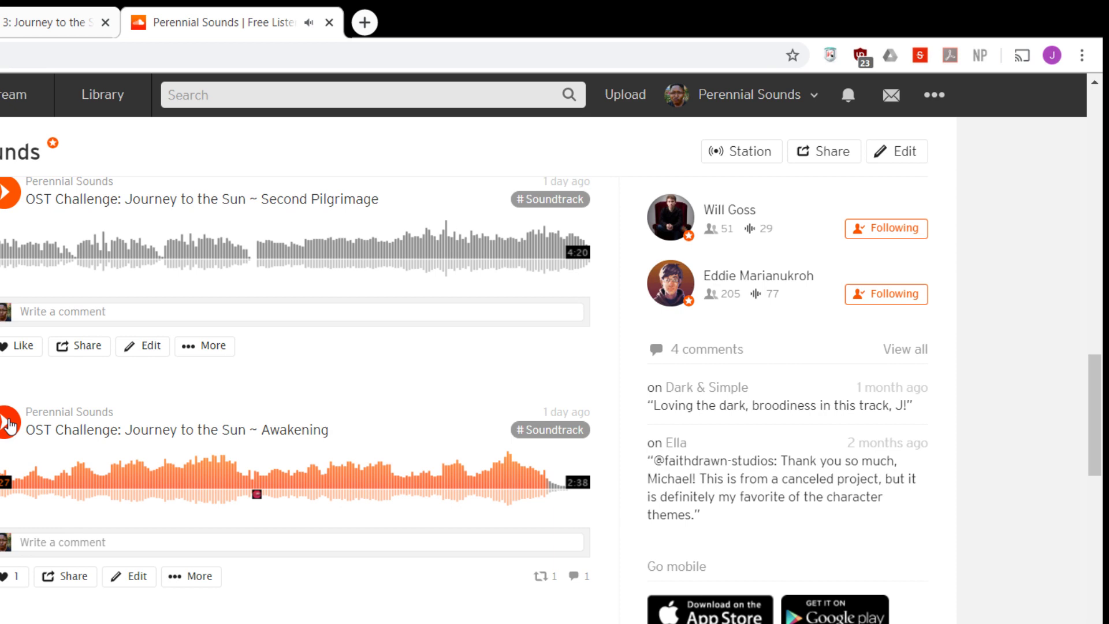
- Play Awakening again, skipping ahead in its waveform to sample the middle and a later passage
scroll(124, 519, "down", 3)
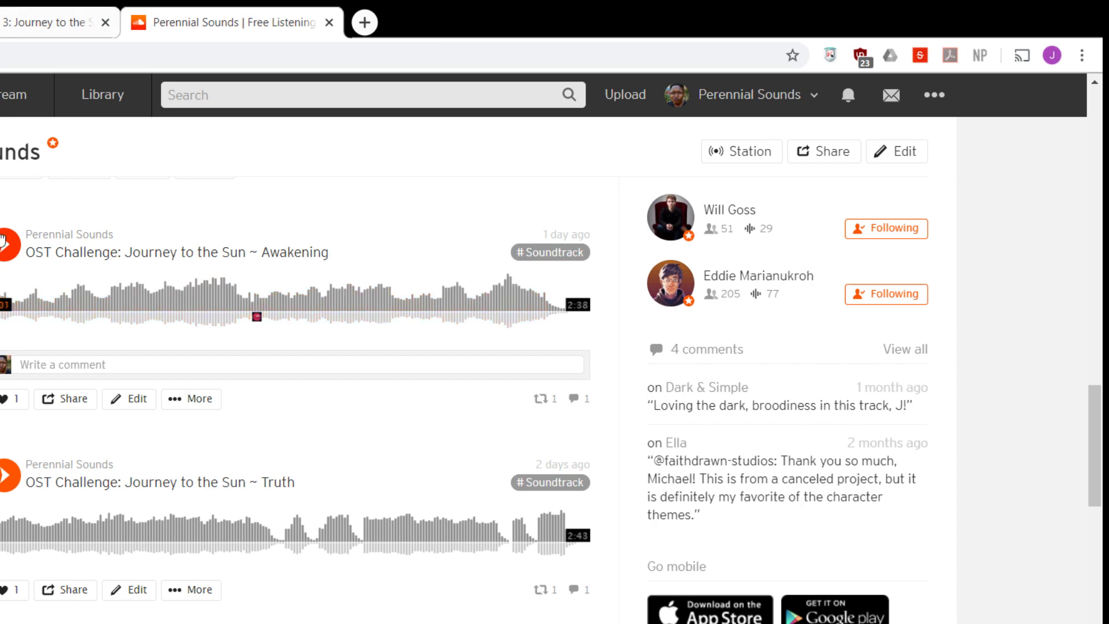
left_click(5, 254)
left_click(195, 304)
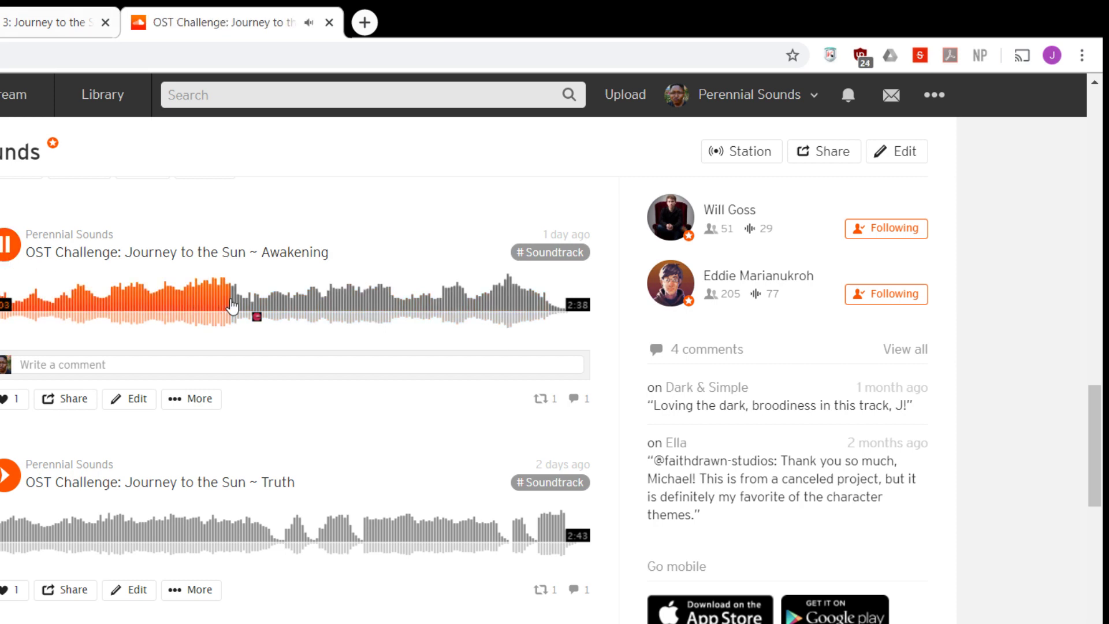
left_click(233, 297)
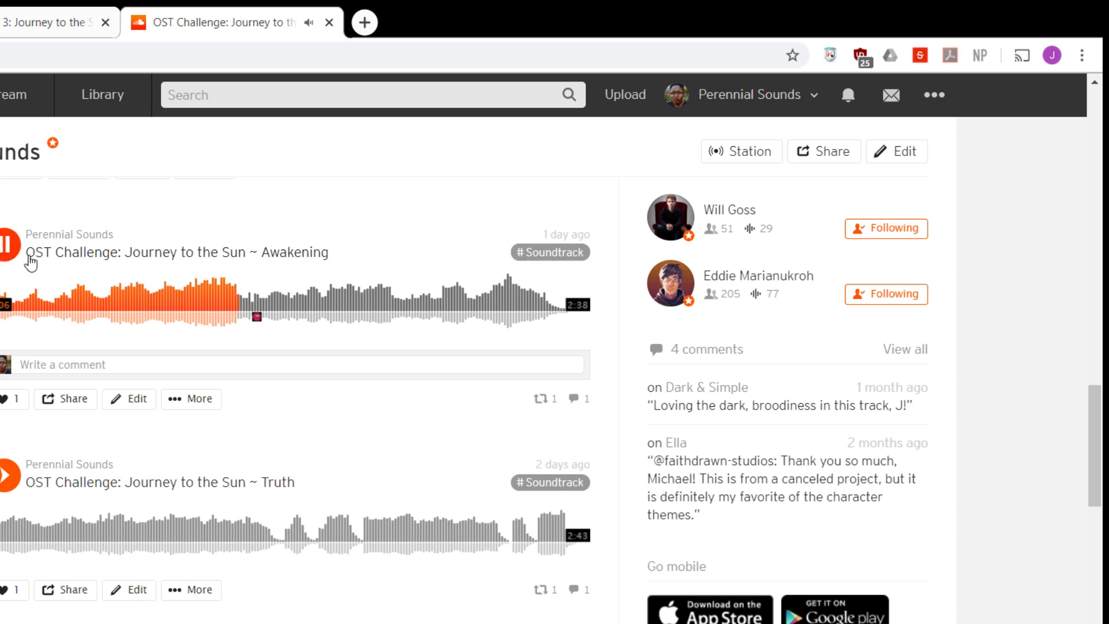
left_click(432, 307)
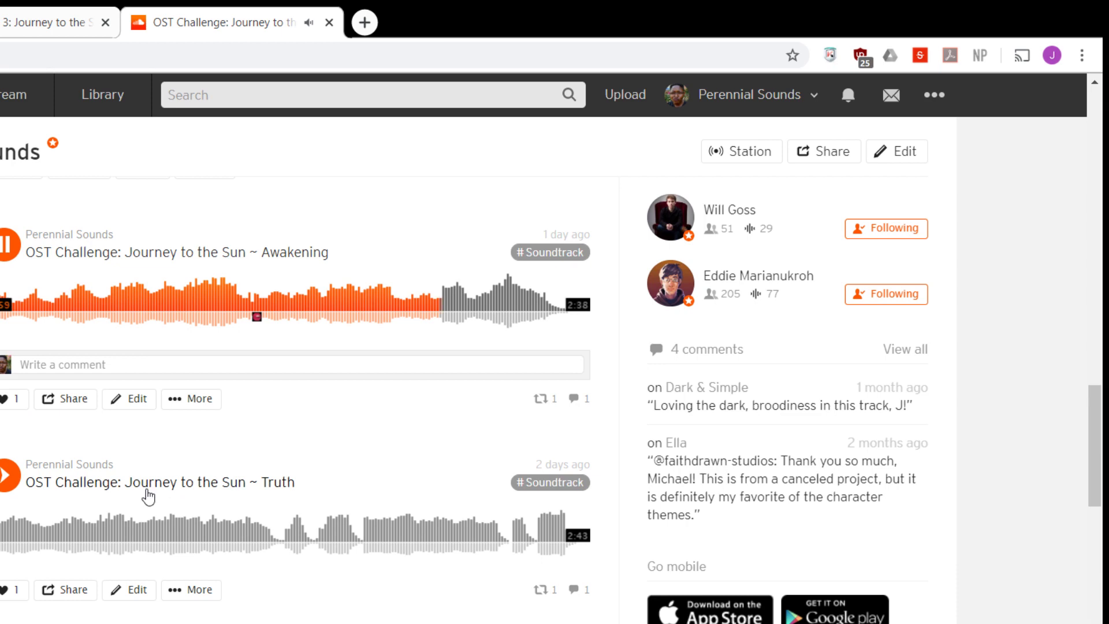
- Find the older OST Challenge track Norim in the profile's track list and play it
scroll(149, 496, "down", 3)
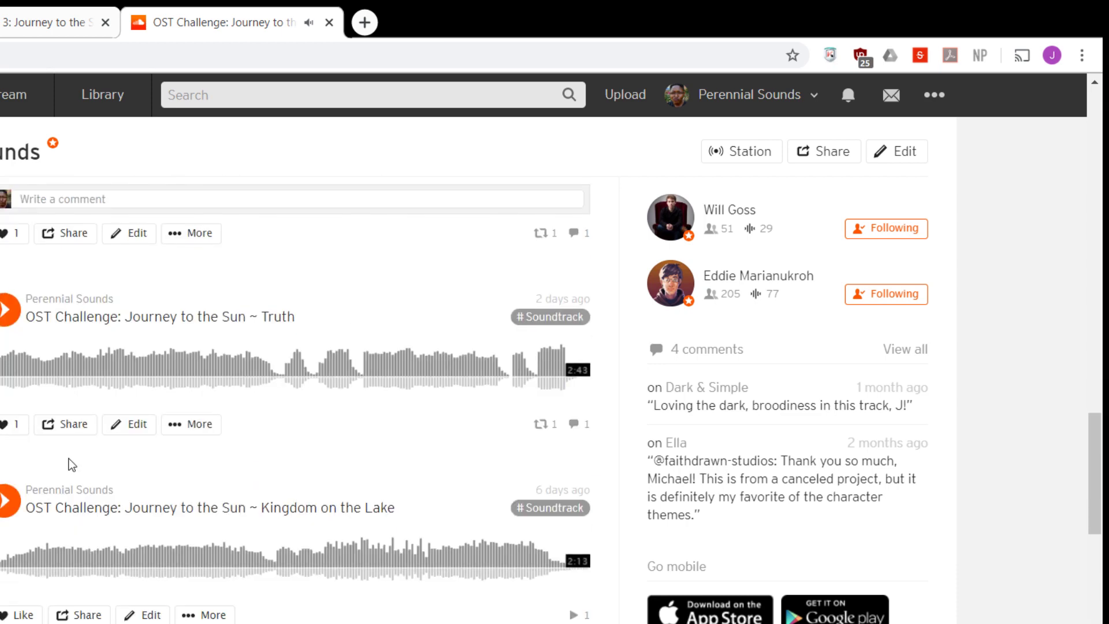
scroll(73, 479, "down", 9)
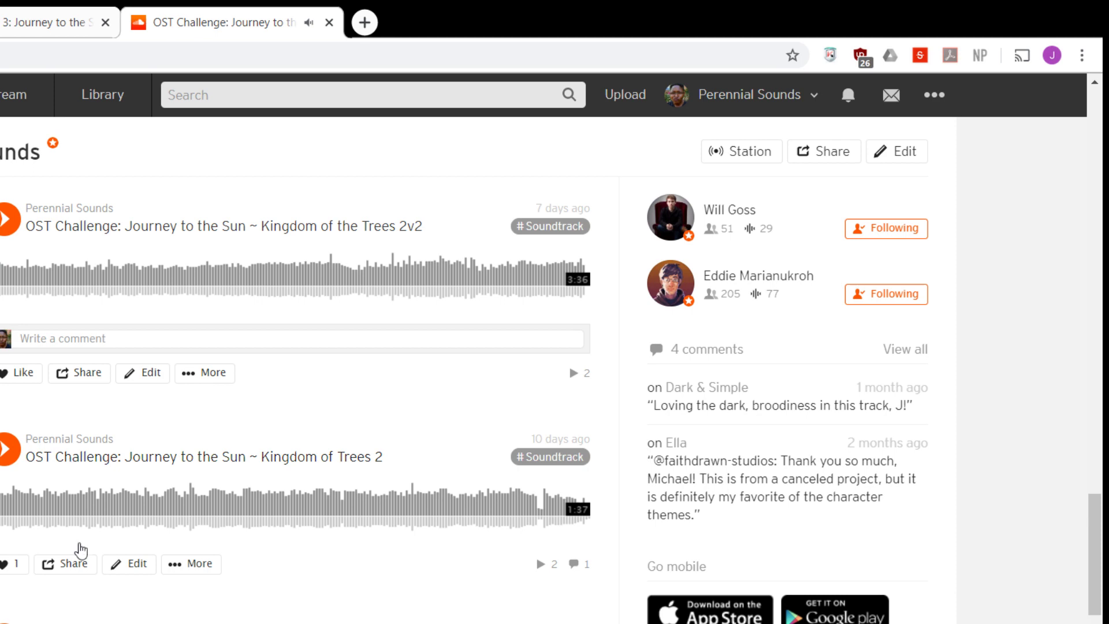
scroll(81, 550, "down", 7)
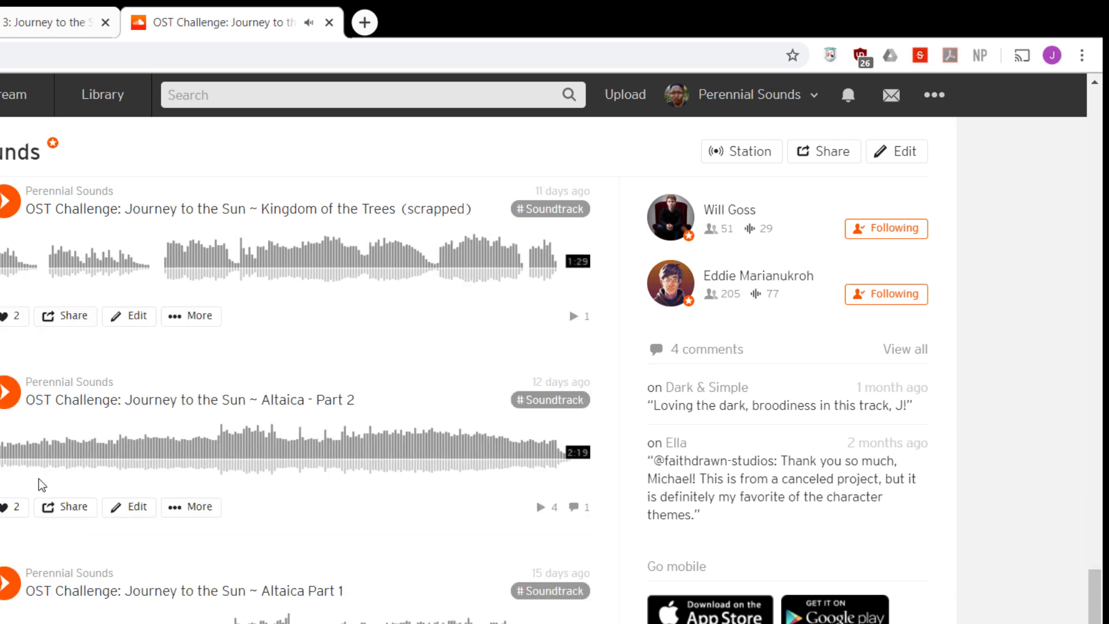
scroll(40, 484, "down", 7)
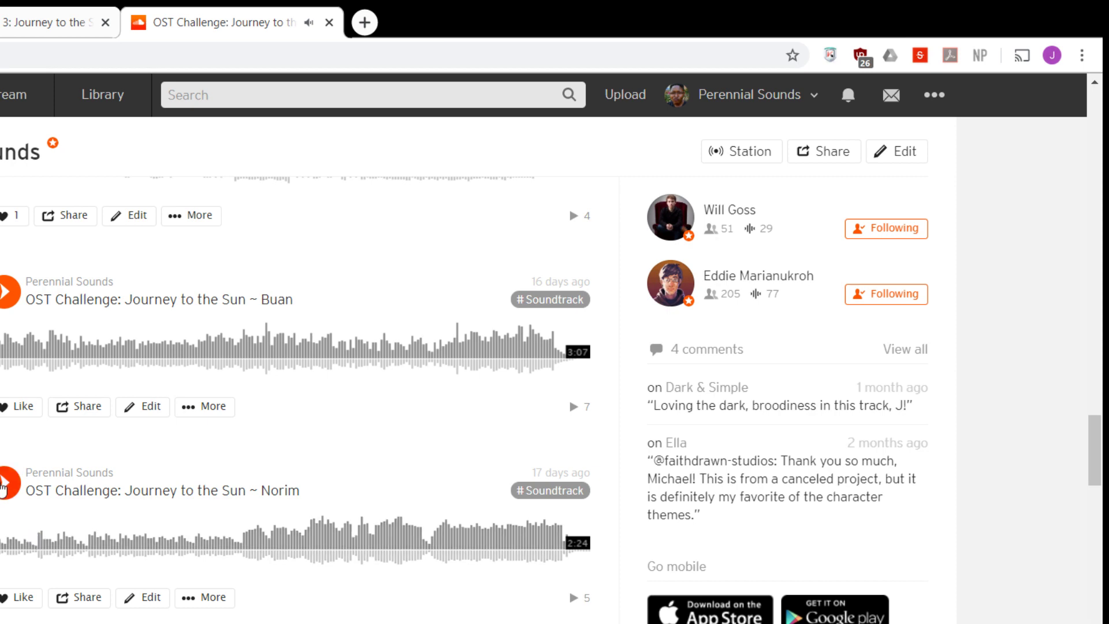
left_click(3, 488)
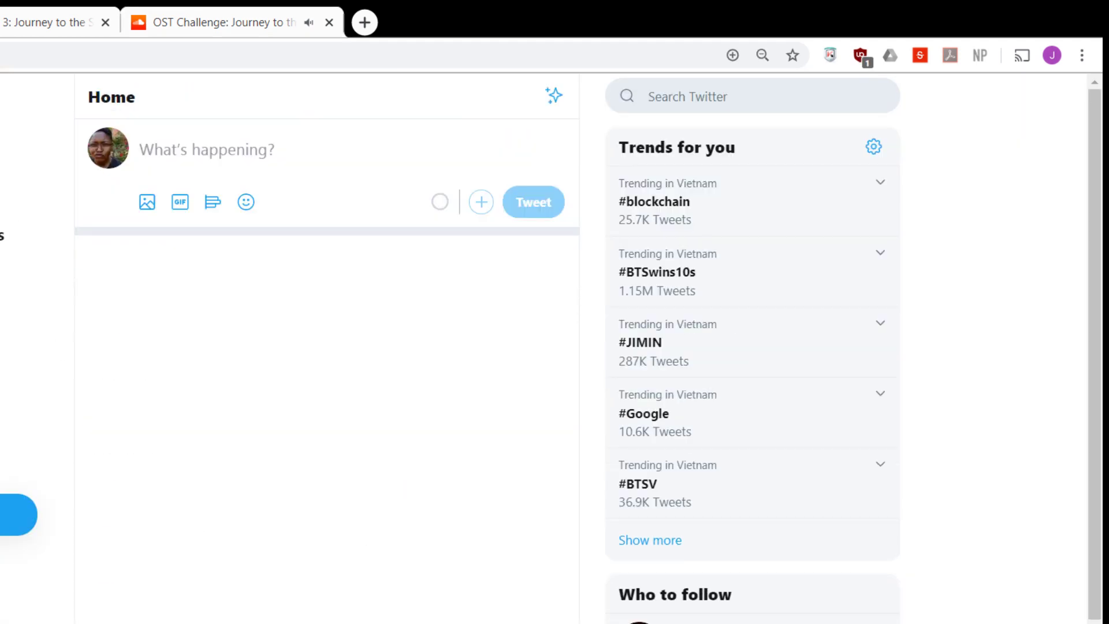
- Return from the Twitter home feed to SoundCloud and play the OST Challenge track Princess Aizu
scroll(227, 220, "down", 5)
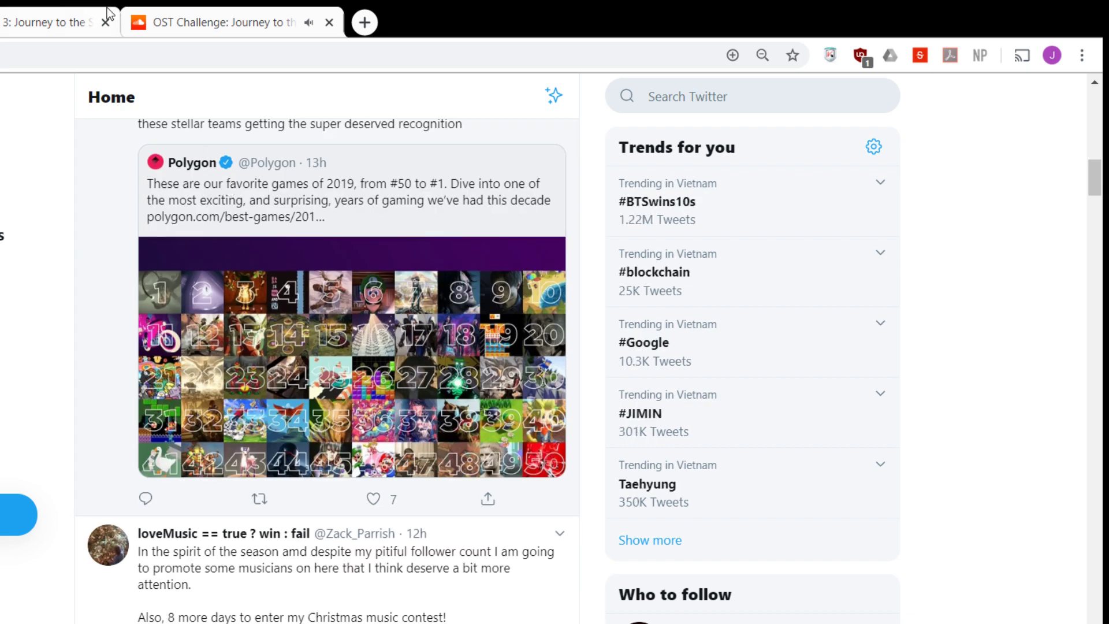
left_click(224, 13)
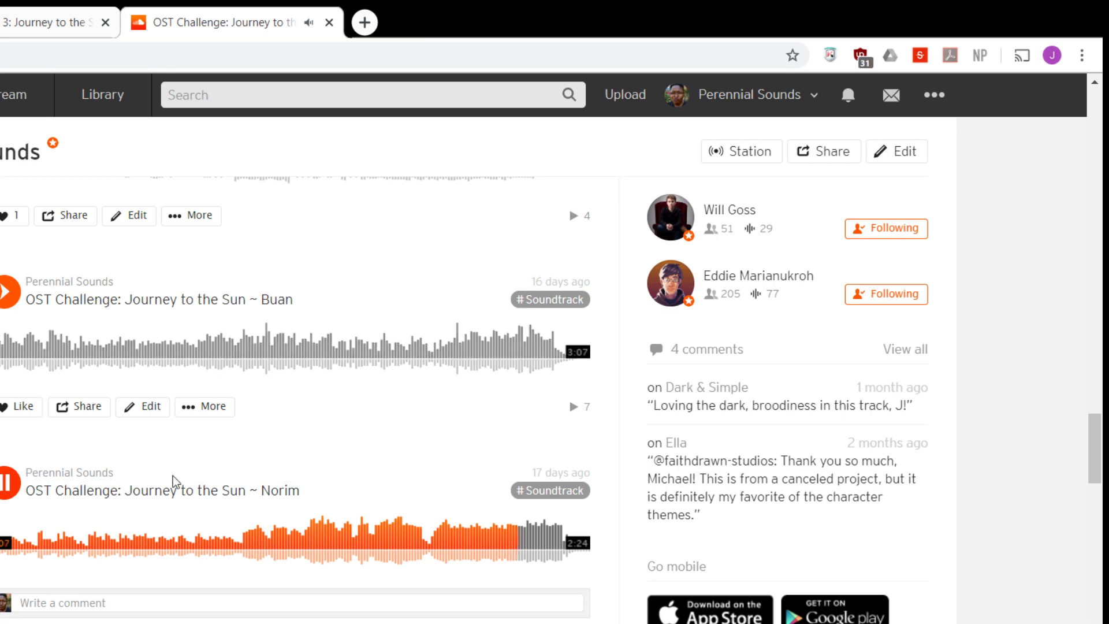
scroll(228, 433, "down", 1)
scroll(229, 433, "down", 4)
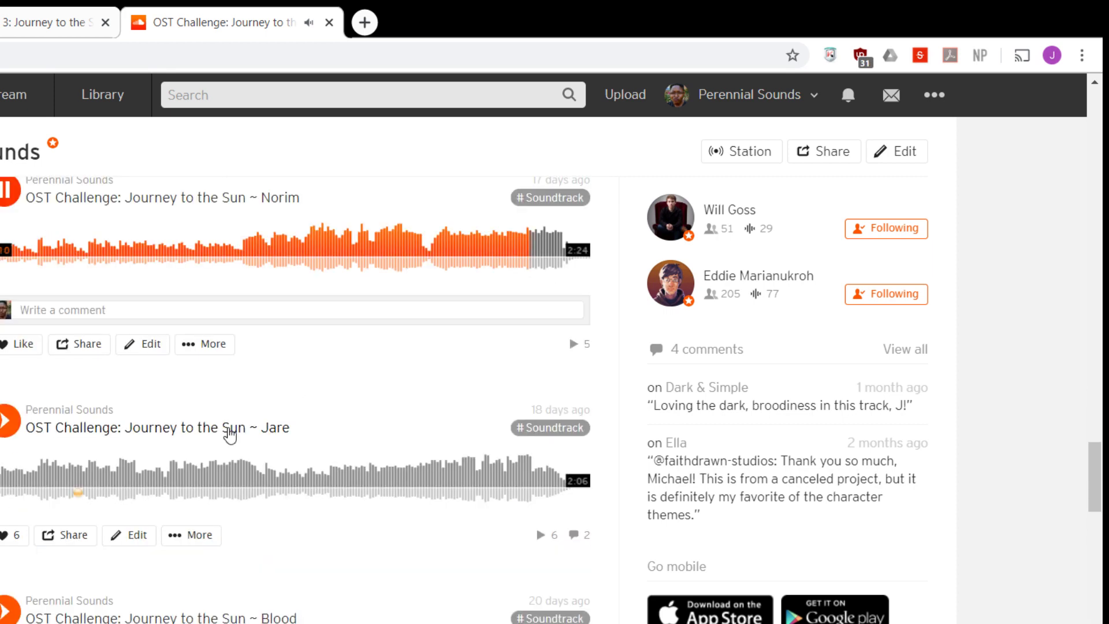
scroll(230, 434, "down", 15)
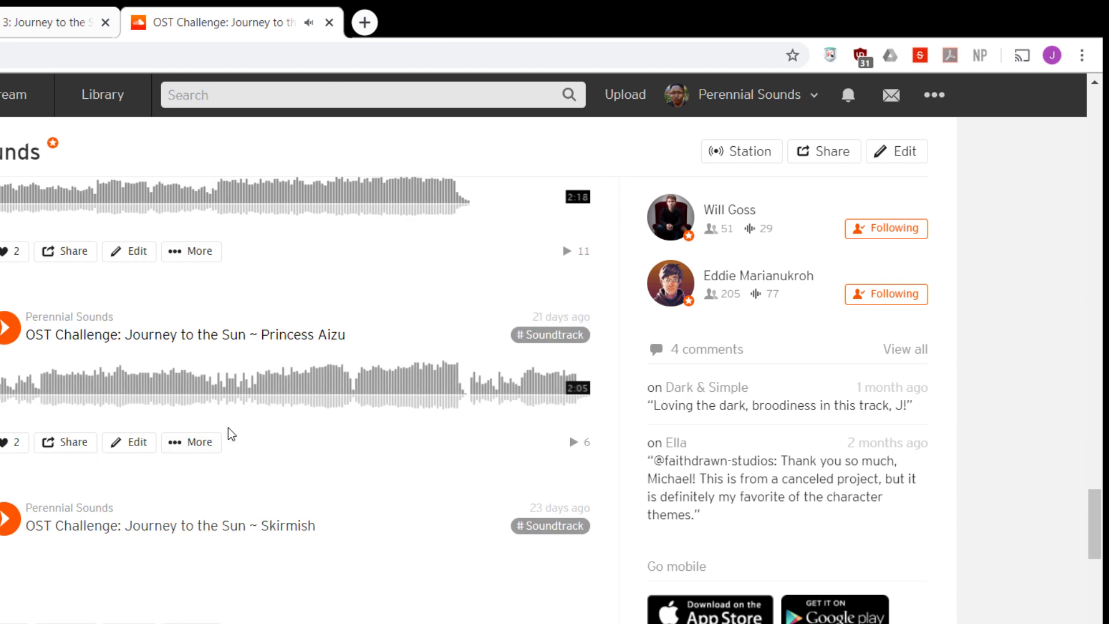
scroll(231, 433, "up", 6)
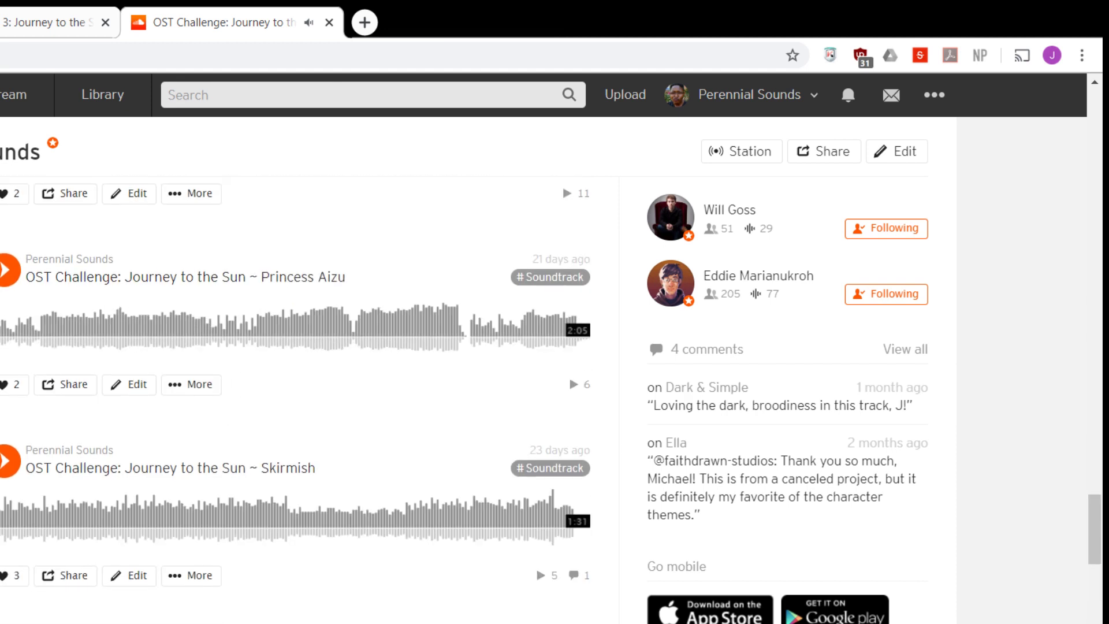
left_click(6, 280)
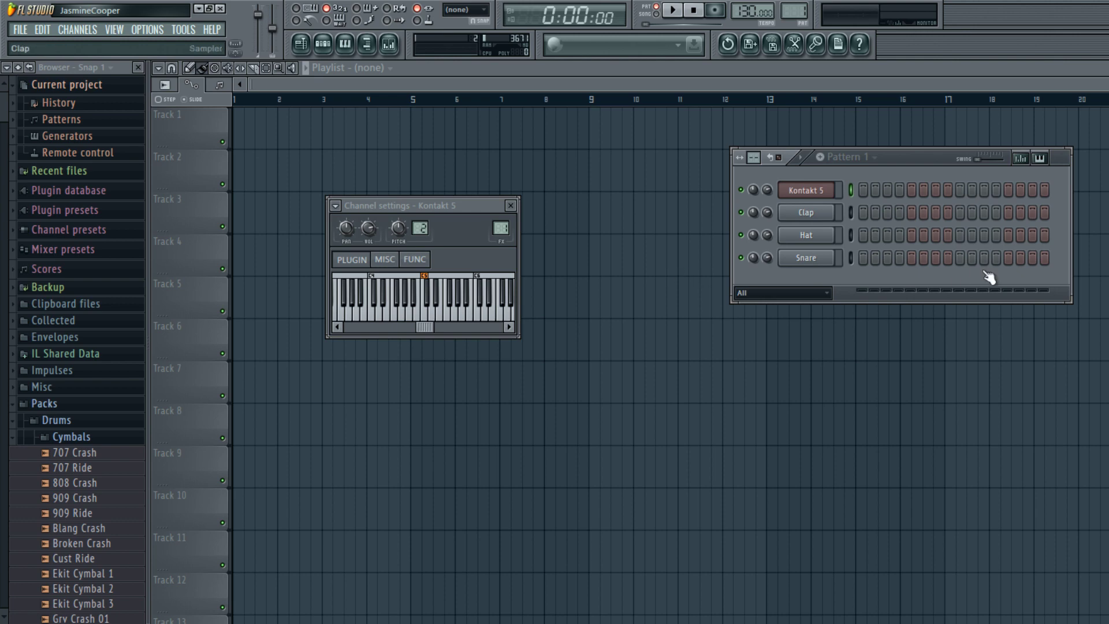
- Switch to FL Studio and look through the instrument libraries available in the Kontakt Player
key("Escape")
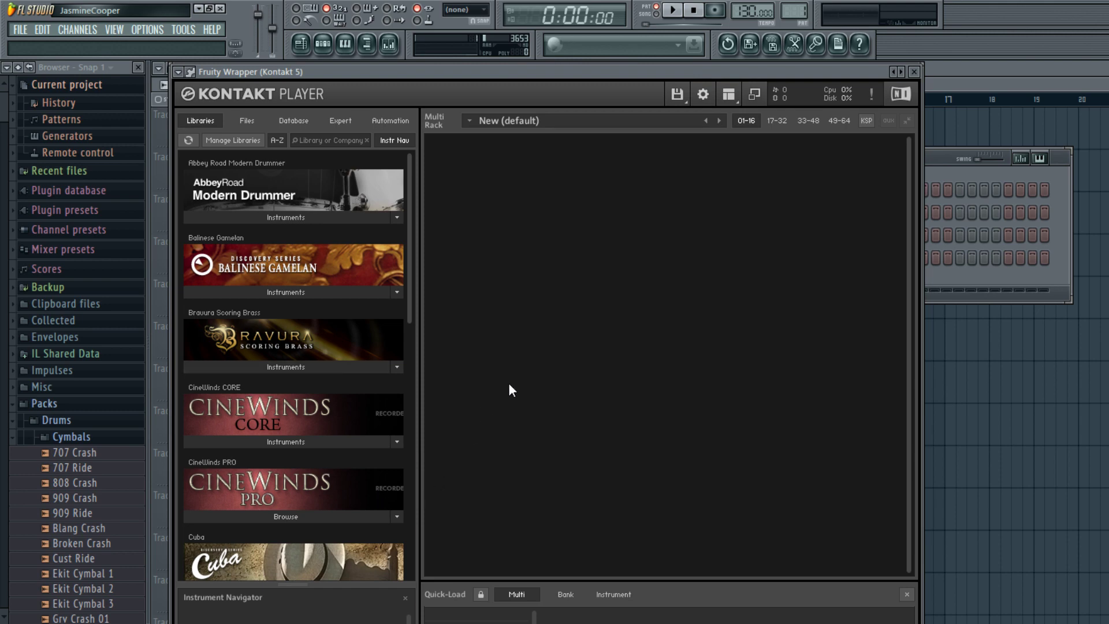
scroll(509, 382, "down", 10)
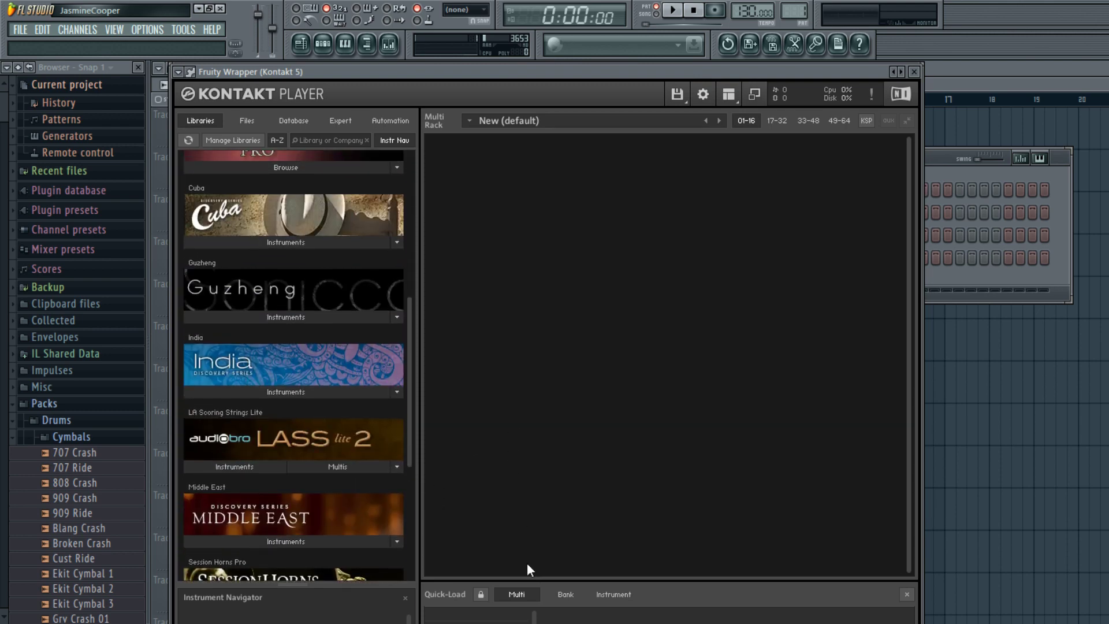
scroll(293, 364, "down", 5)
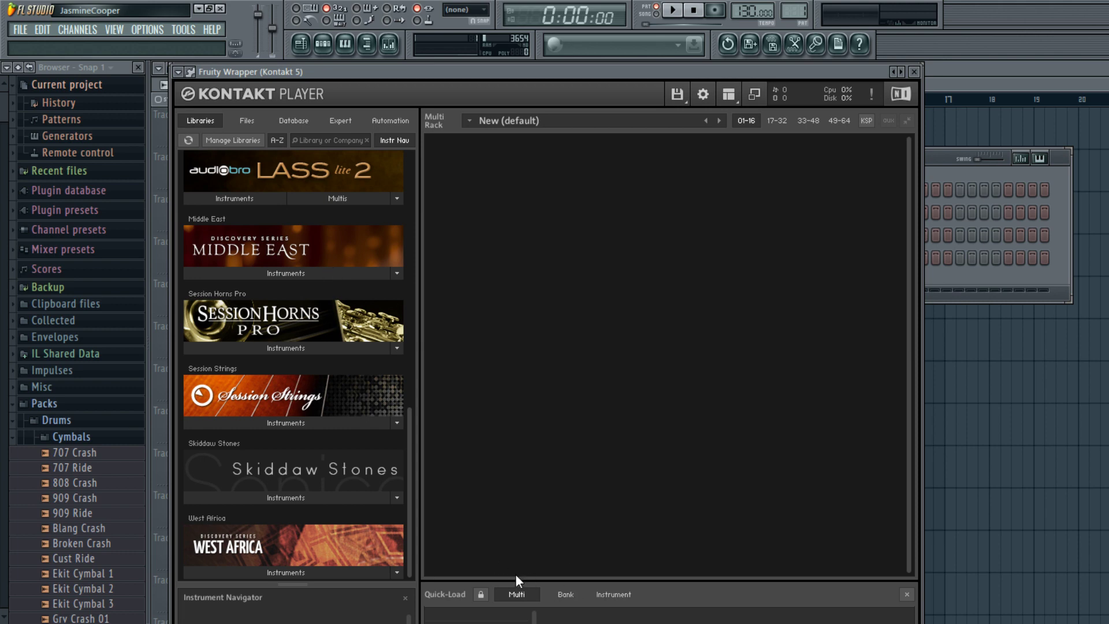
scroll(509, 453, "up", 5)
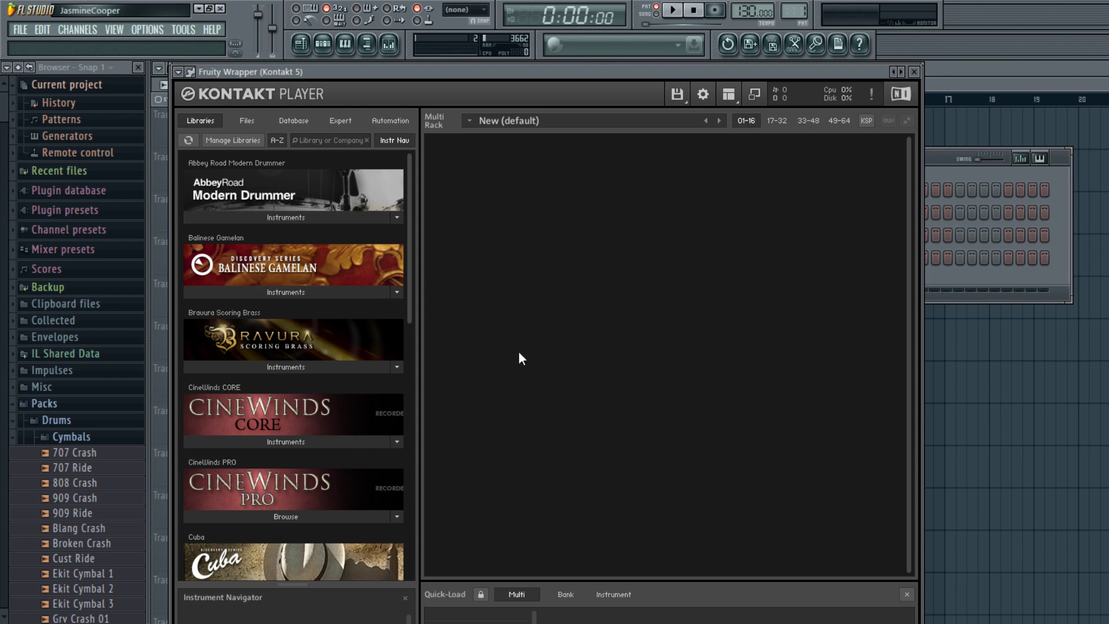
scroll(511, 348, "down", 6)
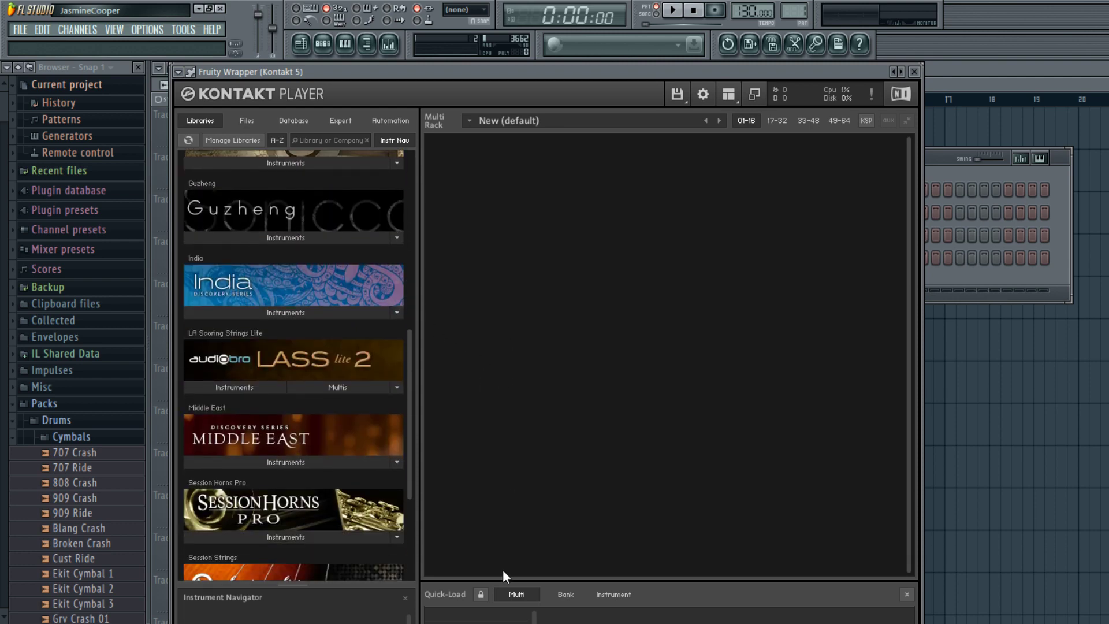
- Browse the Kontakt libraries and load the CineWinds CORE instrument 06 Oboe 1 True Legato into the rack
scroll(502, 569, "down", 4)
scroll(505, 589, "up", 2)
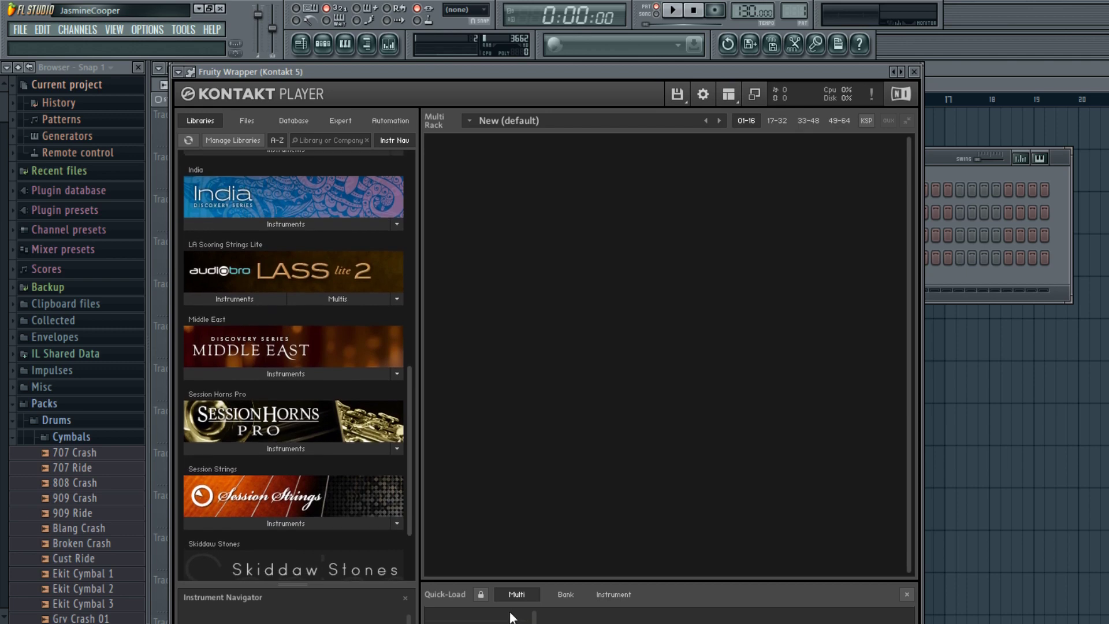
scroll(511, 617, "down", 3)
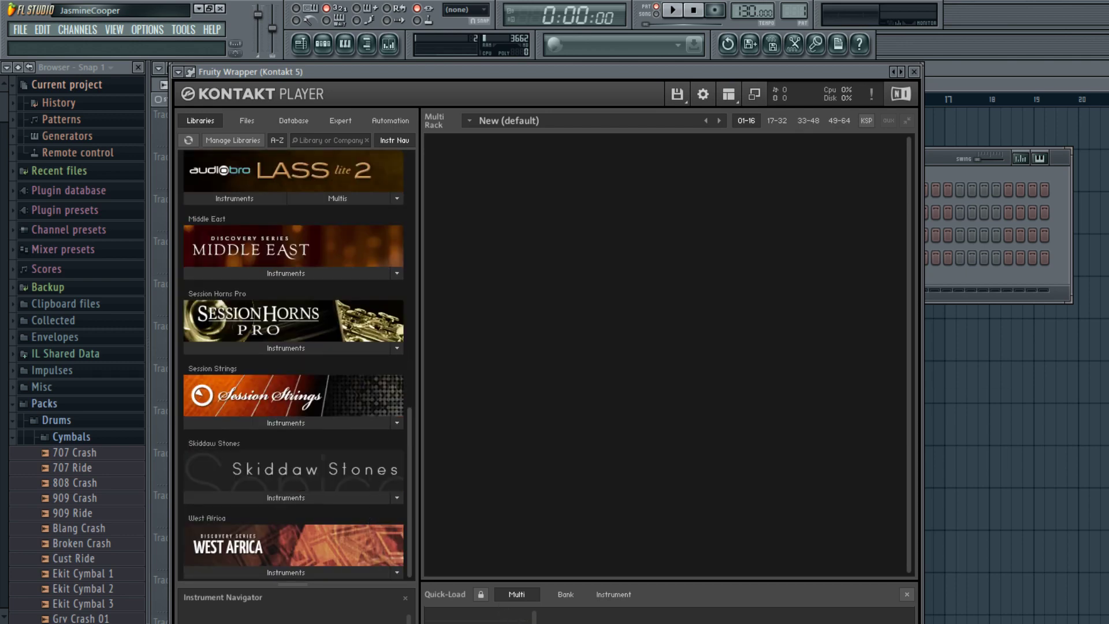
scroll(498, 493, "up", 15)
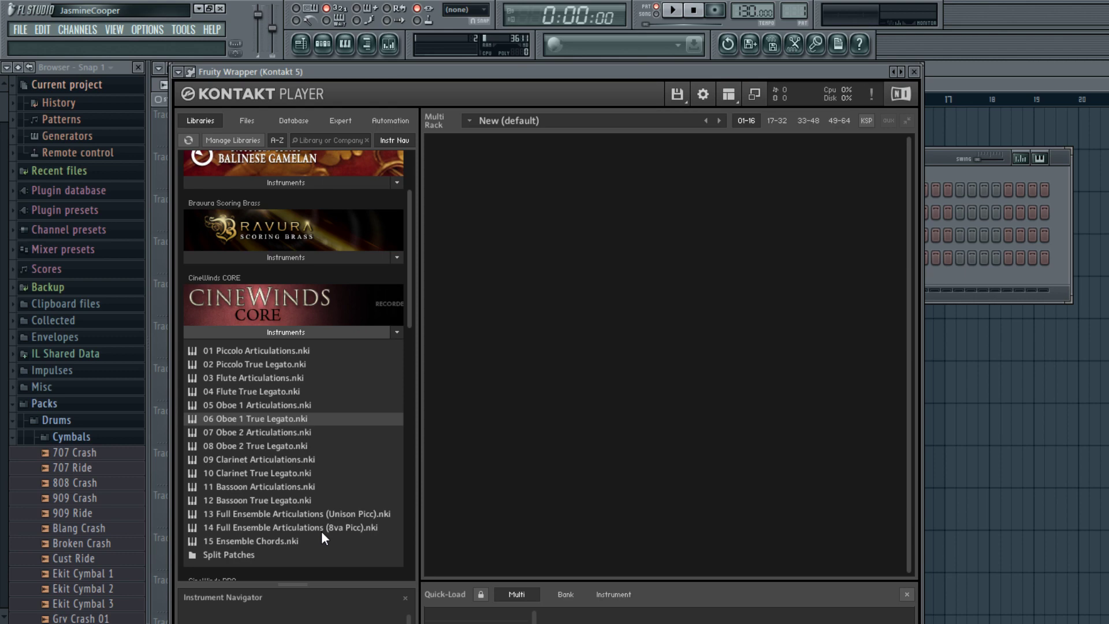
left_click_drag(426, 411, 497, 342)
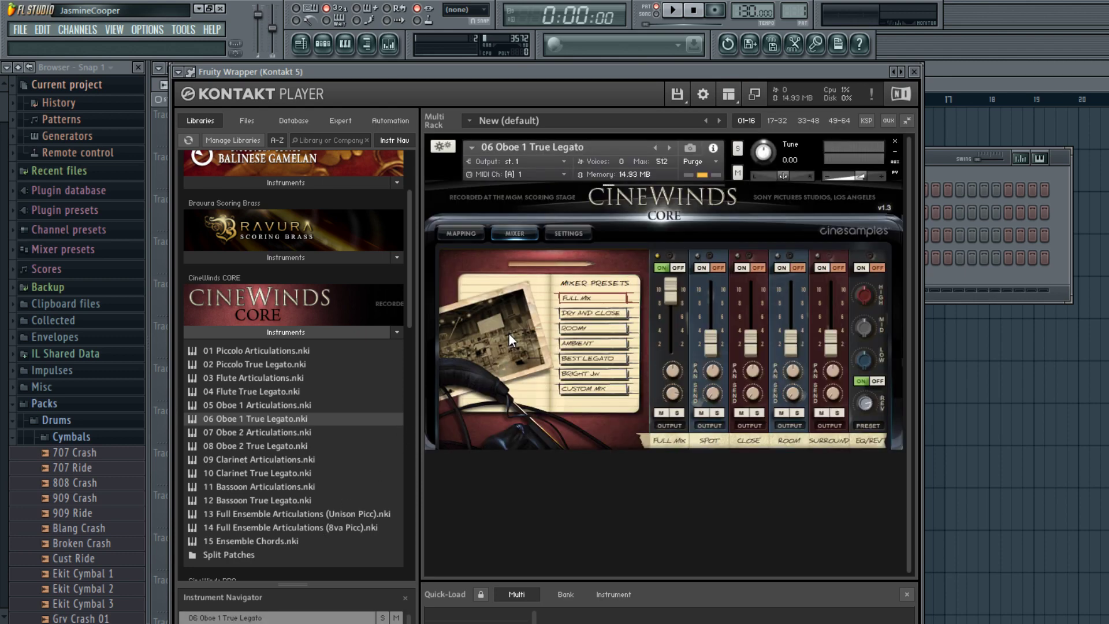
- Remove the oboe instrument from the Kontakt rack
right_click(497, 418)
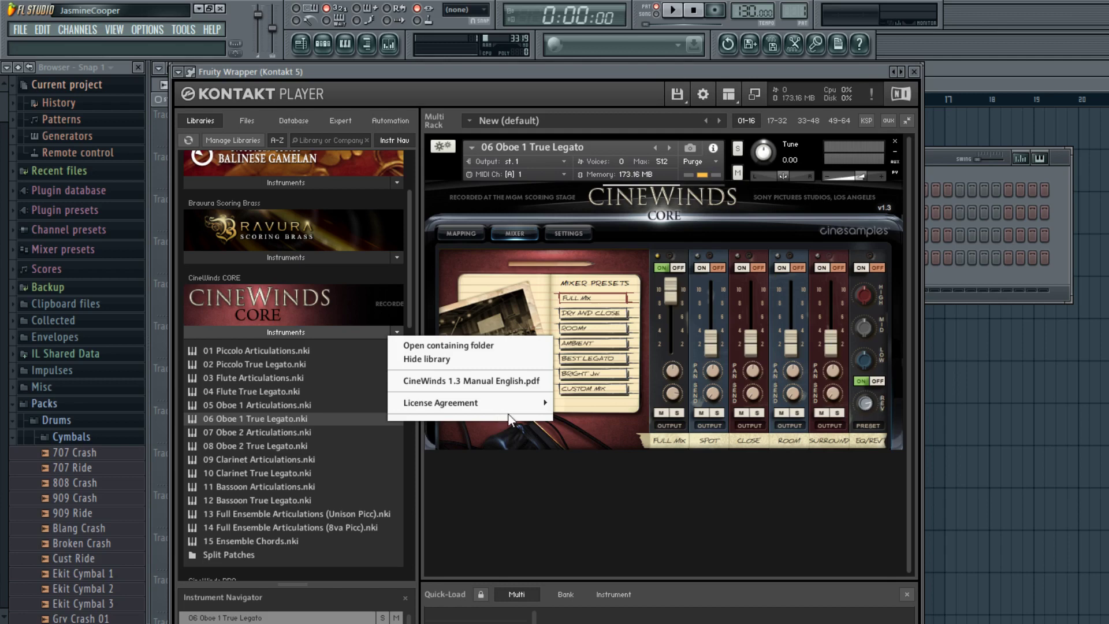
left_click(438, 466)
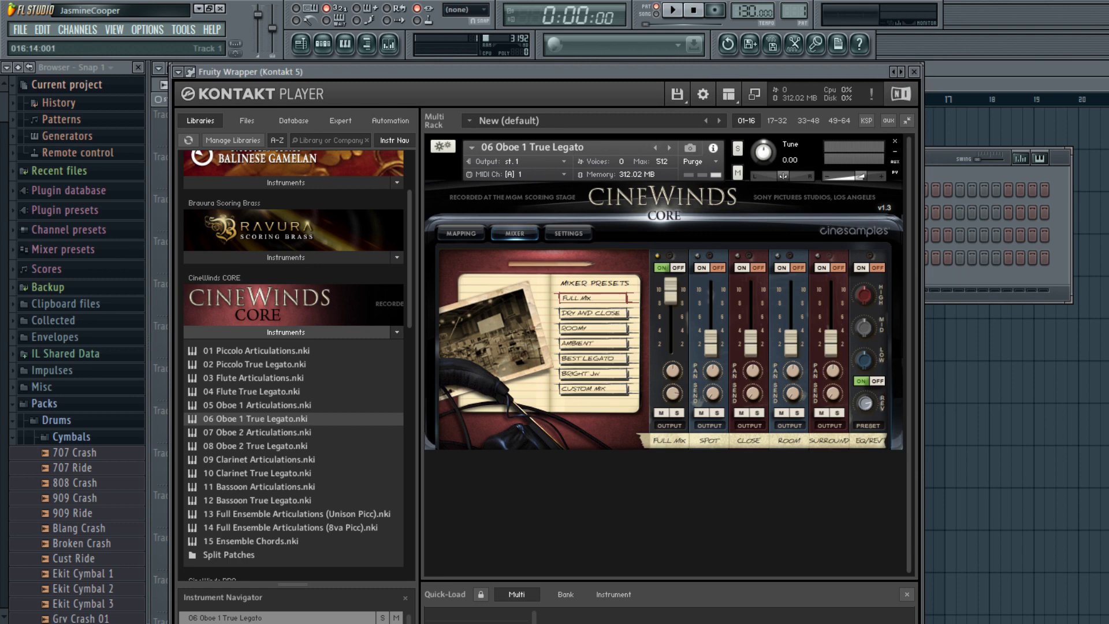
key("Delete")
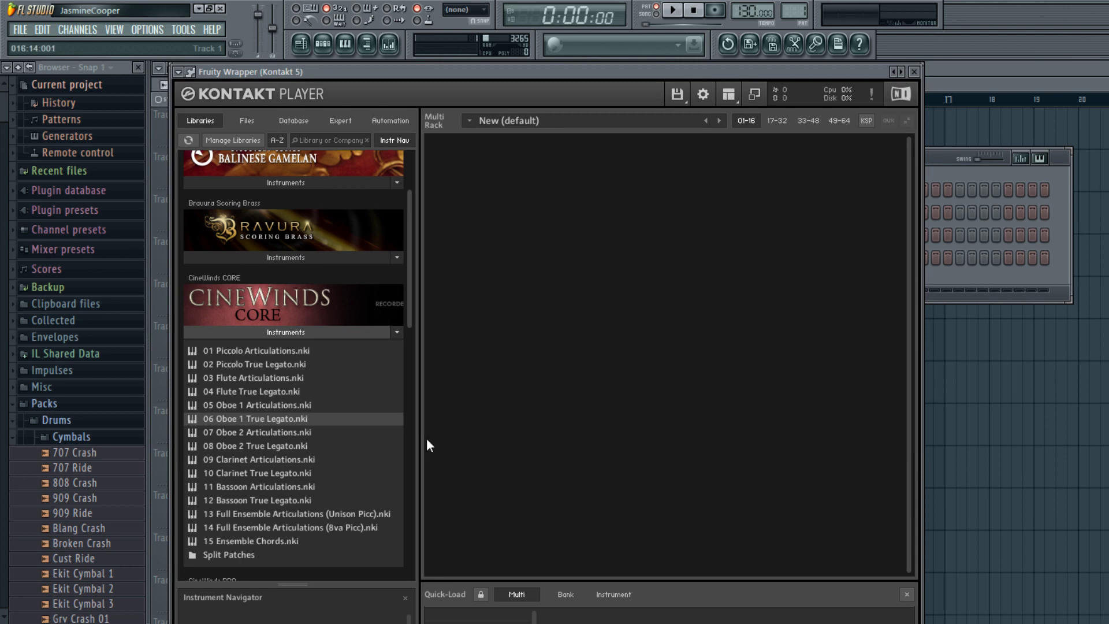
- Collapse the CineWinds CORE instrument list and look through the remaining Kontakt libraries down to Skiddaw Stones
left_click(396, 332)
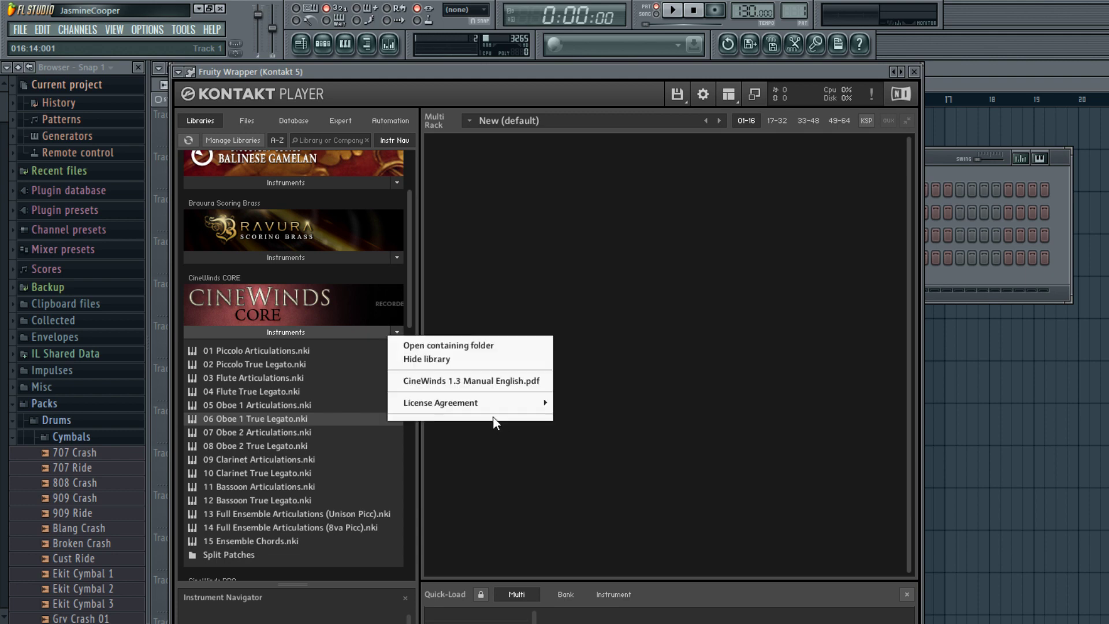
left_click(382, 415)
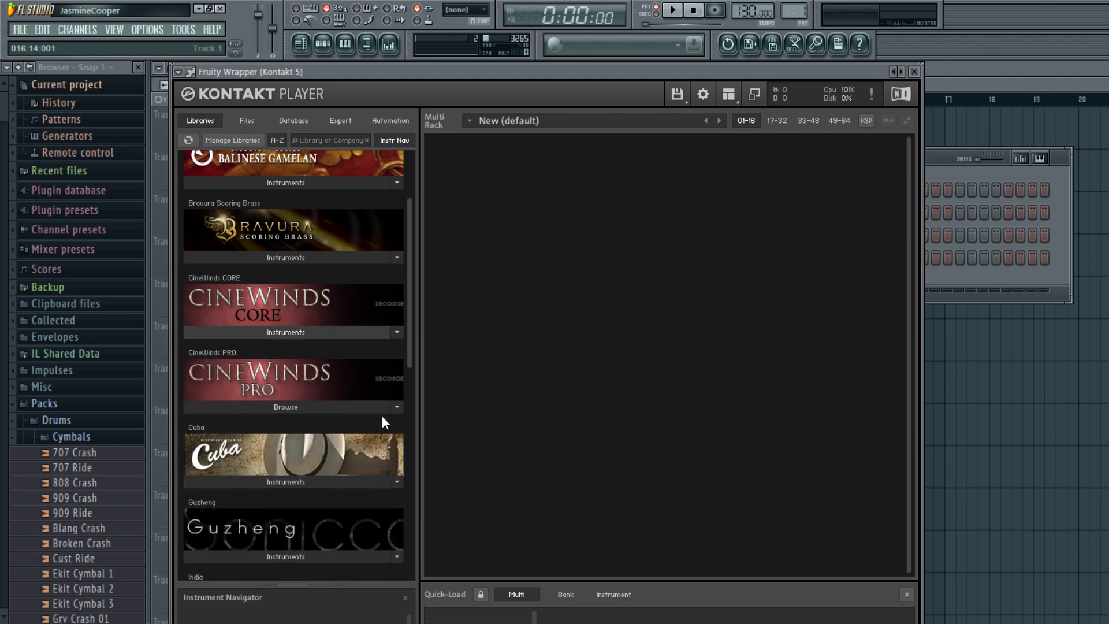
scroll(511, 413, "down", 5)
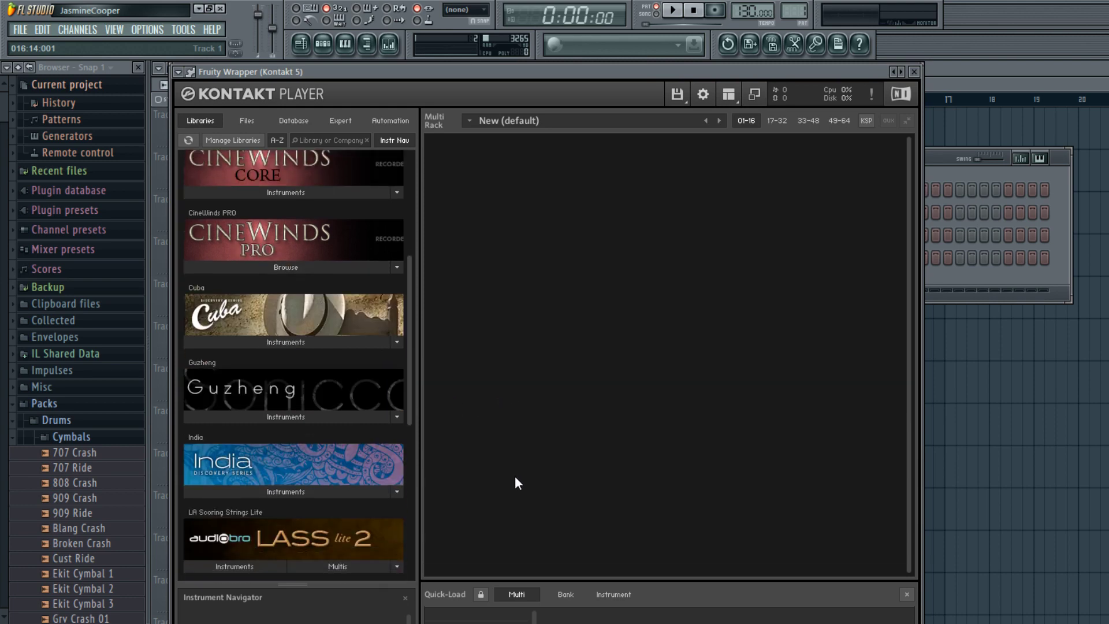
scroll(294, 364, "down", 3)
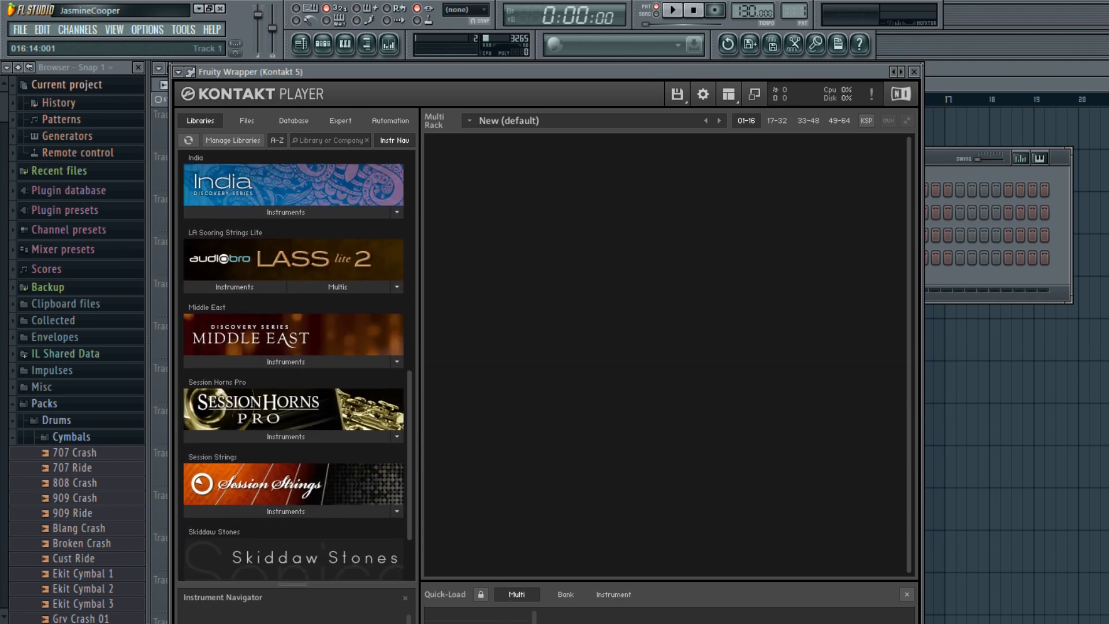
scroll(452, 482, "up", 8)
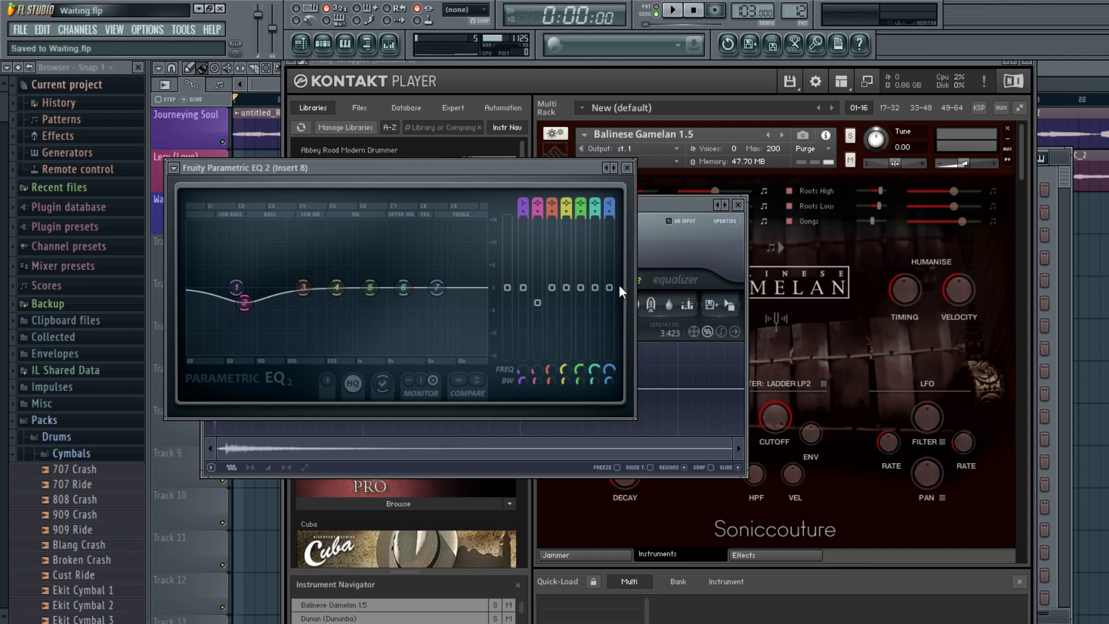
- Play the Waiting project and delete the Pattern 10 clip from Track 4 of the playlist
key("space")
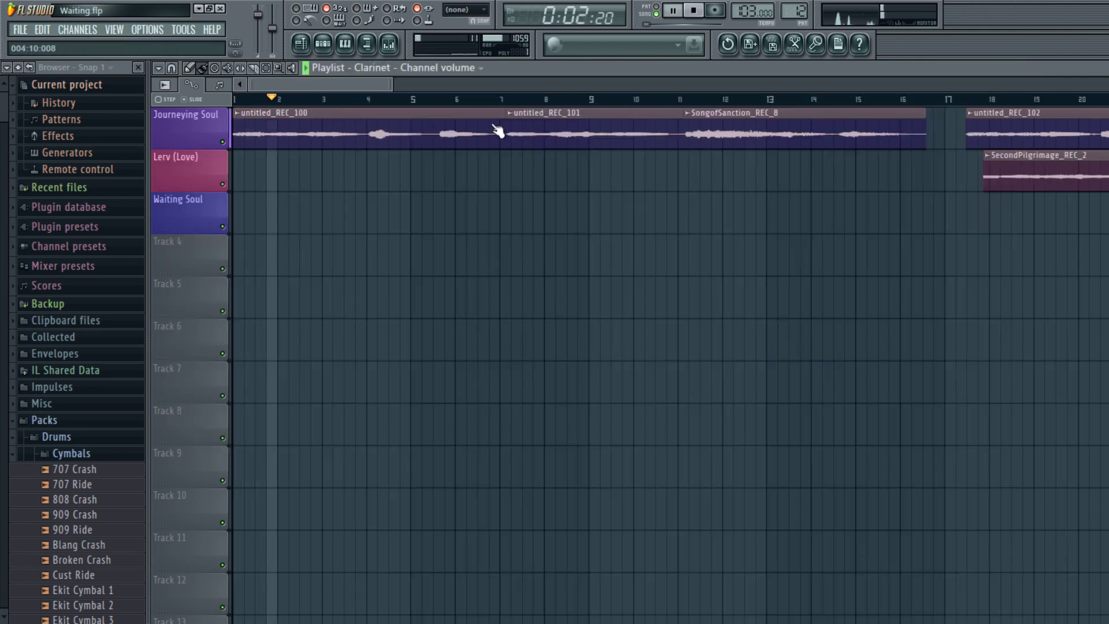
scroll(1066, 165, "down", 5)
scroll(1066, 165, "down", 1)
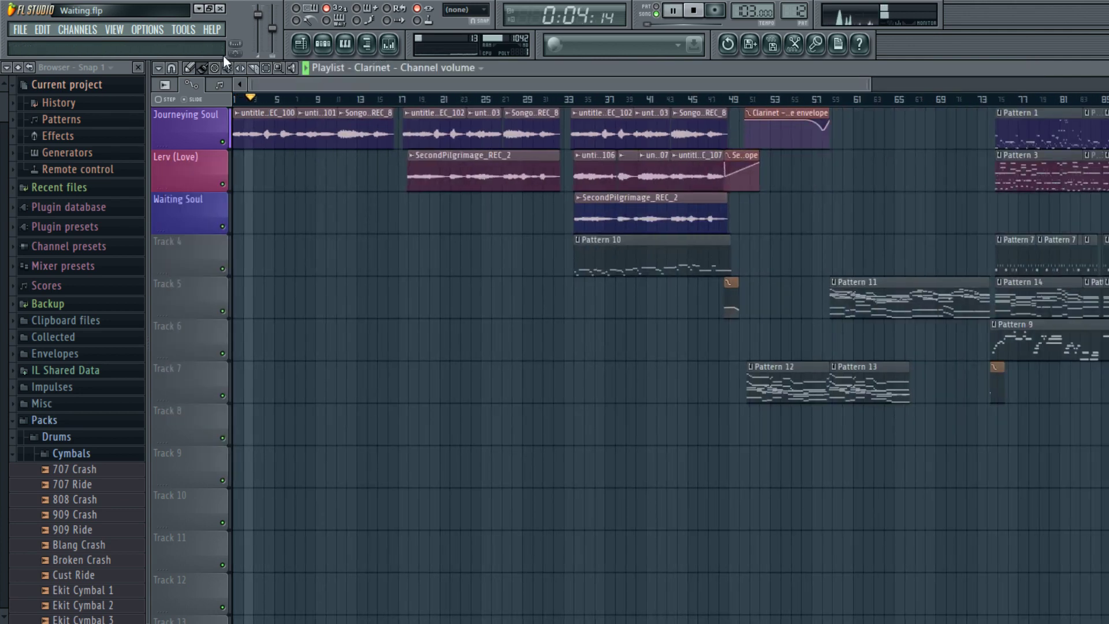
left_click(712, 270)
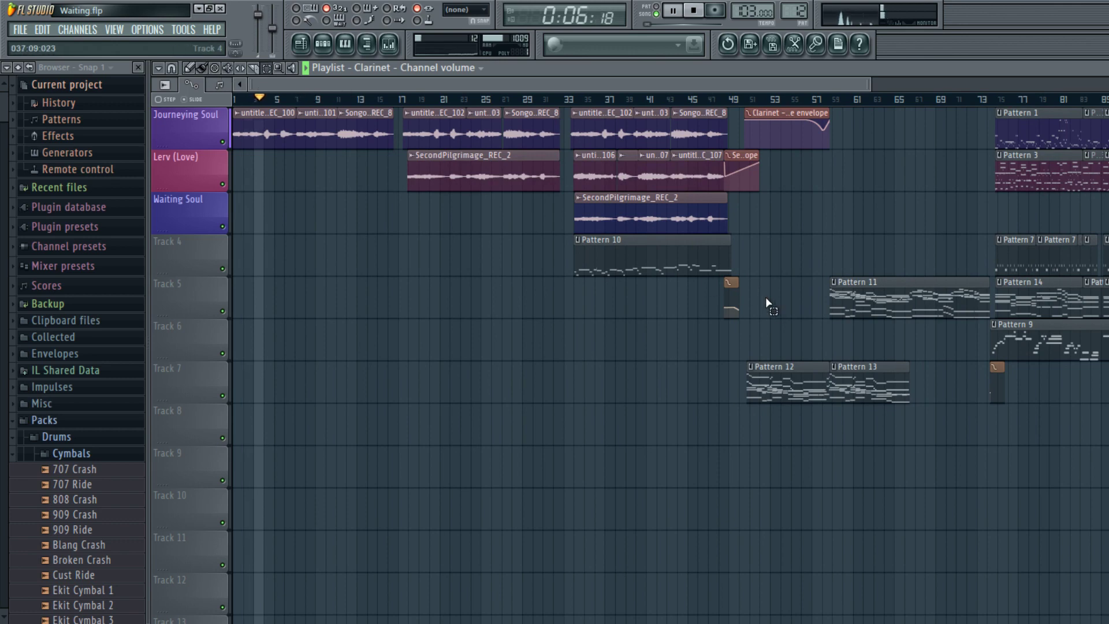
key("Delete")
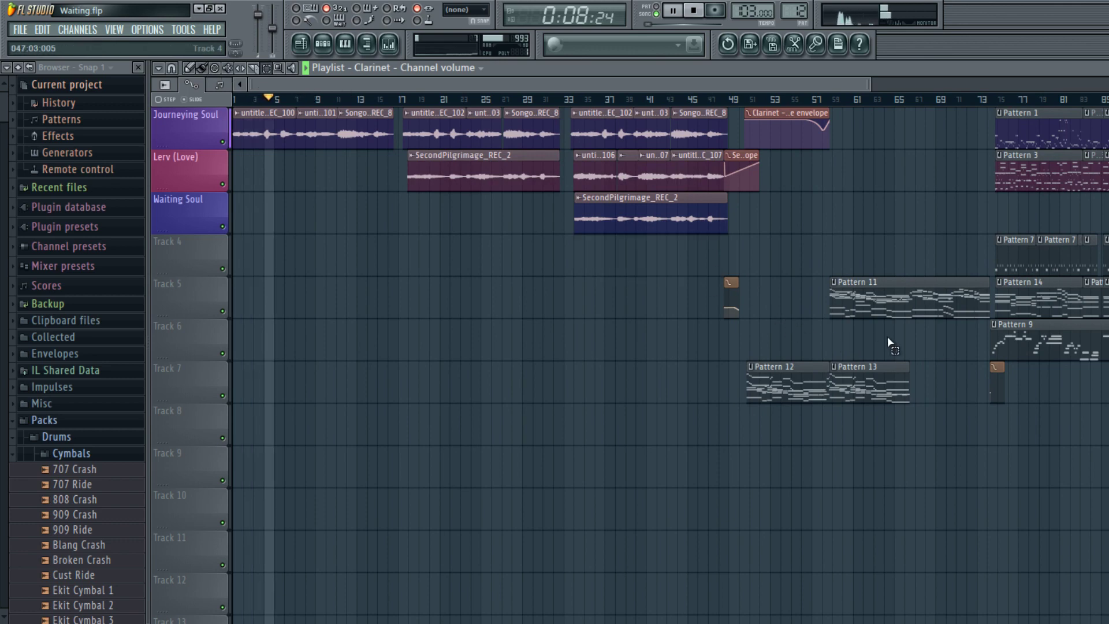
- Delete all the pattern and vocal clips after bar 57 from the playlist, along with Pattern 12 on Track 7
scroll(751, 116, "right", 6)
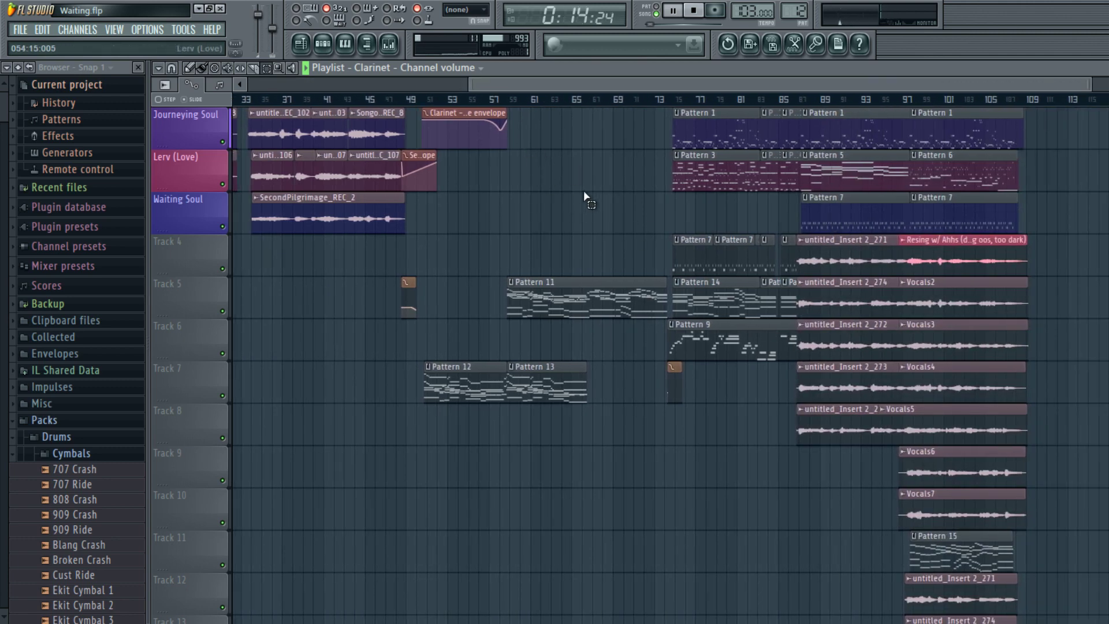
left_click_drag(511, 110, 1097, 549)
key("Delete")
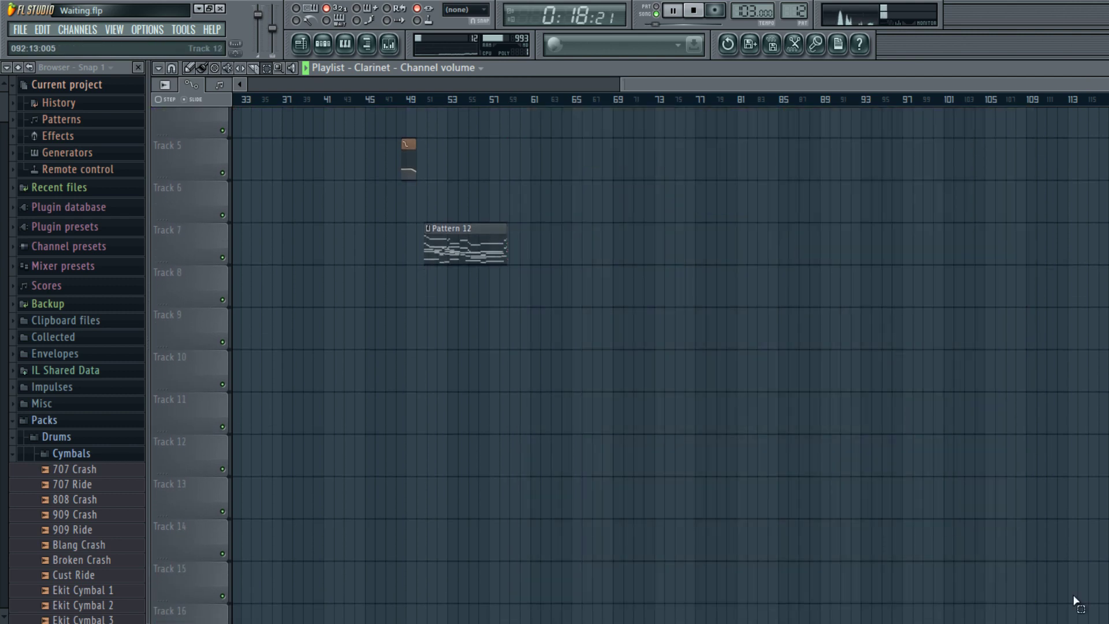
left_click_drag(636, 296, 611, 301)
key("Delete")
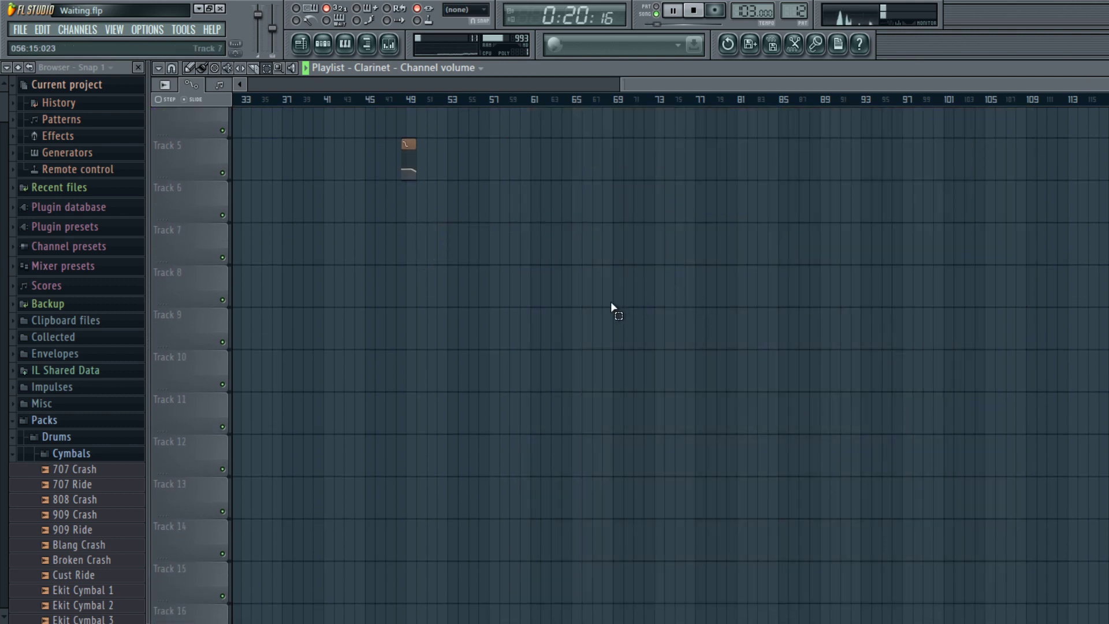
scroll(611, 301, "up", 3)
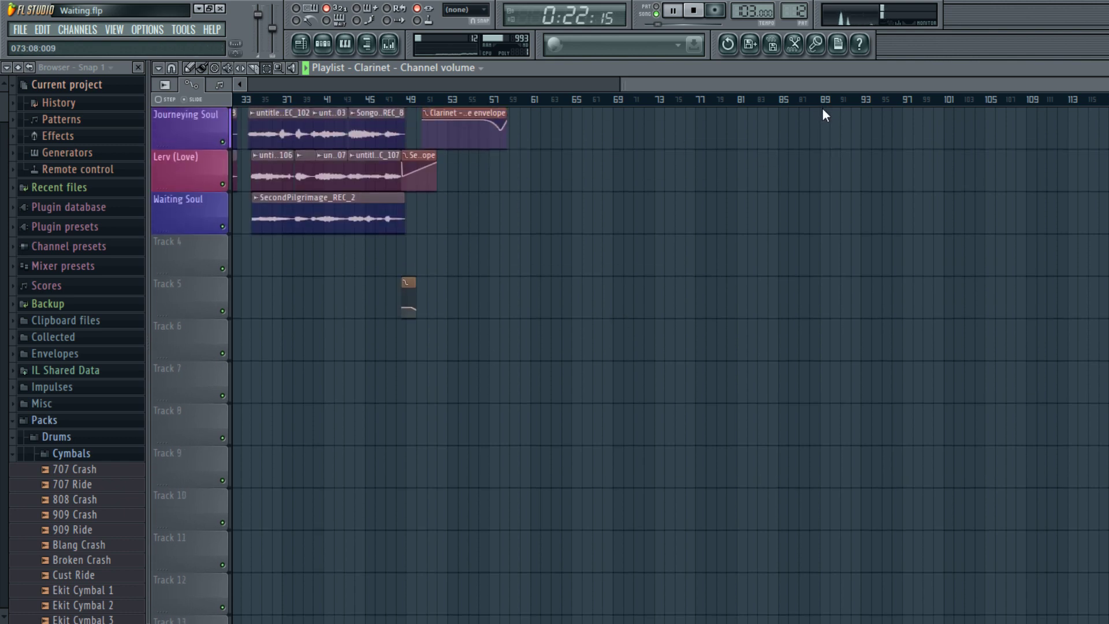
- Move the audio clips from bar 17 to bar 48 on the top three tracks slightly earlier, closing the gap after the first section
left_click_drag(823, 84, 220, 140)
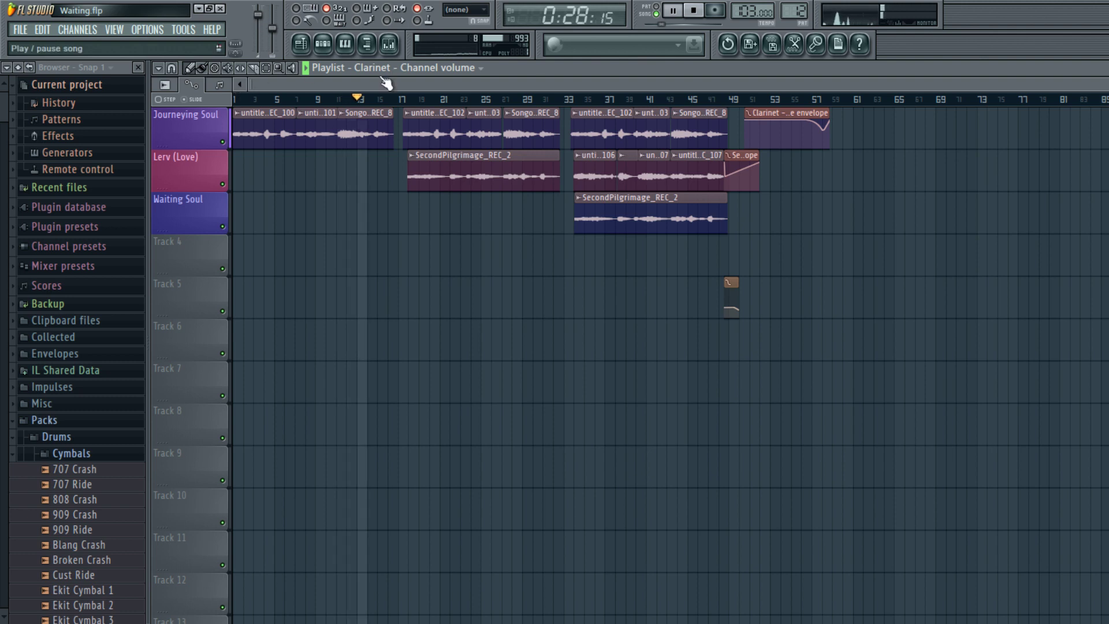
left_click_drag(402, 108, 691, 232)
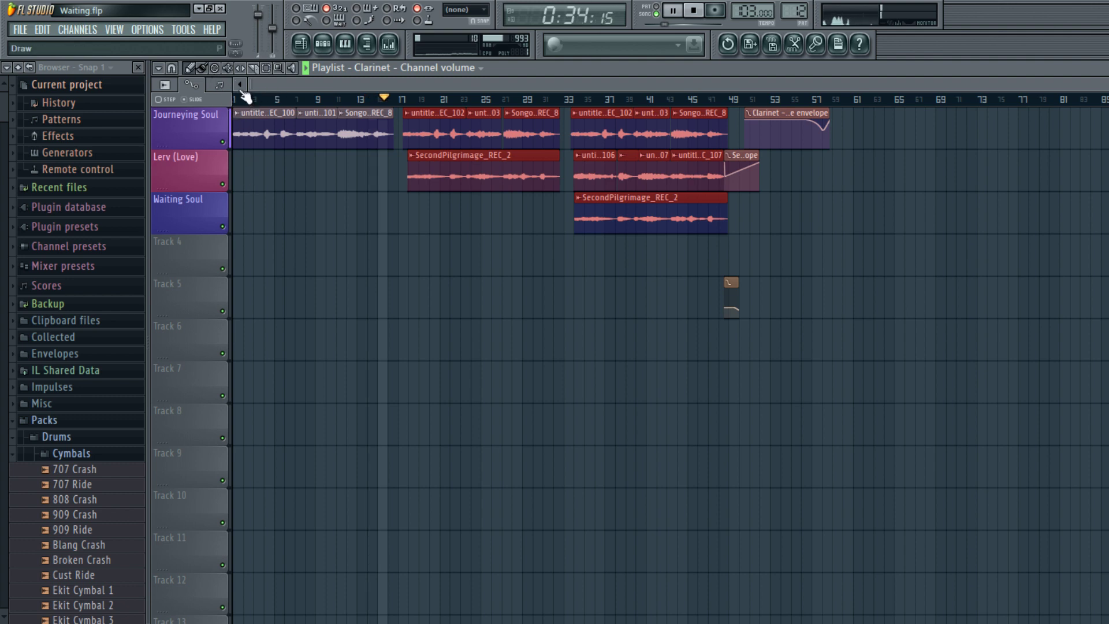
mouse_move(558, 199)
left_mouse_down()
mouse_move(512, 208)
mouse_move(552, 209)
mouse_move(544, 212)
left_mouse_up()
key("space")
key("space")
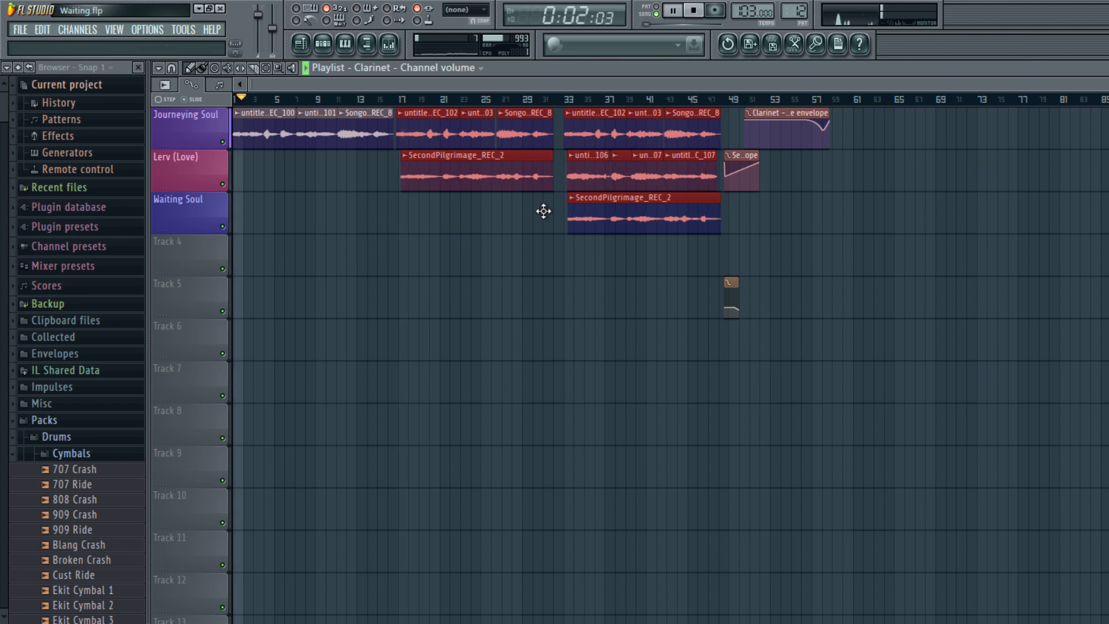
key("space")
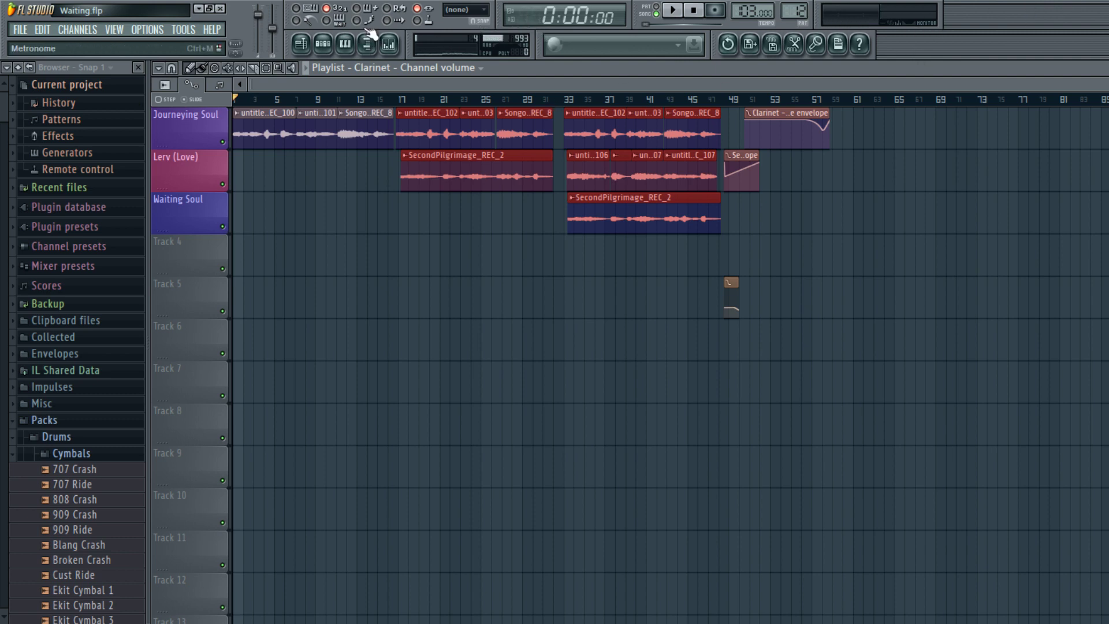
- Turn on the metronome, and flatten and shorten the tempo automation clip near bar 49 on Track 5
key("space")
key("space")
left_click_drag(921, 367, 910, 387)
left_click(910, 387)
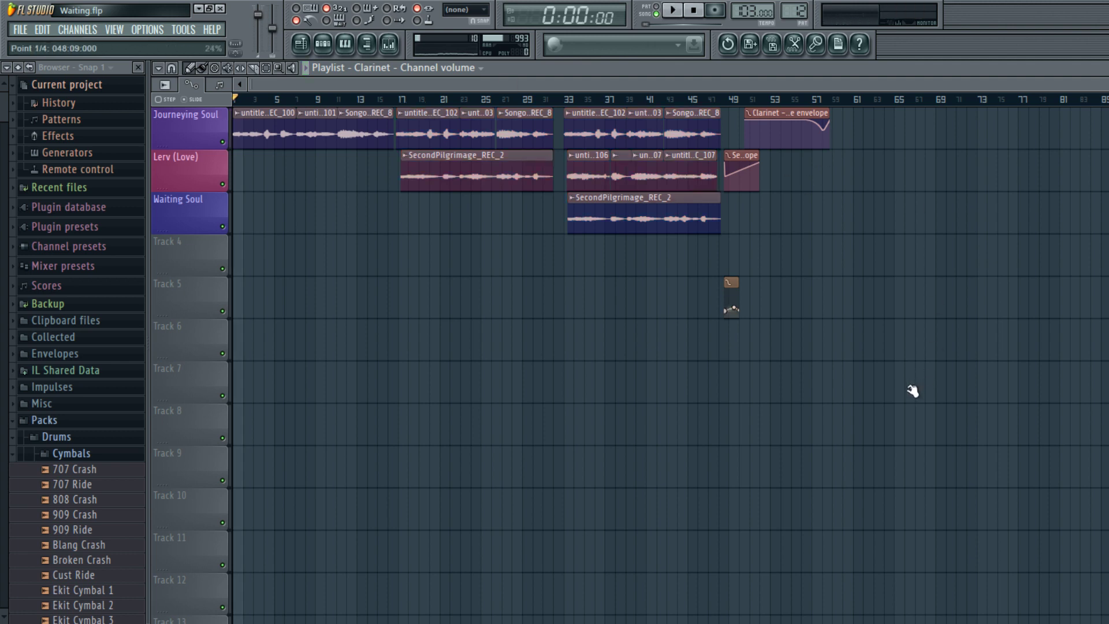
left_click(912, 388)
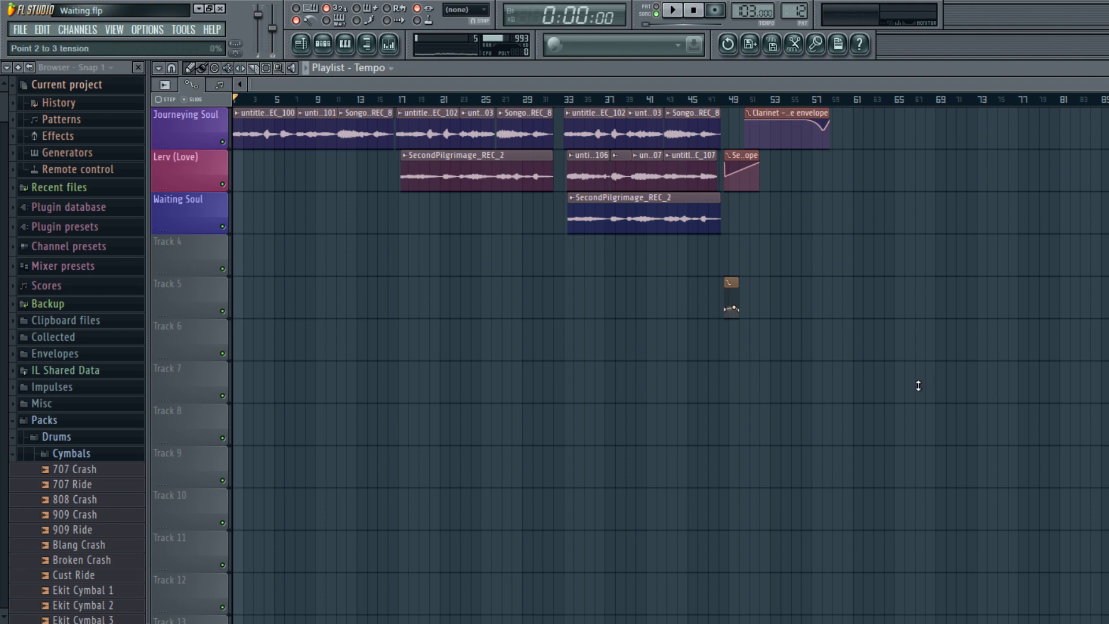
left_click_drag(922, 386, 922, 386)
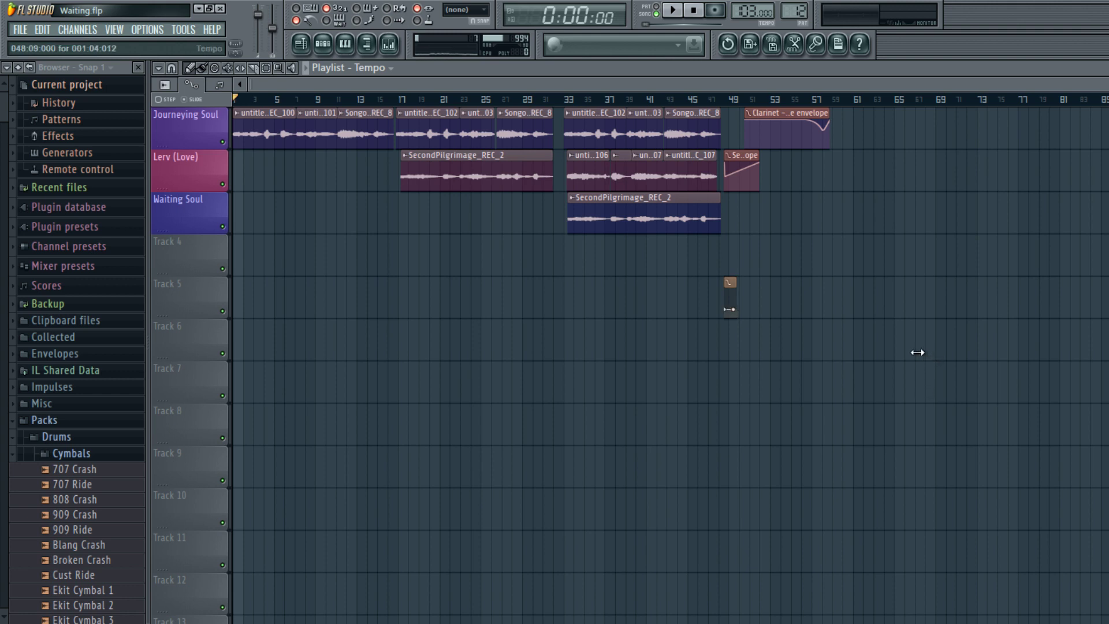
key("space")
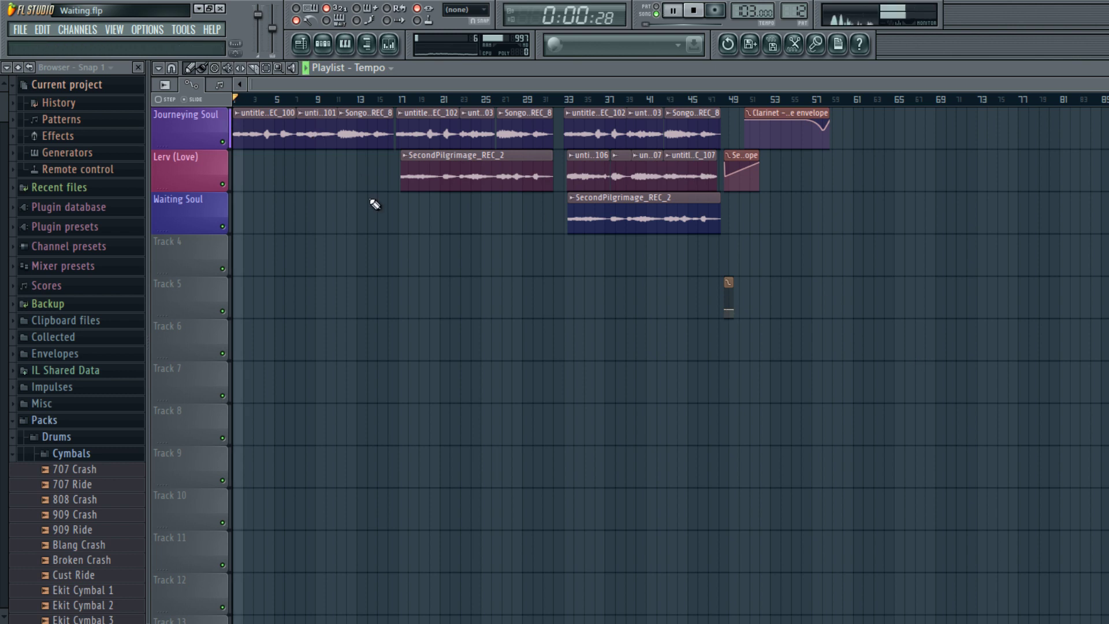
key("space")
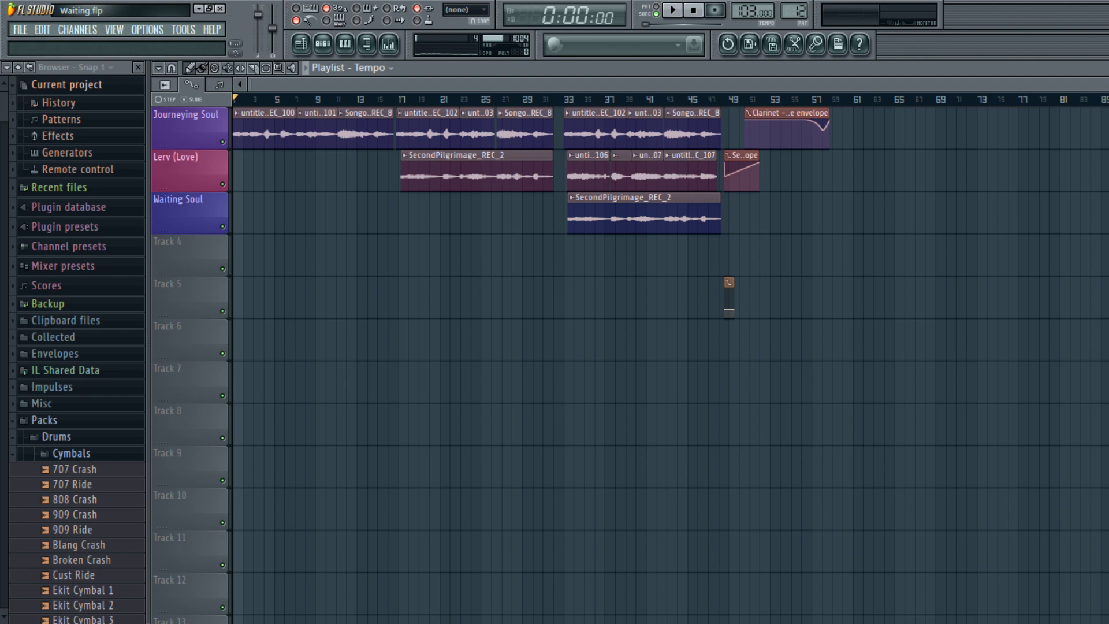
- Move the tempo automation clip to bar 1 on Track 6 and play the song from the start
scroll(395, 100, "up", 3)
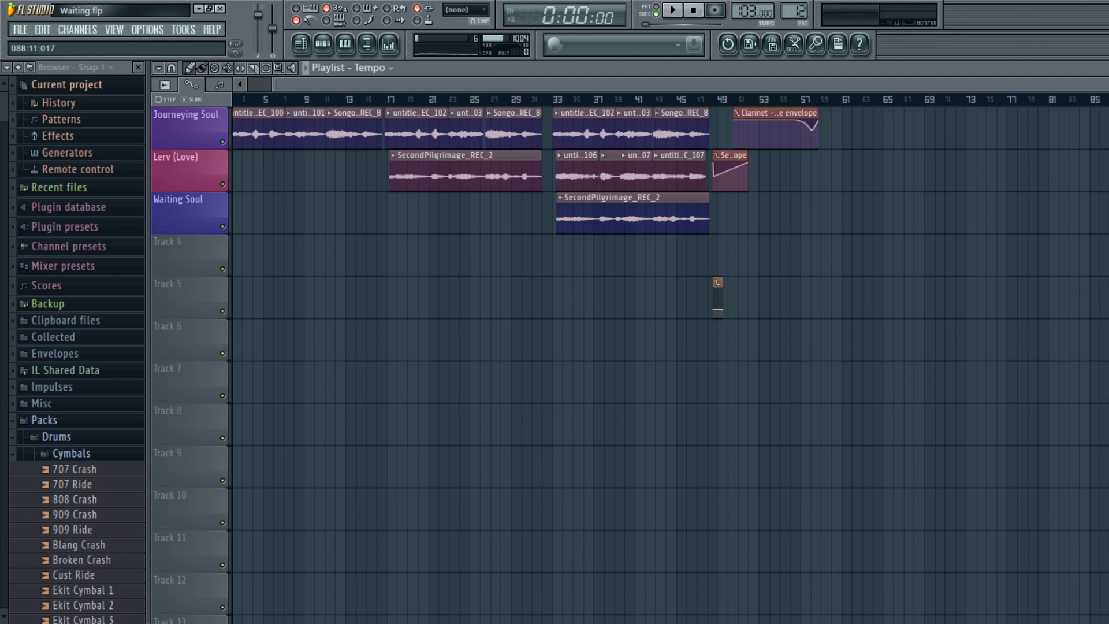
scroll(395, 99, "up", 3)
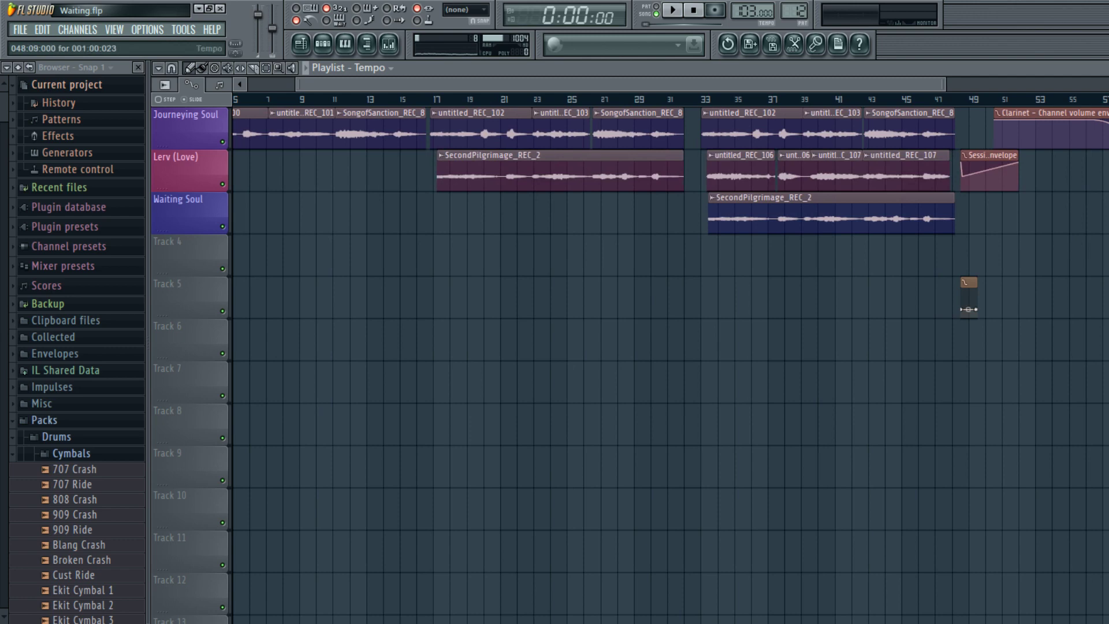
left_click_drag(969, 289, 107, 355)
key("space")
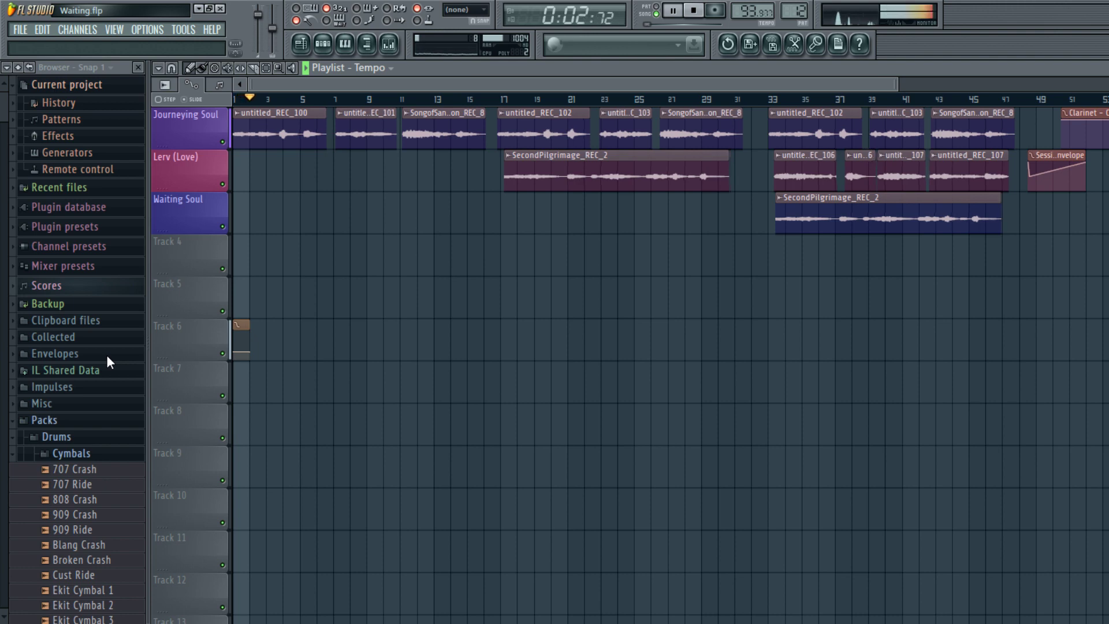
- Check the song's tempo in playback and lower the level of the tempo automation clip to about 85 BPM
key("space")
key("space")
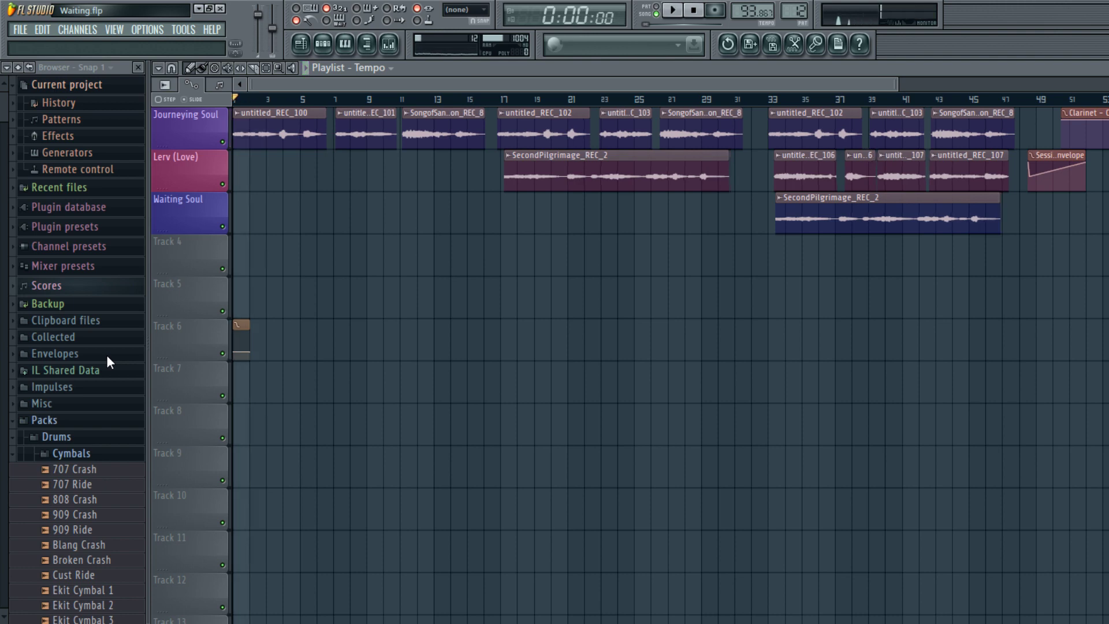
key("space")
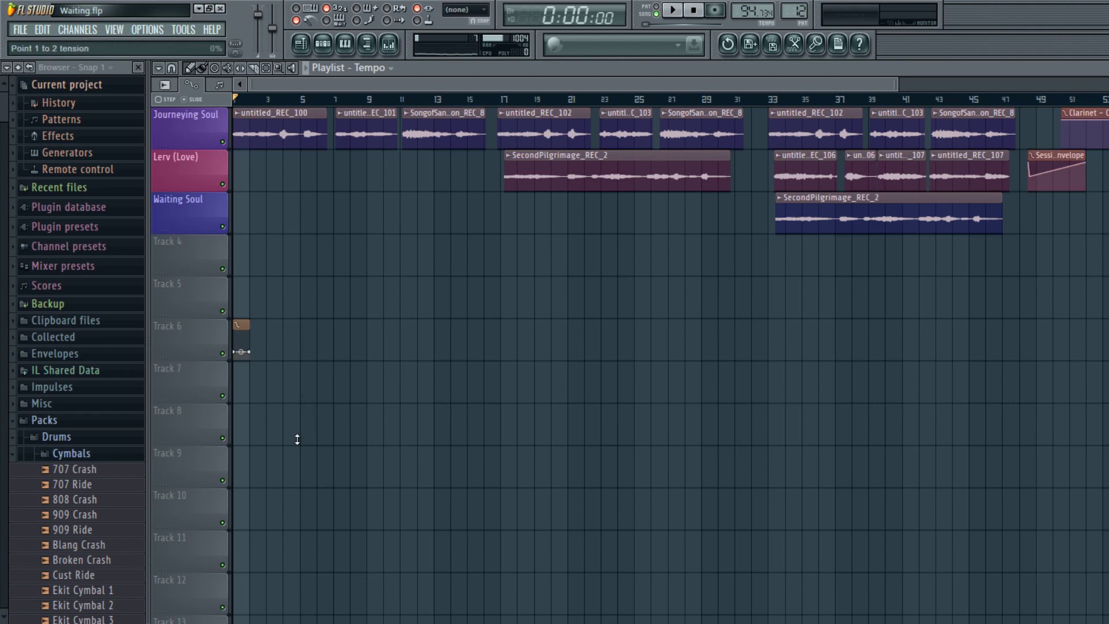
left_click_drag(297, 442, 314, 444)
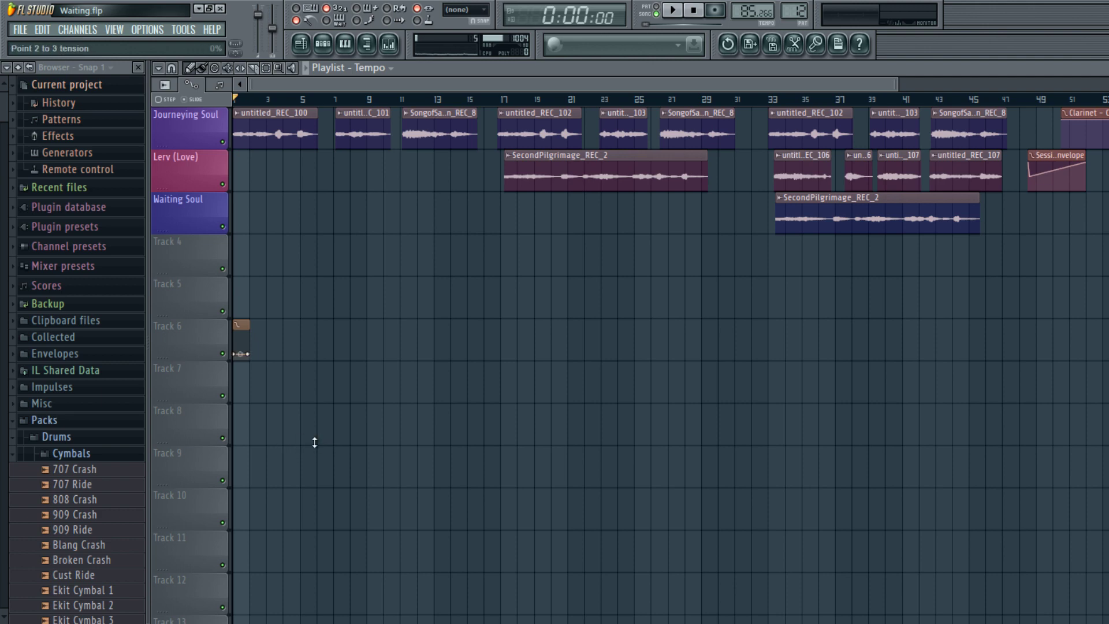
- Mute the Journeying Soul track and play the song from the start to check the tempo against the metronome
key("space")
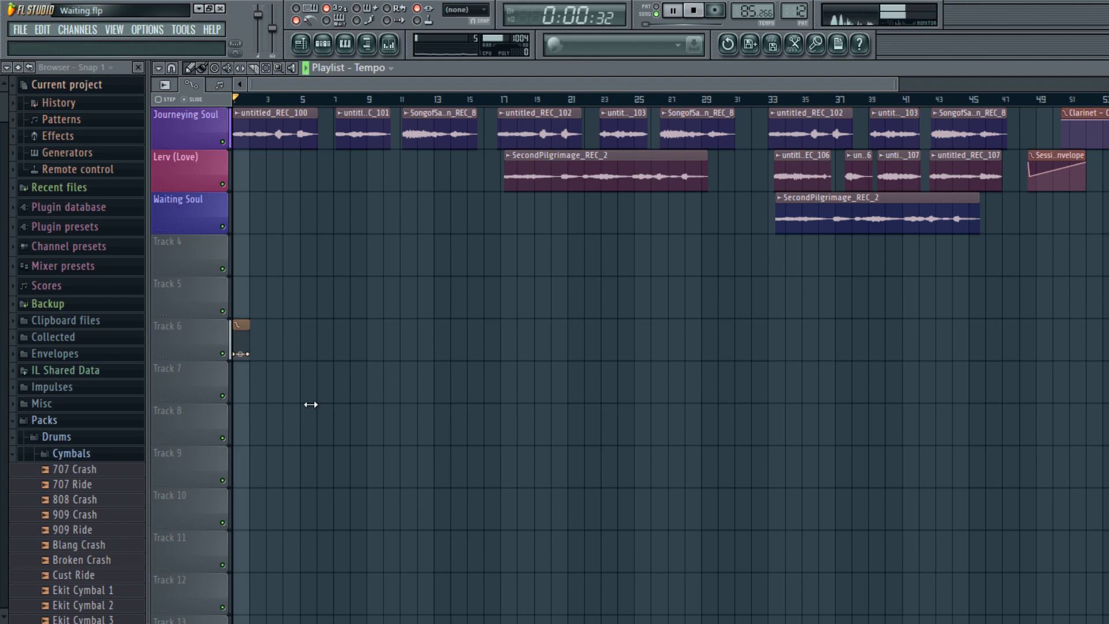
key("space")
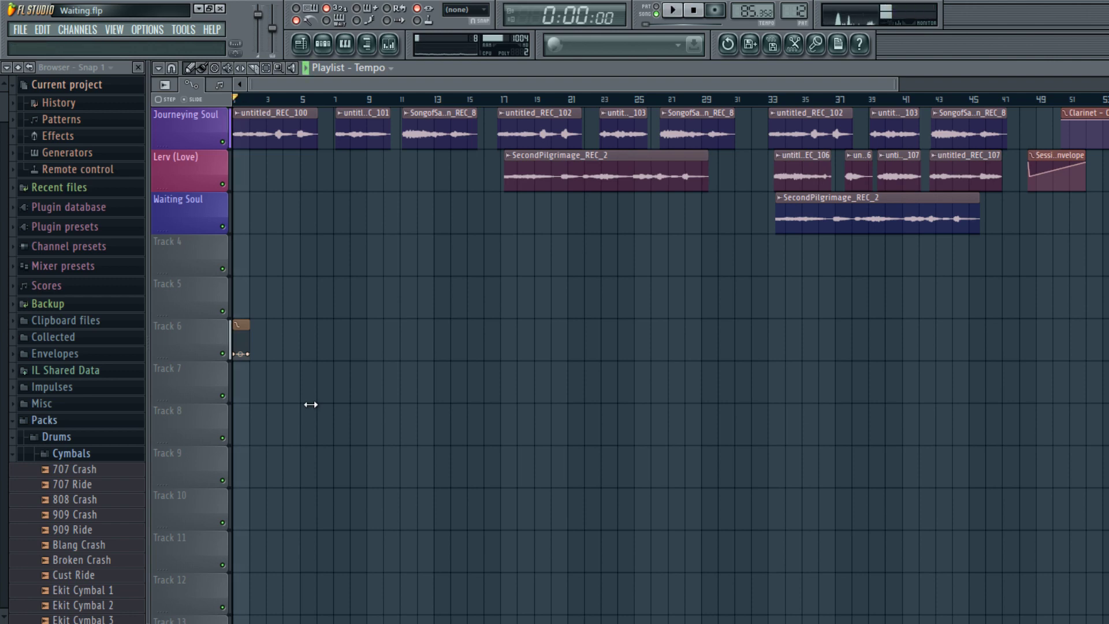
left_click(222, 141)
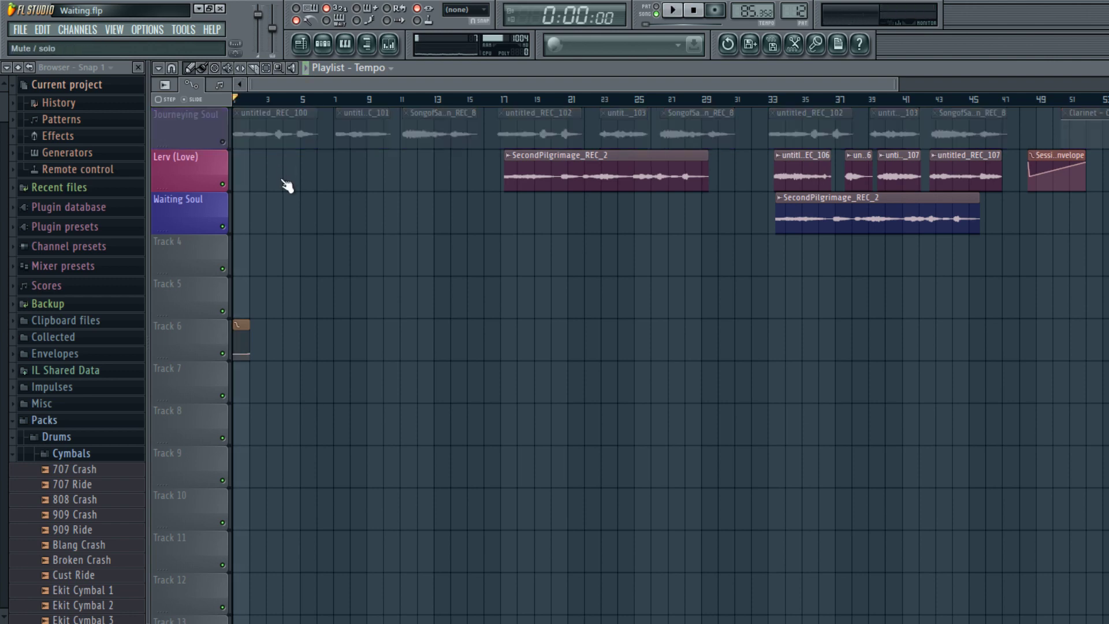
key("space")
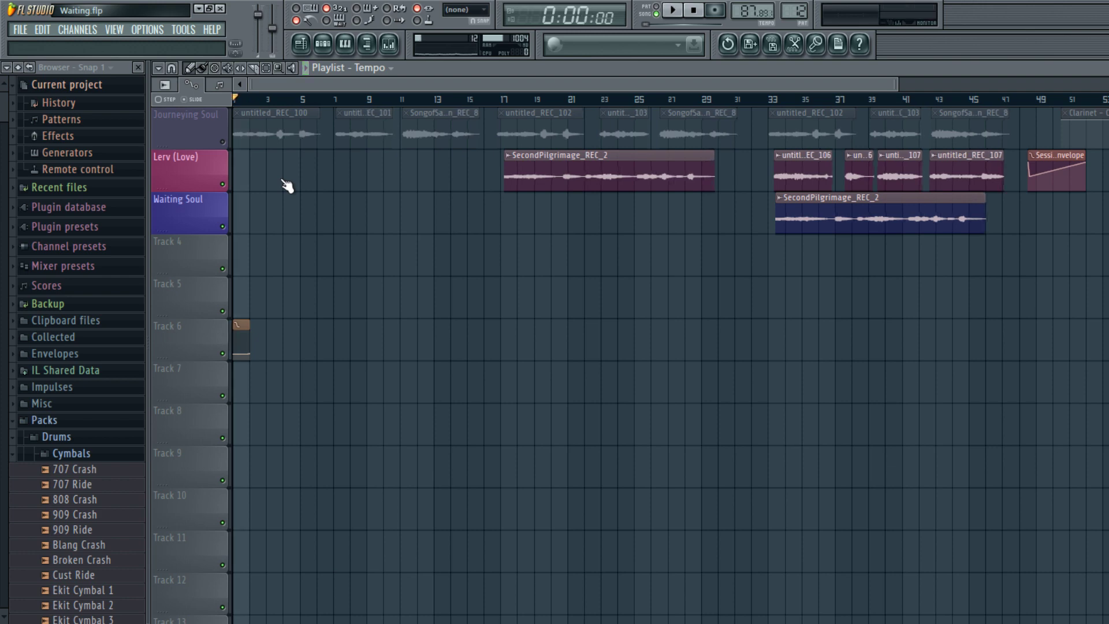
key("space")
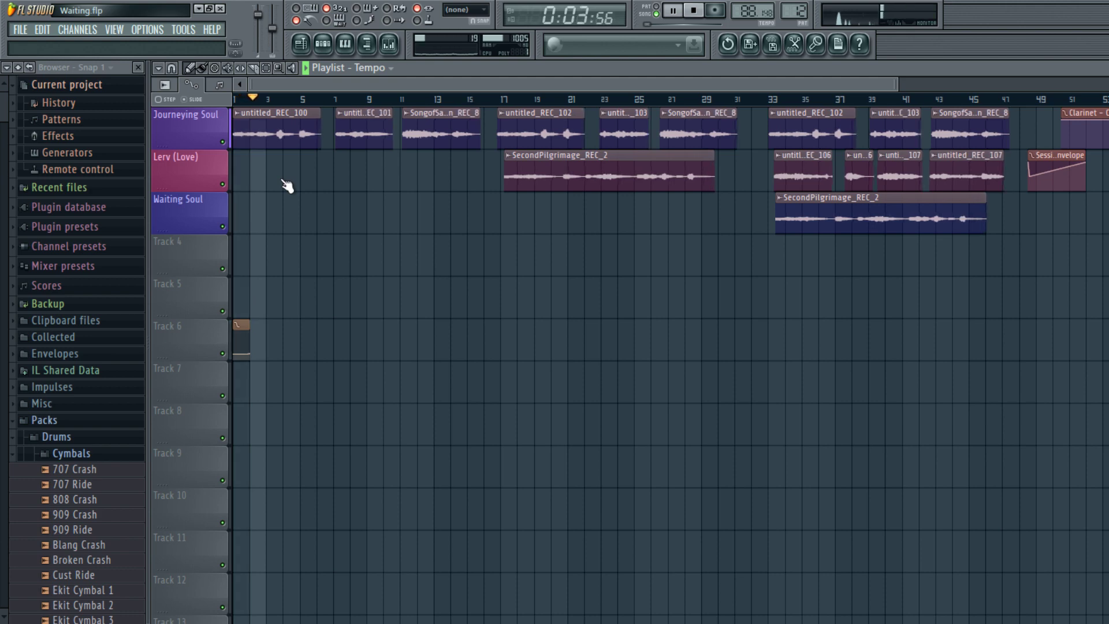
key("space")
key("space")
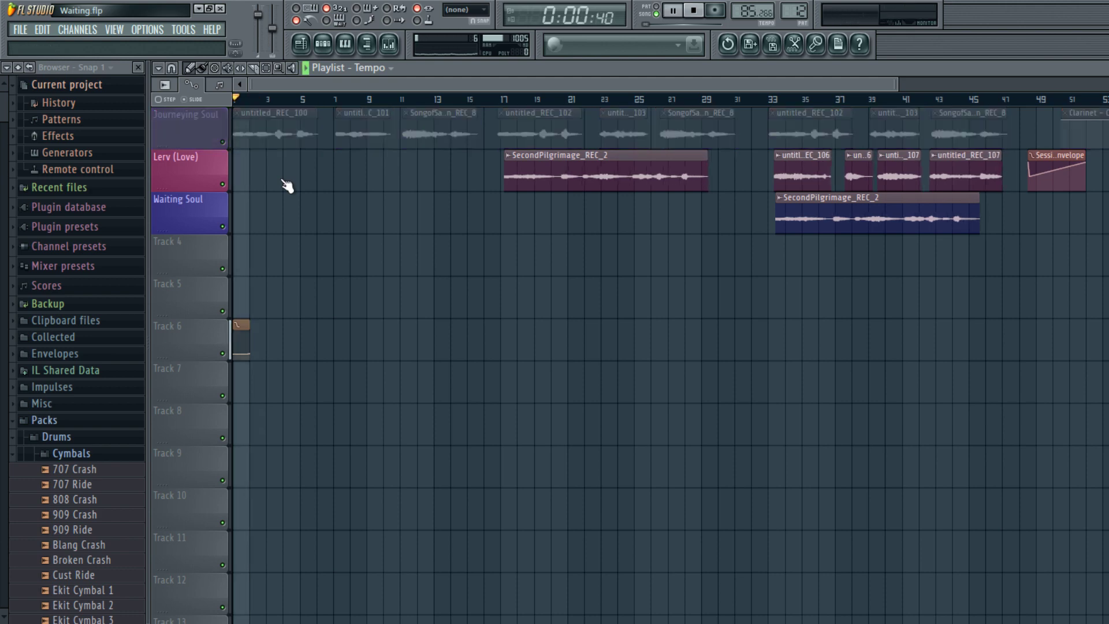
- Lower both points of the tempo automation clip on Track 6 to about 66 BPM and stop playback
scroll(291, 345, "up", 1)
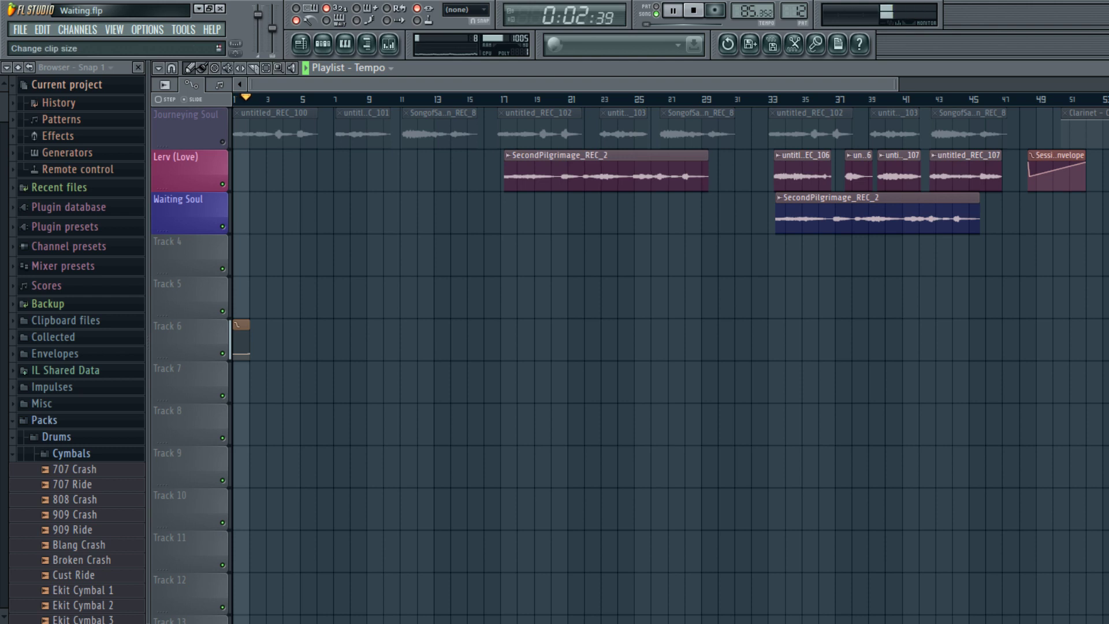
scroll(396, 574, "up", 2)
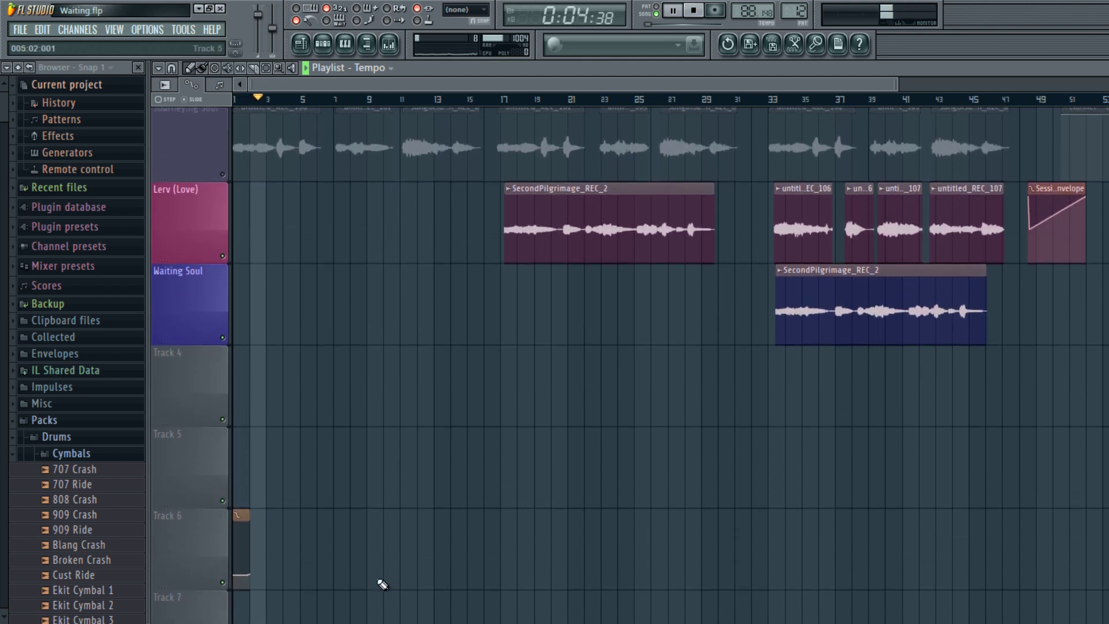
scroll(382, 584, "down", 3)
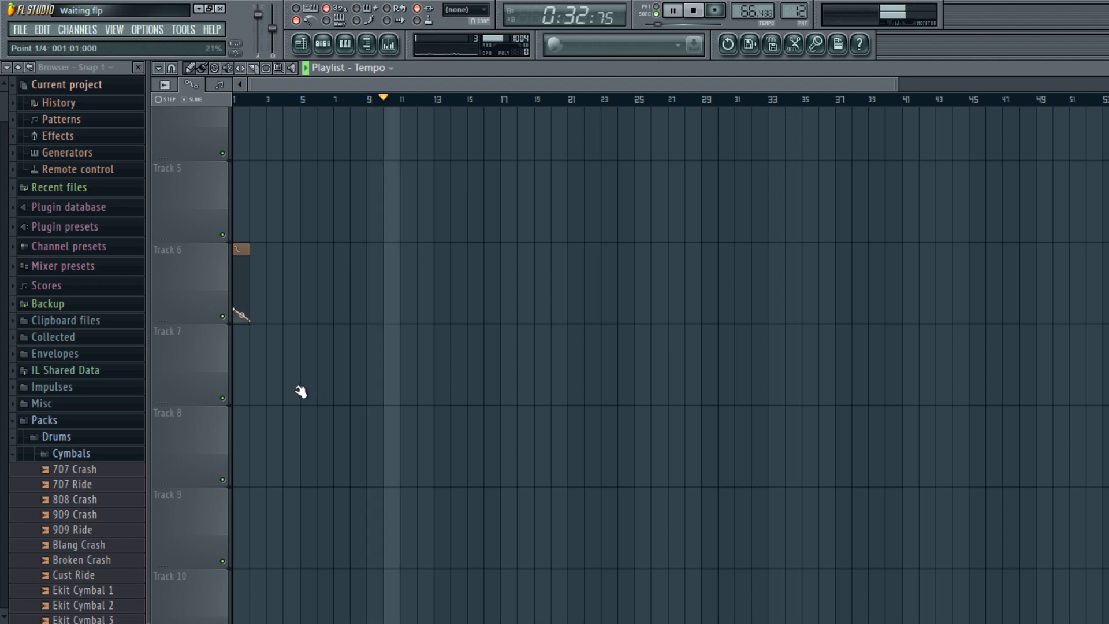
left_click_drag(298, 392, 272, 401)
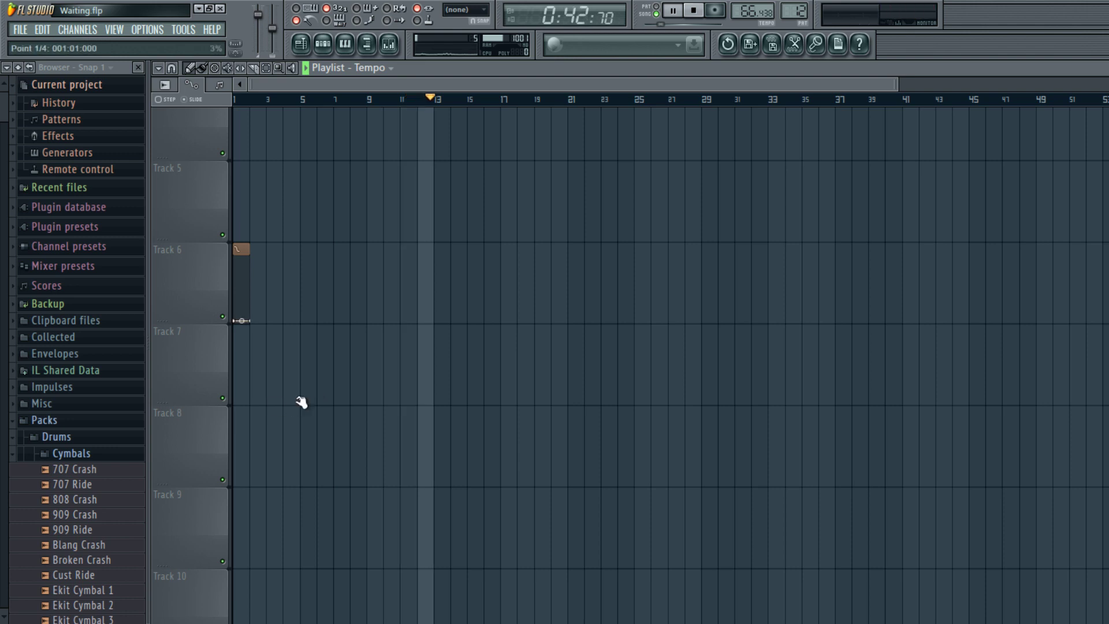
scroll(545, 272, "up", 3)
key("space")
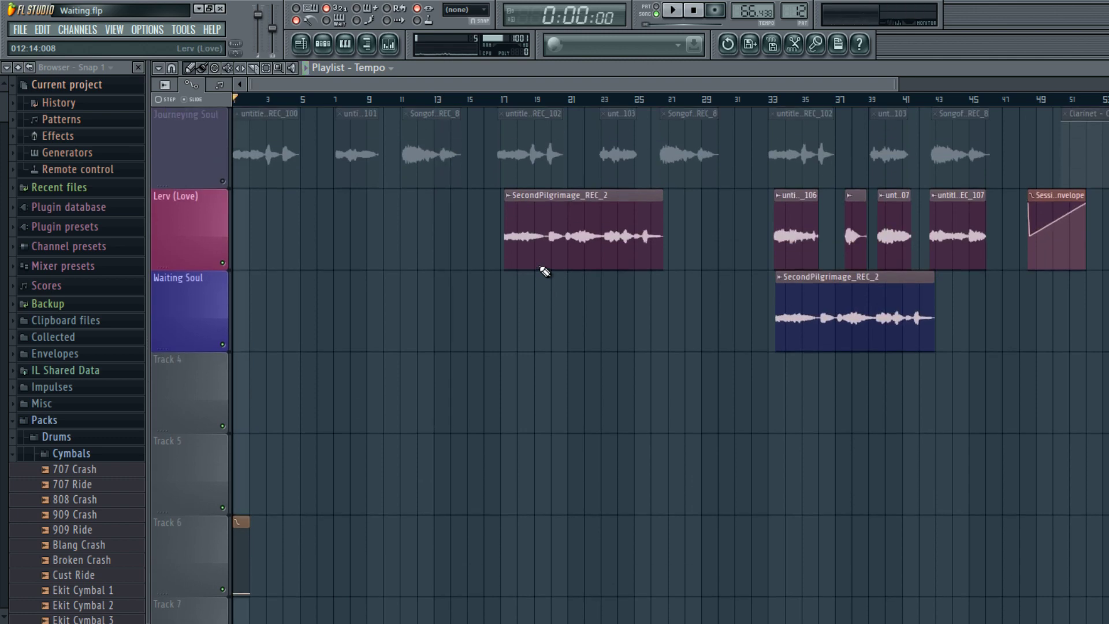
- Open the Kontakt 5 channel and remove every instrument between Balinese Gamelan 1.5 and 06 Oboe 1 True Legato from its rack
left_click(323, 44)
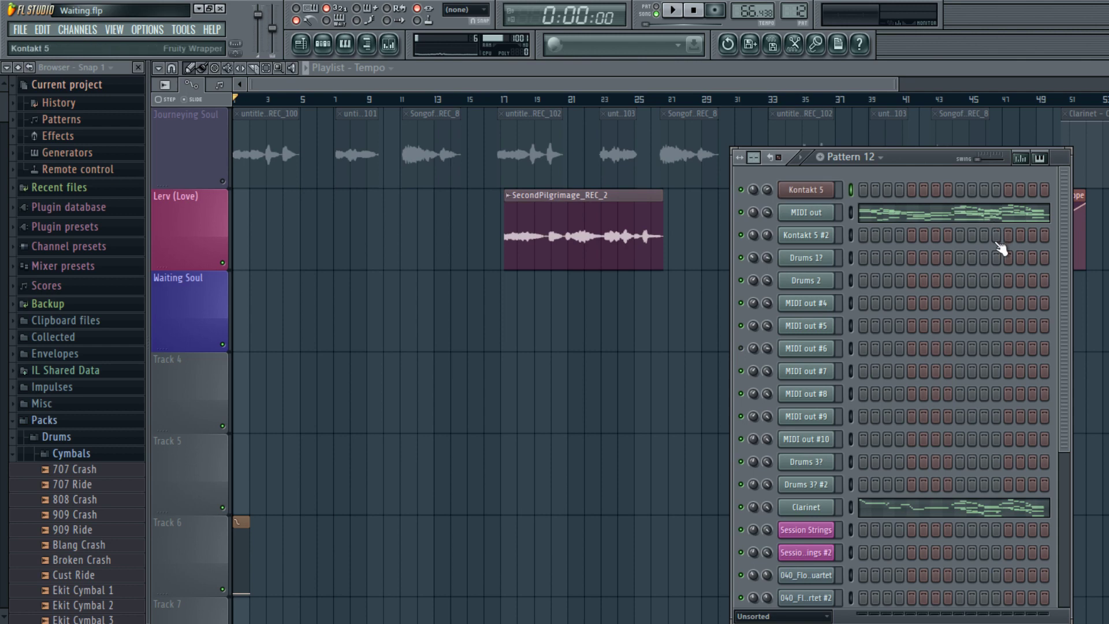
left_click(806, 190)
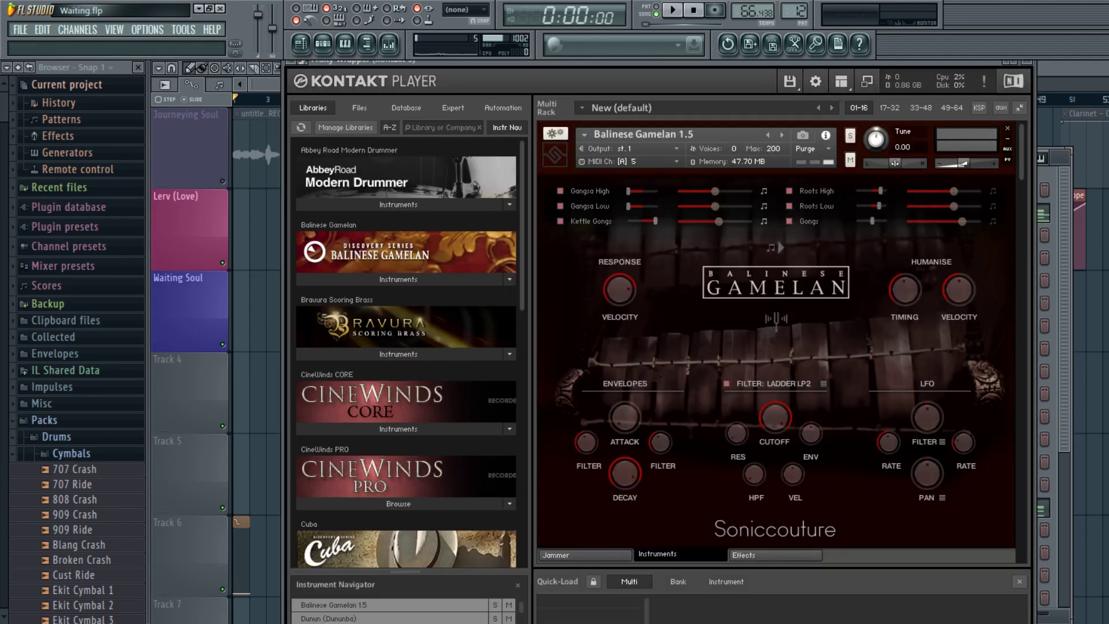
scroll(775, 347, "down", 5)
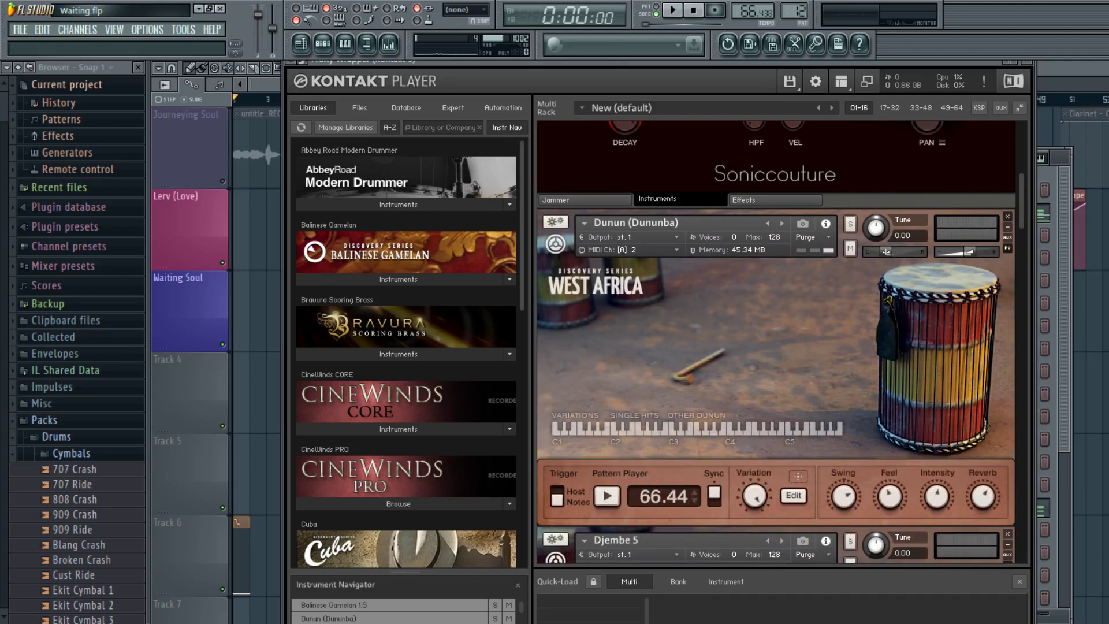
scroll(776, 346, "down", 4)
scroll(776, 347, "down", 4)
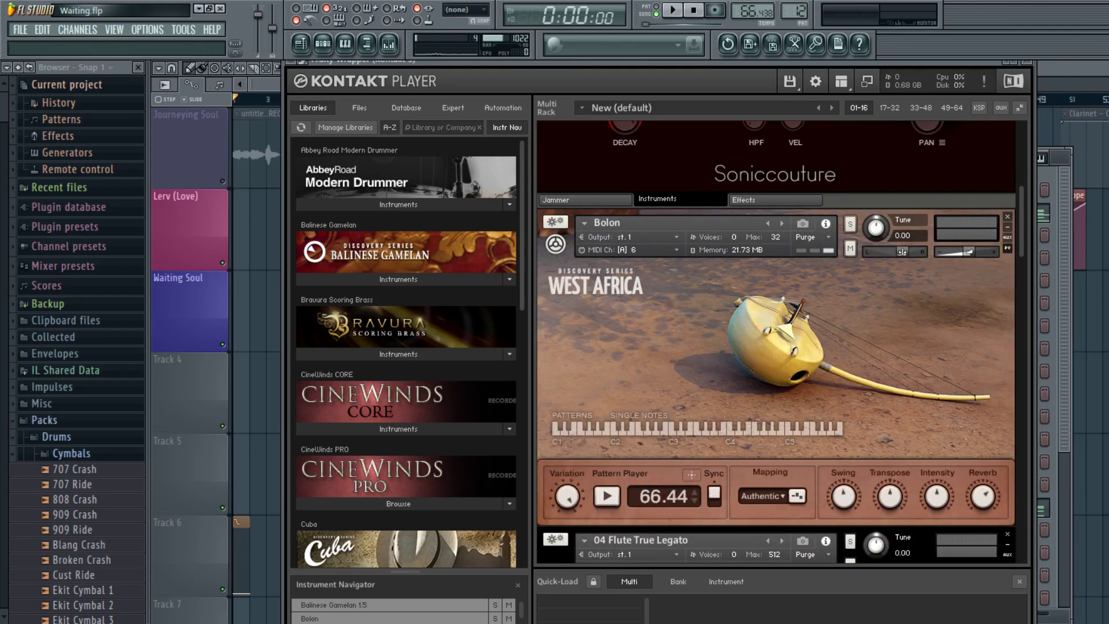
scroll(776, 347, "down", 4)
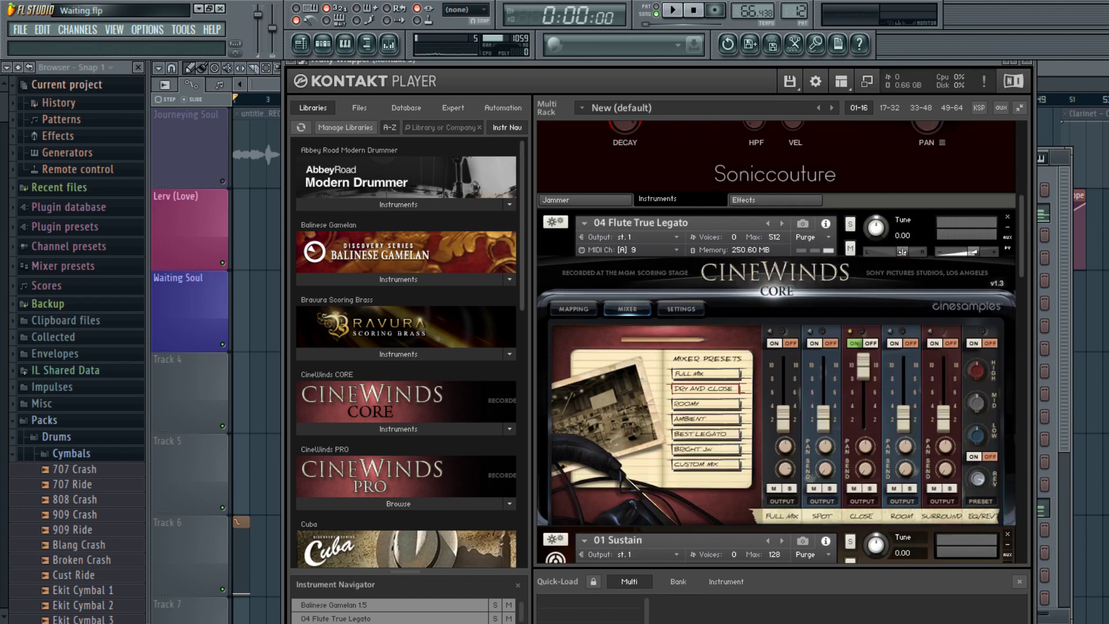
scroll(775, 346, "down", 4)
scroll(776, 347, "down", 4)
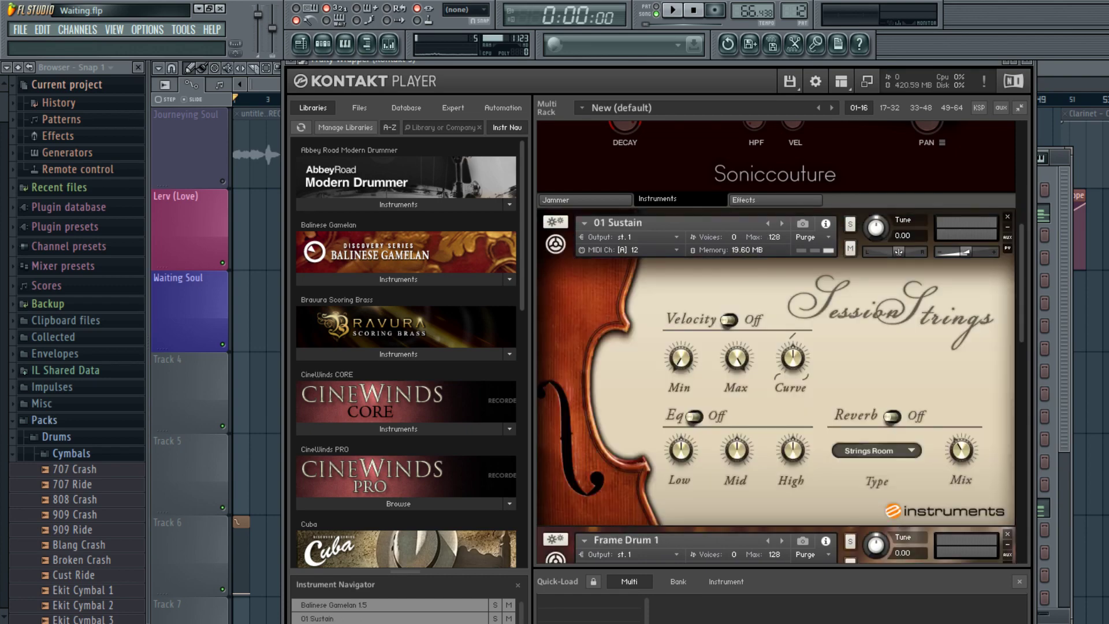
scroll(613, 448, "down", 4)
scroll(614, 448, "down", 4)
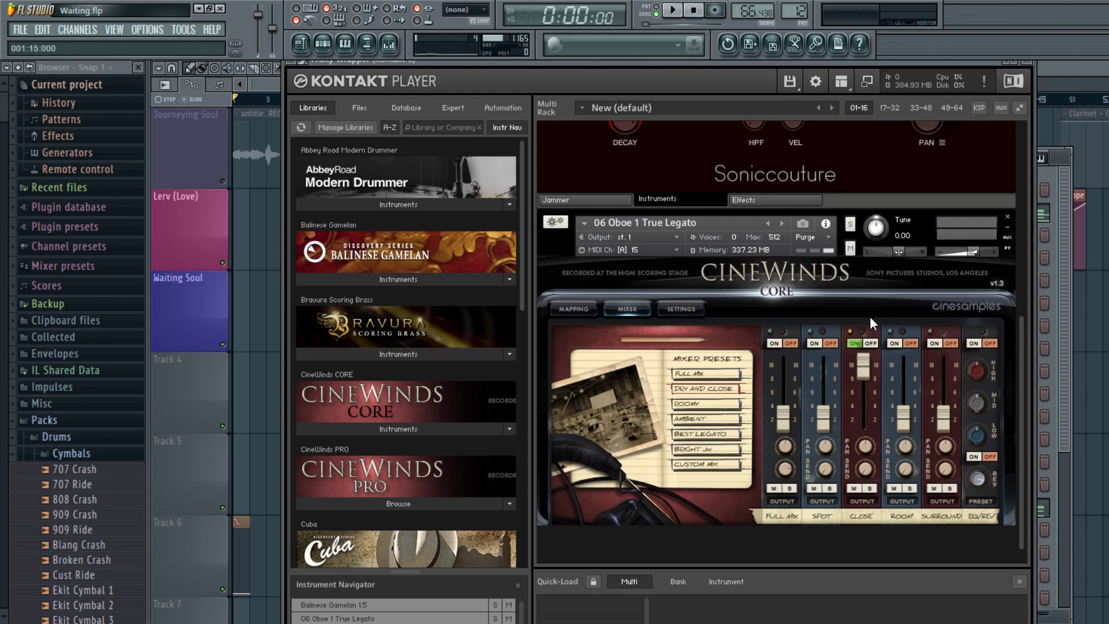
- Inspect the Play channel near the end of the channel rack and close its Hollywood Strings window
key("F6")
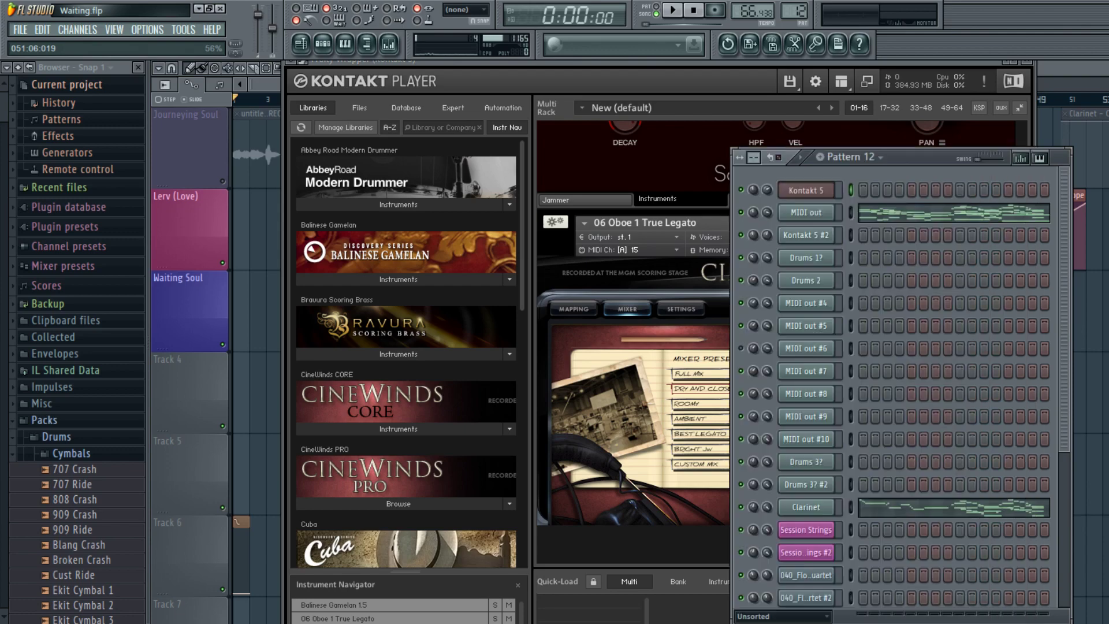
scroll(806, 558, "down", 7)
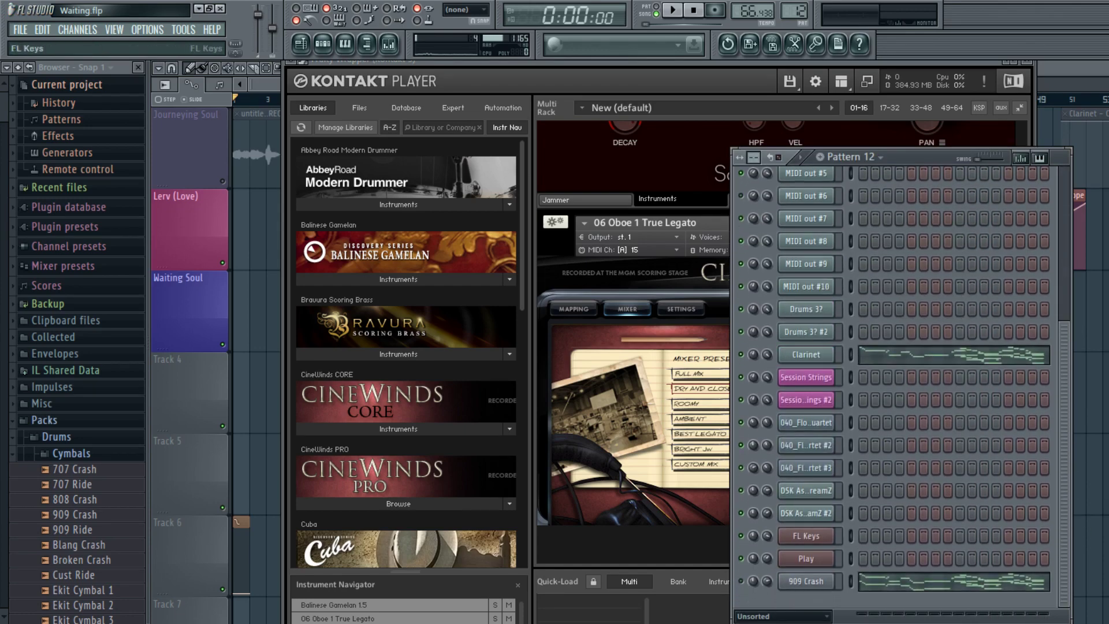
left_click(805, 558)
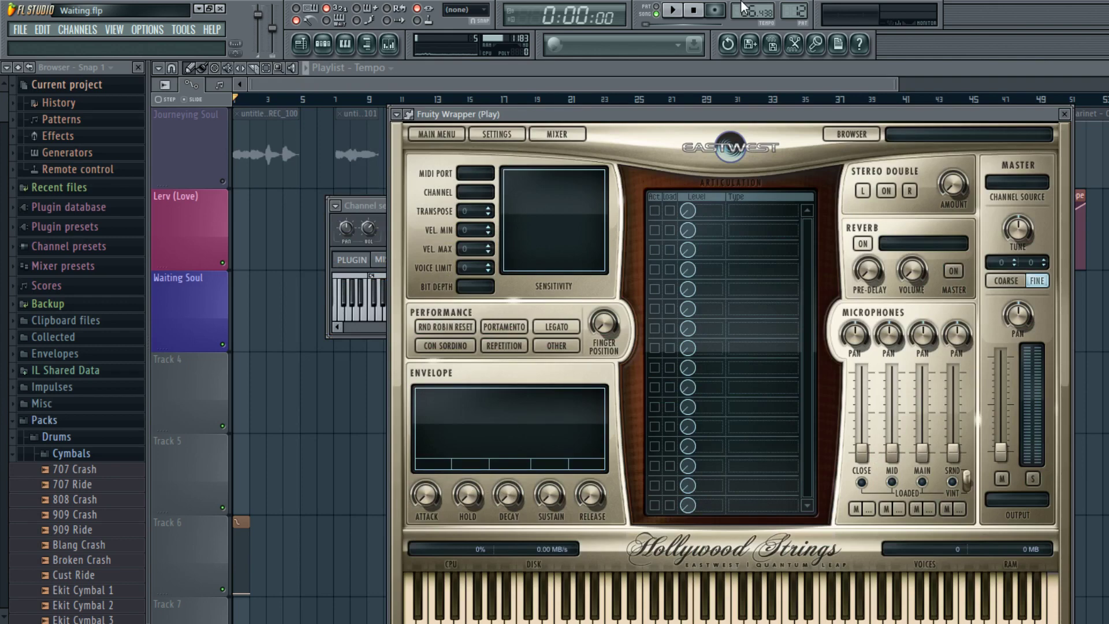
left_click(323, 44)
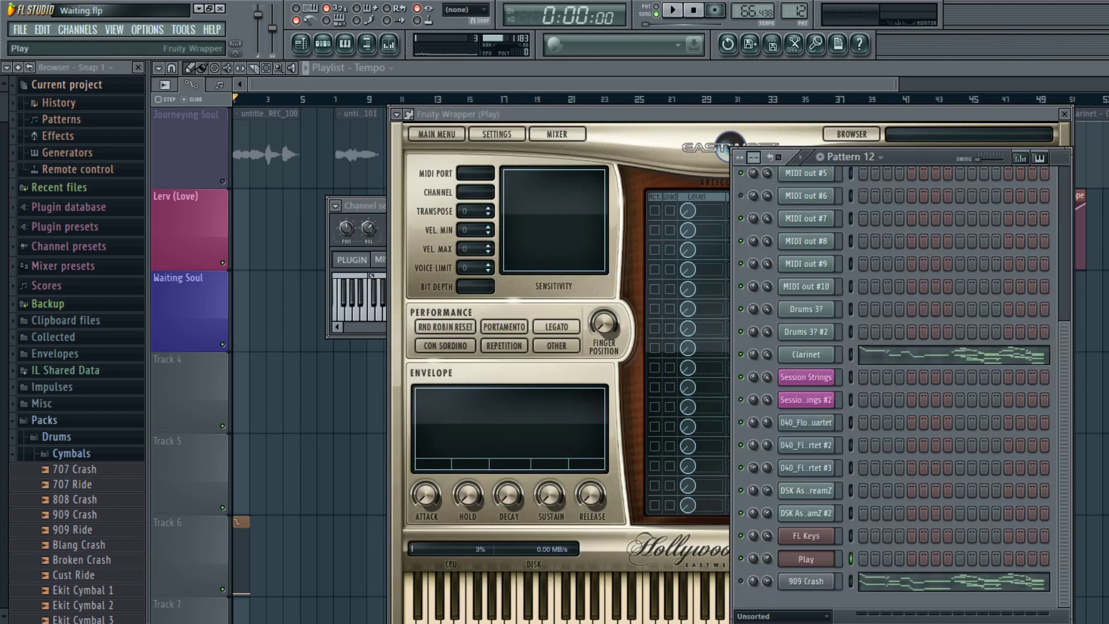
left_click(1064, 114)
- Switch to Pattern 1 and delete the Kontakt 5 #2 channel that holds the Guzheng
scroll(1021, 269, "up", 3)
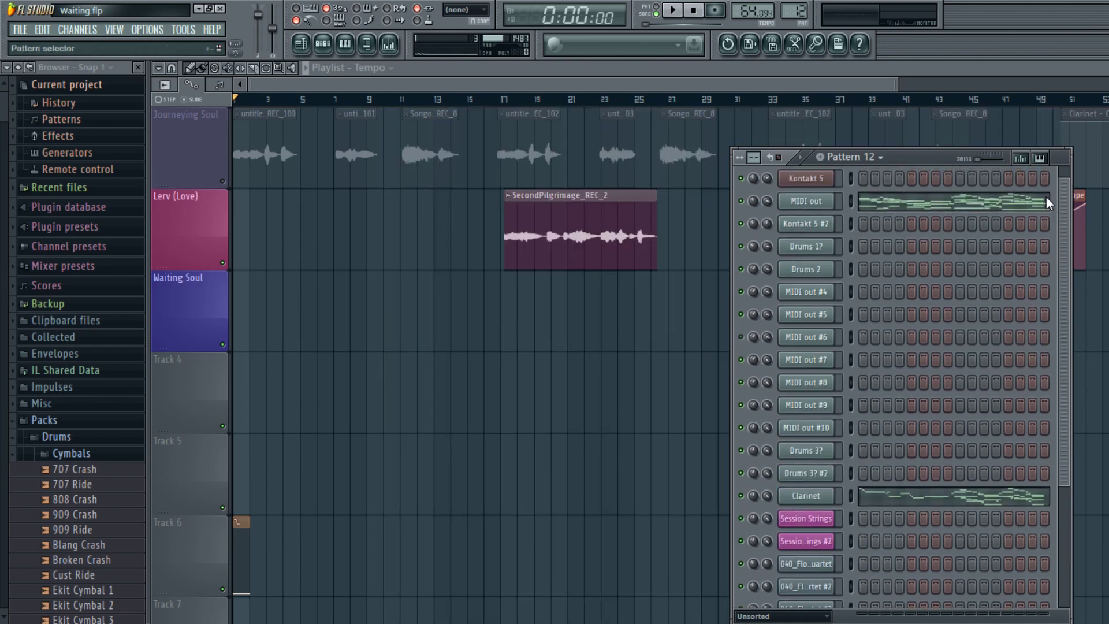
scroll(1061, 230, "up", 10)
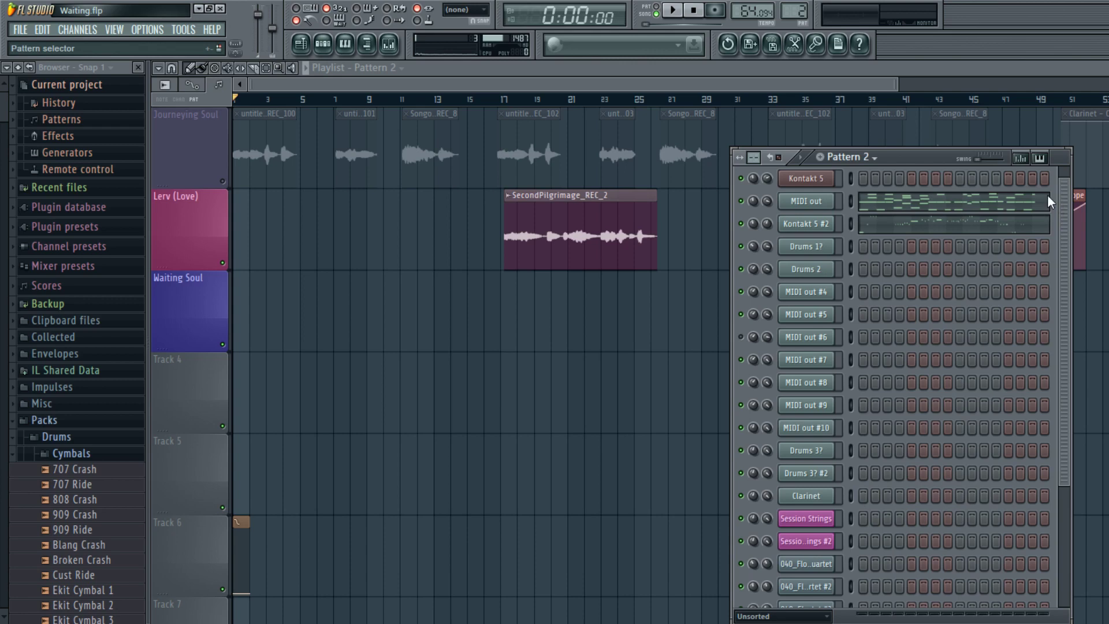
scroll(1062, 220, "up", 1)
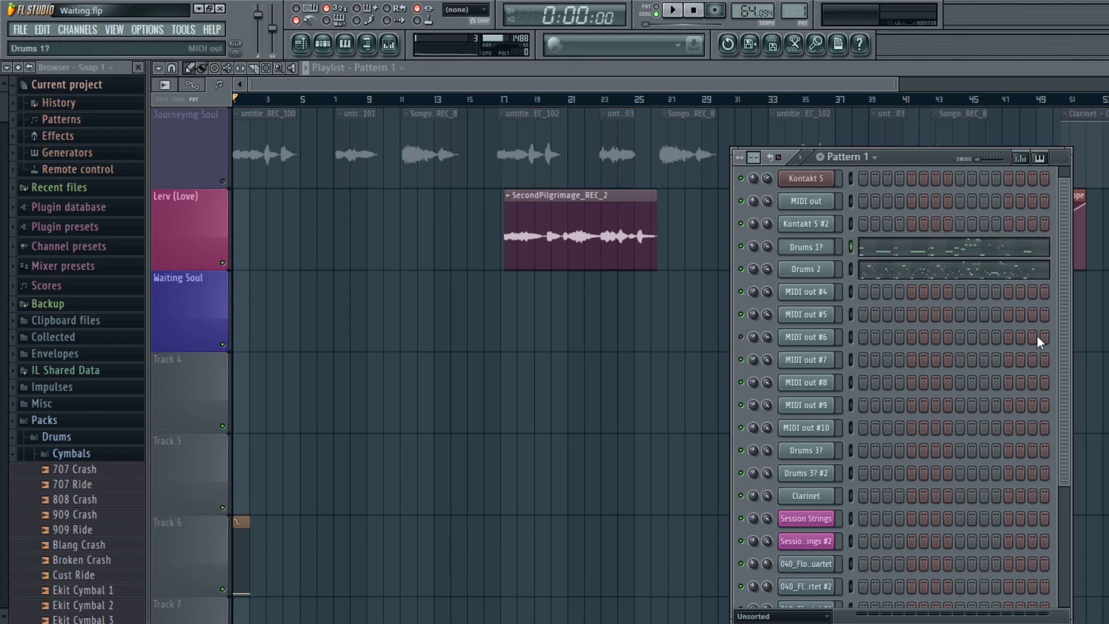
left_click(1011, 257)
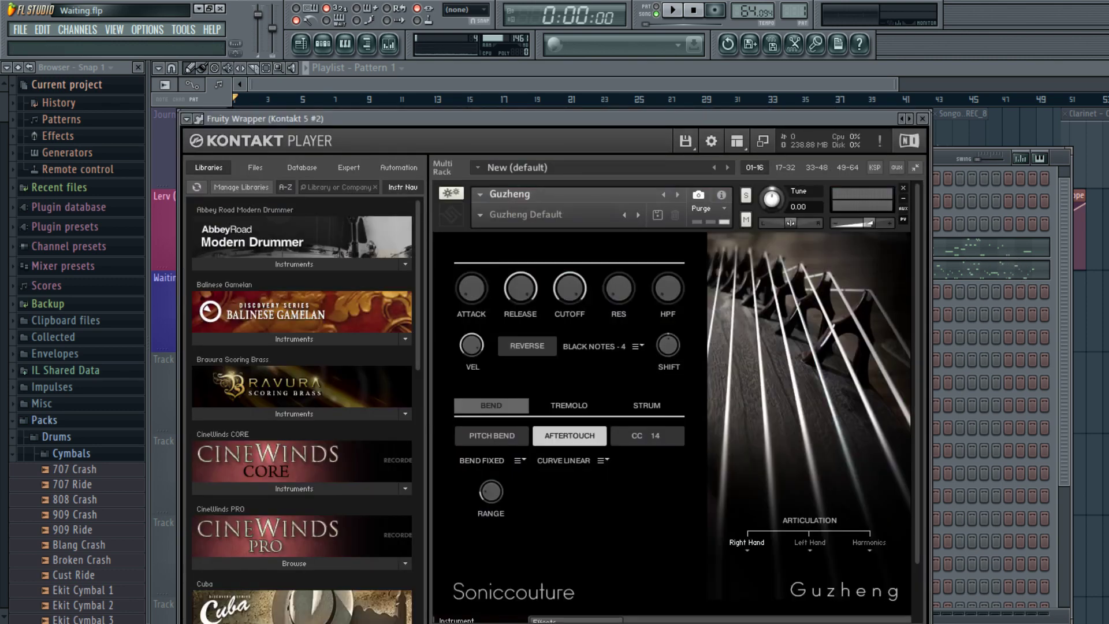
left_click(1023, 280)
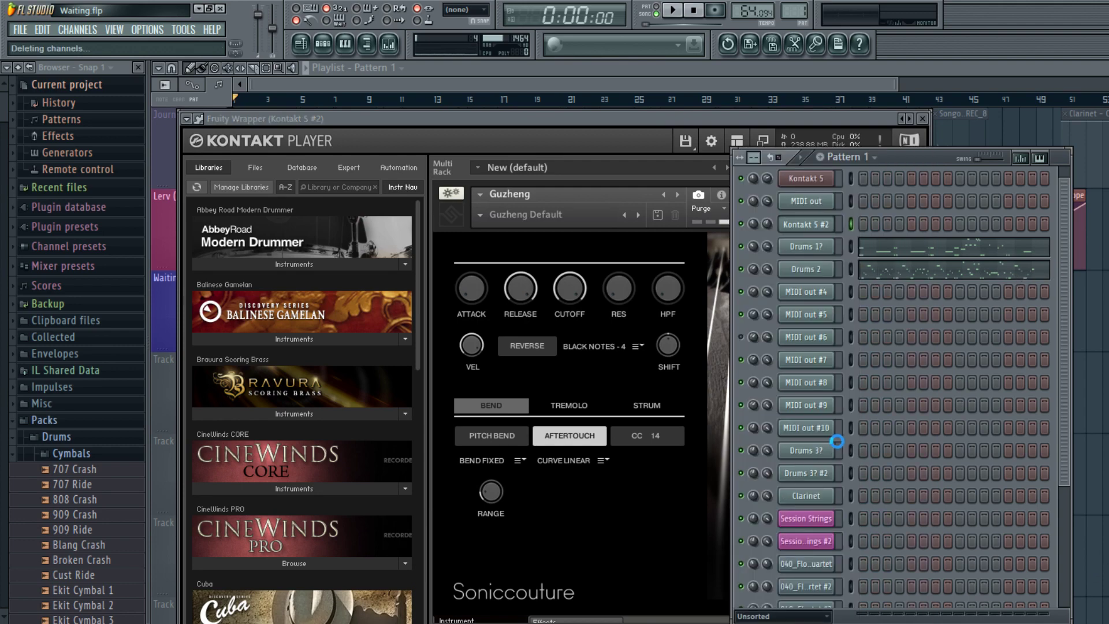
key("alt+Delete")
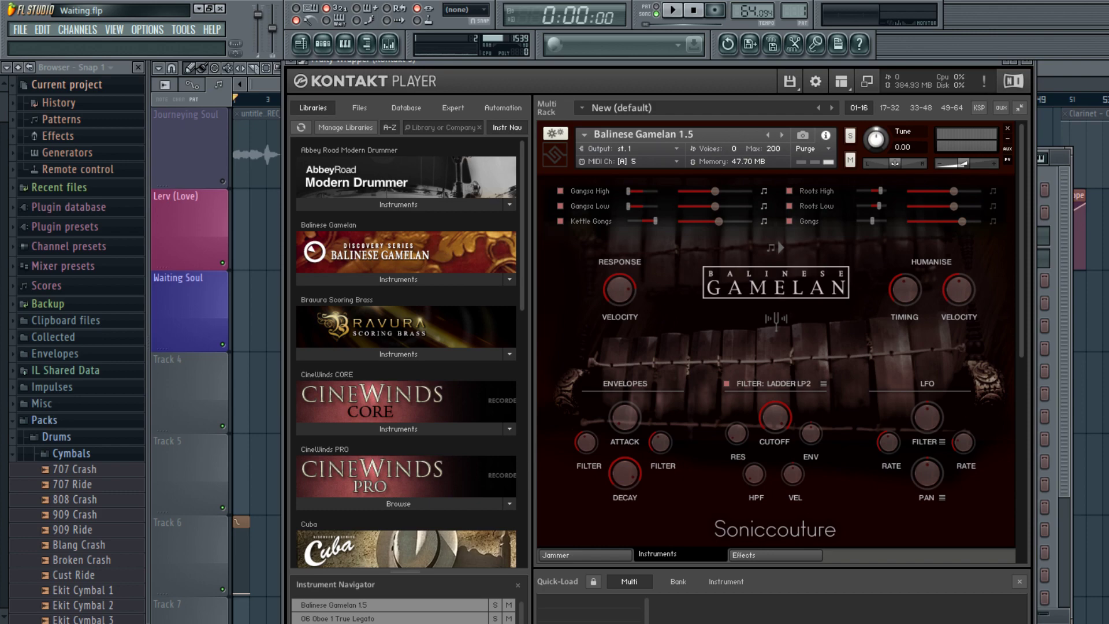
- Replace Balinese Gamelan 1.5 in the Kontakt 5 rack with the Guzheng instrument from the library
key("Delete")
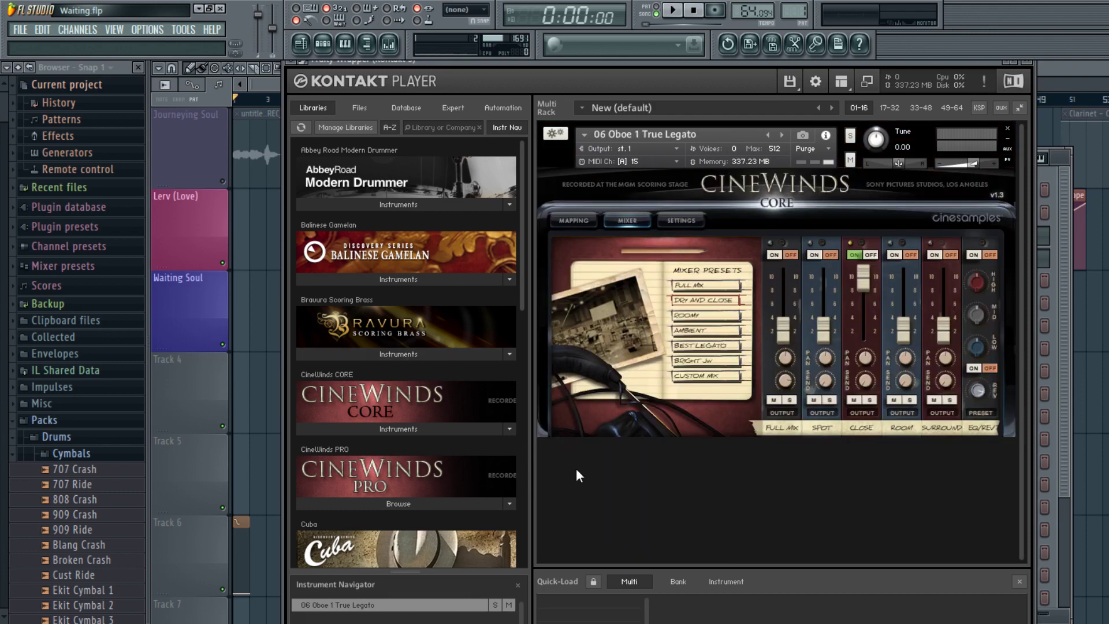
scroll(654, 525, "down", 5)
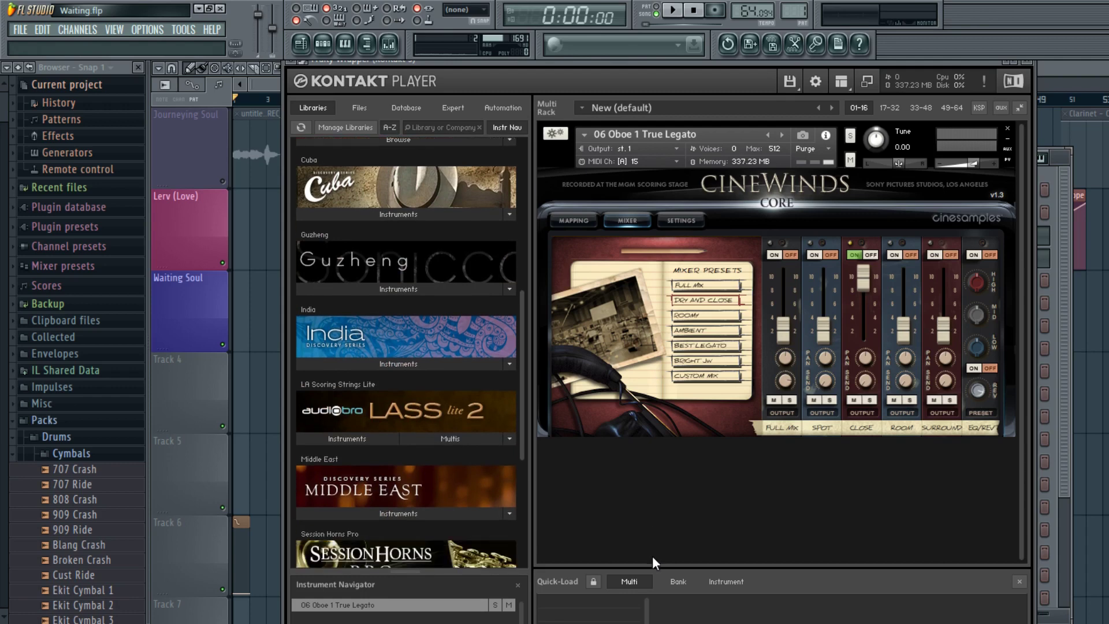
left_click(501, 318)
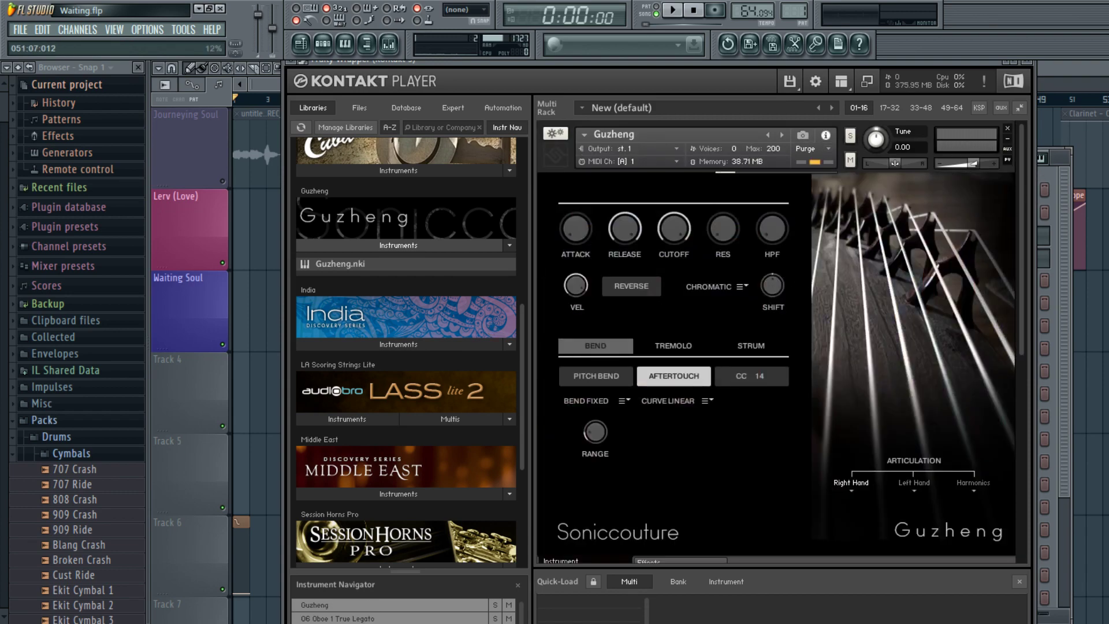
- Set the MIDI channel of 06 Oboe 1 True Legato to Port A, channel 2
scroll(776, 340, "down", 5)
scroll(868, 234, "down", 1)
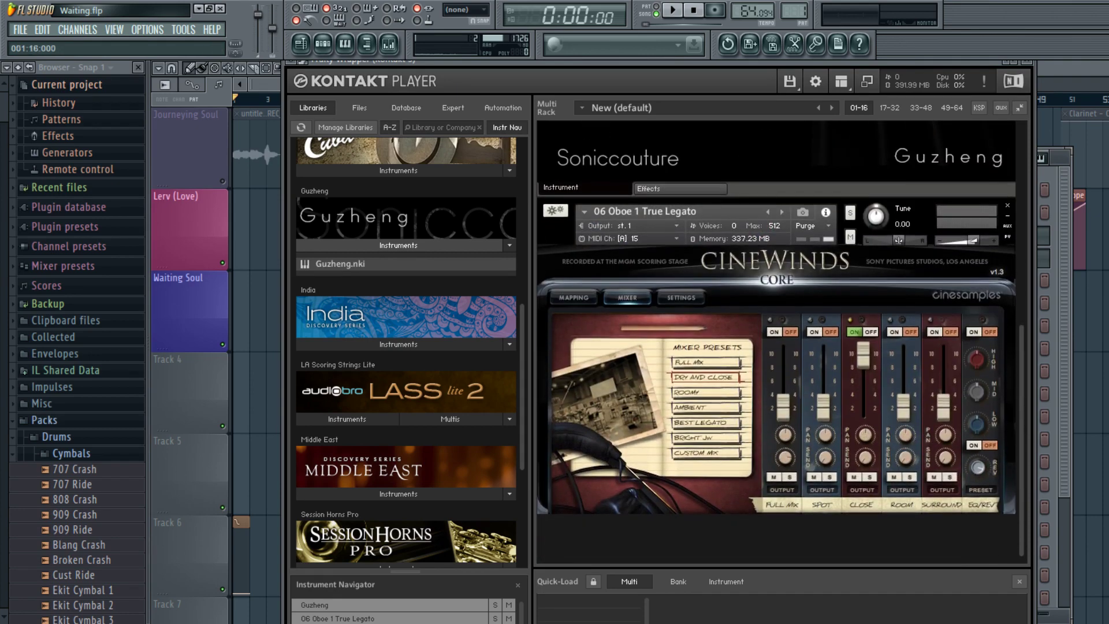
left_click(676, 238)
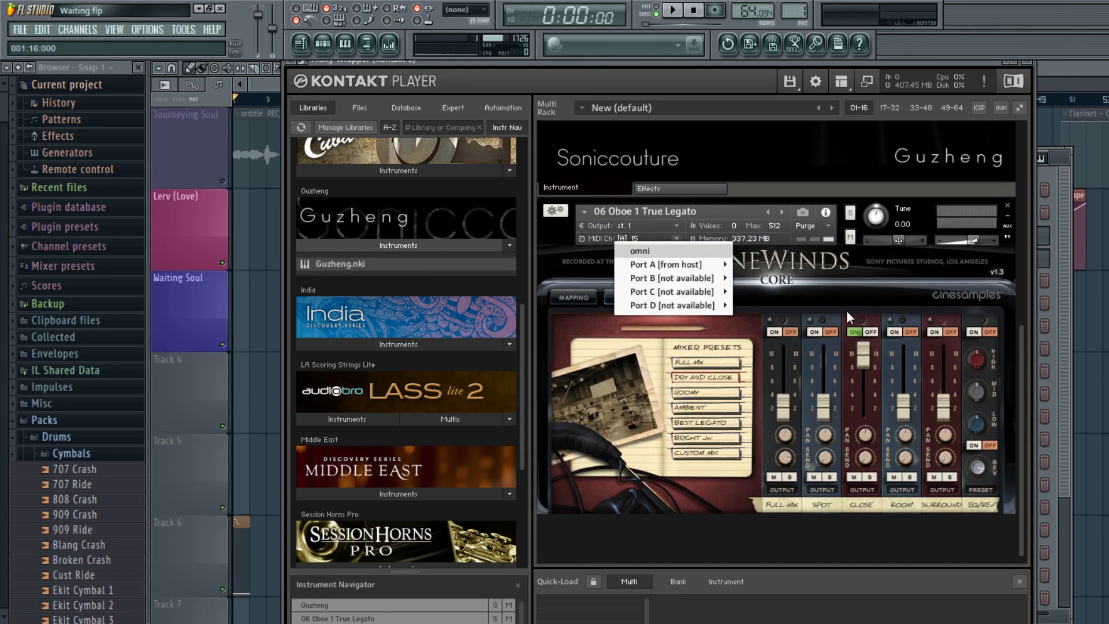
mouse_move(682, 261)
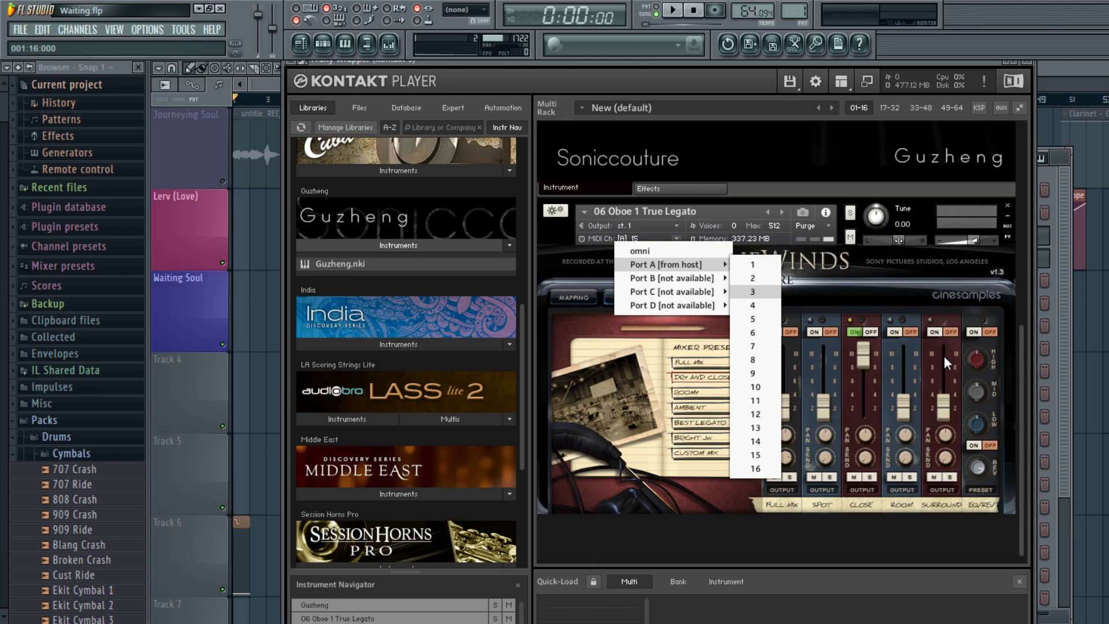
key("Up")
key("Return")
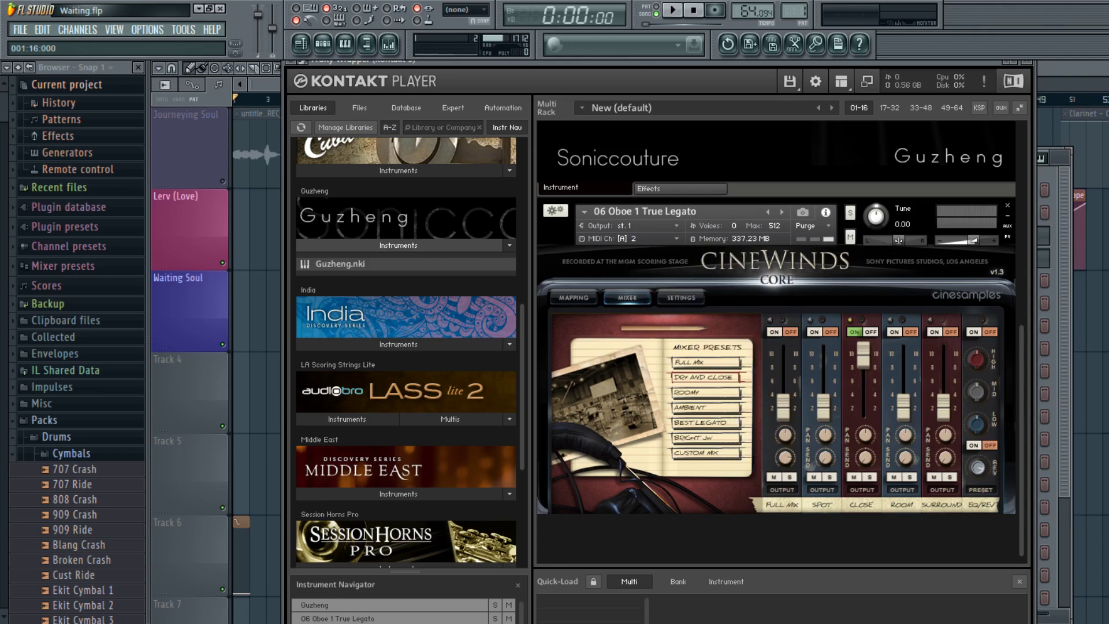
- Set the first MIDI out channel to MIDI channel 1 and rename it Guzheng, naming the channel below it Oboe
key("F6")
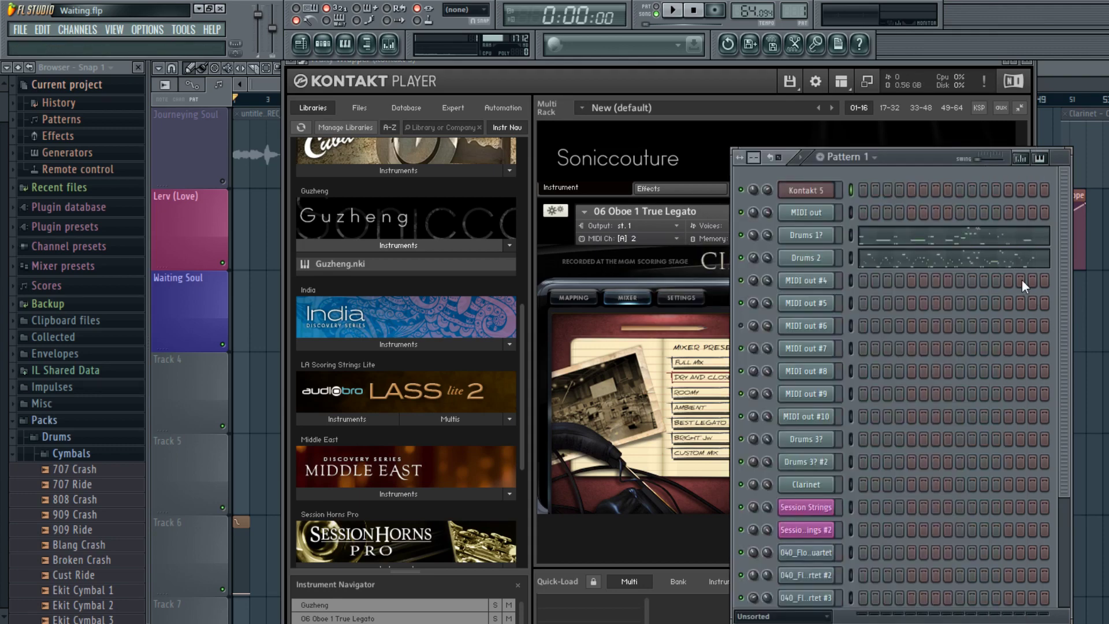
key("Down")
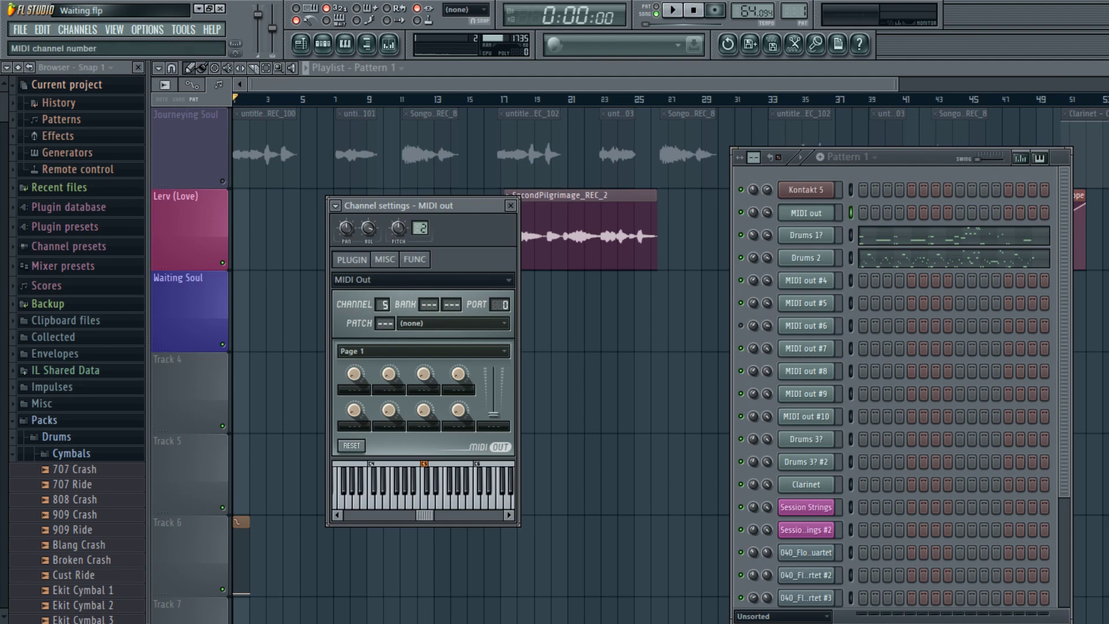
scroll(384, 305, "down", 1)
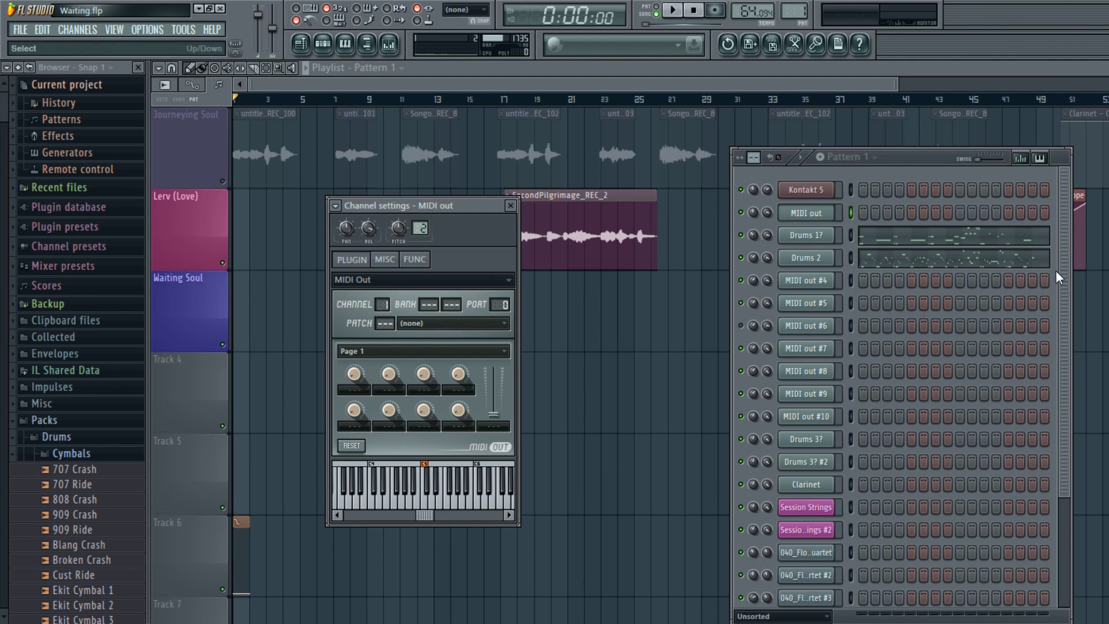
left_click(1038, 272)
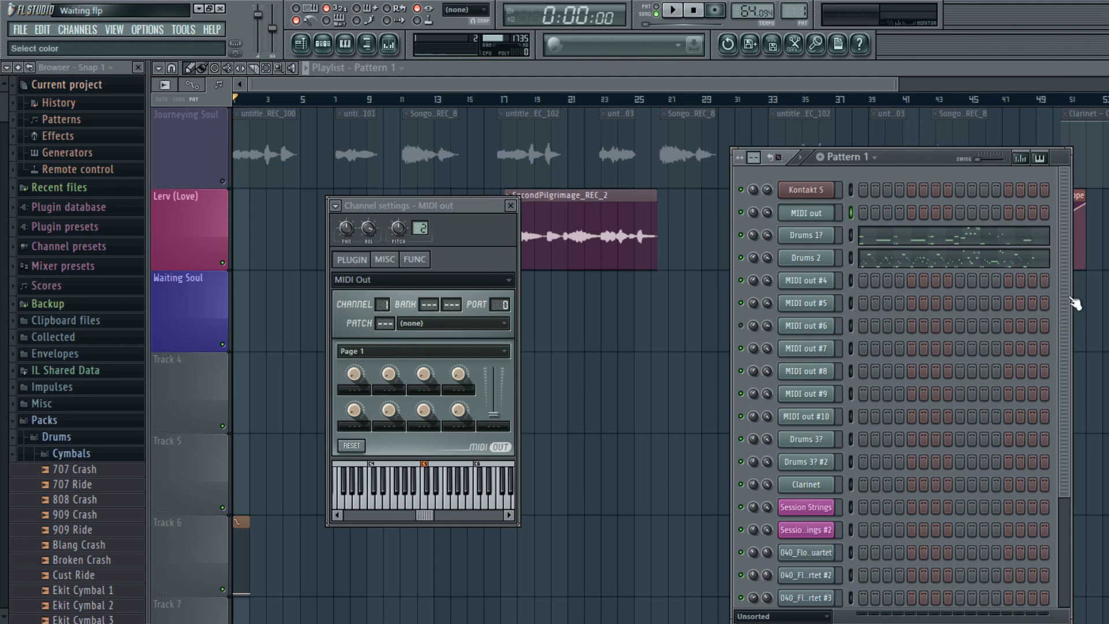
key("Down")
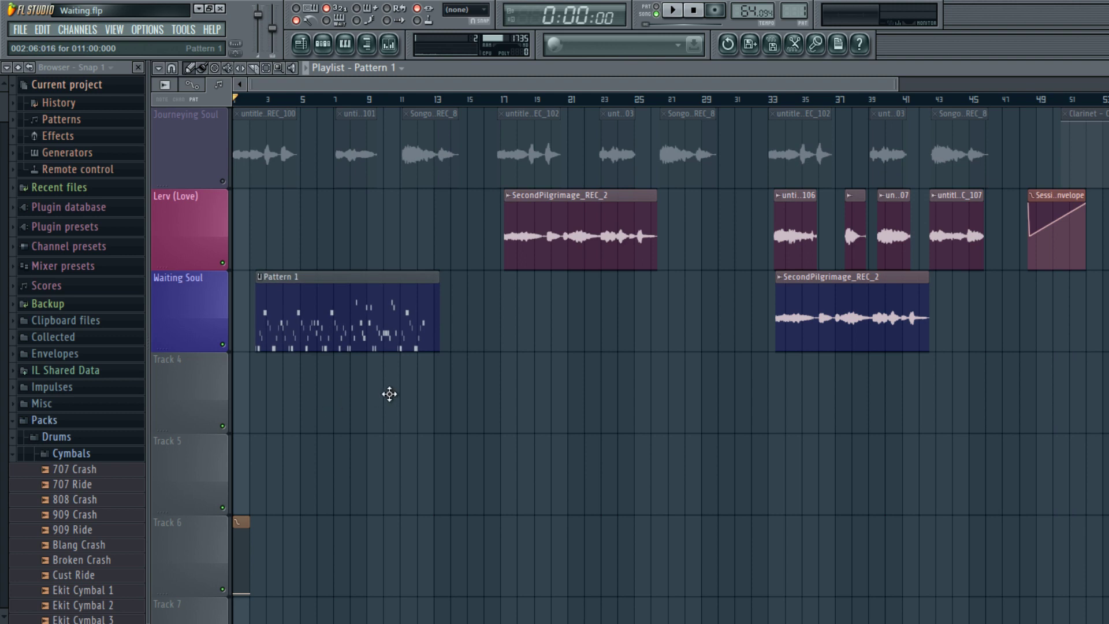
- Remove the Pattern 1 clip from the Waiting Soul track and clear the old drum notes from the pattern
key("ctrl+z")
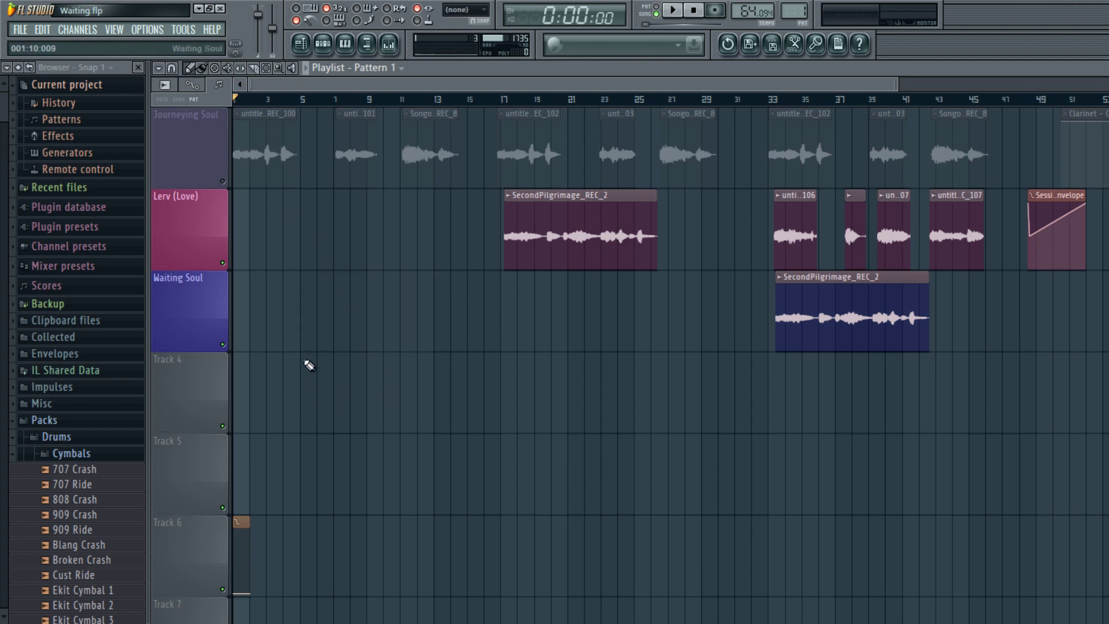
key("ctrl+z")
key("F7")
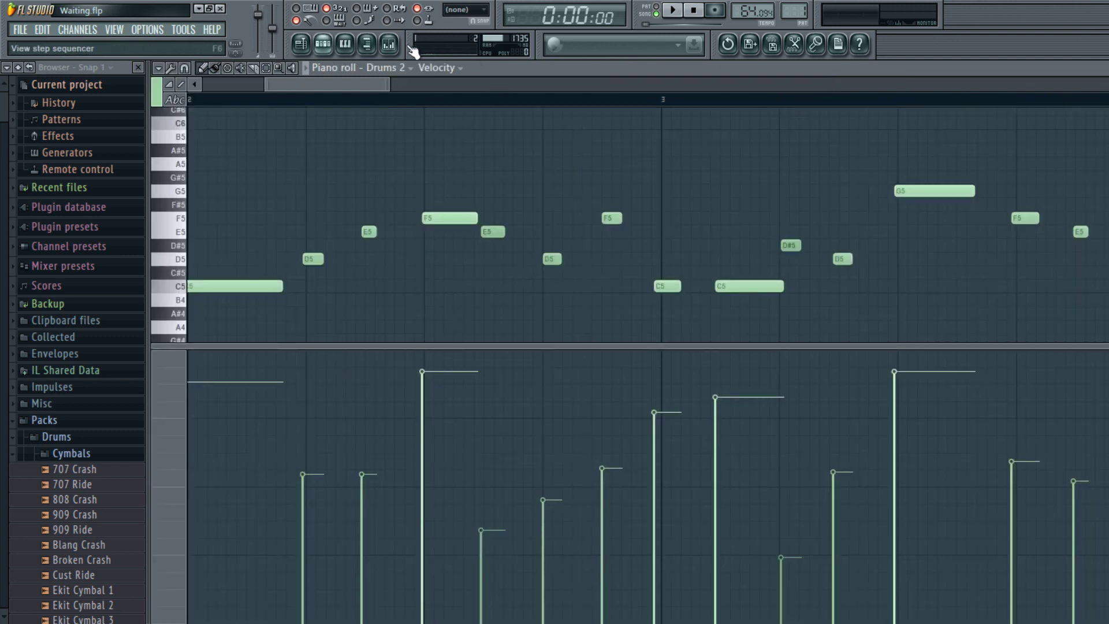
left_click(323, 43)
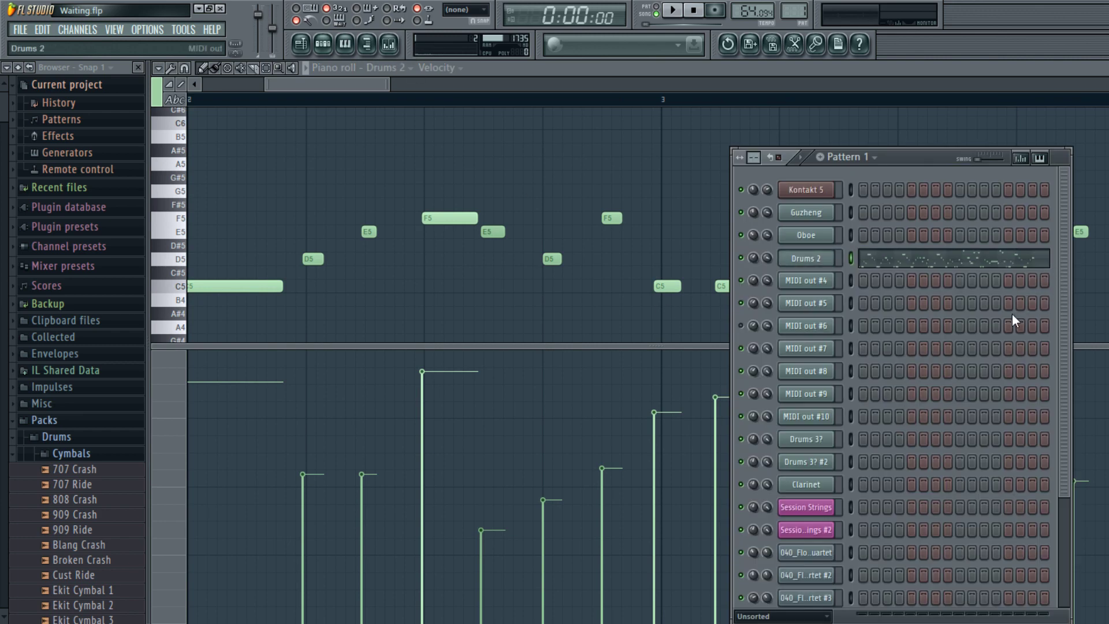
key("ctrl+z")
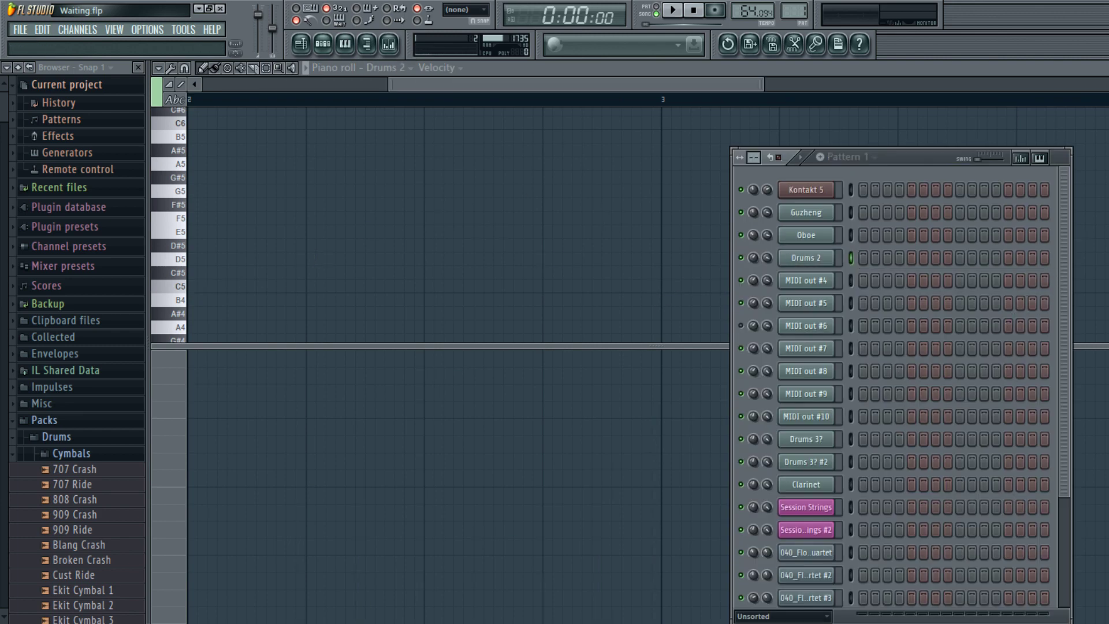
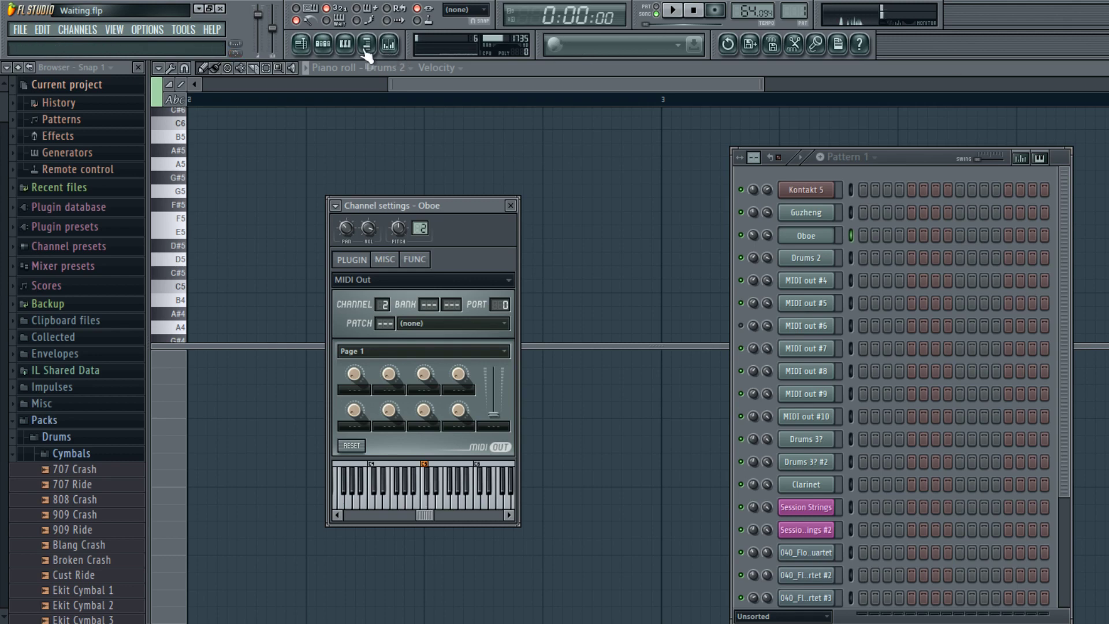
- Place the empty Pattern 1 clip at bar 1 of the Waiting Soul track and arm recording
key("F5")
key("F6")
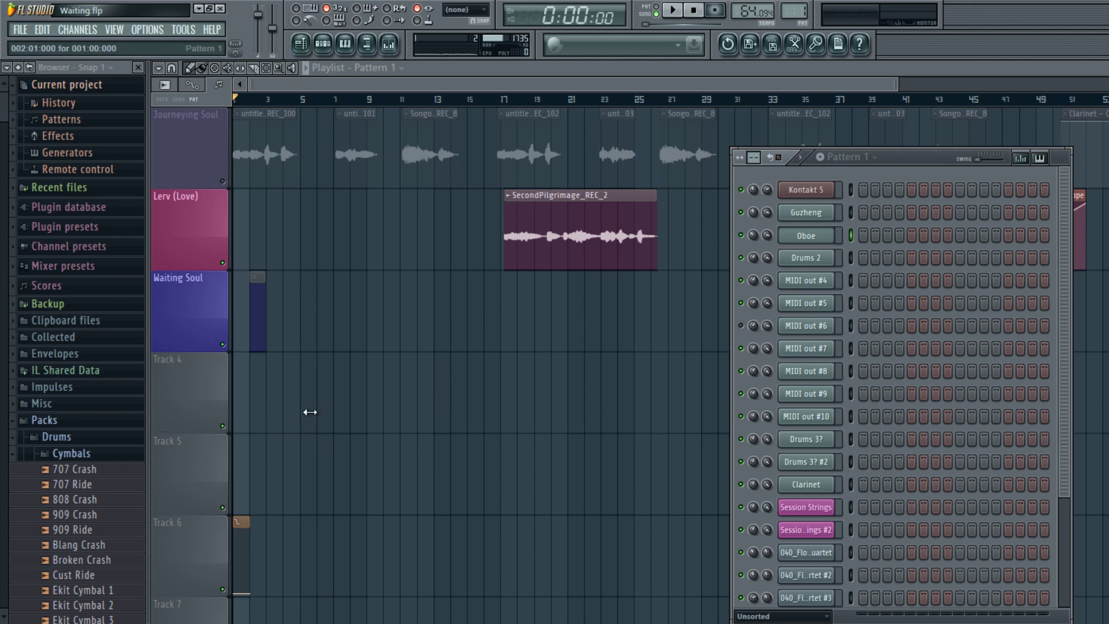
key("F6")
left_click_drag(257, 277, 241, 276)
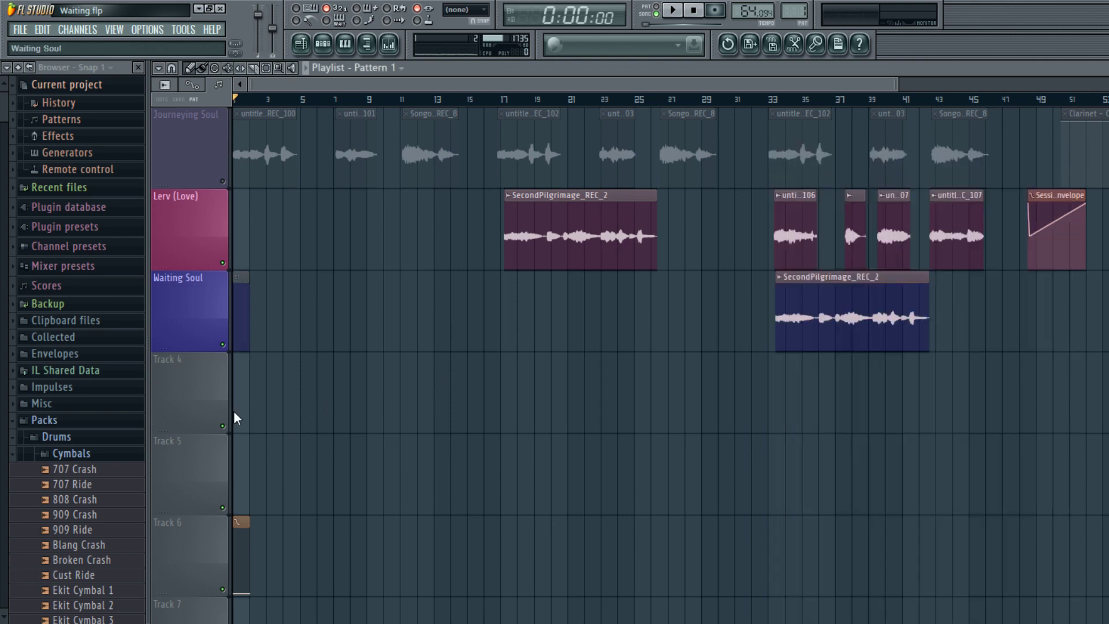
key("r")
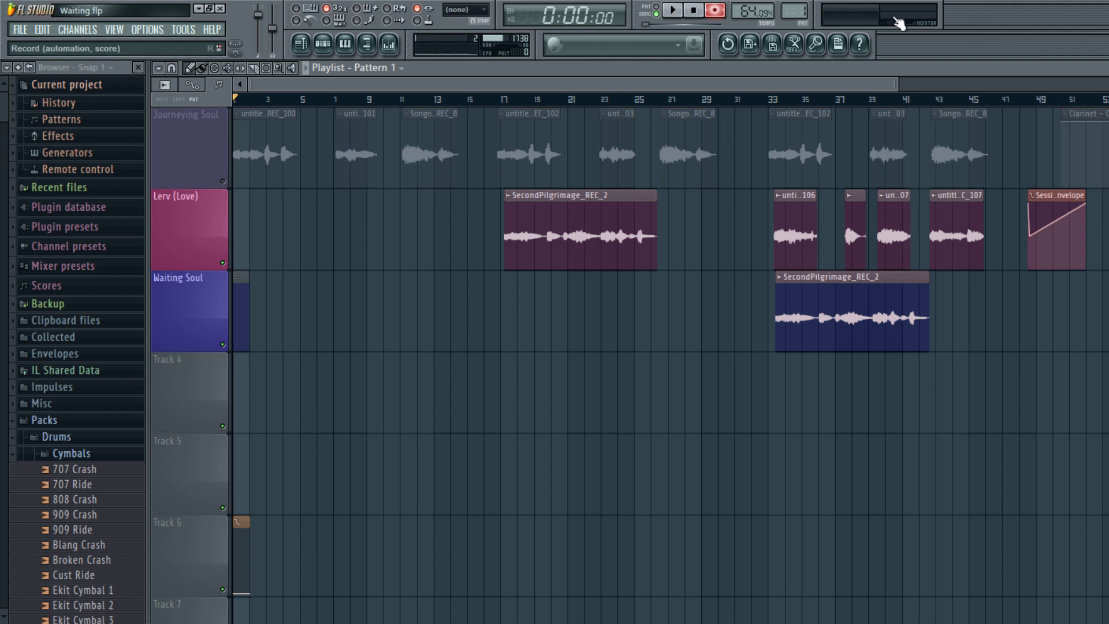
- Try to record the Oboe melody into Pattern 1 in two takes and discard them
key("space")
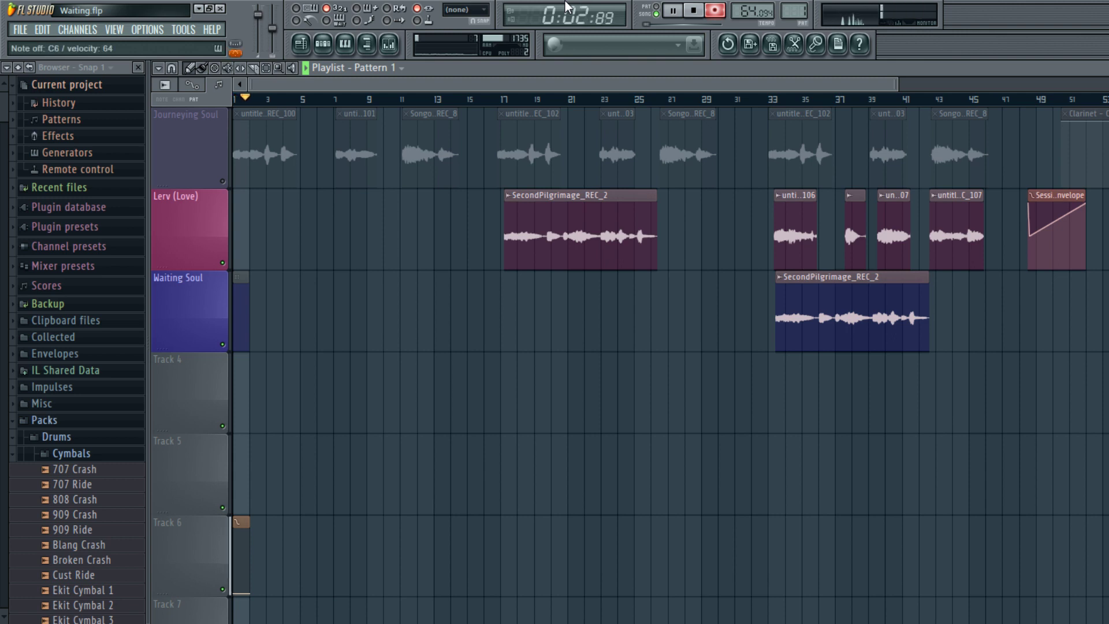
key("space")
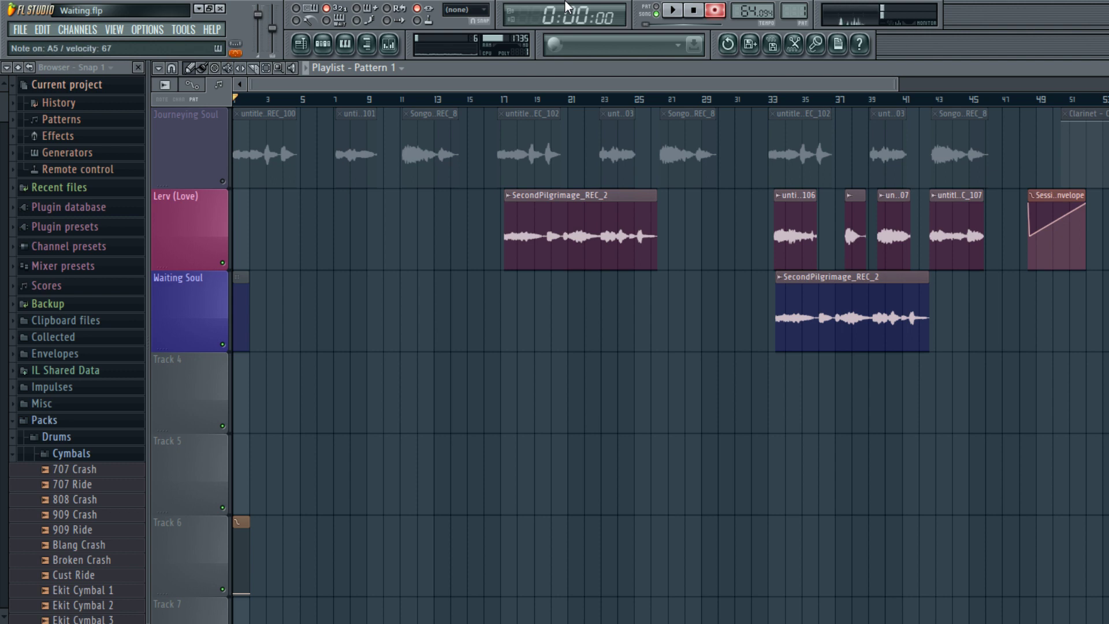
key("space")
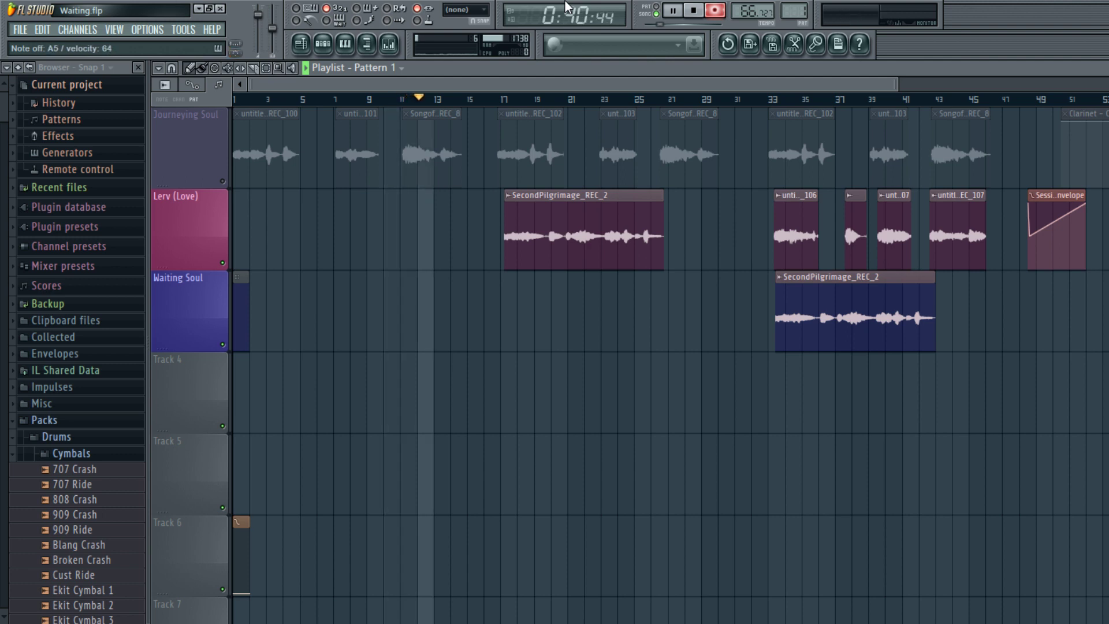
key("space")
key("ctrl+z")
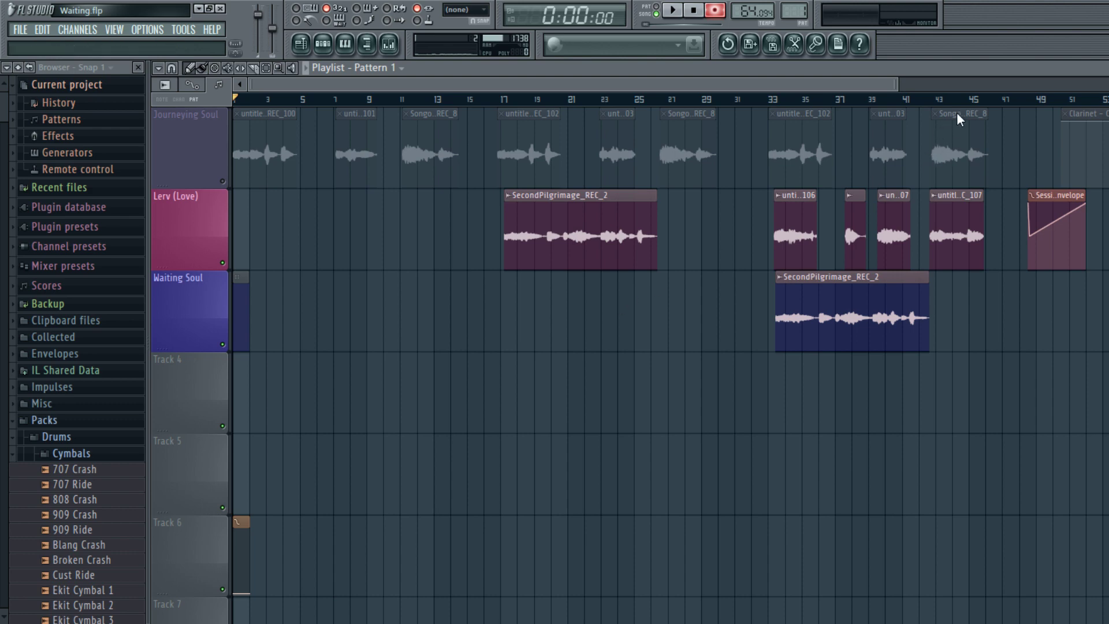
- Record an Oboe melody into Pattern 1 from the start of the song to about bar 13
key("space")
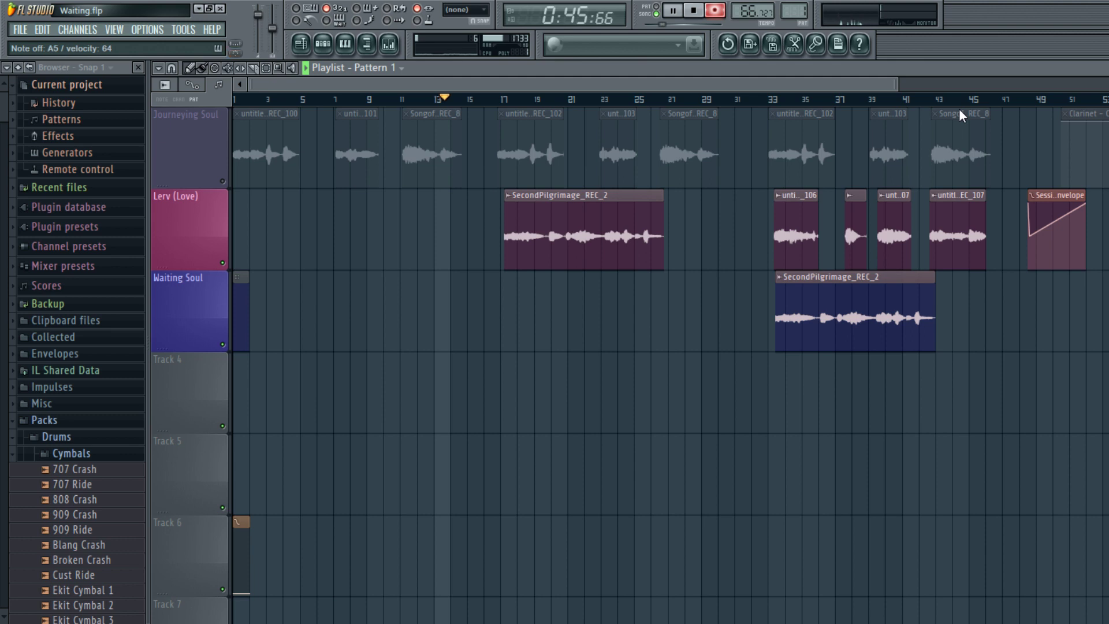
key("space")
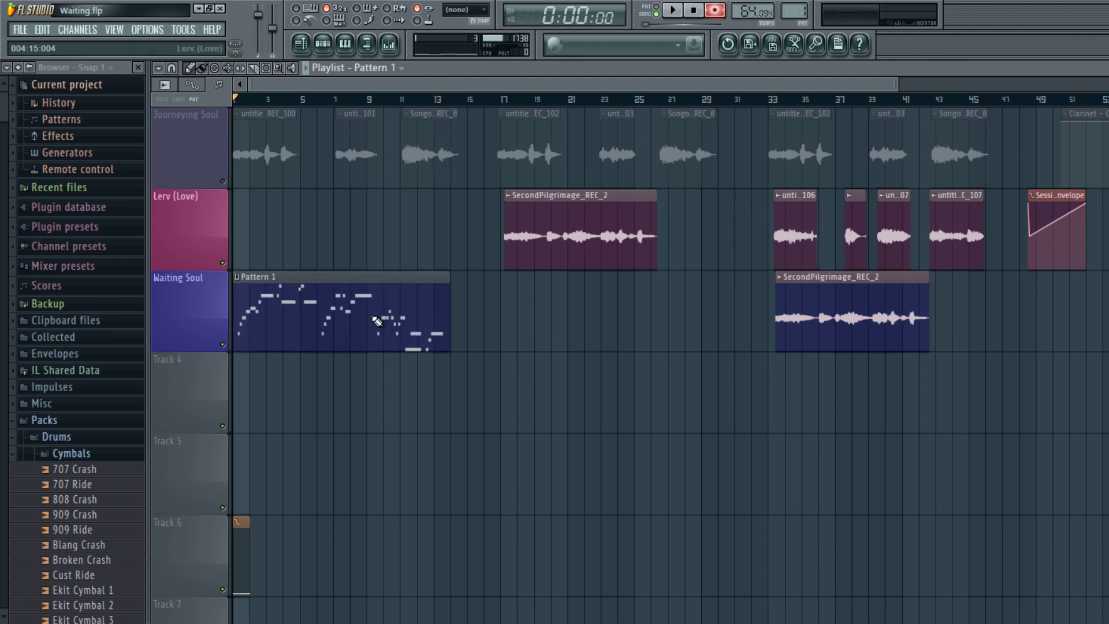
- Move the Kontakt 5 window out of the way and examine the Fruity Convolver on its mixer track, Insert 8
left_click(323, 43)
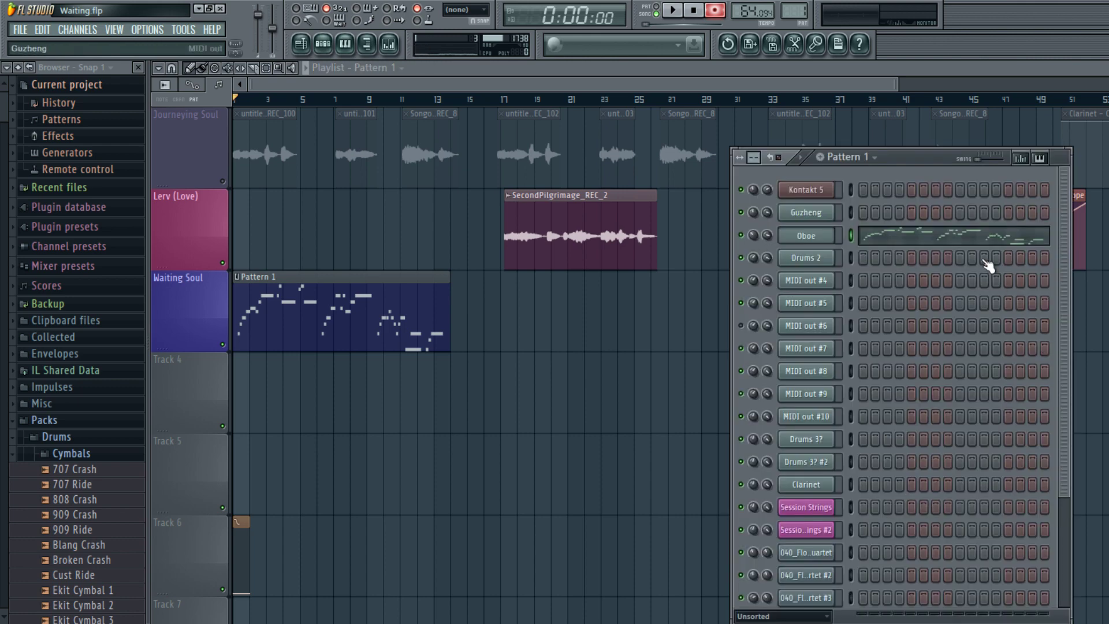
left_click(1014, 247)
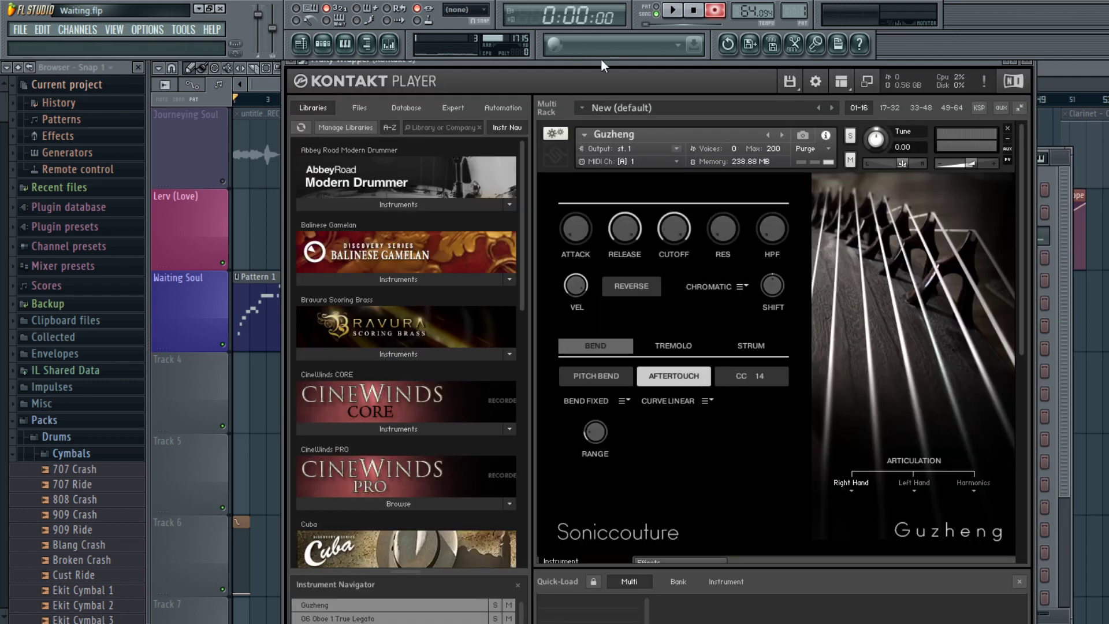
left_click_drag(601, 61, 505, 359)
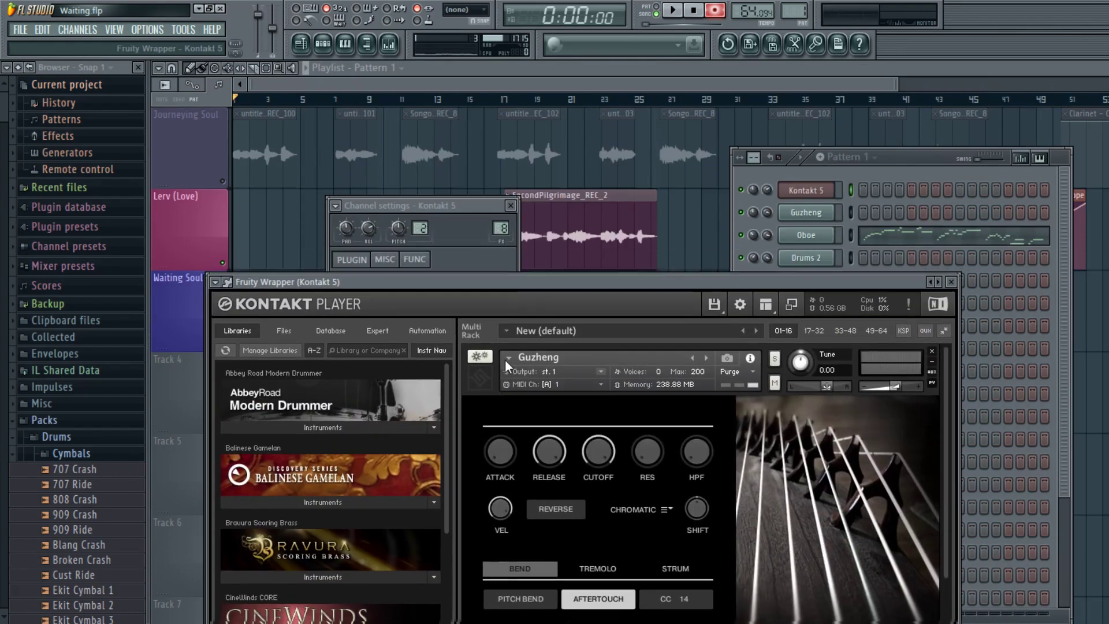
left_click(388, 43)
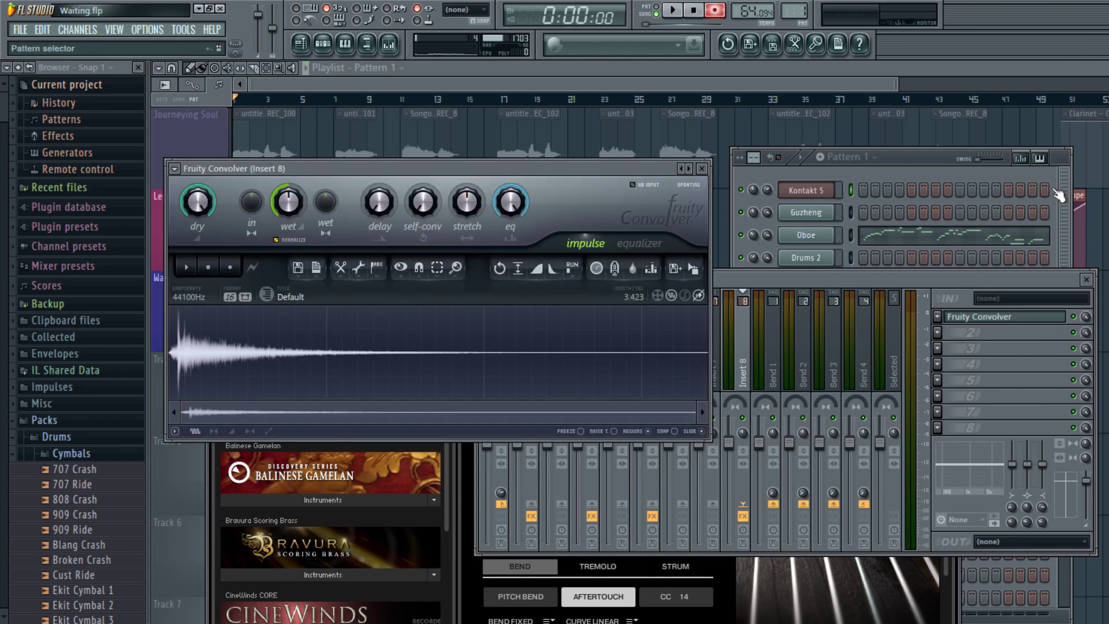
- Play back the recorded Oboe melody from the start with recording disarmed
key("space")
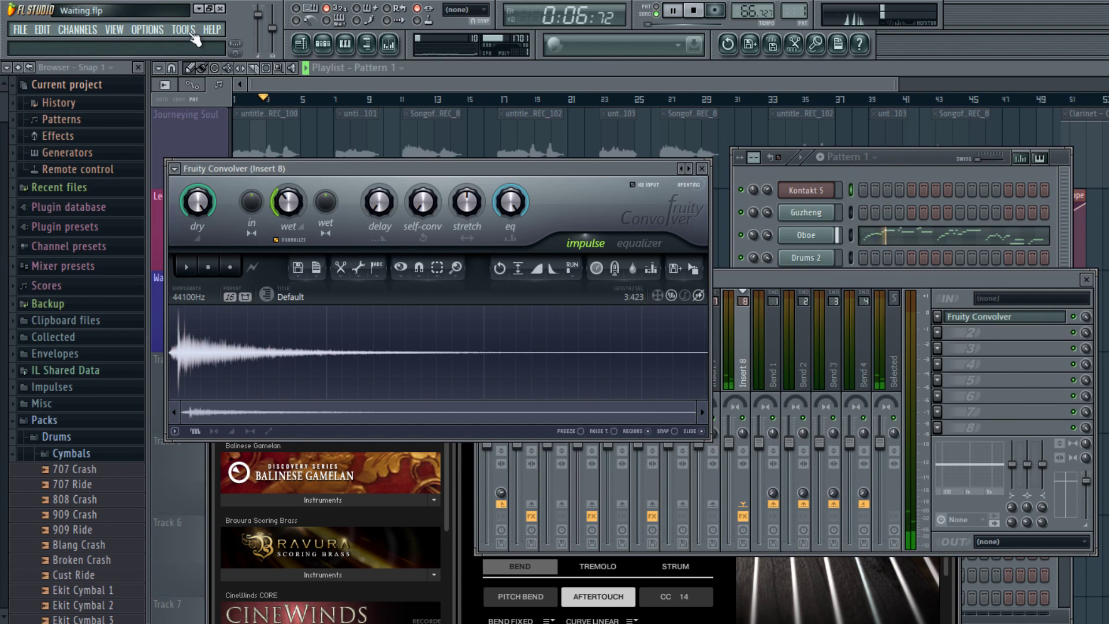
key("space")
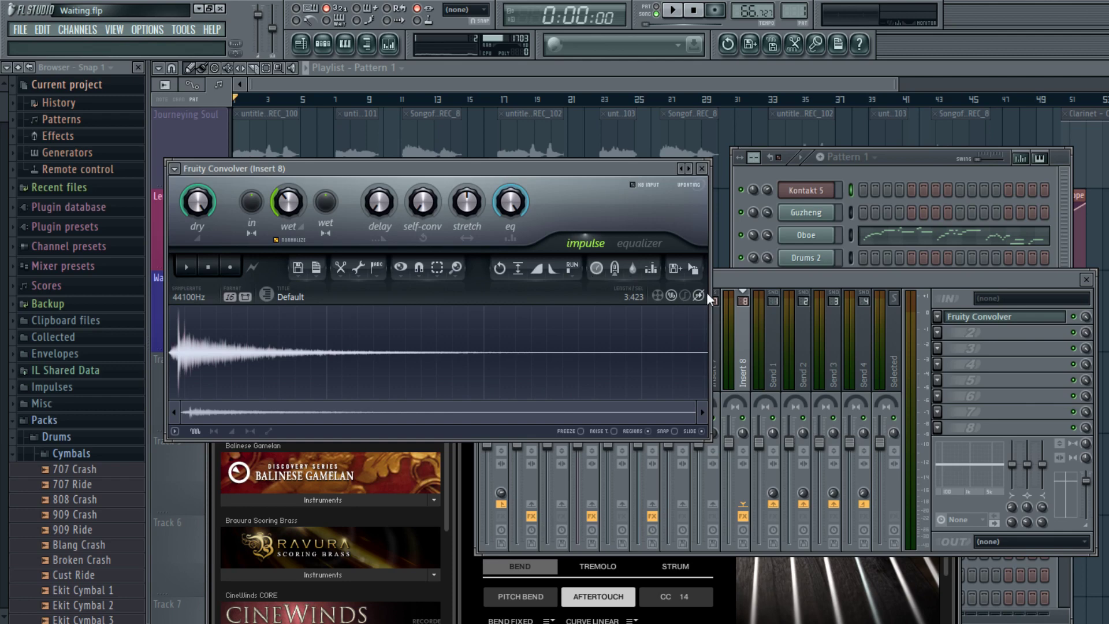
key("space")
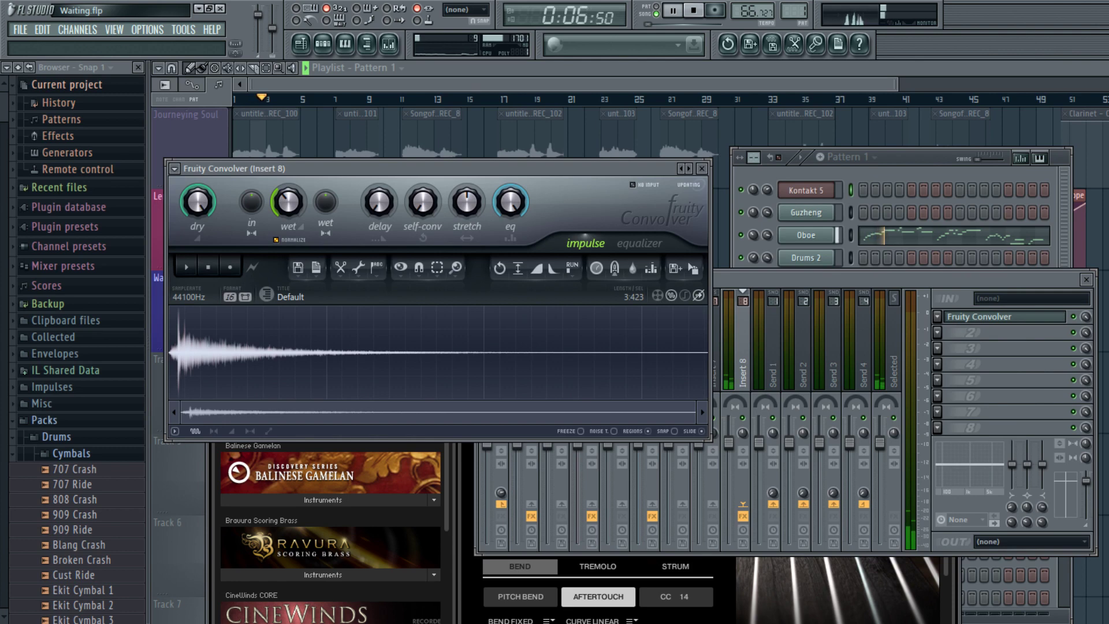
- Lower the short Oboe note just before bar 5 to A6 in the piano roll
left_click(301, 44)
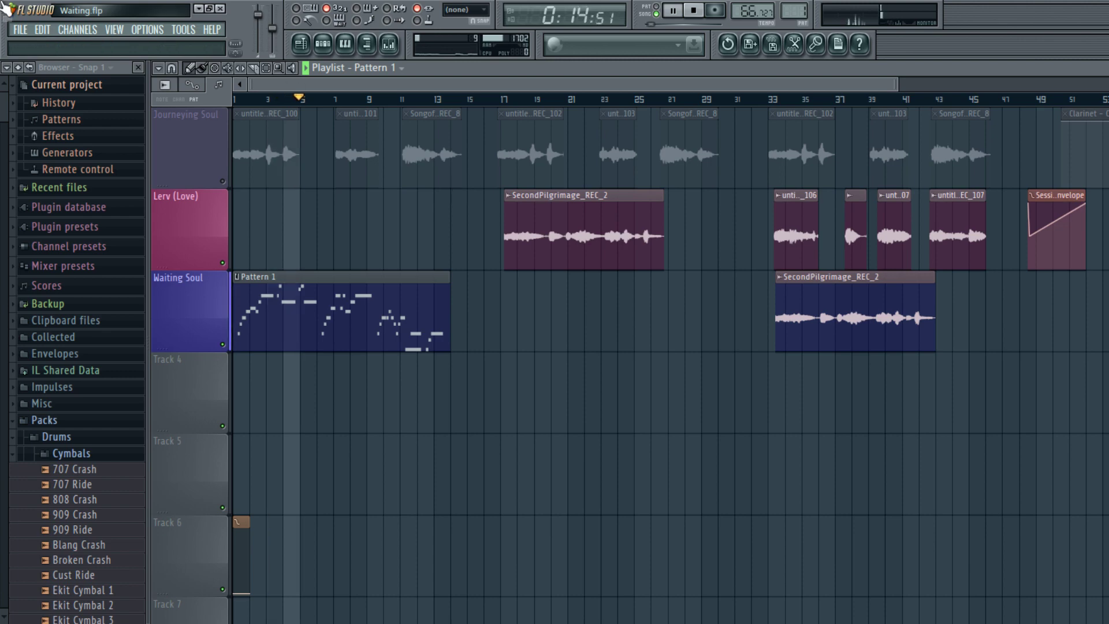
key("F7")
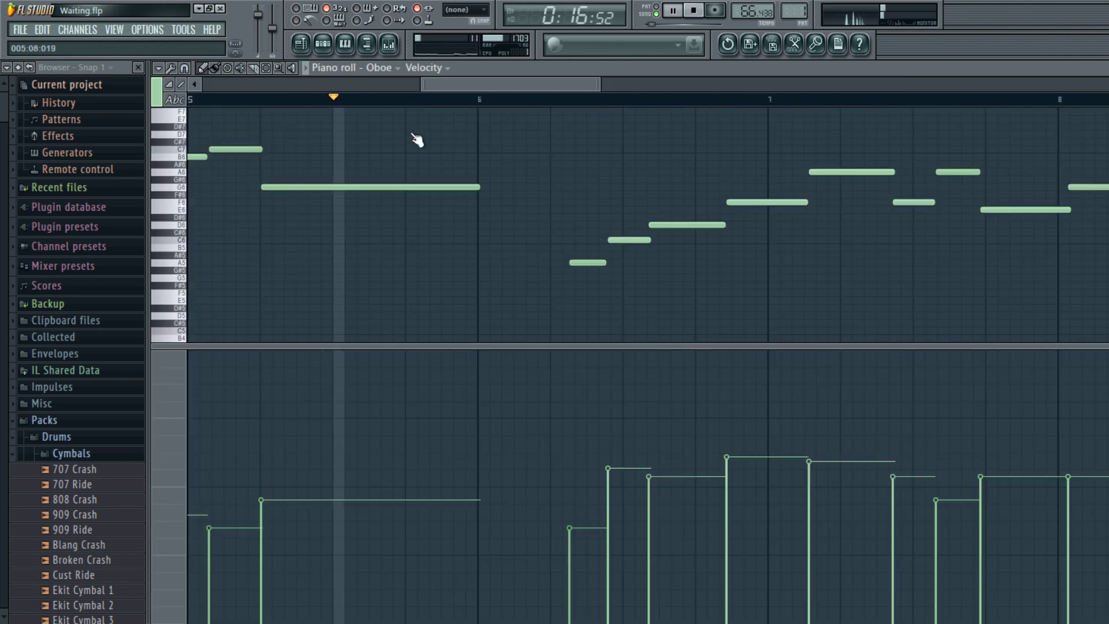
left_click_drag(584, 99, 481, 101)
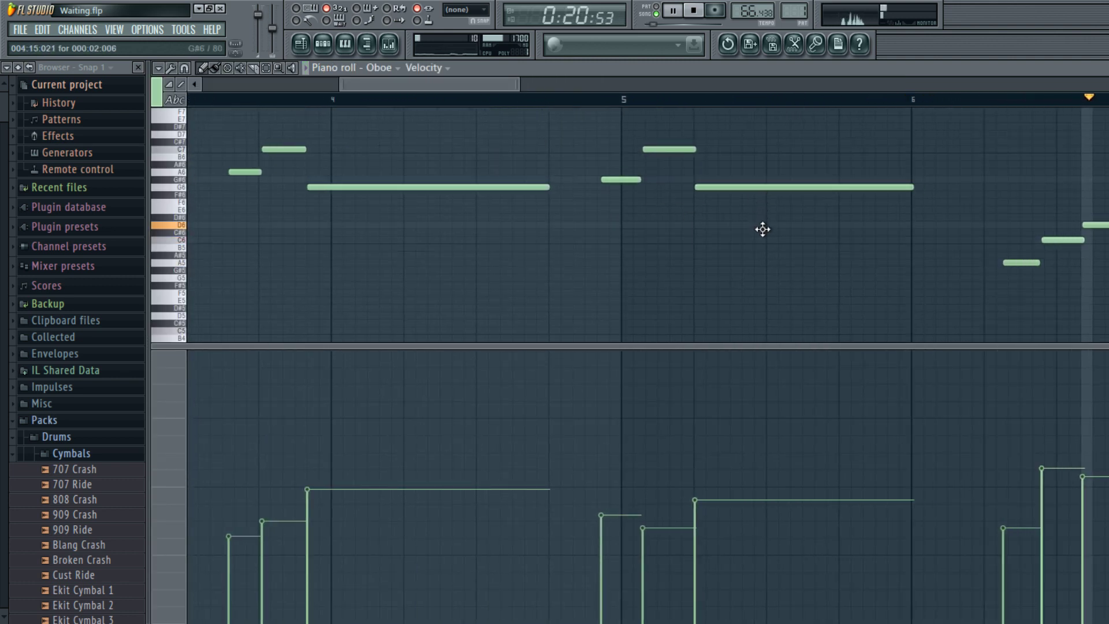
key("ctrl+z")
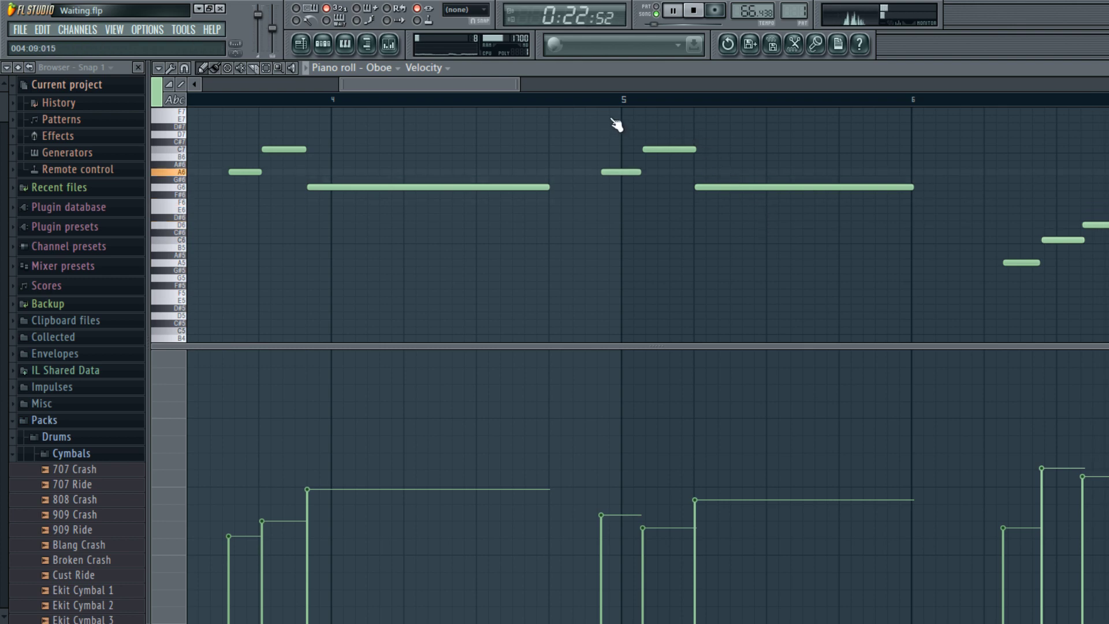
- Lower the two F6 Oboe notes around bar 7 to E6 and slightly shorten the held E5 note ending in bar 12
left_click_drag(613, 102, 800, 168)
scroll(797, 168, "down", 1)
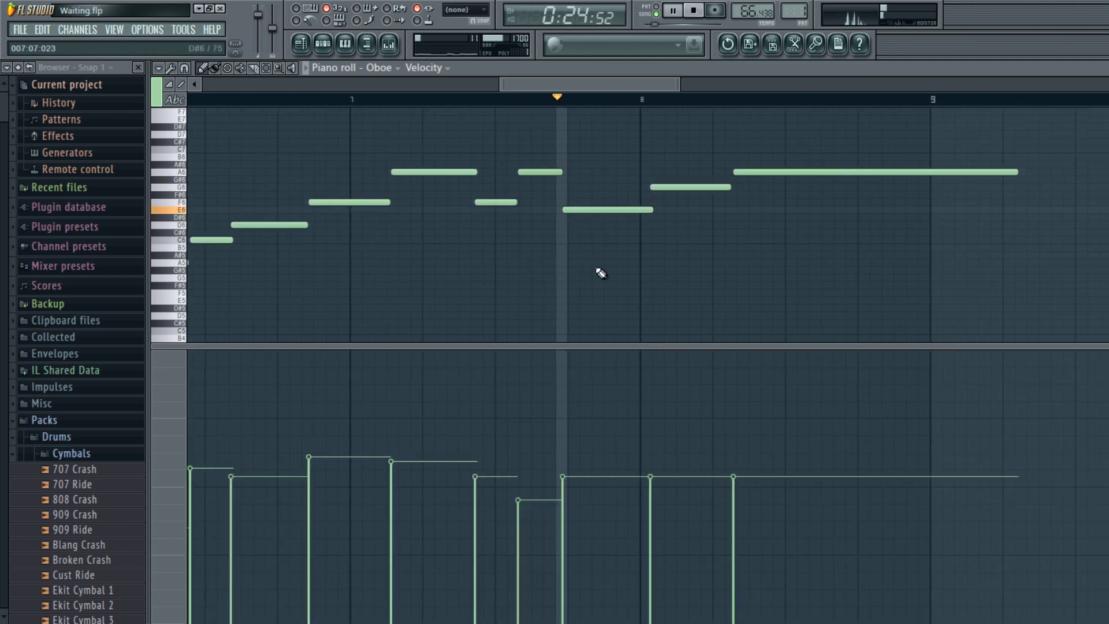
left_click_drag(465, 254, 465, 258)
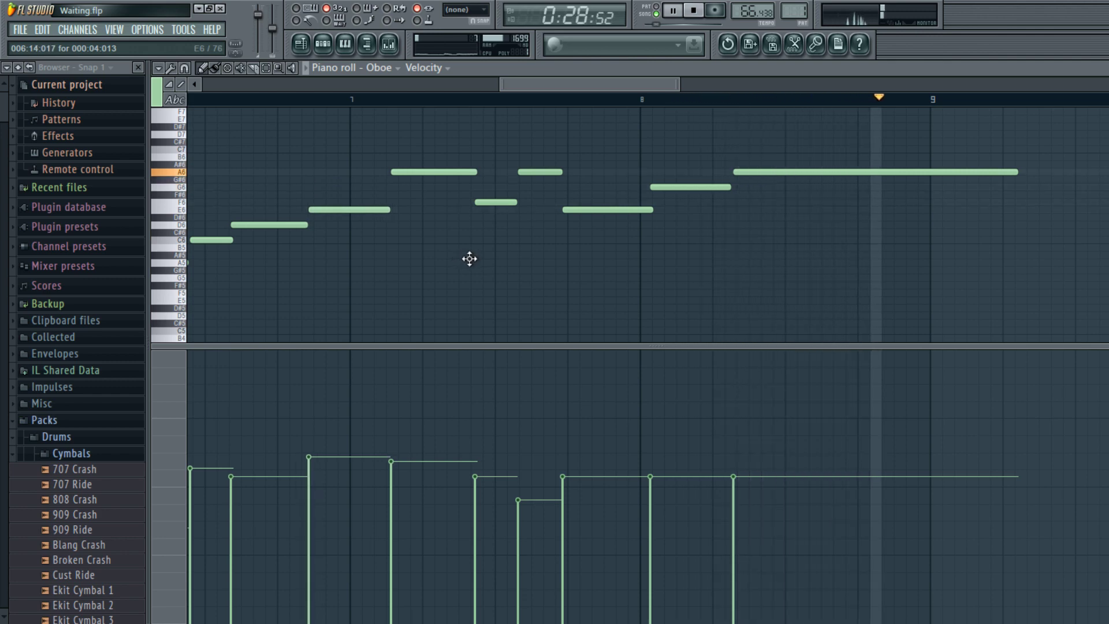
left_click_drag(613, 255, 616, 267)
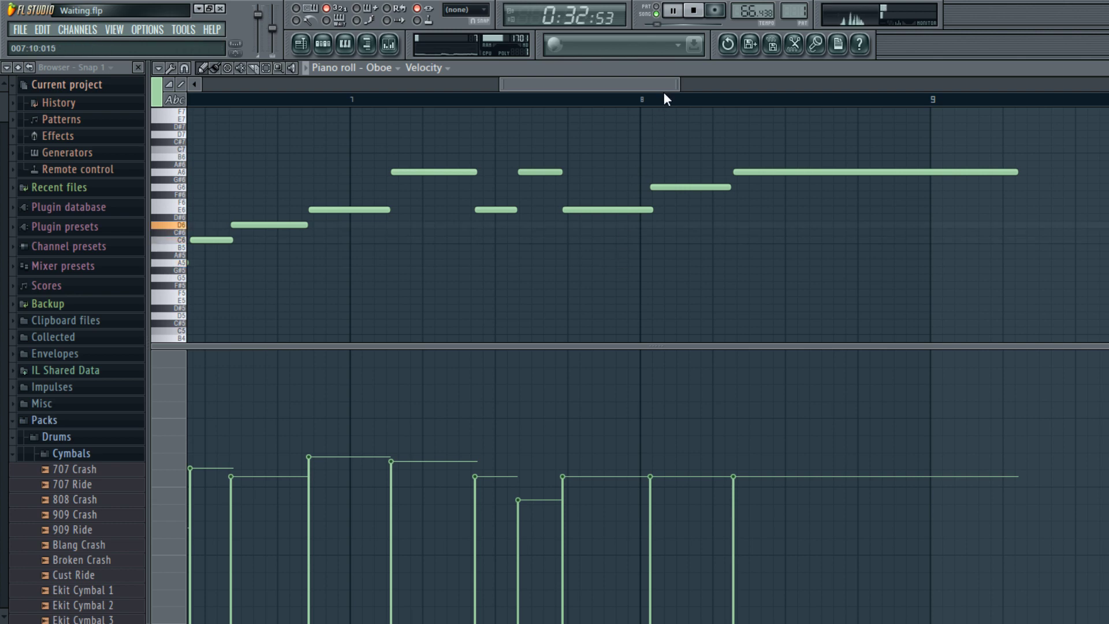
left_click_drag(668, 98, 1027, 334)
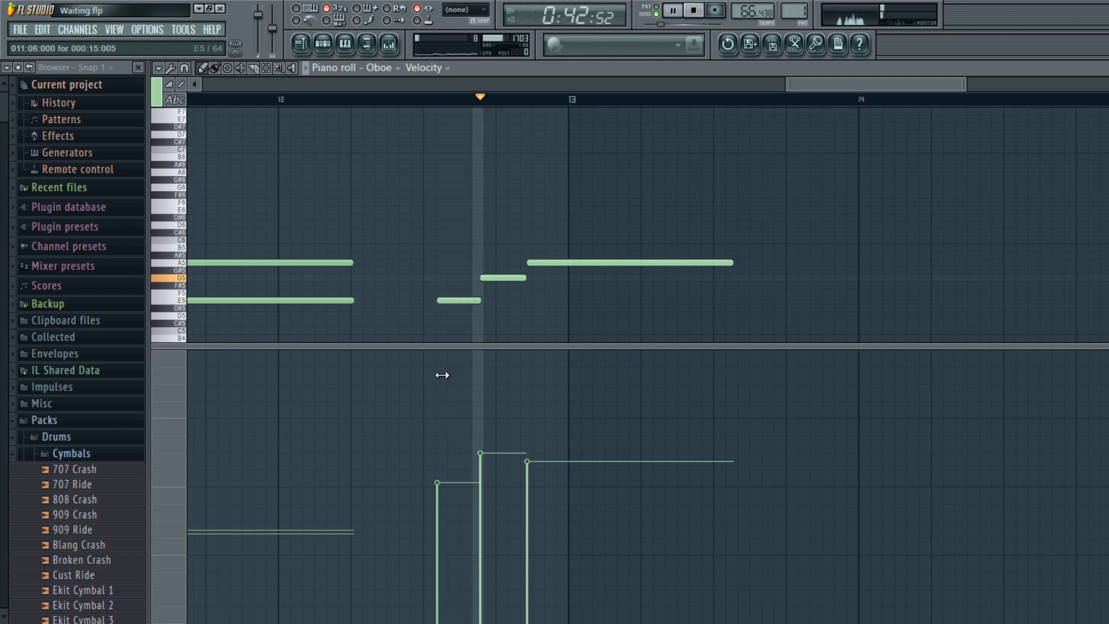
left_click_drag(438, 376, 417, 376)
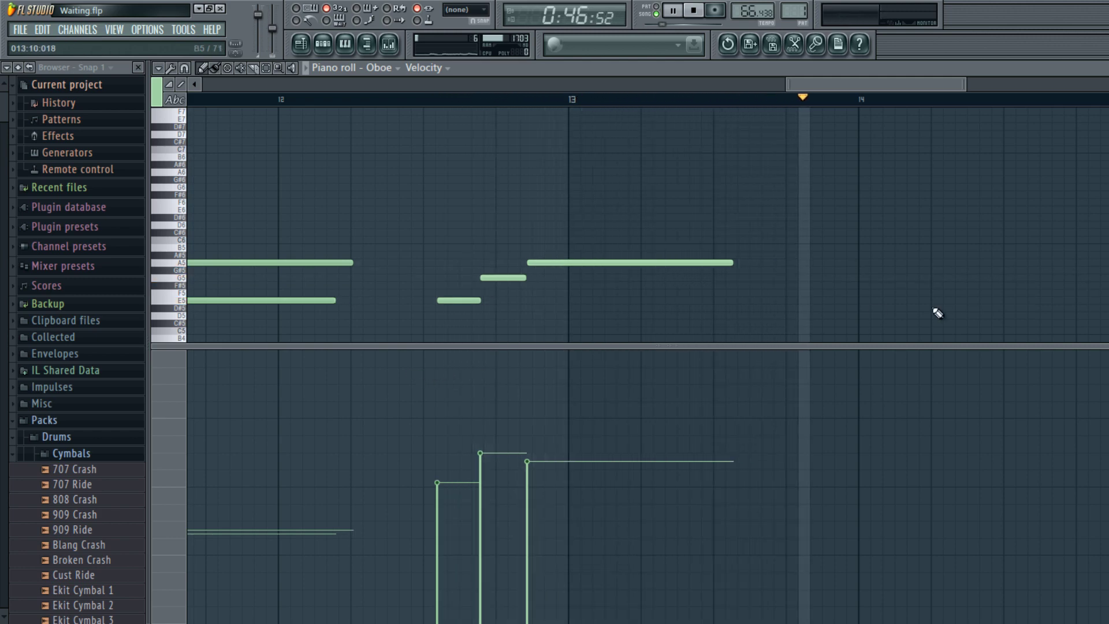
- Play back the arrangement in the playlist from around bar 17, and again from bar 2
key("space")
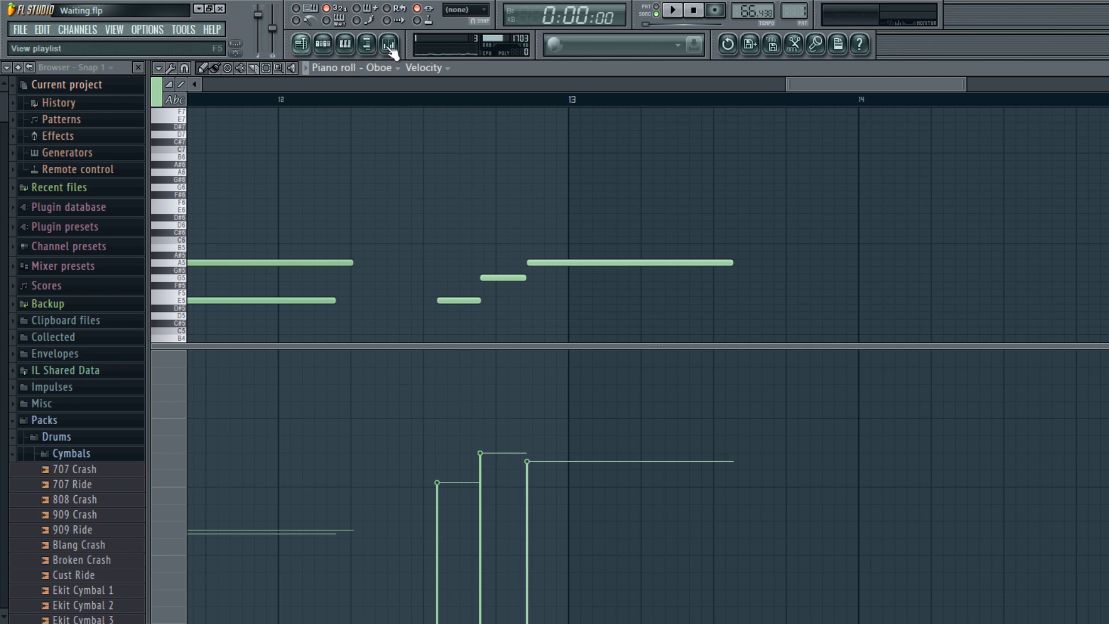
key("F5")
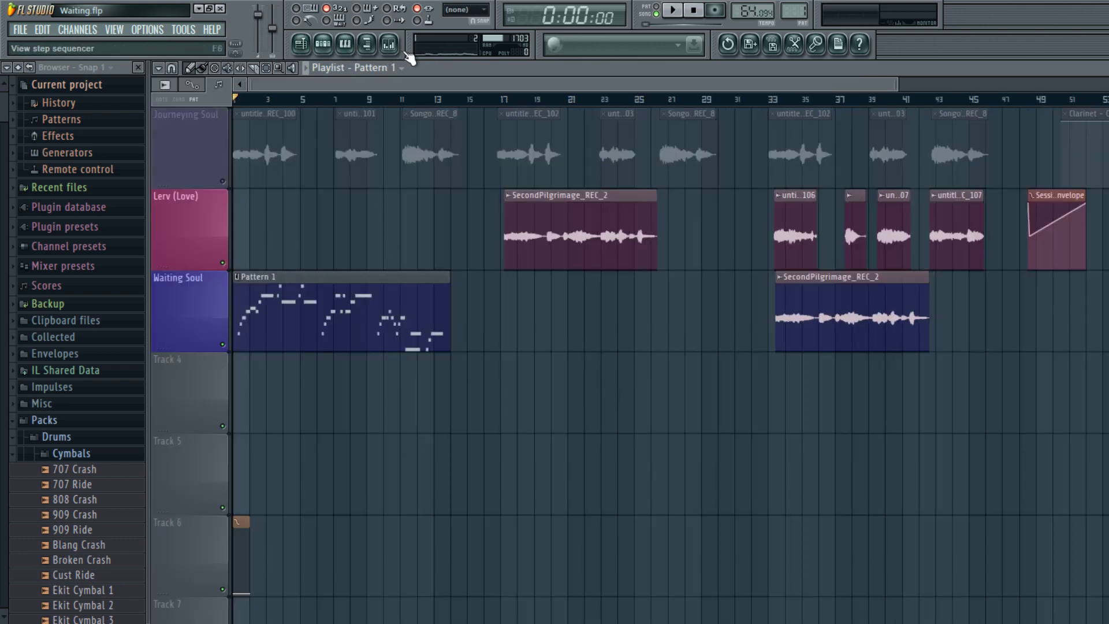
left_click(323, 44)
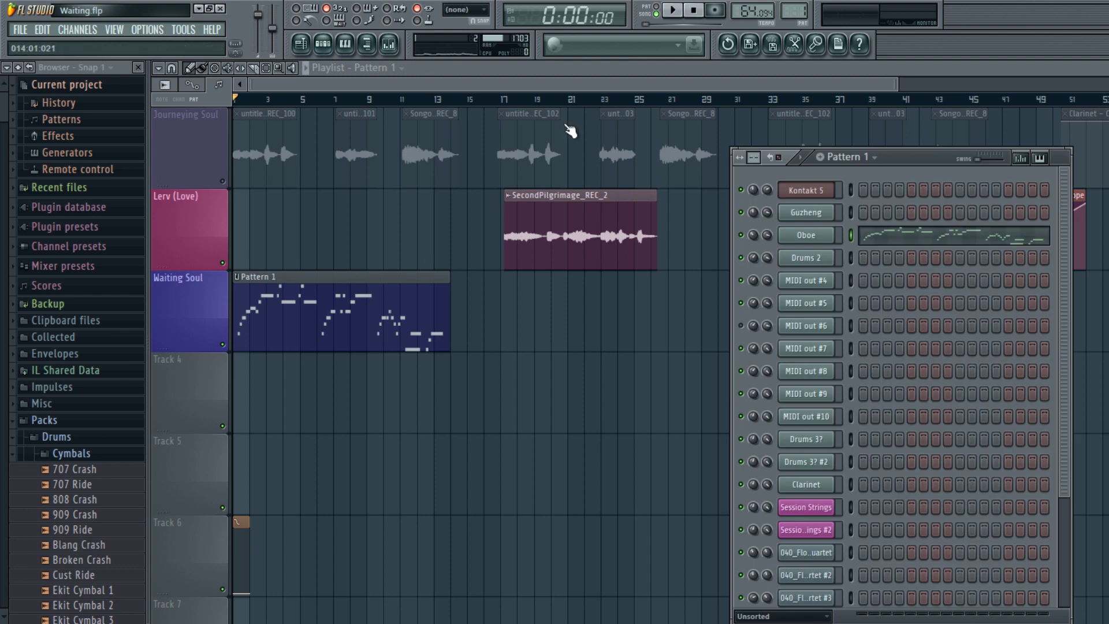
left_click(628, 142)
key("space")
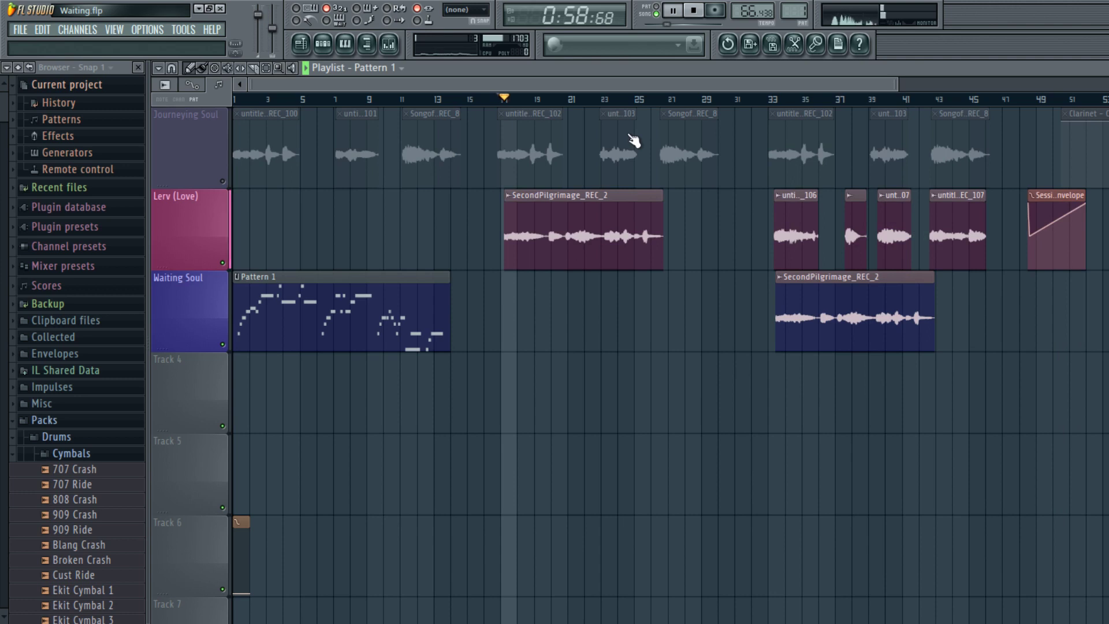
key("space")
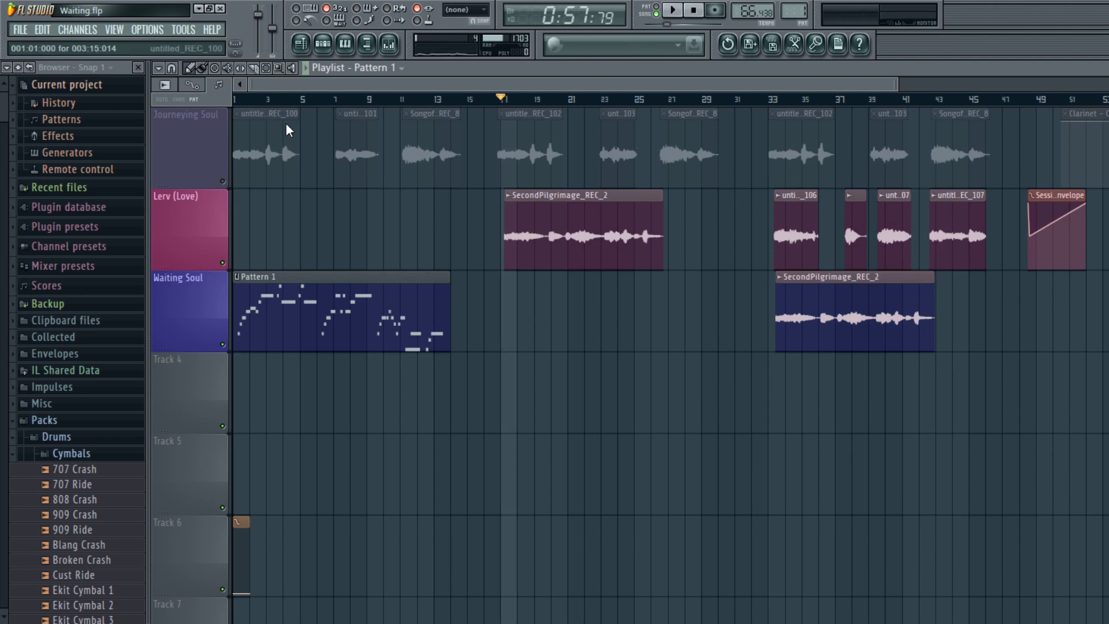
key("Home")
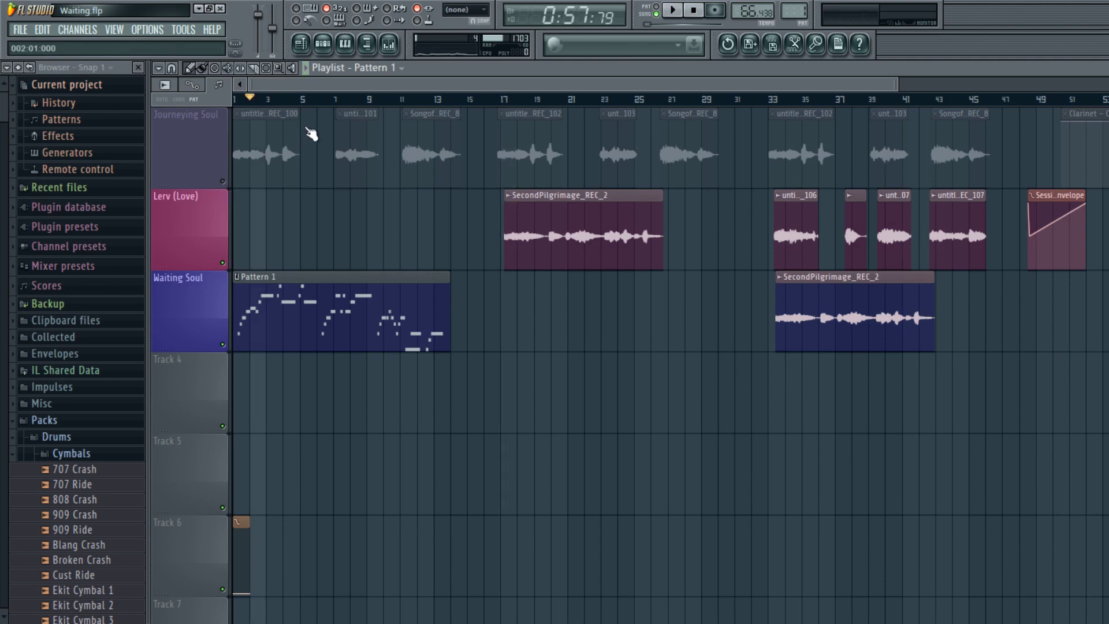
key("space")
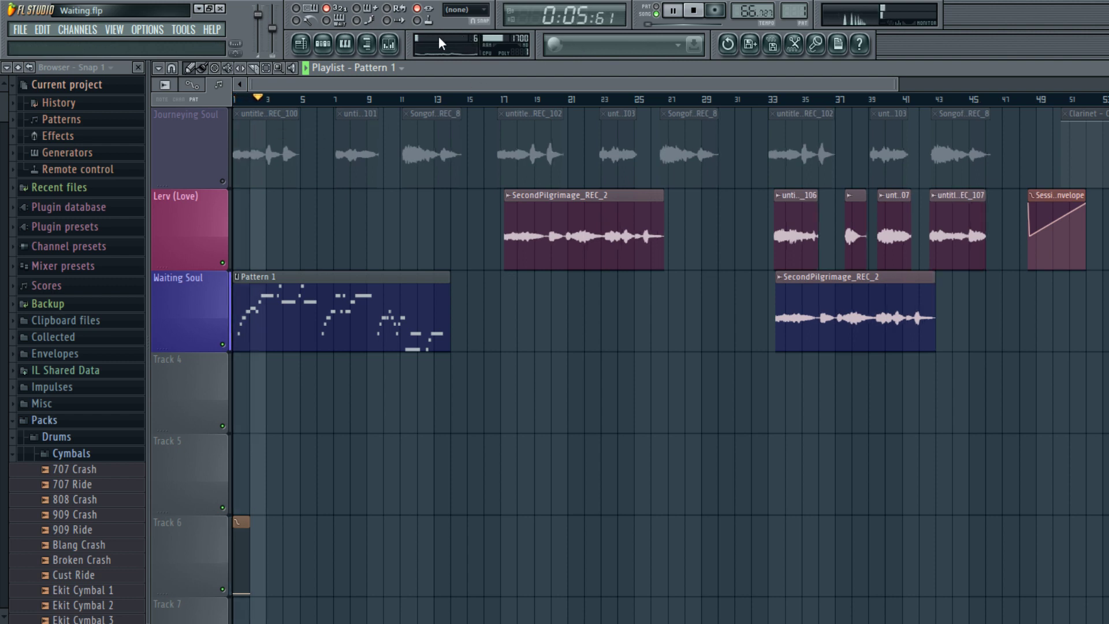
- Raise the short F#6 Oboe note in the middle of bar 7 to G6 in the piano roll and listen to the melody
left_click(323, 44)
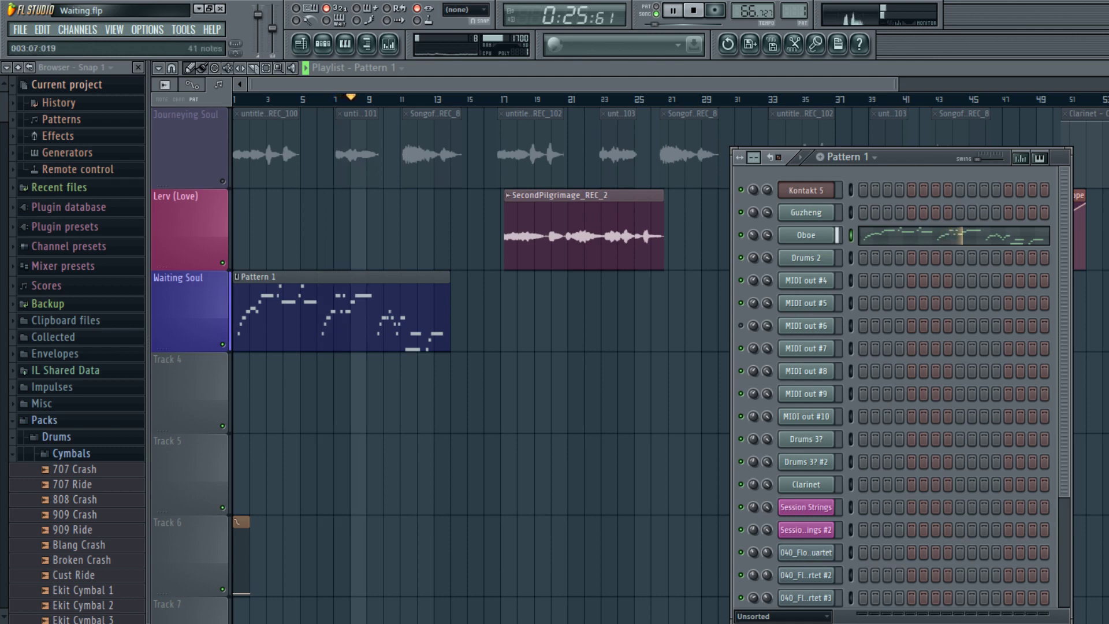
key("F7")
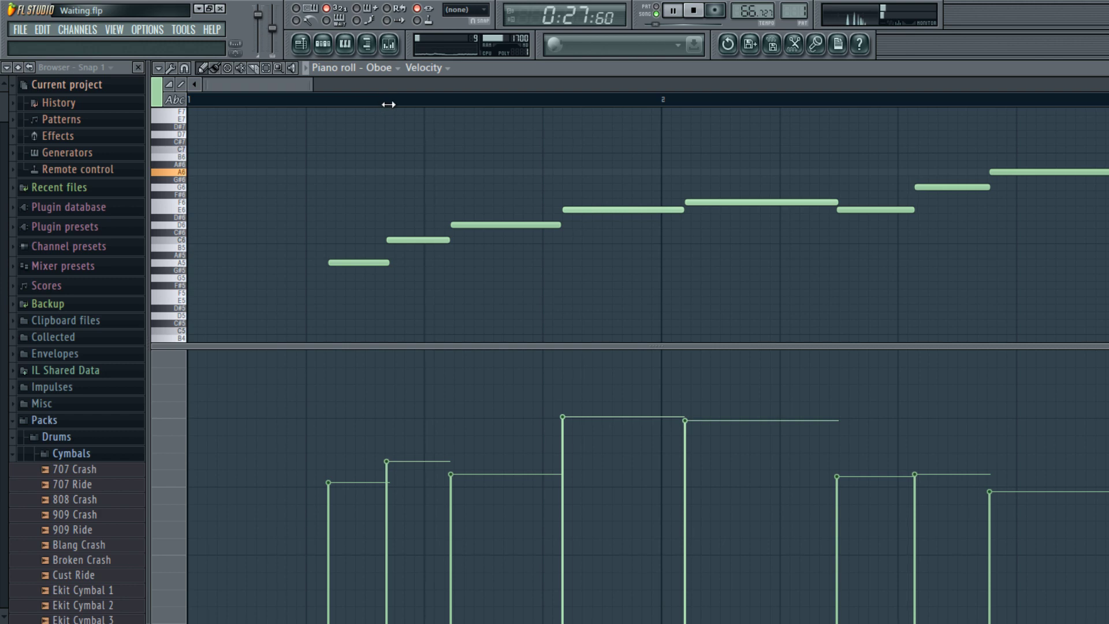
scroll(388, 104, "down", 5)
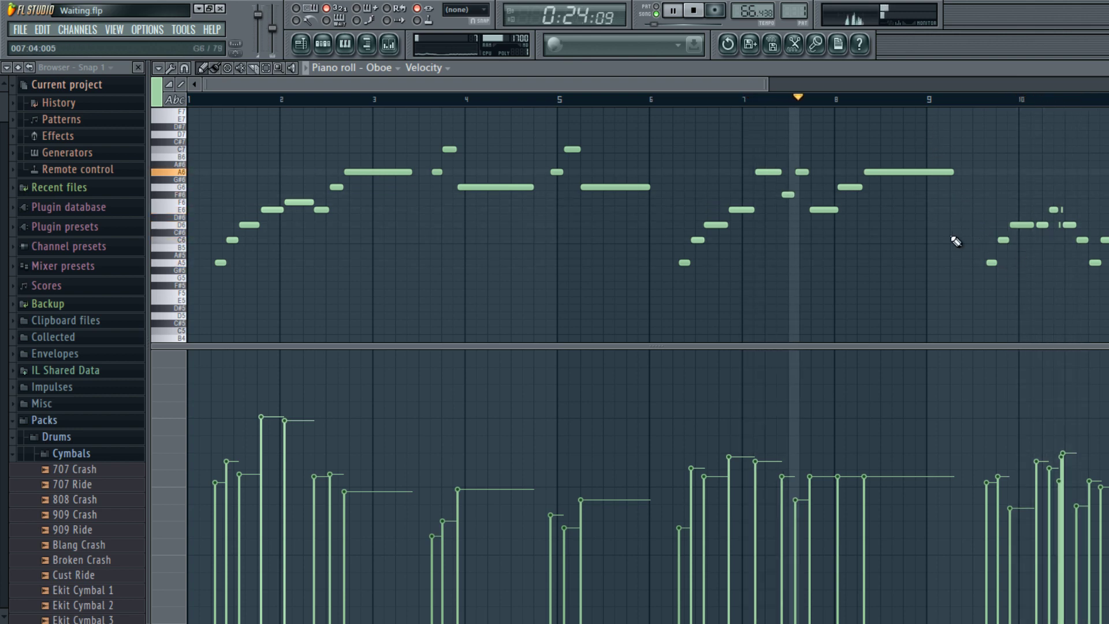
key("space")
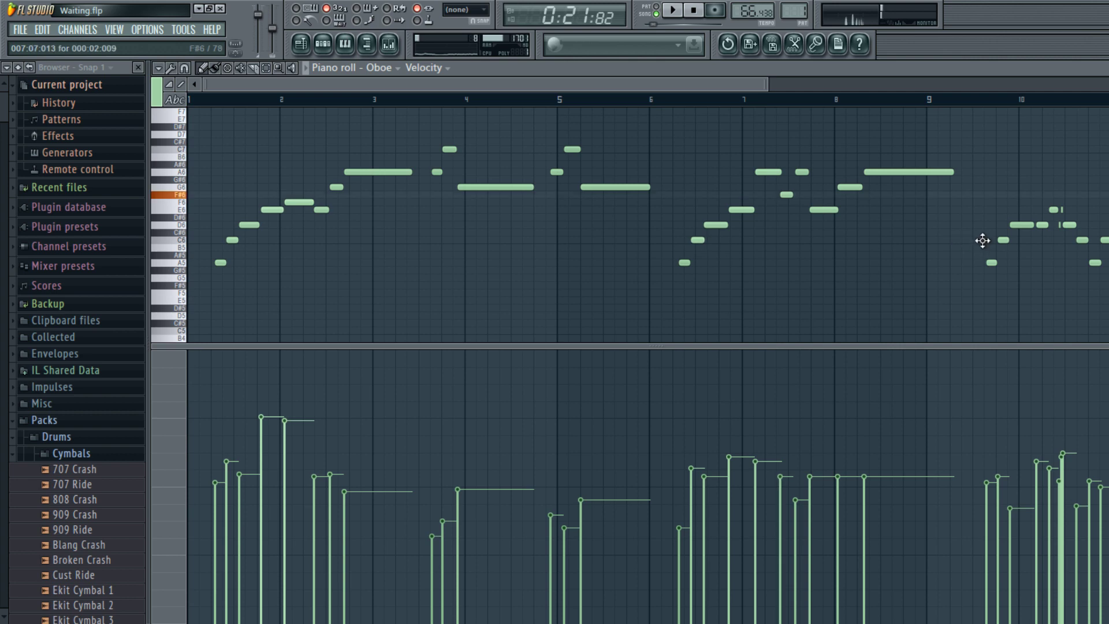
key("ctrl+z")
key("space")
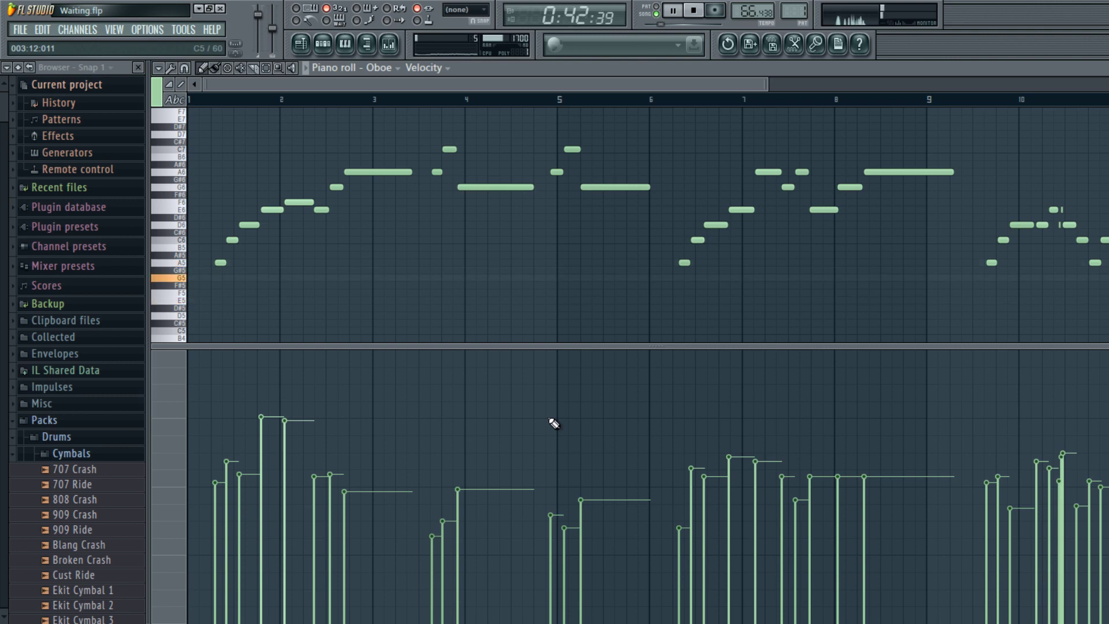
key("space")
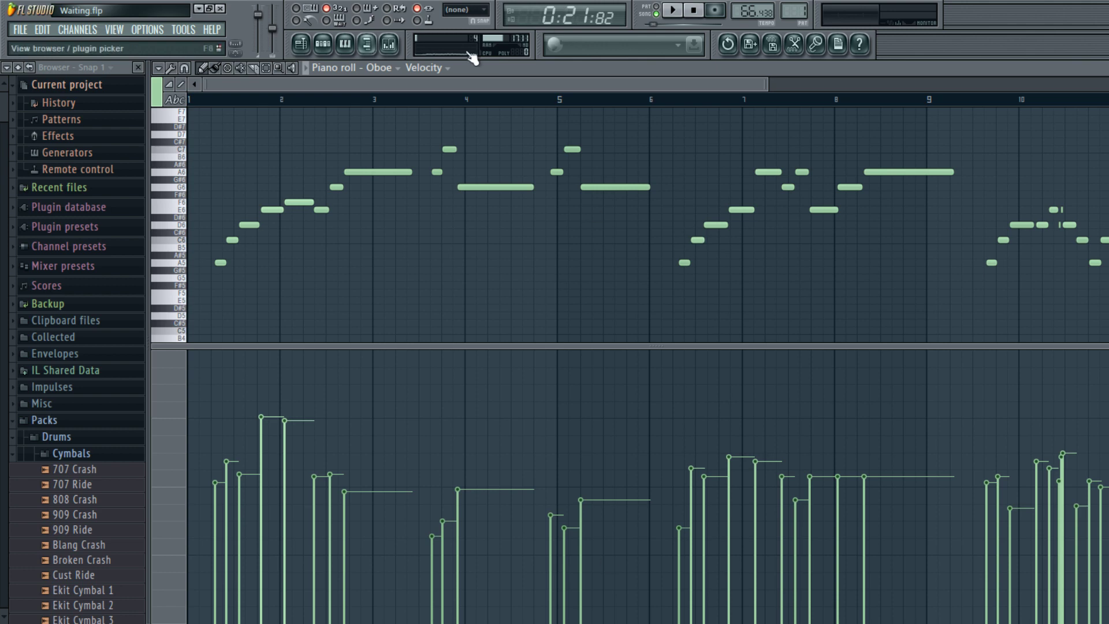
- Open the Guzheng channel settings and the Kontakt 5 instrument window to inspect the Guzheng patch
key("F6")
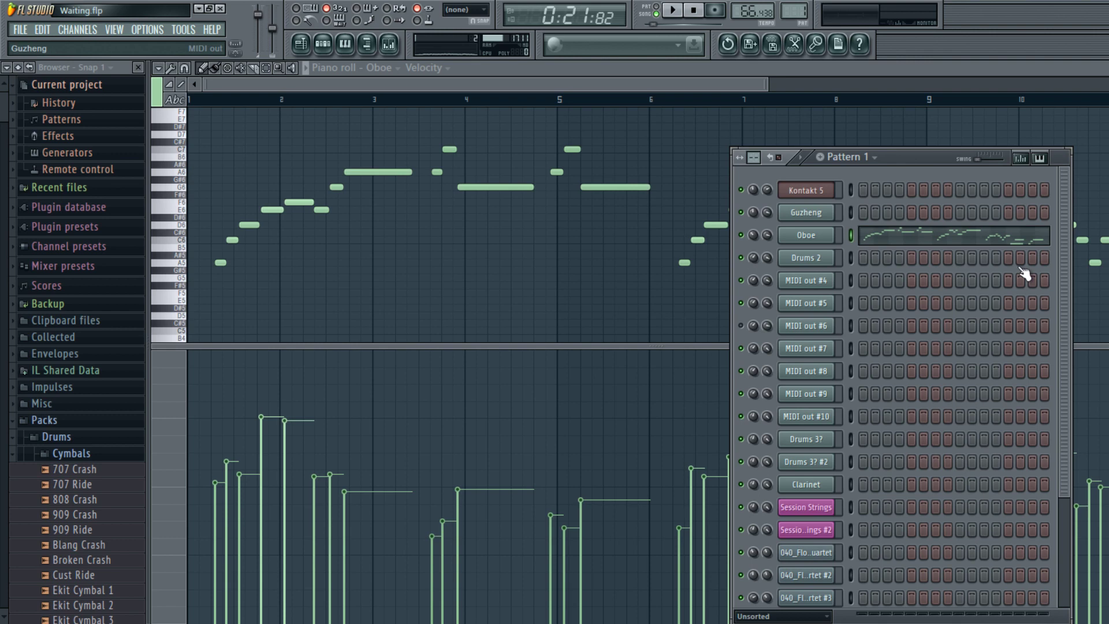
key("Up")
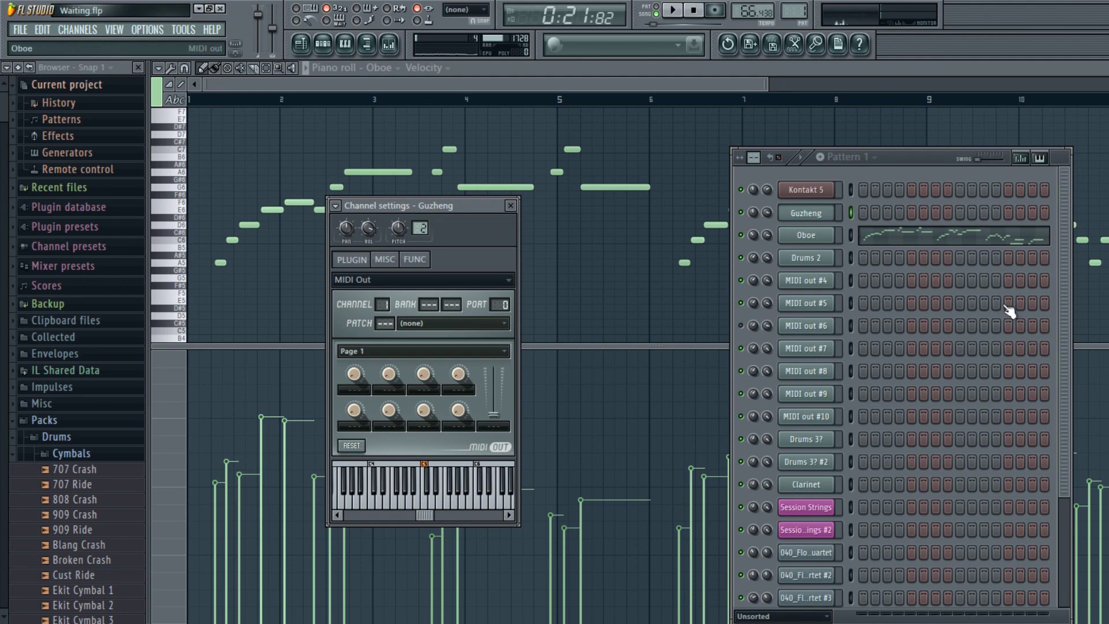
key("Up")
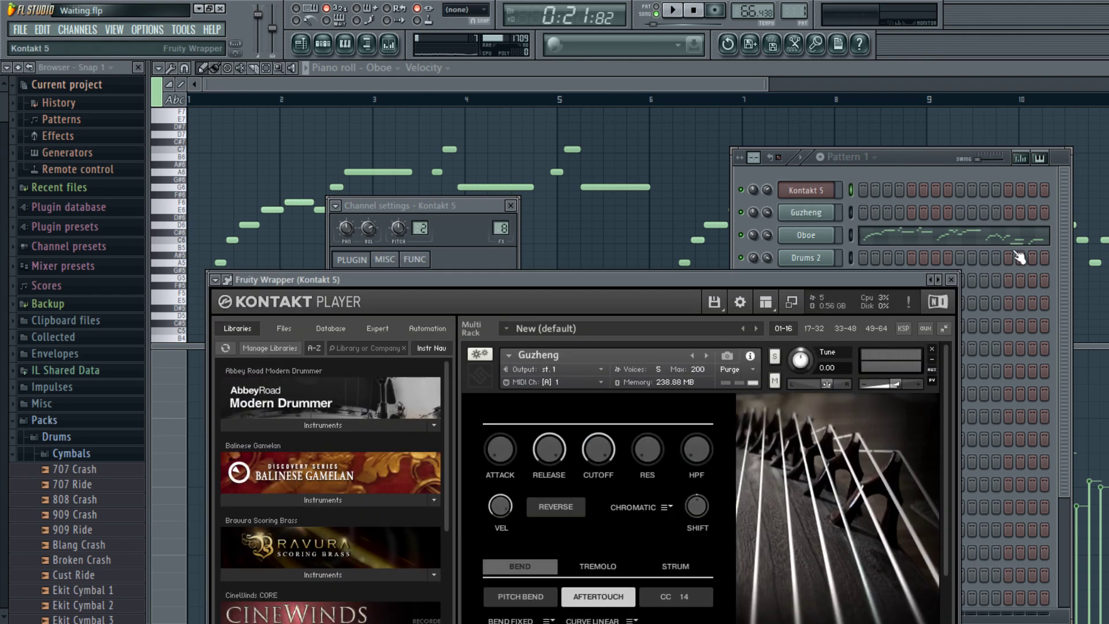
left_click_drag(875, 279, 895, 164)
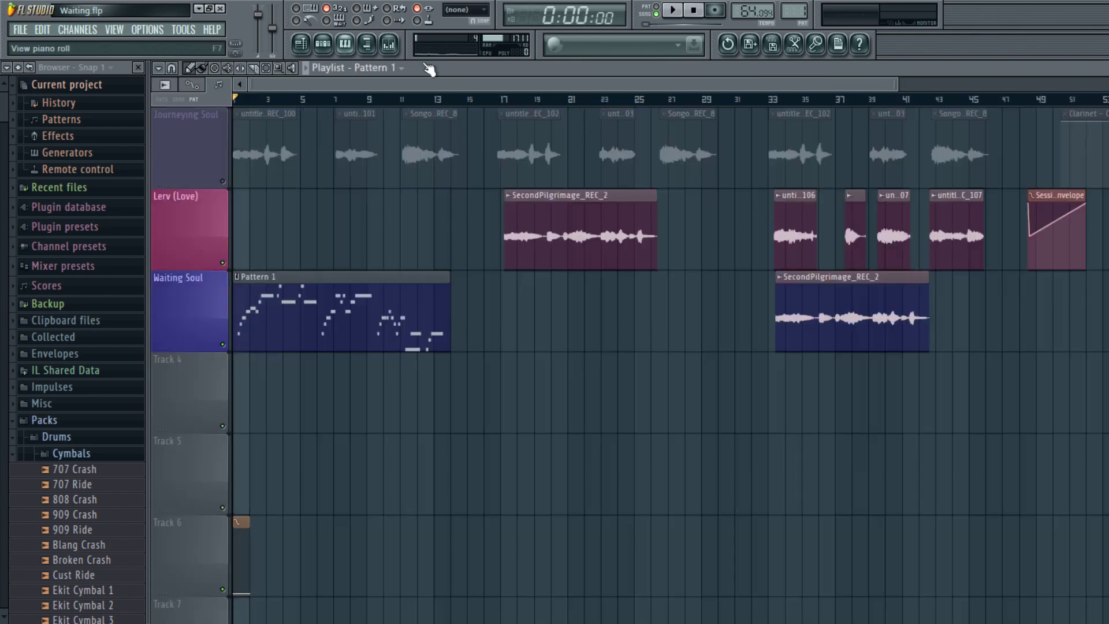
- Select the Guzheng channel and play Guzheng notes along with the arrangement from the start
key("F6")
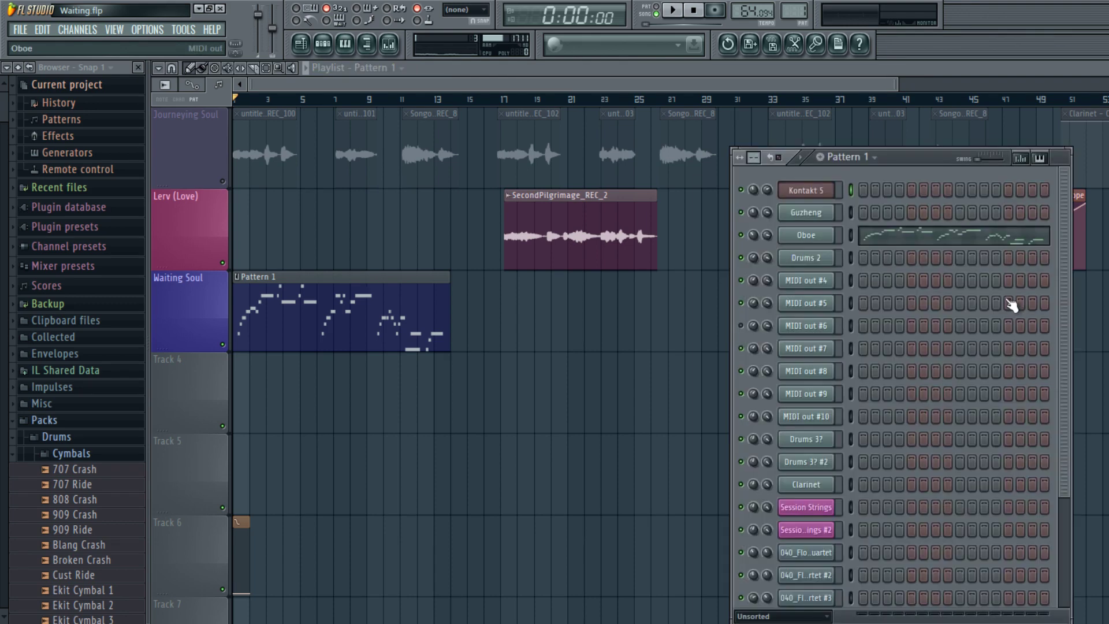
key("Down")
key("space")
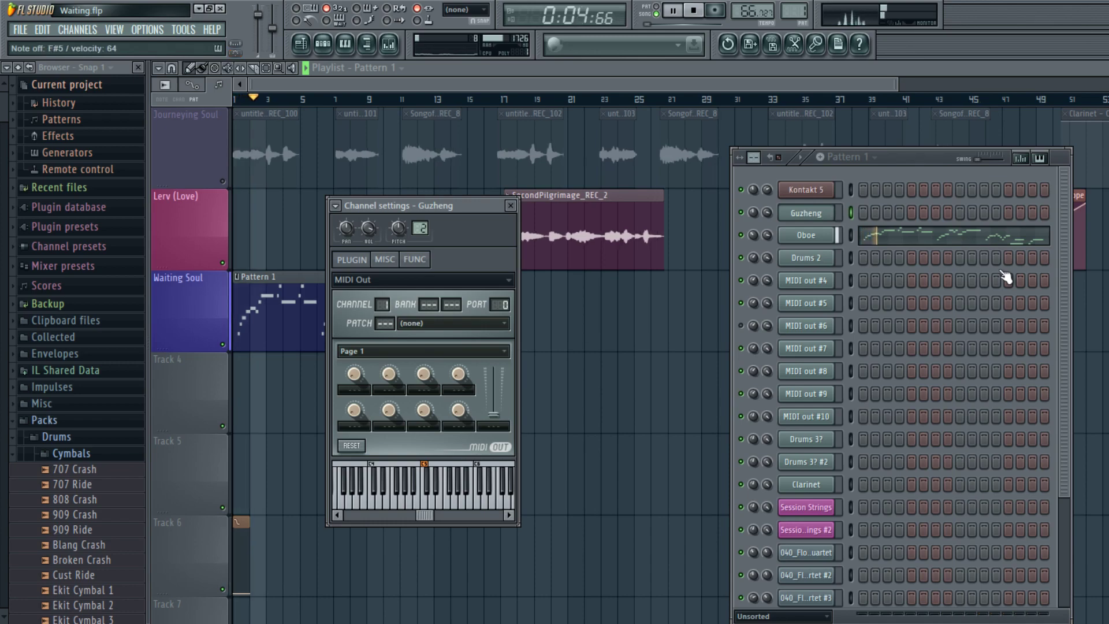
key("space")
- Audition pitches on the Guzheng and transpose the whole Oboe melody down three semitones so that it starts on F#5
key("F5")
key("F7")
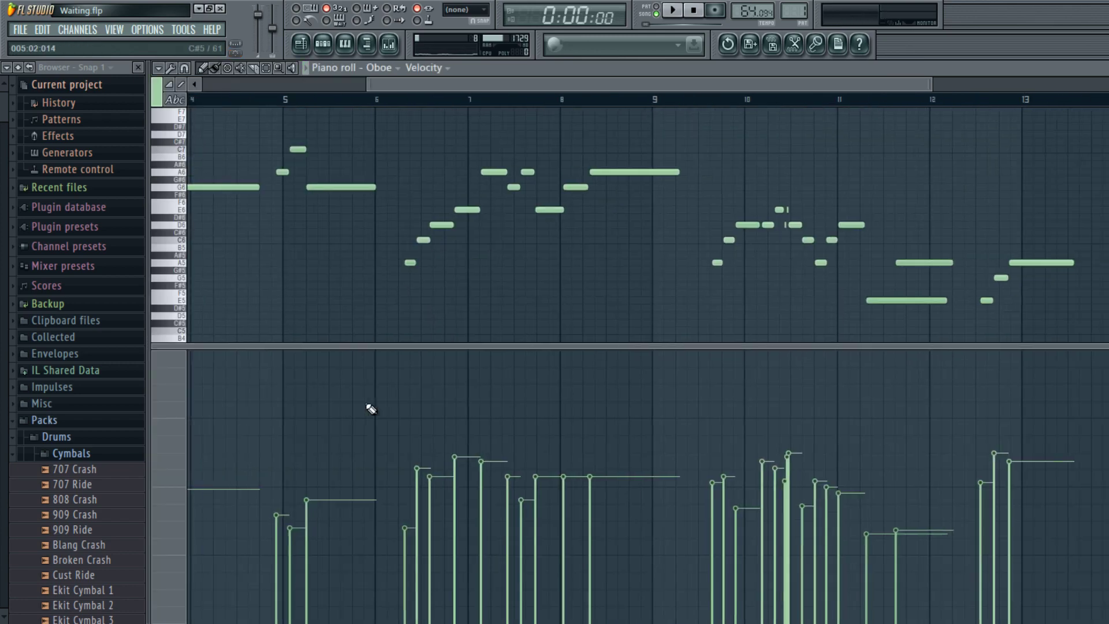
left_click_drag(548, 106, 3, 182)
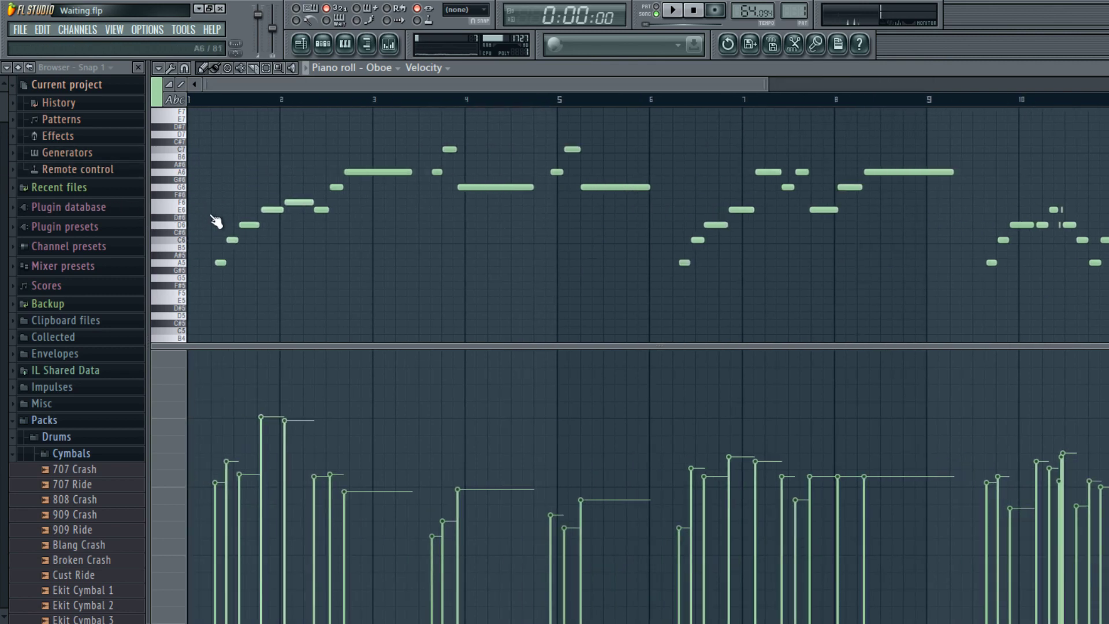
key("s")
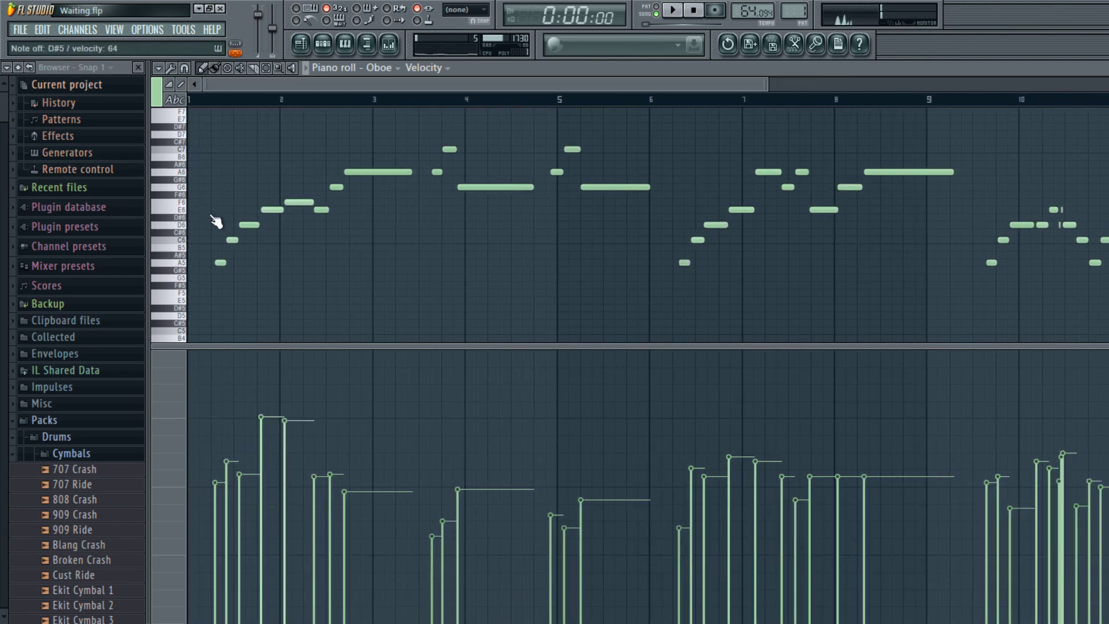
key("g")
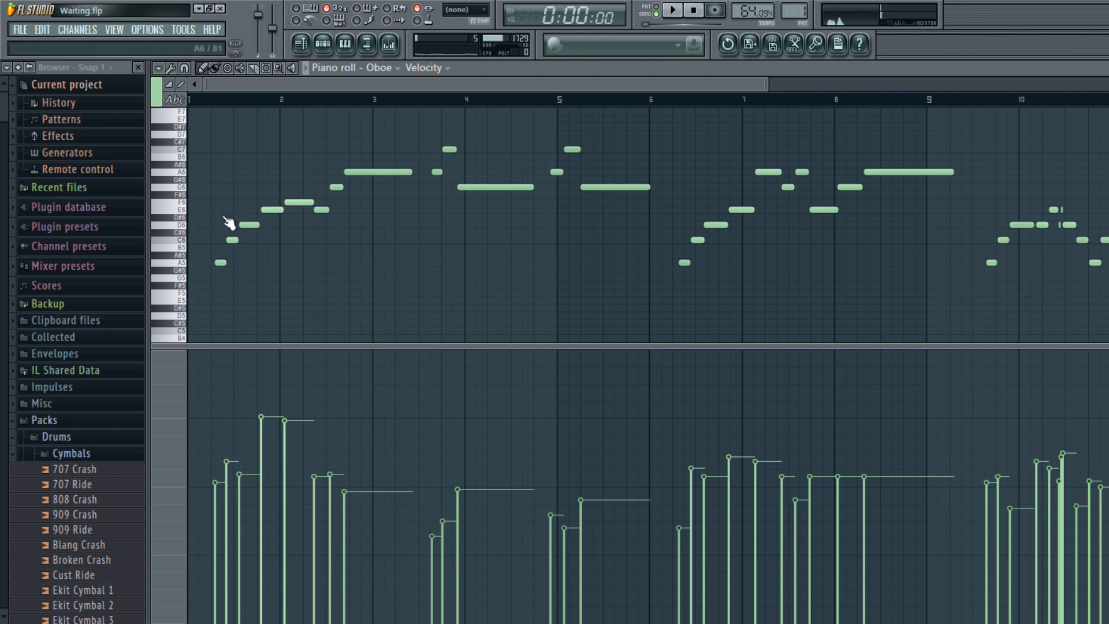
key("y")
key("6")
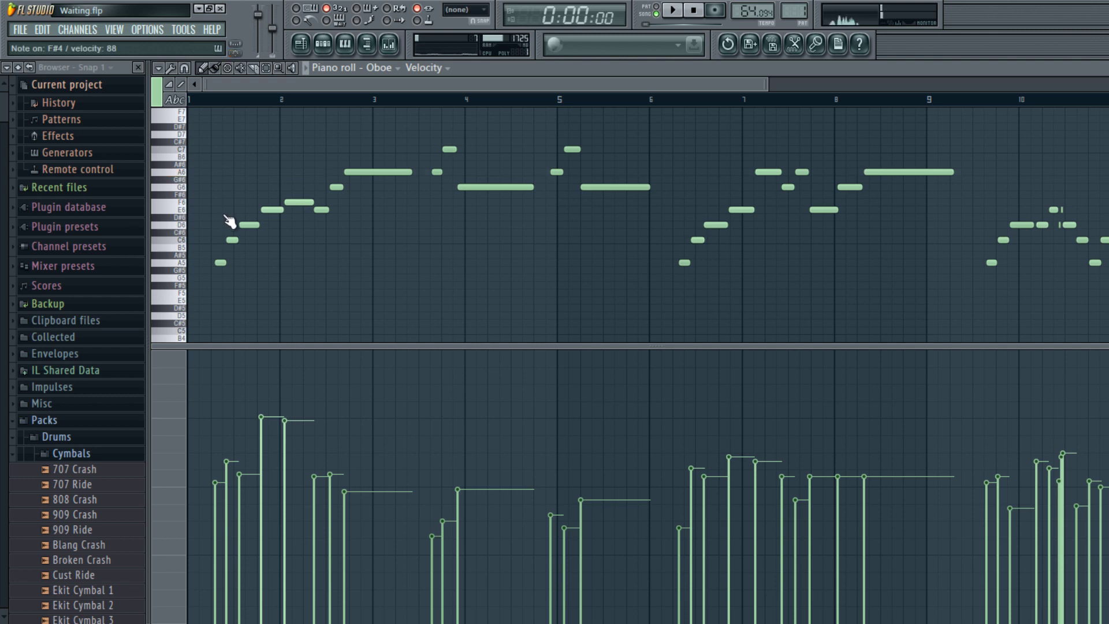
key("5")
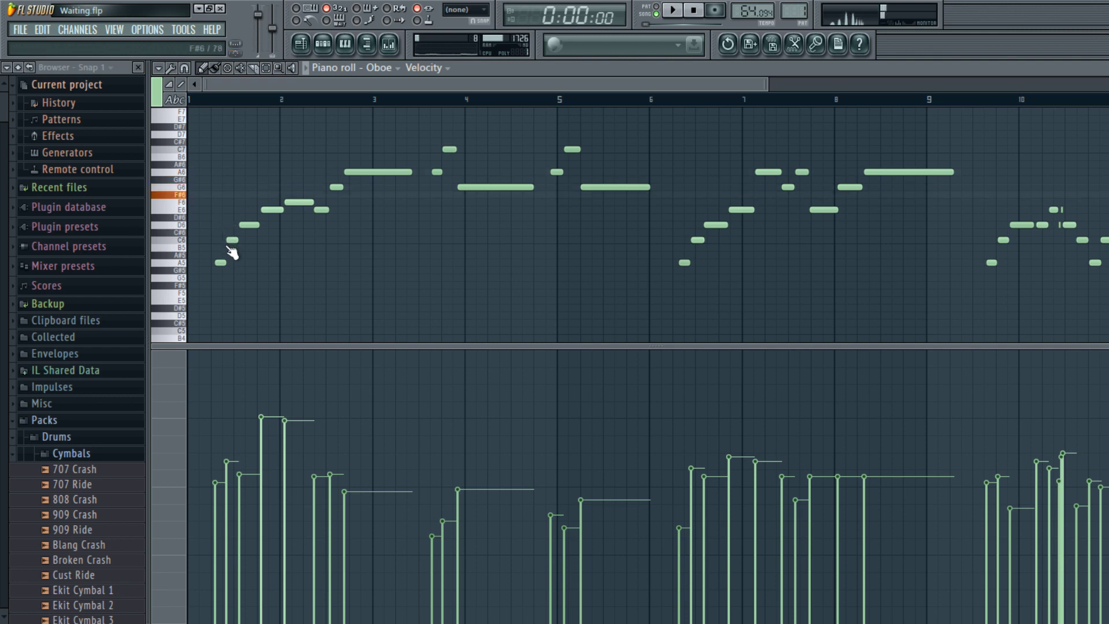
key("r")
key("e")
key("3")
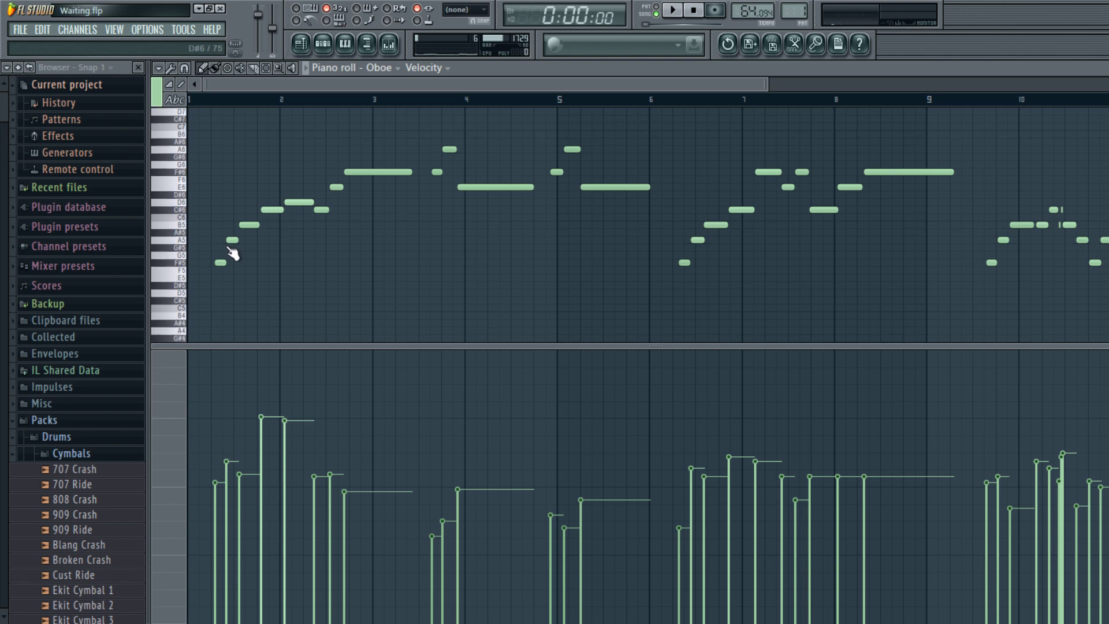
key("5")
- Play back the Oboe melody repeatedly from the start while trying out Guzheng notes against it
key("space")
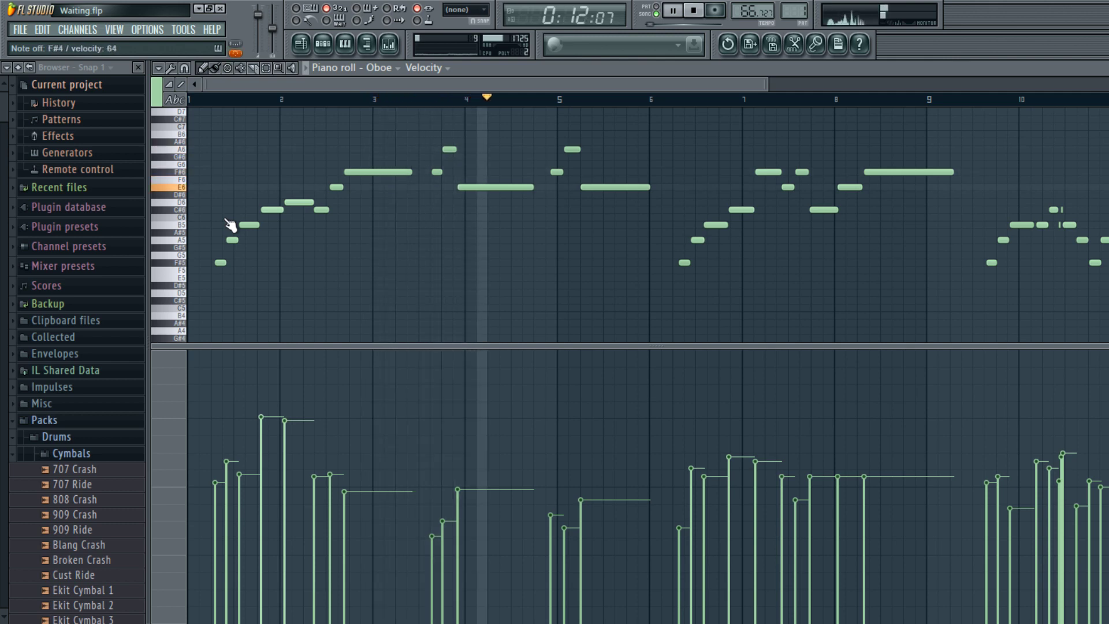
key("space")
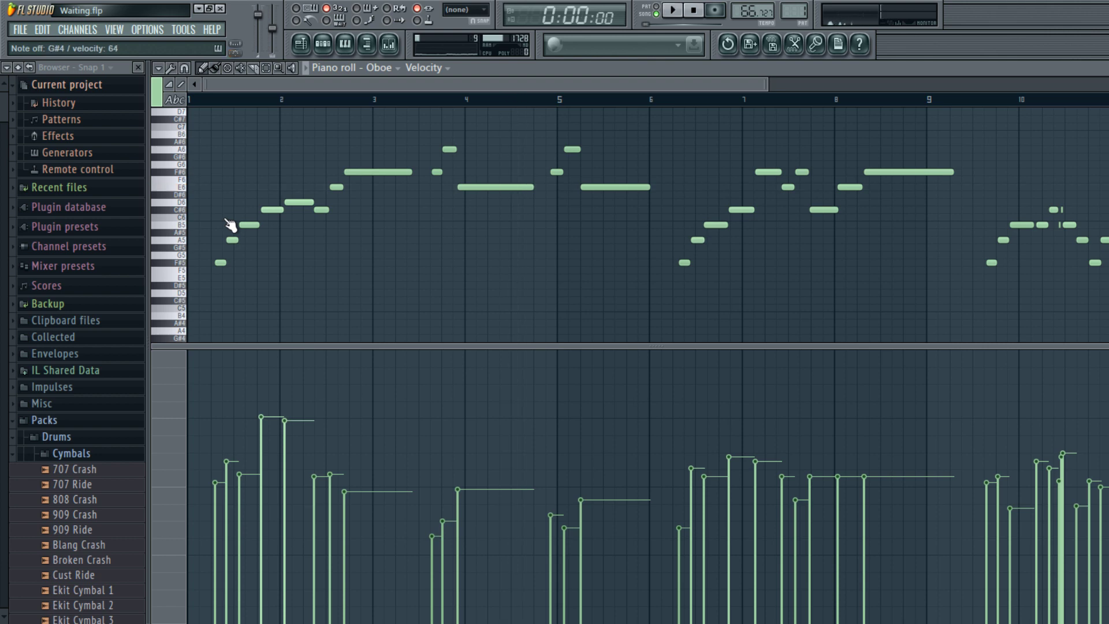
key("space")
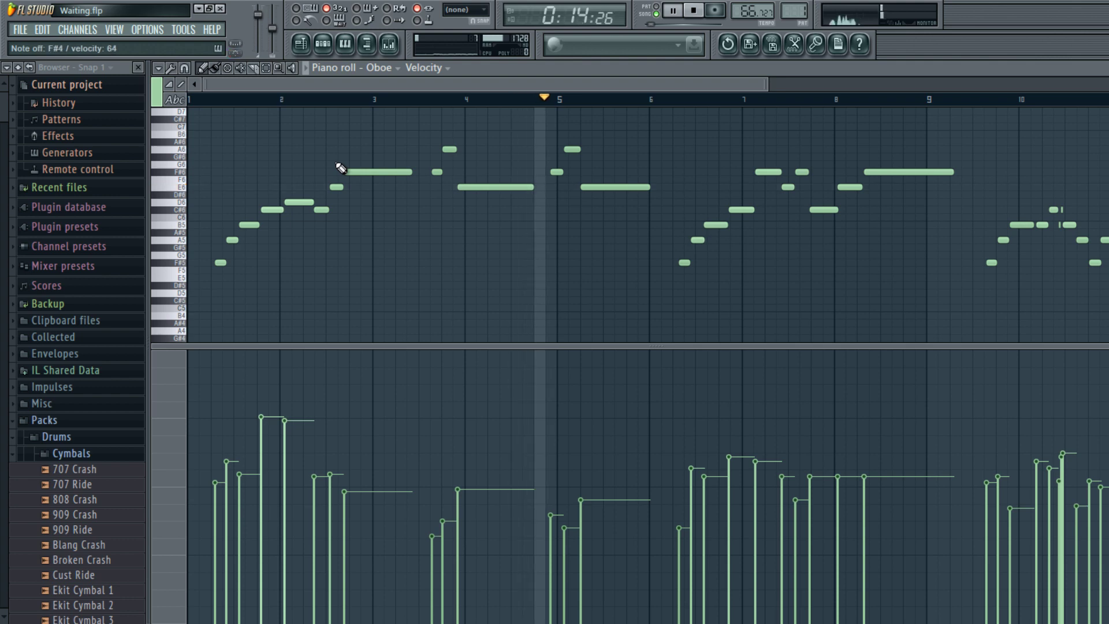
key("space")
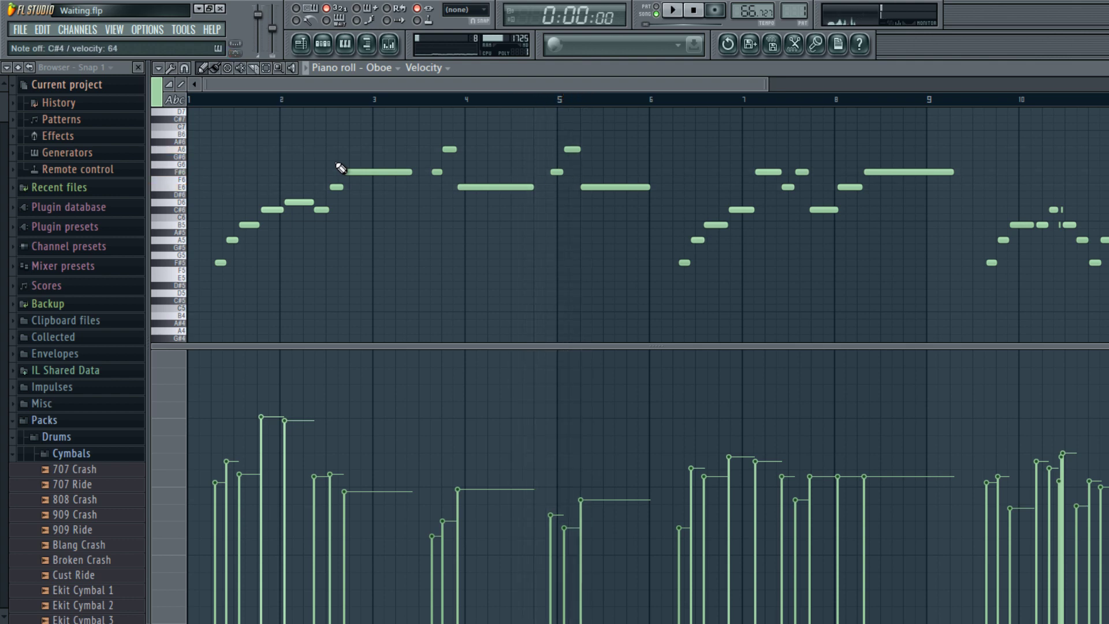
key("space")
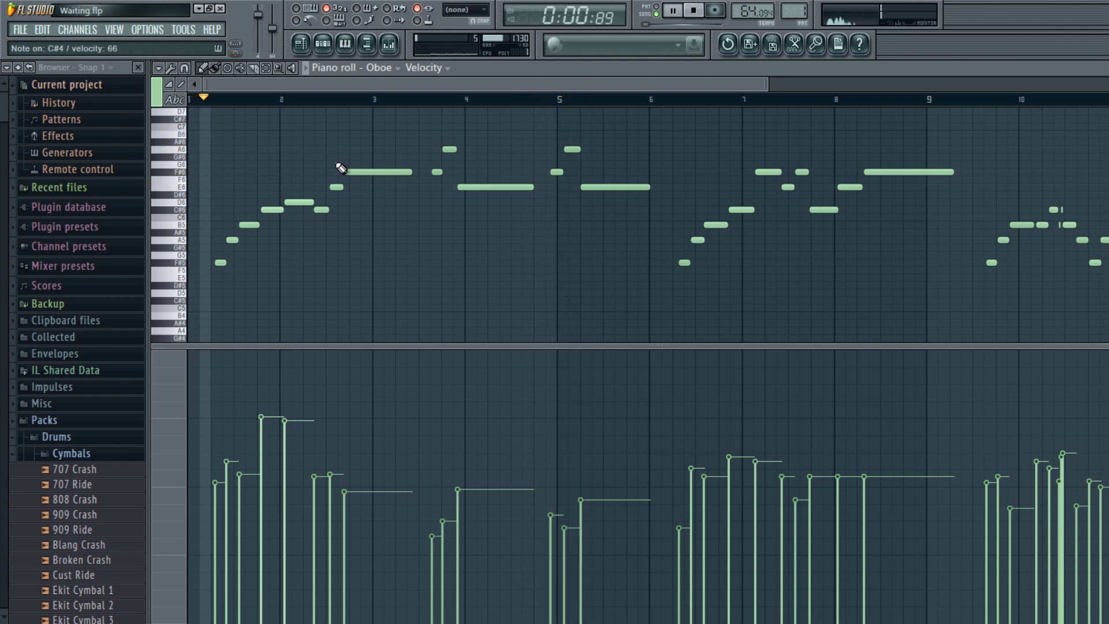
key("space")
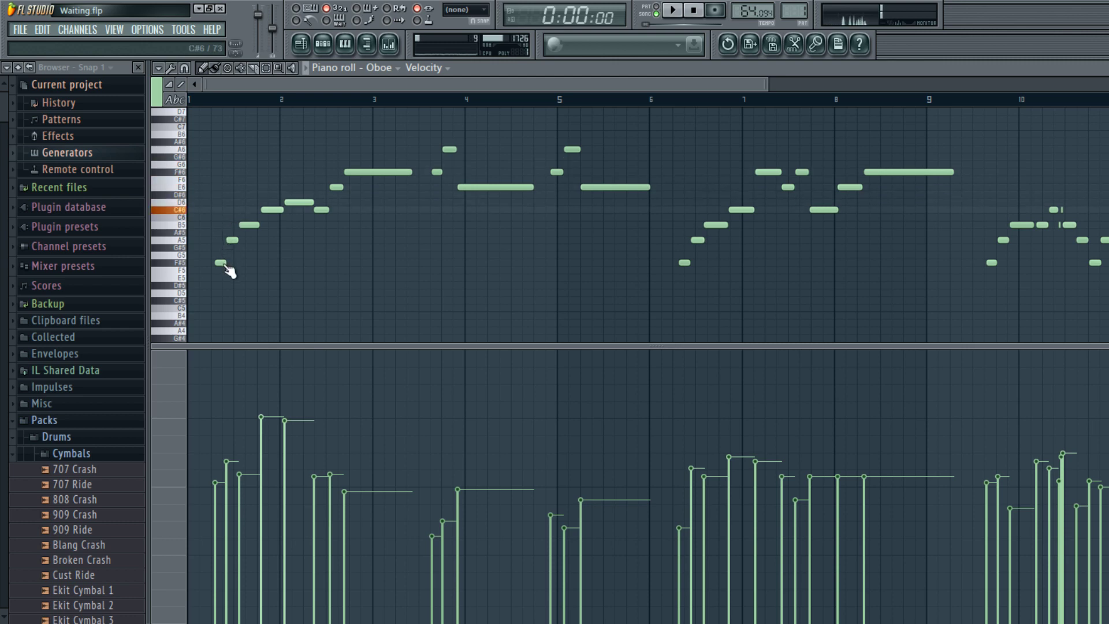
- Transpose the whole Oboe melody down another five semitones so that it starts on C#5, and play it back
scroll(229, 268, "down", 2)
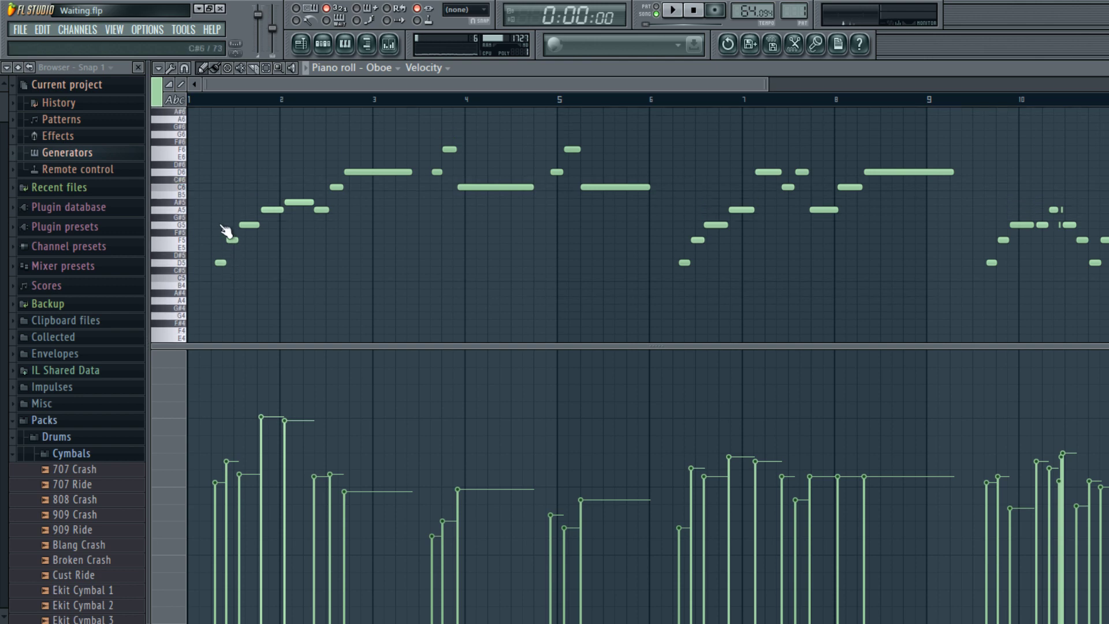
key("space")
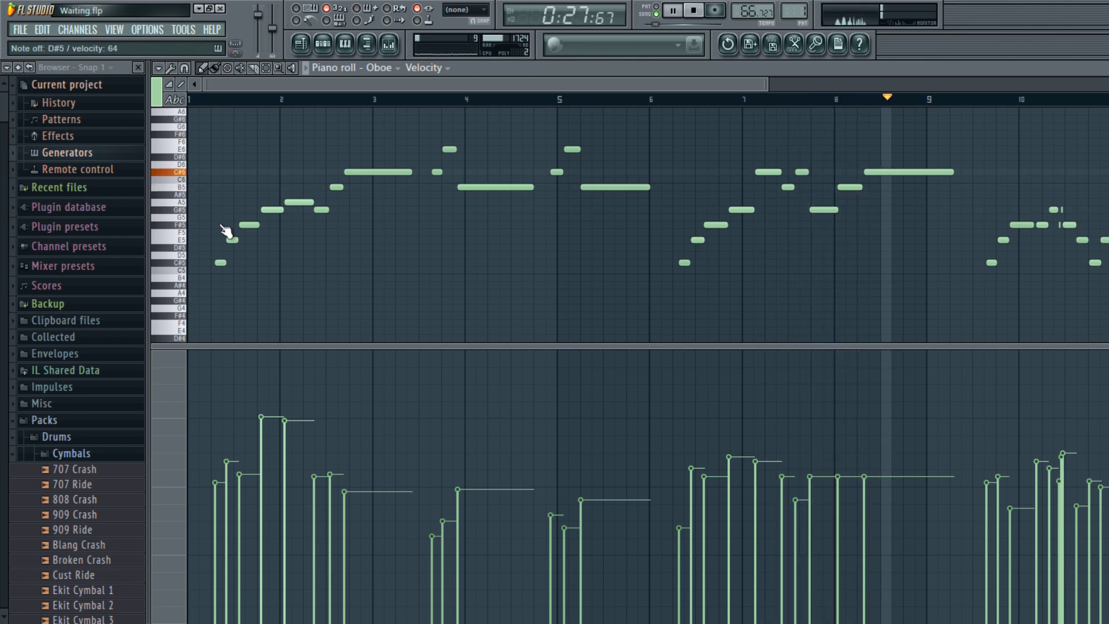
key("space")
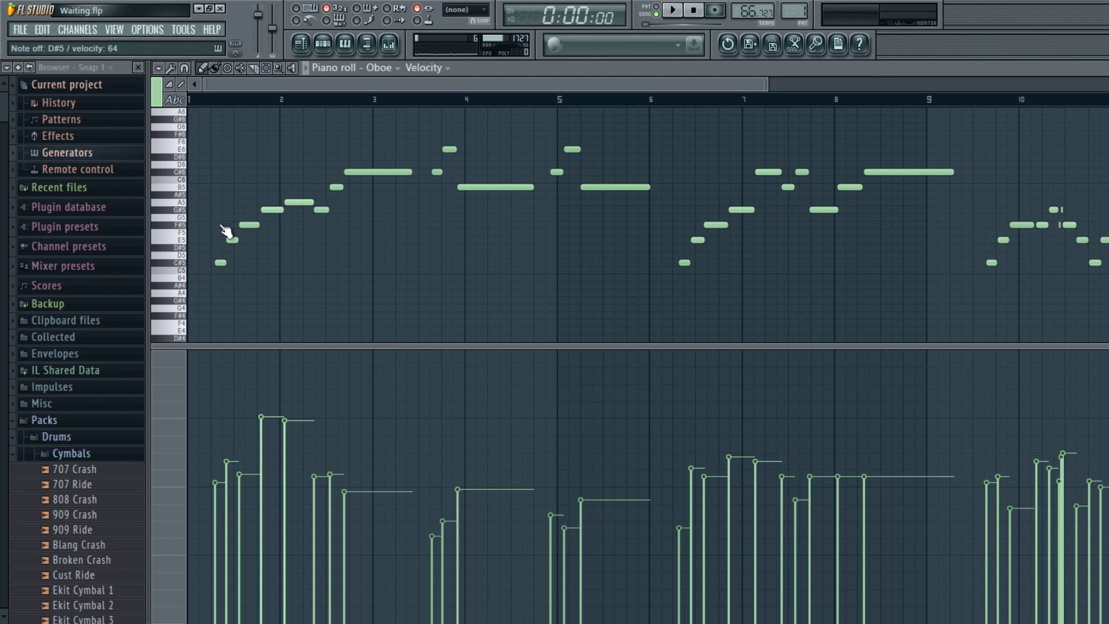
- Undo all the transpositions of the Oboe melody and play the melody's opening from the start
key("ctrl+alt+z")
key("ctrl+alt+z")
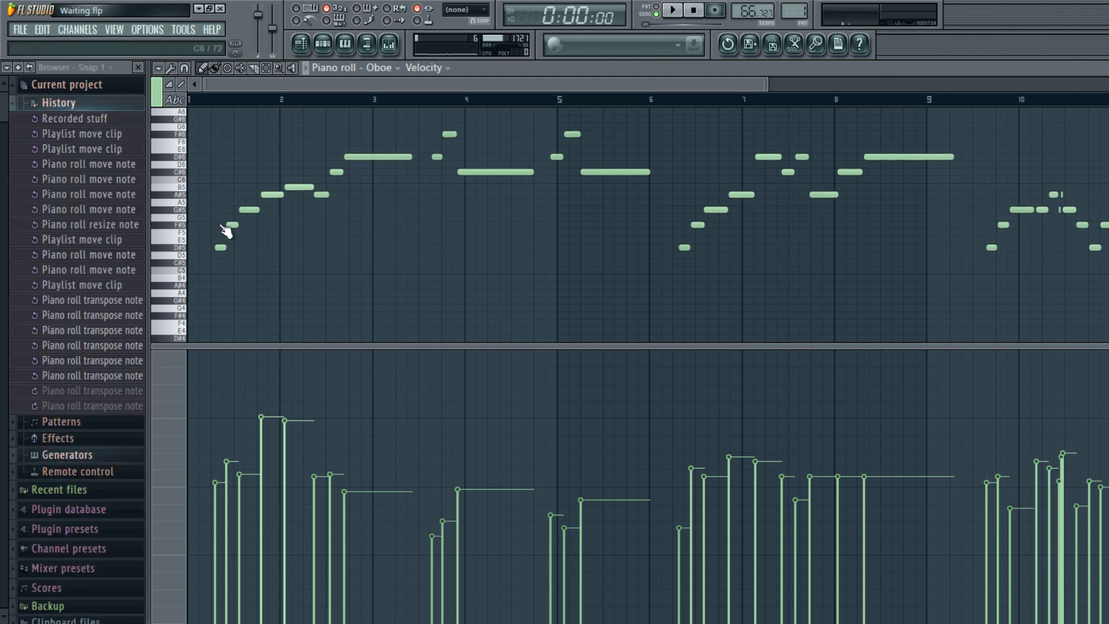
key("ctrl+alt+z")
key("ctrl+alt+z")
key("ctrl+alt+z")
key("ctrl+alt+z")
key("ctrl+alt+z")
key("ctrl+alt+z")
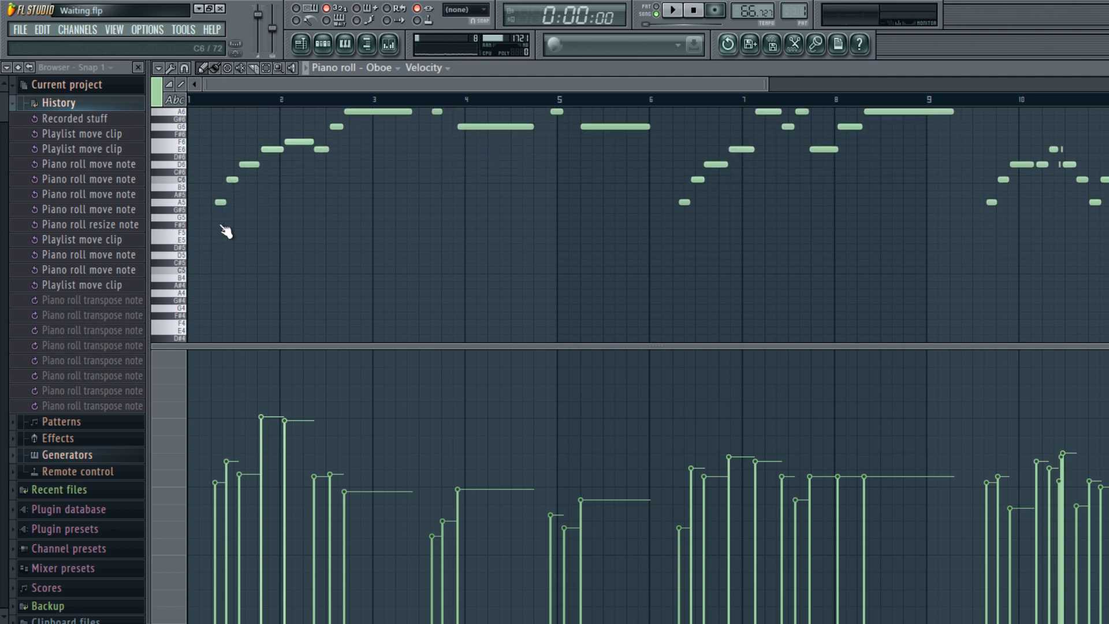
key("space")
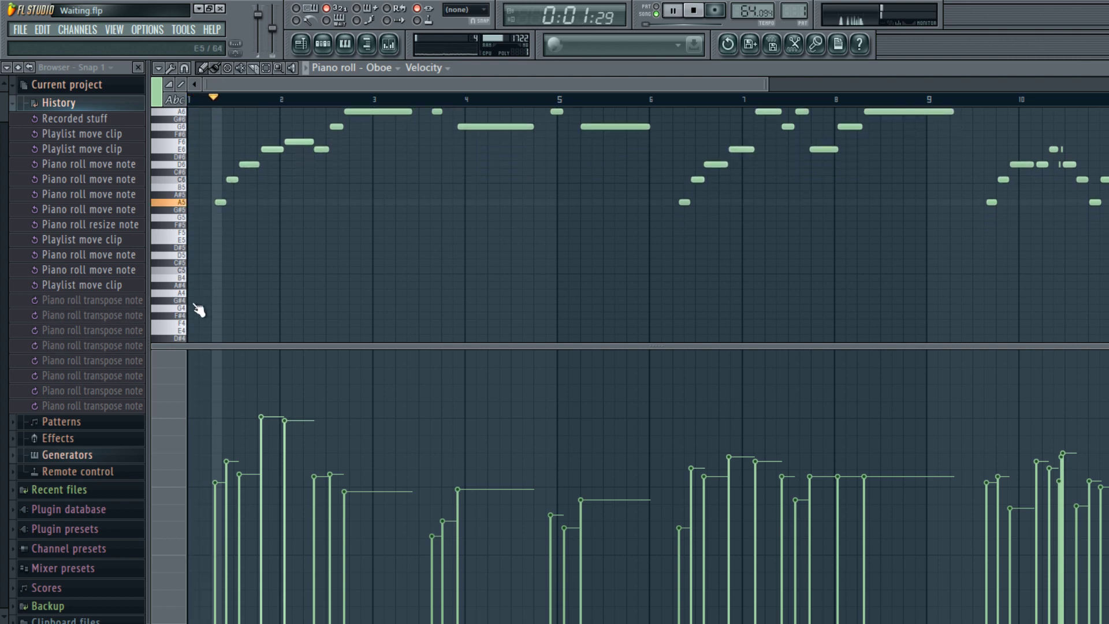
scroll(325, 291, "up", 4)
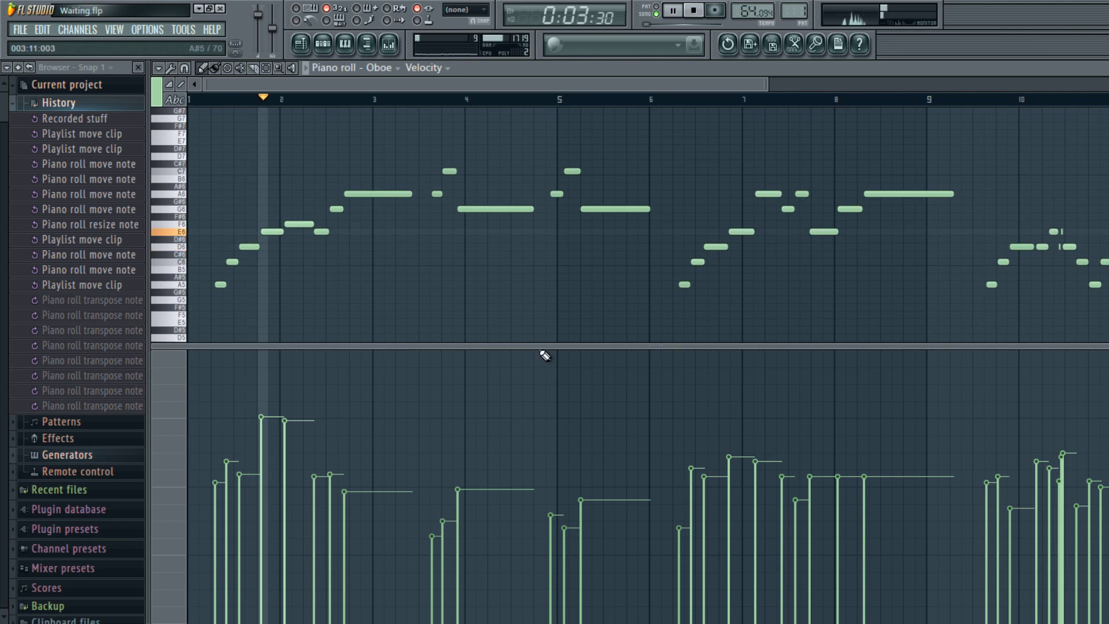
key("space")
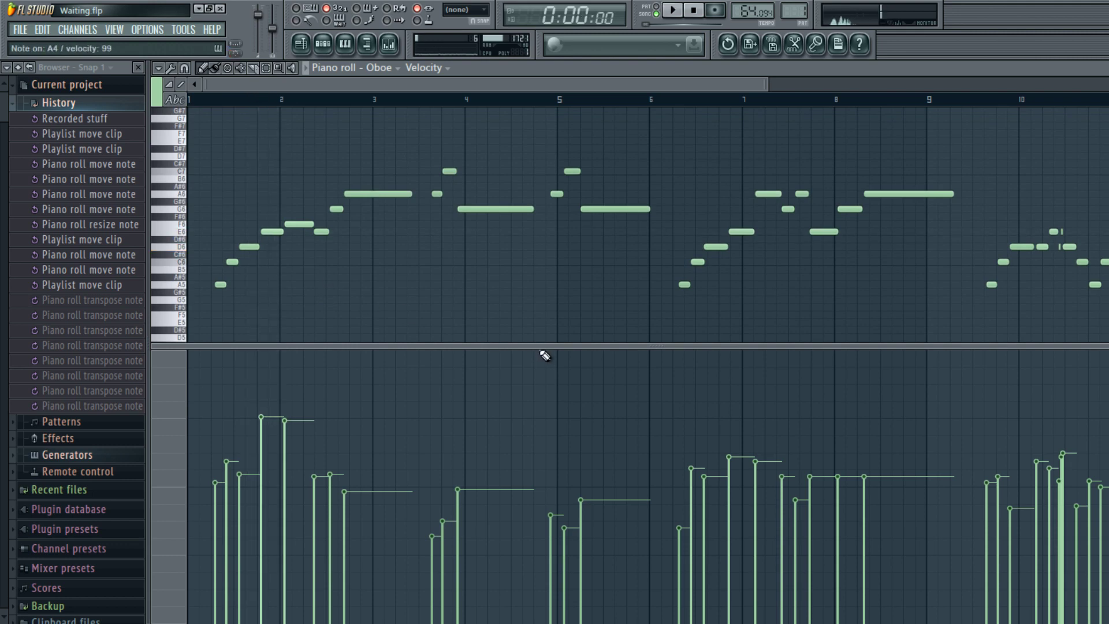
- Inspect the Guzheng instrument's articulation settings in Kontakt, and try out Guzheng notes against the Oboe melody during playback
left_click(323, 44)
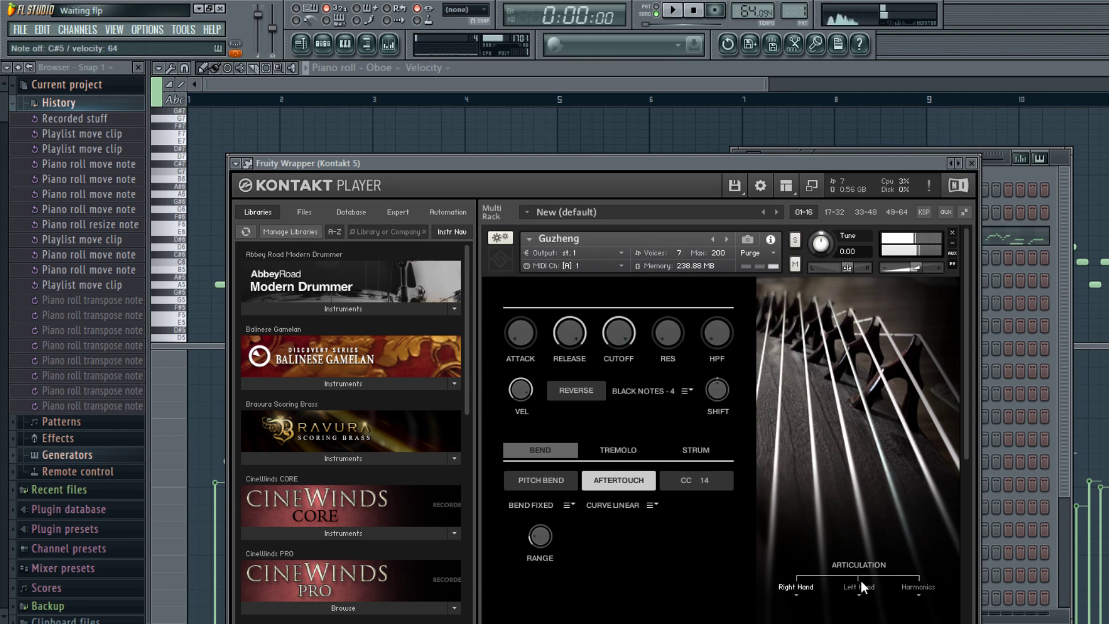
left_click(805, 100)
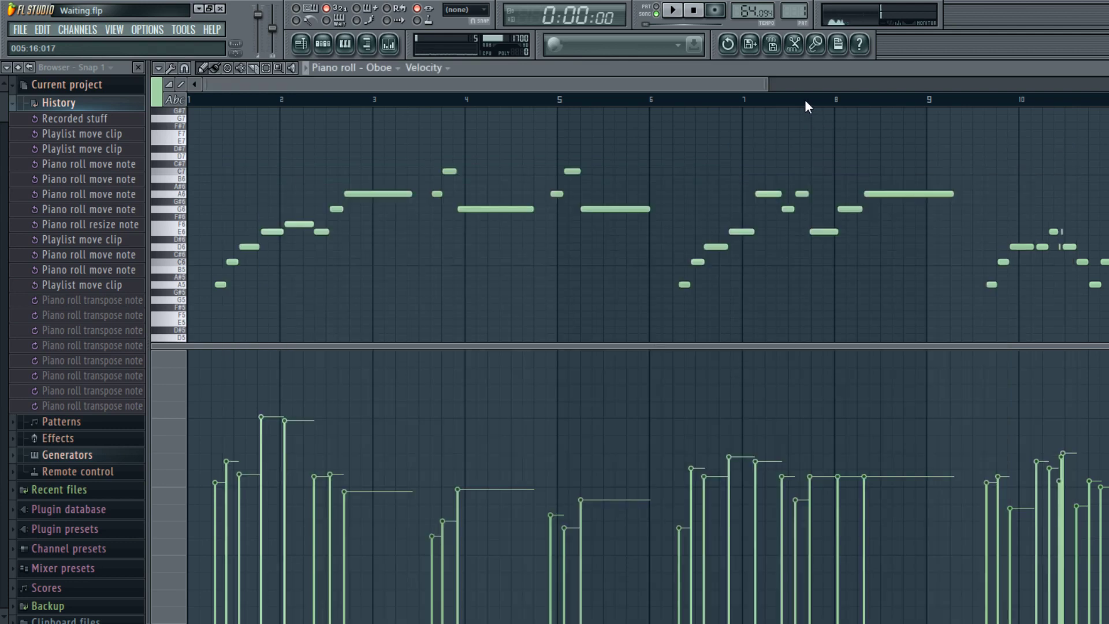
key("space")
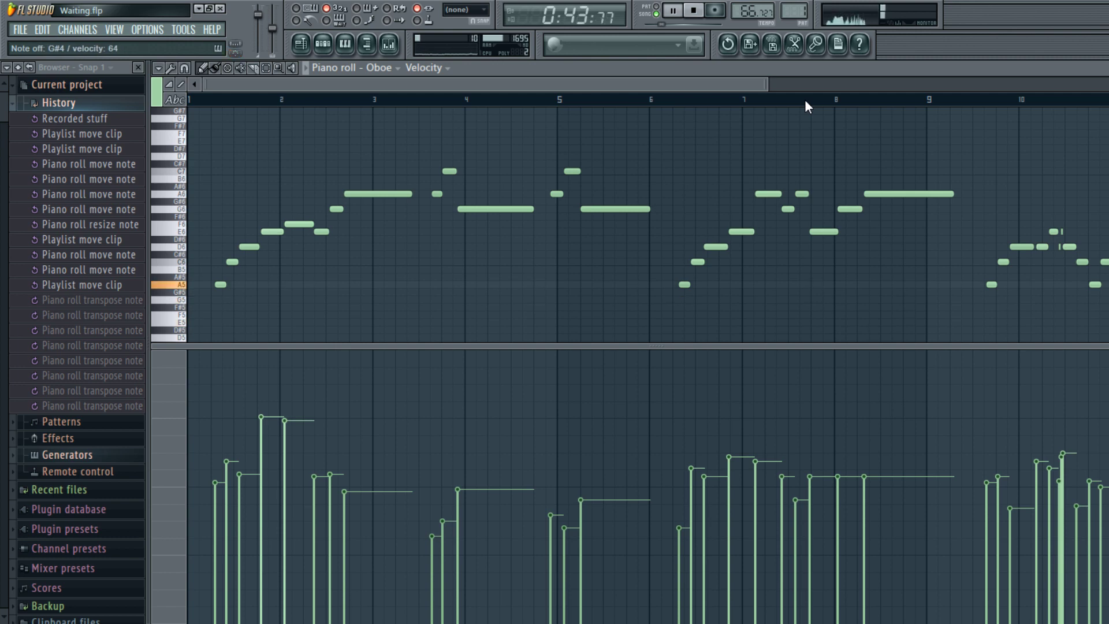
key("space")
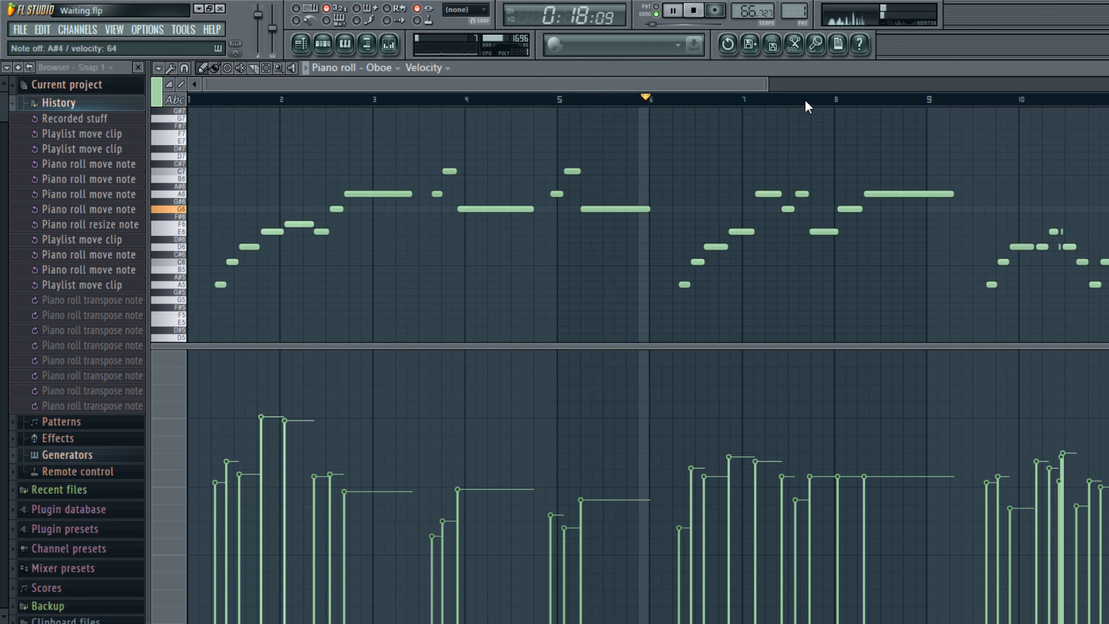
key("space")
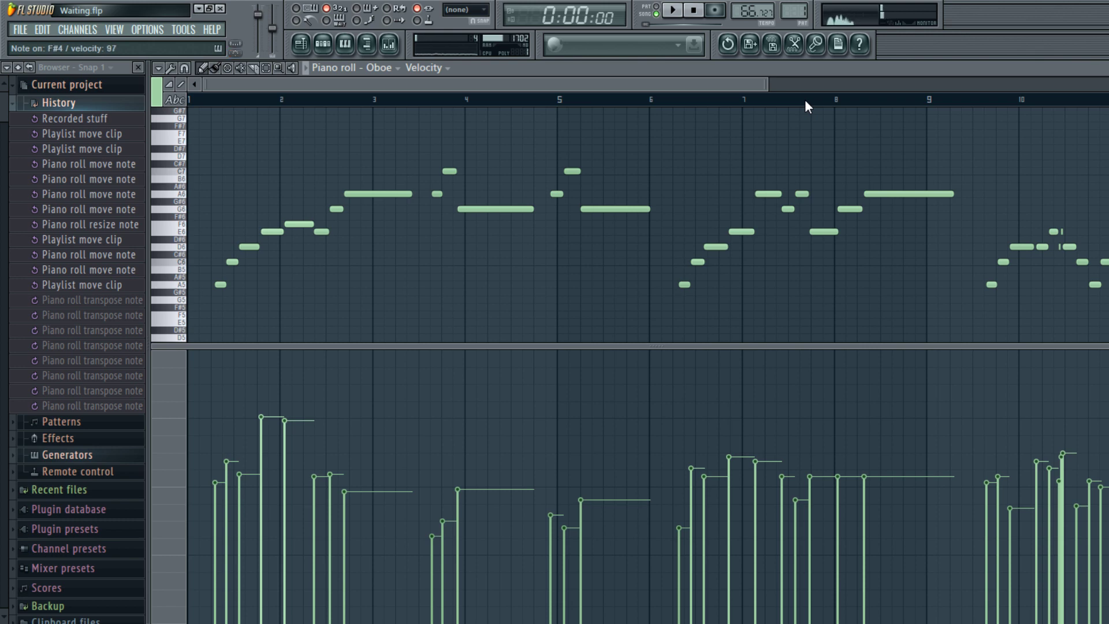
key("space")
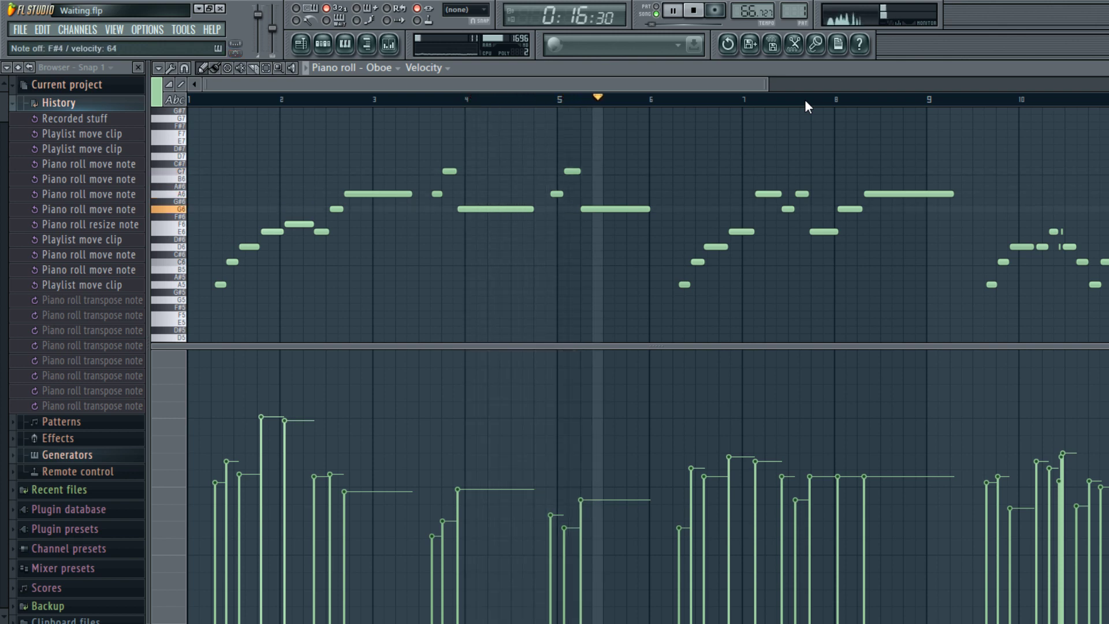
key("space")
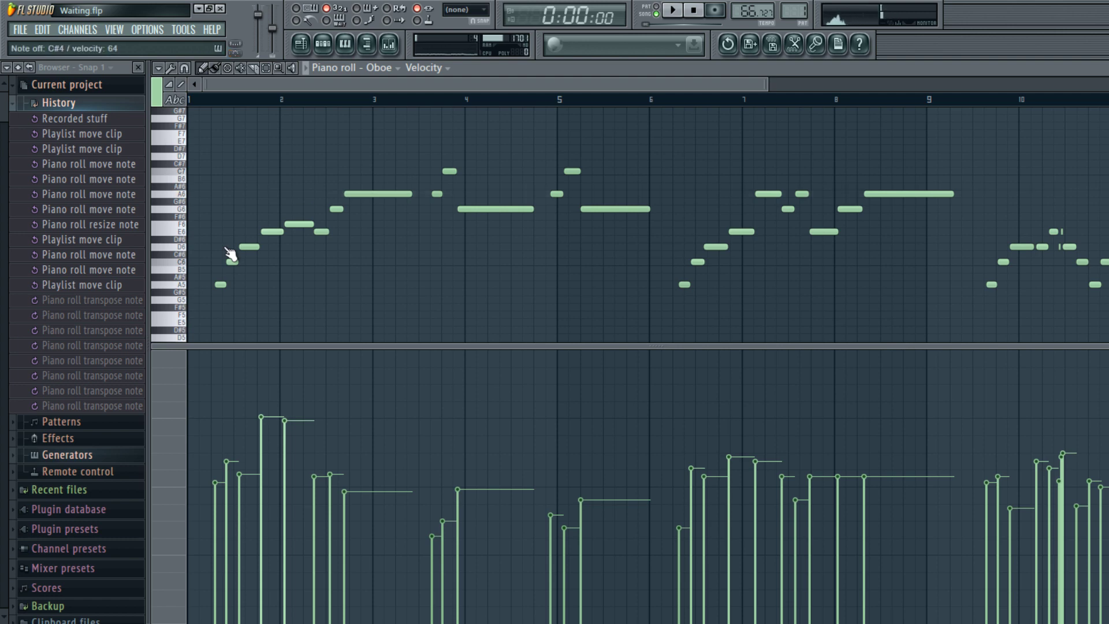
- Rehearse the Guzheng accompaniment over repeated playbacks of the Oboe melody from the start
key("space")
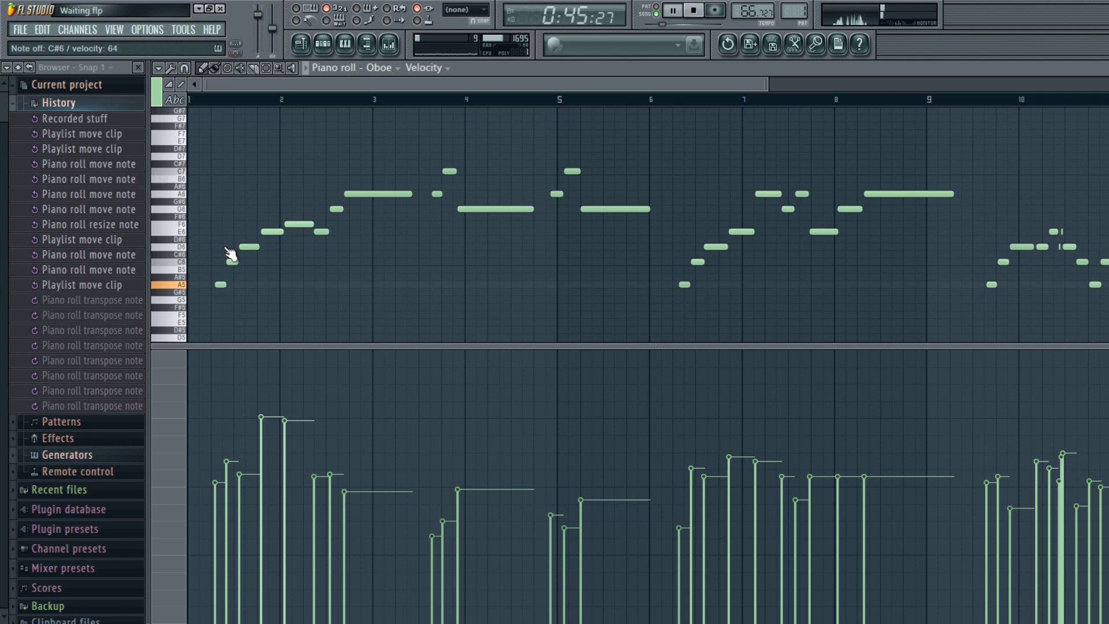
key("space")
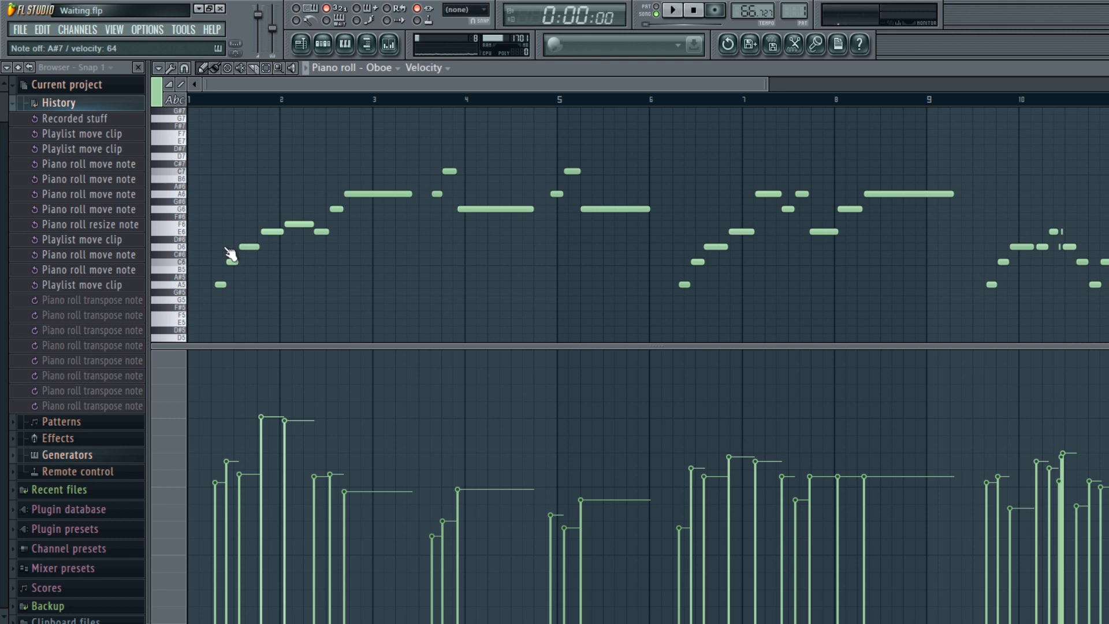
key("space")
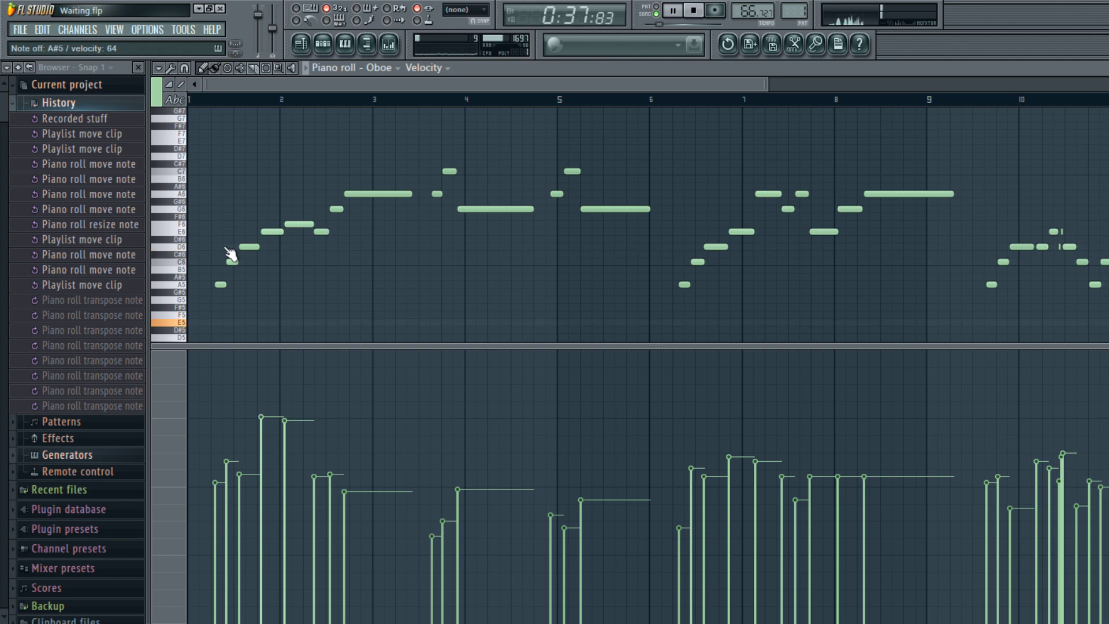
key("space")
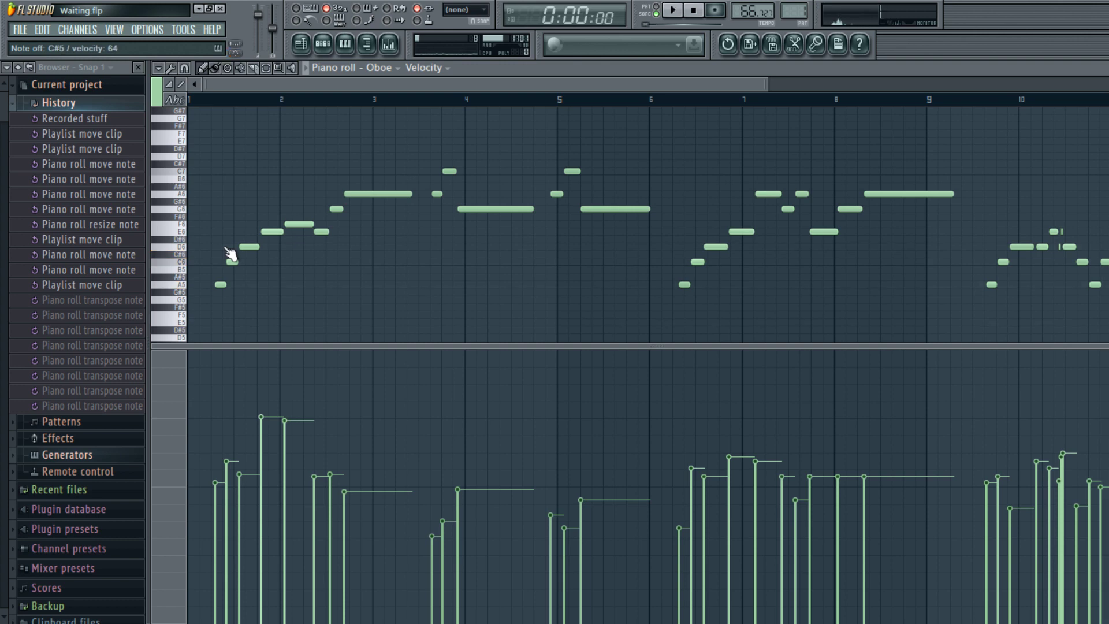
key("space")
key("space")
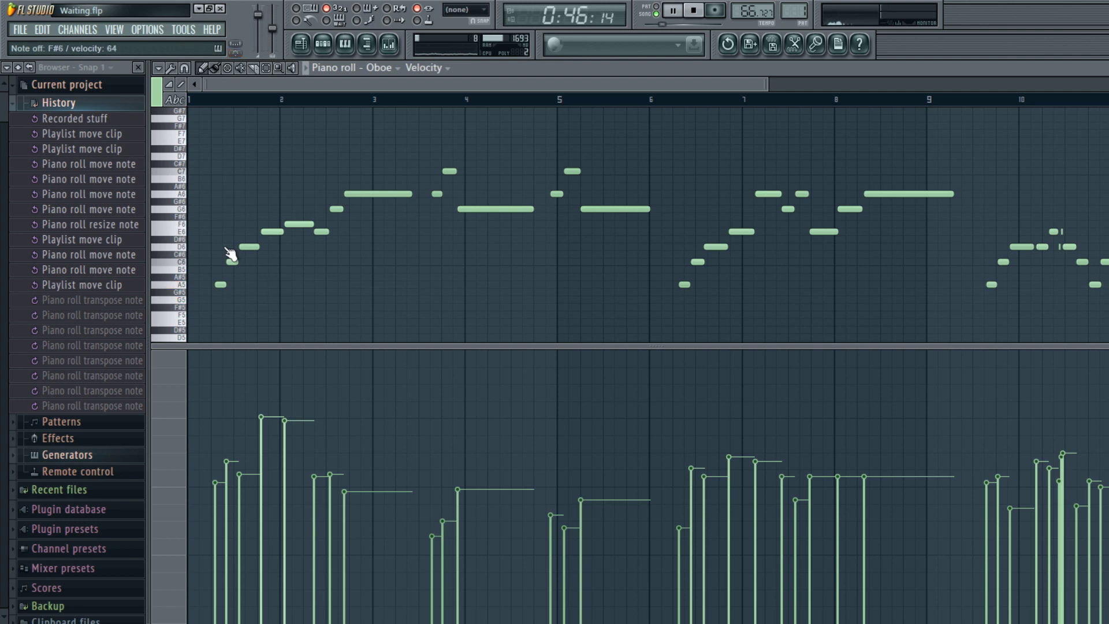
key("space")
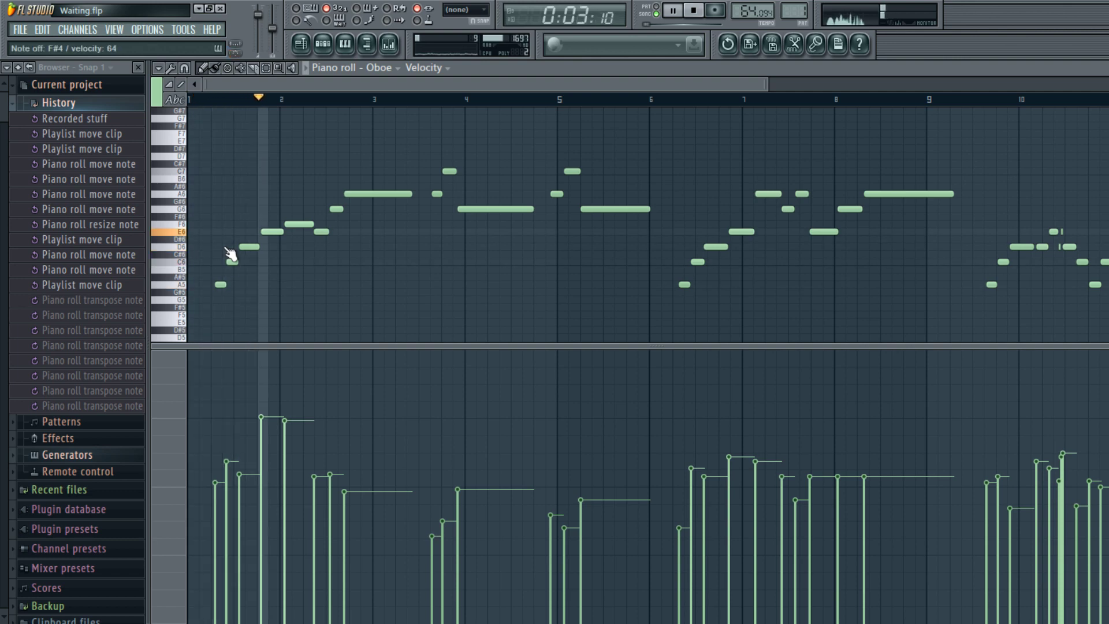
key("space")
key("space")
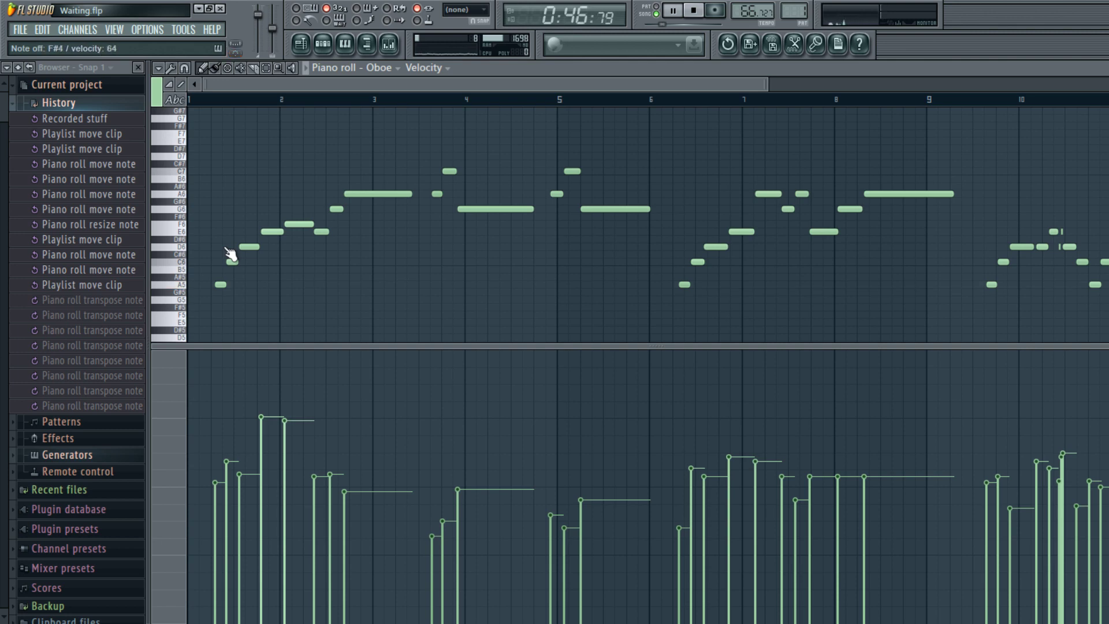
key("space")
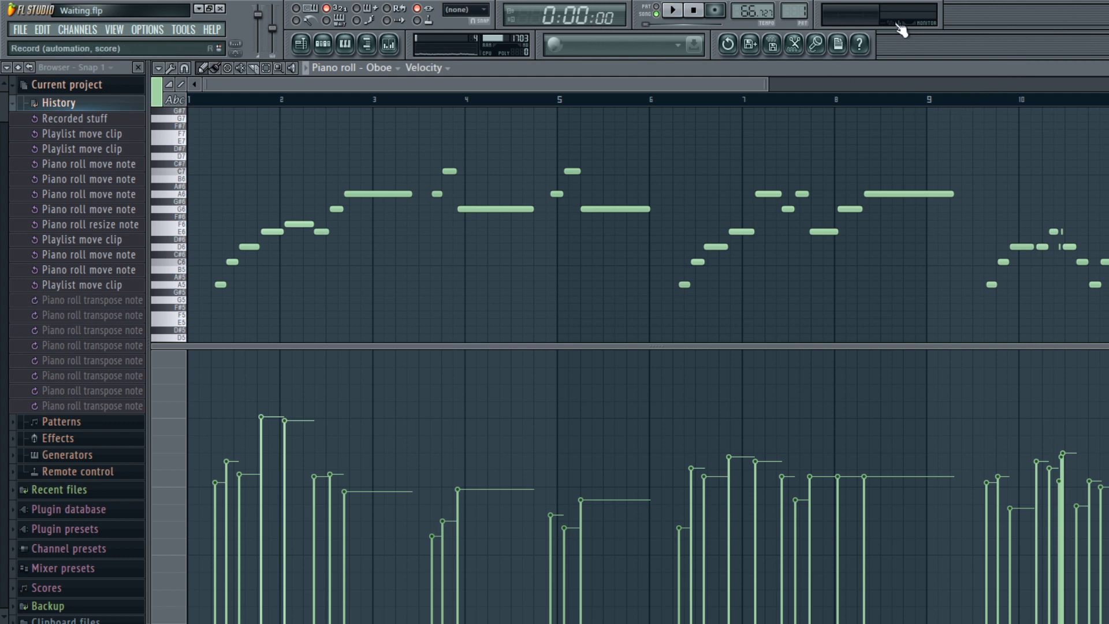
- Record the Guzheng accompaniment live under the Oboe melody from the start, for about 48 seconds
key("r")
key("space")
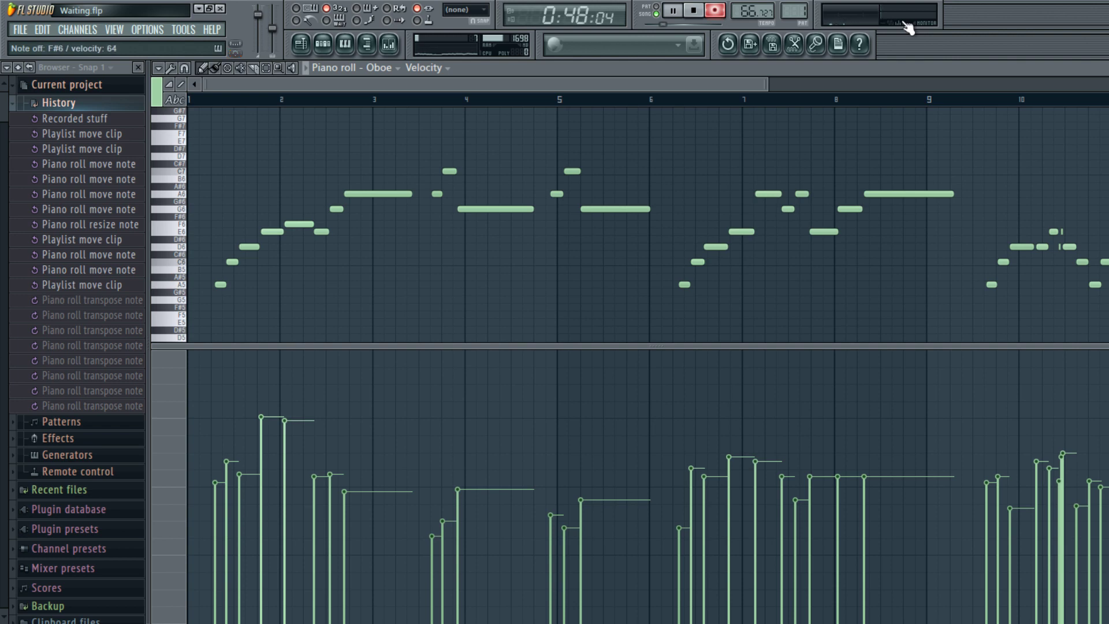
key("space")
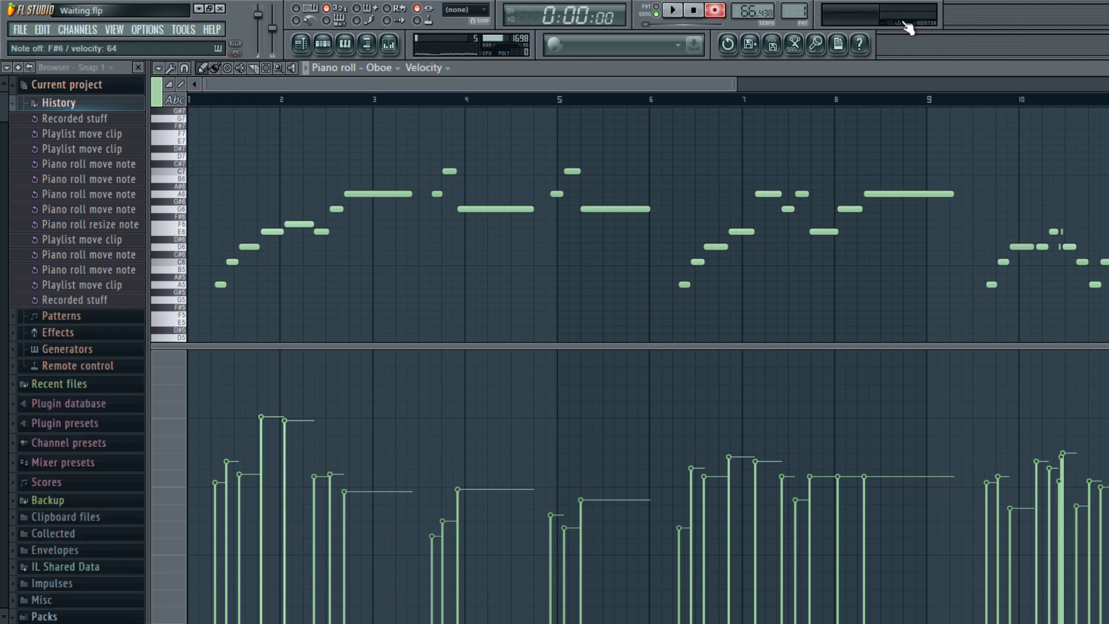
- Play back the new recording in the playlist and nudge all notes in the Kontakt 5 piano roll slightly earlier
left_click(323, 43)
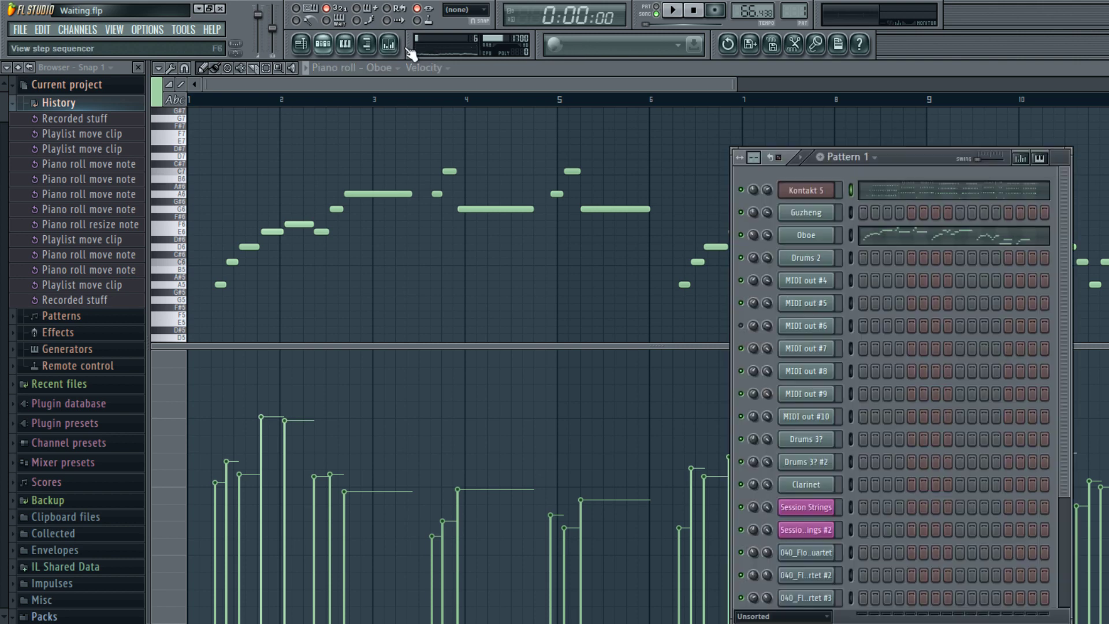
left_click(301, 43)
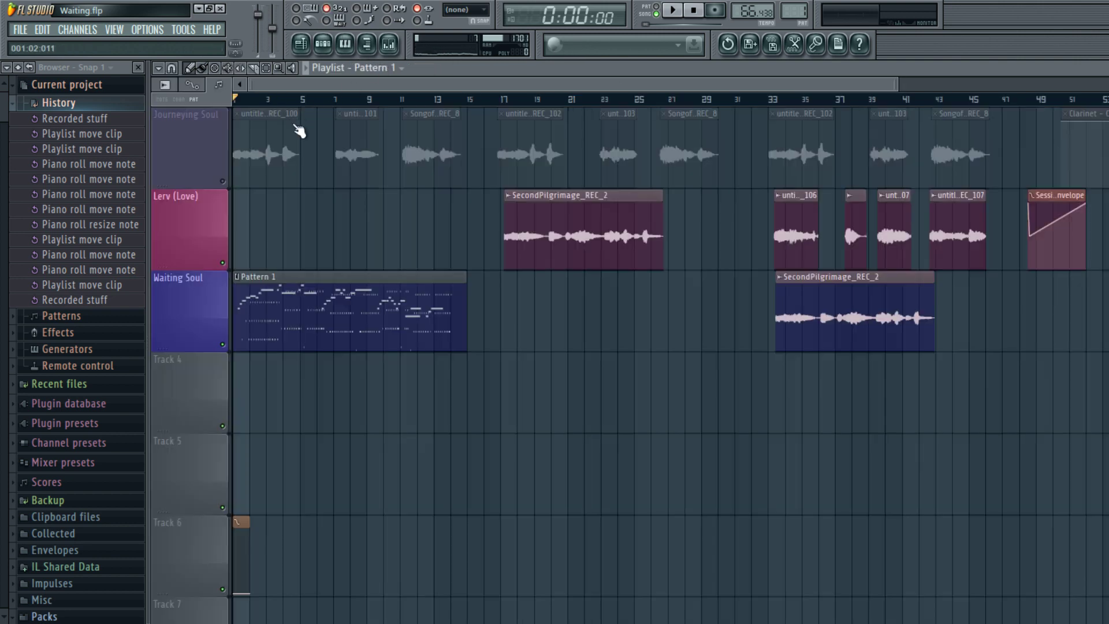
key("space")
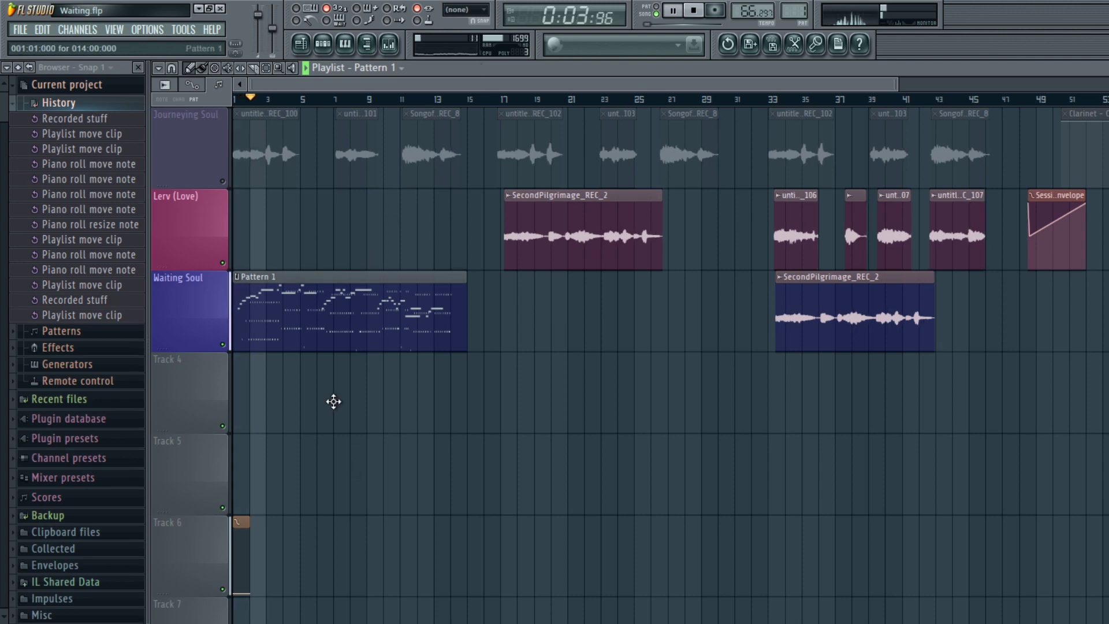
key("F7")
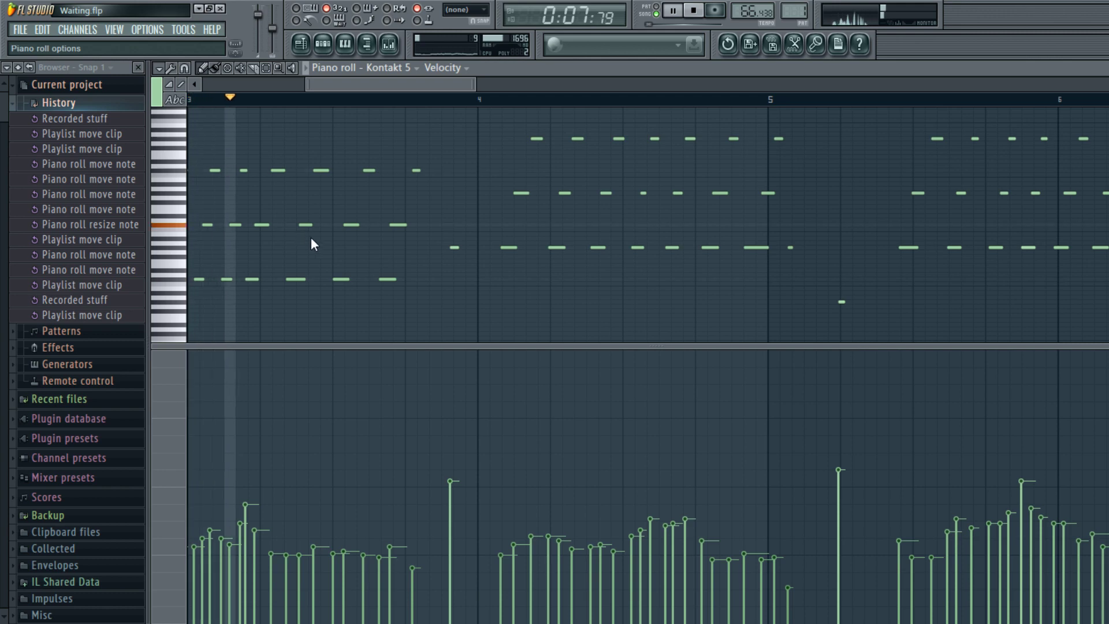
key("ctrl+a")
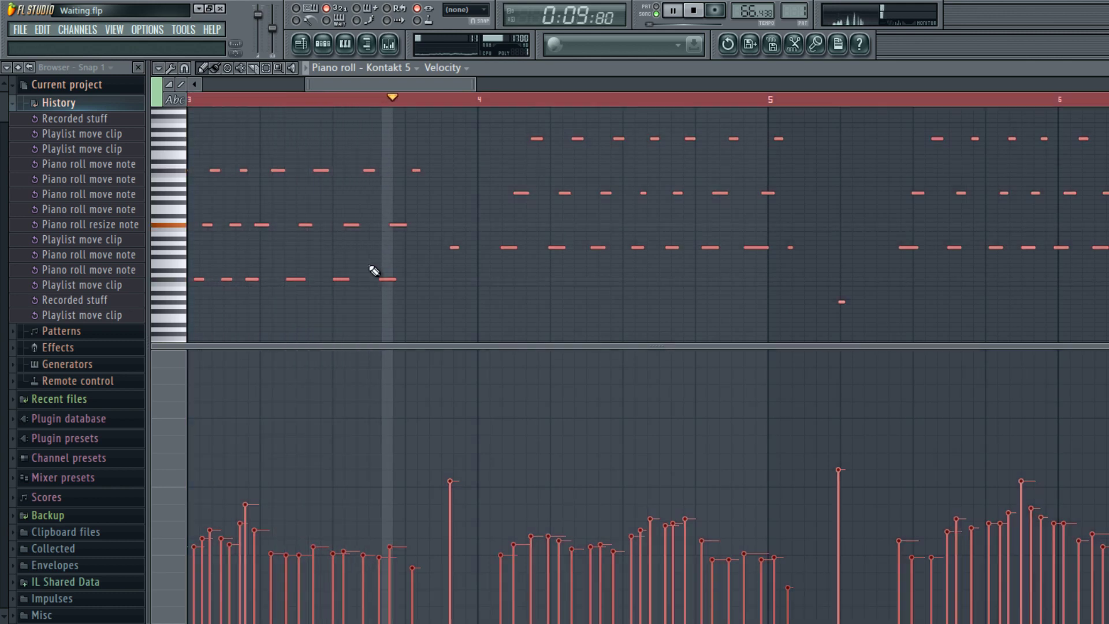
key("shift+Left")
key("shift+Left")
key("shift+Left")
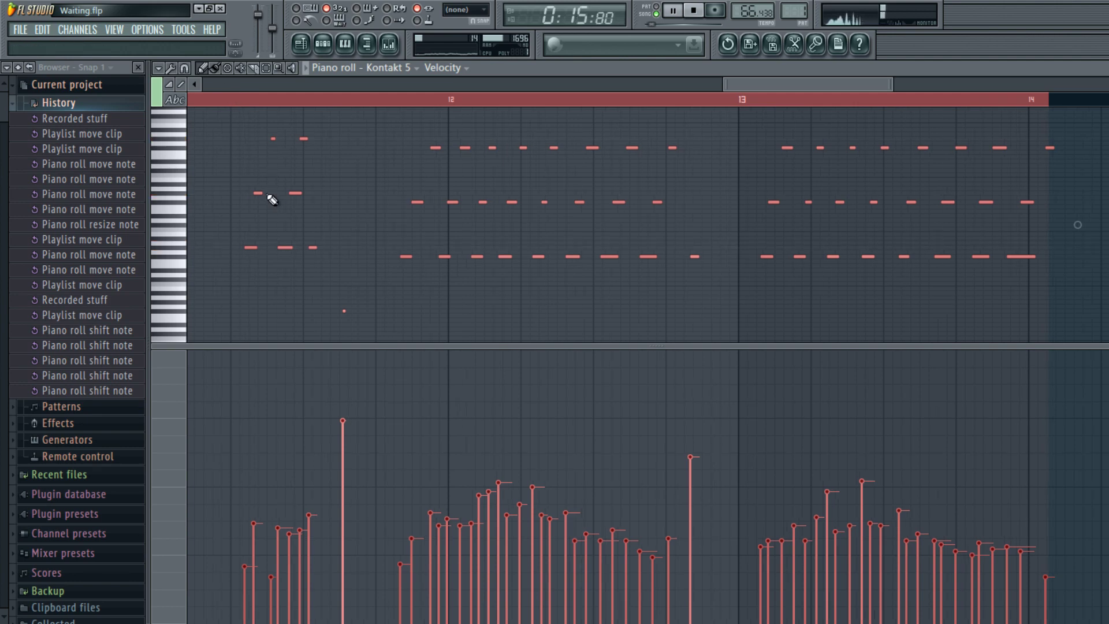
- Nudge all the selected Kontakt 5 notes slightly later while listening through the rest of the passage
key("shift+Right")
key("shift+Right")
key("shift+Right")
key("shift+Right")
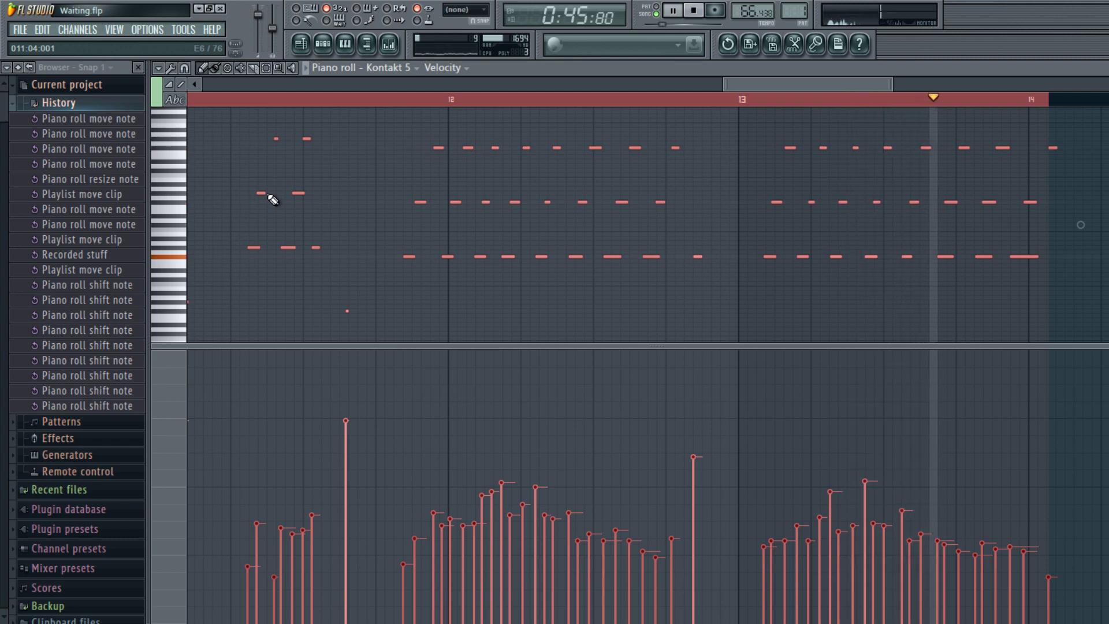
key("space")
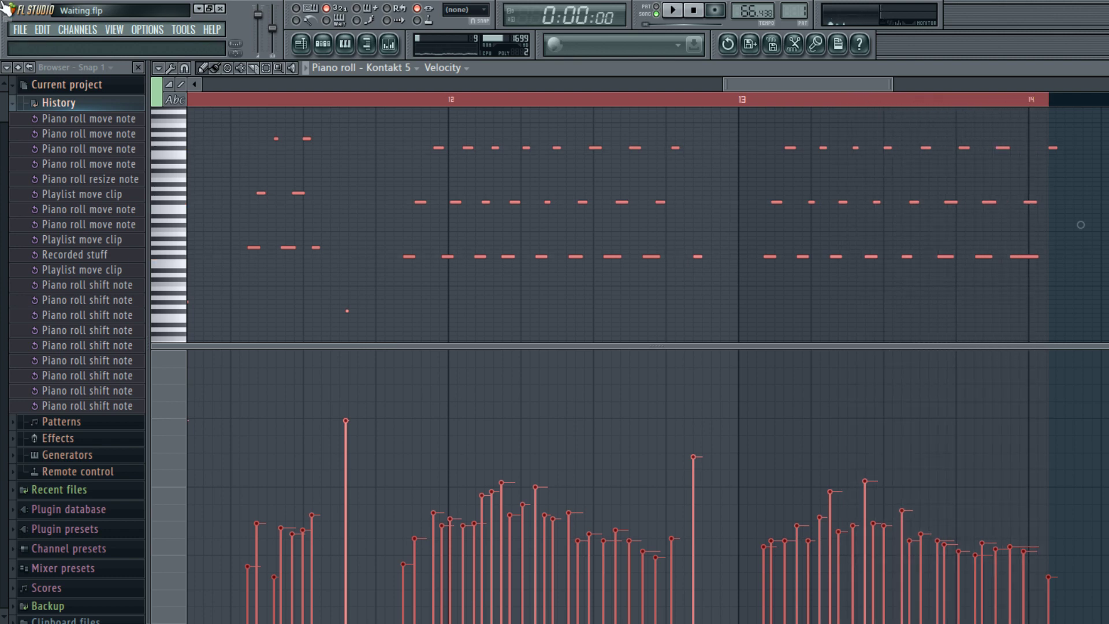
- Play the arrangement from the start in the playlist to review the recorded accompaniment, and check the Pattern 1 channels
left_click(368, 46)
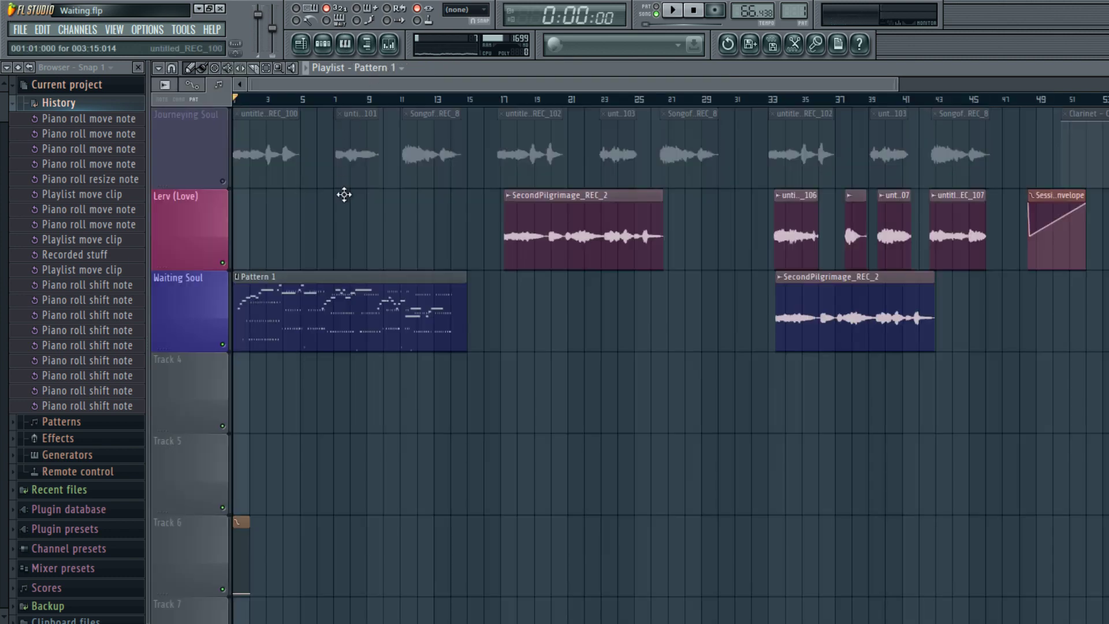
key("space")
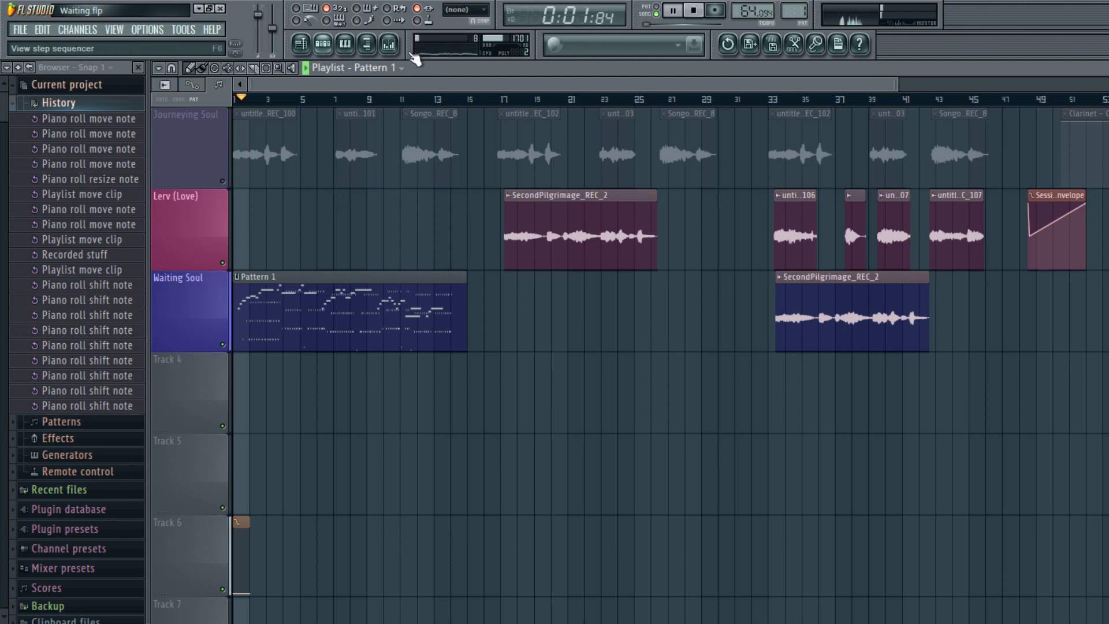
left_click(323, 43)
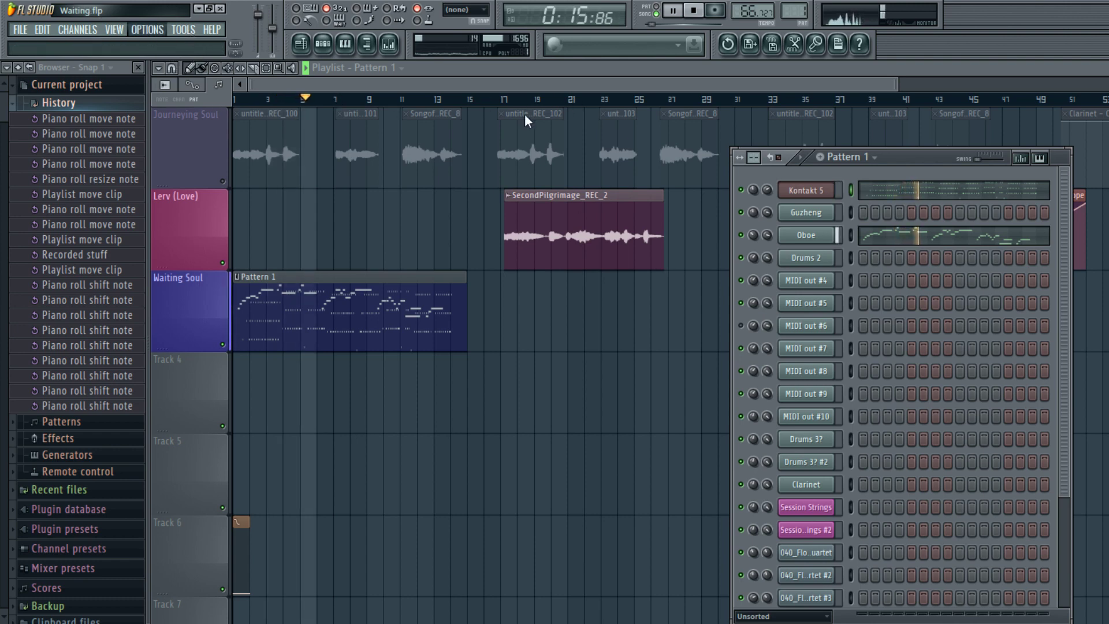
key("F6")
key("space")
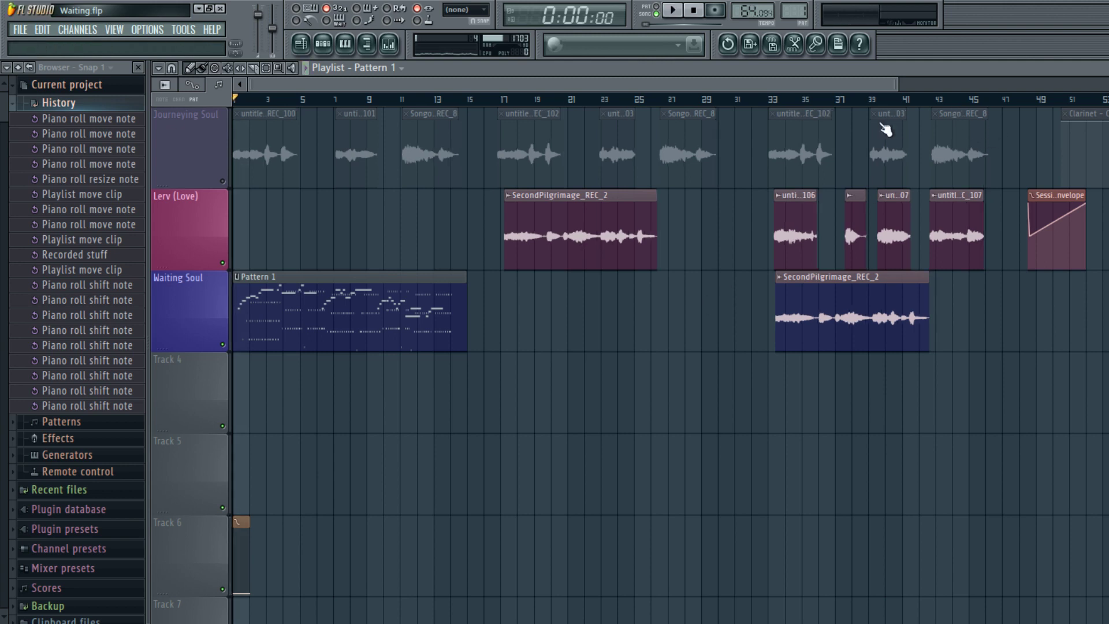
key("space")
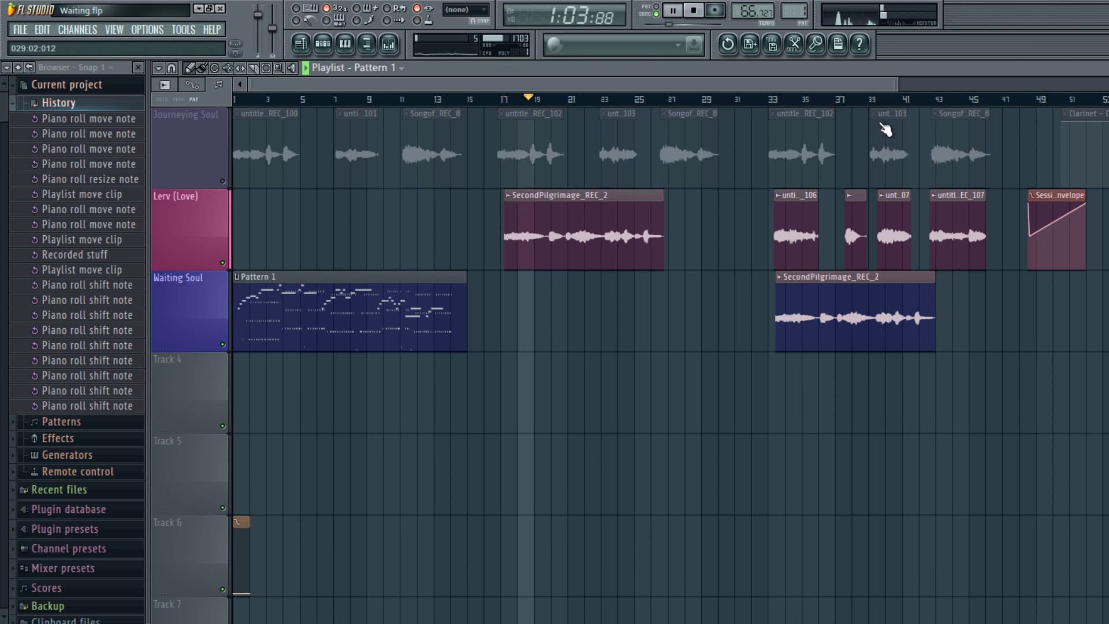
- Replay the opening passage from bar 1 to about bar 13, viewing the Pattern 1 channel list while listening
key("space")
key("space")
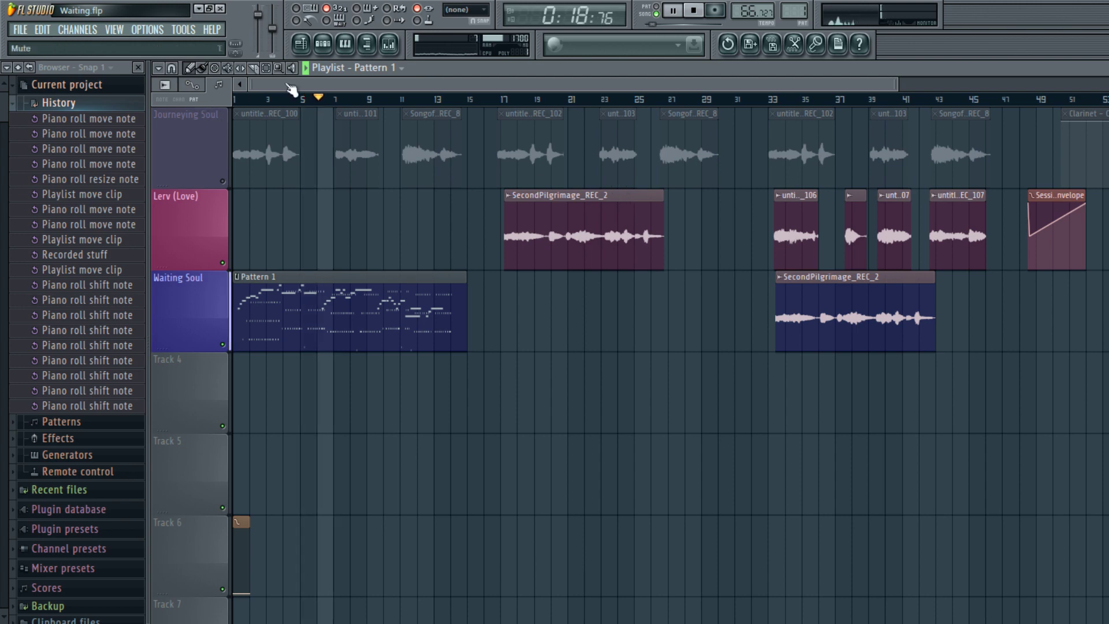
left_click(323, 43)
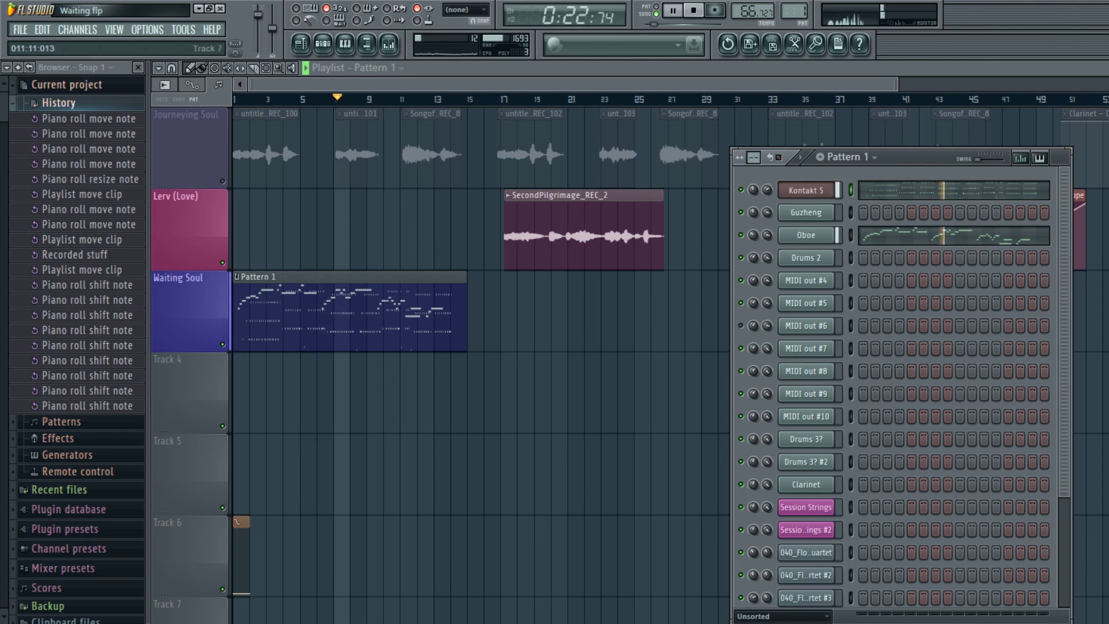
key("F6")
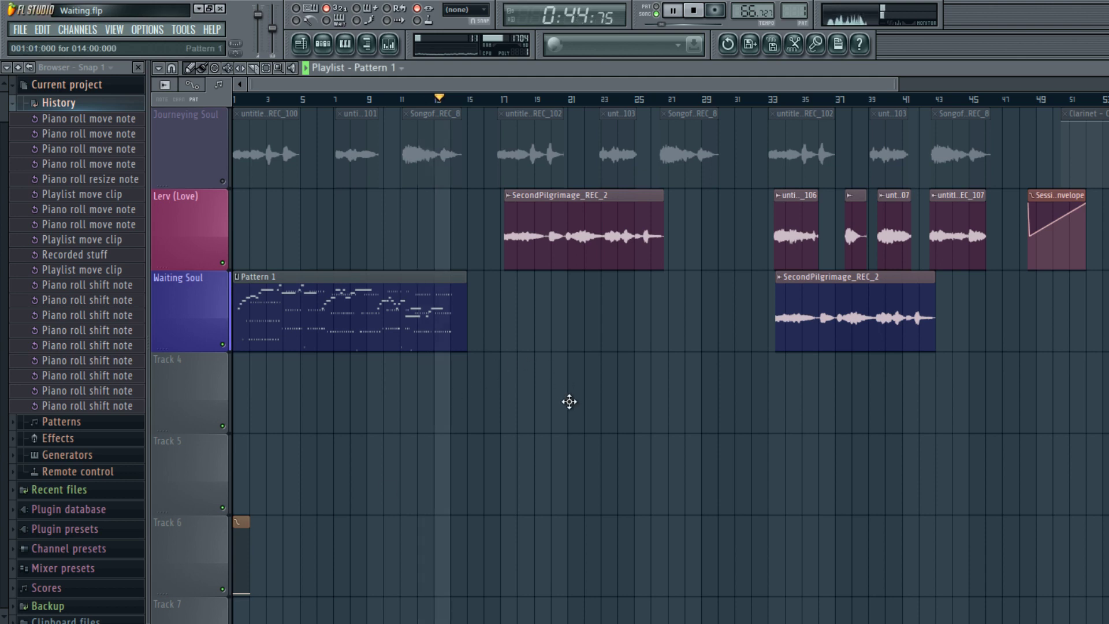
key("space")
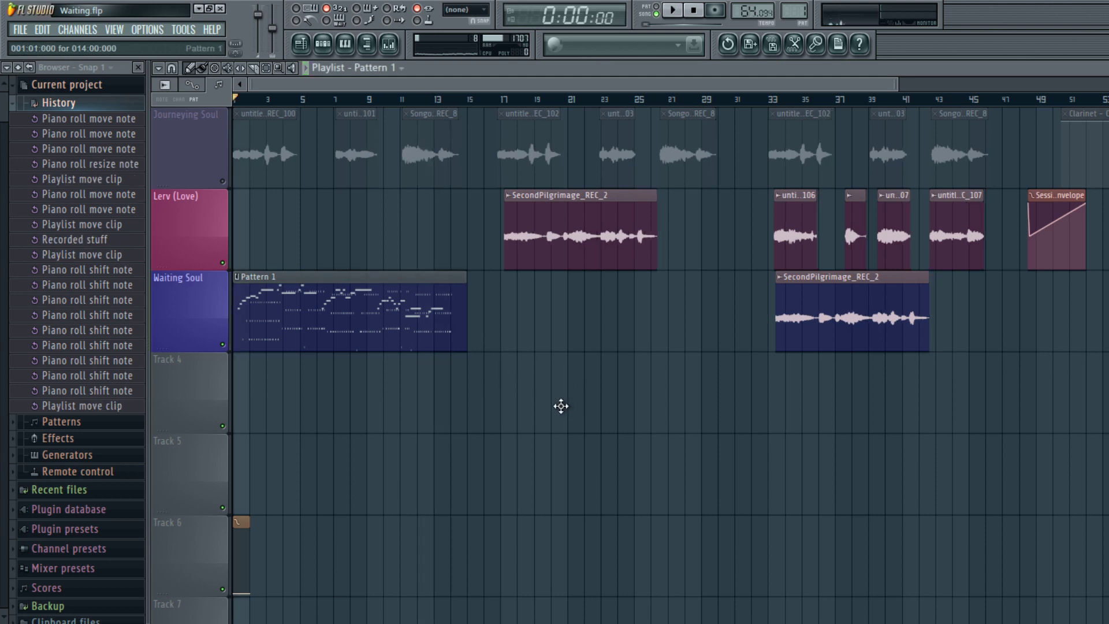
- Try placing a Pattern 2 copy of Pattern 1 on Track 4 at bar 14, and undo it
left_click(561, 406)
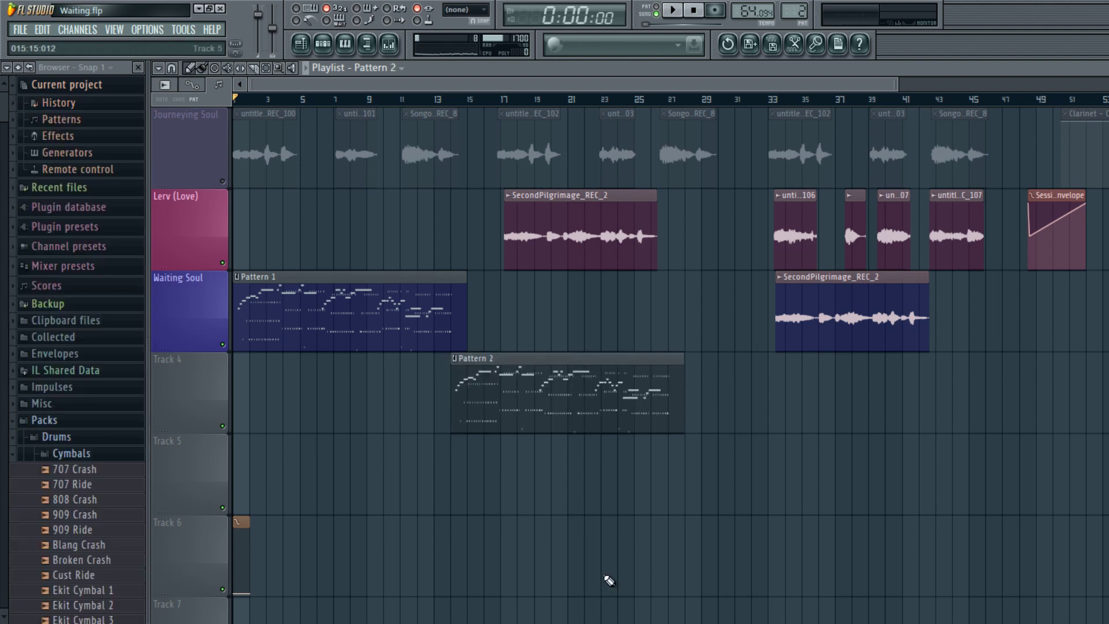
key("ctrl+z")
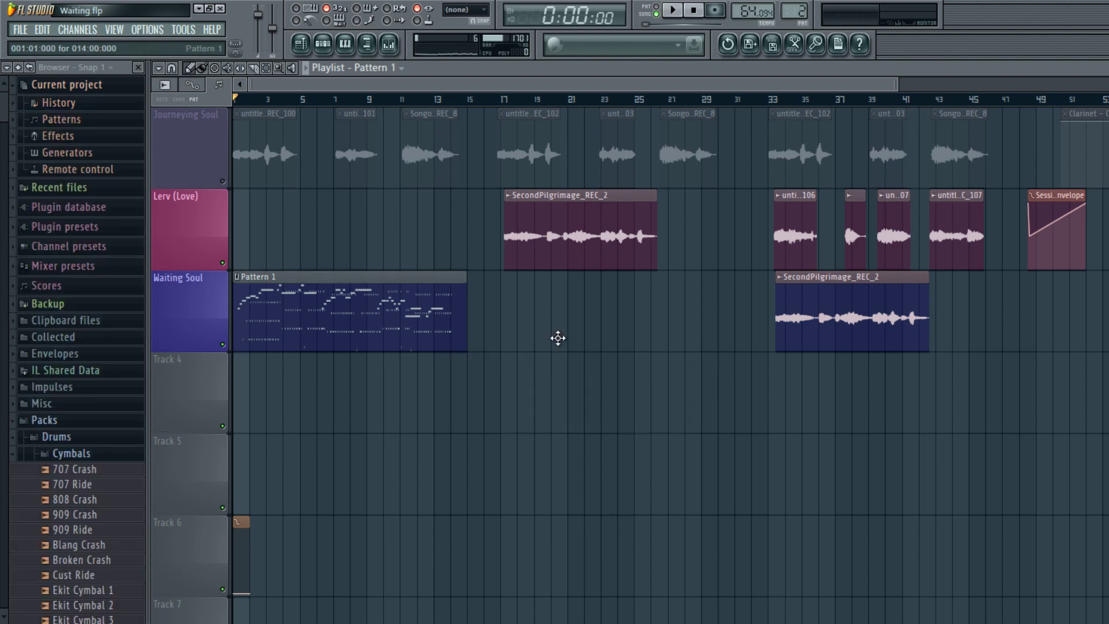
- Clone the Oboe channel in Pattern 1 and replace the copy with DSK Asian DreamZ using the Pipa instrument
left_click(323, 43)
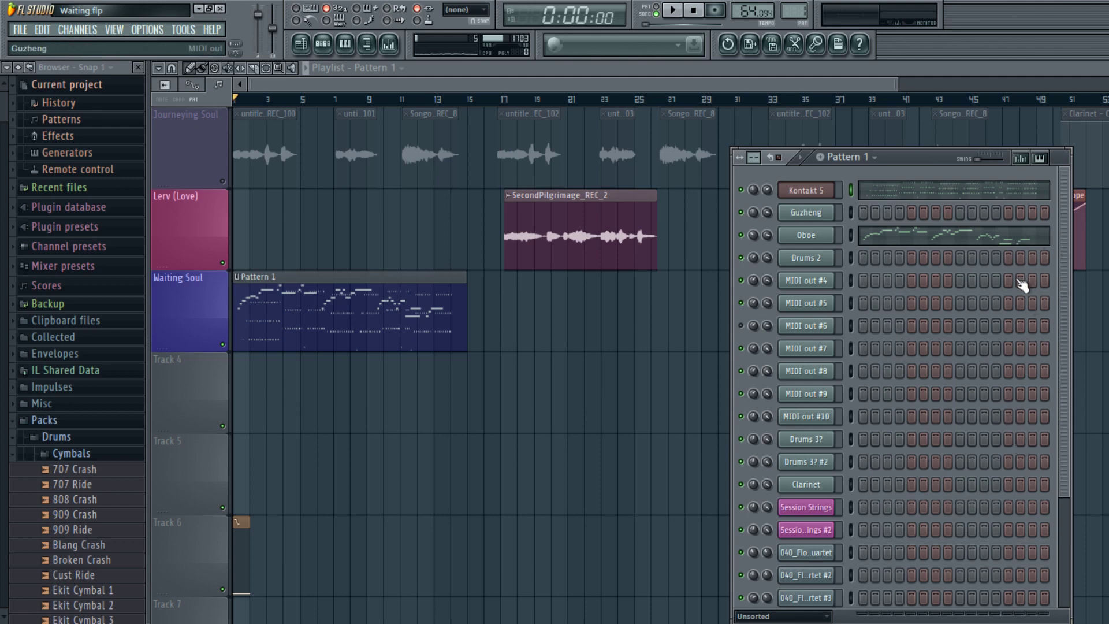
key("Down")
key("Down")
key("alt+c")
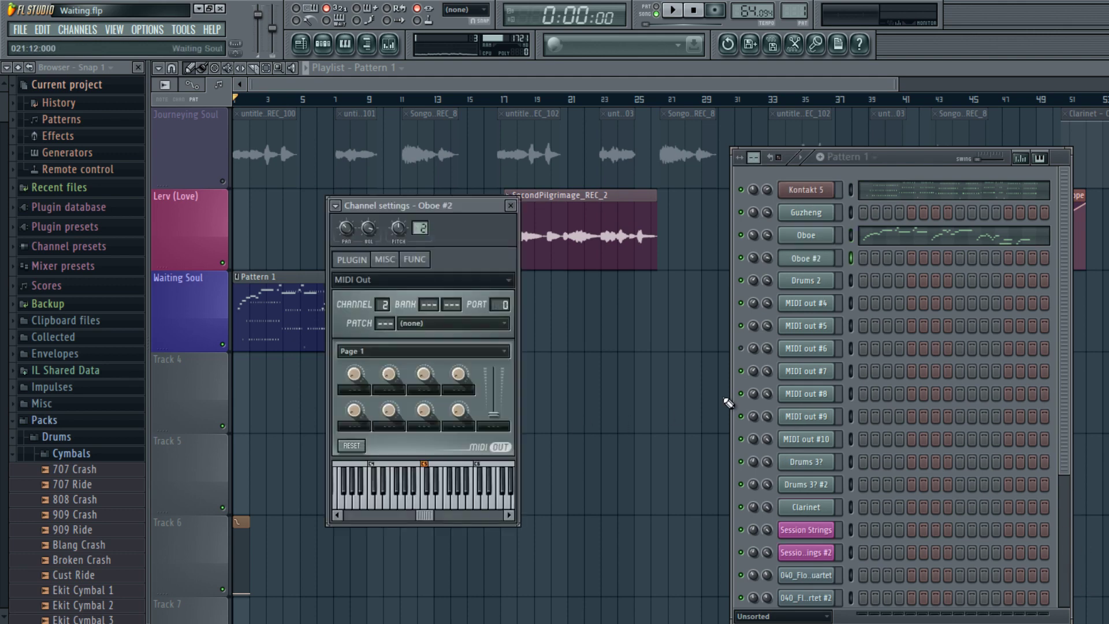
left_click(1010, 339)
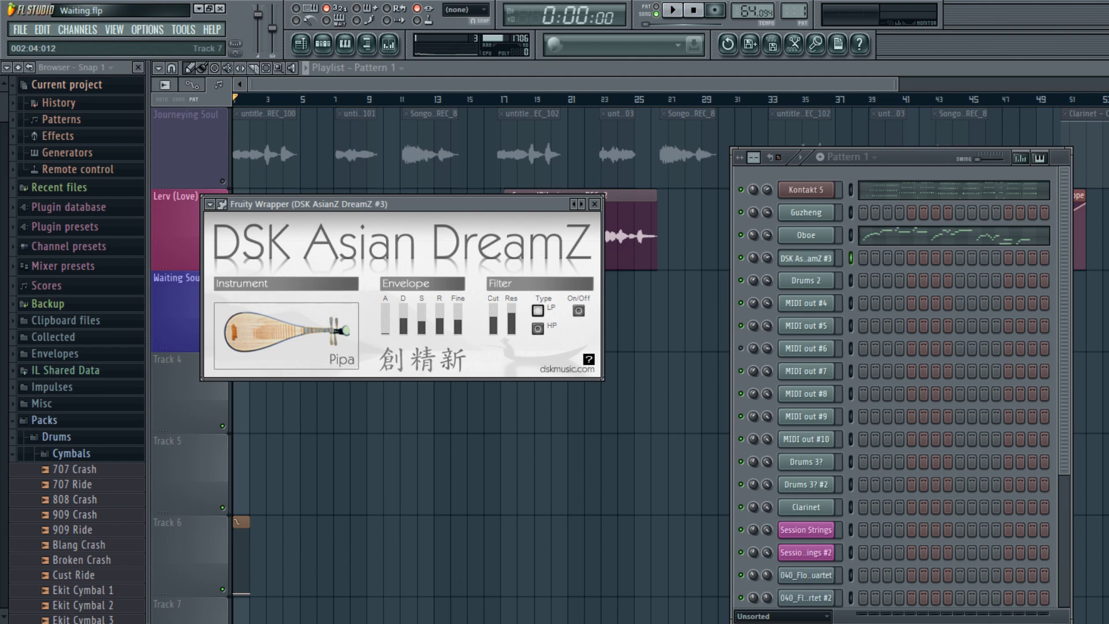
- Add a second DSK Asian DreamZ channel with the Pipa tremolo instrument, and name the two channels Pipa and Pipa Tremolo
key("space")
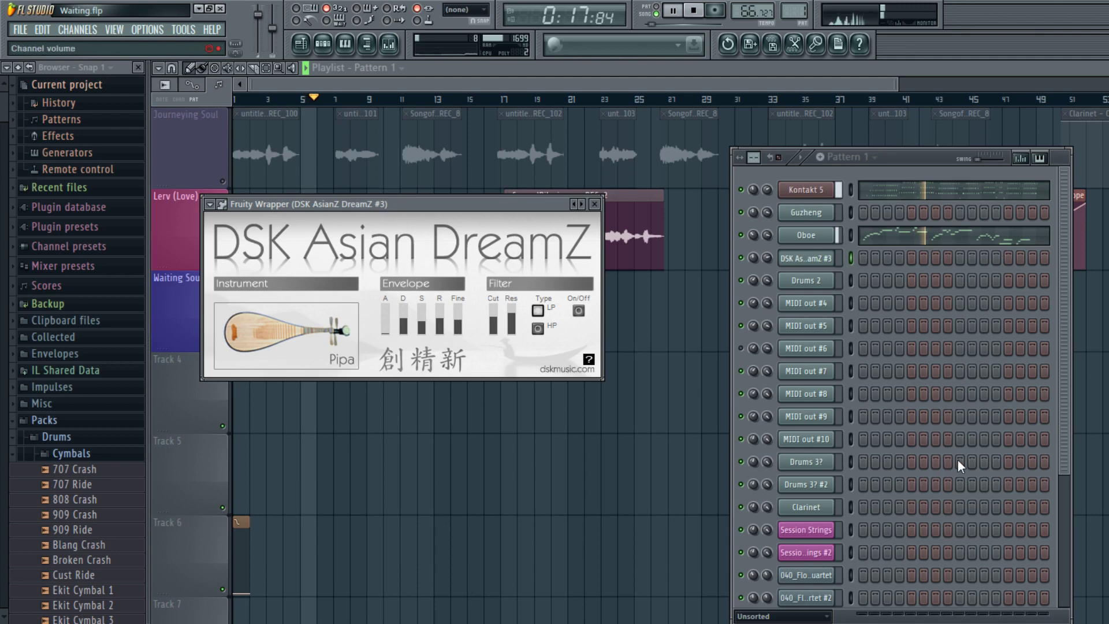
key("Escape")
left_click(805, 257)
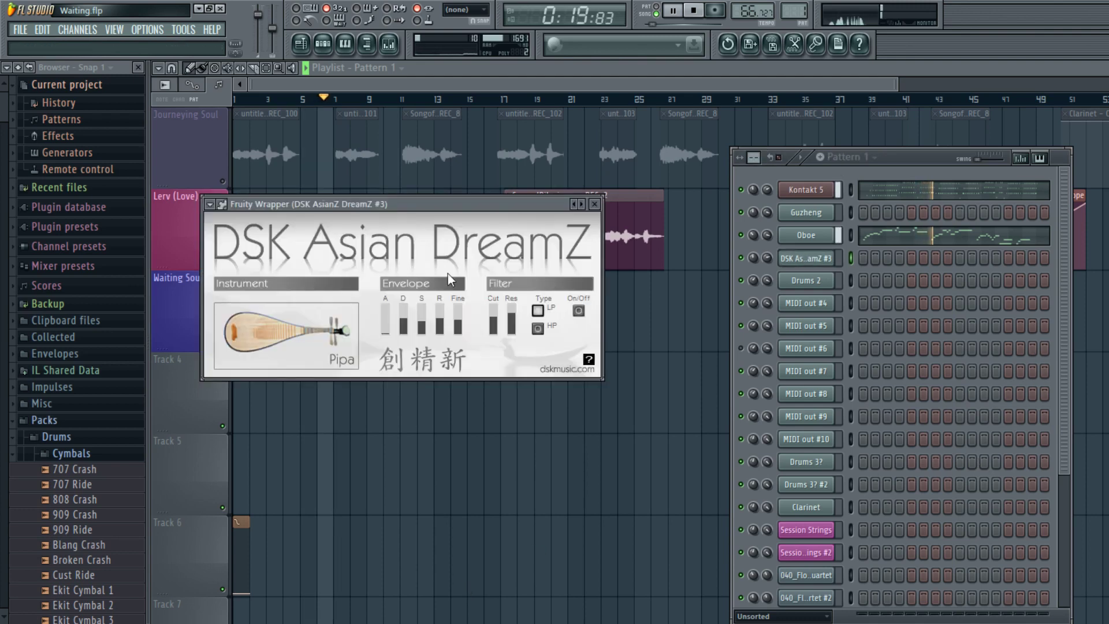
left_click(1002, 328)
key("alt+c")
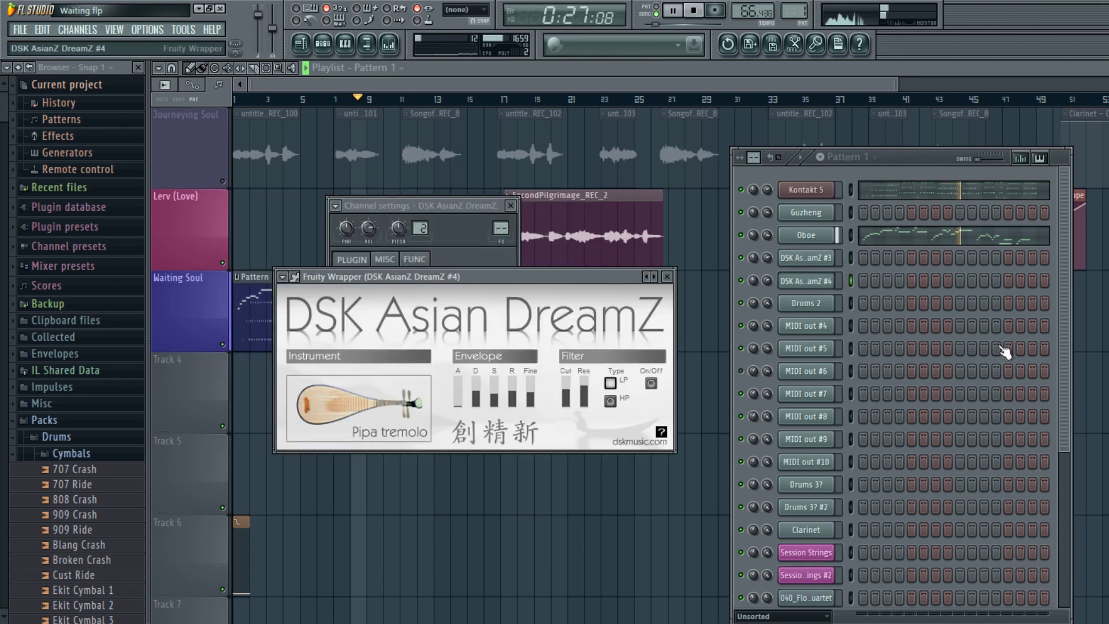
left_click(1066, 370)
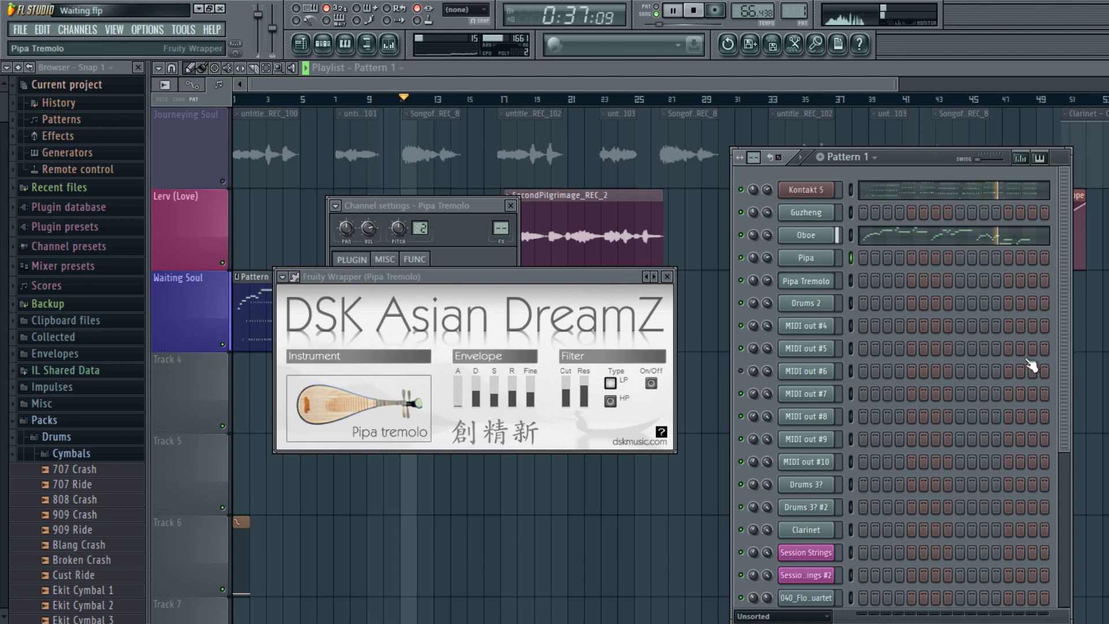
- View the empty Pipa Tremolo piano roll, and rehearse the part over the playlist from the start and from bar 11
key("Escape")
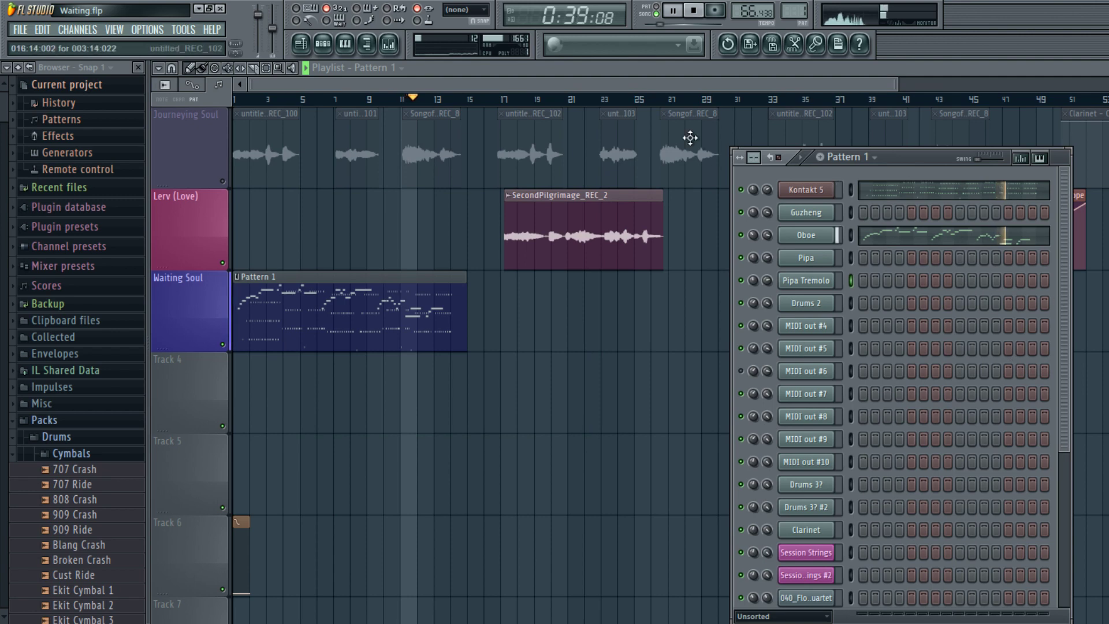
key("F7")
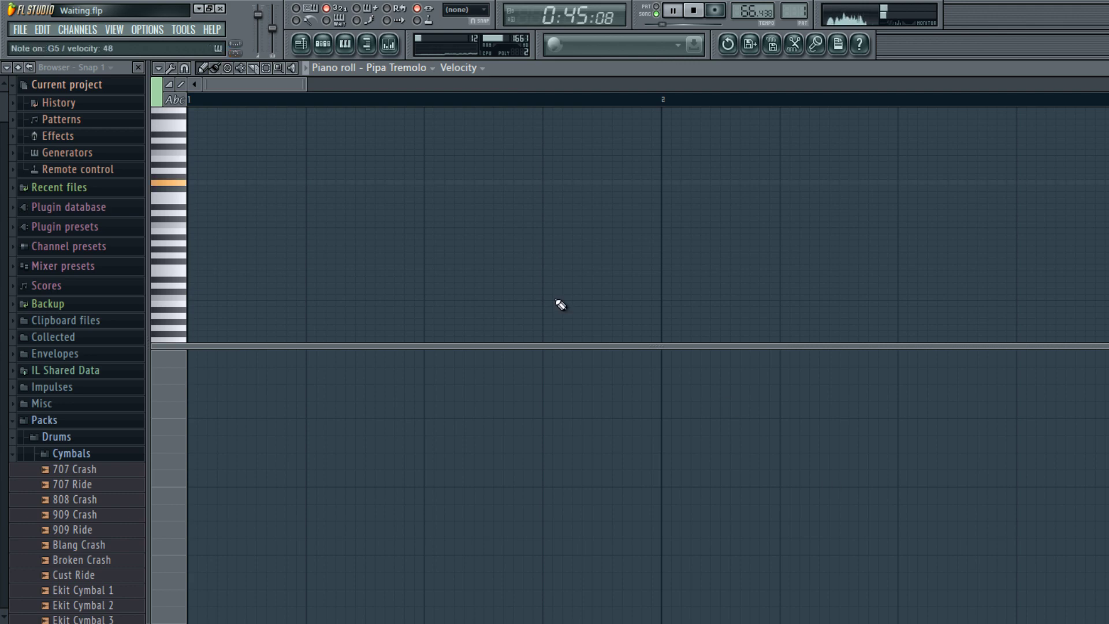
key("space")
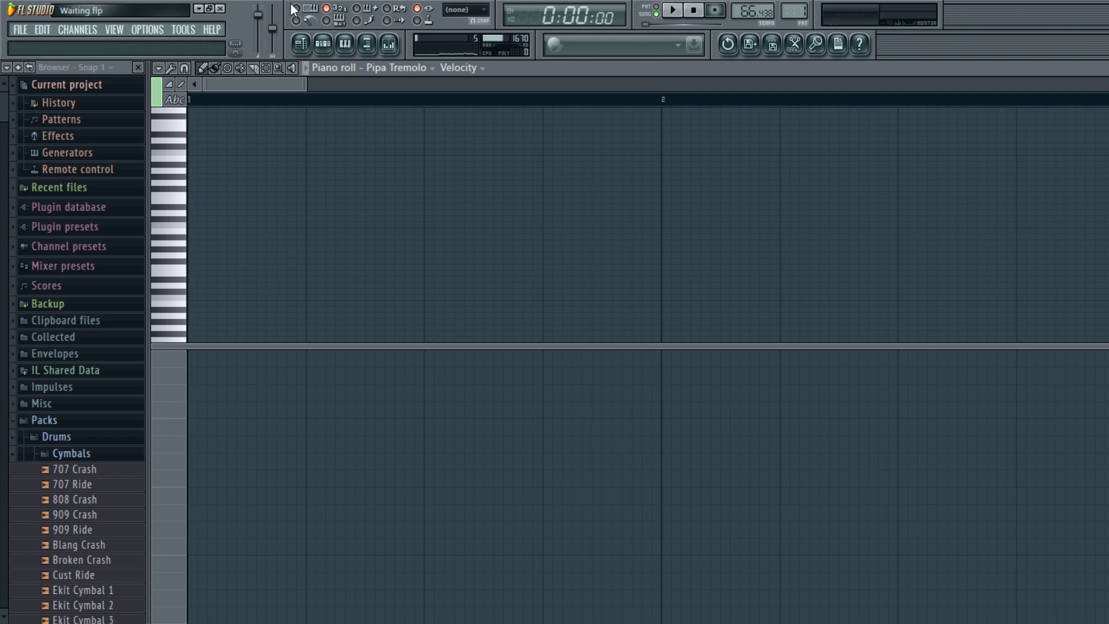
left_click(389, 44)
key("space")
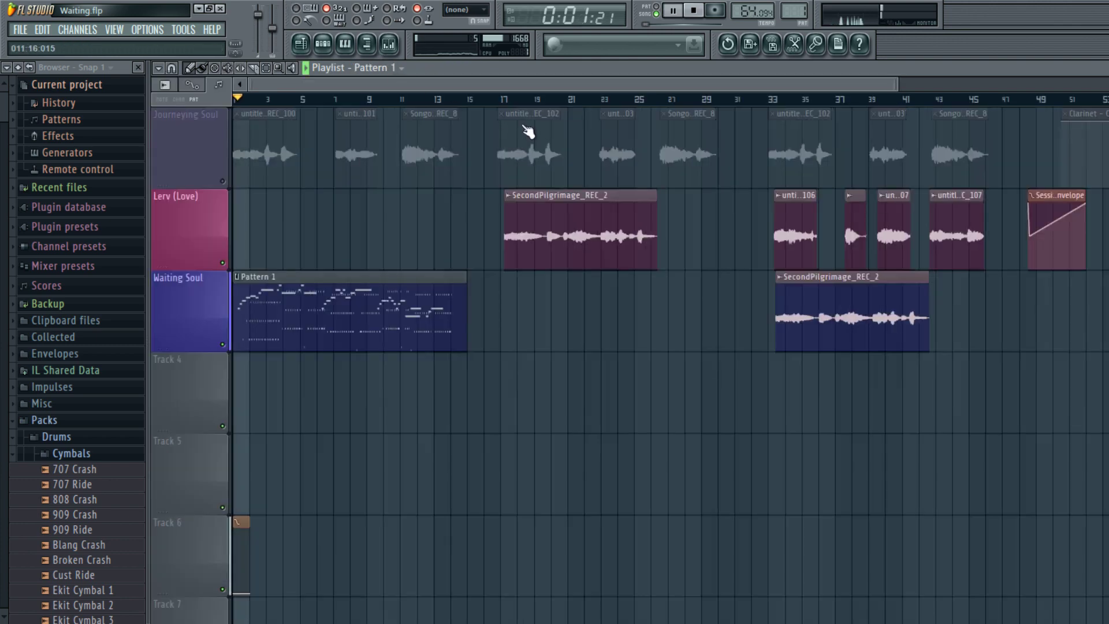
key("space")
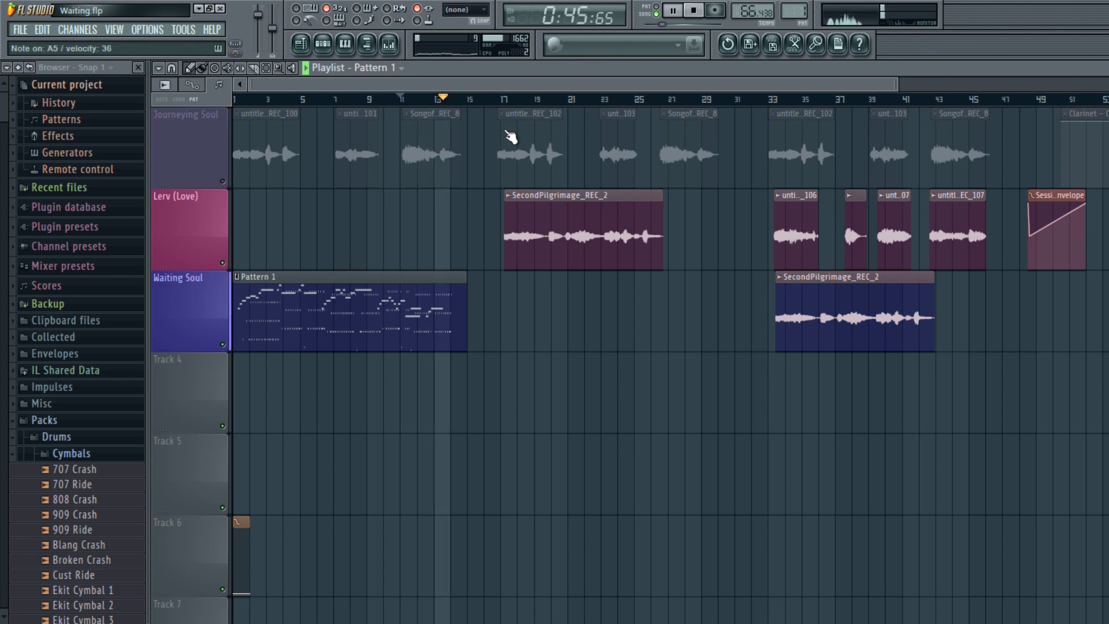
key("space")
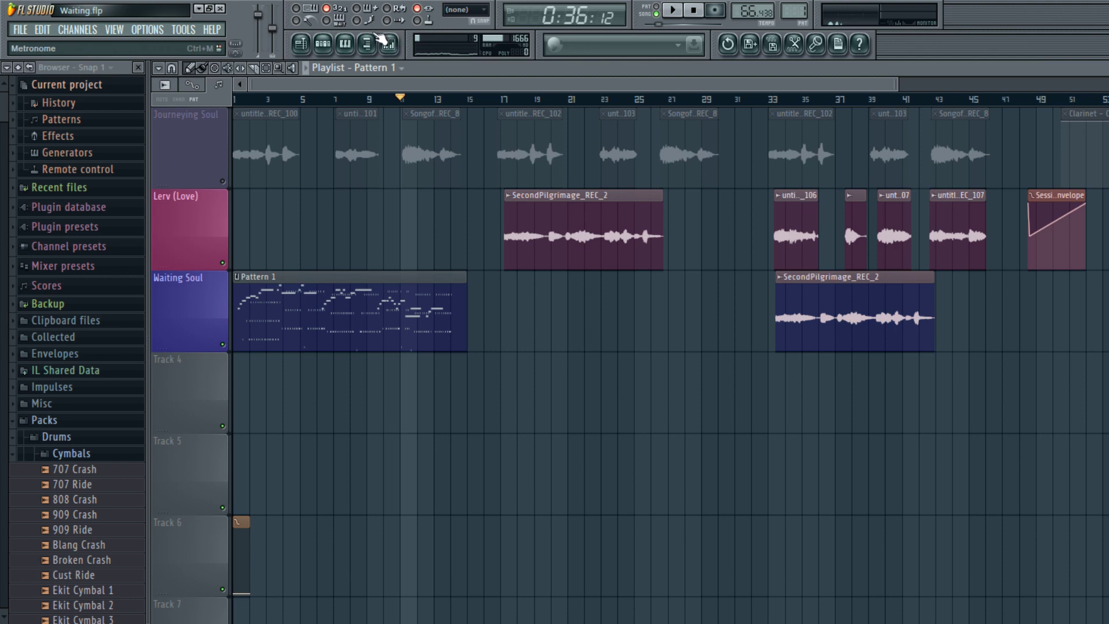
- Turn on the metronome and place an empty Pattern 18 clip on Track 4 at bar 14
key("ctrl+m")
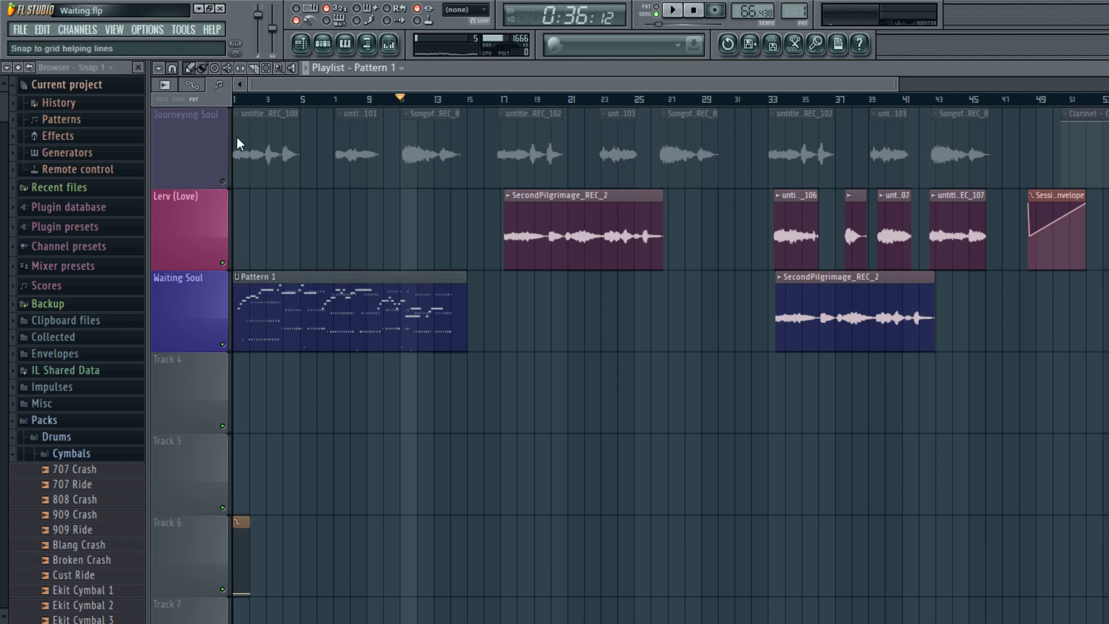
key("F6")
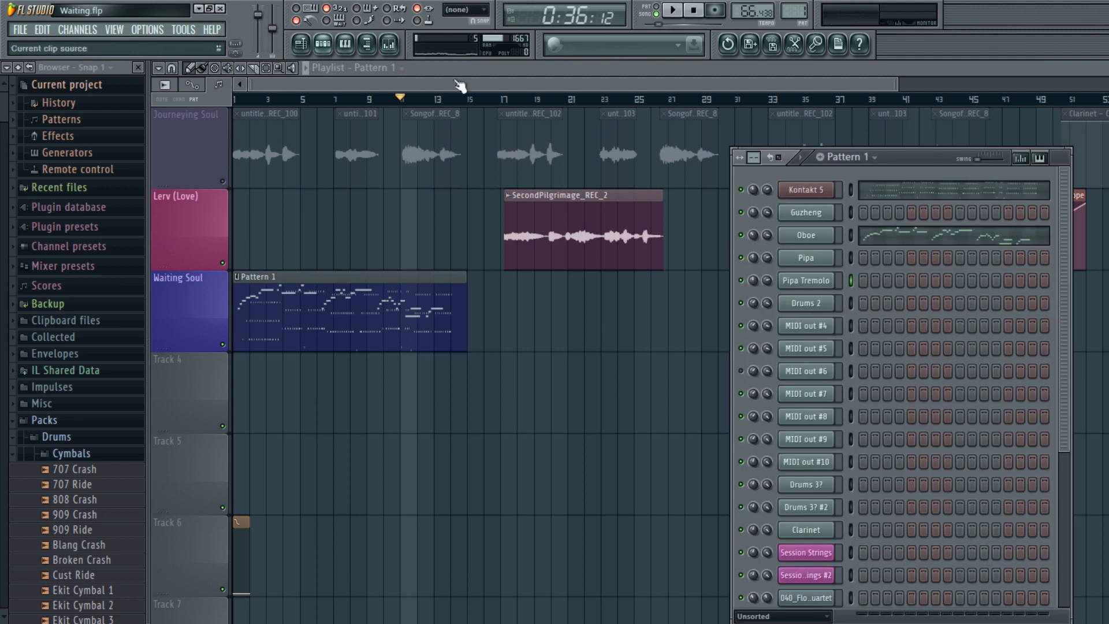
key("F4")
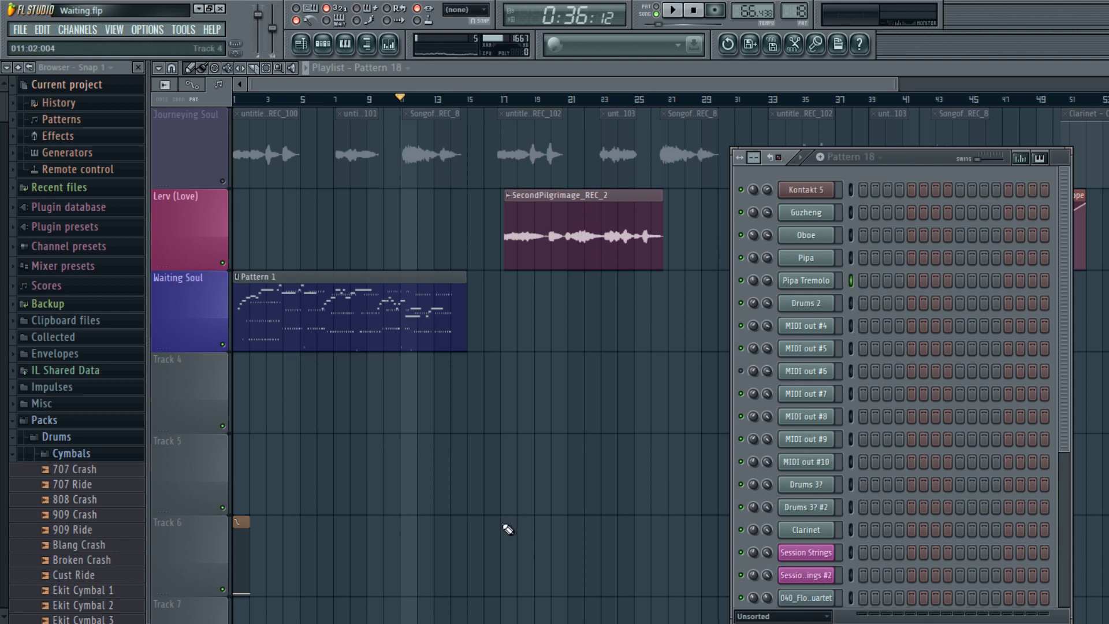
key("F6")
key("space")
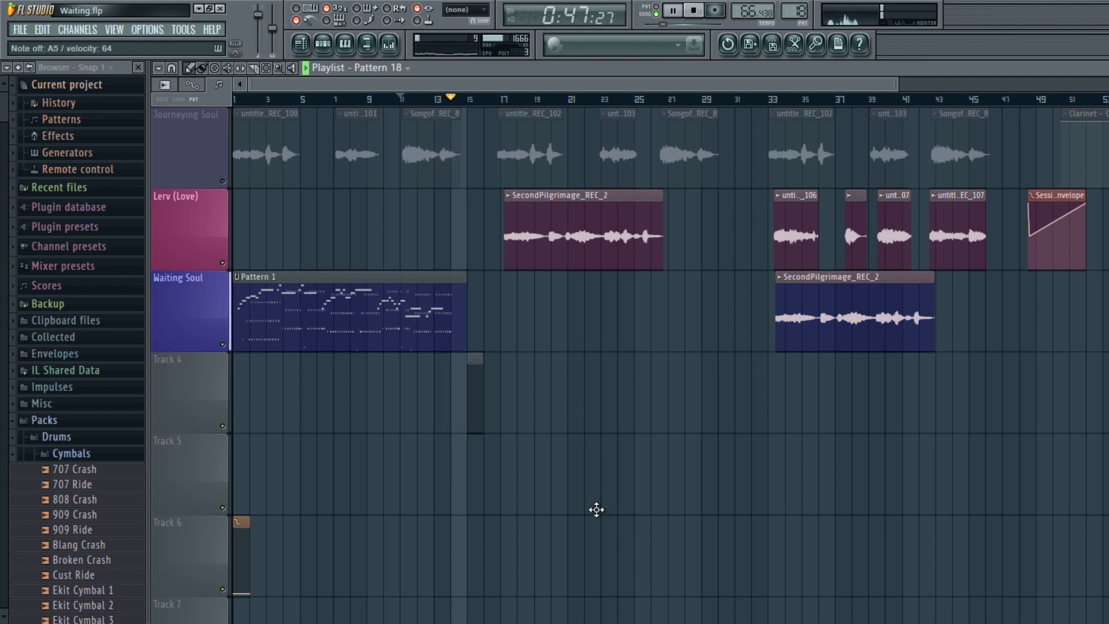
key("space")
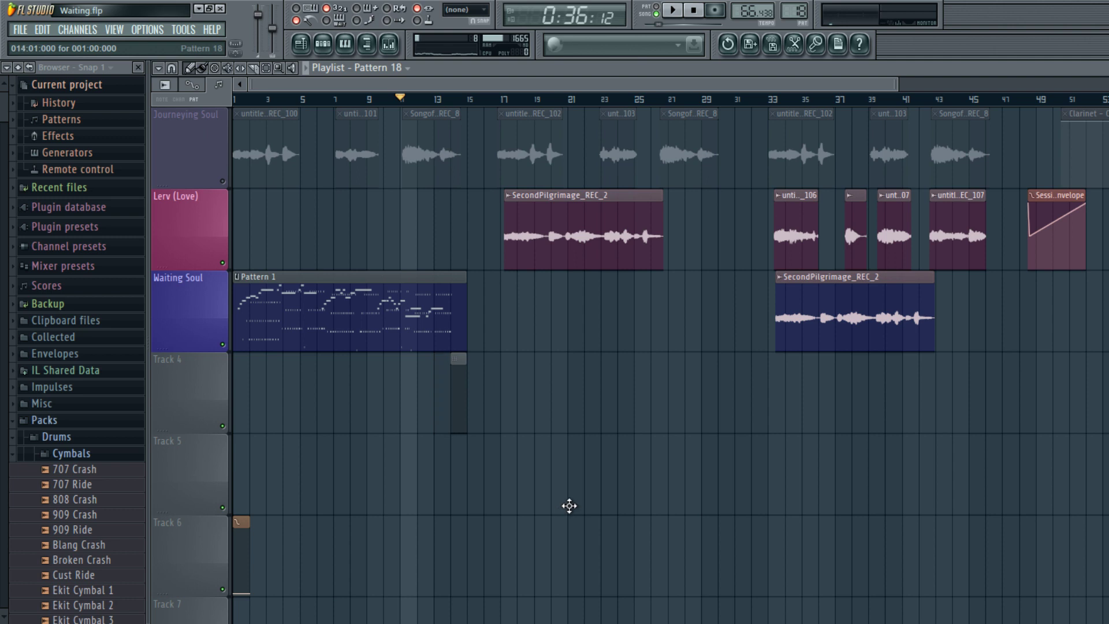
- Record a Pipa Tremolo note live into Pattern 1 around bar 13
key("r")
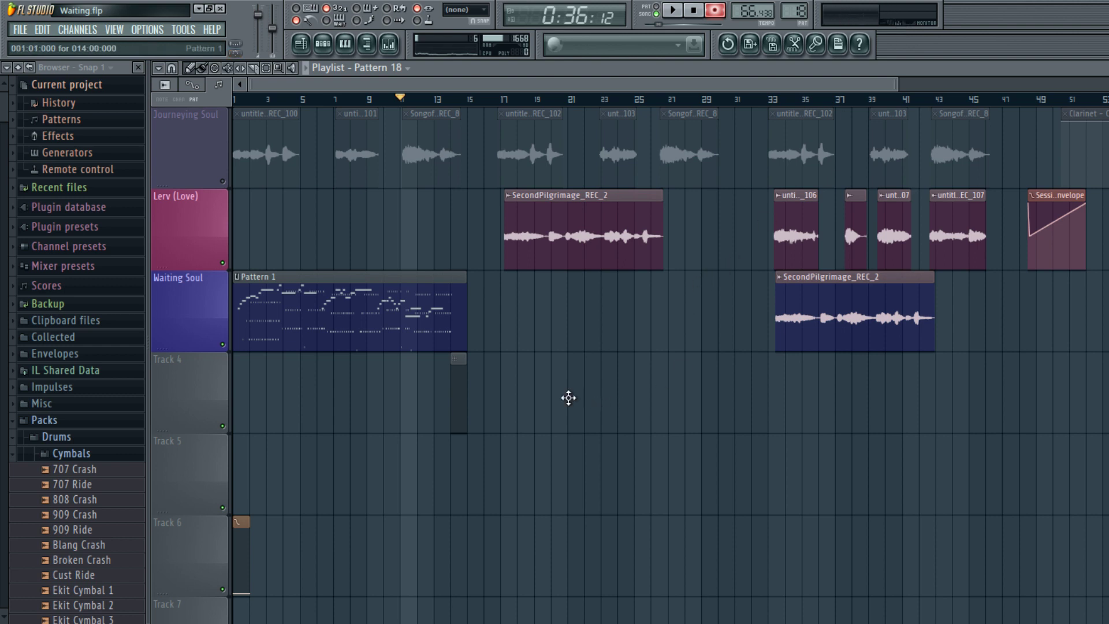
key("space")
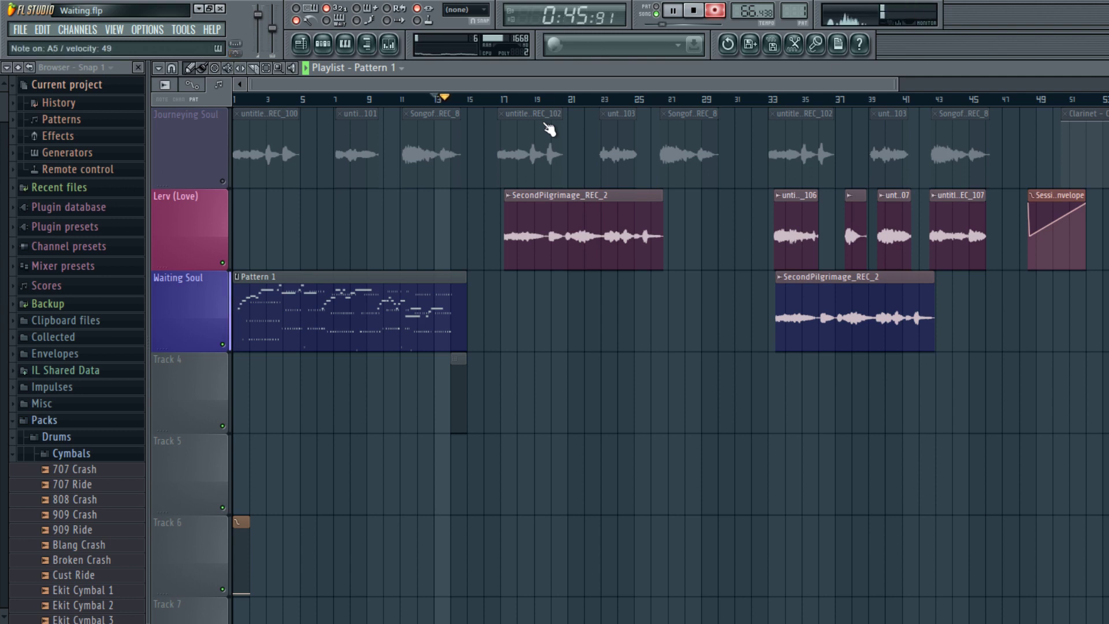
key("space")
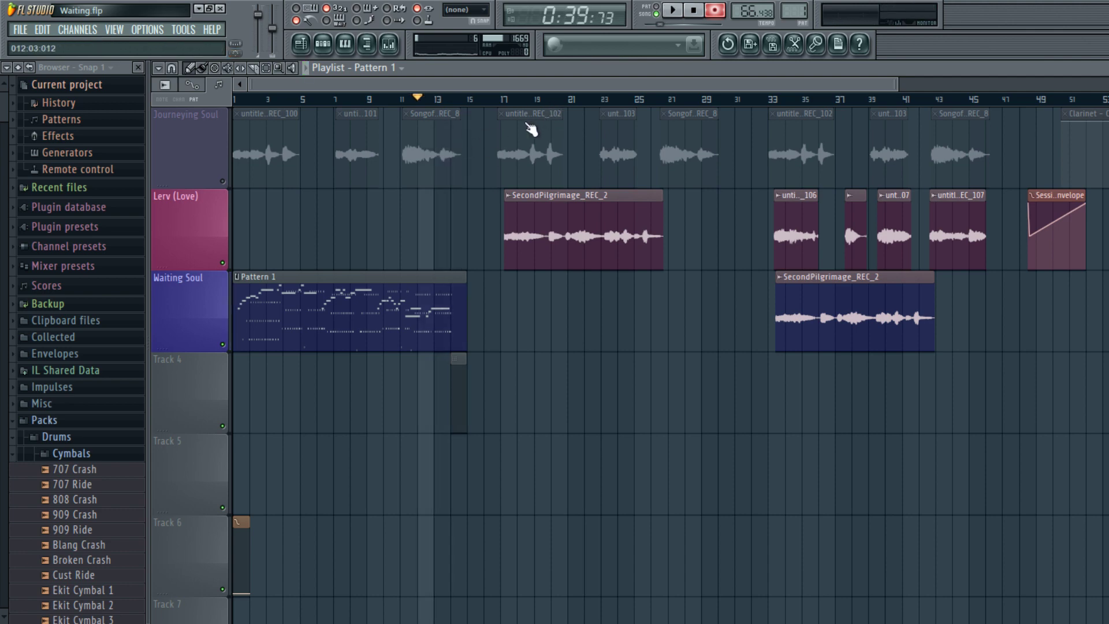
- Play back the end of Pattern 1 from about bar 12 with recording off to check the new Pipa Tremolo note
left_click(417, 99)
key("F6")
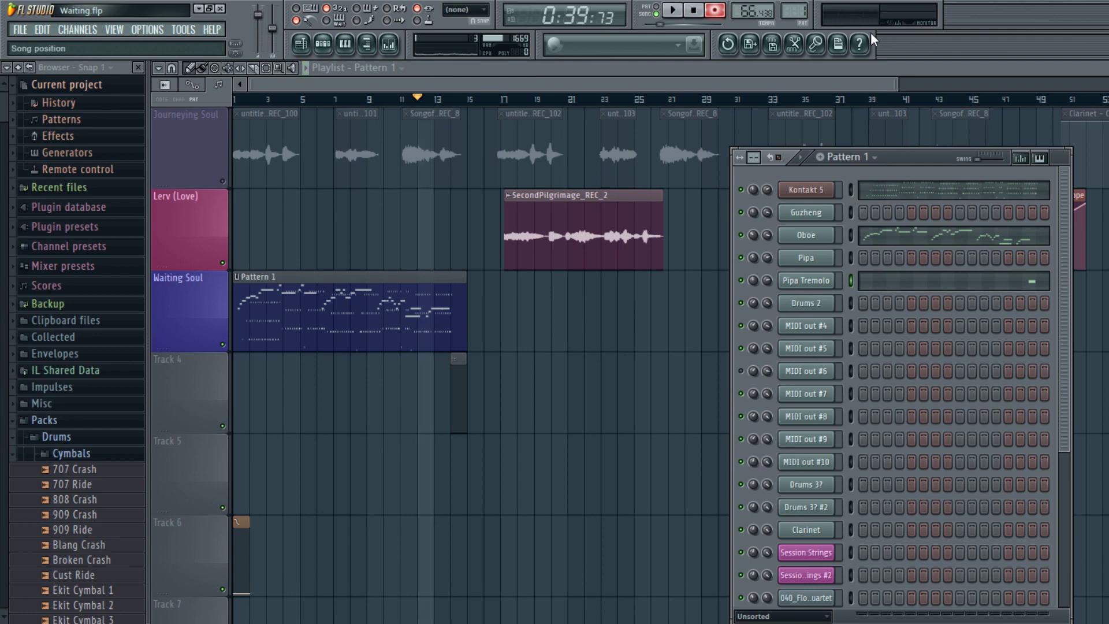
key("space")
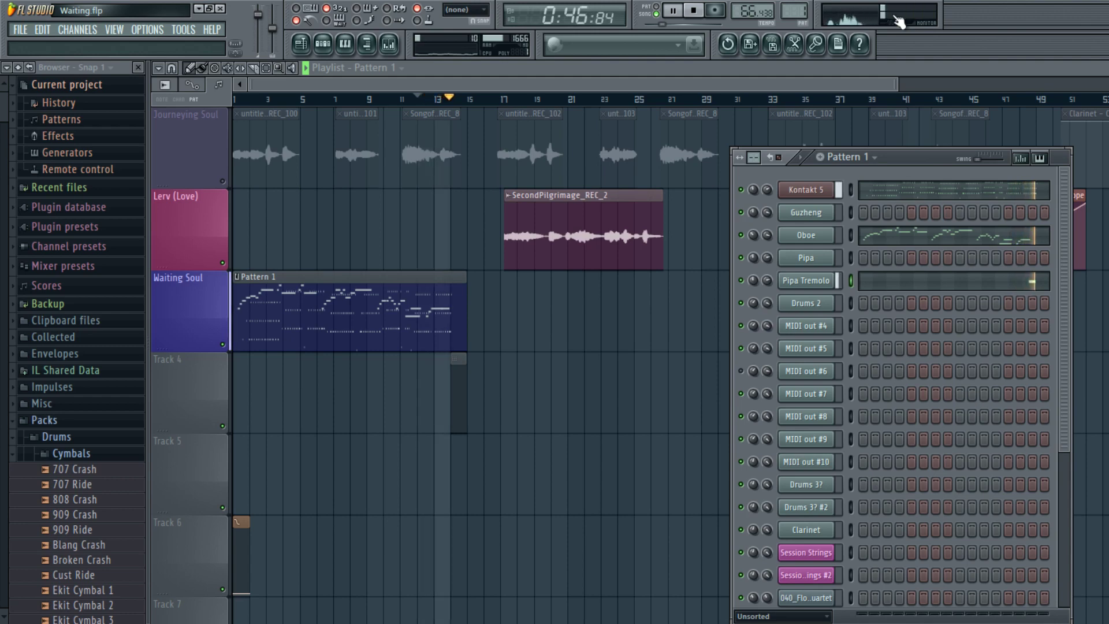
key("space")
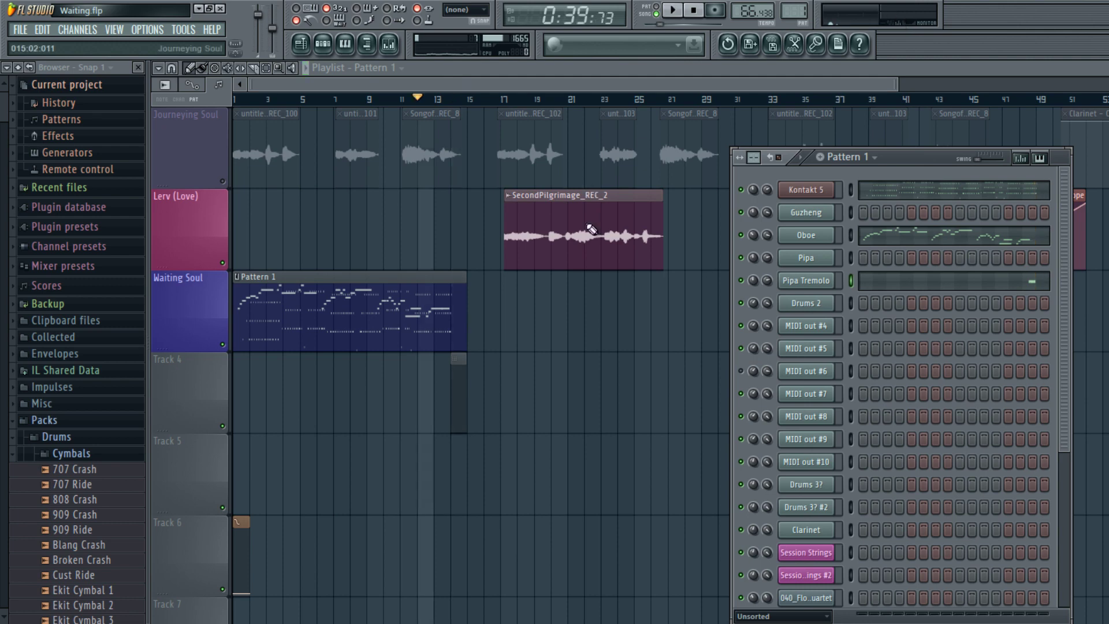
- Switch to Pattern 18 and rehearse the Pipa Tremolo part over the playlist from bar 14 onwards
key("F6")
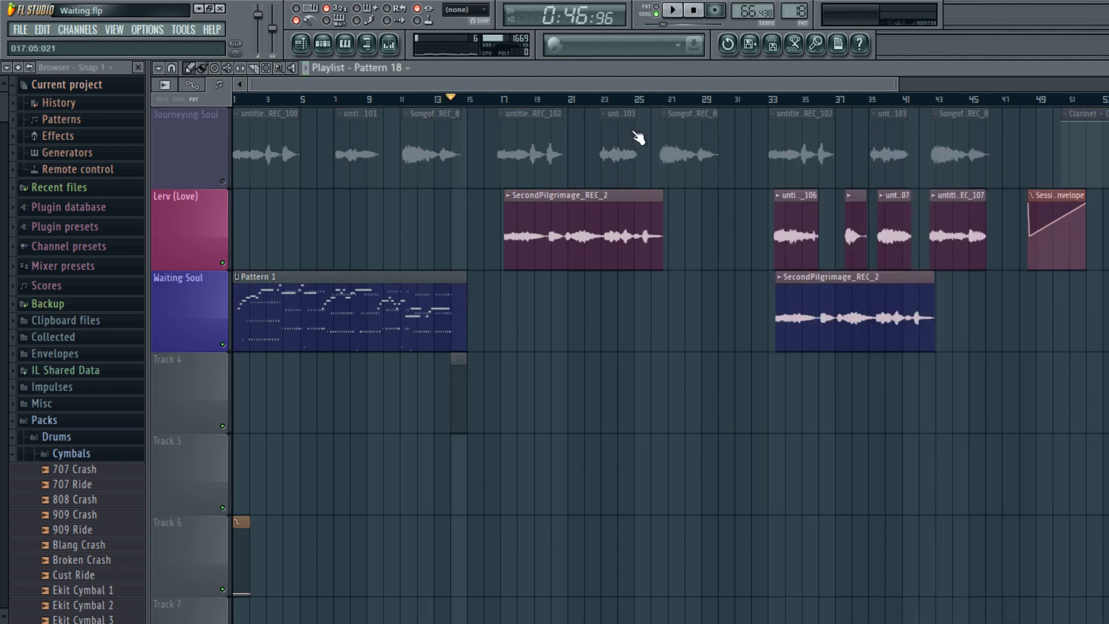
key("space")
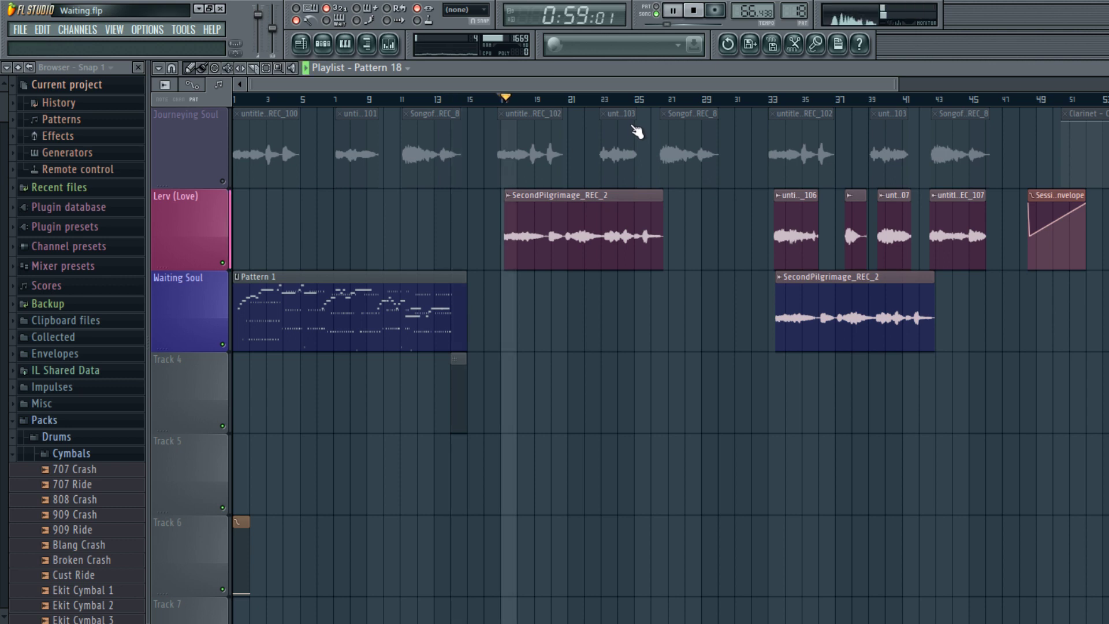
key("space")
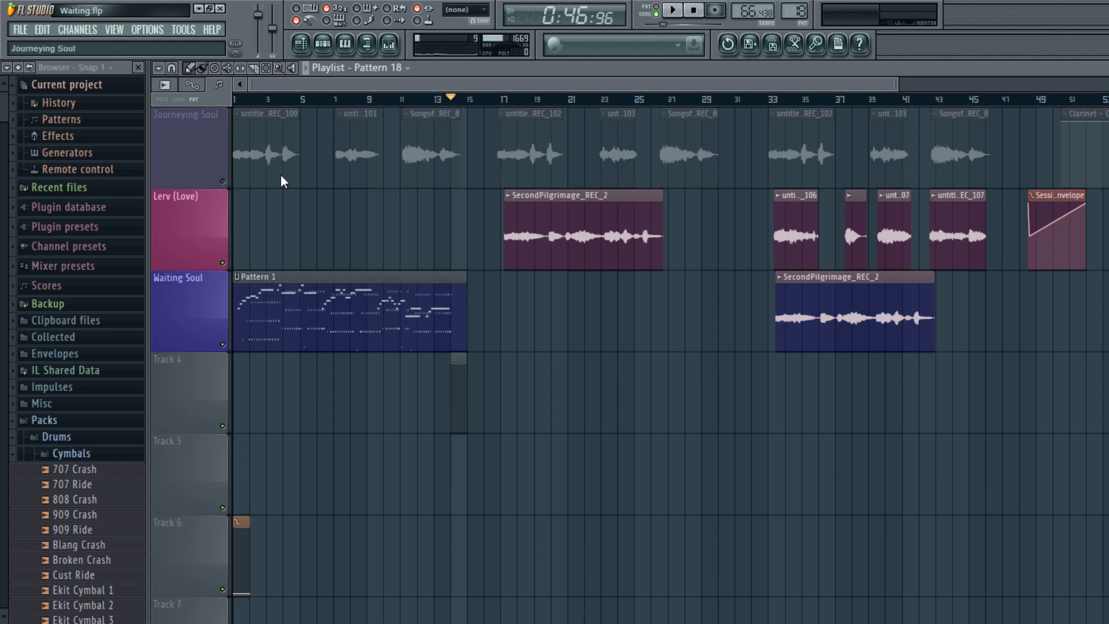
key("space")
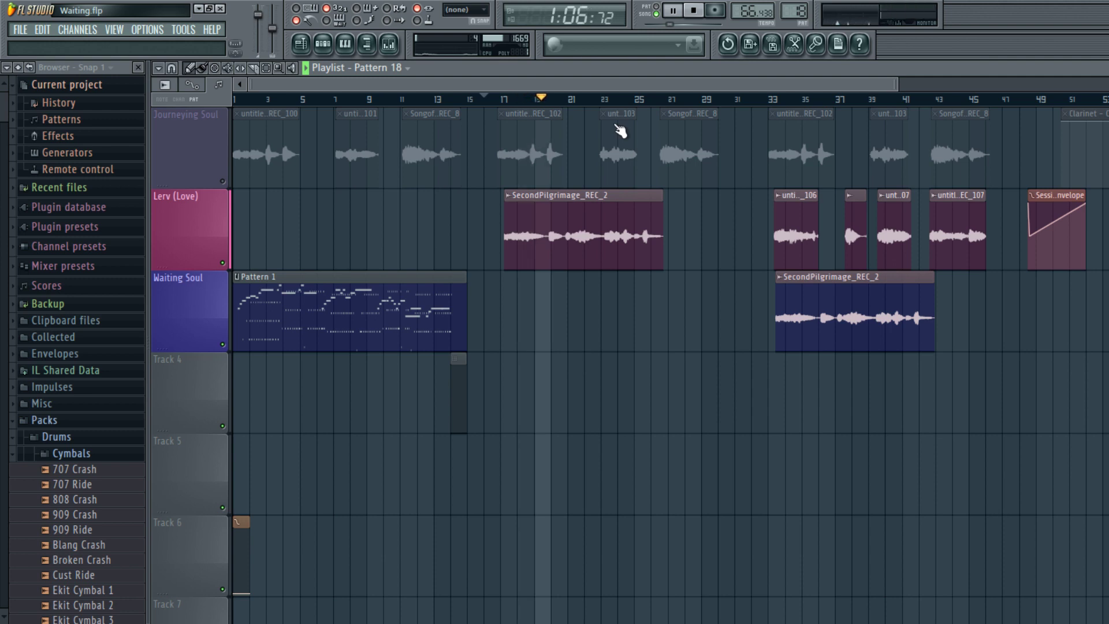
key("space")
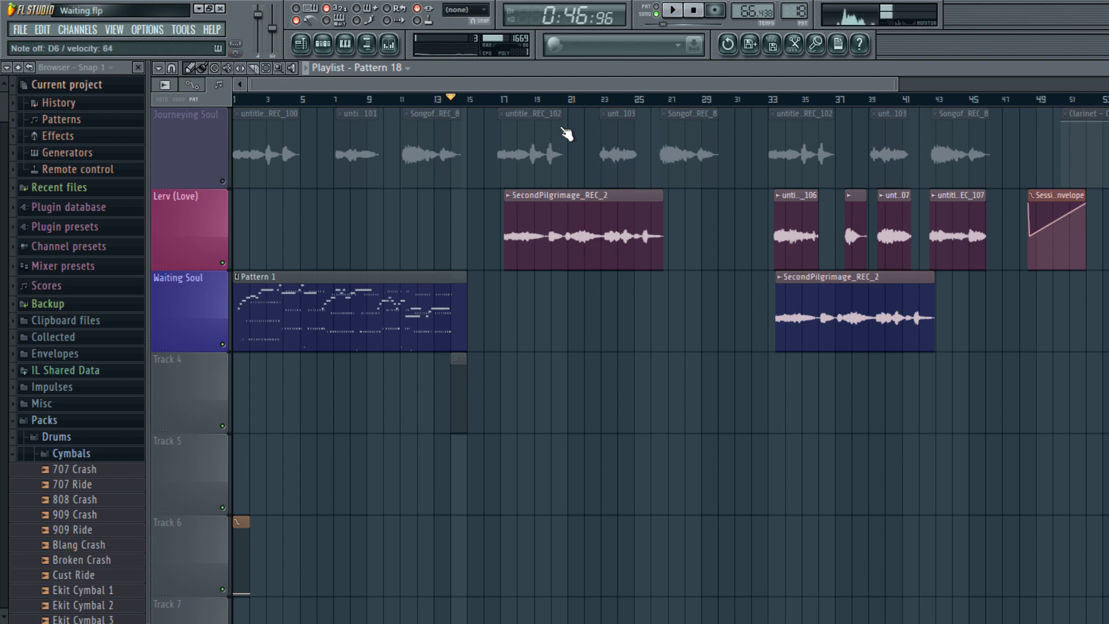
- Move the SecondPilgrimage_REC_2 clip on the Lerv (Love) track to start around bar 14, above the Pattern 18 clip
key("space")
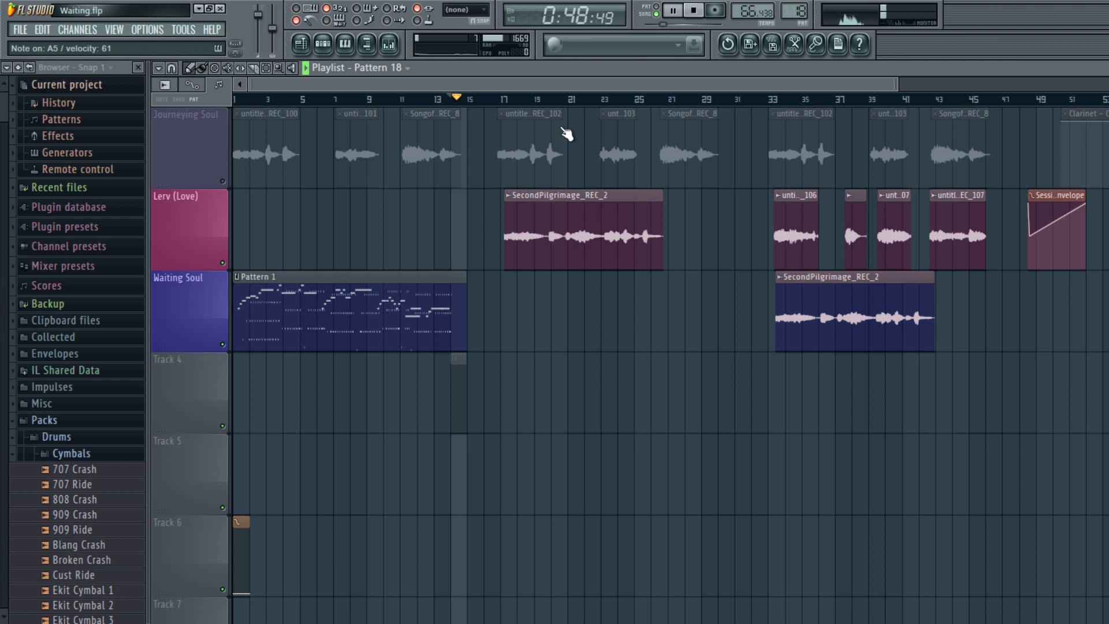
key("space")
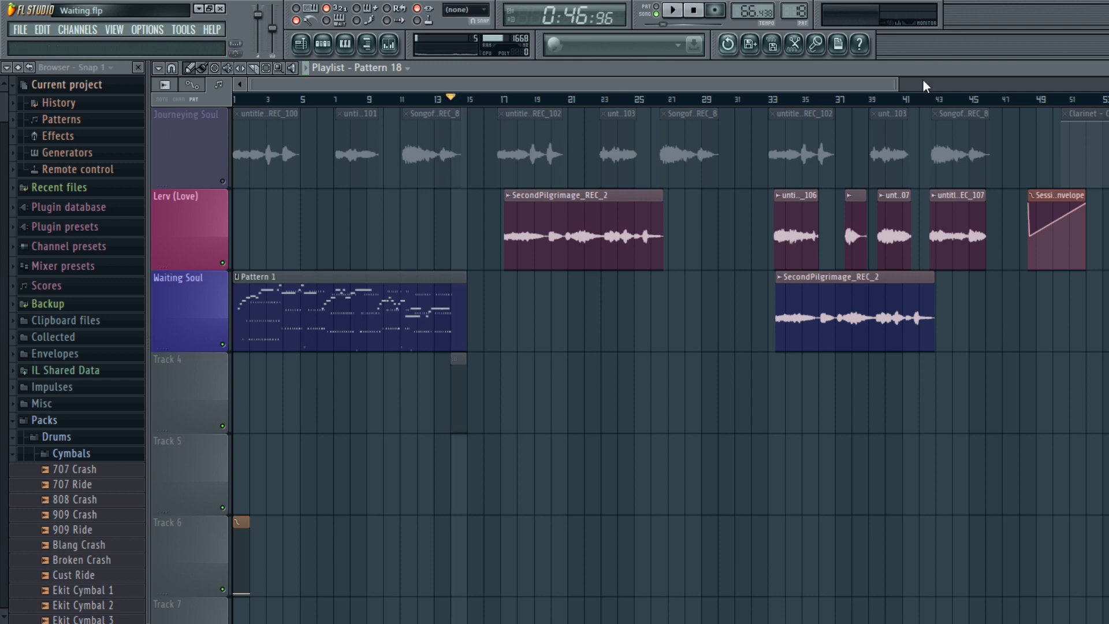
left_click_drag(658, 242, 624, 246)
left_click_drag(720, 249, 698, 245)
- Rehearse the Pipa Tremolo part from bar 14 against the moved SecondPilgrimage_REC_2 melody clip with recording off
key("space")
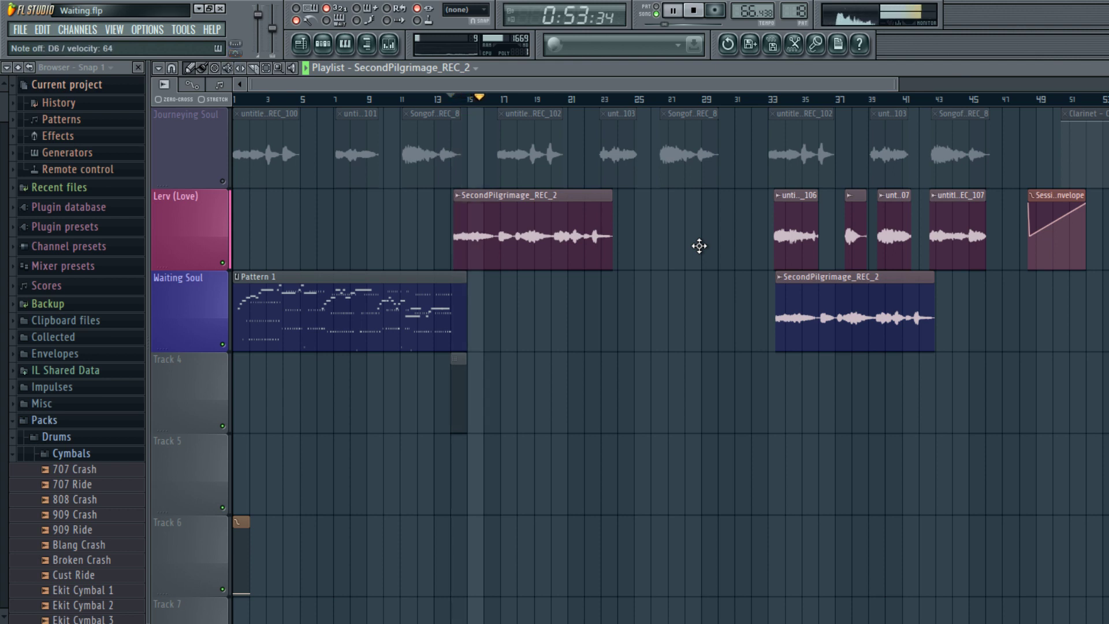
key("space")
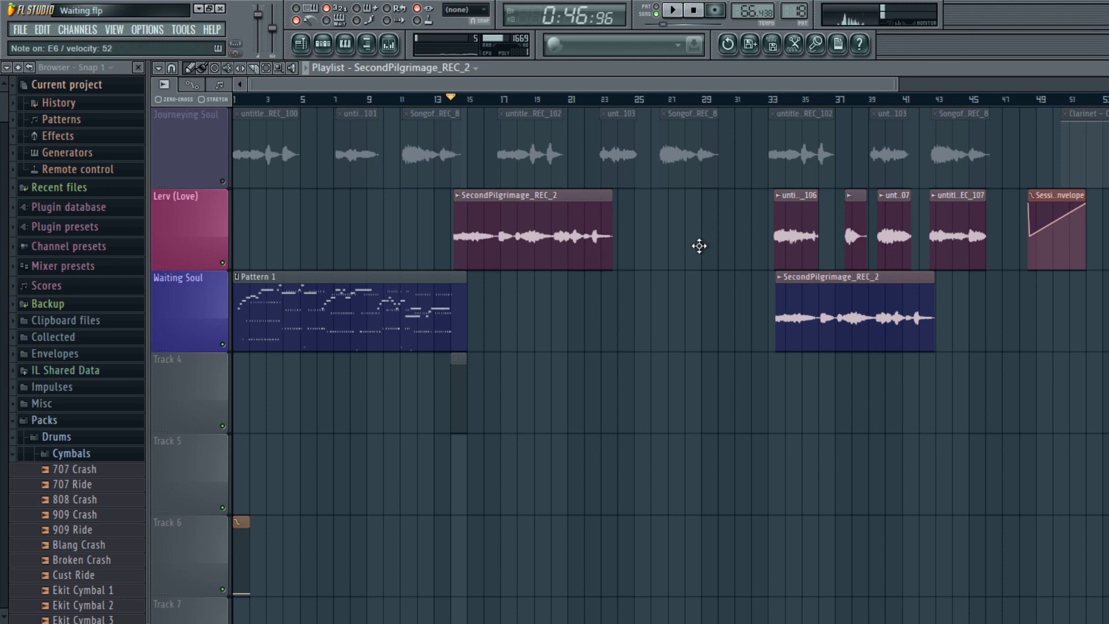
key("space")
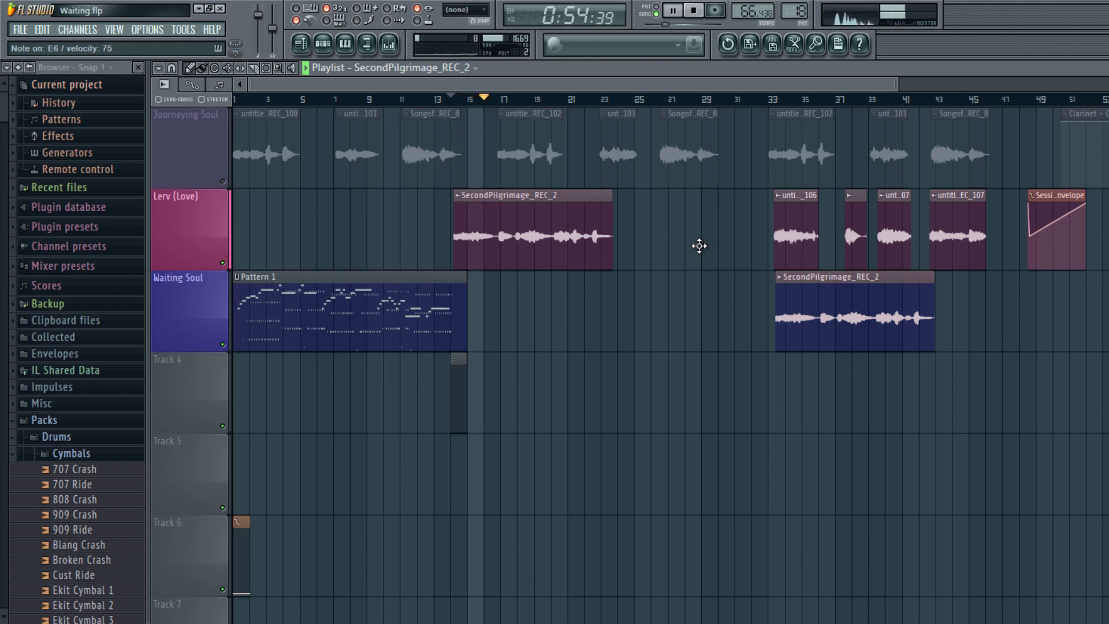
key("space")
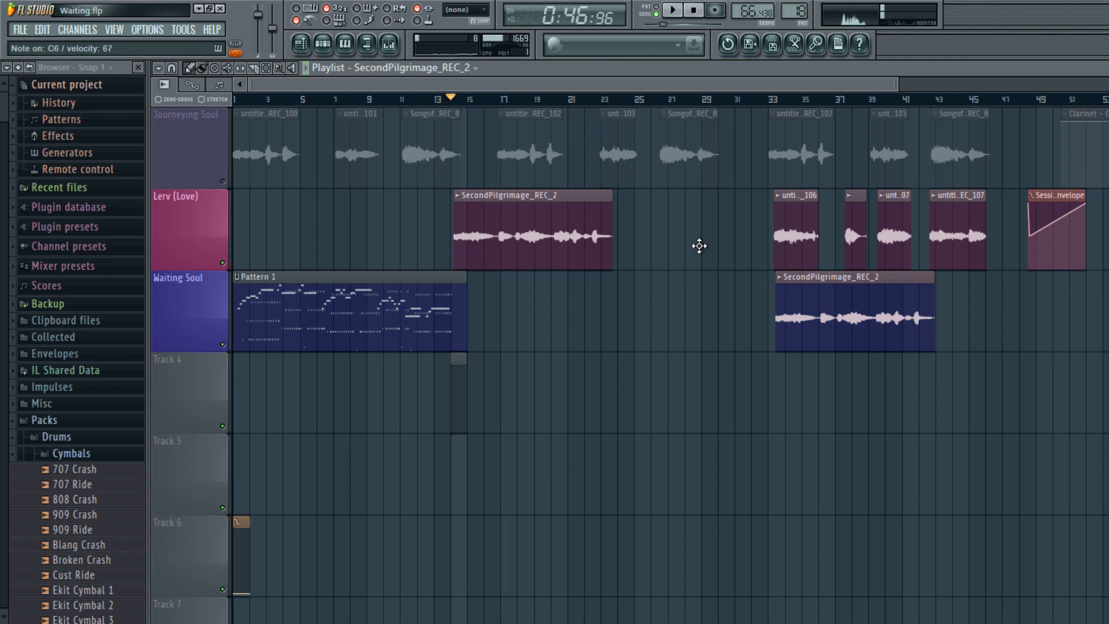
key("space")
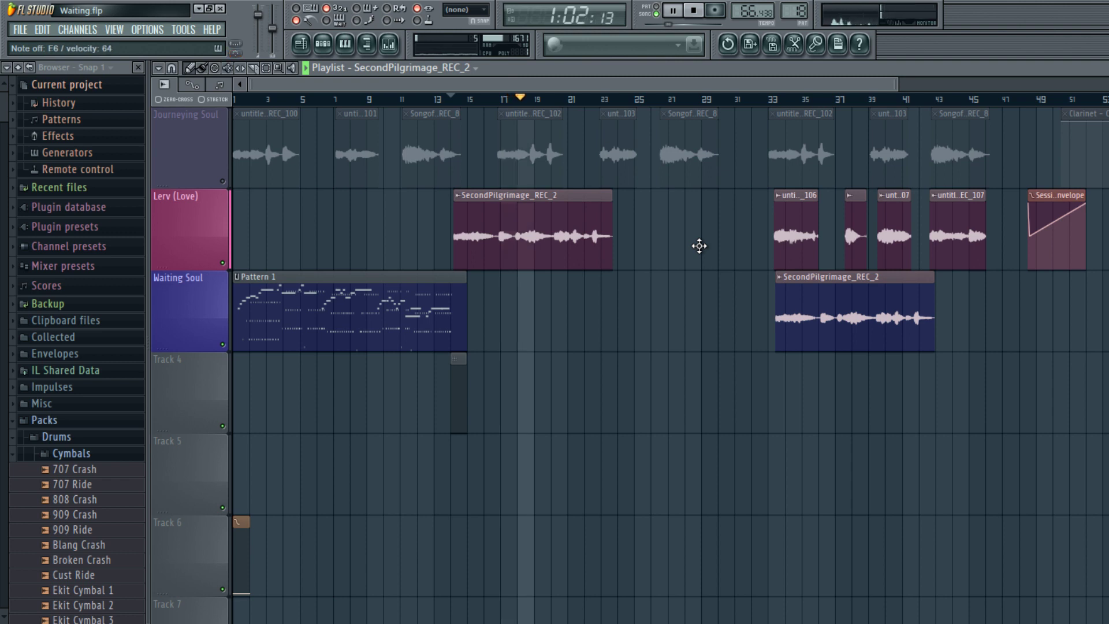
key("space")
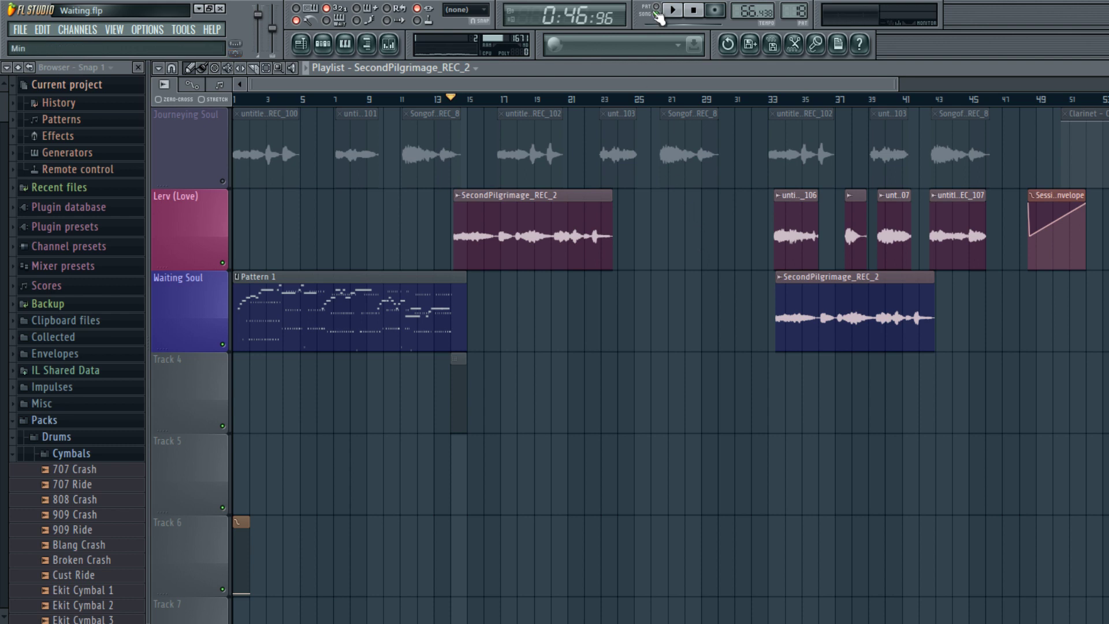
- Record the Pipa Tremolo part live into Pattern 18 from bar 14, and remove the SecondPilgrimage_REC_2 clip from the Lerv (Love) track
key("r")
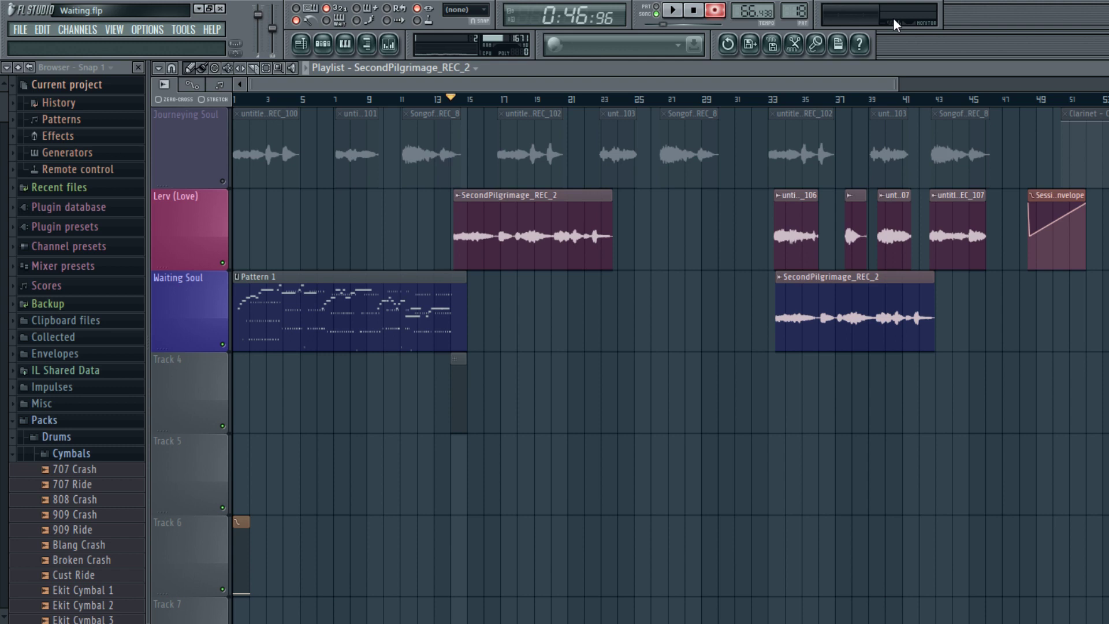
key("space")
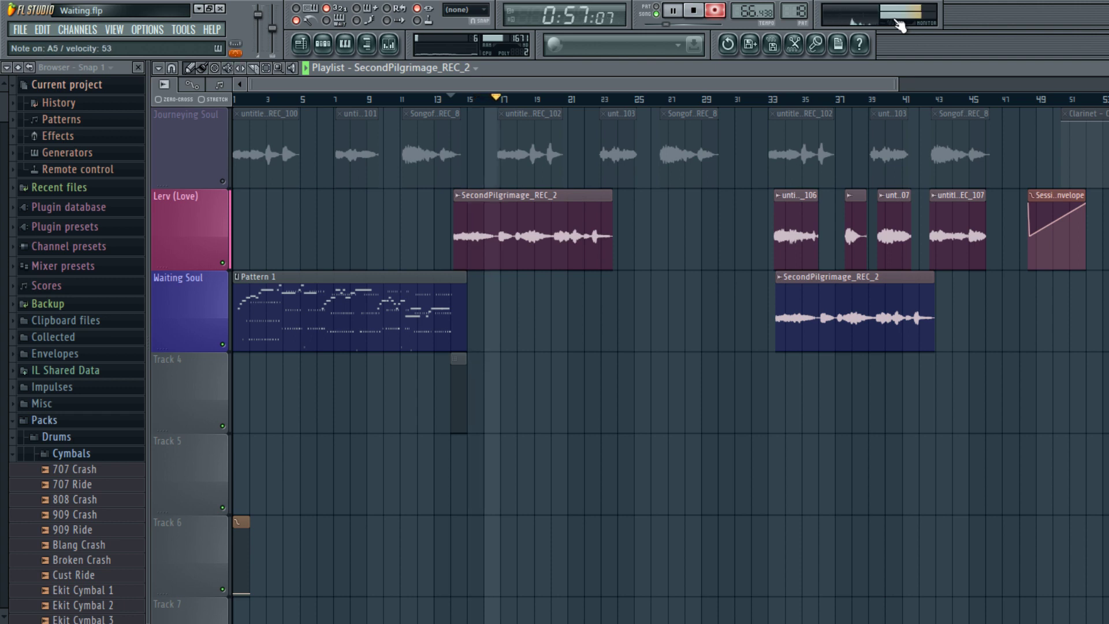
key("space")
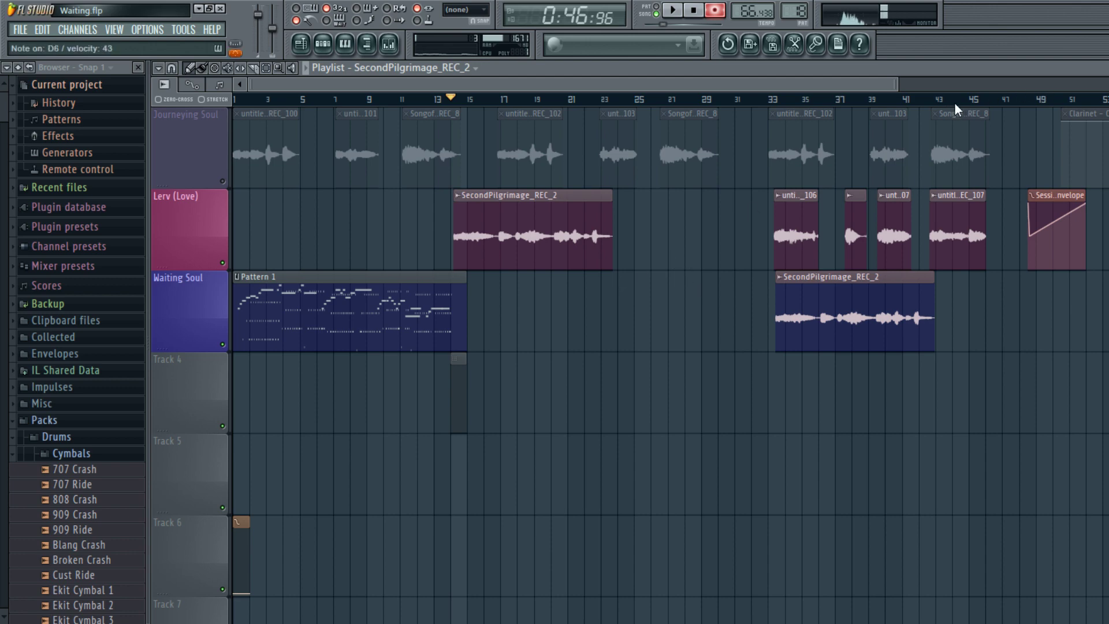
key("space")
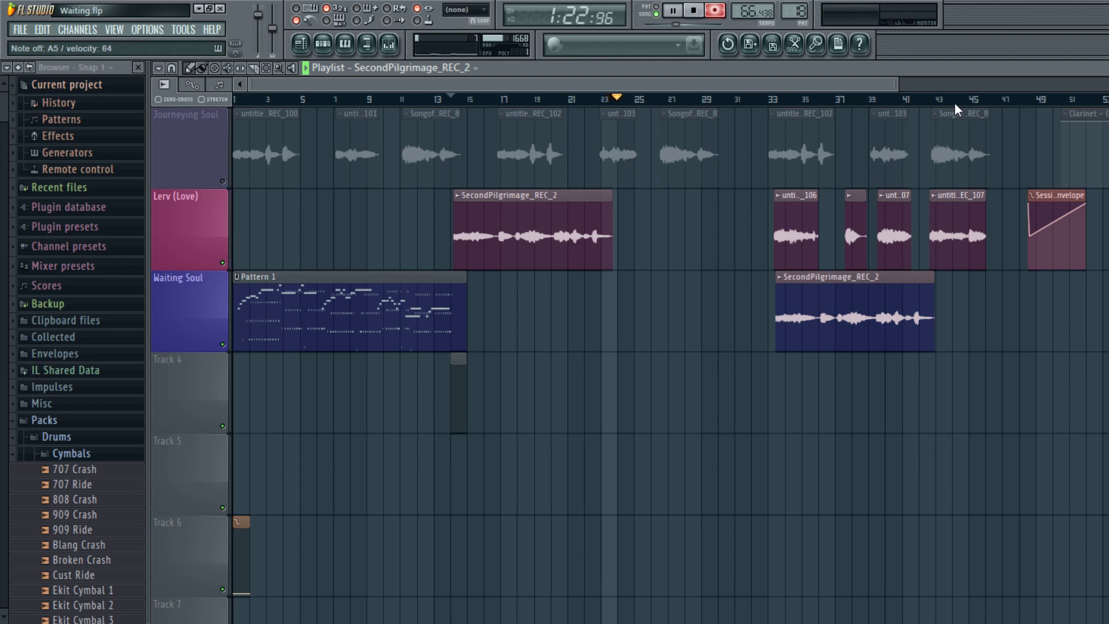
key("space")
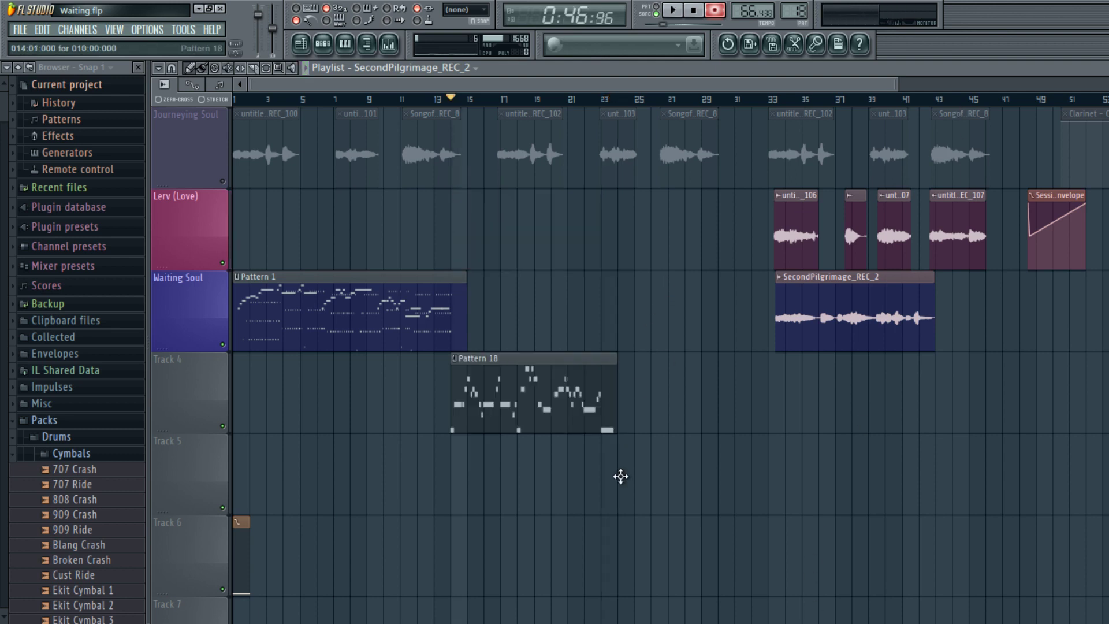
- Turn recording off, play the recorded Pipa Tremolo part in the piano roll, and shift all its notes slightly later
key("F7")
key("space")
key("space")
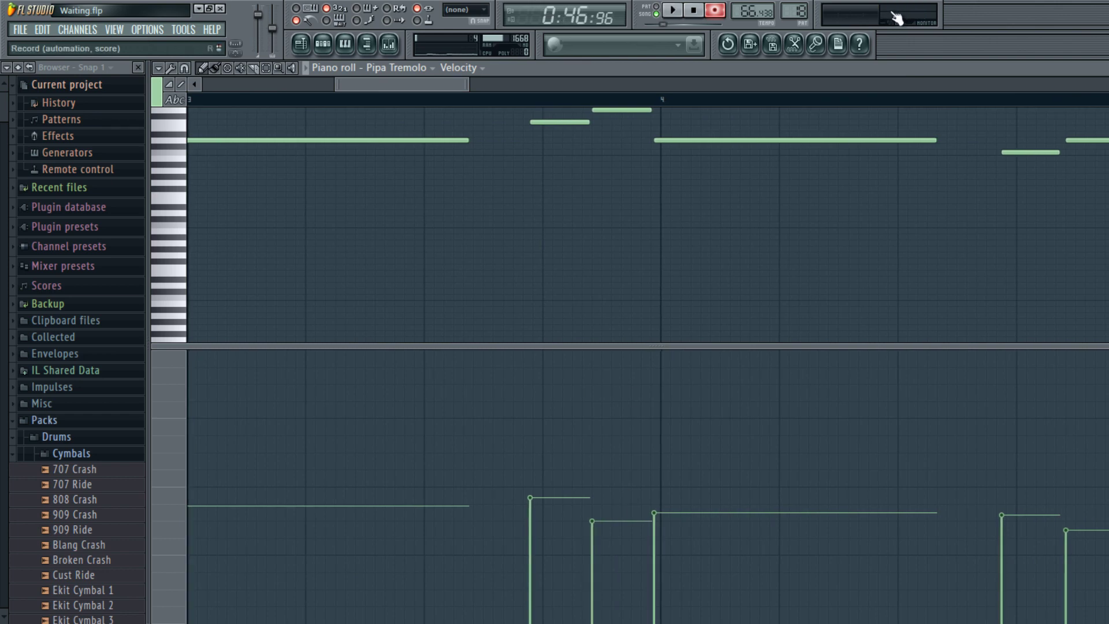
key("r")
key("space")
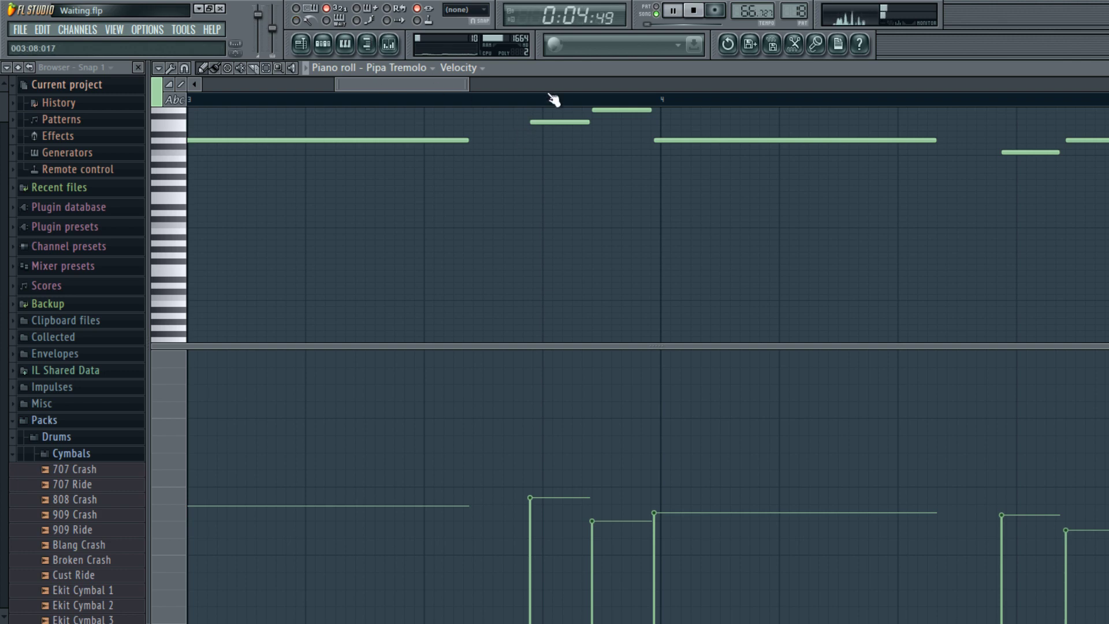
left_click_drag(583, 105, 947, 158)
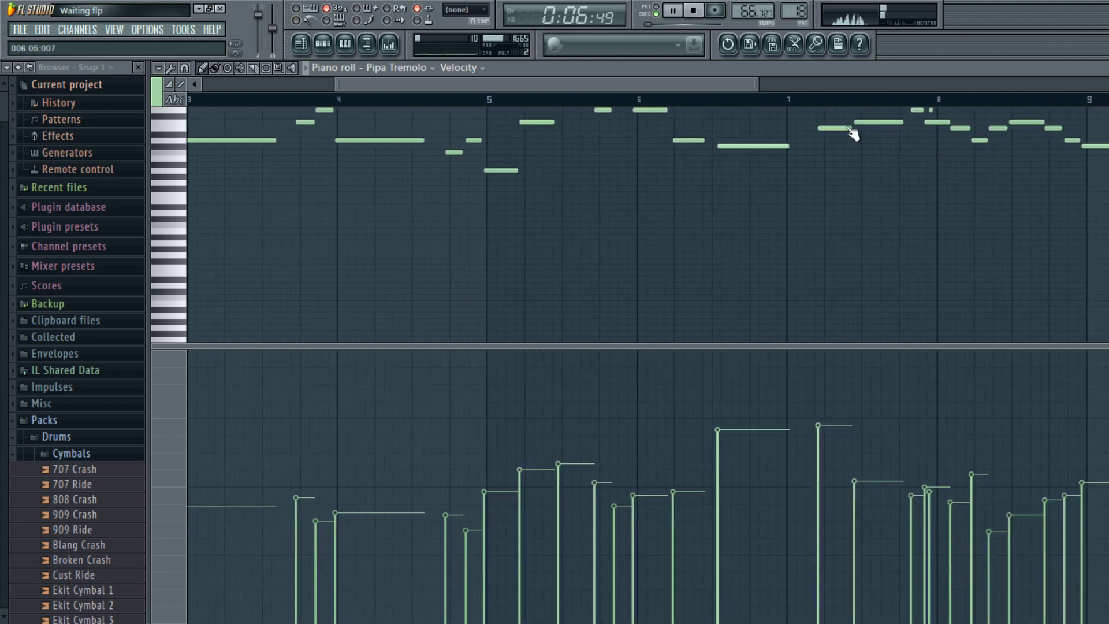
scroll(535, 247, "up", 4)
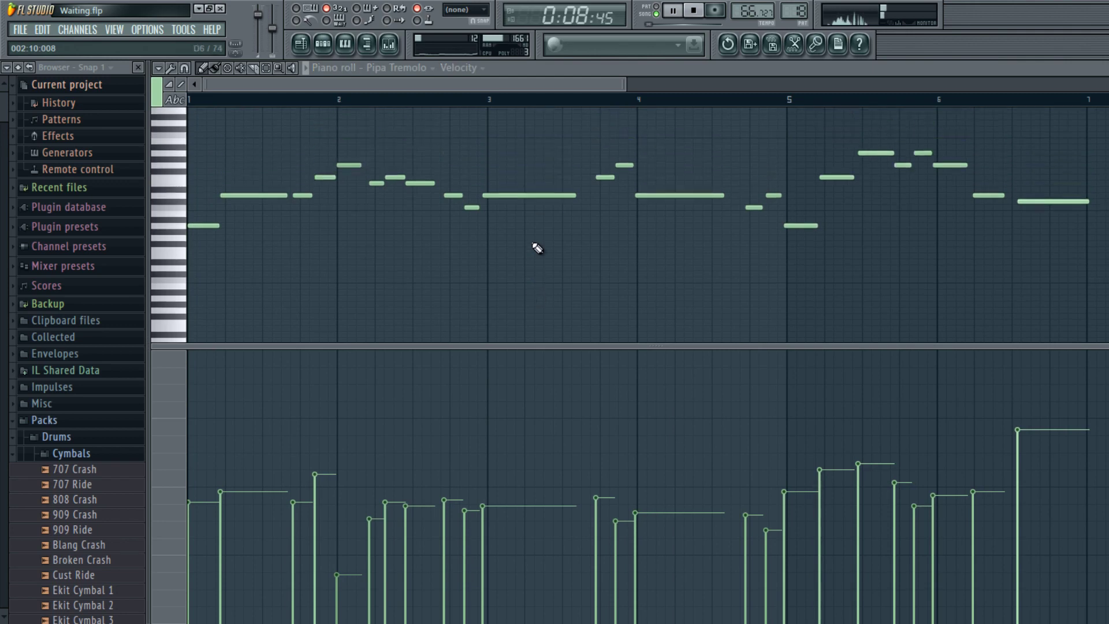
key("ctrl+a")
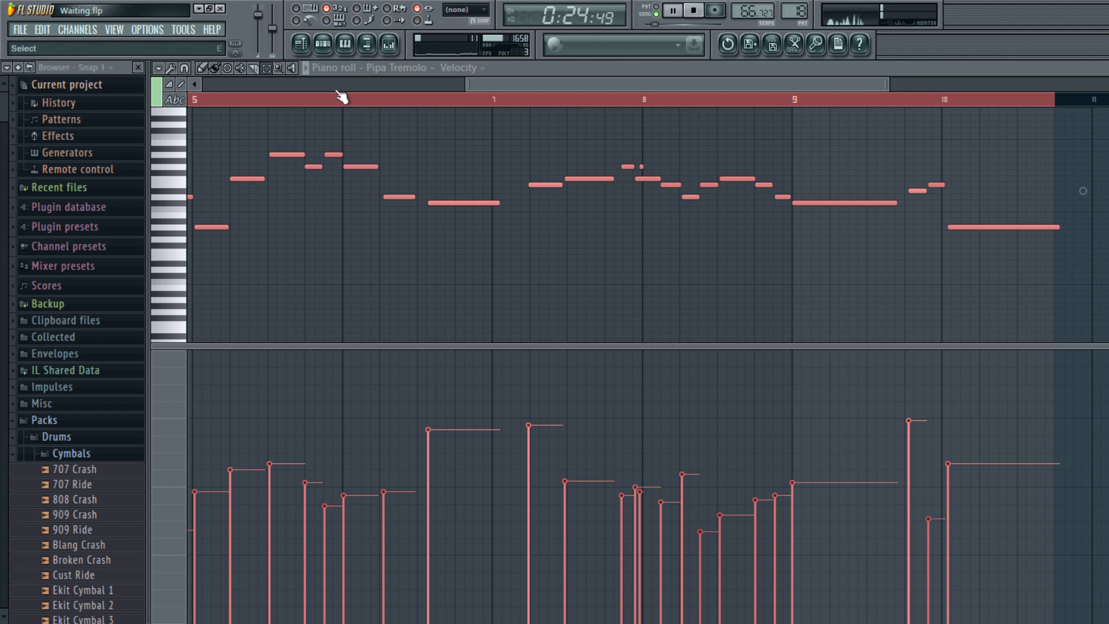
- Nudge the last two Pipa Tremolo notes of bar 6 slightly earlier, moving the long one further than the short one
left_click_drag(454, 237, 384, 183)
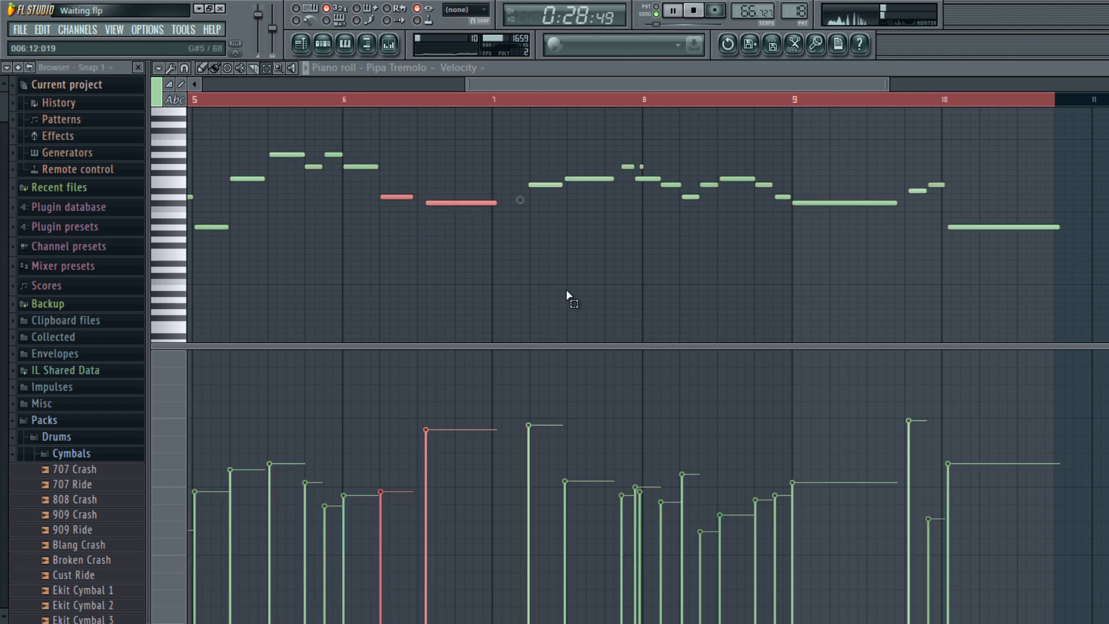
left_click_drag(454, 235, 455, 202)
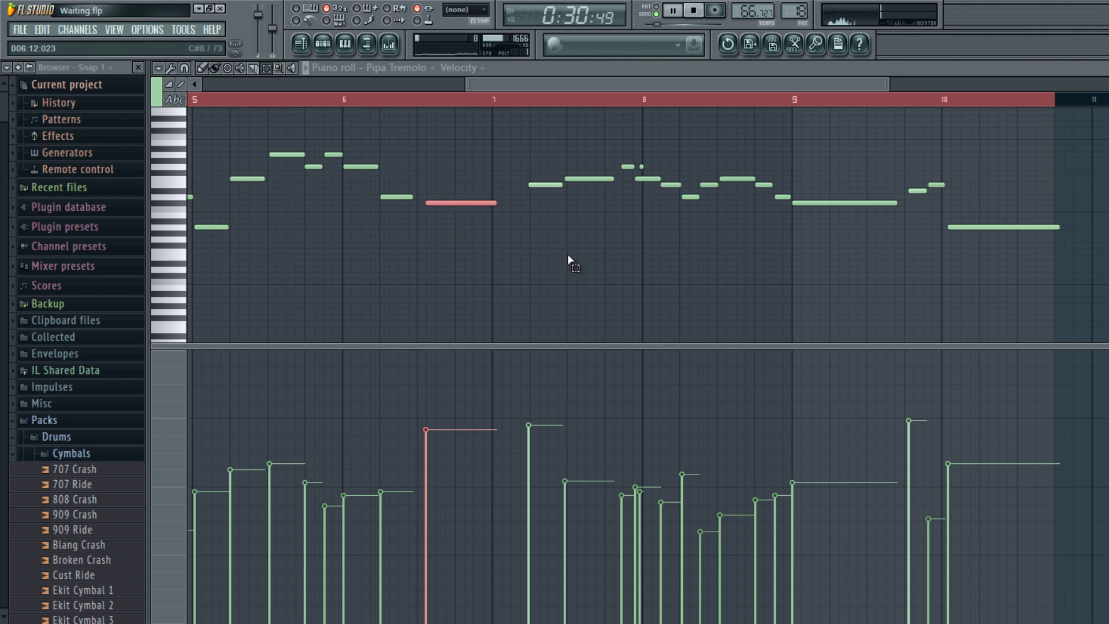
key("shift+Left")
key("shift+Left")
key("shift+Left")
key("shift+Left")
key("shift+Left")
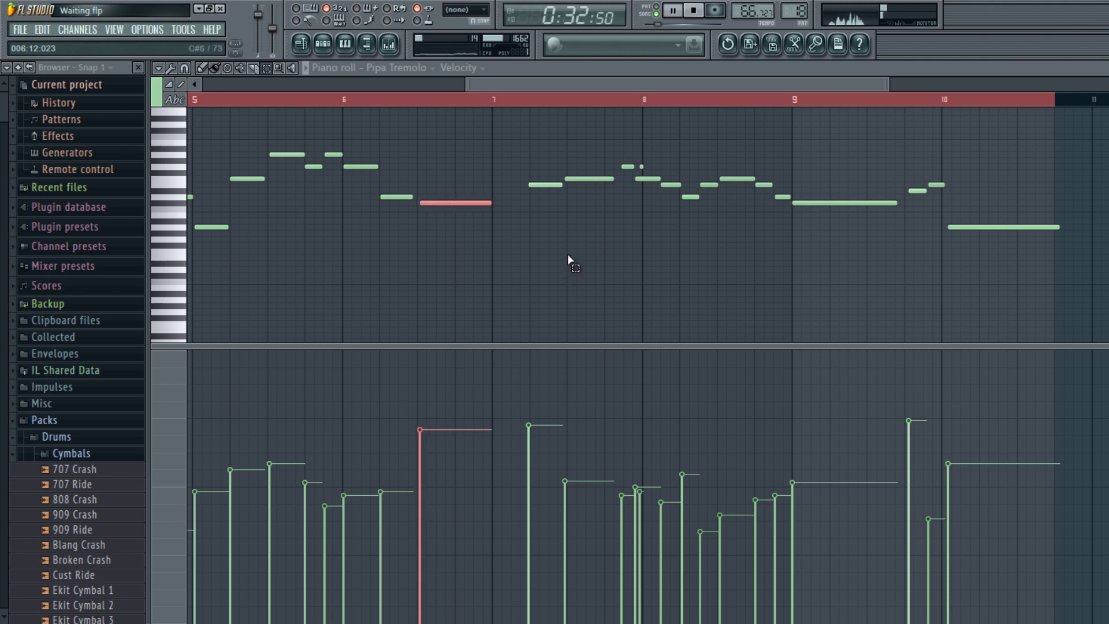
key("shift+Left")
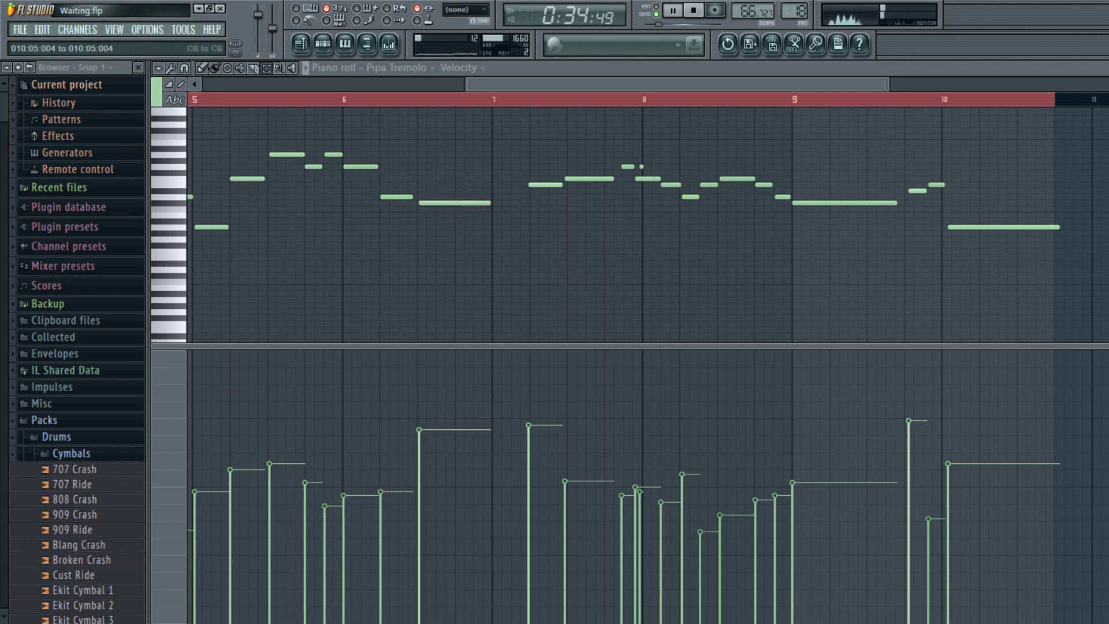
- Nudge the final long Pipa Tremolo note slightly earlier so it starts on bar 10
left_click(1004, 227)
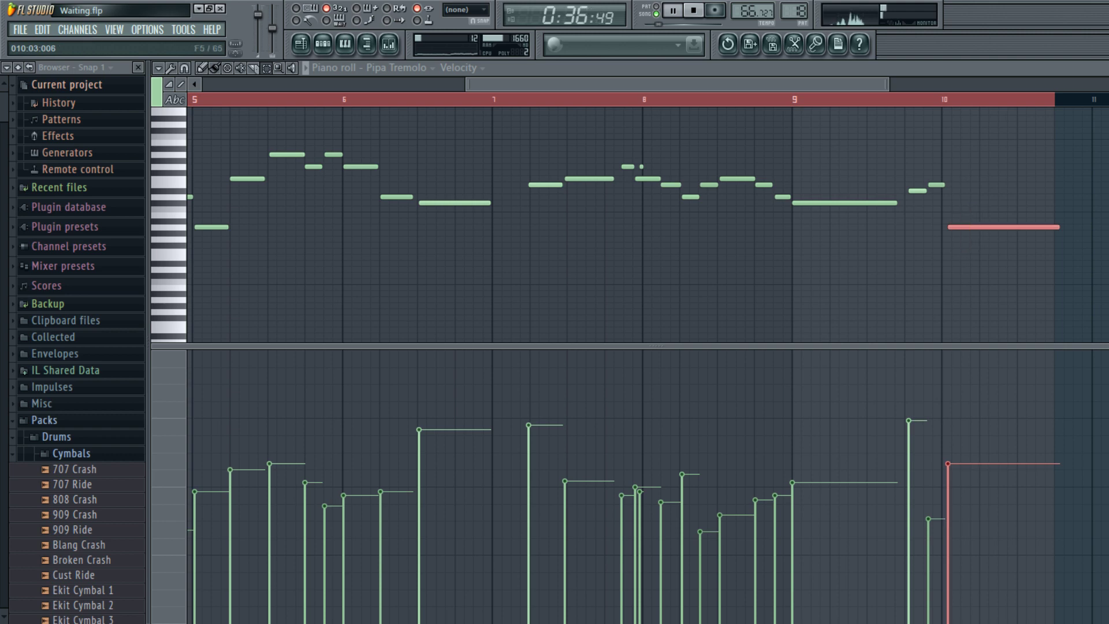
key("shift+Left")
key("shift+Left")
key("shift+Left")
key("shift+Left")
key("shift+Left")
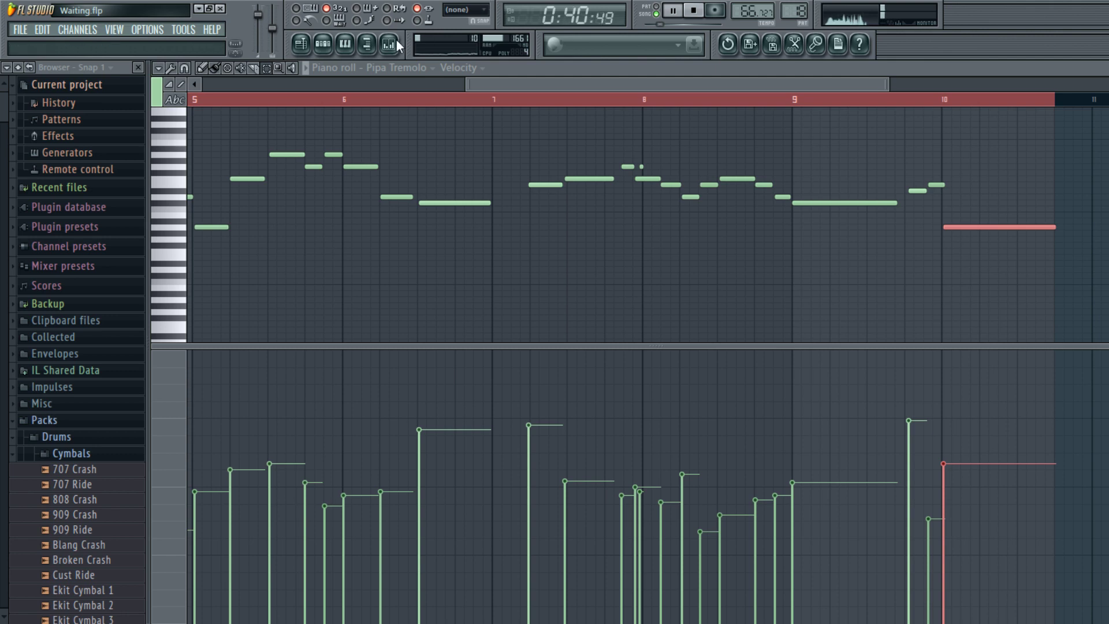
- Play the playlist from about bar 8 to check the transition from Pattern 1 into Pattern 18
key("F5")
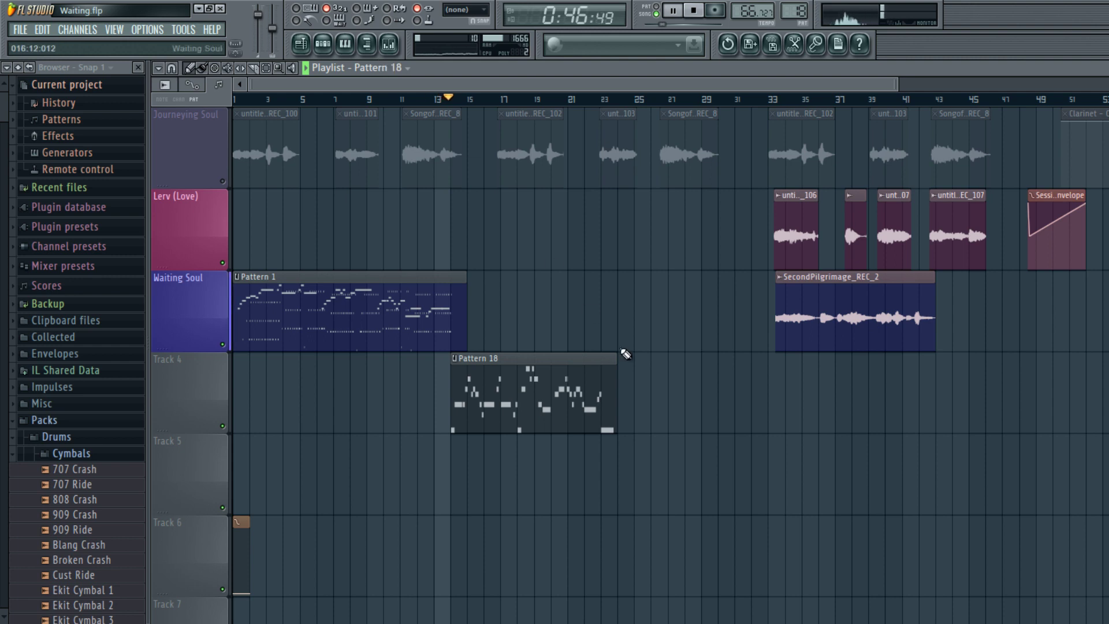
key("space")
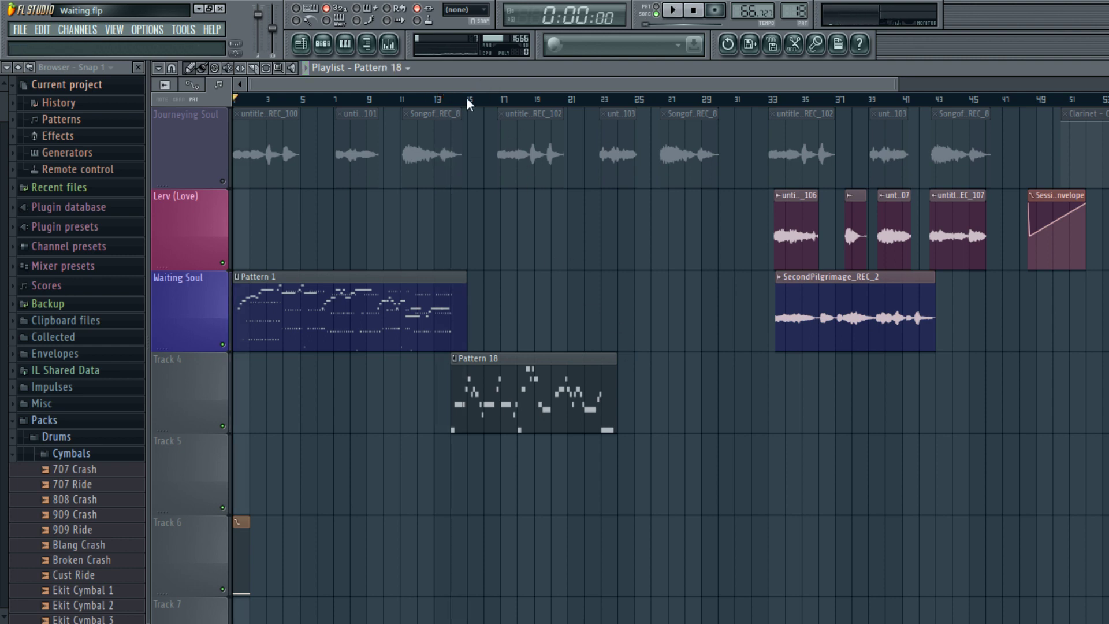
left_click(351, 100)
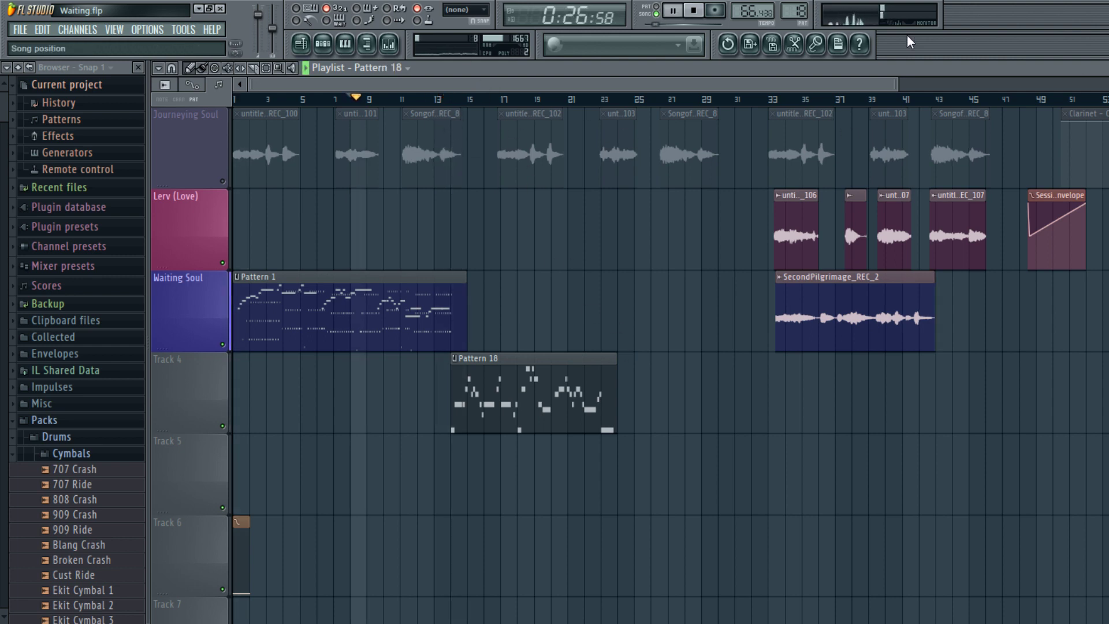
scroll(649, 104, "up", 5)
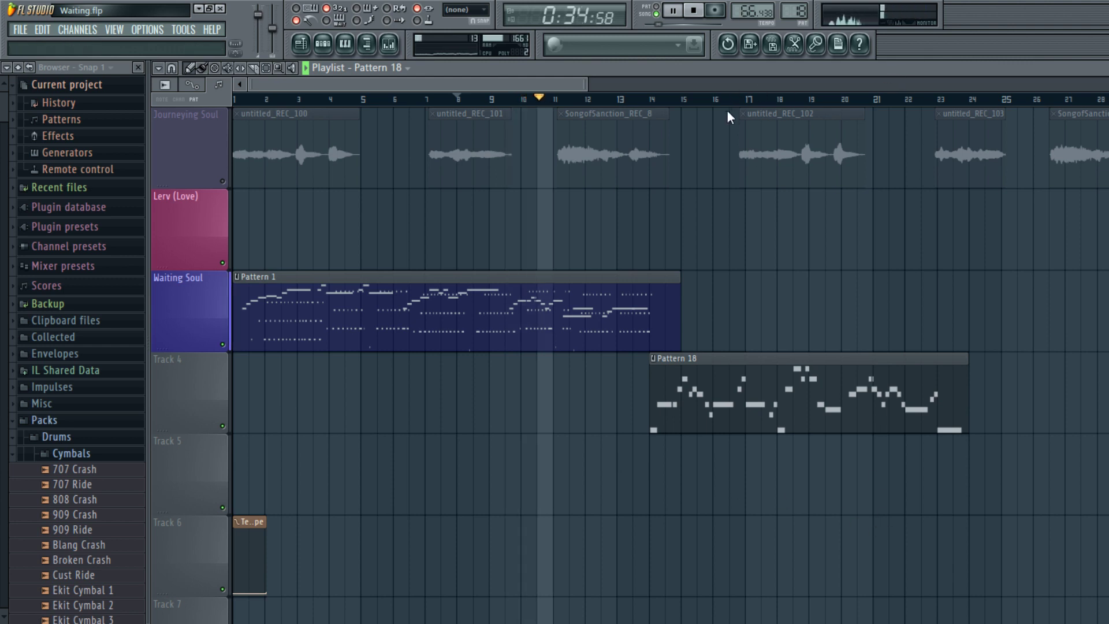
left_click_drag(733, 108, 490, 72)
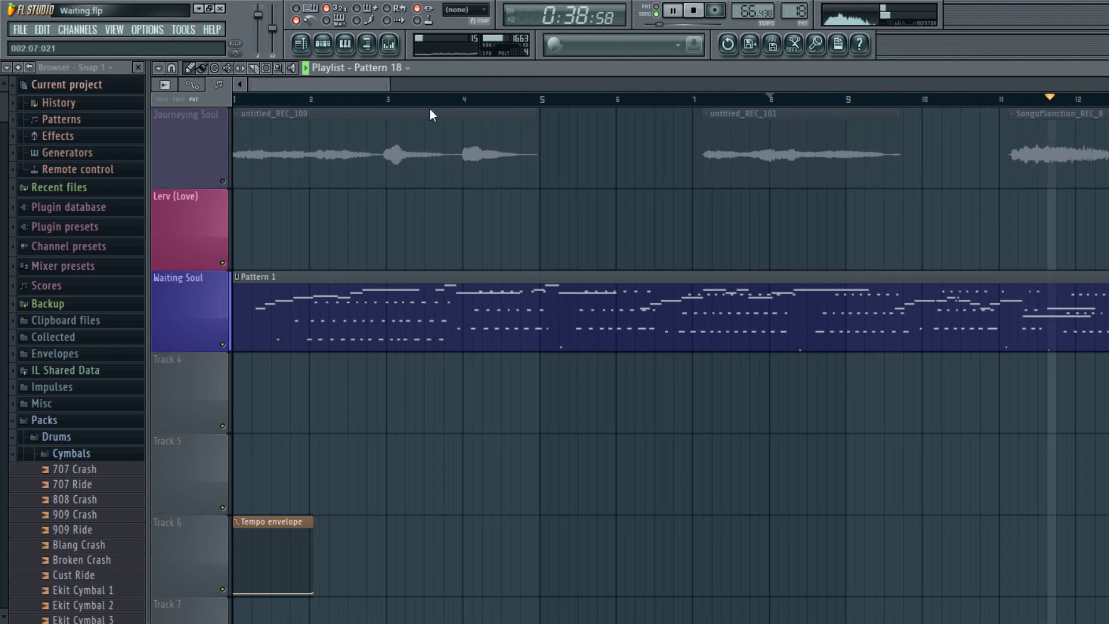
scroll(543, 126, "right", 1)
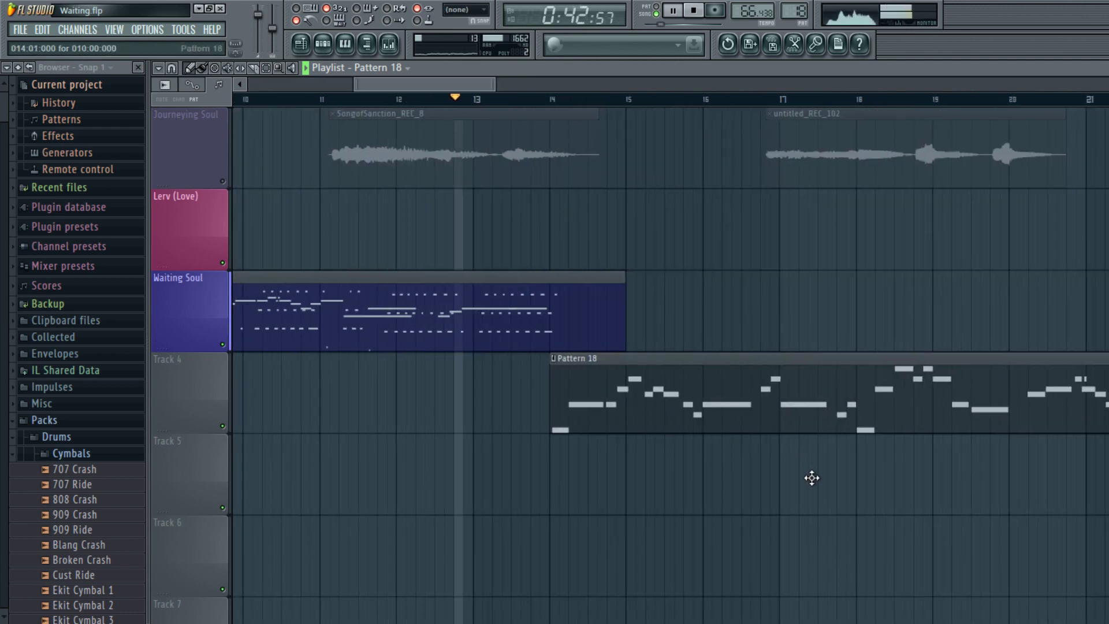
mouse_move(812, 477)
left_mouse_down()
mouse_move(799, 478)
mouse_move(809, 480)
left_mouse_up()
key("space")
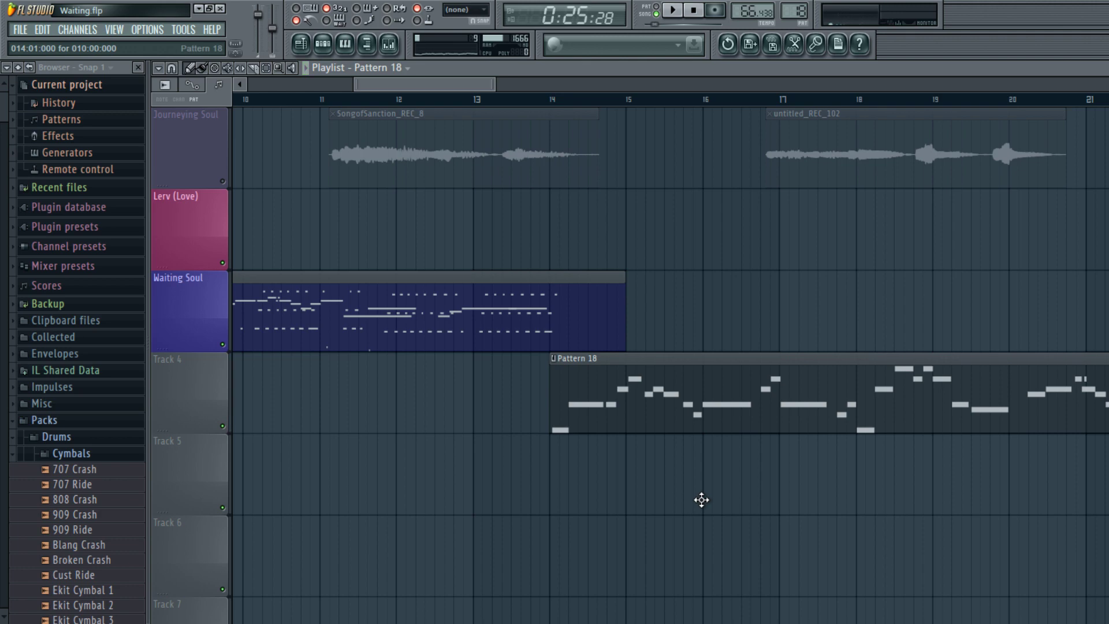
- Align the first Pipa Tremolo note of Pattern 18 with the start of bar 1, and return to the playlist
key("F7")
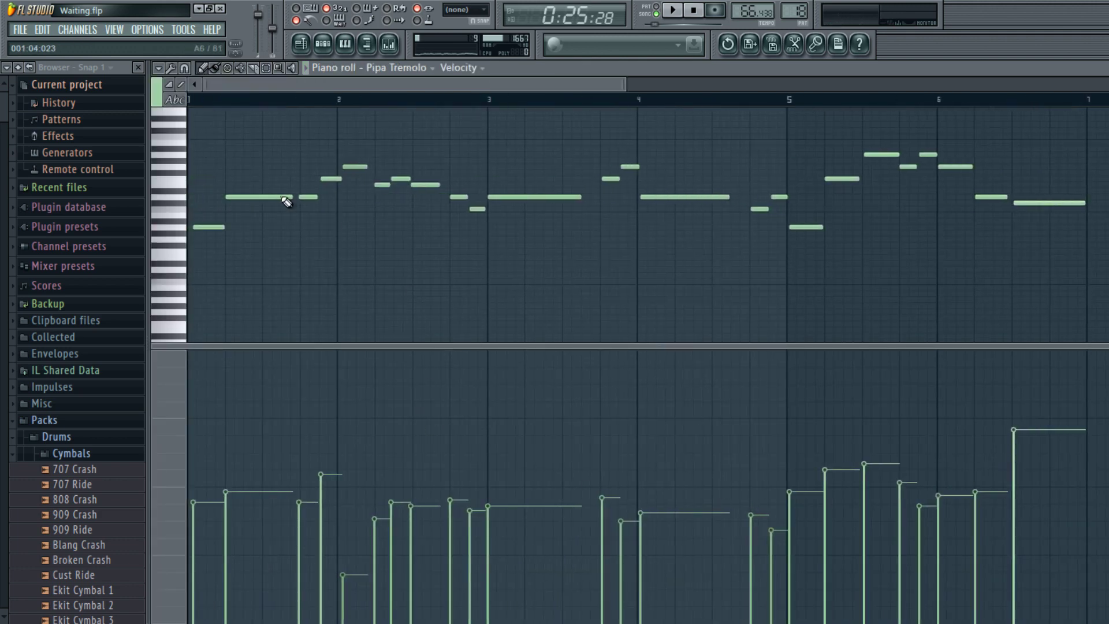
key("ctrl+q")
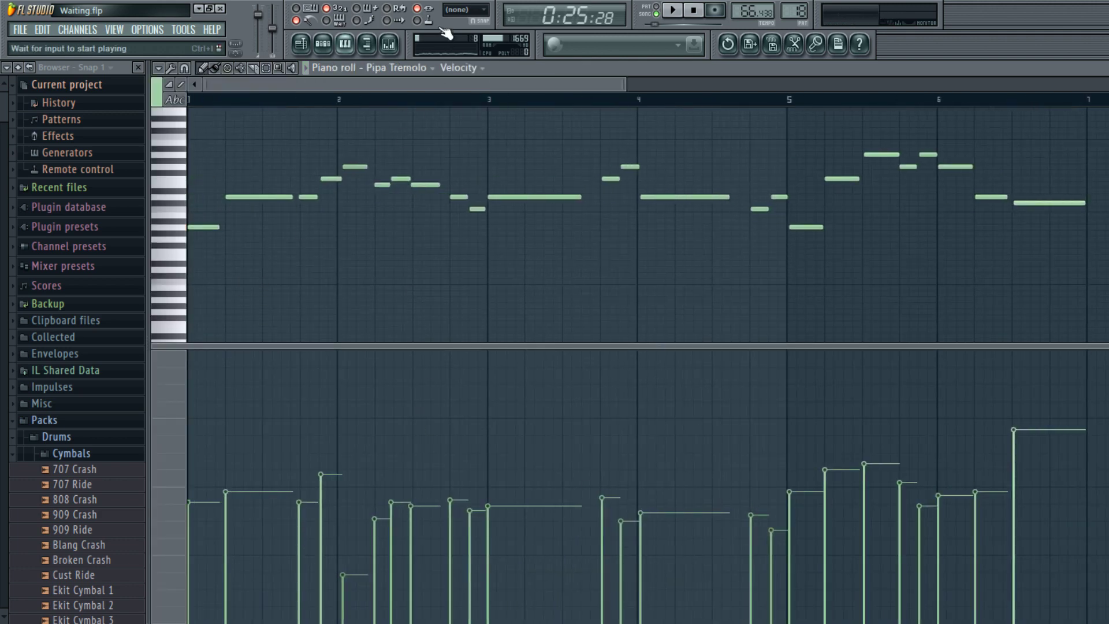
left_click(367, 45)
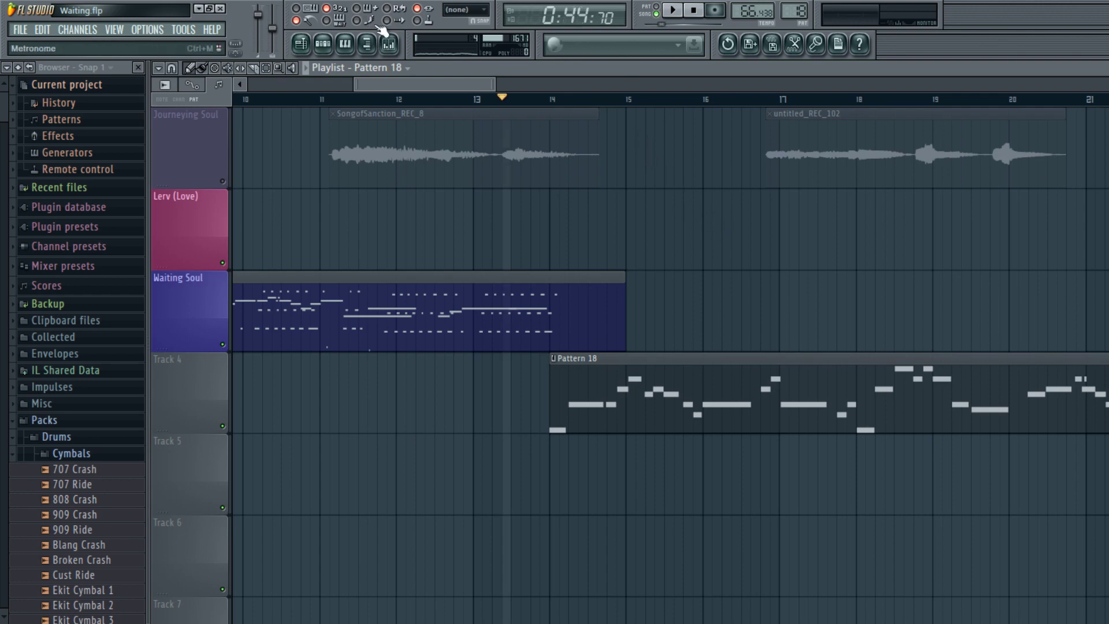
- Arm recording for the Oboe channel and undo the stray Pattern 18 clip on the Lerv (Love) track
key("F6")
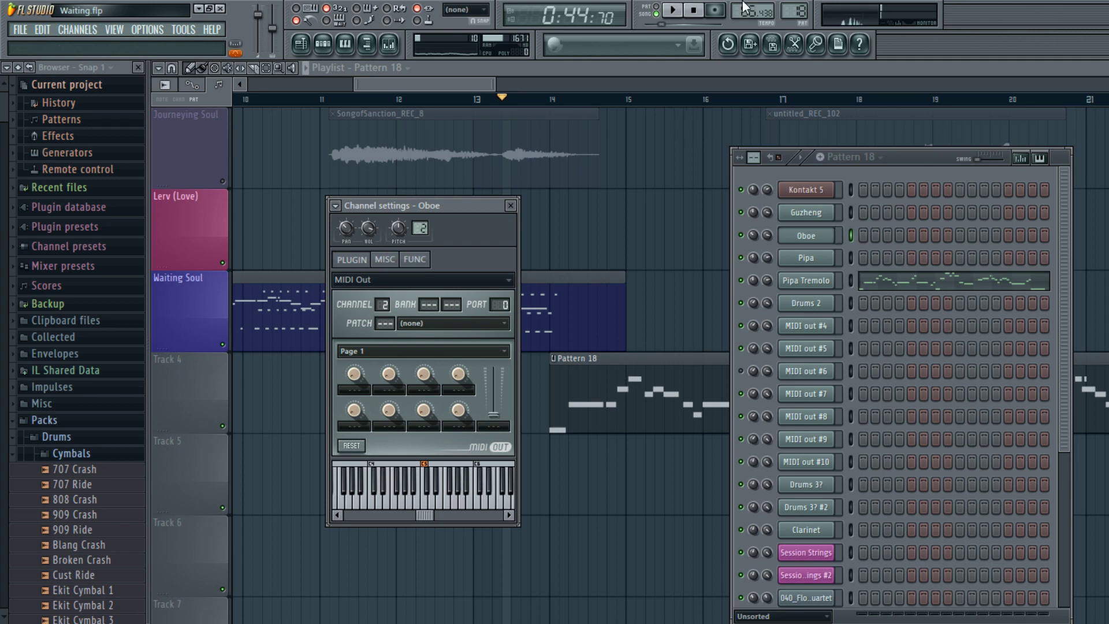
left_click(714, 10)
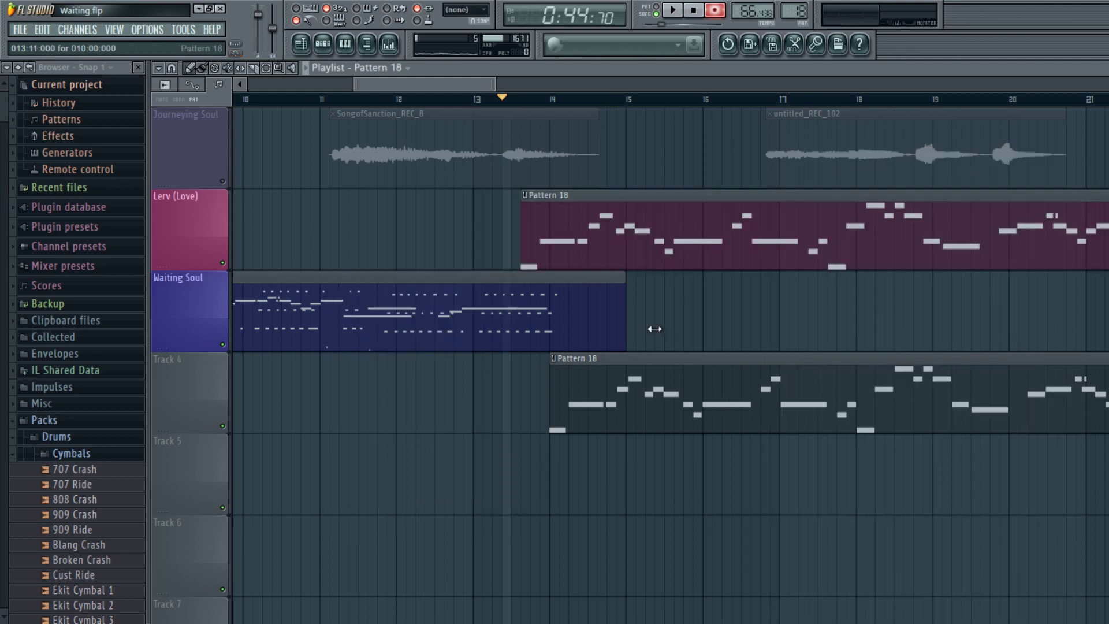
key("ctrl+z")
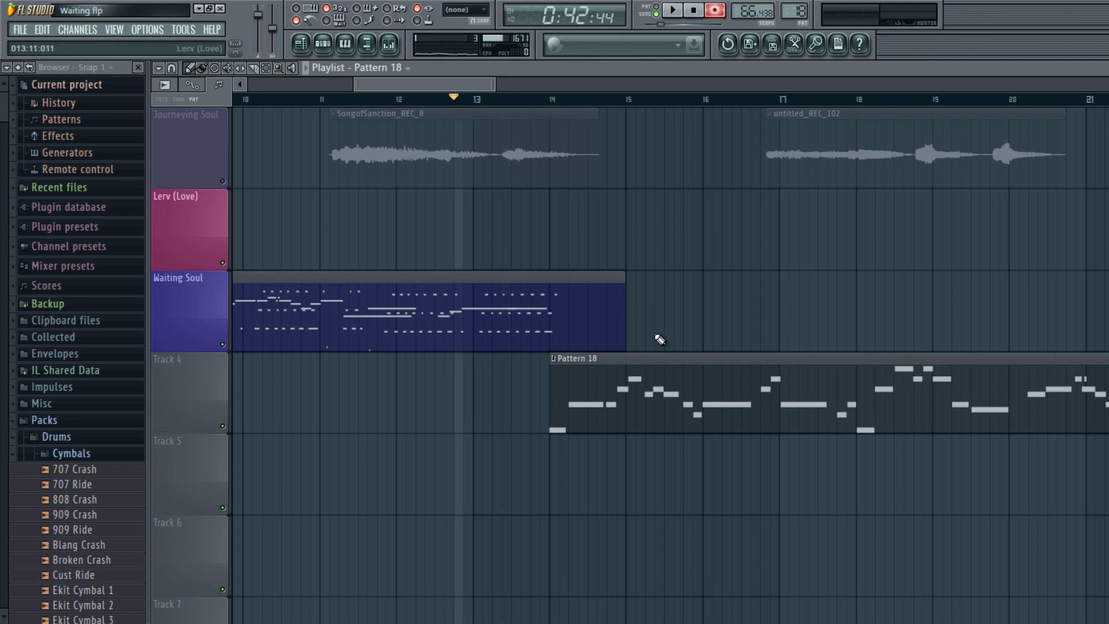
- Try recording an Oboe take into Pattern 1, starting late in bar 12 of the playlist
key("space")
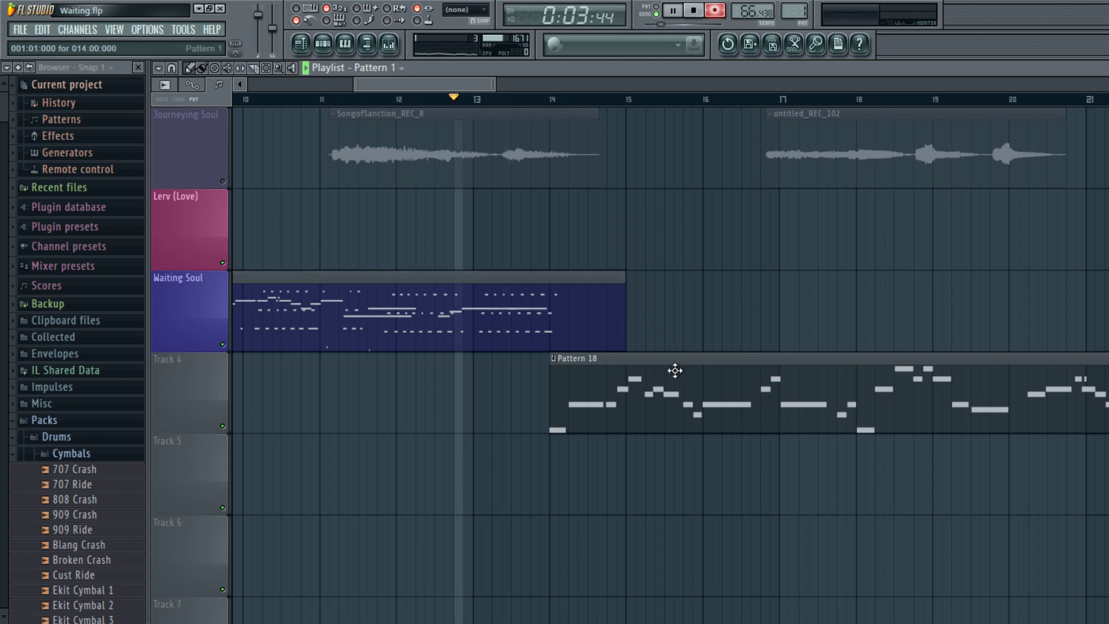
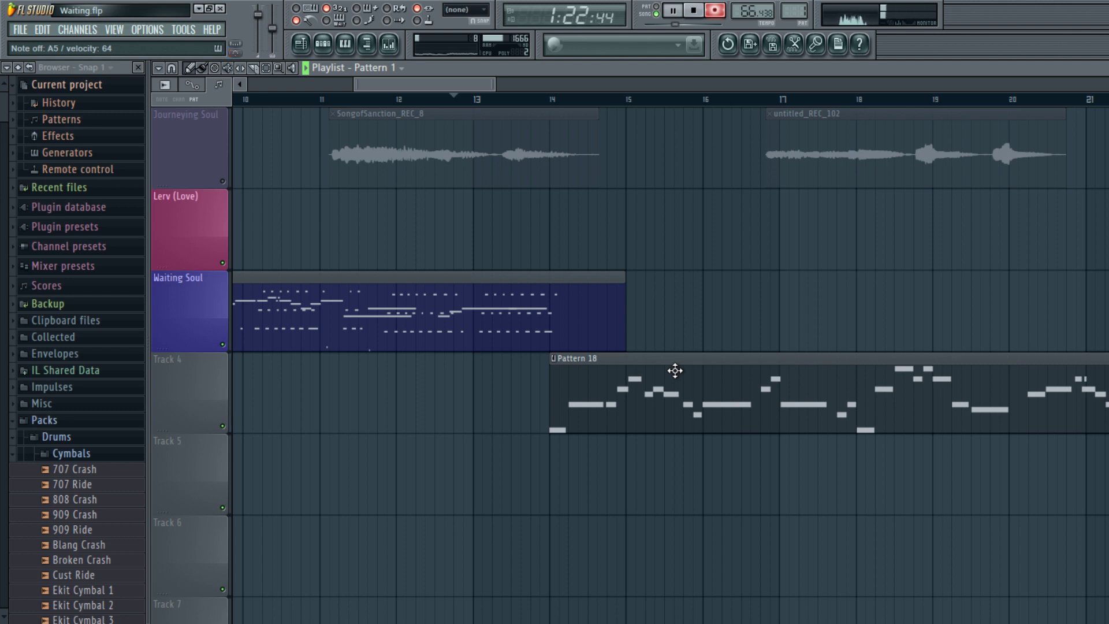
key("space")
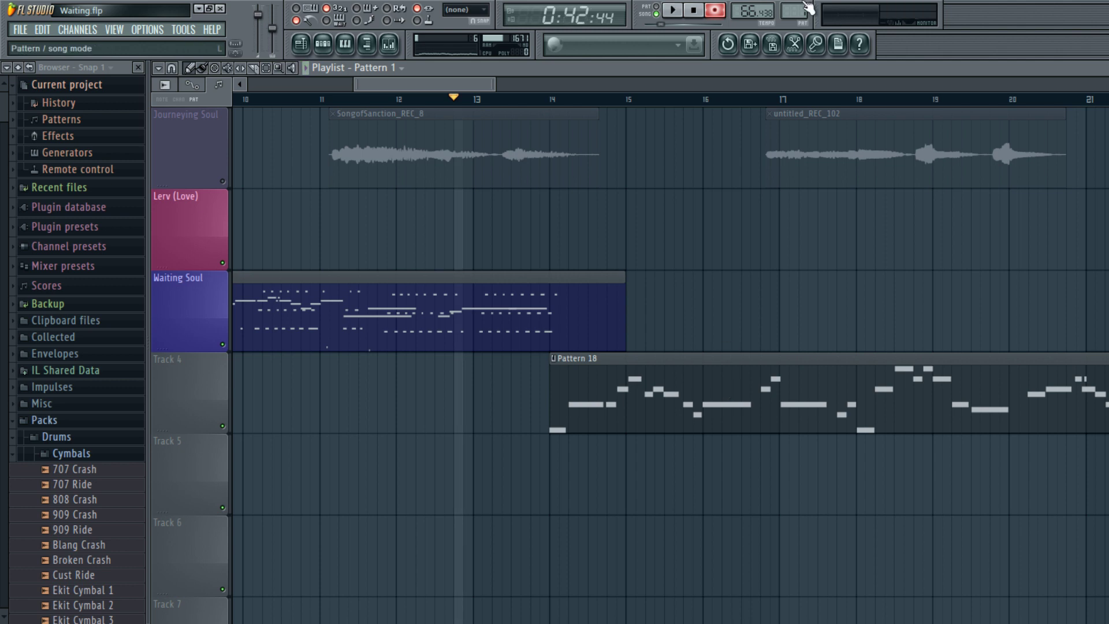
key("r")
key("r")
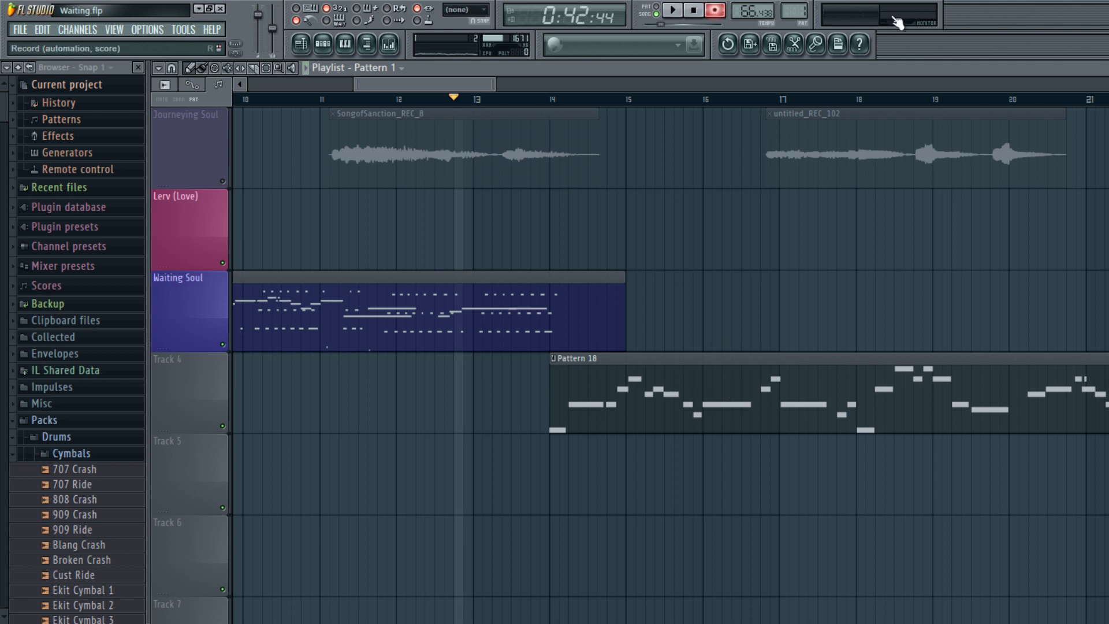
- Record a new Oboe take into Pattern 1 from late bar 12, playing until about 1:22
key("space")
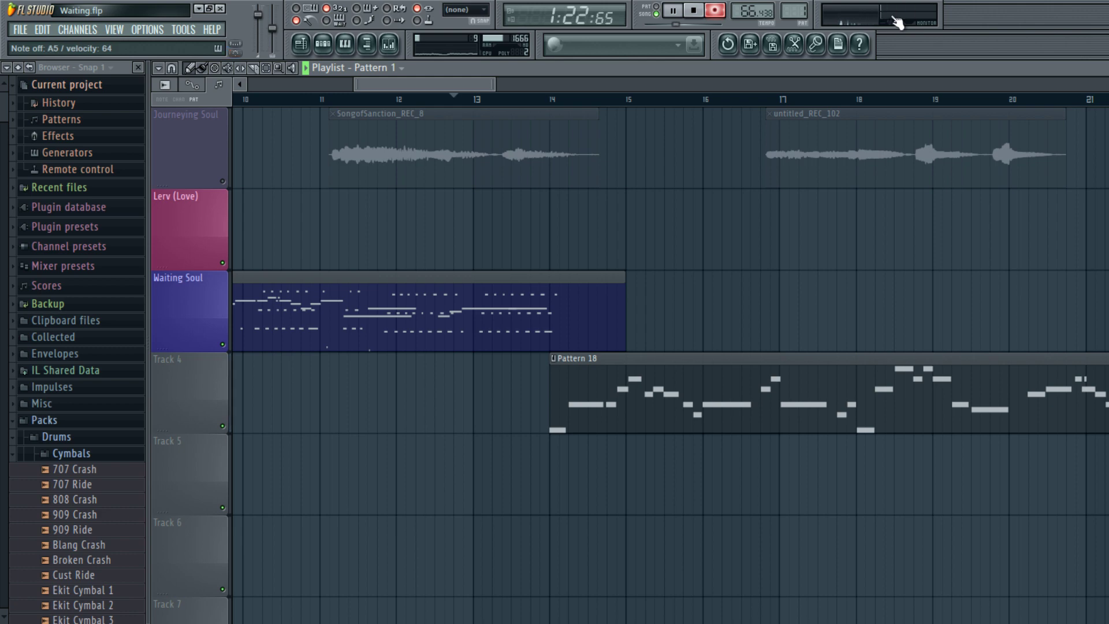
key("space")
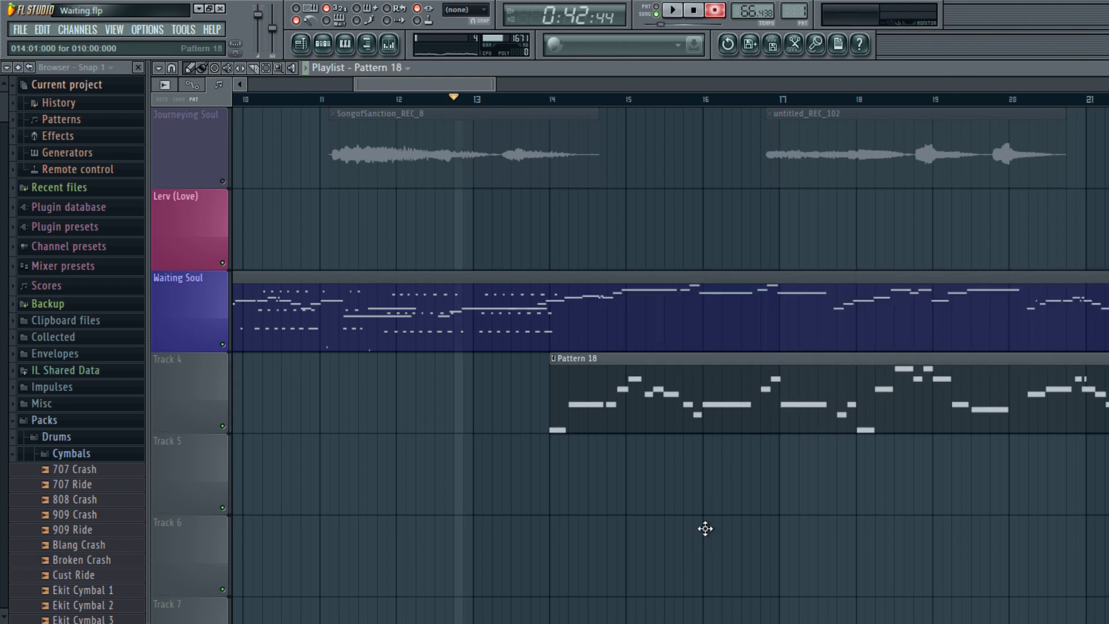
- Open Pattern 18's Pipa Tremolo notes and play the opening bars to hear them against the recorded Oboe
key("F7")
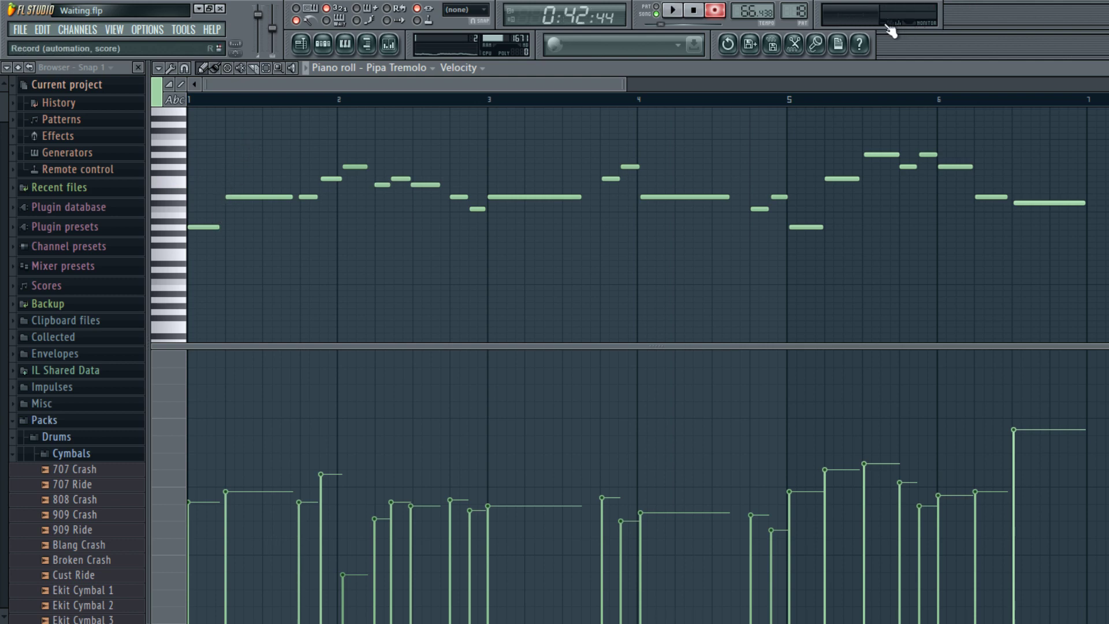
key("space")
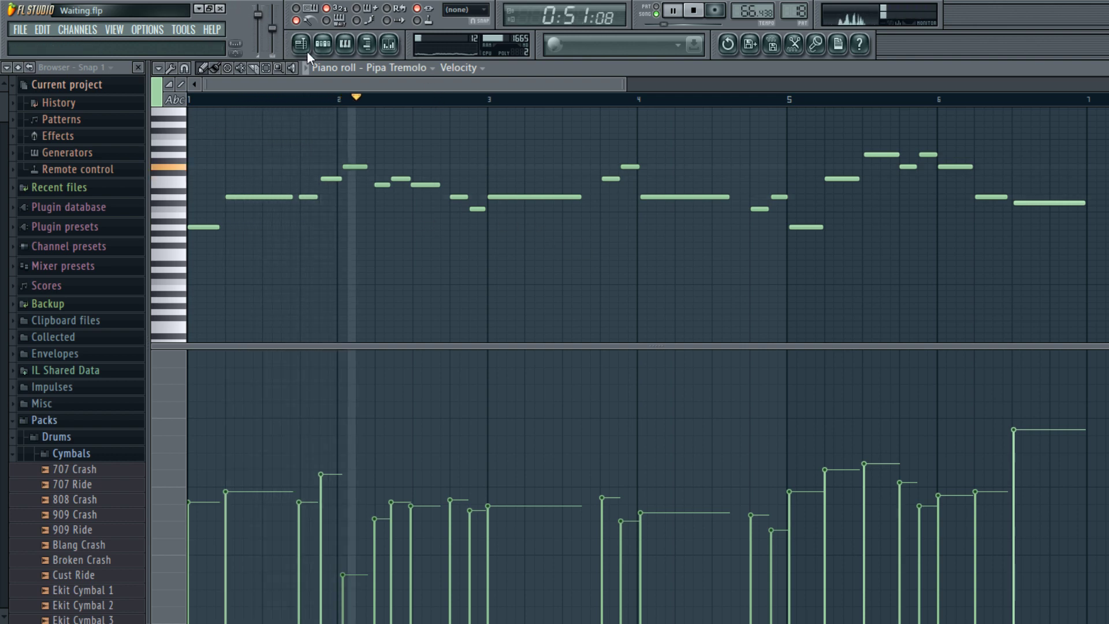
key("space")
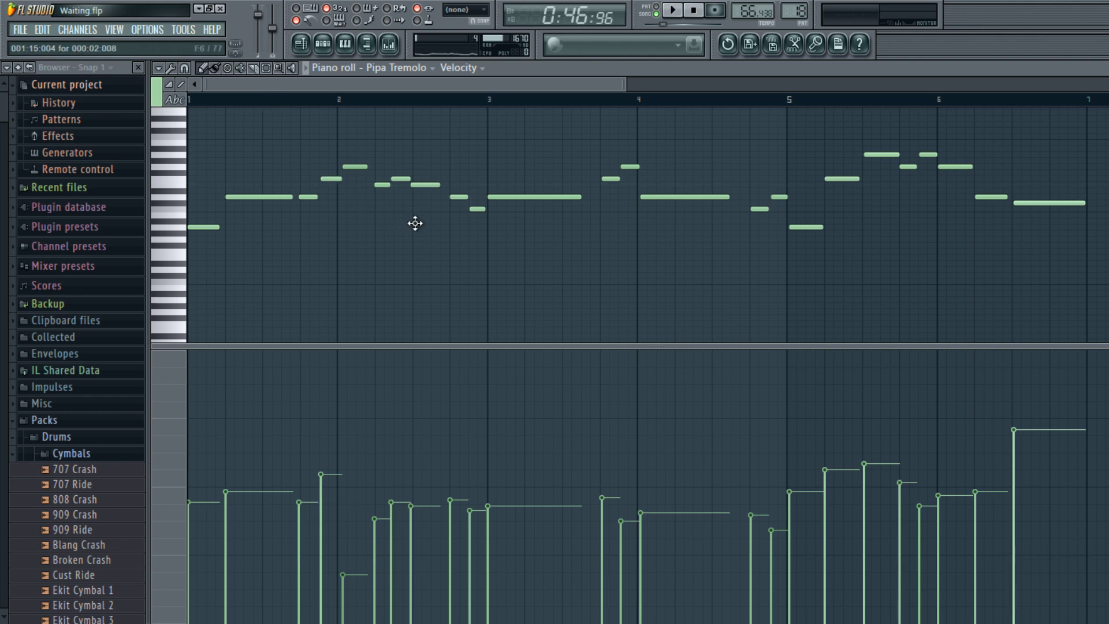
- Lower the Pipa Tremolo note just before bar 2 to E6, and set the following note to F6 starting on bar 2
key("ctrl+z")
key("ctrl+z")
key("ctrl+z")
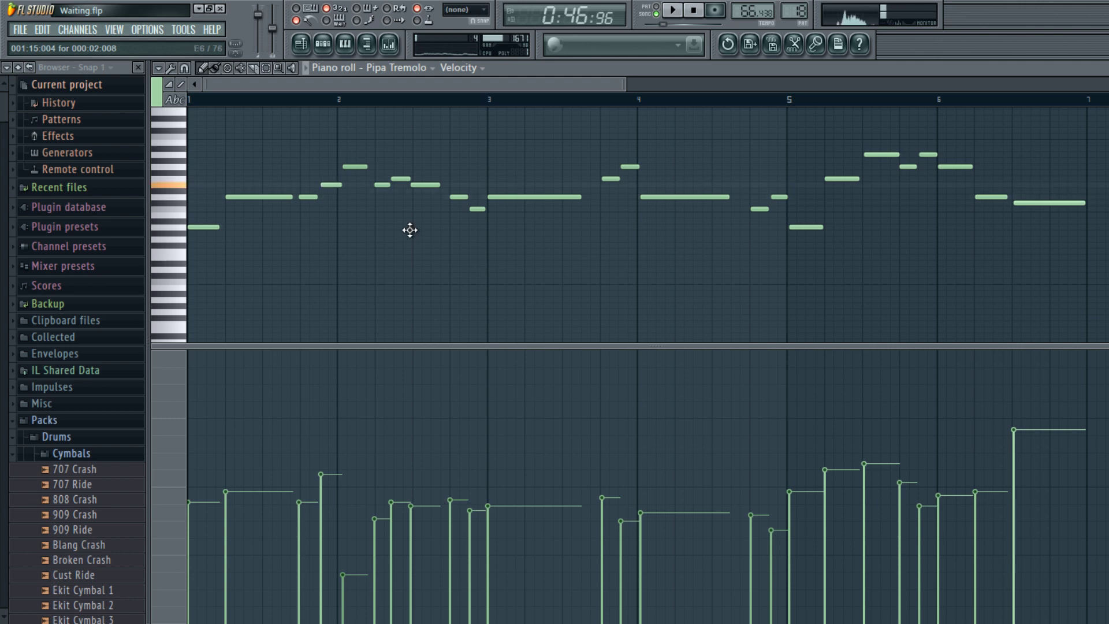
key("ctrl+z")
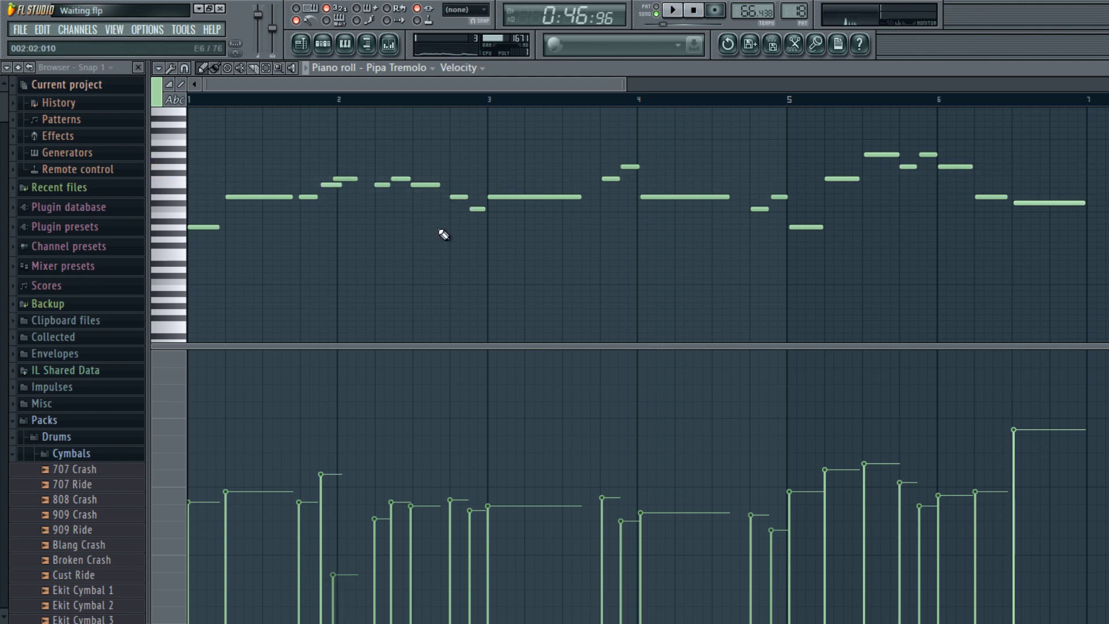
key("ctrl+z")
key("ctrl+z")
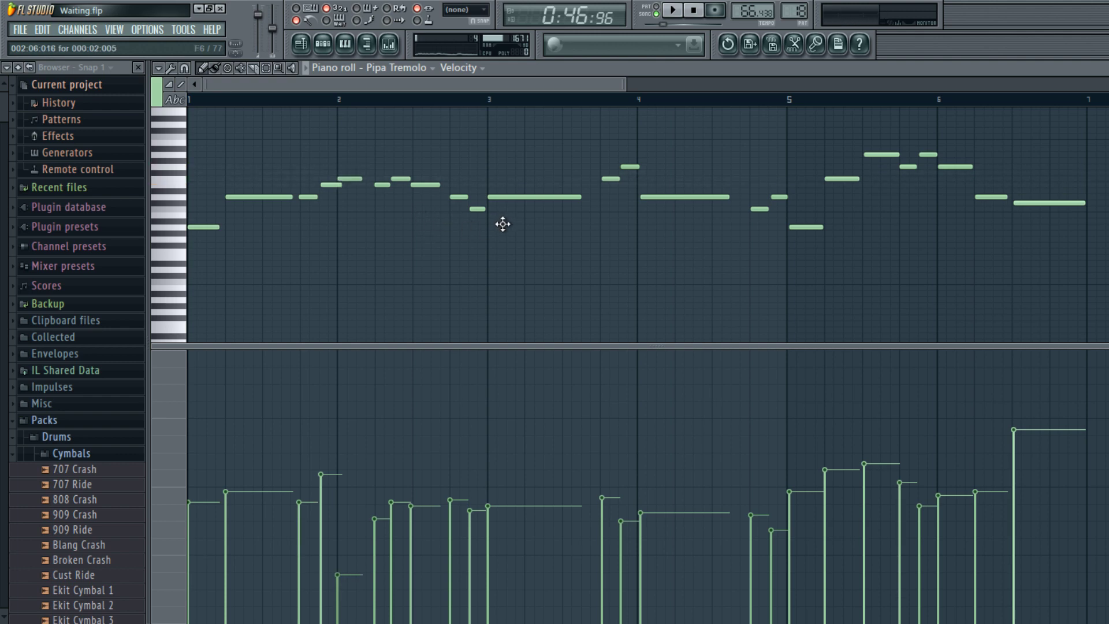
- Try the short F6 note in mid bar 2 at D6, restore it, and lower the second-to-last note before bar 4 to E6
key("ctrl+z")
key("ctrl+z")
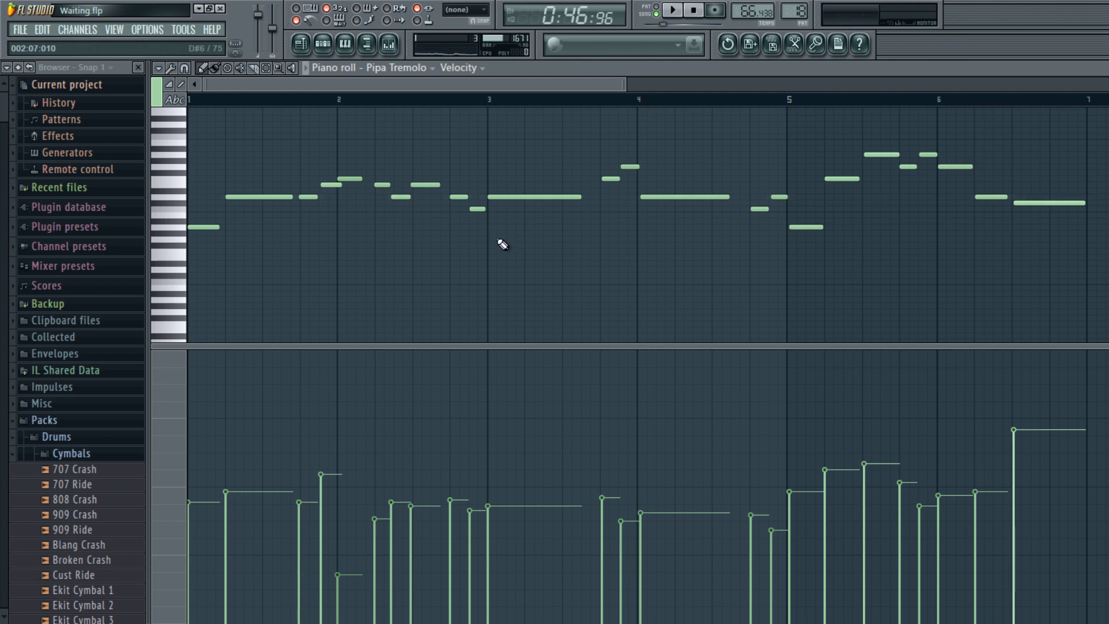
key("shift+Up")
key("shift+Up")
key("shift+Up")
key("ctrl+z")
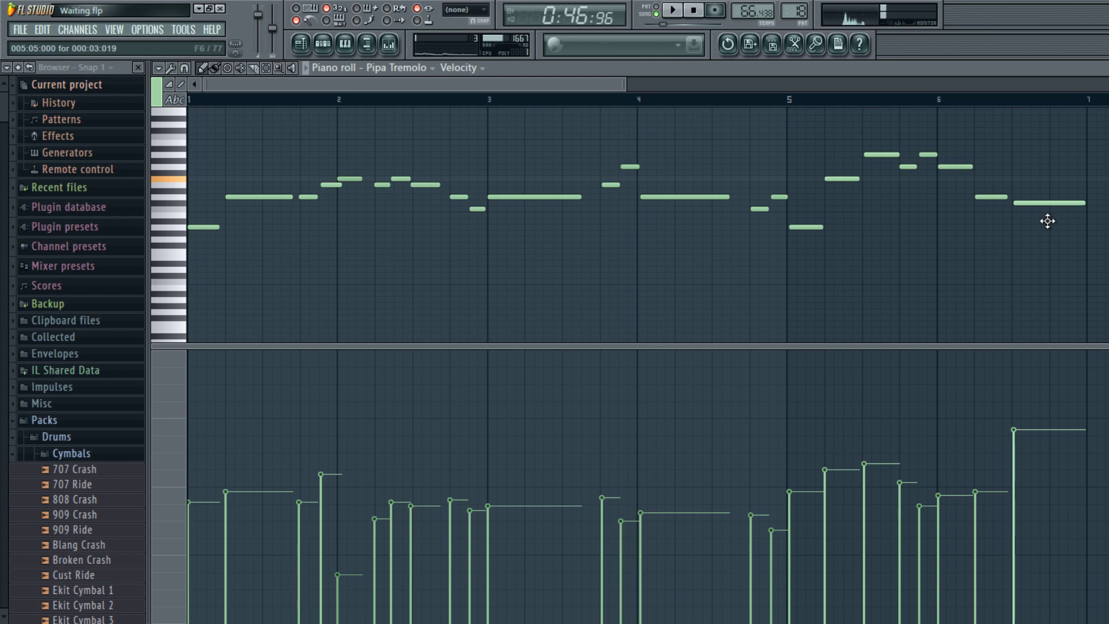
- Lower the second Pipa Tremolo note of bar 5 to E6 and restore the following note to A6
key("ctrl+z")
key("ctrl+z")
key("ctrl+z")
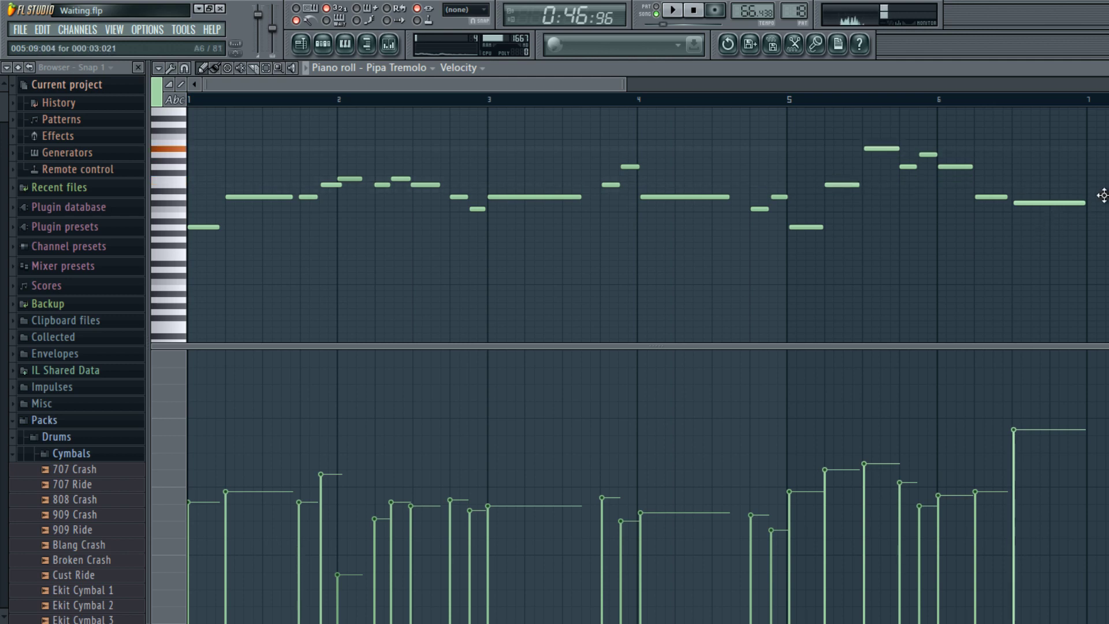
key("ctrl+z")
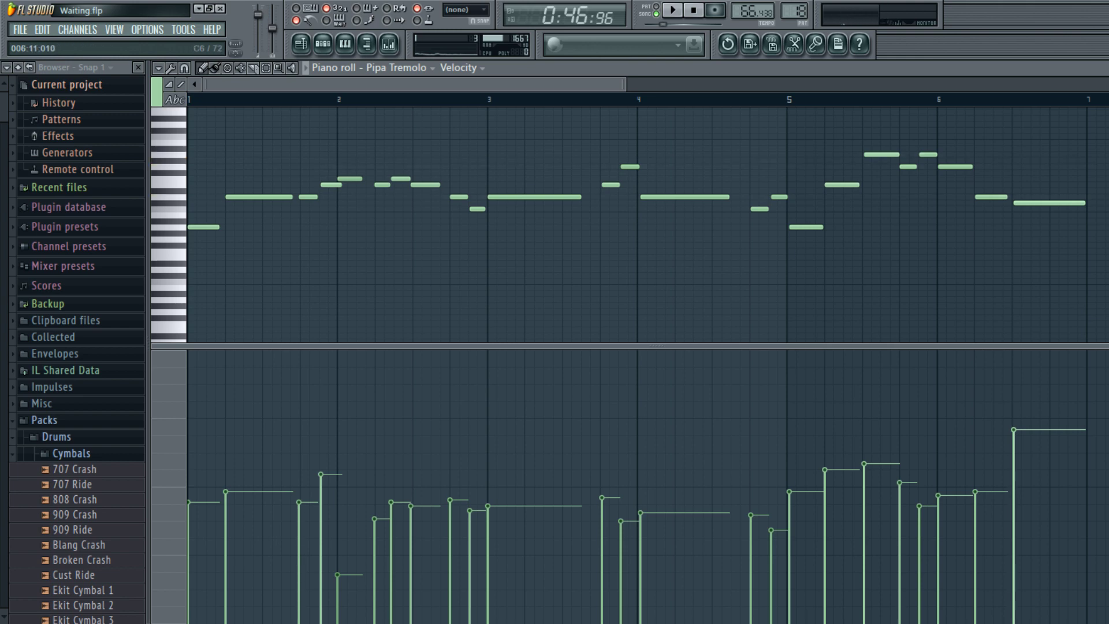
- Add a short F6 Pipa Tremolo note before the G6 near the end of bar 7, and break the F6 at bar 8 into short notes
scroll(860, 119, "right", 6)
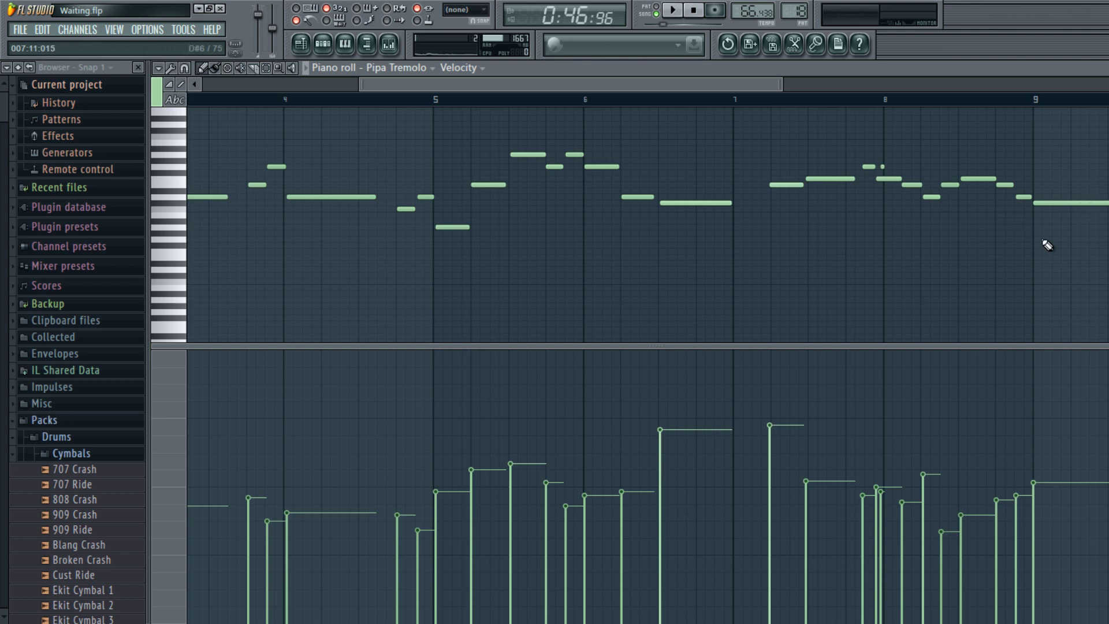
mouse_move(1091, 206)
left_mouse_down()
mouse_move(1084, 228)
mouse_move(1094, 220)
left_mouse_up()
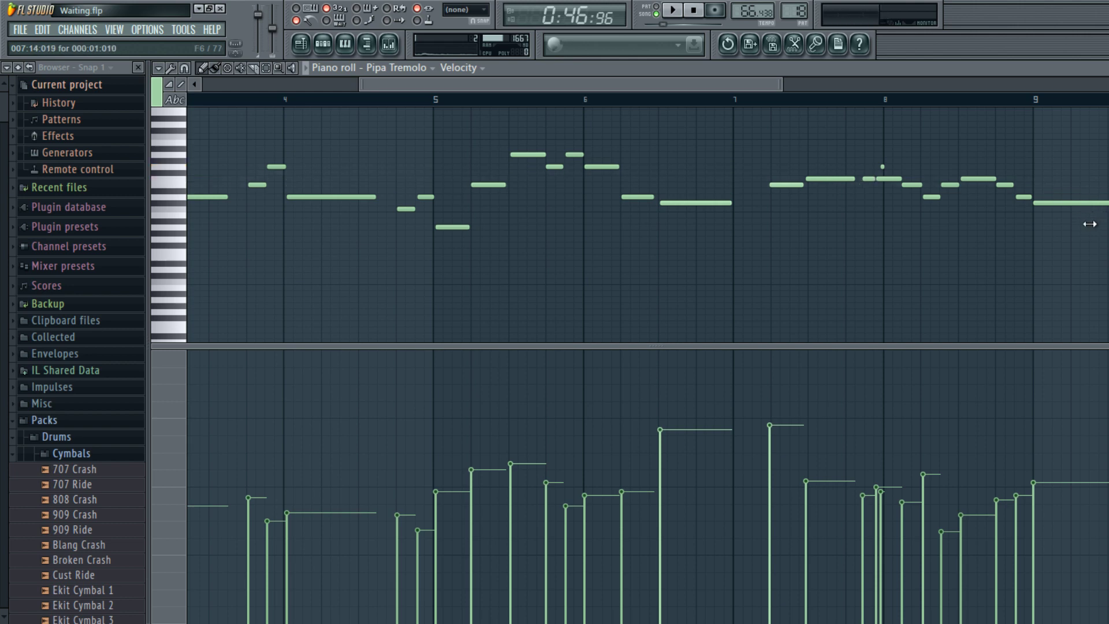
mouse_move(1087, 226)
left_mouse_down()
mouse_move(1059, 225)
mouse_move(1080, 209)
left_mouse_up()
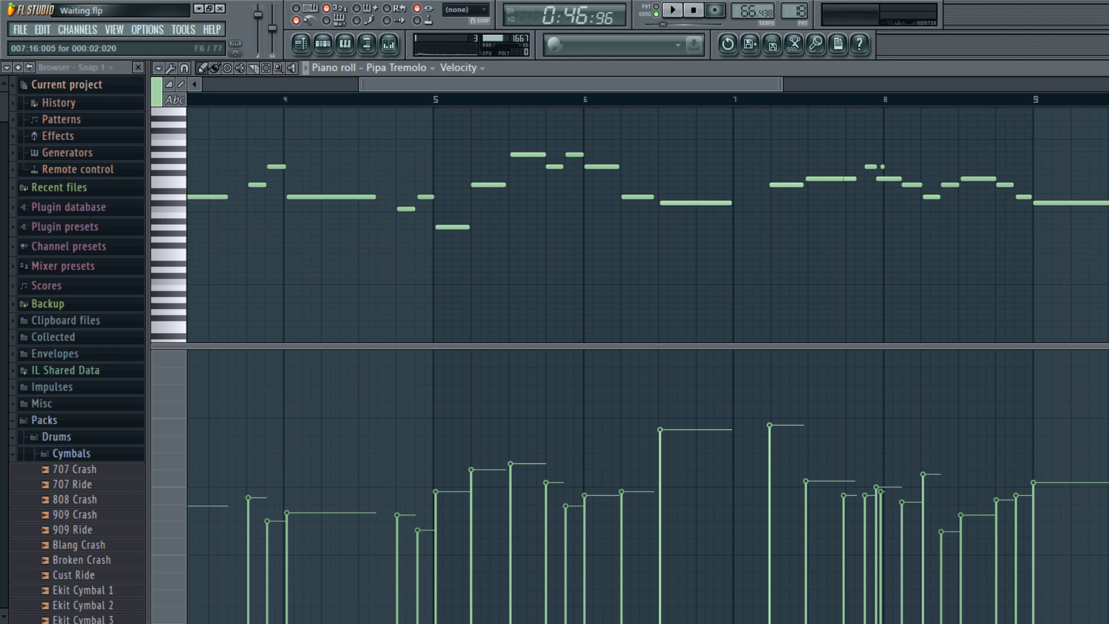
left_click_drag(1108, 220, 1101, 220)
key("ctrl+b")
- Play the song from bar 14 and open the Oboe notes of Pattern 1 in the piano roll
key("space")
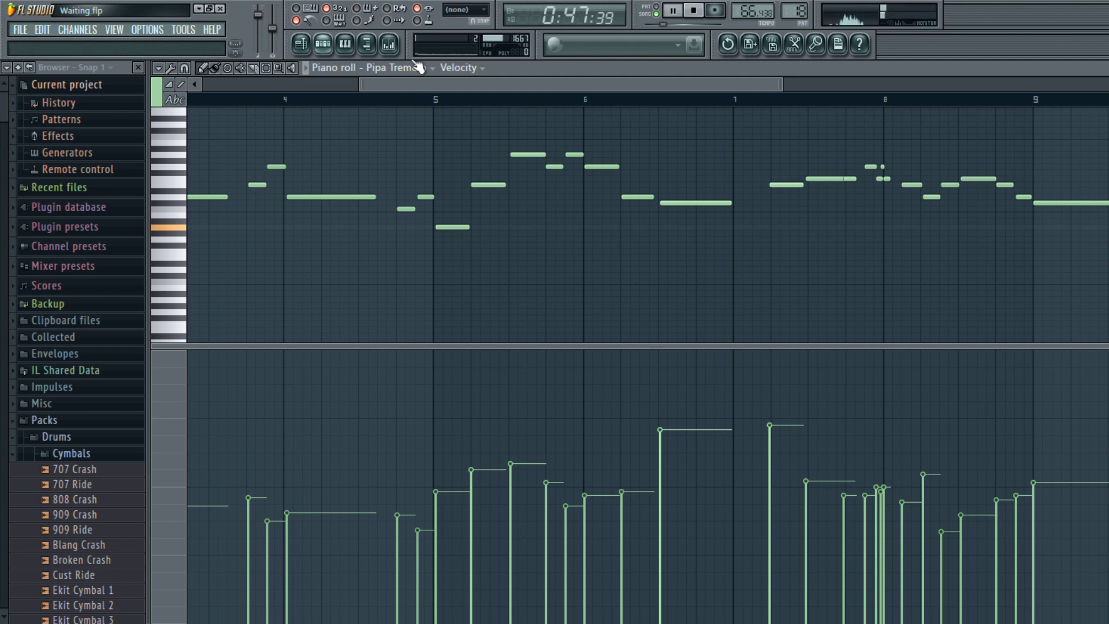
key("F6")
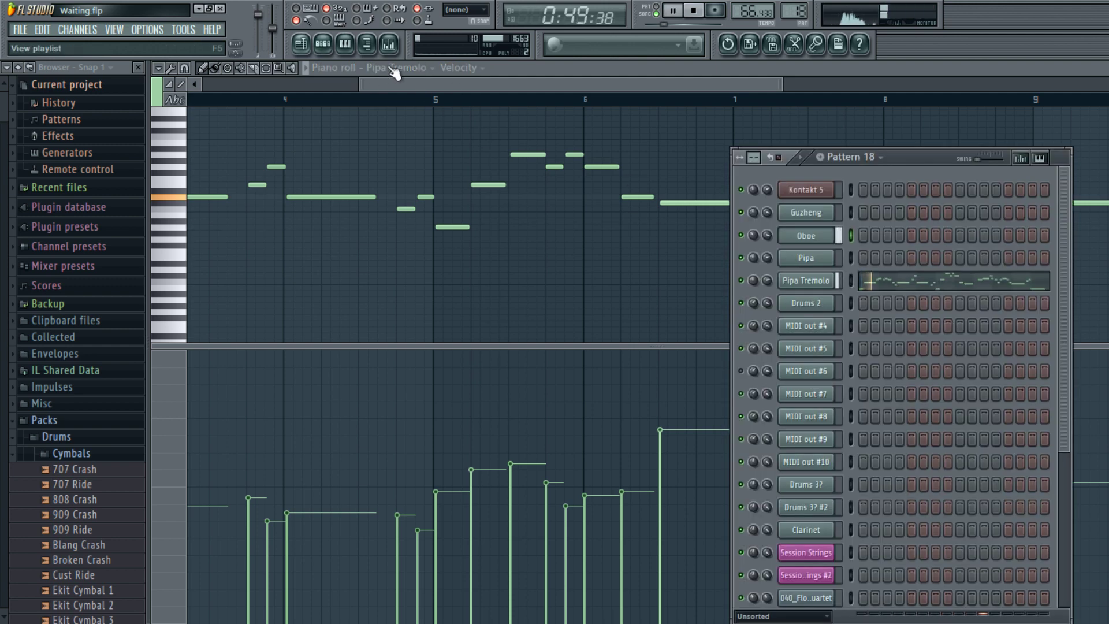
left_click(376, 52)
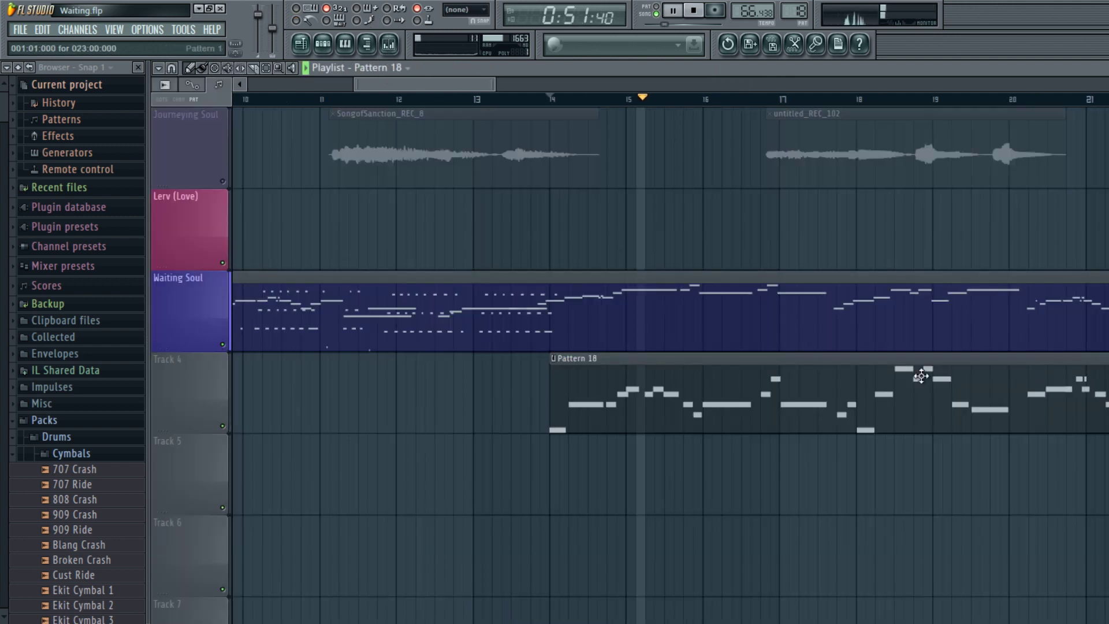
double_click(818, 395)
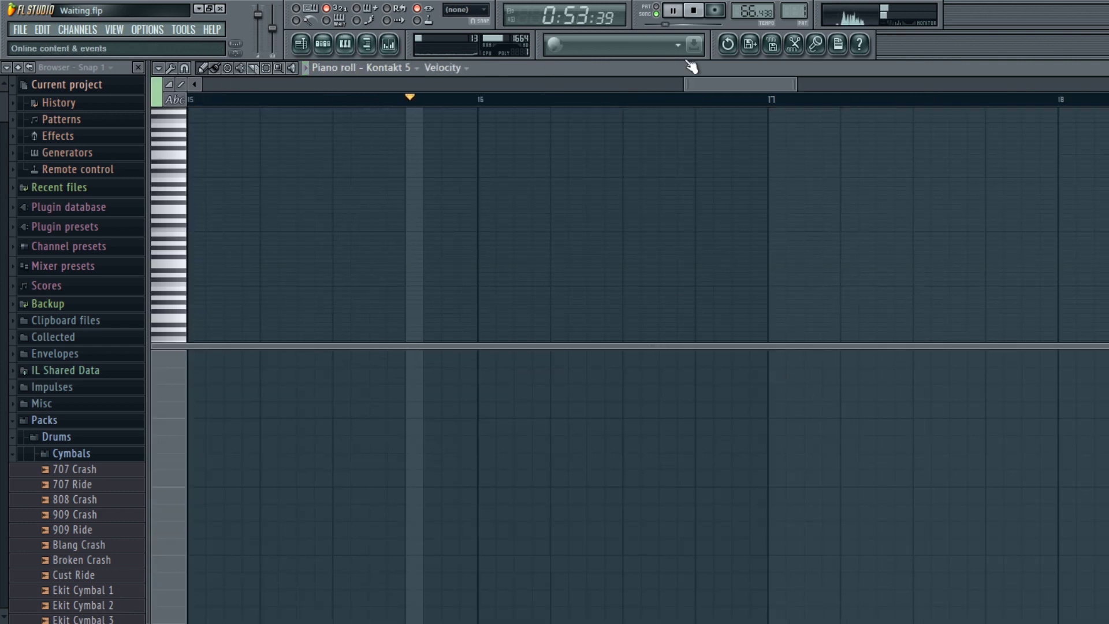
key("F6")
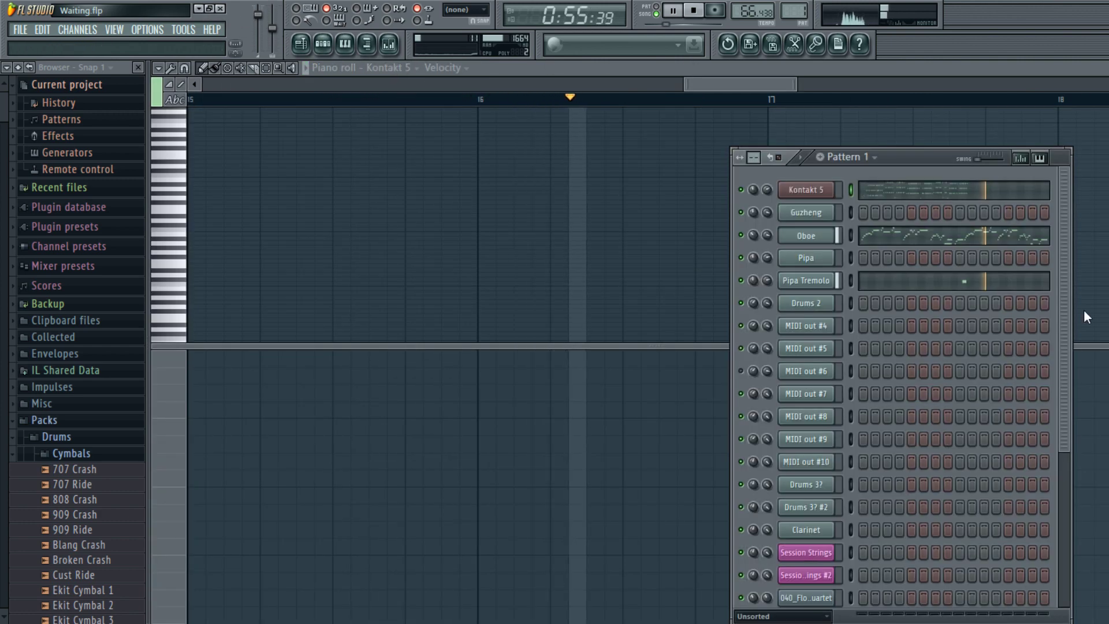
left_click(975, 221)
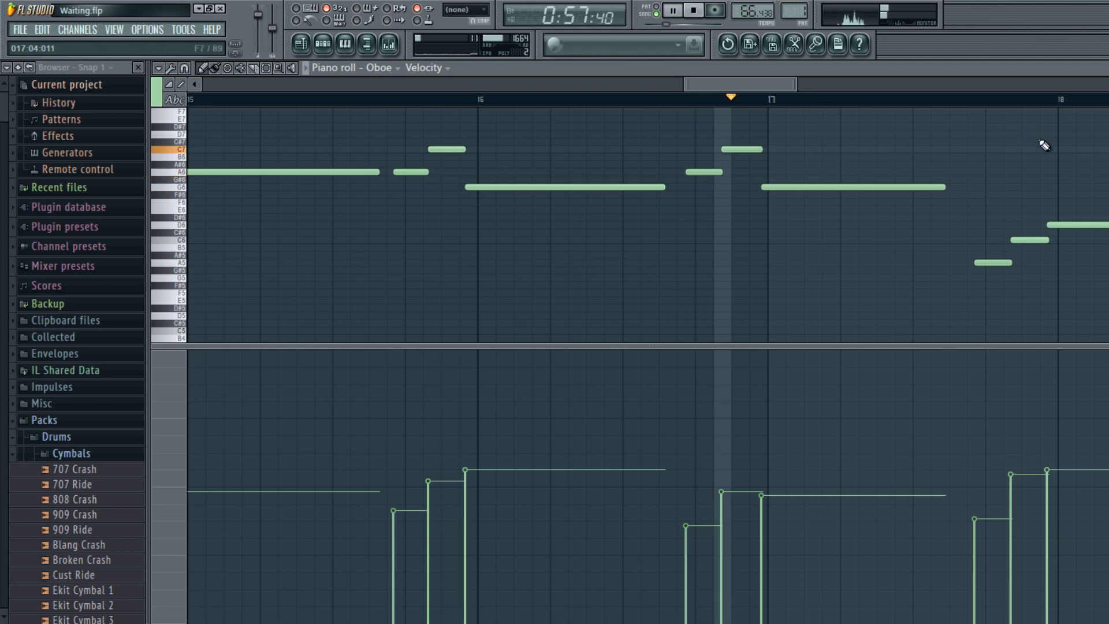
- Shift all Oboe notes from late bar 13 onwards slightly later, and stop playback
left_click_drag(997, 101, 514, 156)
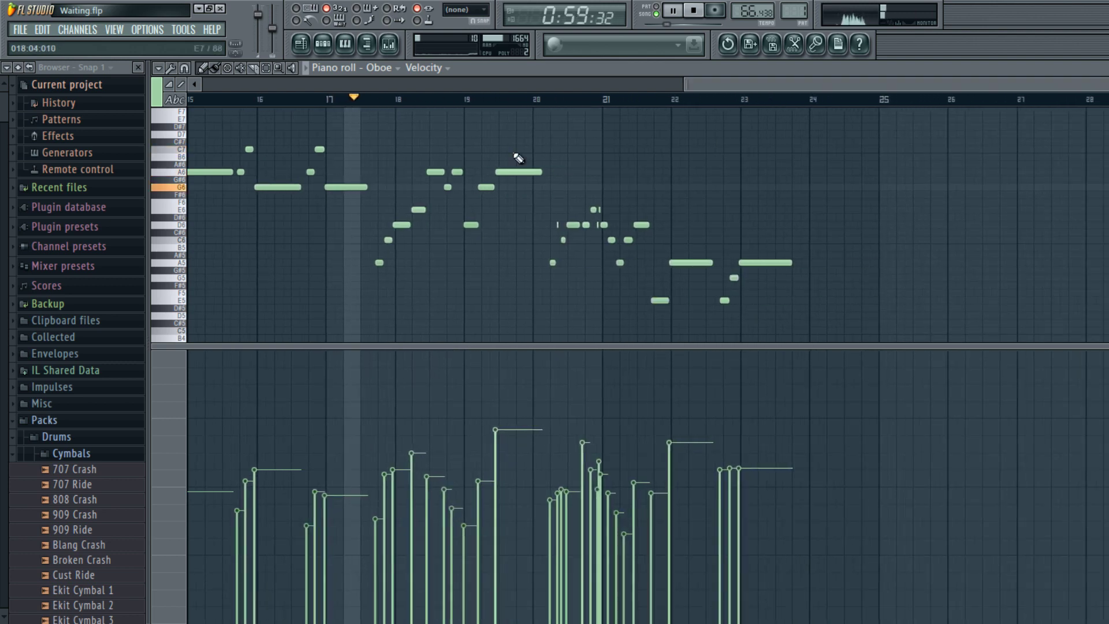
left_click_drag(921, 102, 718, 153)
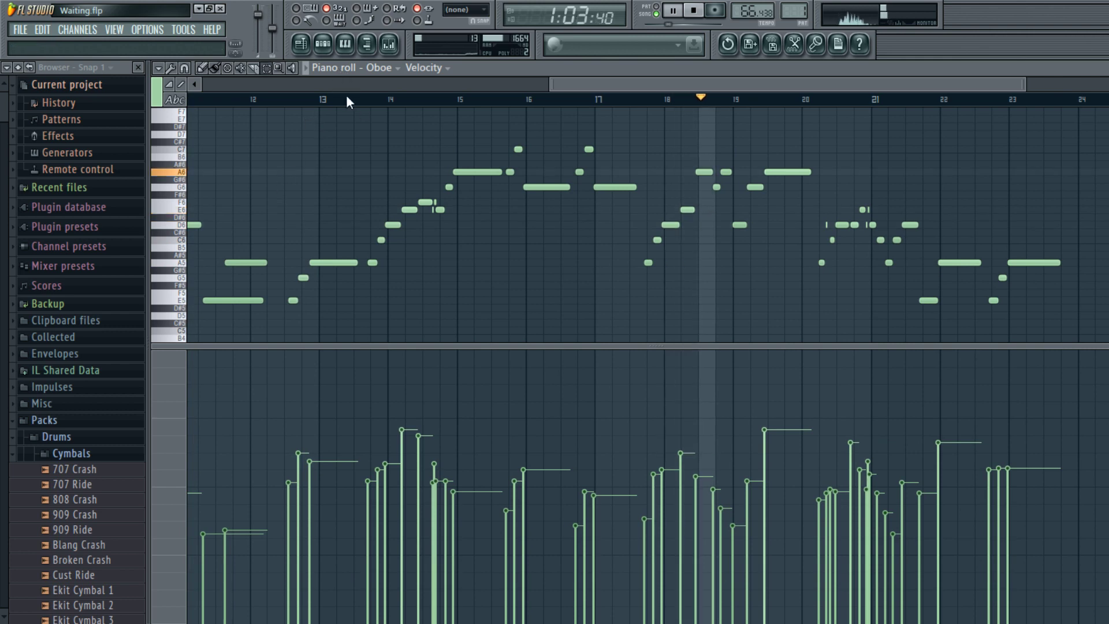
left_click_drag(372, 123, 1063, 288)
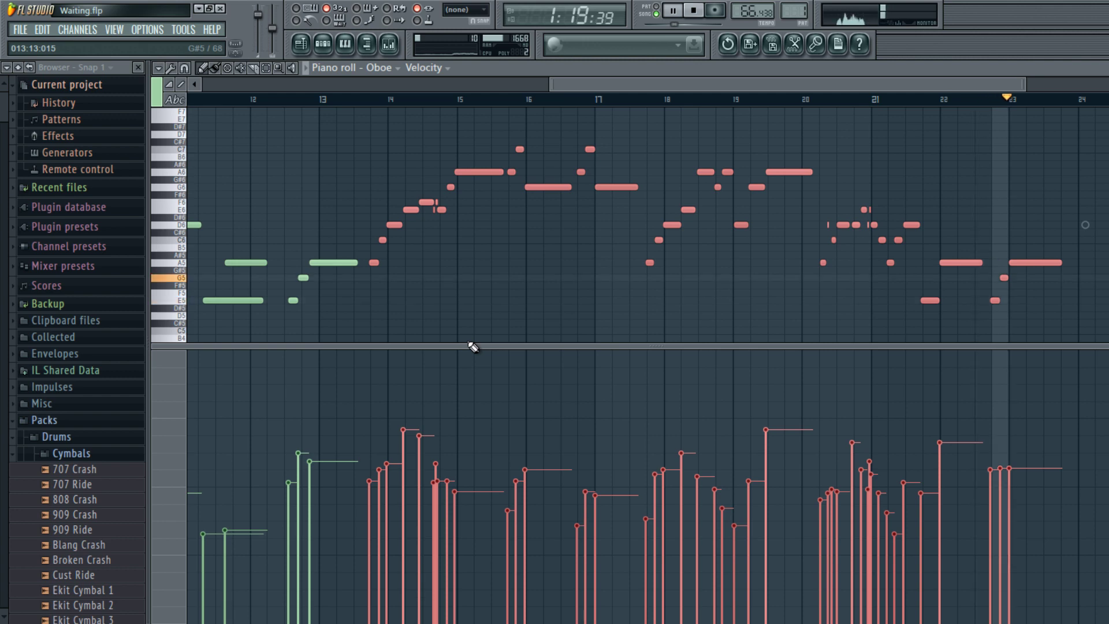
key("space")
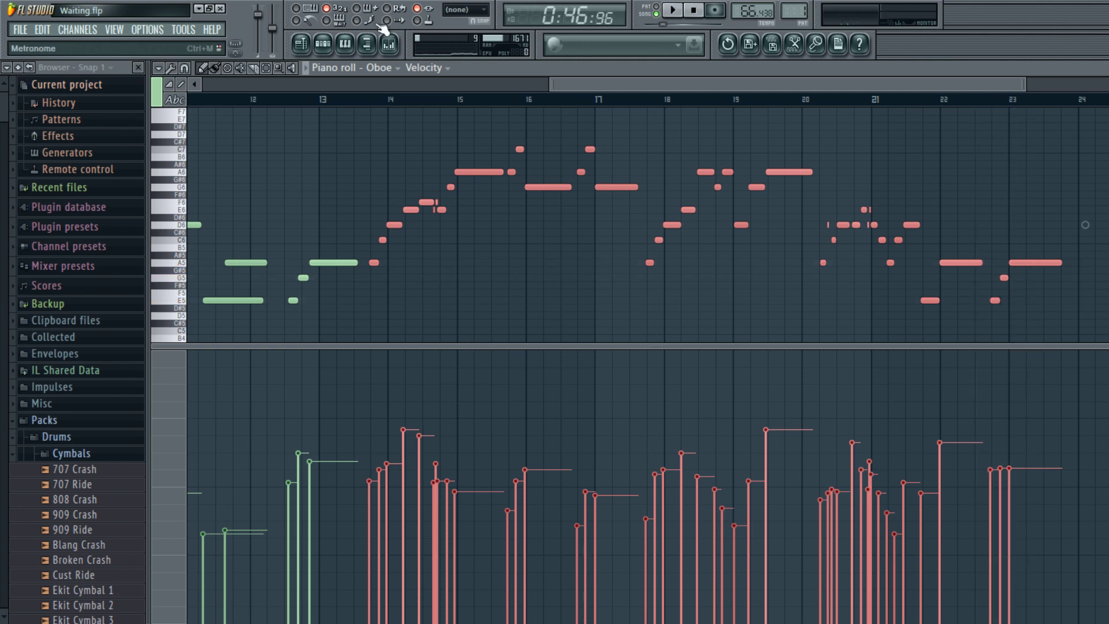
- In Pattern 18, place the two short Pipa Tremolo notes before bar 10 slightly earlier, the first at D6, and save the project
left_click(323, 43)
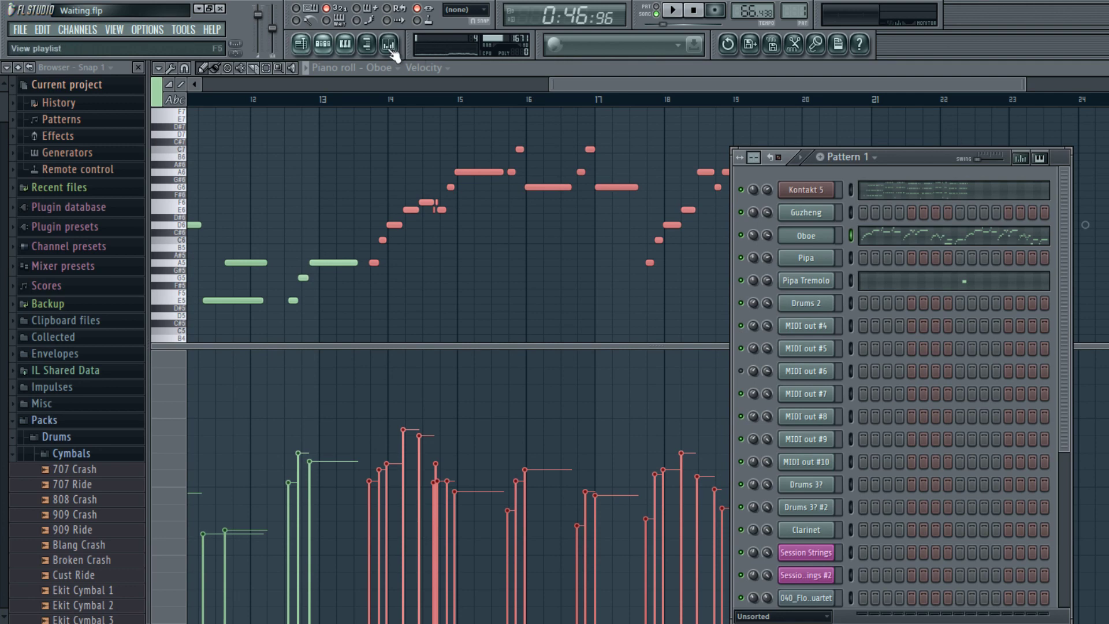
key("F5")
key("F7")
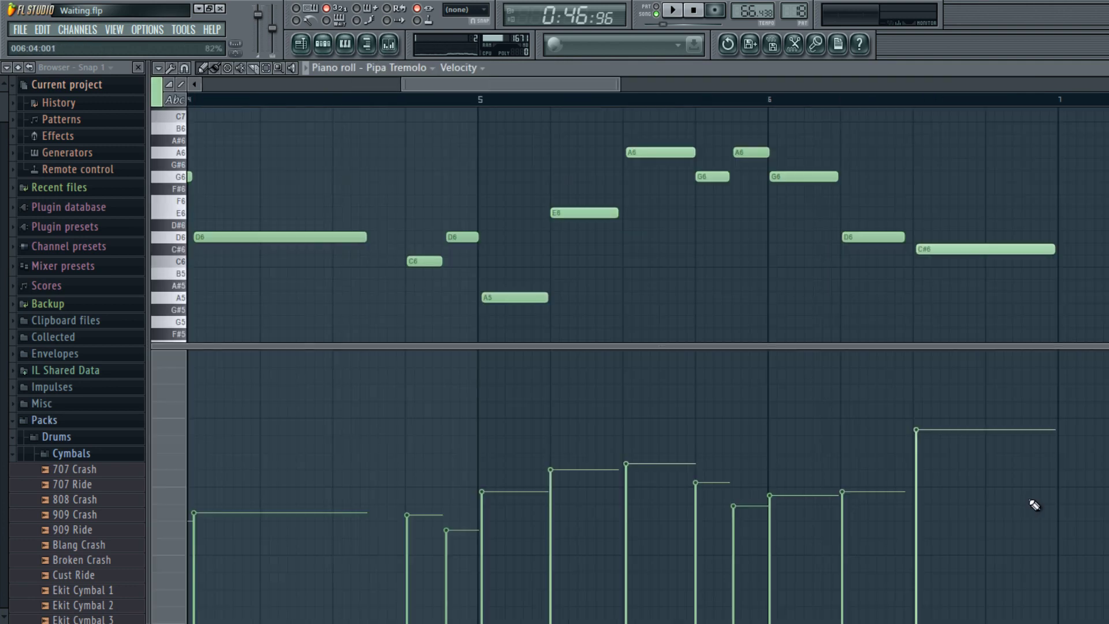
scroll(701, 107, "right", 8)
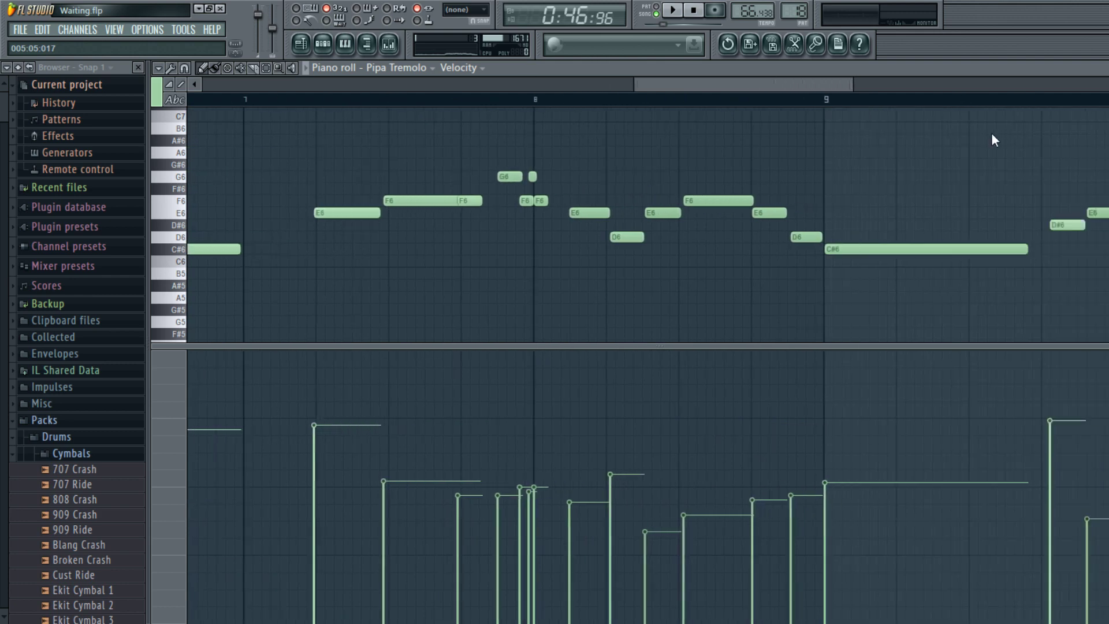
scroll(1084, 136, "right", 1)
key("ctrl+z")
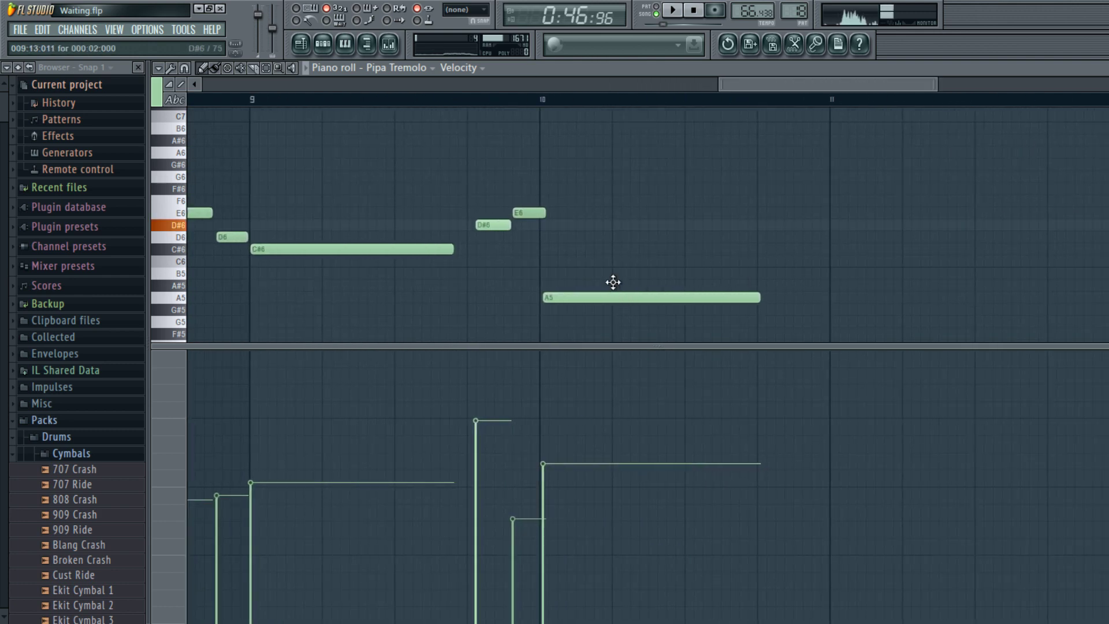
key("ctrl+z")
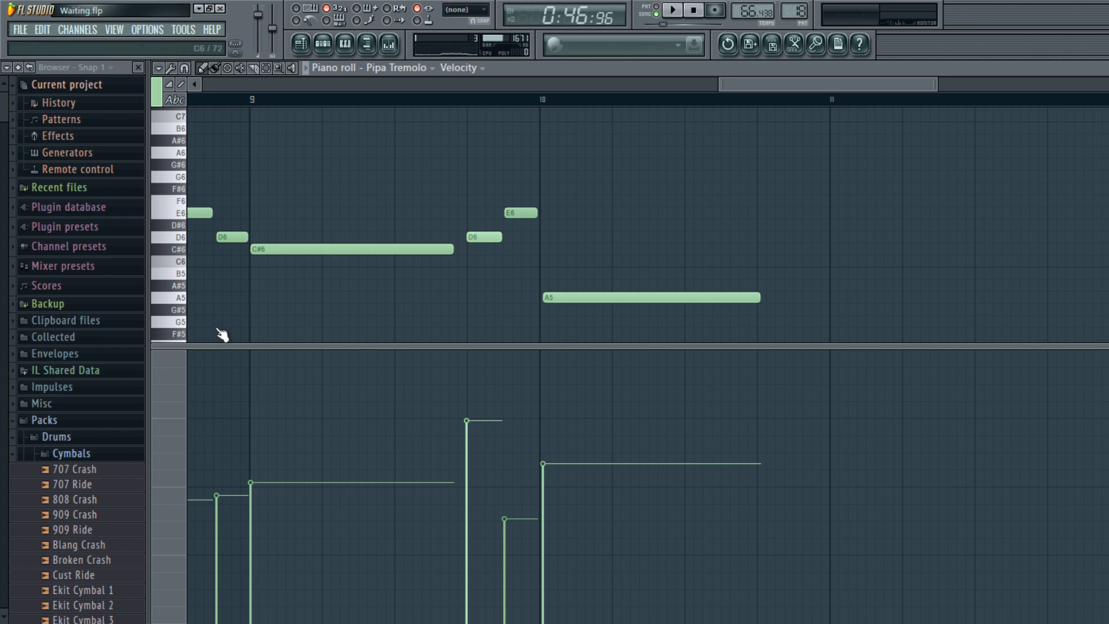
key("ctrl+s")
- Return to the playlist, play the song from the beginning past bar 17, and stop playback
left_click(382, 50)
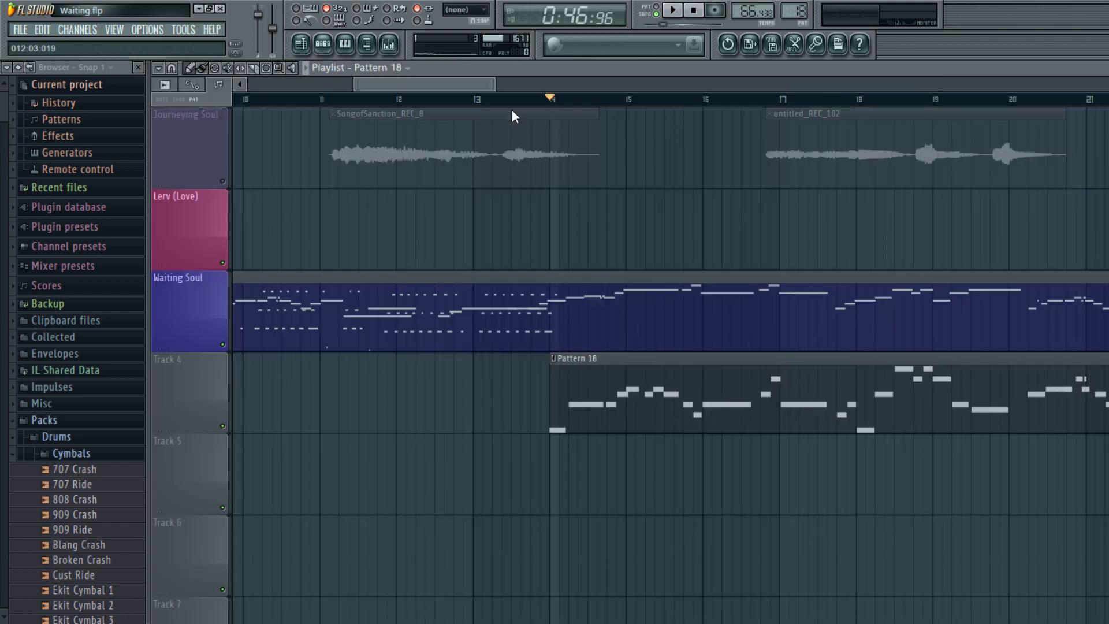
scroll(251, 102, "left", 10)
key("space")
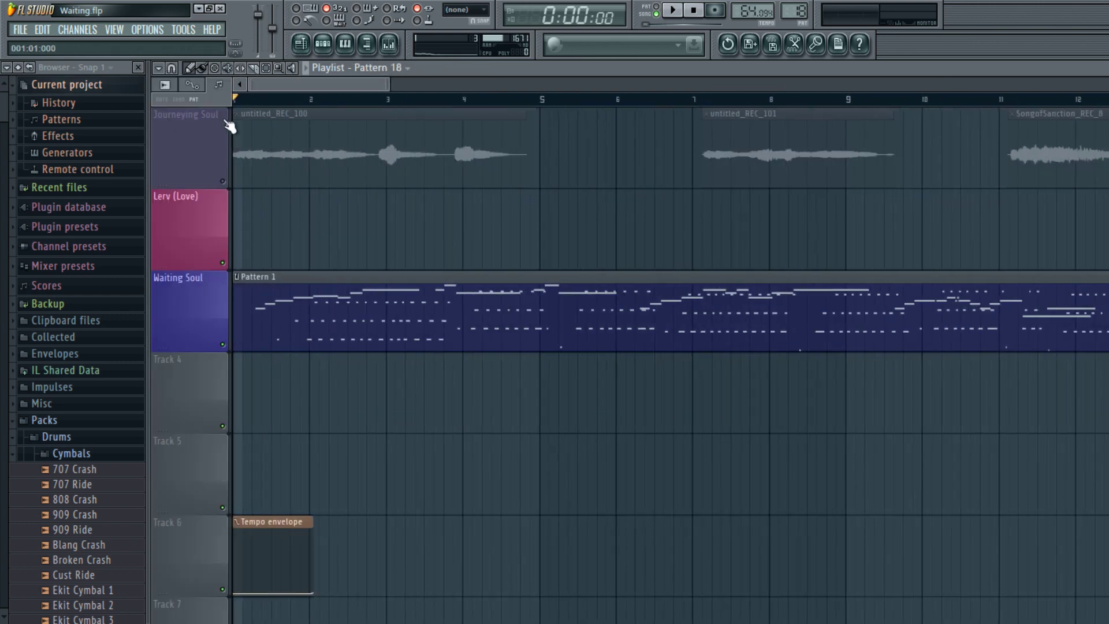
key("space")
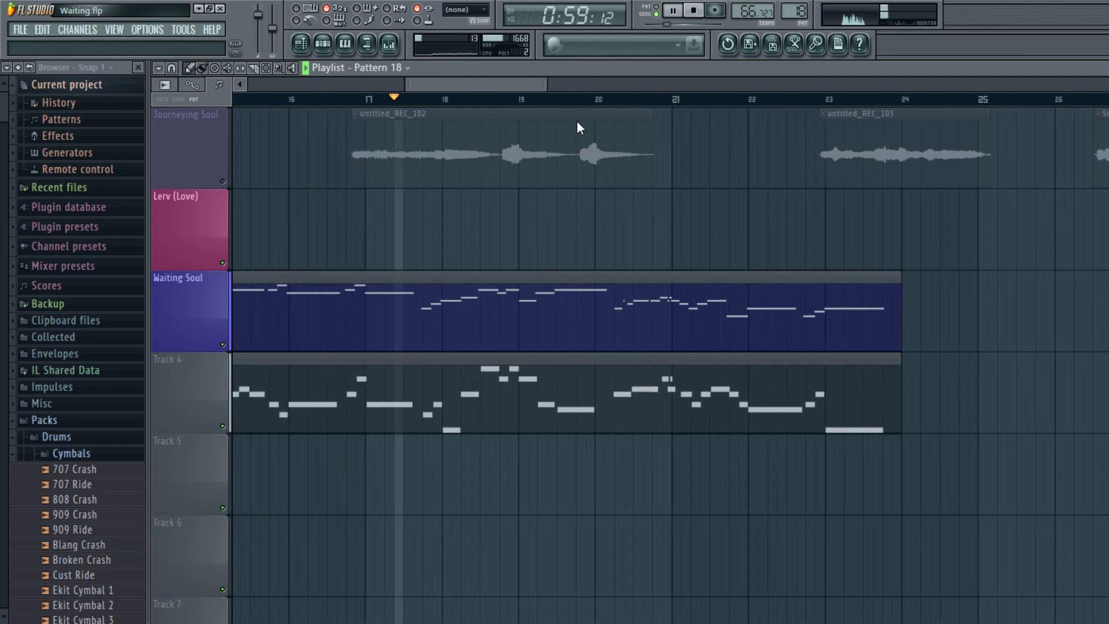
key("space")
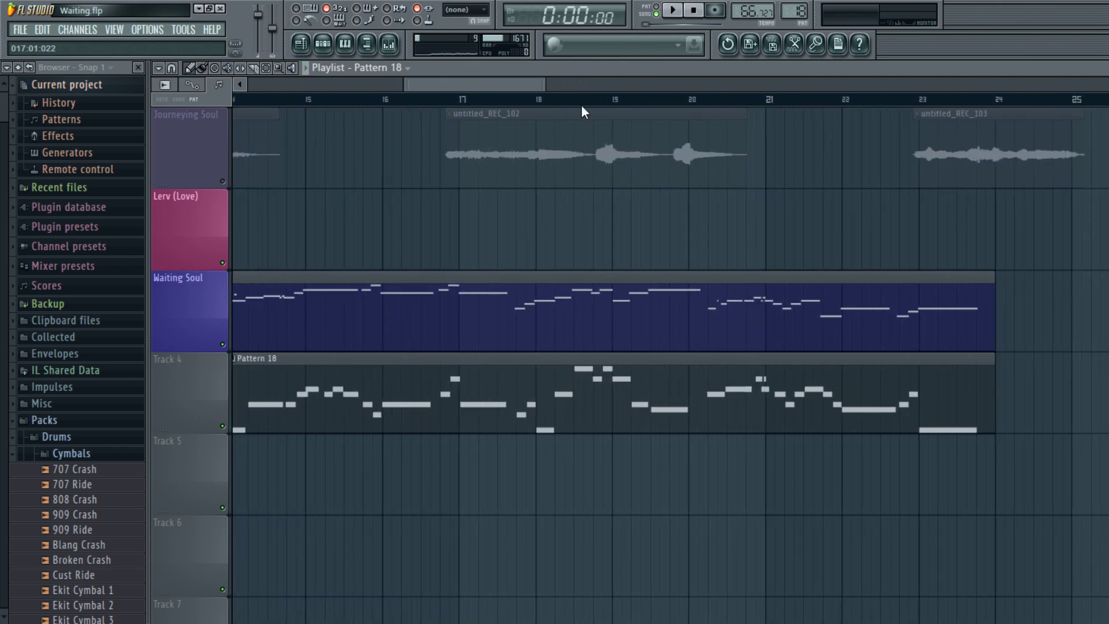
- Select the Guzheng channel and play the song twice from late bar 13, stopping after each pass
scroll(581, 105, "left", 3)
key("space")
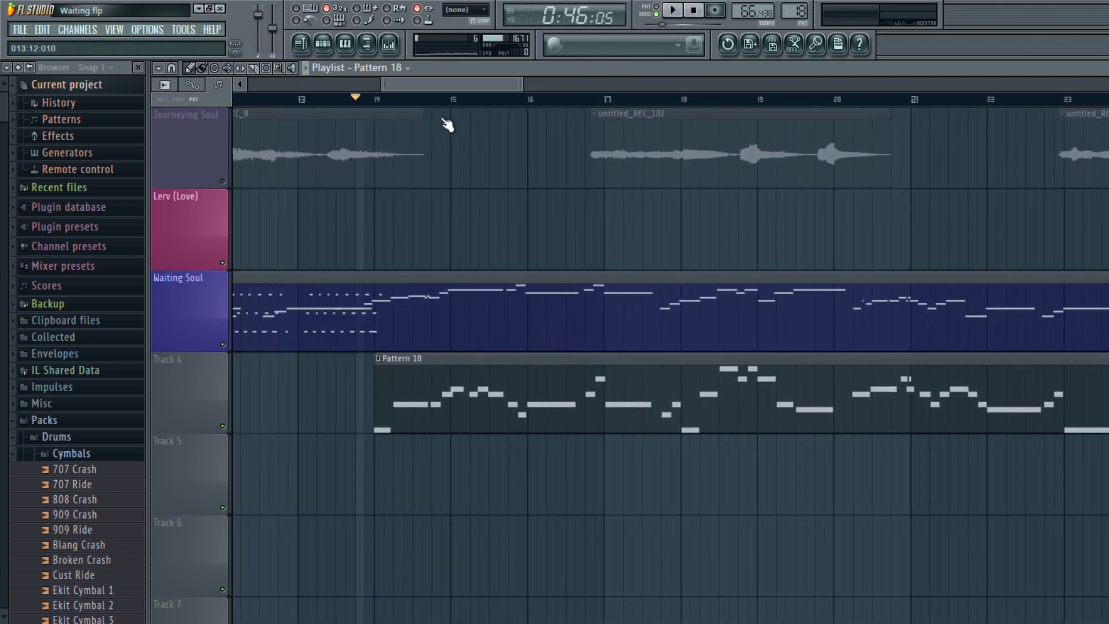
key("F6")
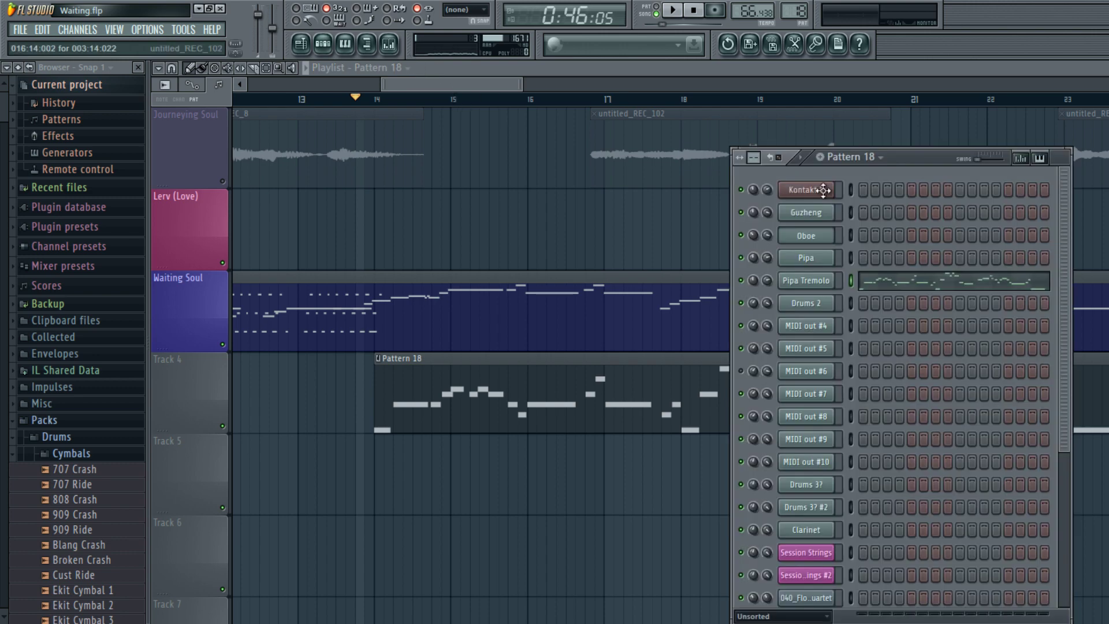
left_click(805, 212)
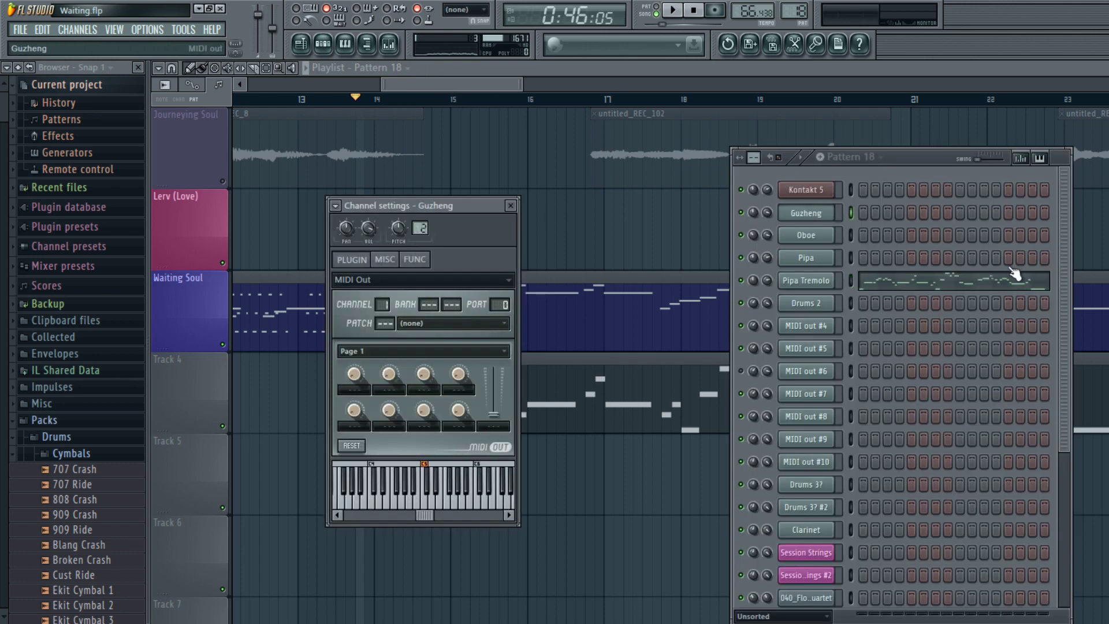
left_click(630, 107)
key("space")
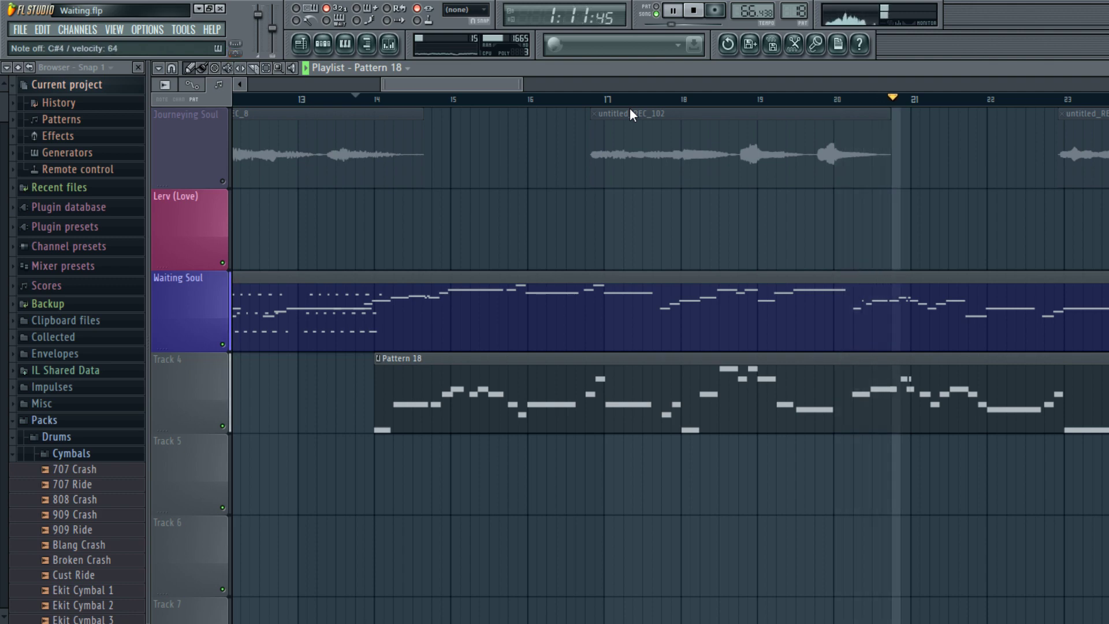
key("space")
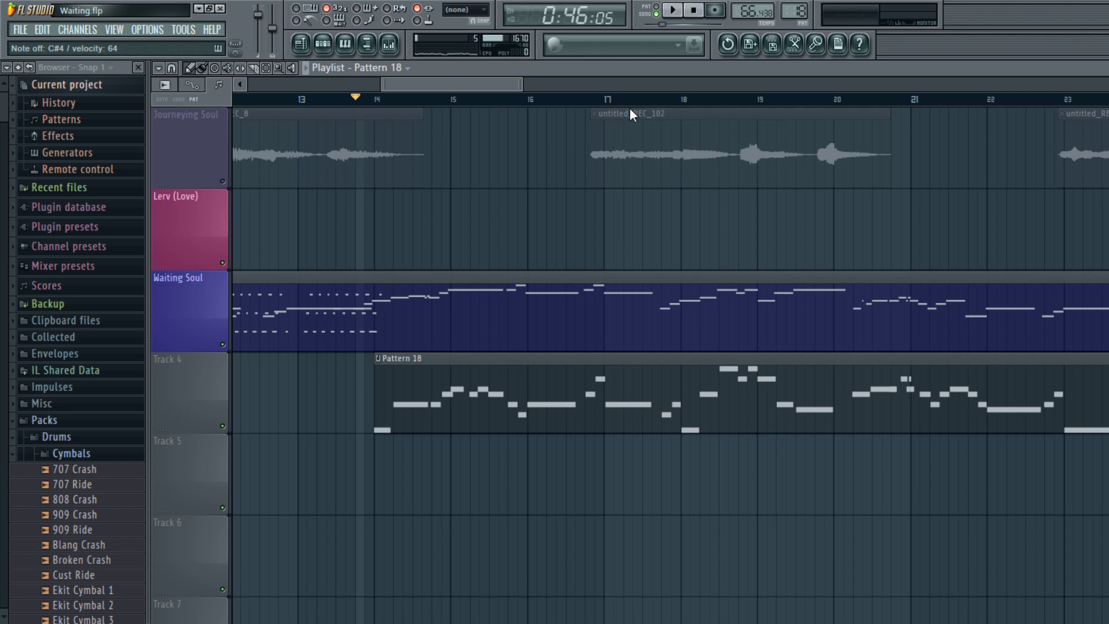
key("space")
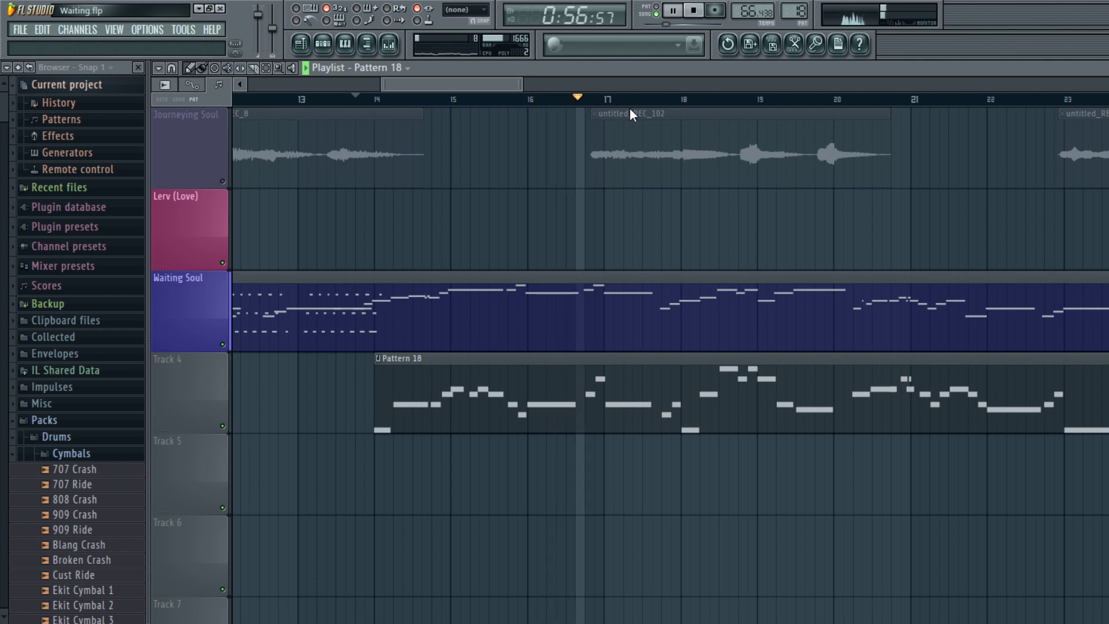
key("space")
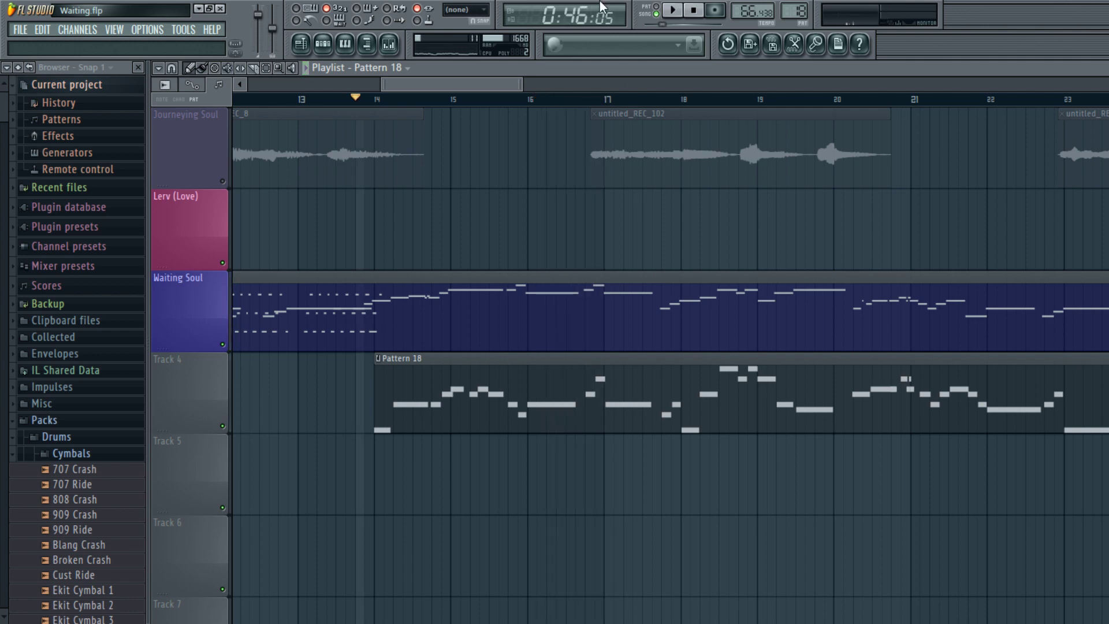
- Load the Balinese Gamelan 1.5 instrument into Kontakt and return to the Pattern 18 channel list
key("F6")
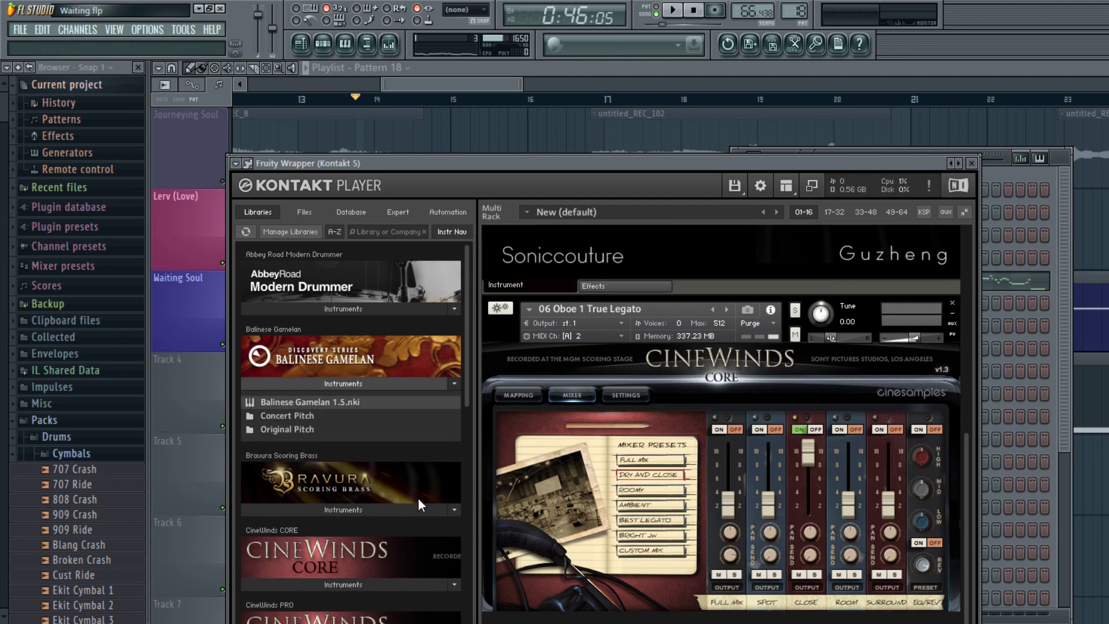
double_click(444, 402)
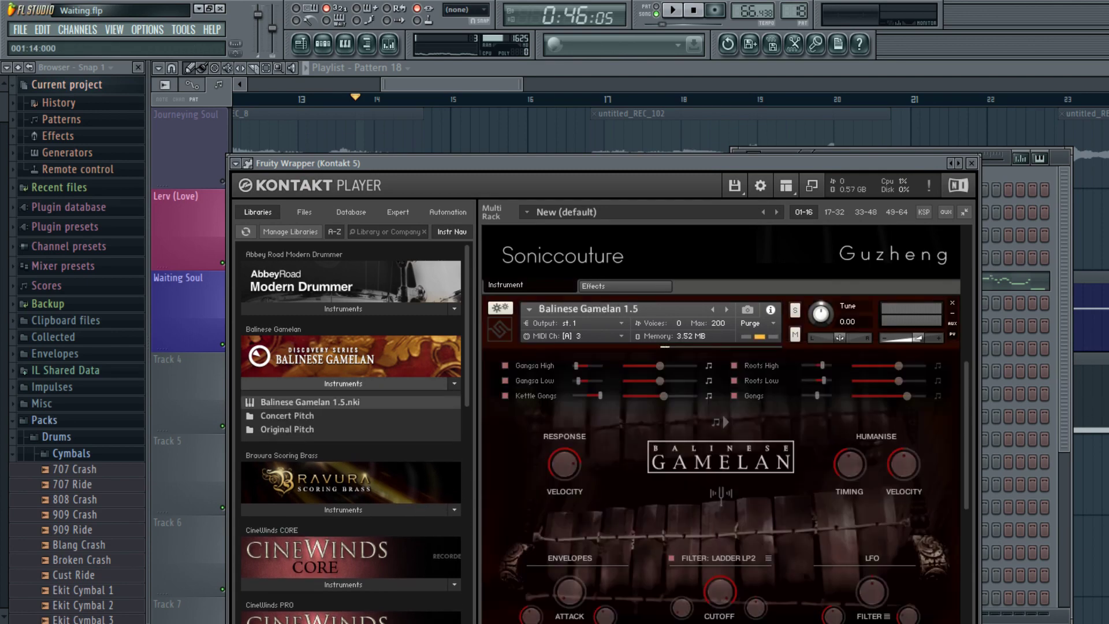
left_click(1025, 336)
- Open the settings of the Drums 2 channel and rename it Gamelan
key("Down")
key("Down")
key("Down")
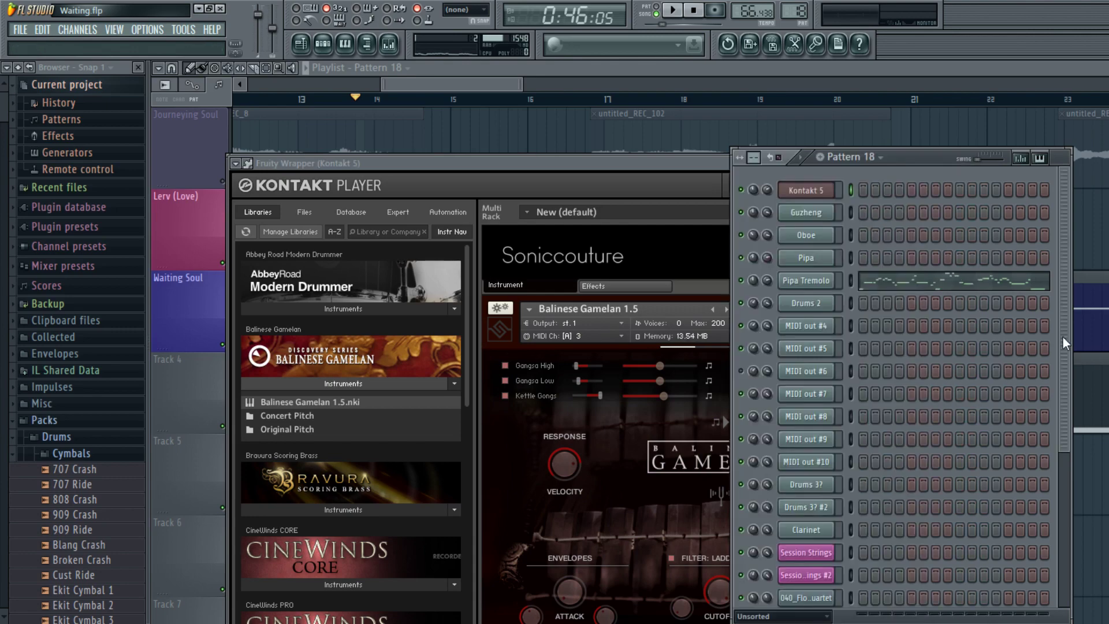
key("Down")
key("Down")
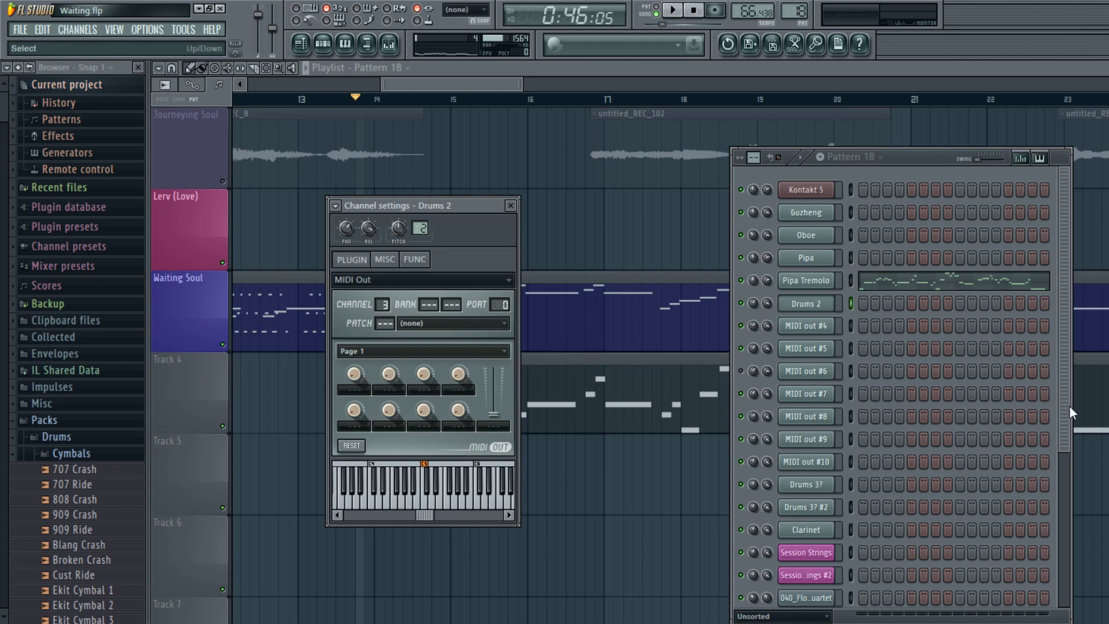
left_click(1012, 378)
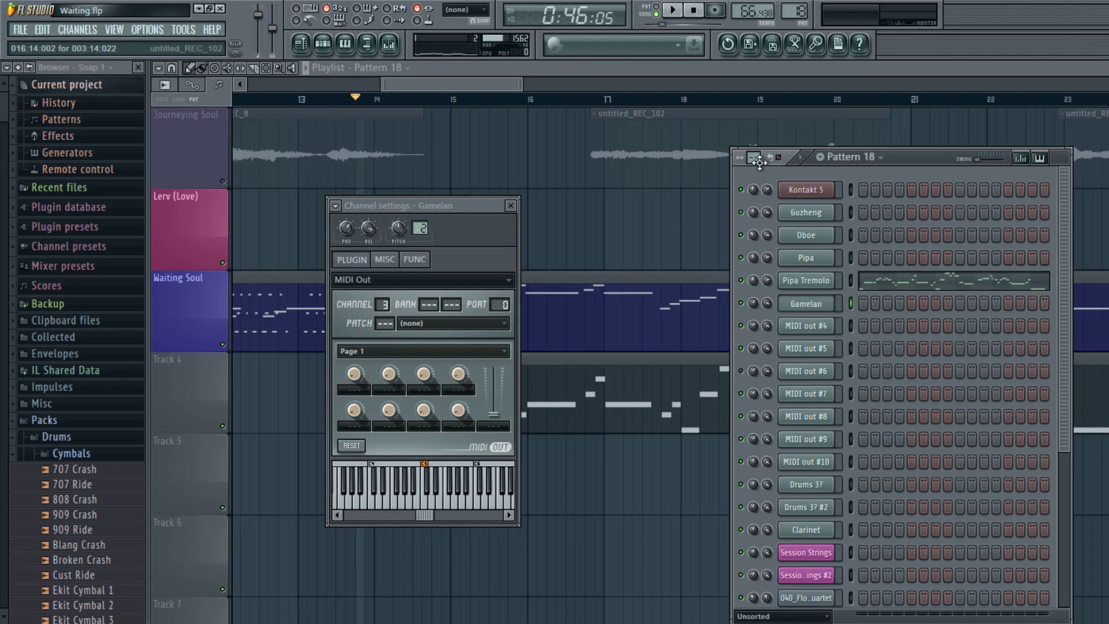
- Switch to the Google timer in the browser and start a 10-minute countdown
key("F12")
scroll(338, 117, "up", 3)
scroll(341, 123, "up", 8)
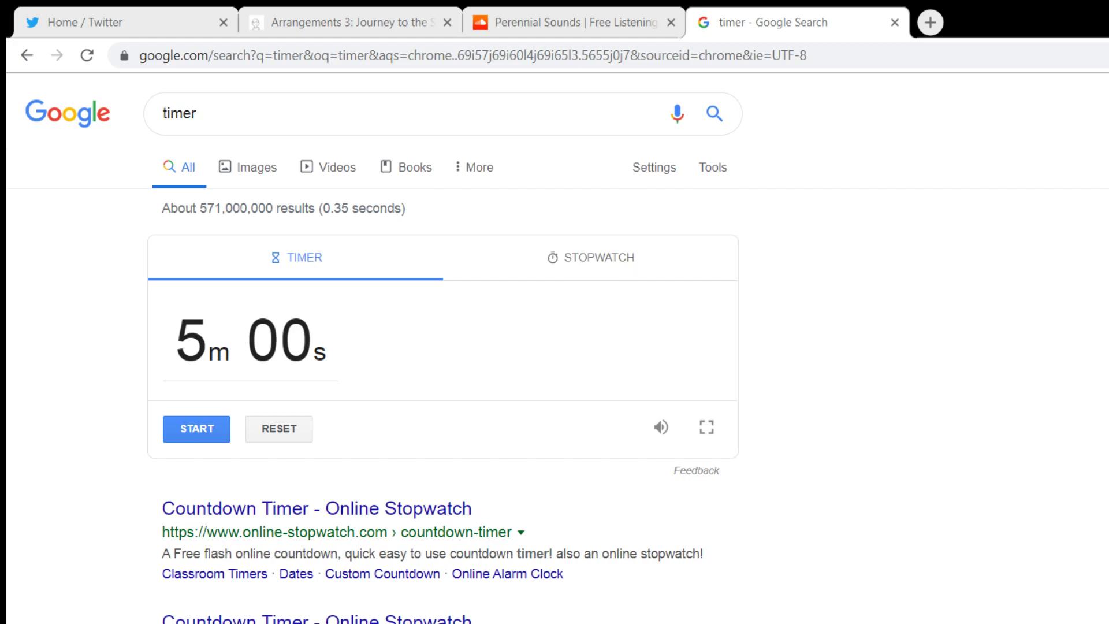
left_click(190, 351)
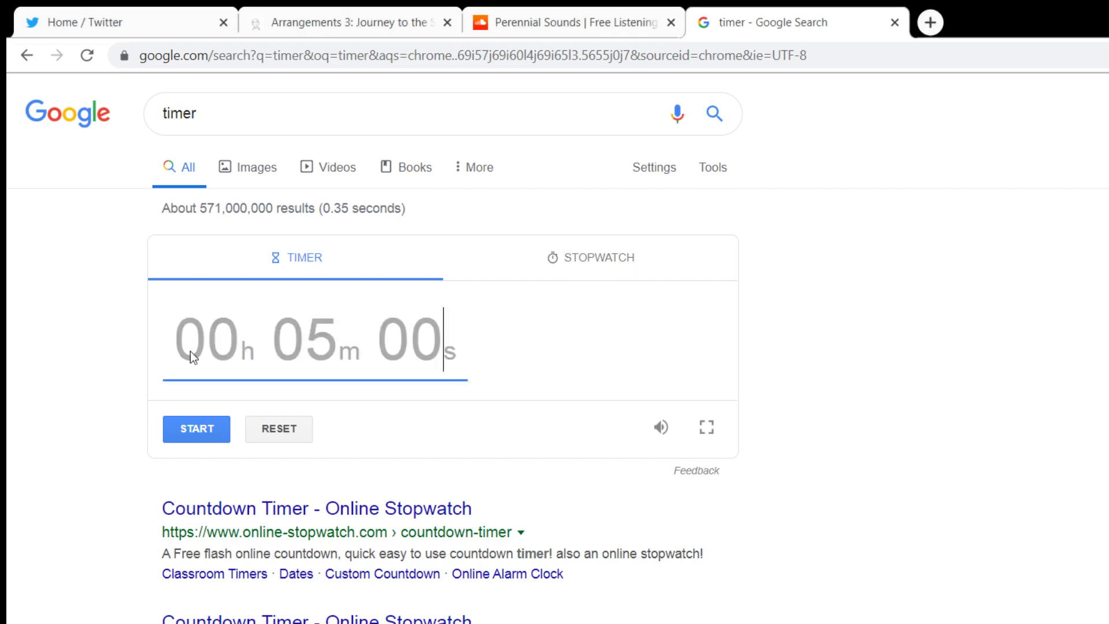
type("1000")
key("Return")
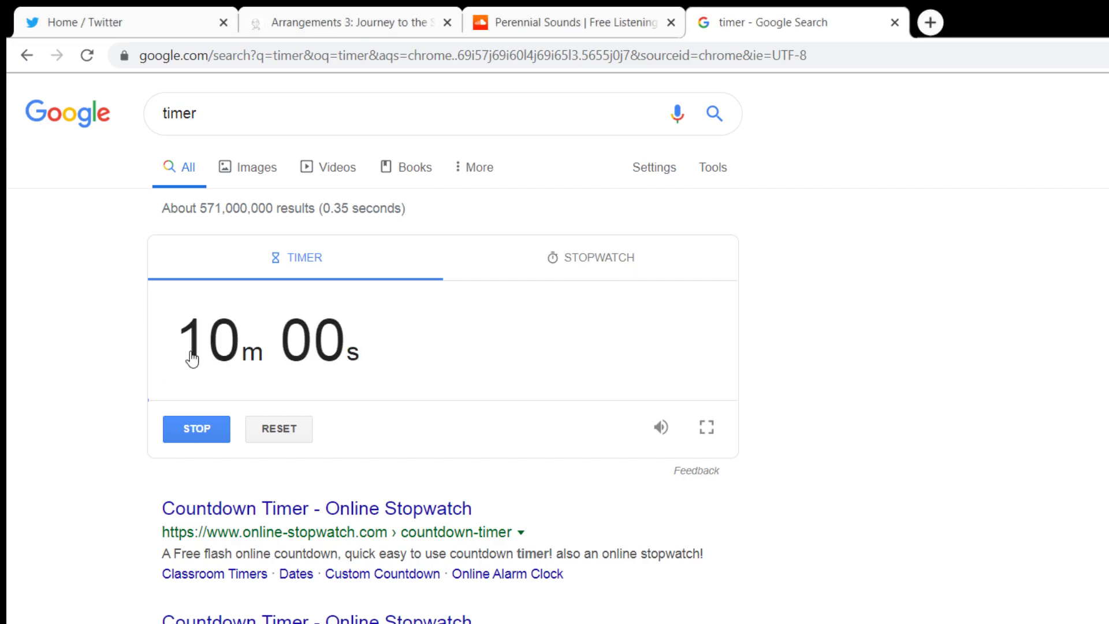
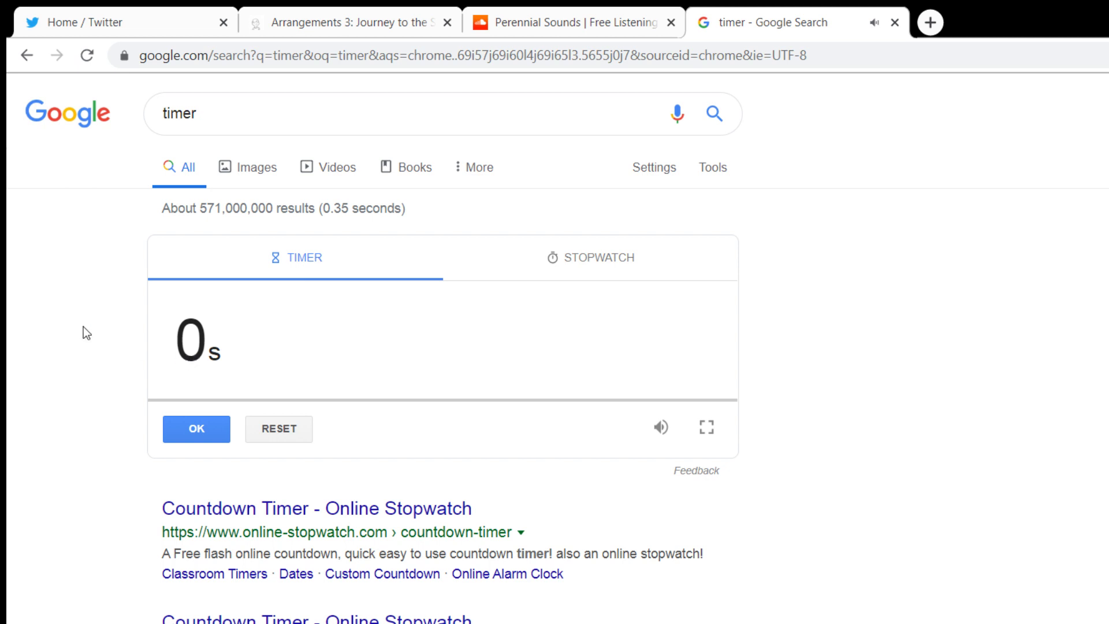
- Dismiss the finished countdown, reset the timer, and open the Perennial Sounds page on SoundCloud
left_click(182, 421)
left_click(272, 426)
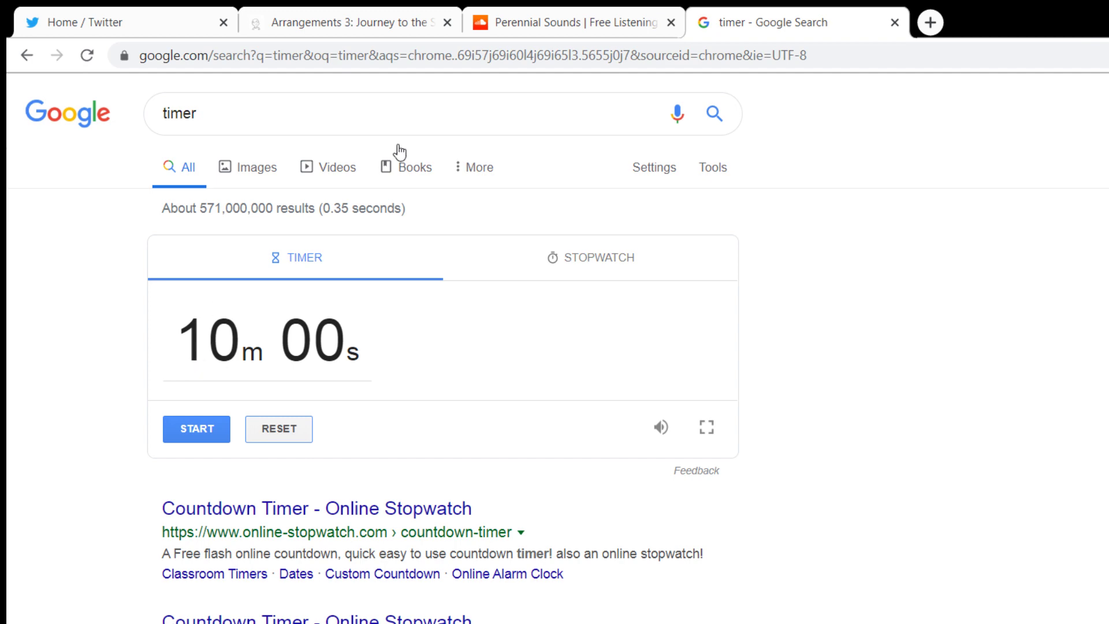
left_click(534, 16)
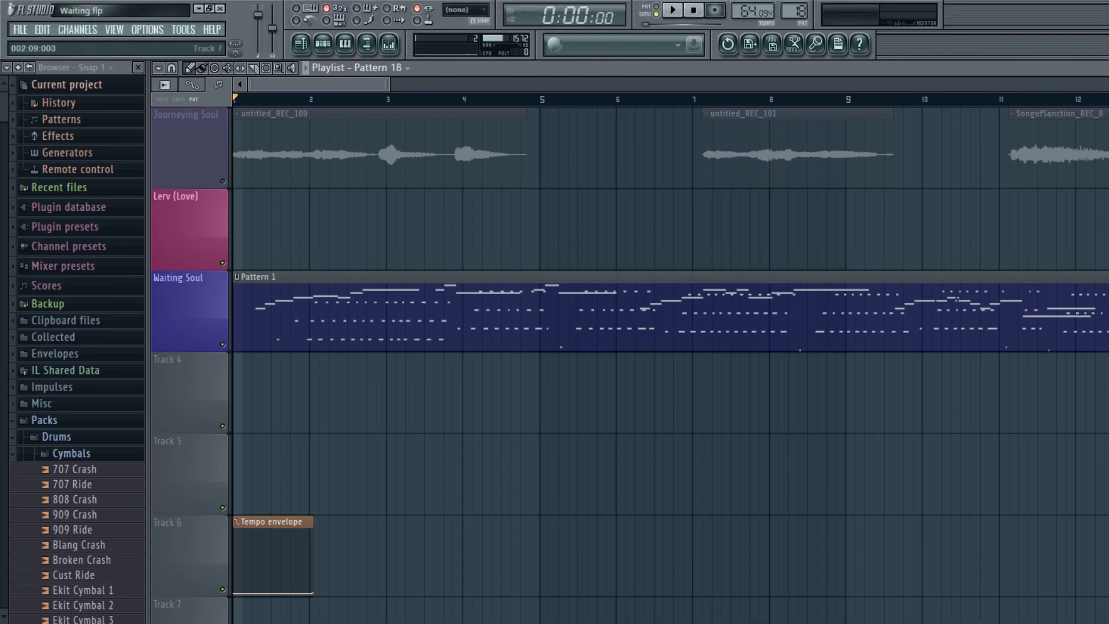
- Switch back to FL Studio, remove the Oboe notes from Pattern 1, and briefly play the song from the start
key("F7")
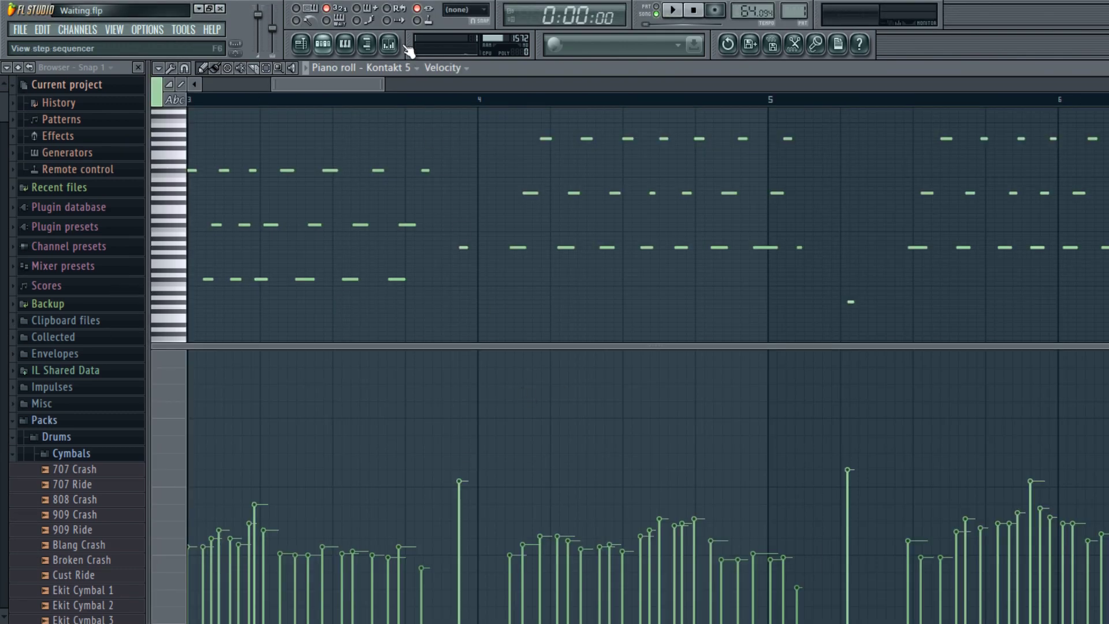
key("F5")
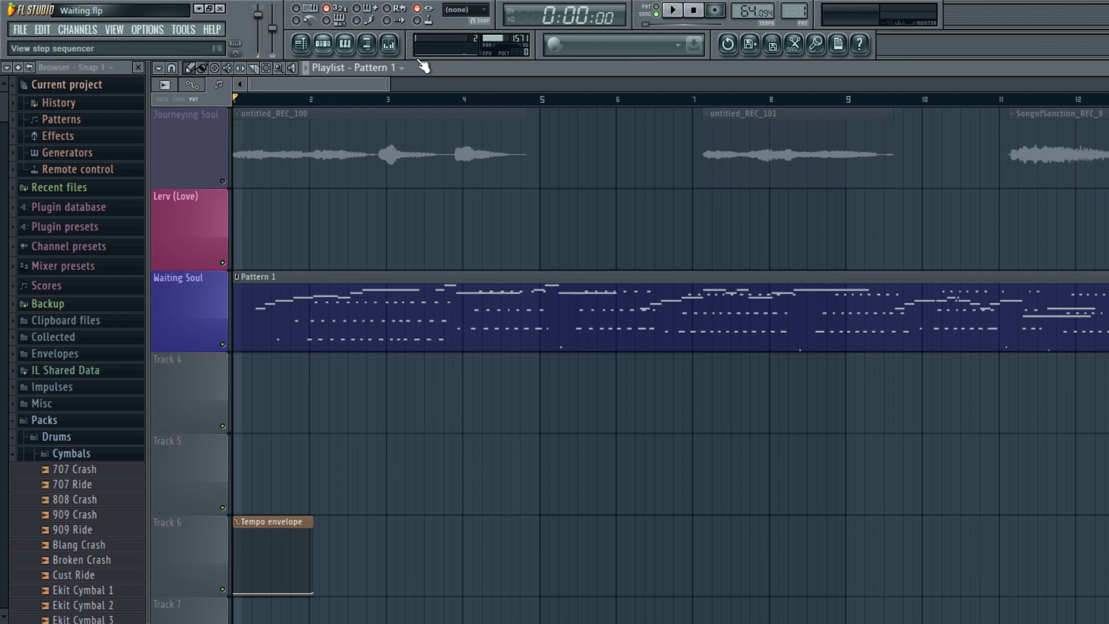
key("F6")
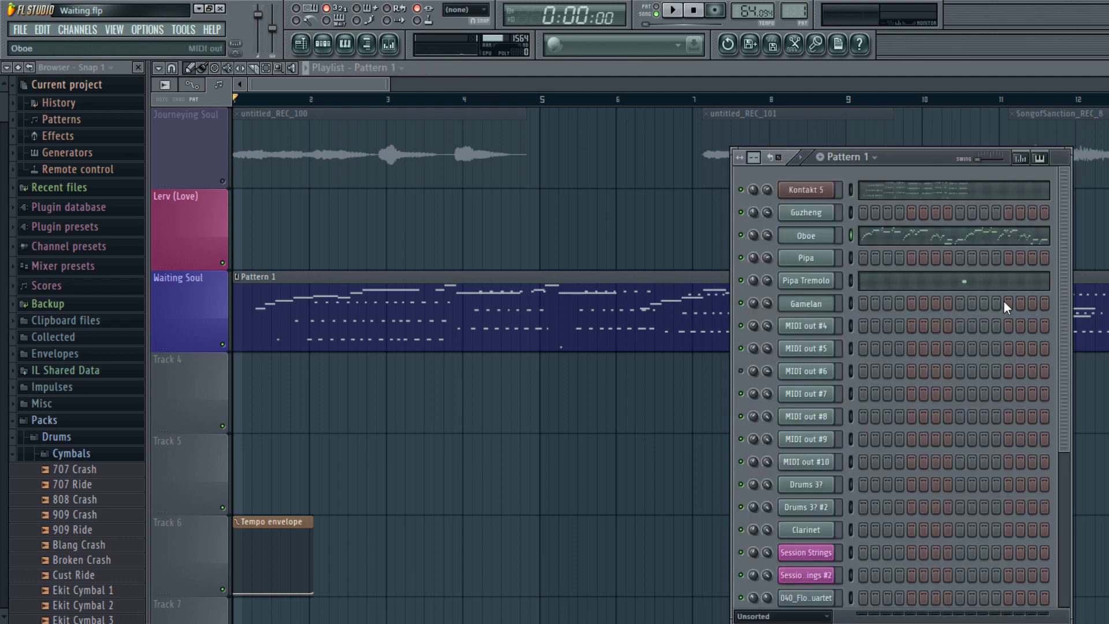
key("ctrl+z")
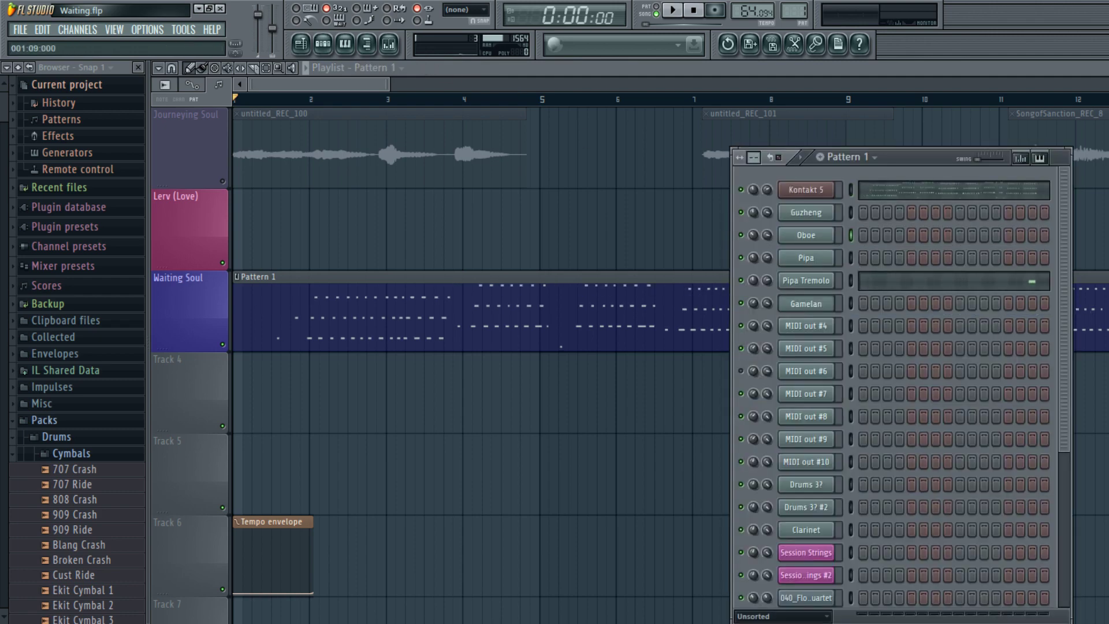
key("space")
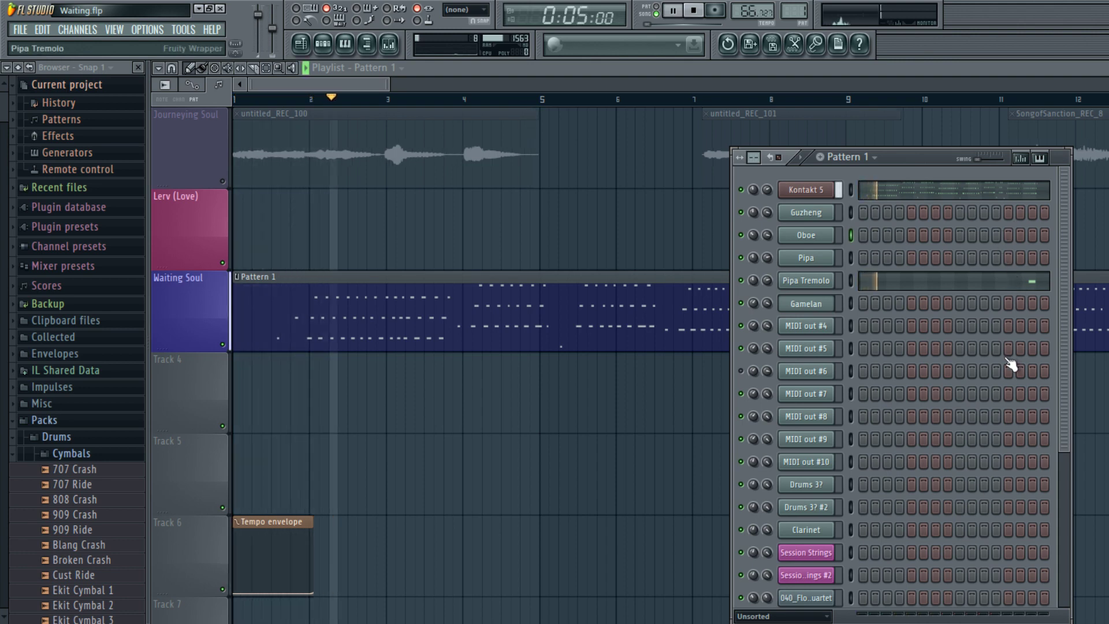
key("space")
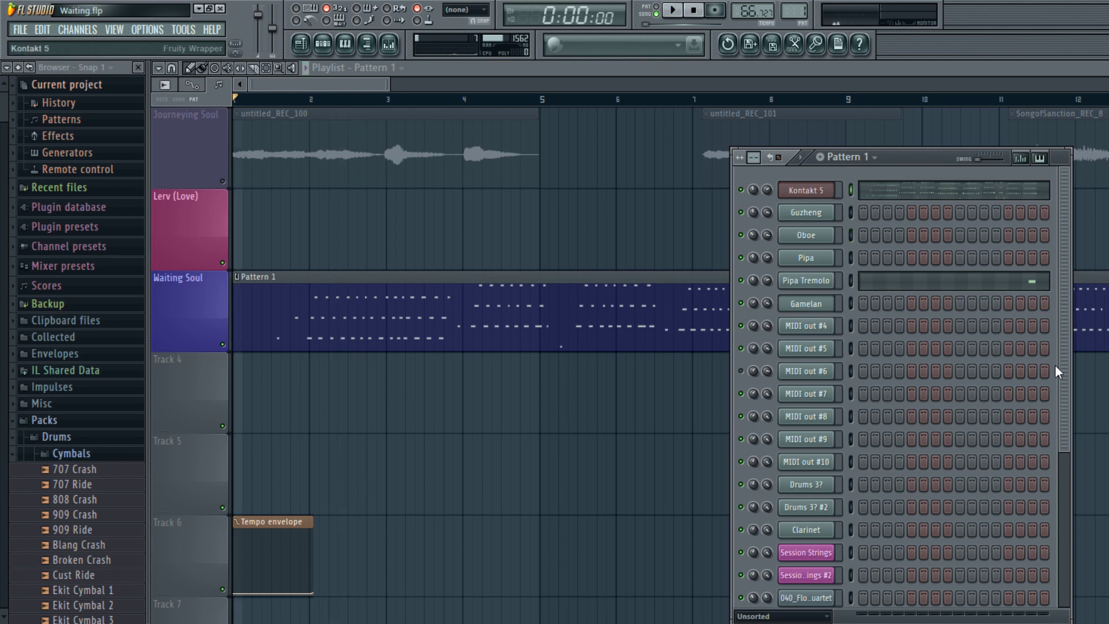
- Clear the Kontakt 5 notes from Pattern 1 and select the Guzheng channel
key("ctrl+z")
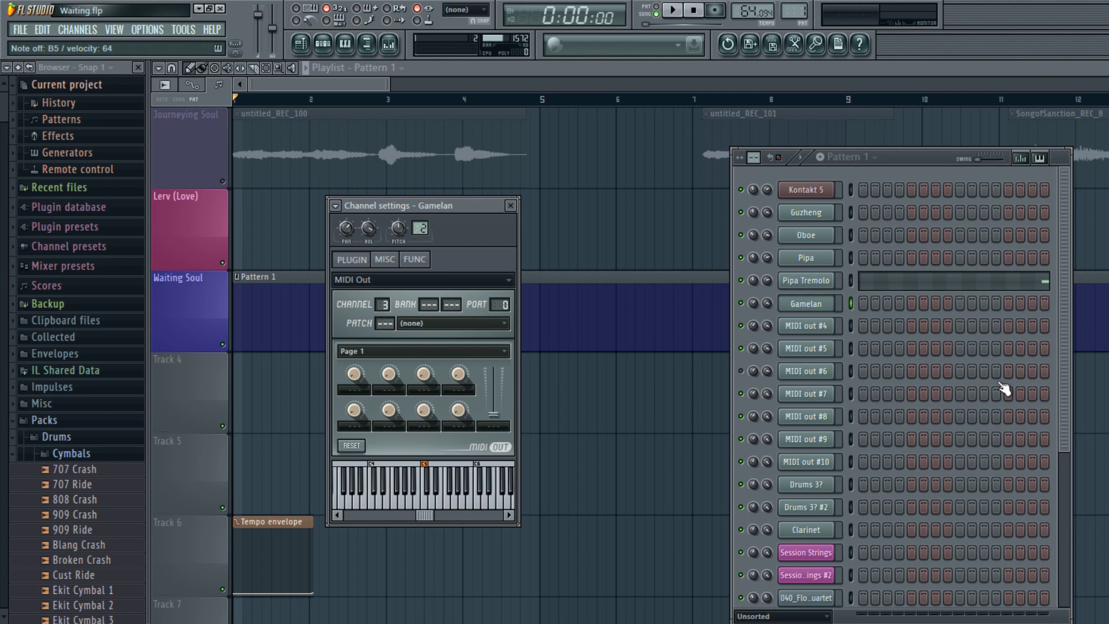
key("Up")
key("Up")
key("Up")
key("Up")
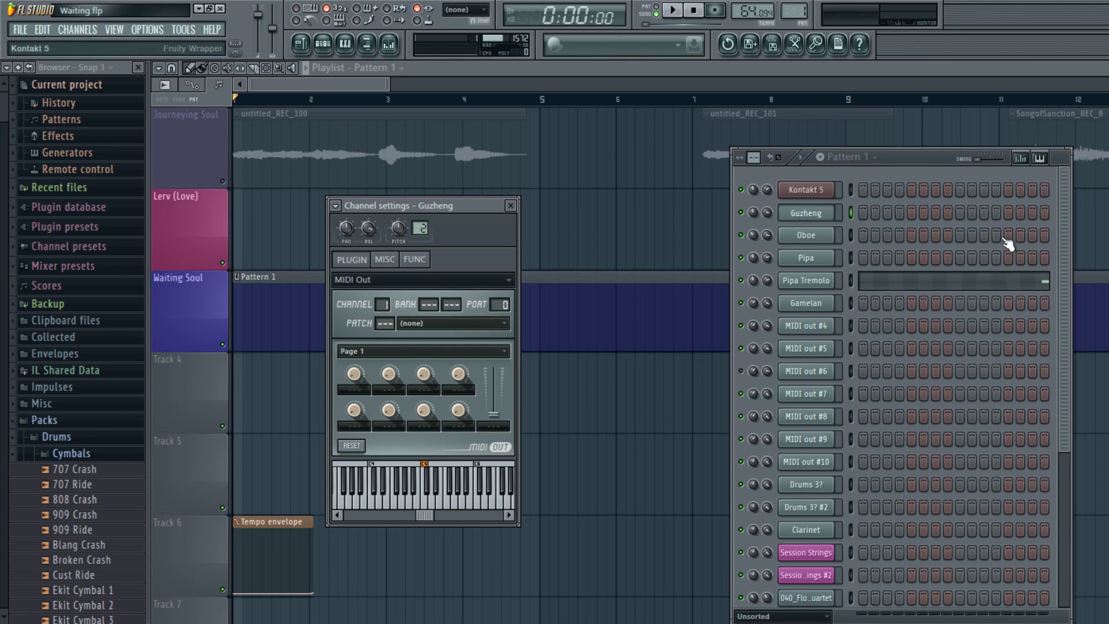
- Add a Play channel after the DSK AsianZ DreamZ #2 channel and load Harp Pluck.ewi from Hollywood Strings into it
scroll(924, 462, "down", 5)
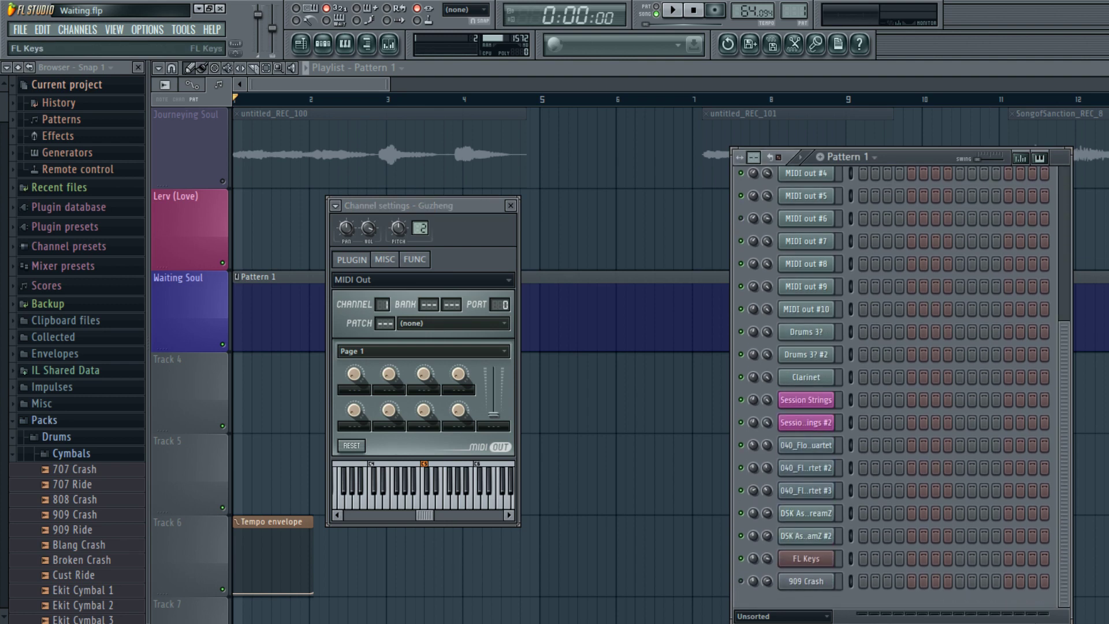
left_click(805, 535)
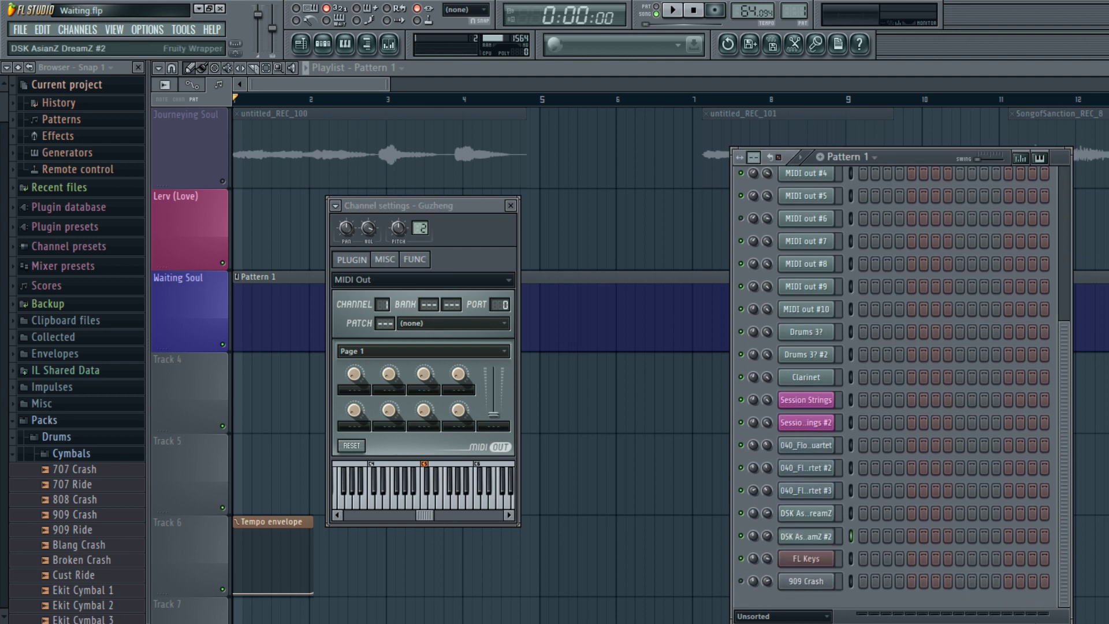
key("alt+c")
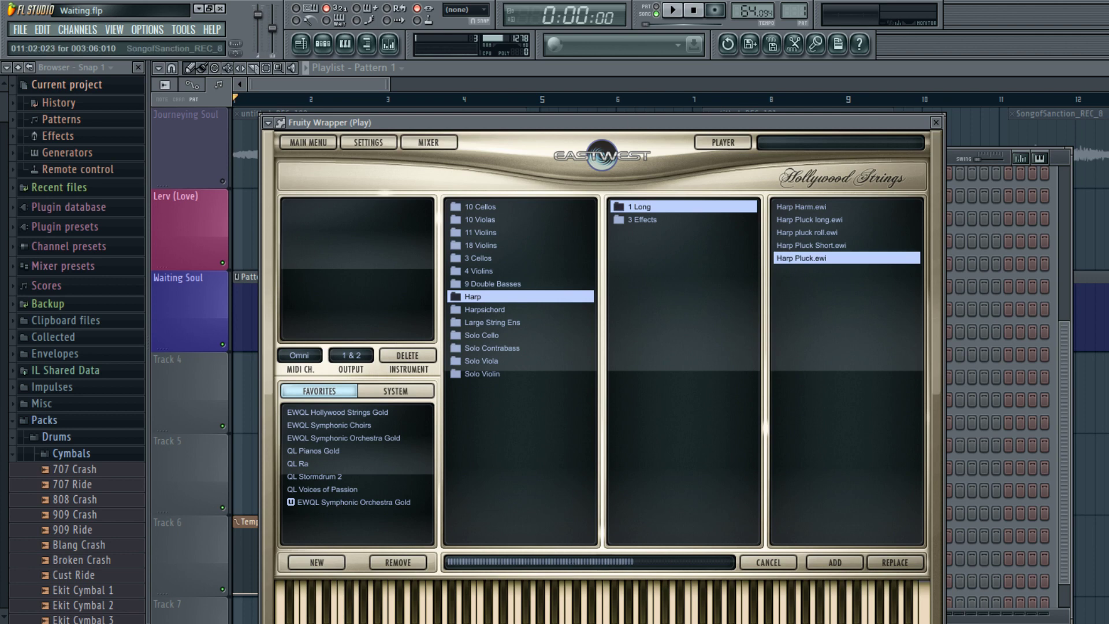
- Find the Play channel in Pattern 1's channel list and reopen its instrument window
left_click(986, 350)
scroll(982, 344, "up", 5)
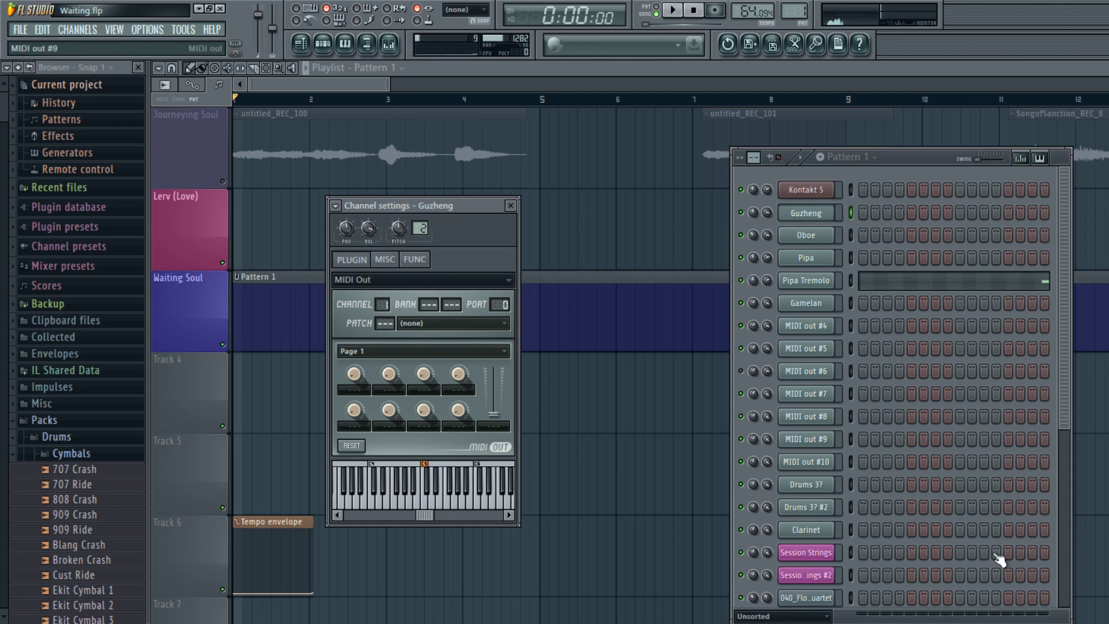
scroll(1021, 586, "down", 4)
scroll(1021, 586, "down", 1)
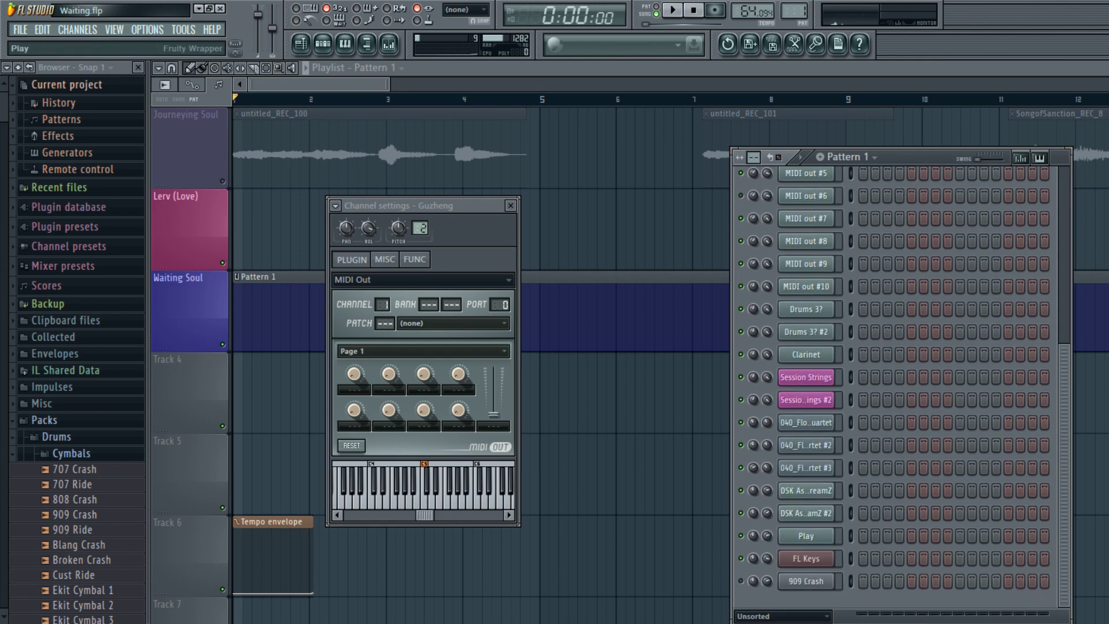
left_click(806, 536)
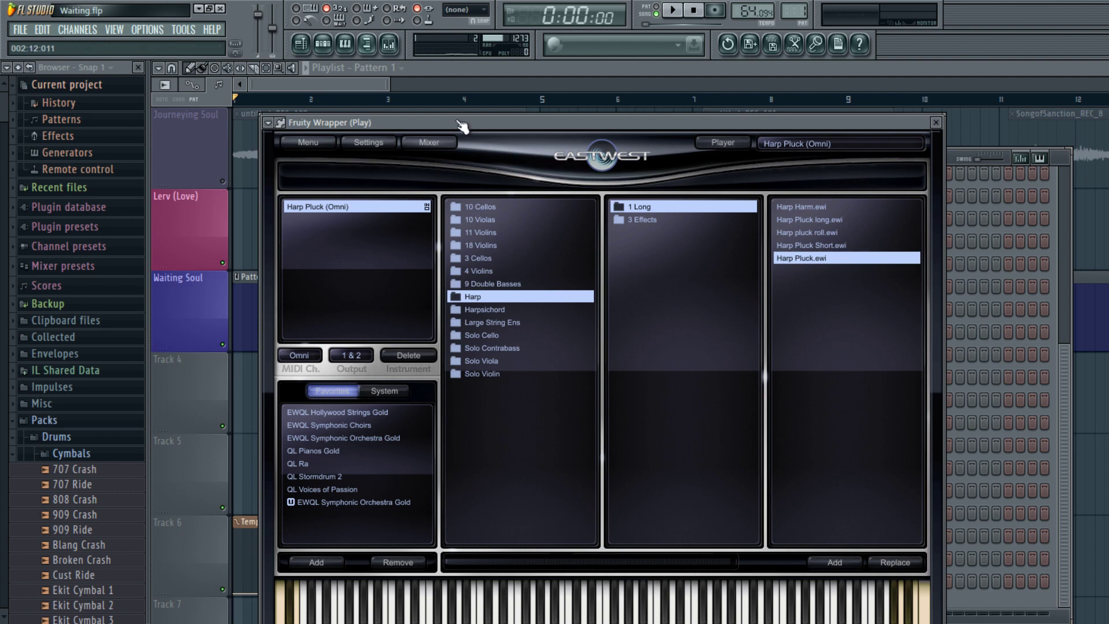
- Arm recording in the playlist and raise both ends of the Tempo envelope to a level 75 BPM
left_click(480, 100)
key("r")
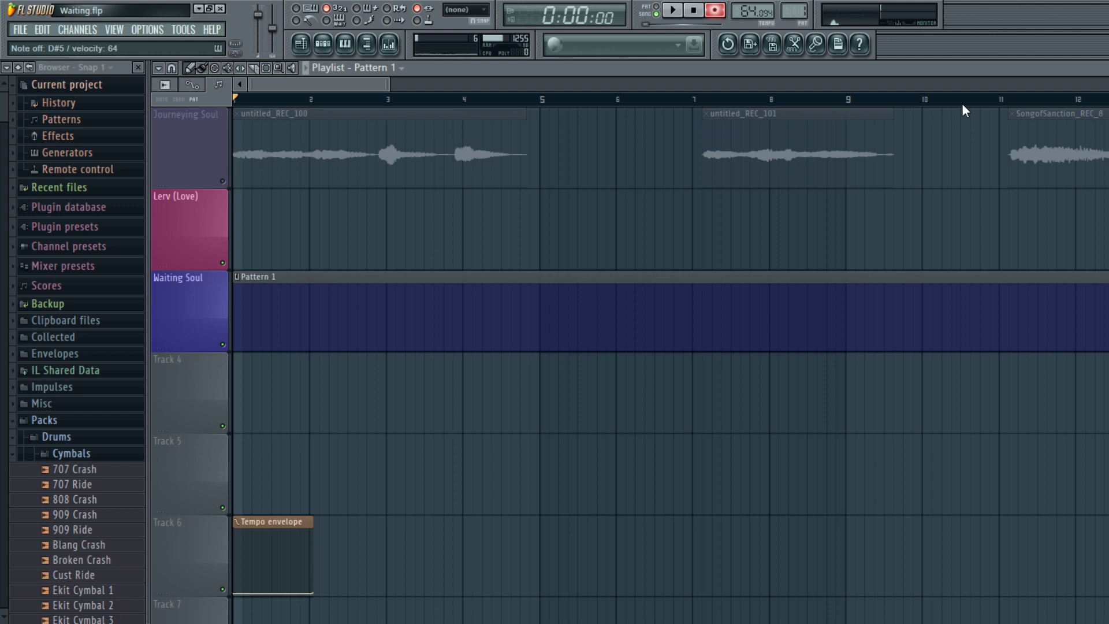
key("space")
key("space")
left_click_drag(233, 593, 233, 587)
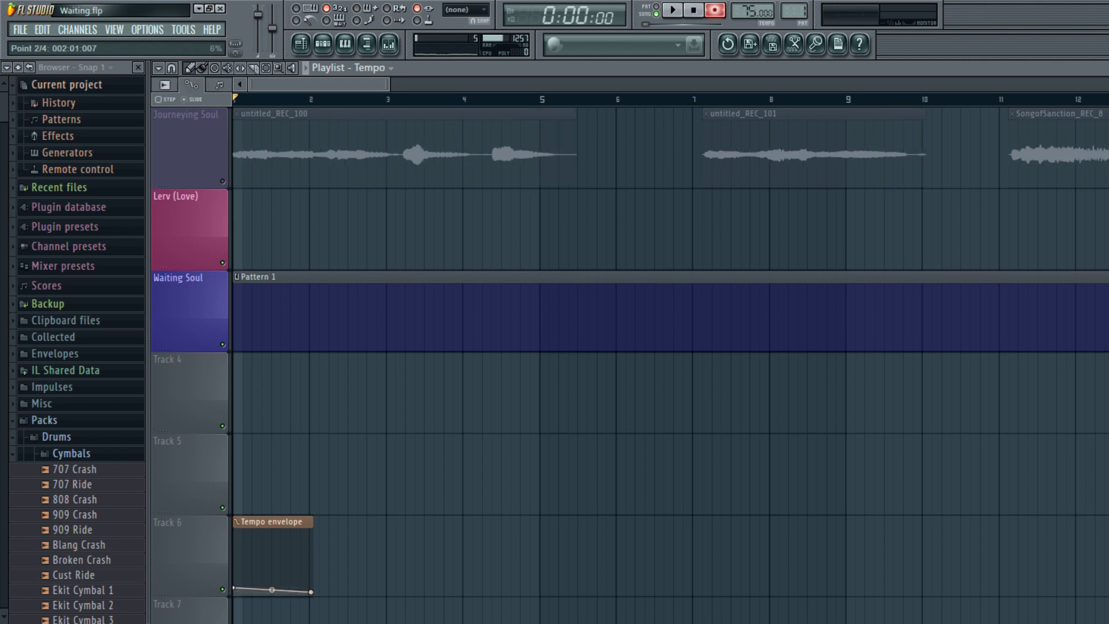
left_click_drag(310, 592, 311, 586)
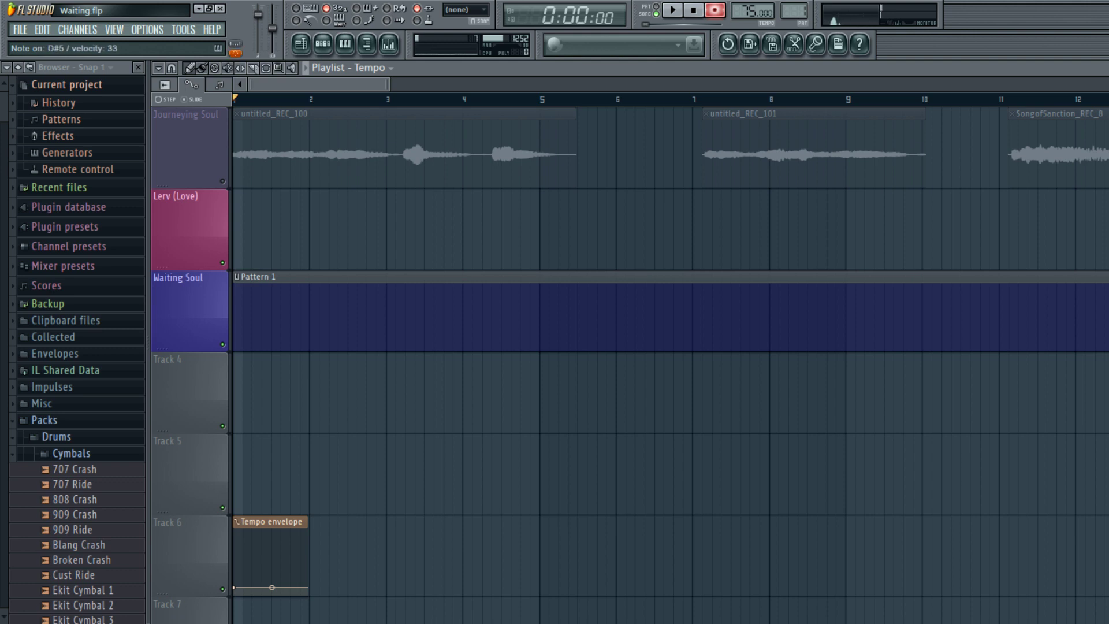
- Record a repeating plucked harp figure live into Pattern 1 from the song start, with the metronome on
key("space")
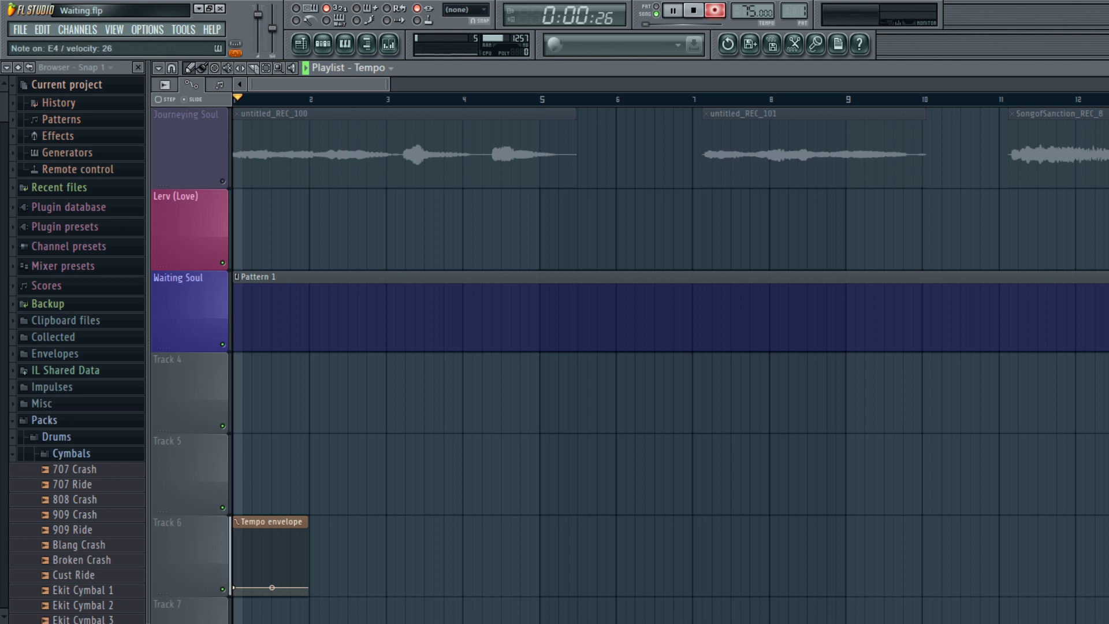
key("space")
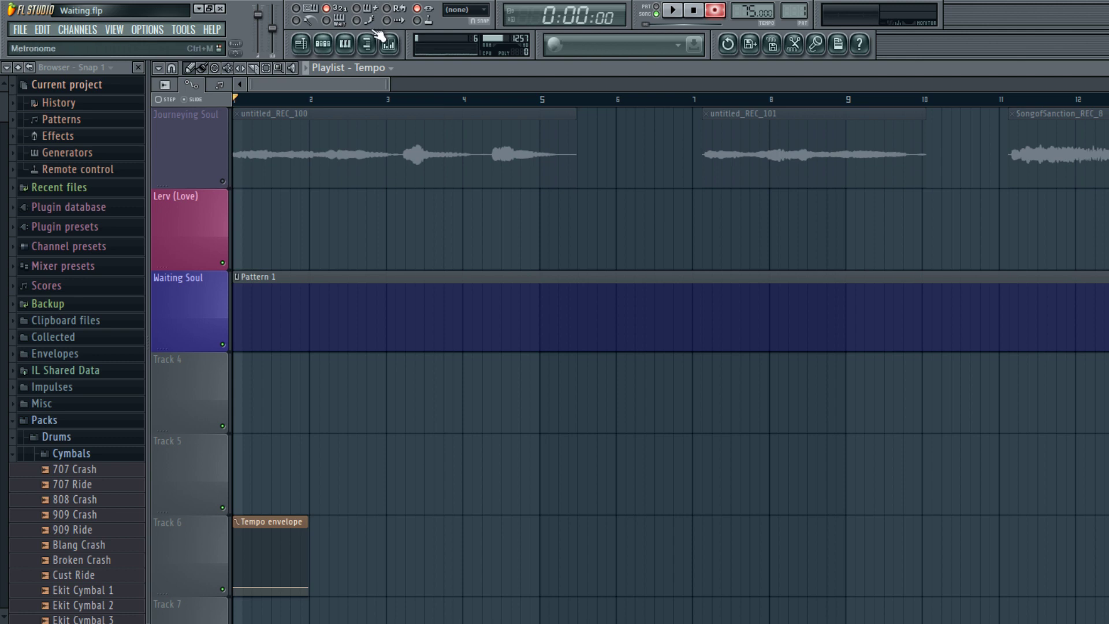
key("space")
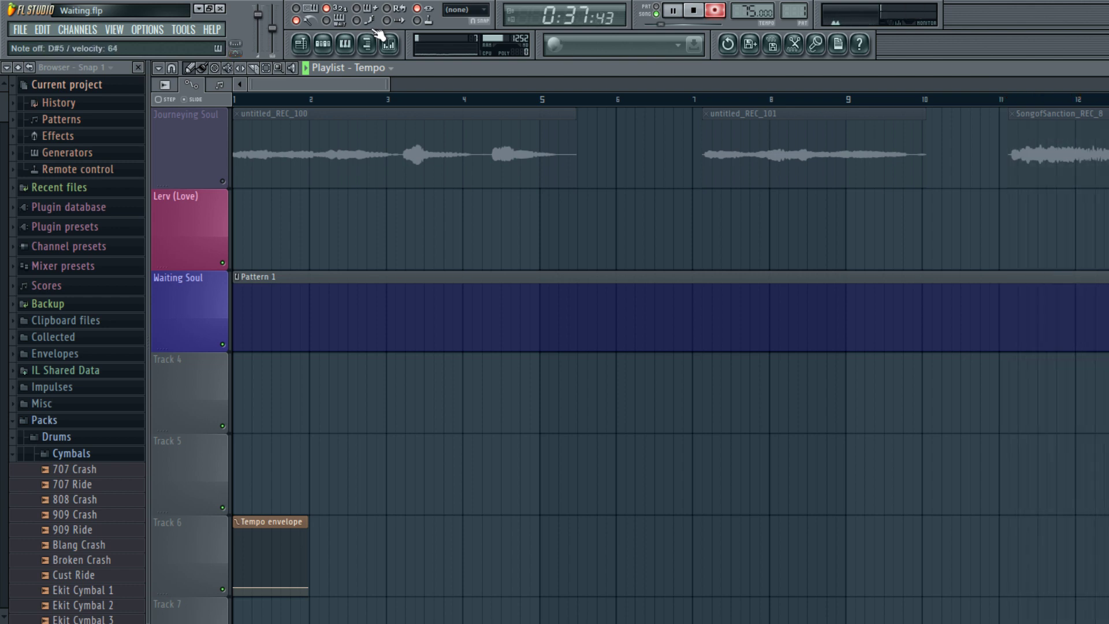
key("space")
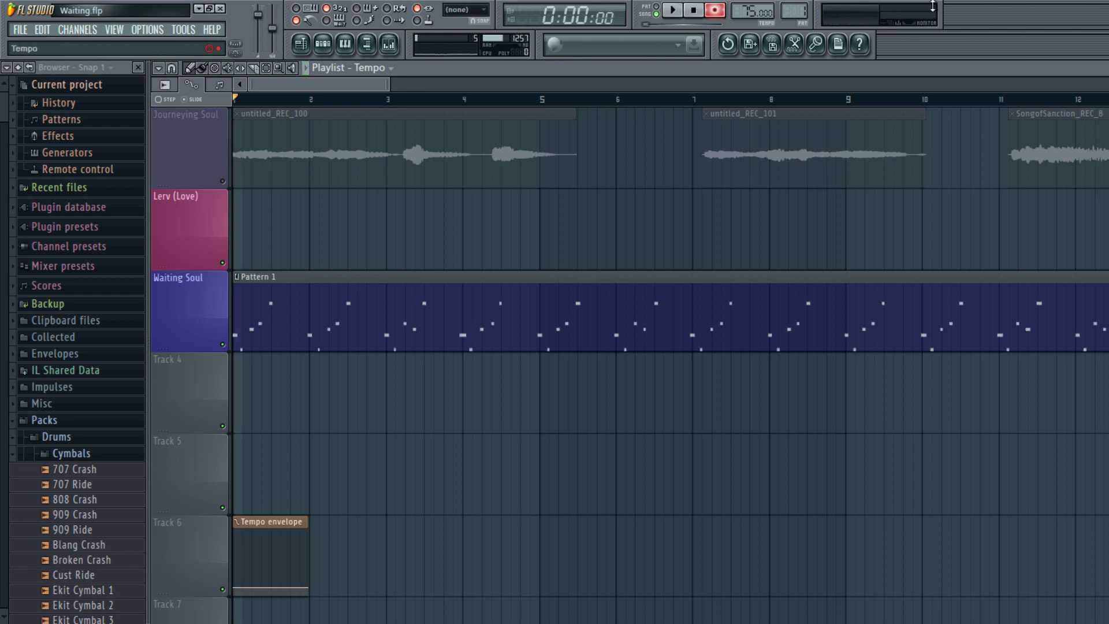
- Shift all notes of the Play channel in Pattern 1 slightly later and transpose them down one octave
key("space")
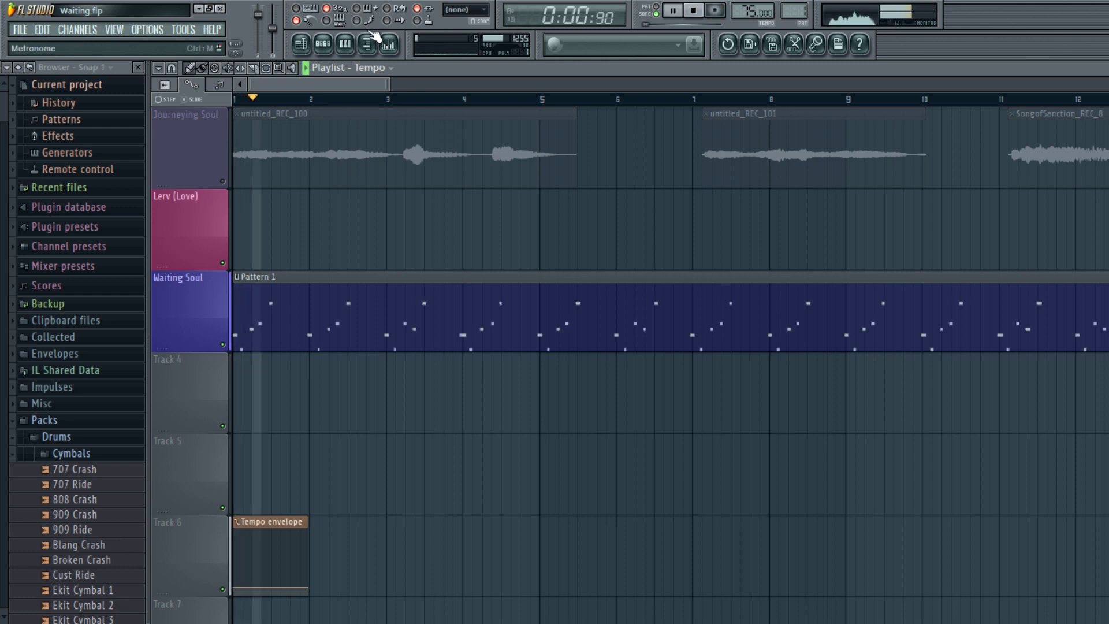
key("F6")
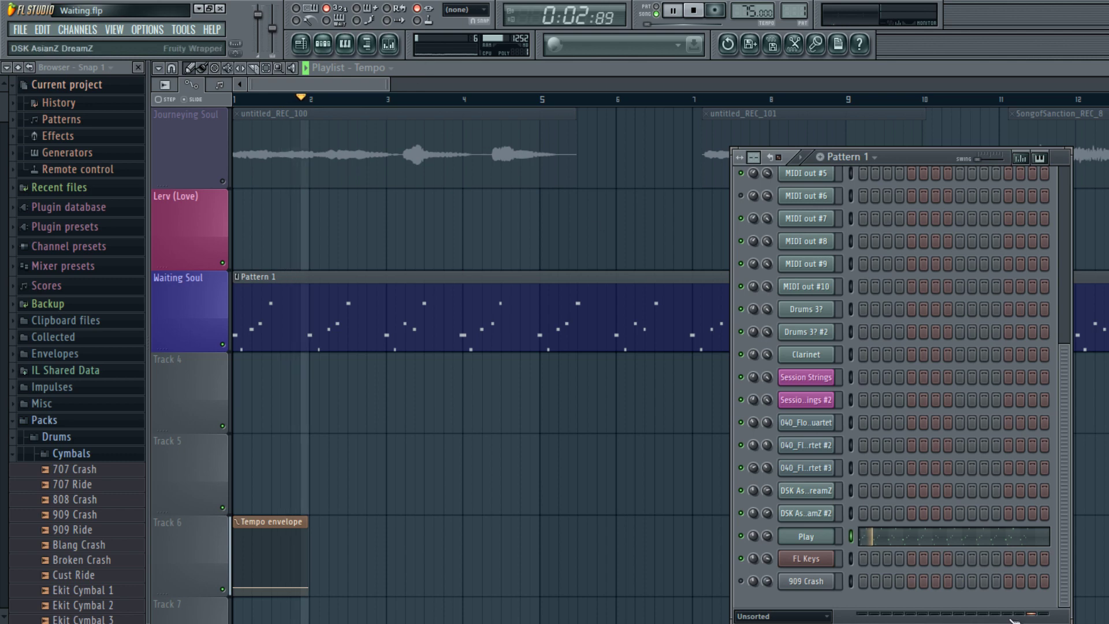
key("F7")
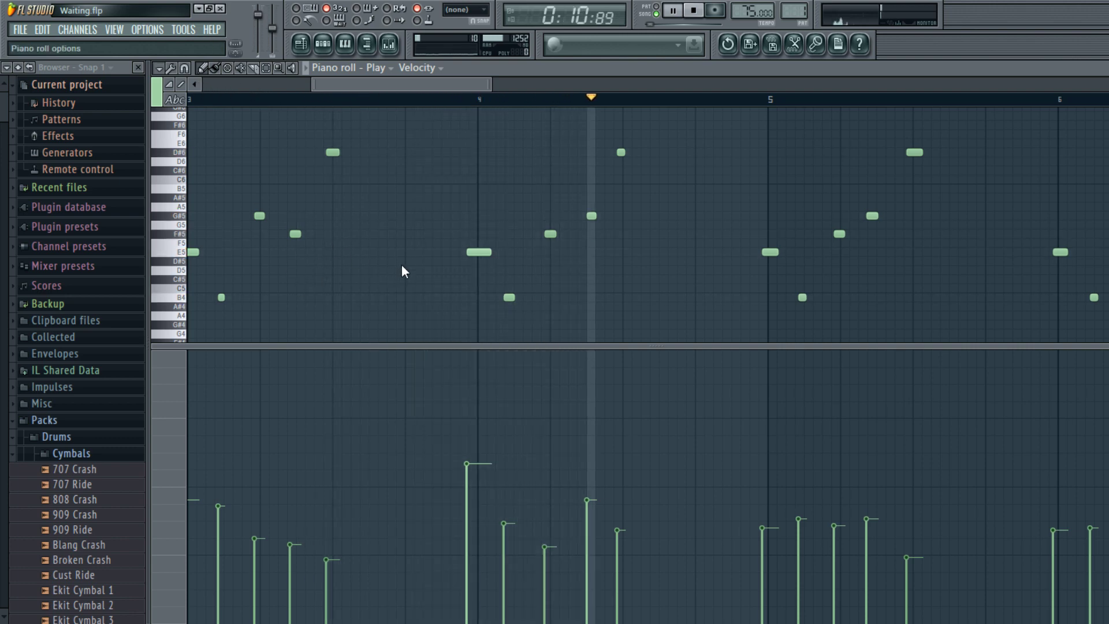
key("ctrl+a")
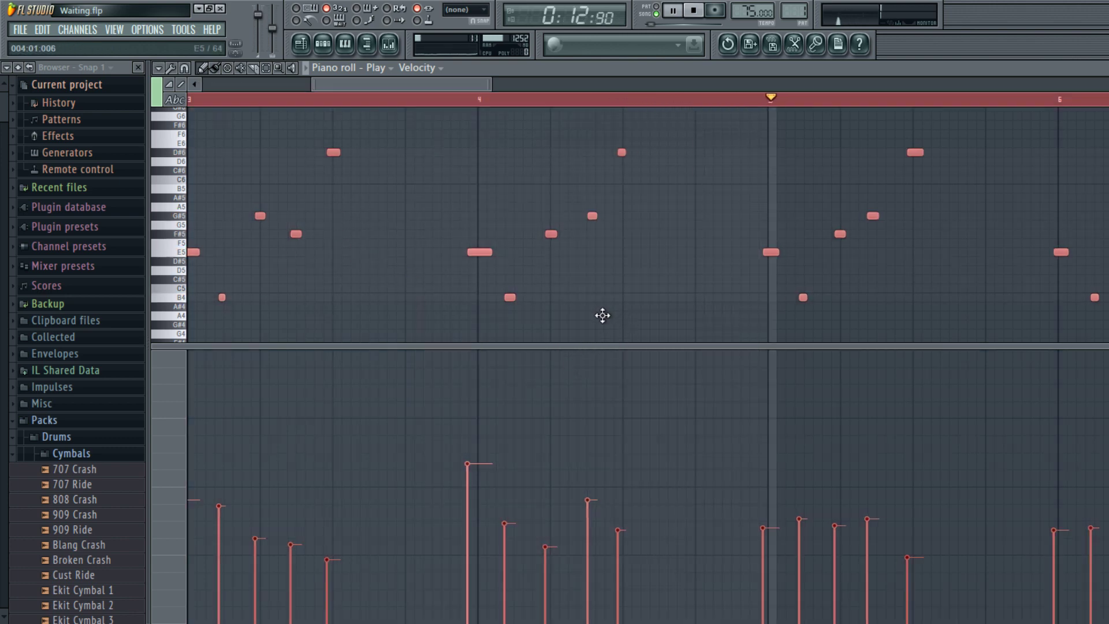
key("shift+Right")
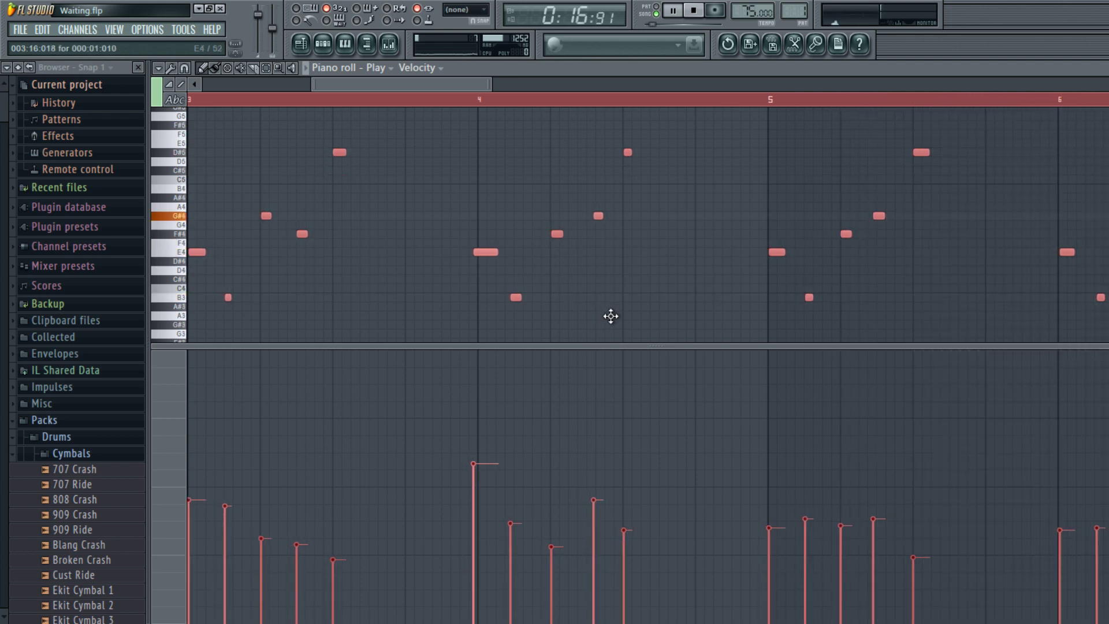
key("ctrl+Down")
- Select the Oboe channel in Pattern 1 and open its channel settings
left_click(323, 44)
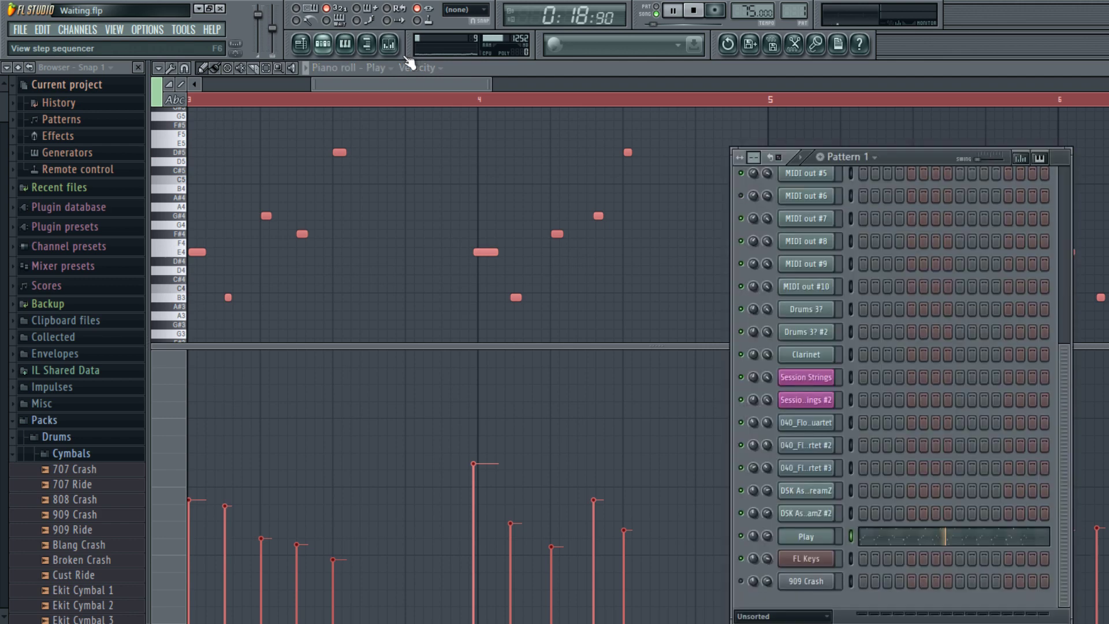
scroll(1069, 559, "up", 5)
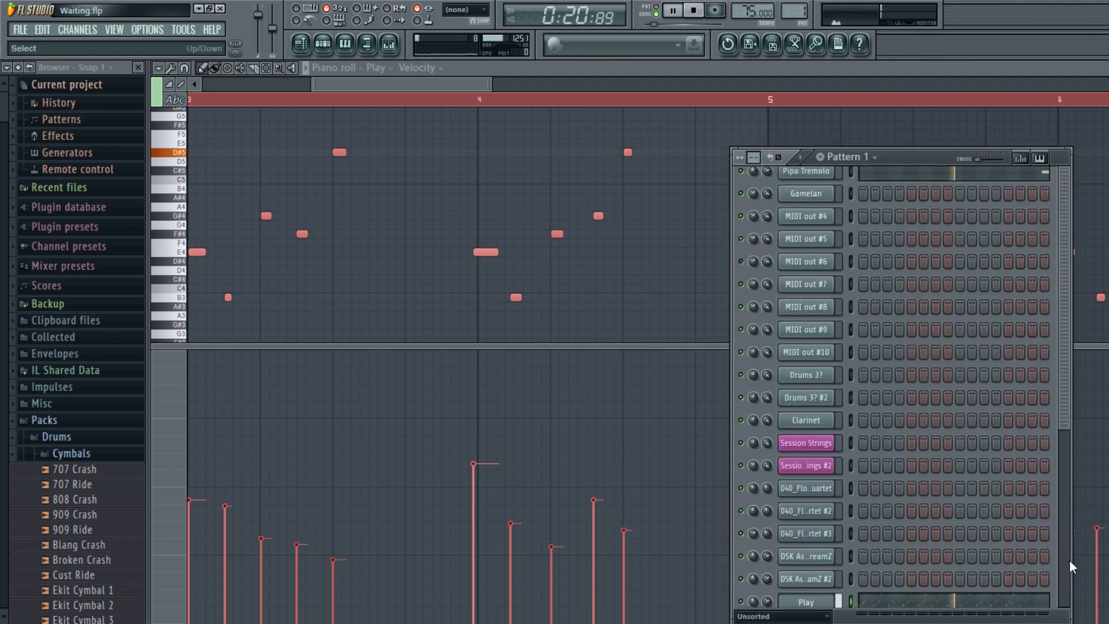
key("Down")
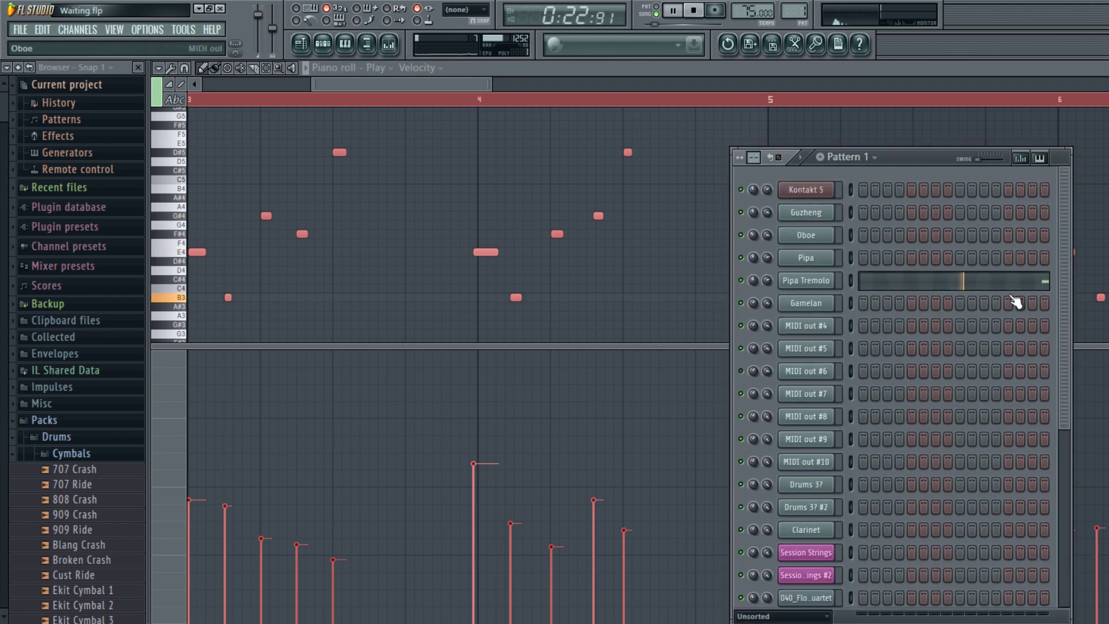
key("Return")
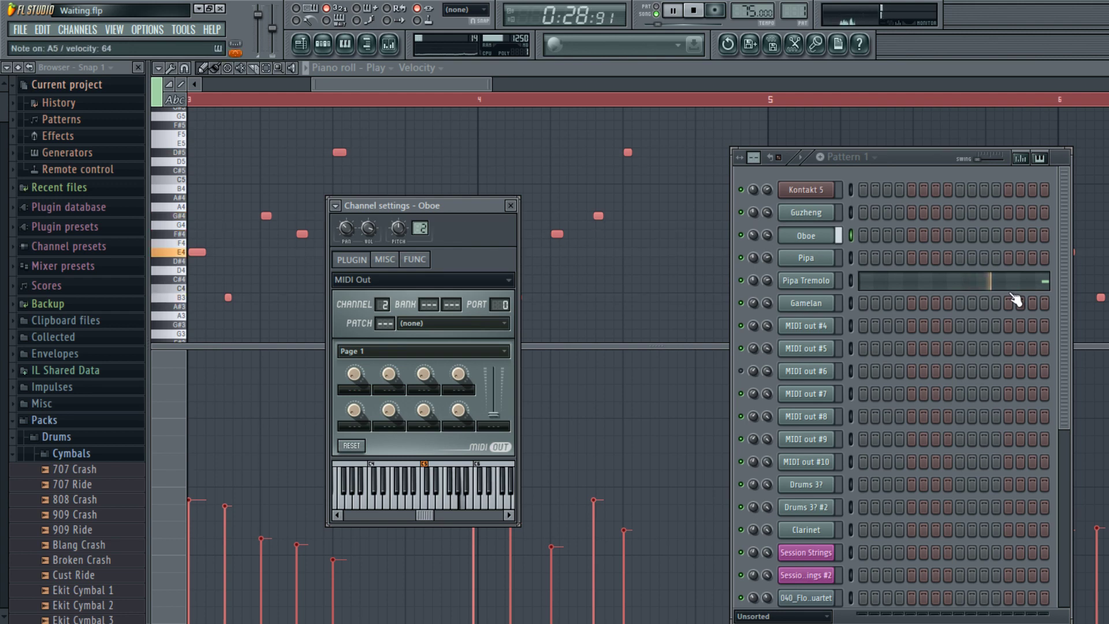
- Restart song playback from the beginning to rehearse on the Oboe channel, close its settings, and stop
key("space")
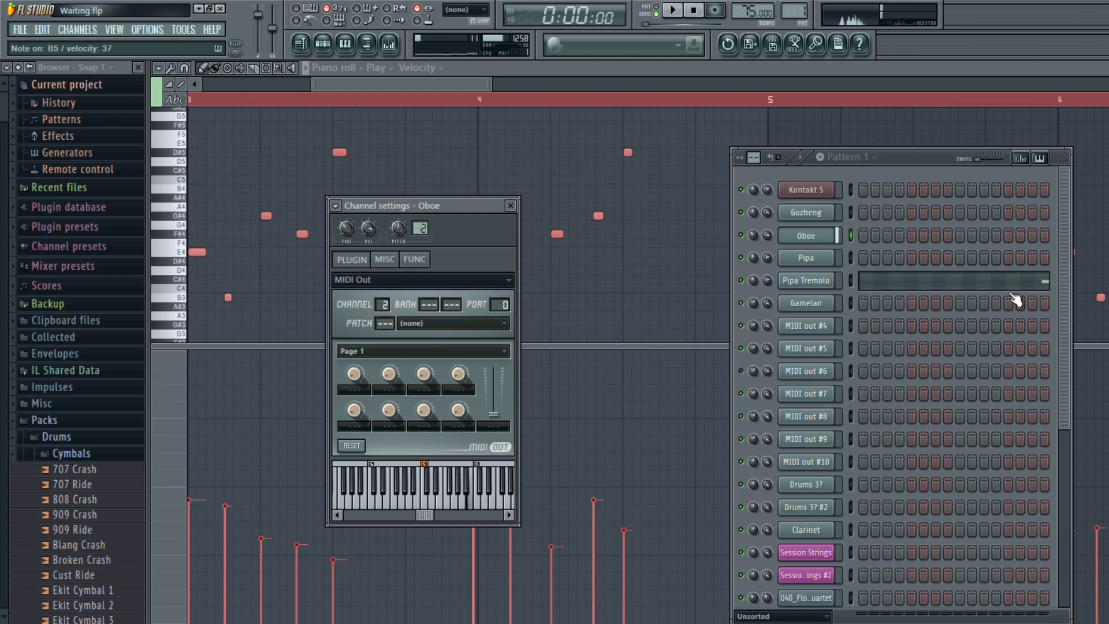
key("space")
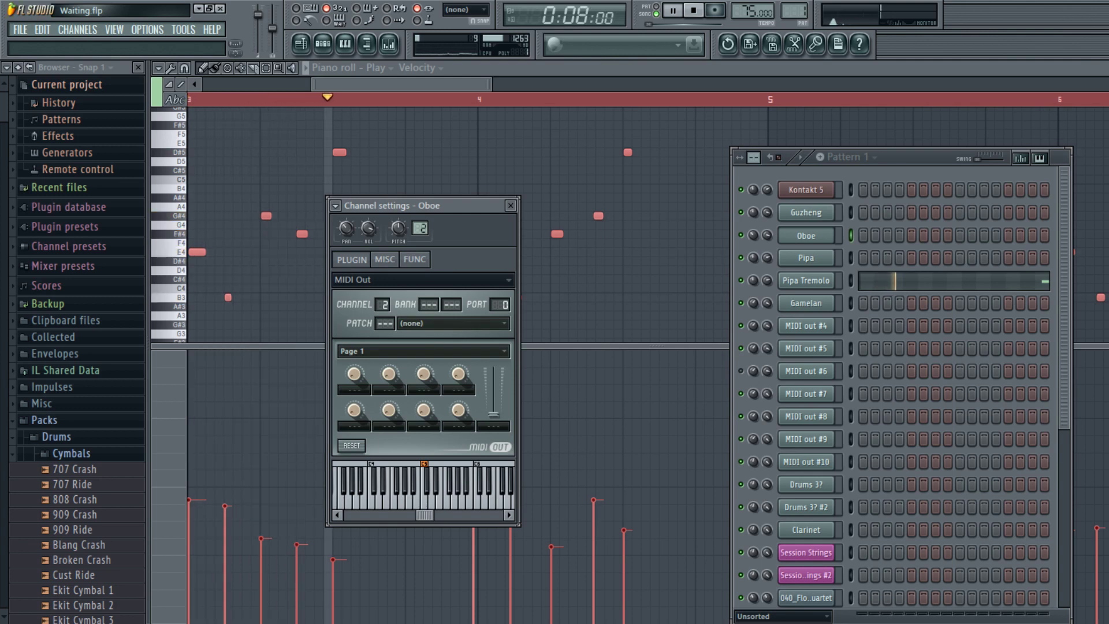
left_click(570, 105)
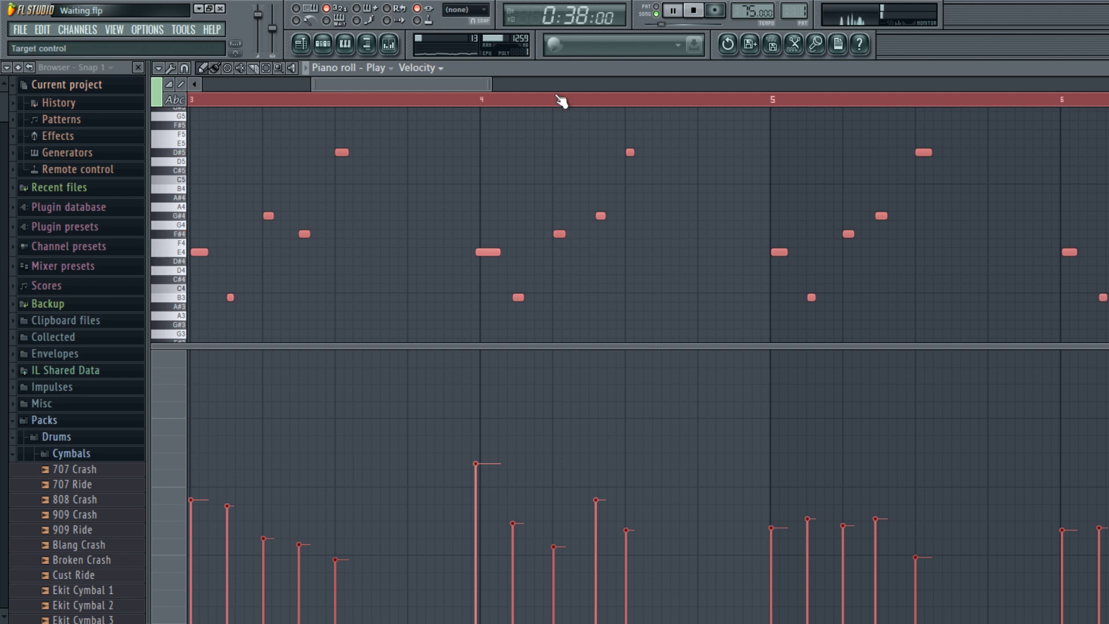
key("space")
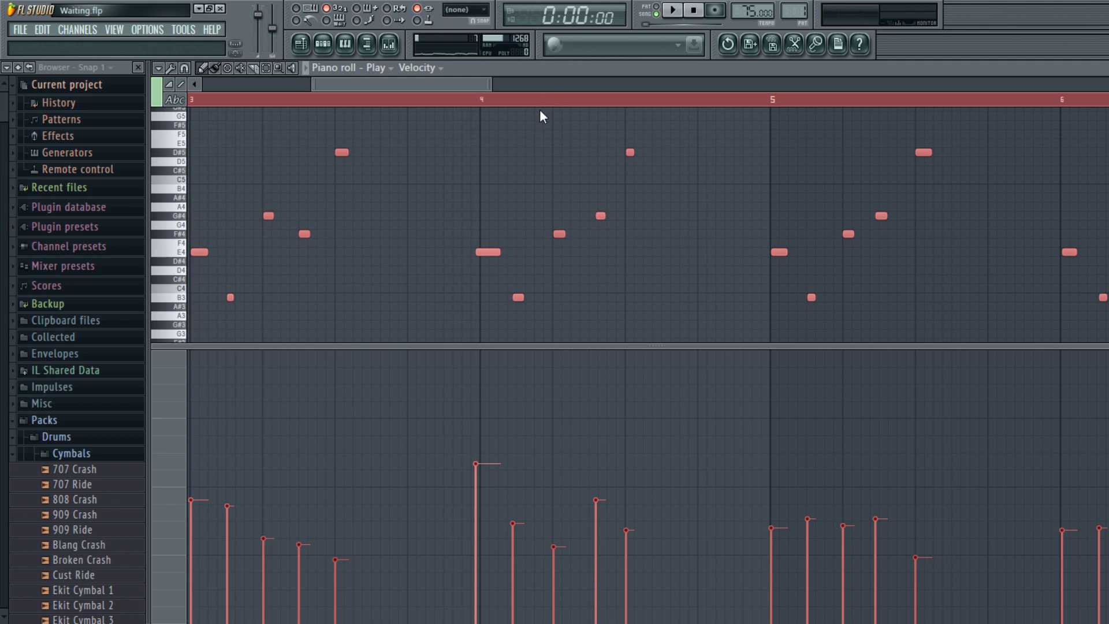
- Paste a copy of the Play channel's selected notes after the existing phrase, starting at bar 13
scroll(539, 117, "right", 10)
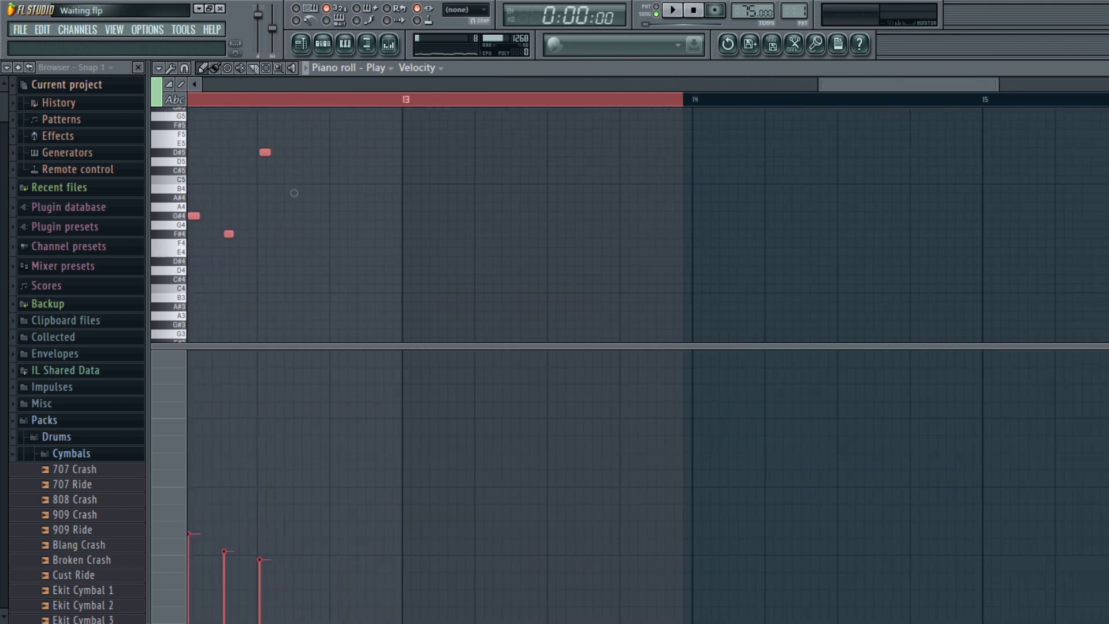
key("ctrl+v")
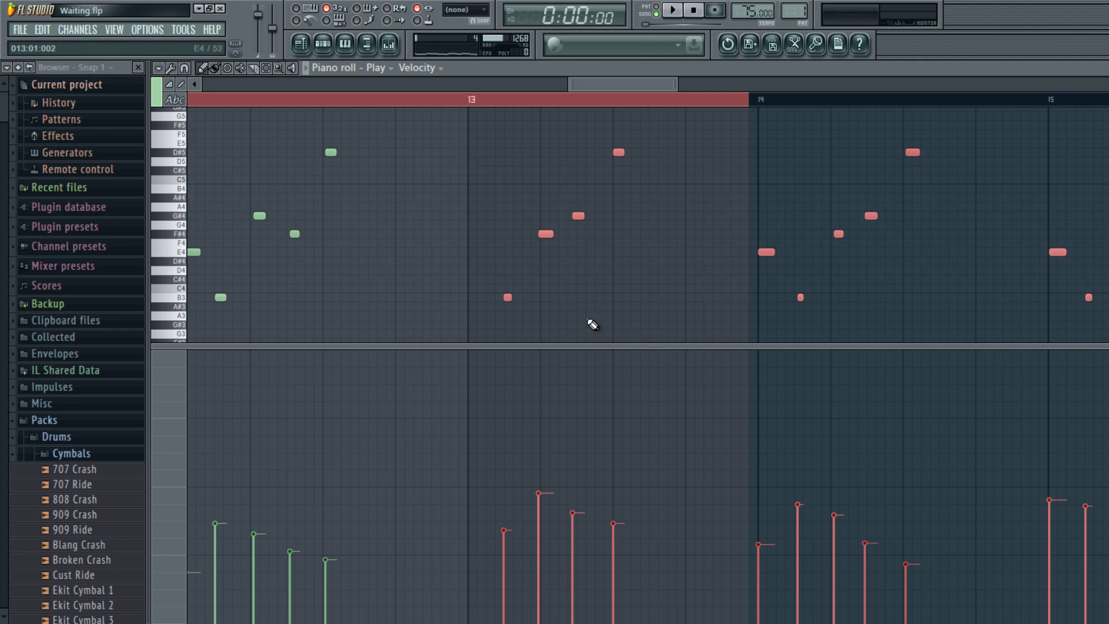
key("ctrl+z")
scroll(764, 109, "left", 12)
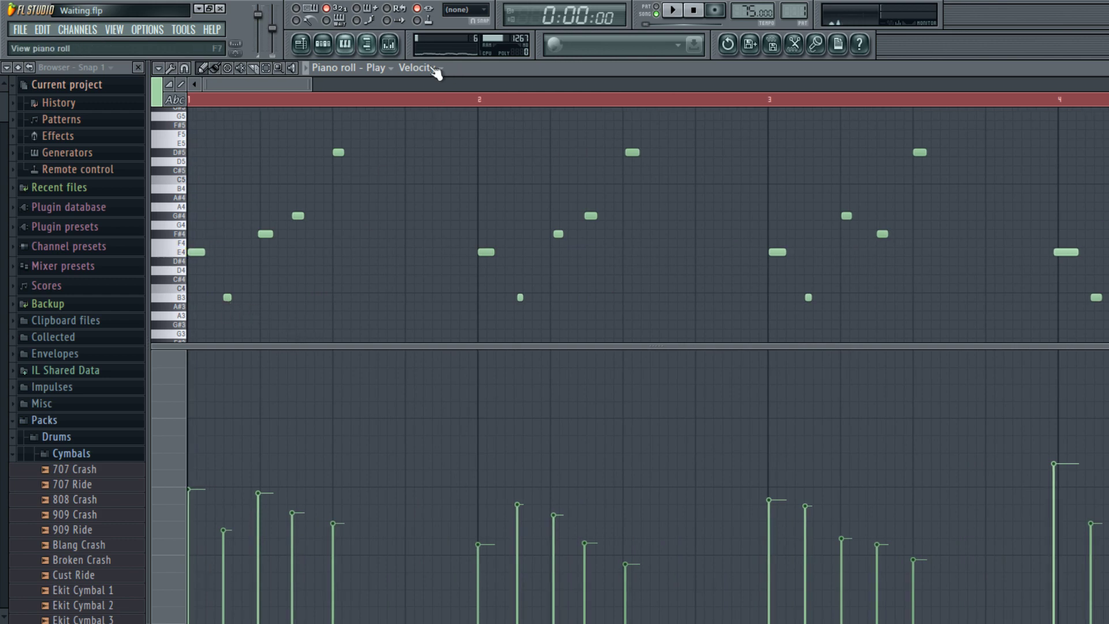
- Return to the playlist with the Oboe channel active and rehearse the melody along with song playback
left_click(300, 44)
left_click(323, 44)
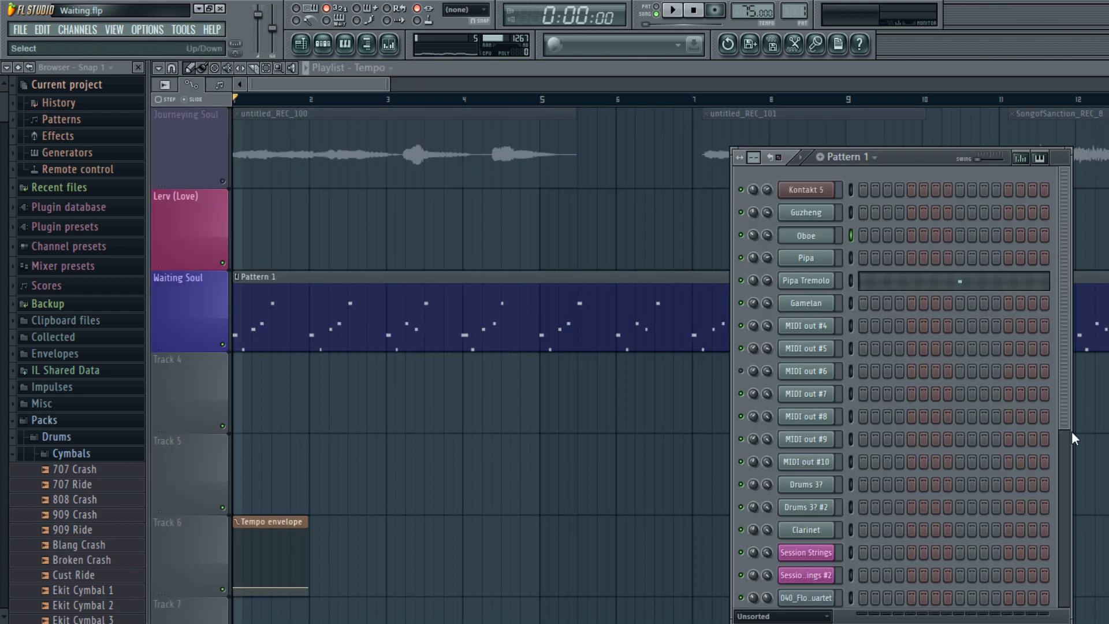
left_click(806, 235)
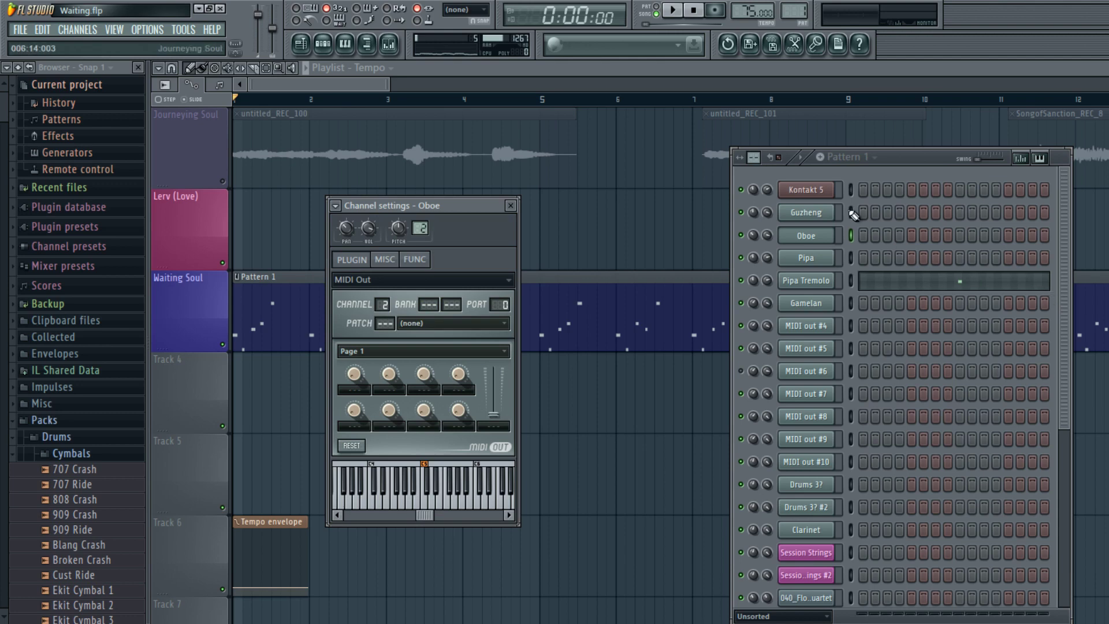
left_click(701, 420)
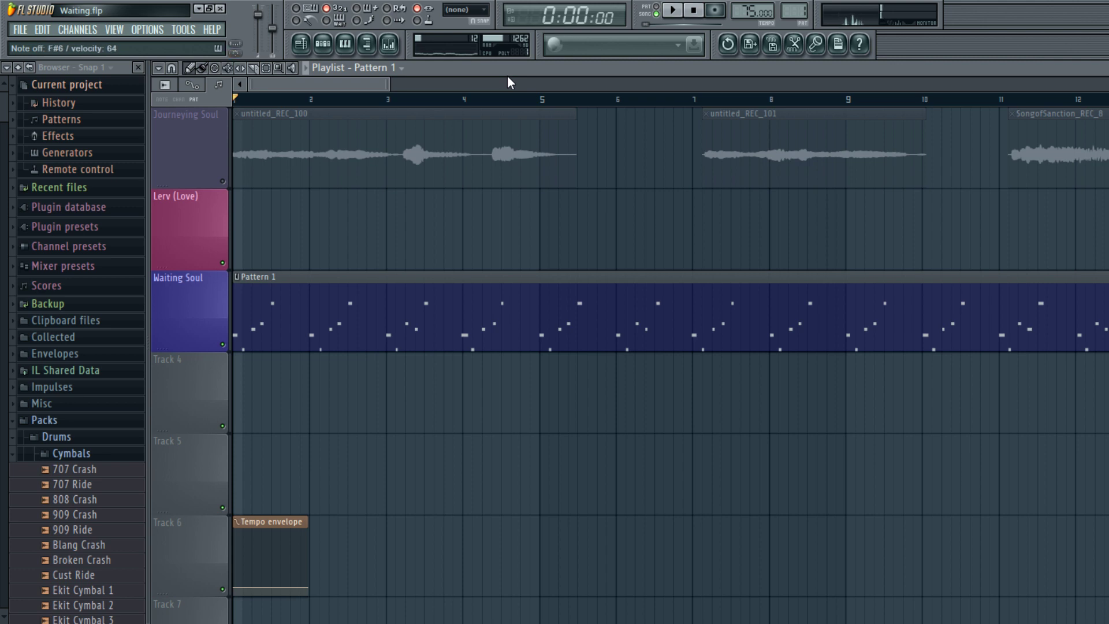
key("space")
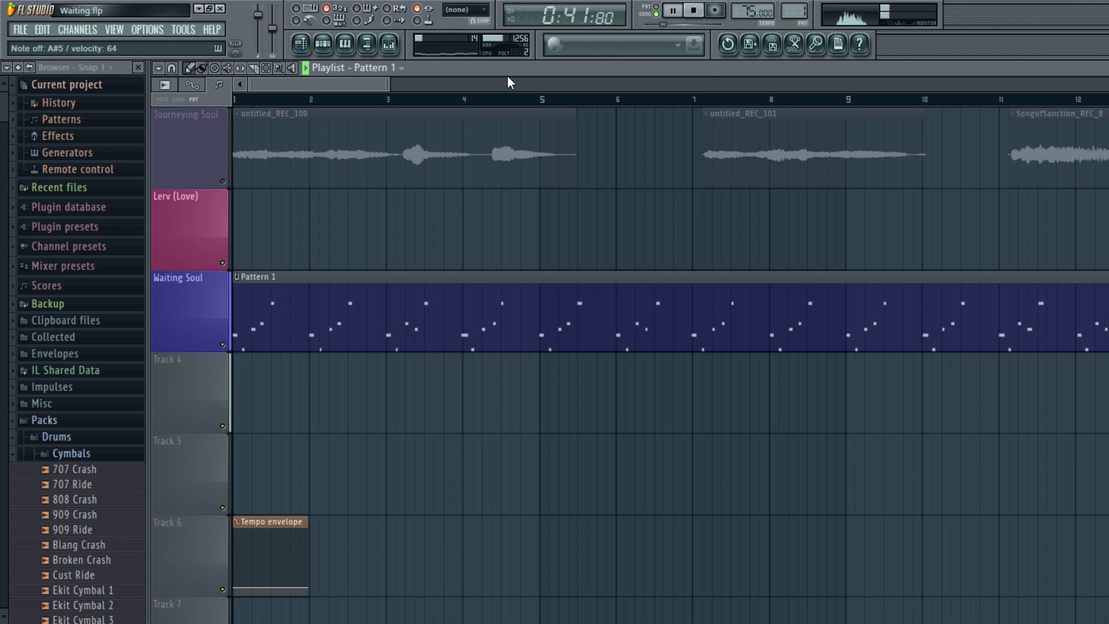
key("space")
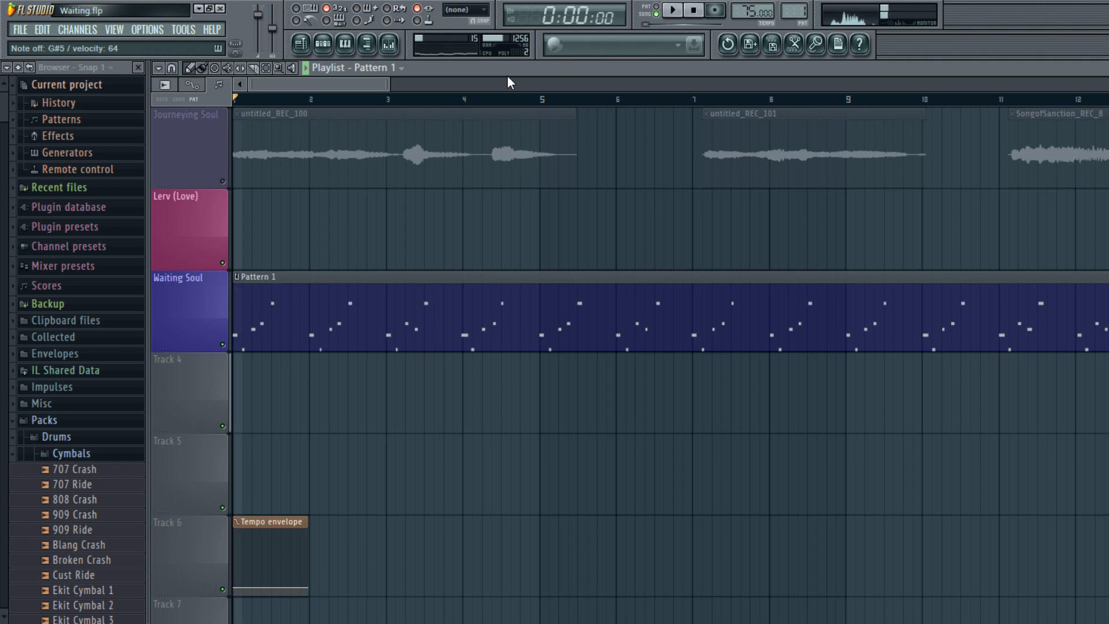
- Remove the Pattern 18 clip at bar 14 on Track 4 and arm recording at the song start
scroll(456, 110, "right", 10)
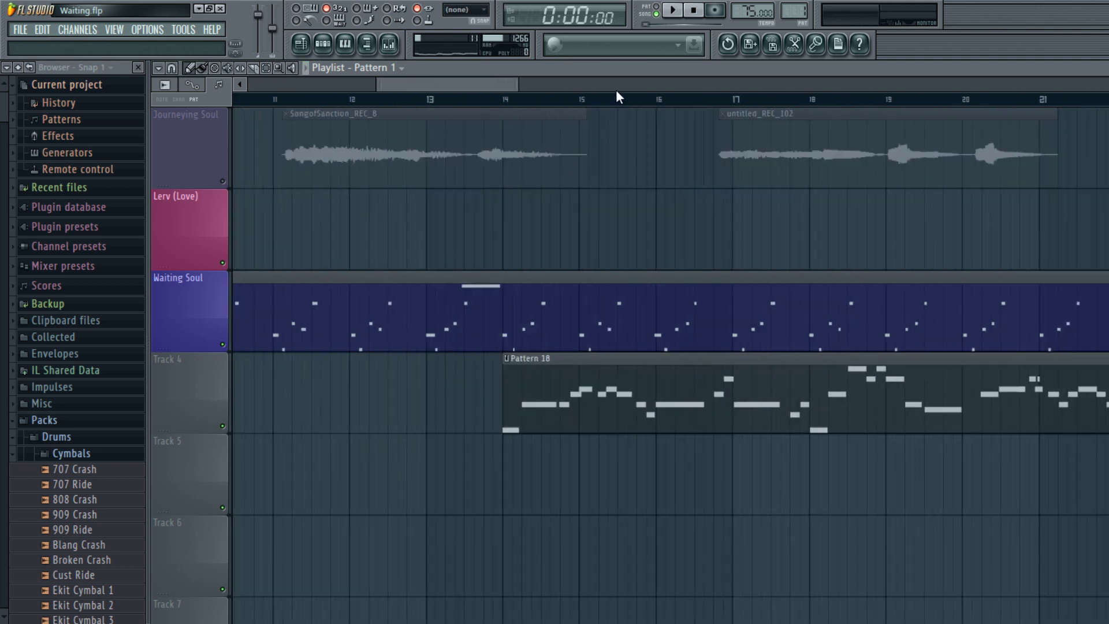
key("ctrl+z")
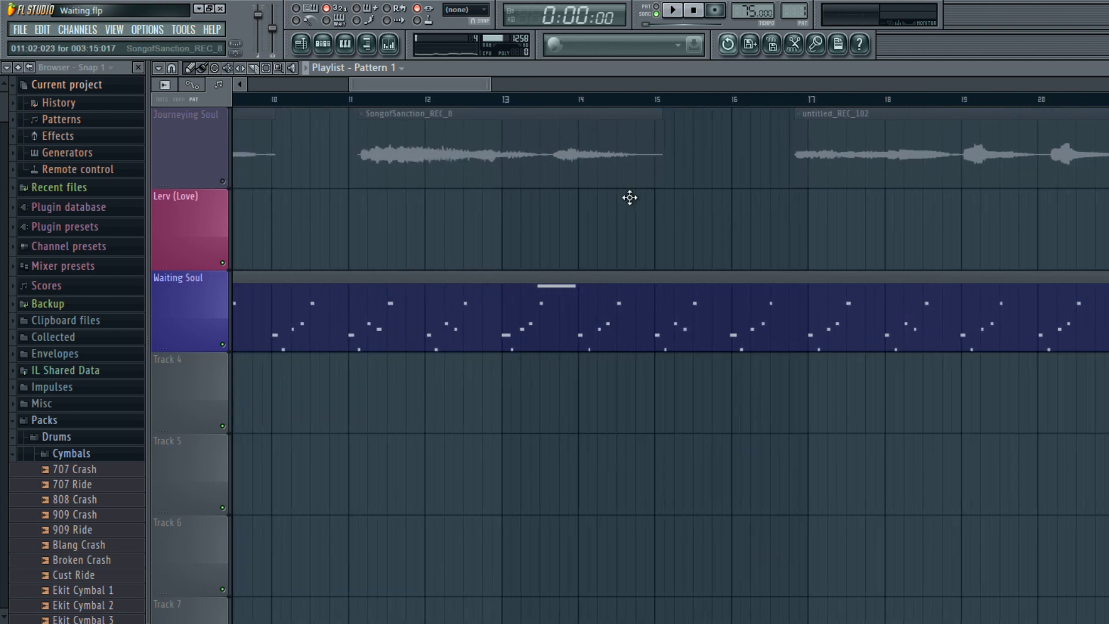
left_click_drag(491, 85, 391, 85)
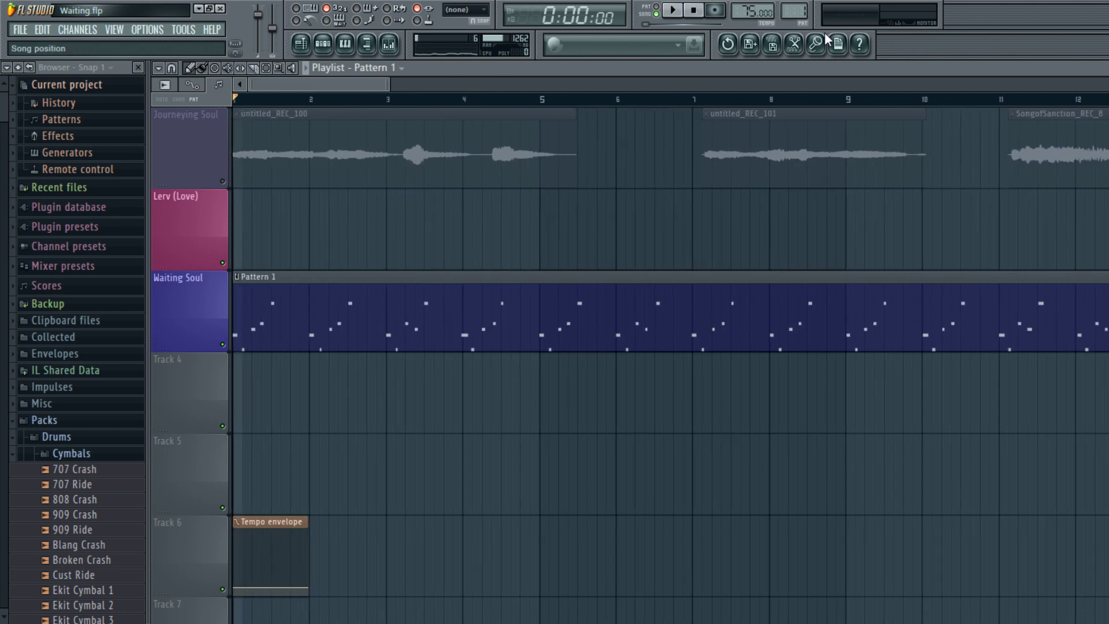
key("r")
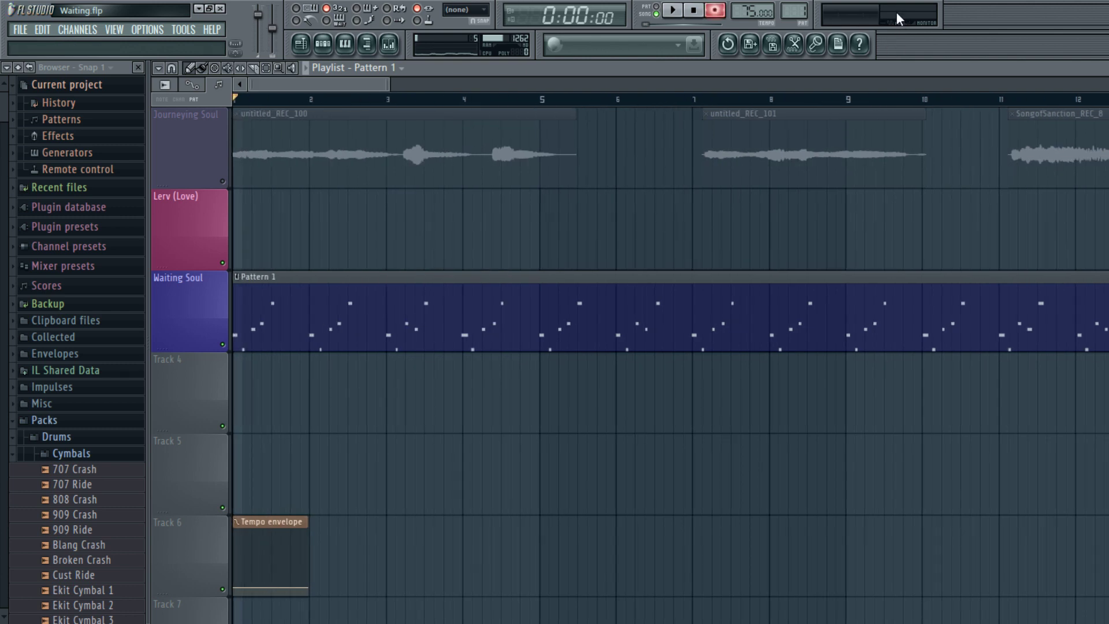
key("space")
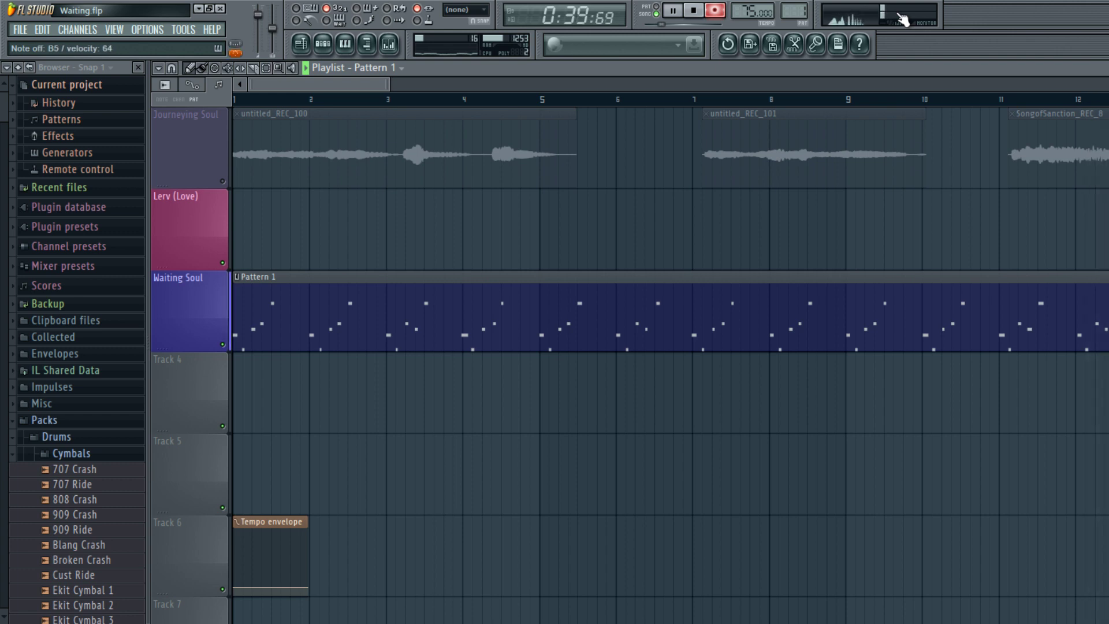
key("space")
key("ctrl+z")
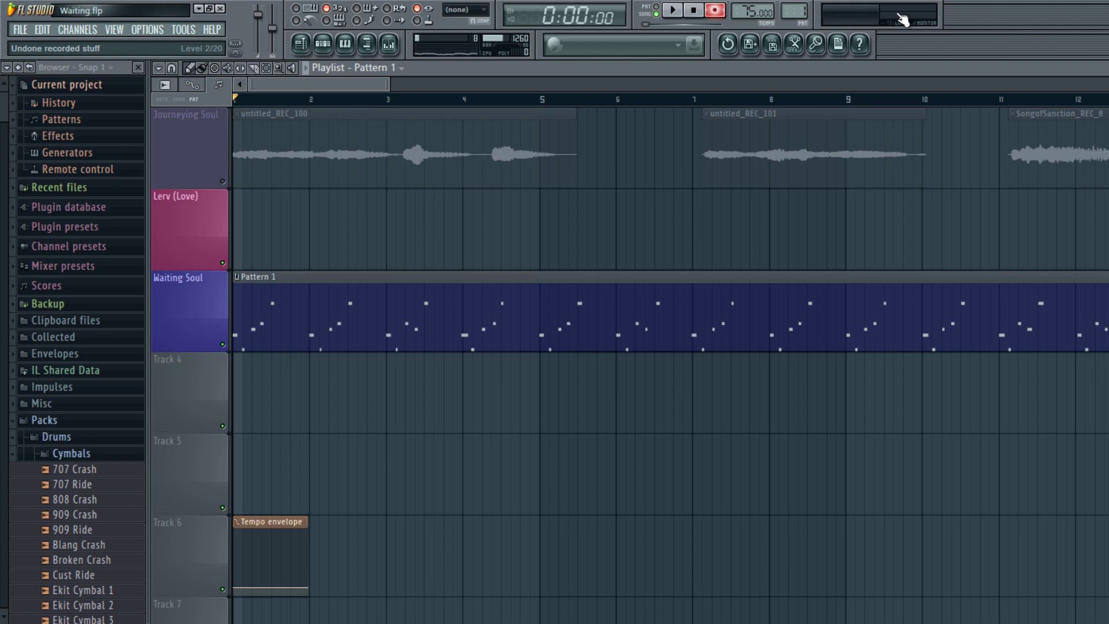
- Record an Oboe melody into Pattern 1 over song playback from the beginning, entering around bar 5
key("5")
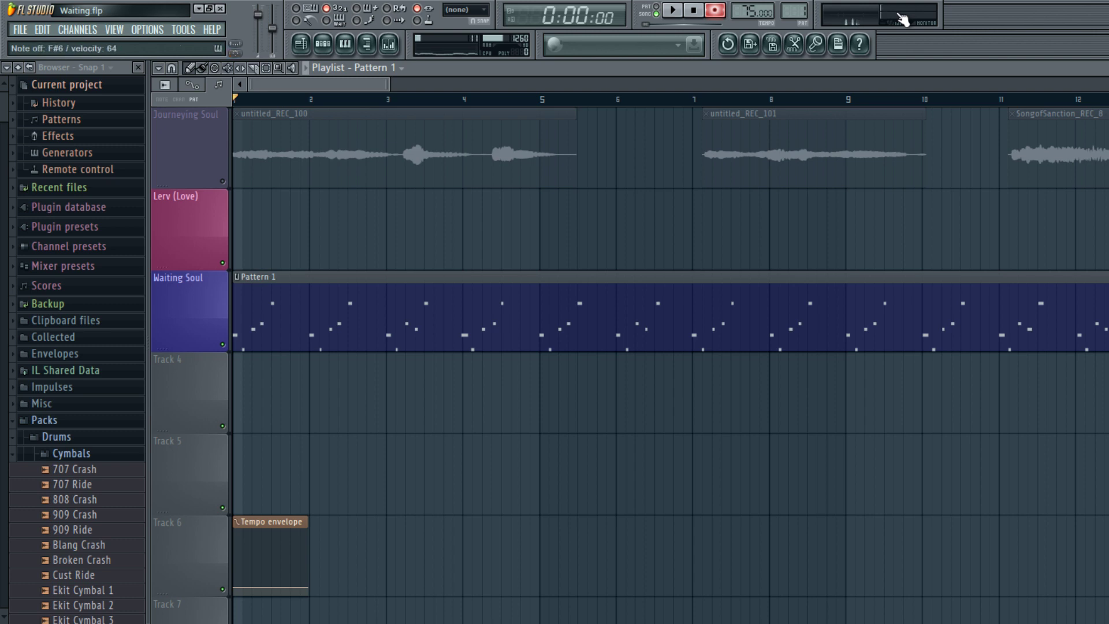
key("3")
key("space")
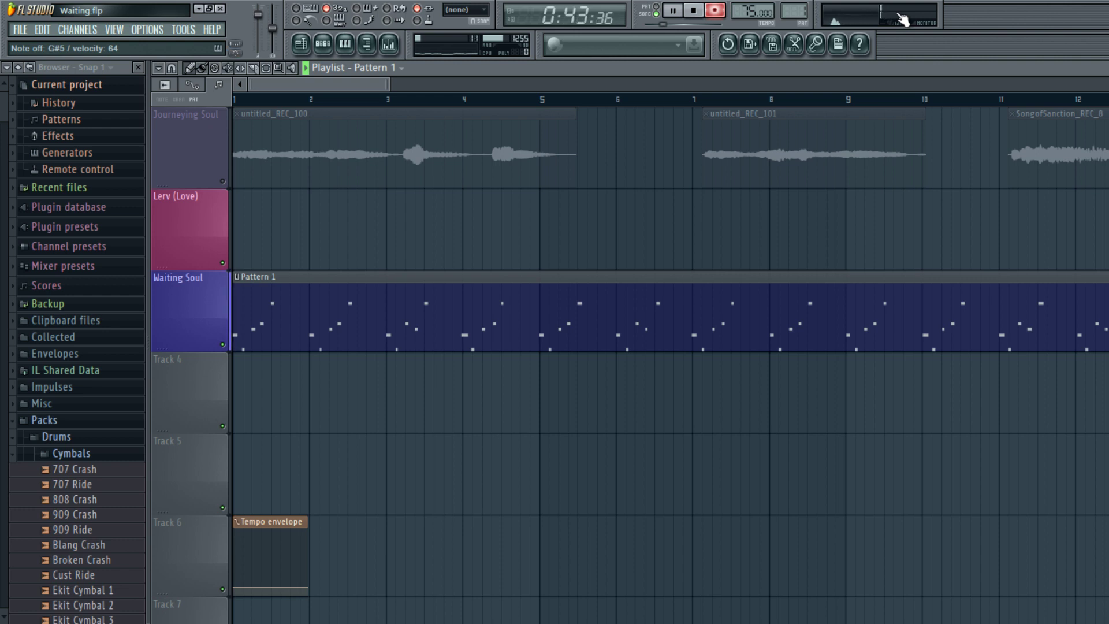
key("space")
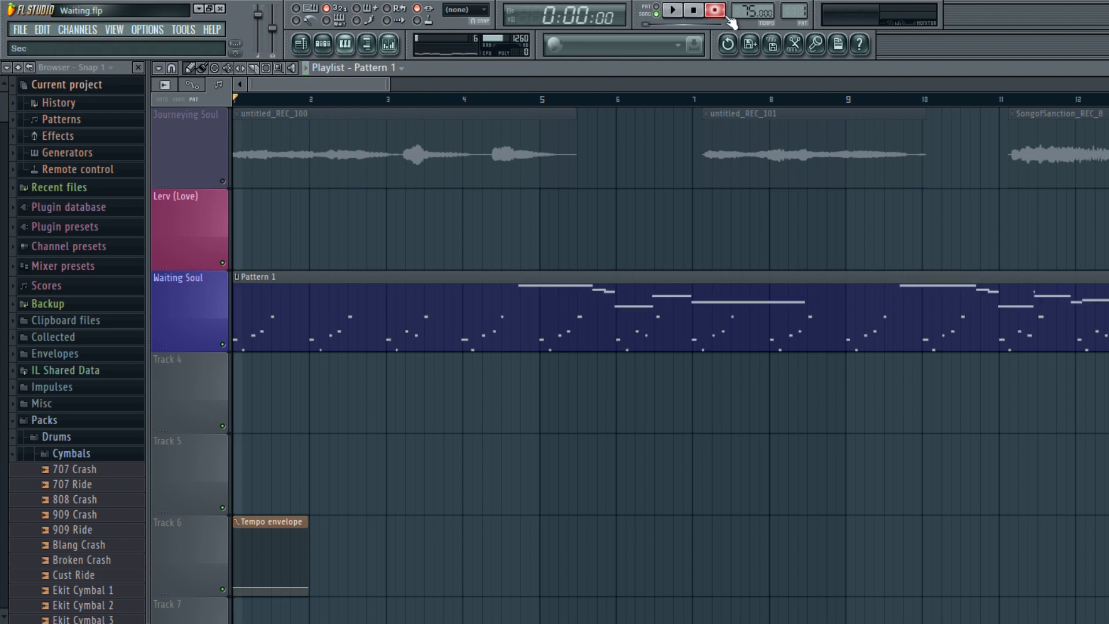
- Open the Oboe channel's piano roll and play the song back to review the whole recorded melody
key("F7")
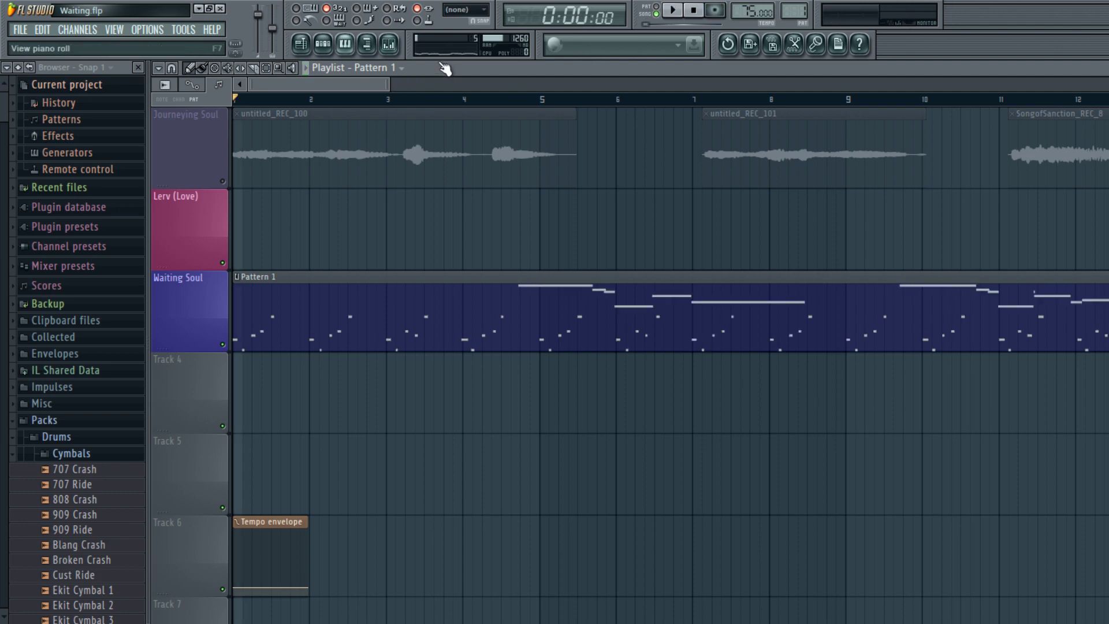
key("space")
key("F6")
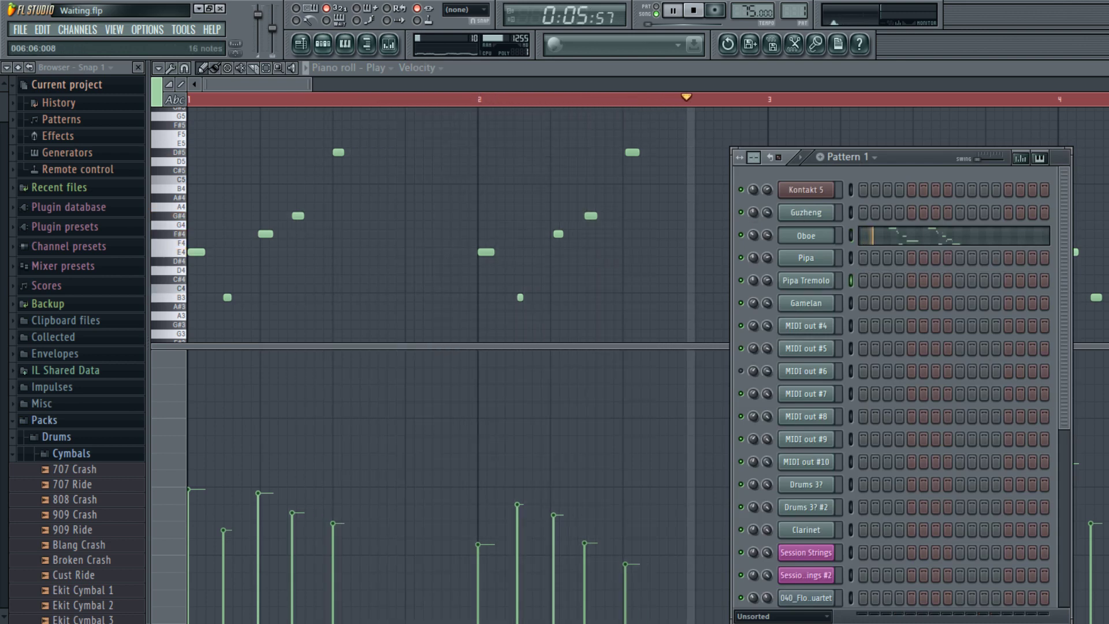
key("F6")
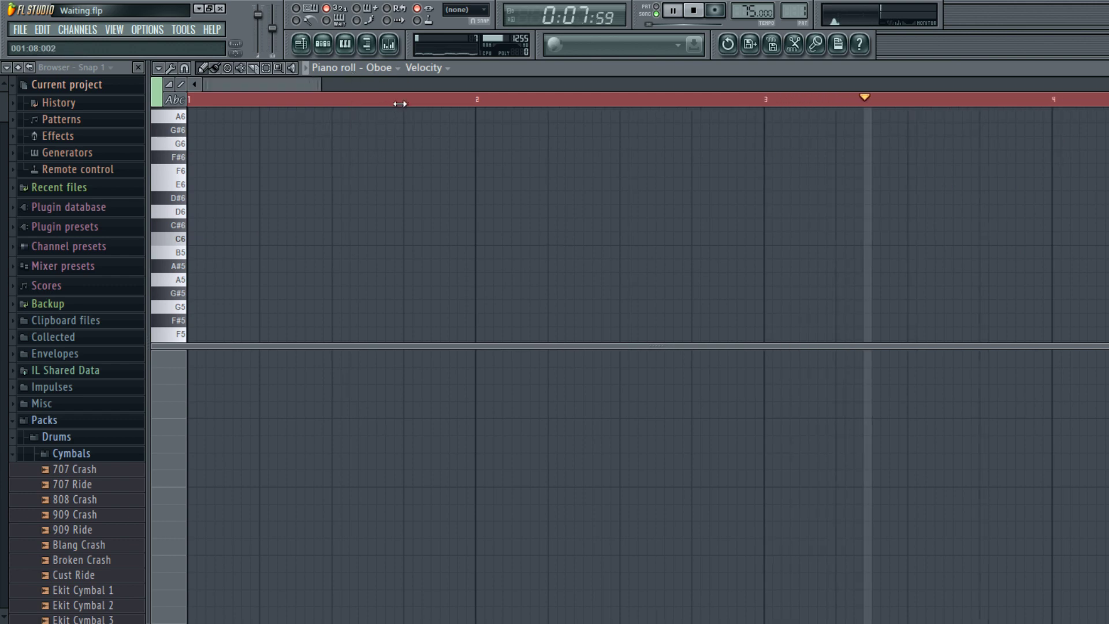
scroll(396, 102, "down", 5)
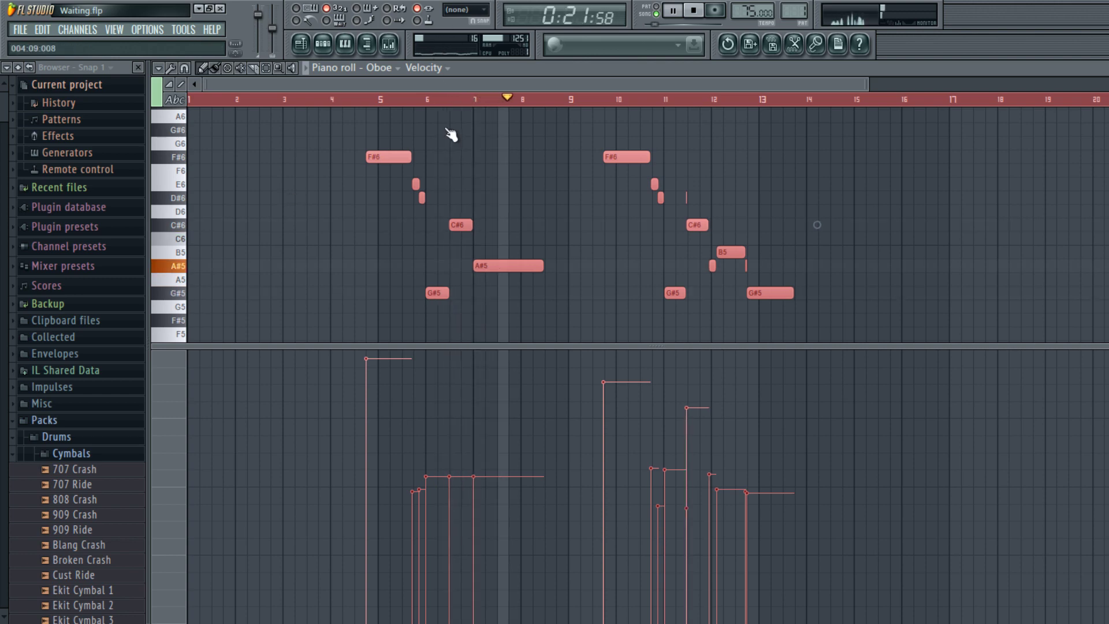
key("space")
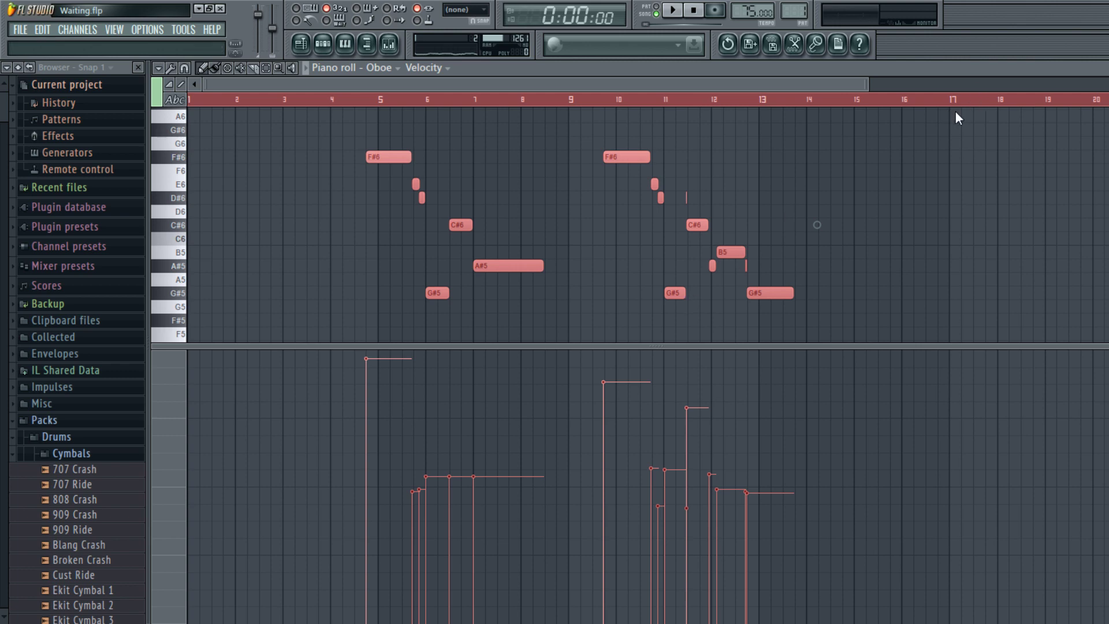
- Play the song from the start and check the Oboe melody in the playlist and its piano roll
key("space")
left_click(364, 51)
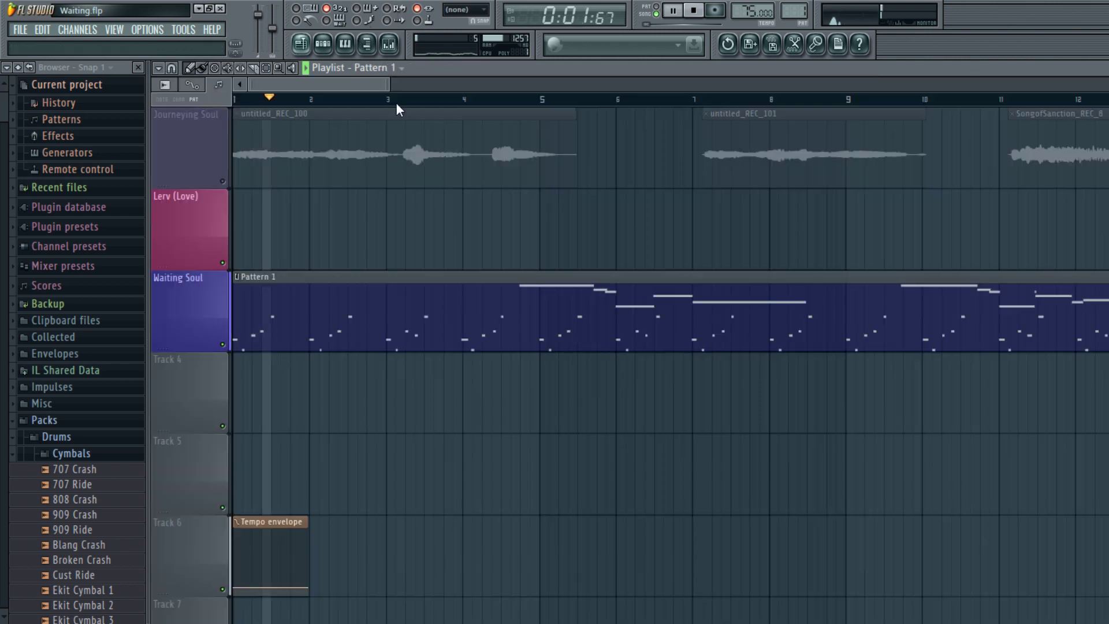
key("F7")
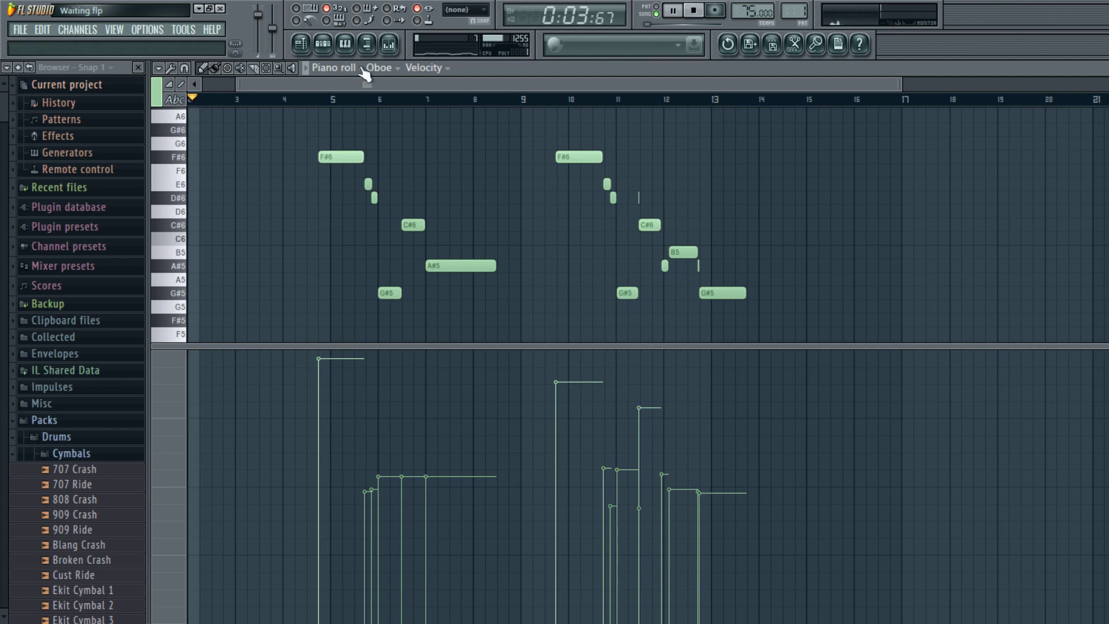
left_click(323, 44)
scroll(799, 288, "down", 8)
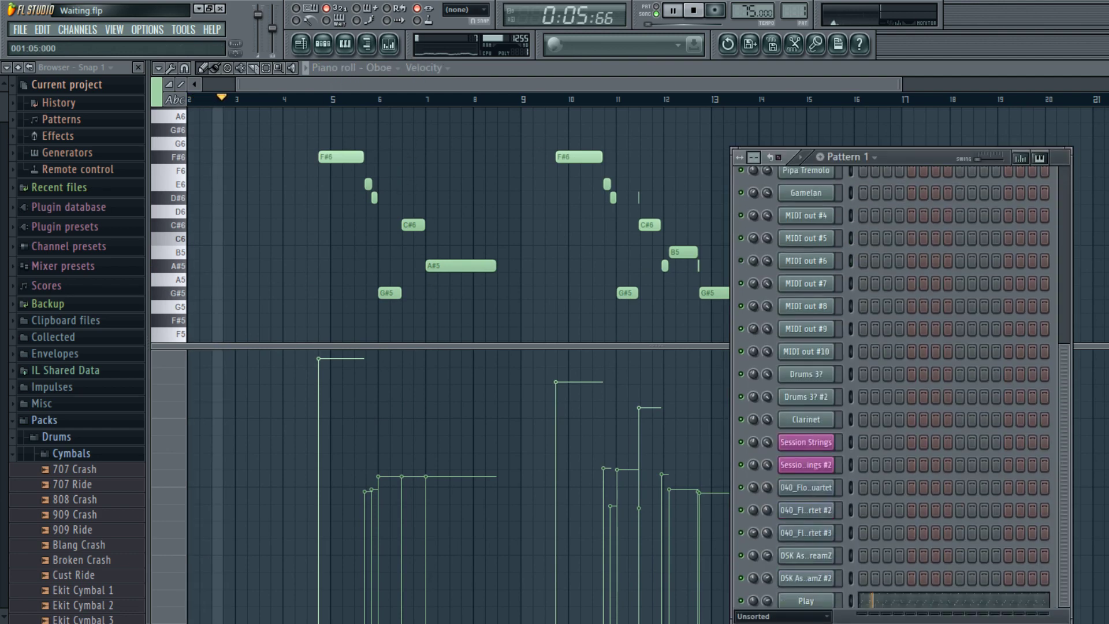
- Undo the transposed and pasted copy of the accompaniment in the Play piano roll and check the original notes through bar 14
left_click(874, 536)
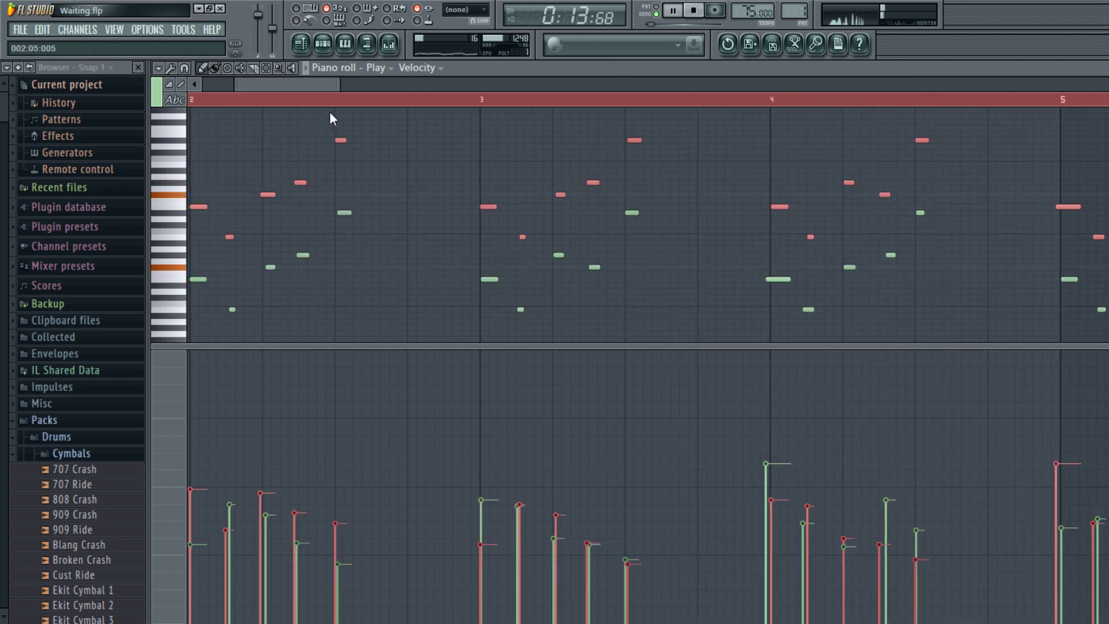
key("ctrl+z")
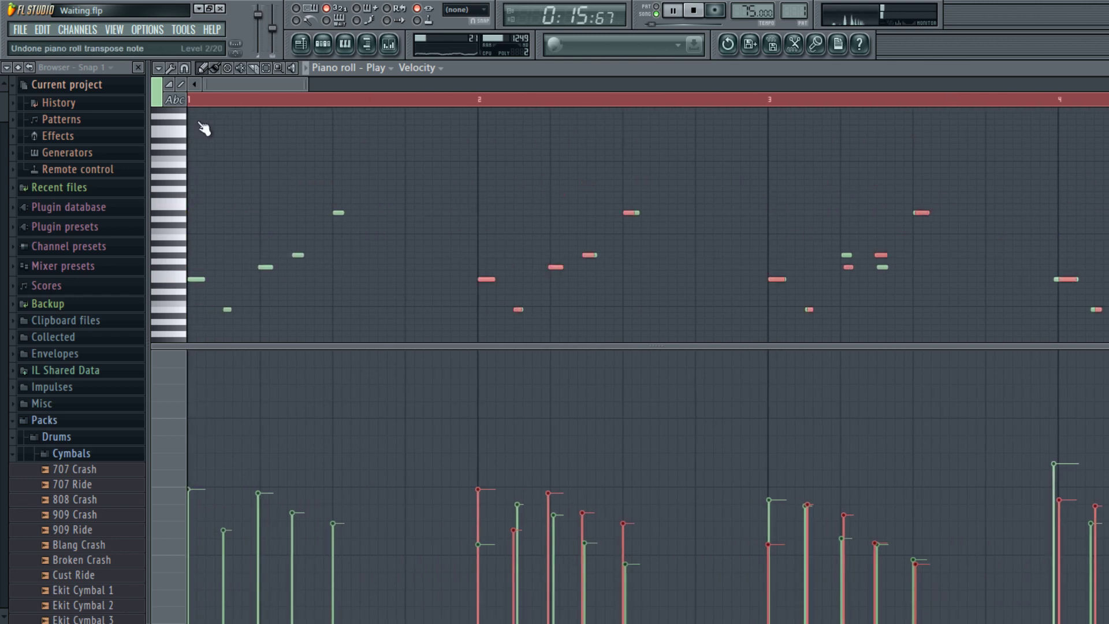
key("ctrl+alt+z")
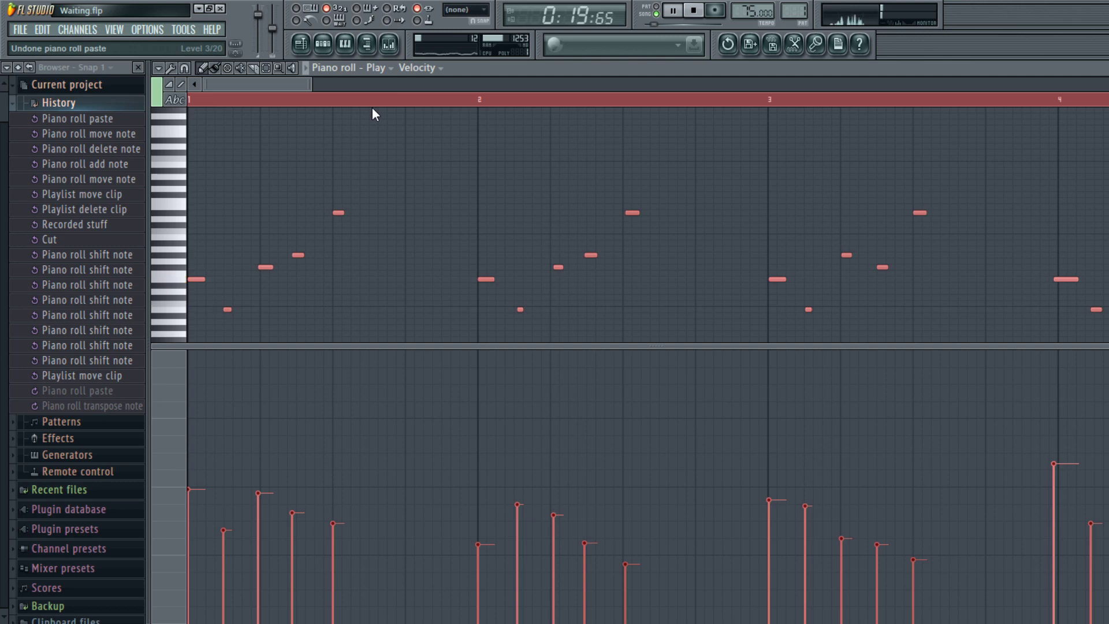
scroll(483, 105, "down", 2)
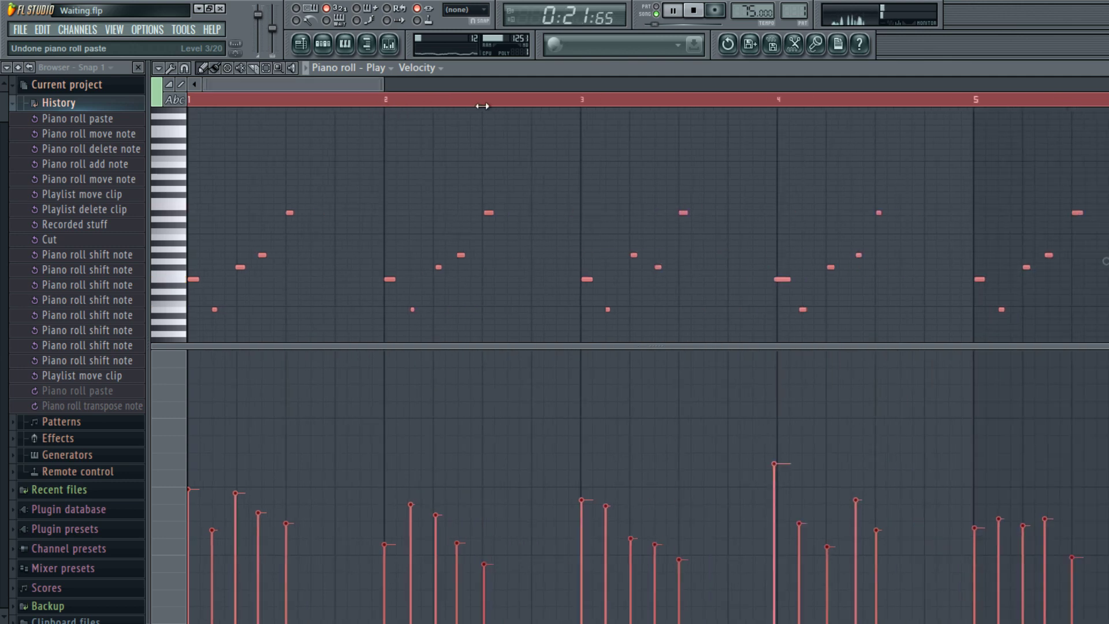
scroll(425, 106, "down", 1)
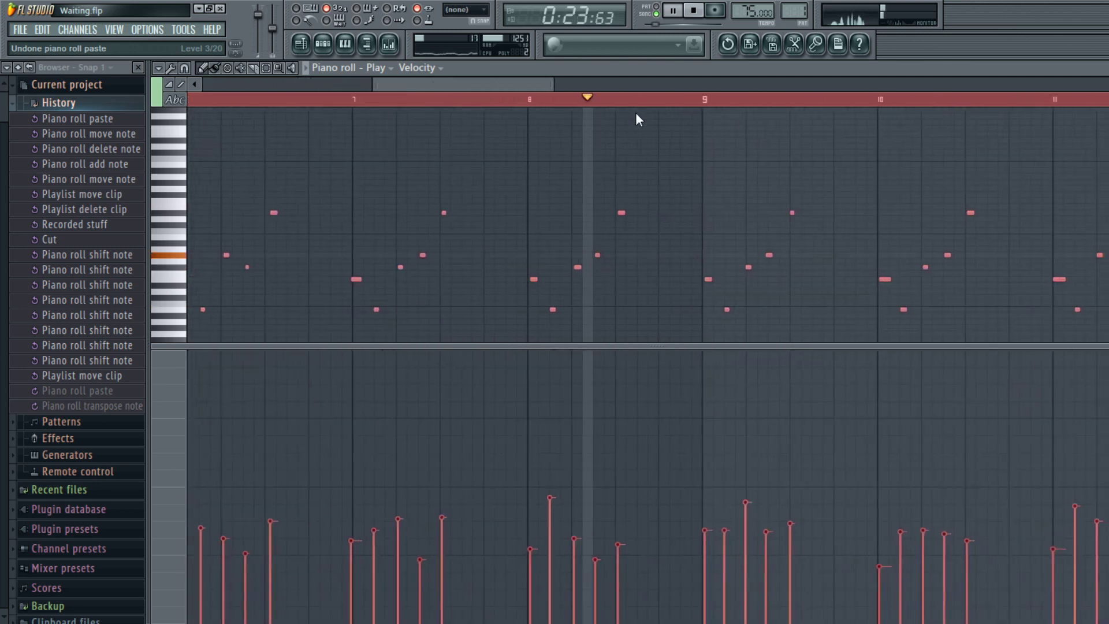
scroll(782, 120, "down", 3)
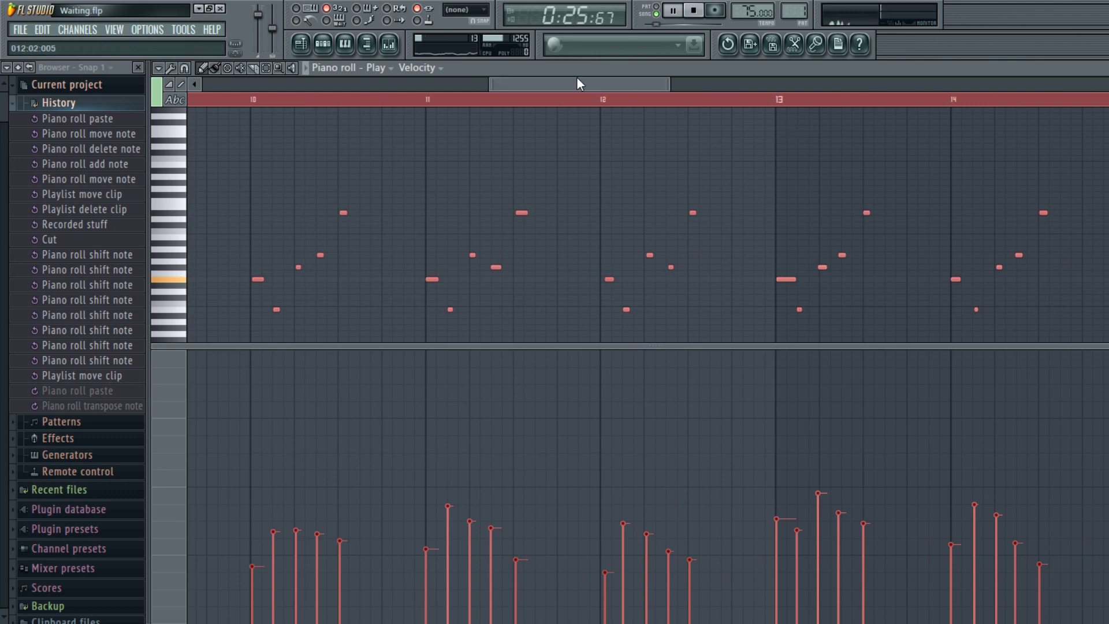
- Check the Gamelan channel's MIDI Out settings and the MIDI channel assignments of the instruments loaded in Kontakt 5
left_click(323, 44)
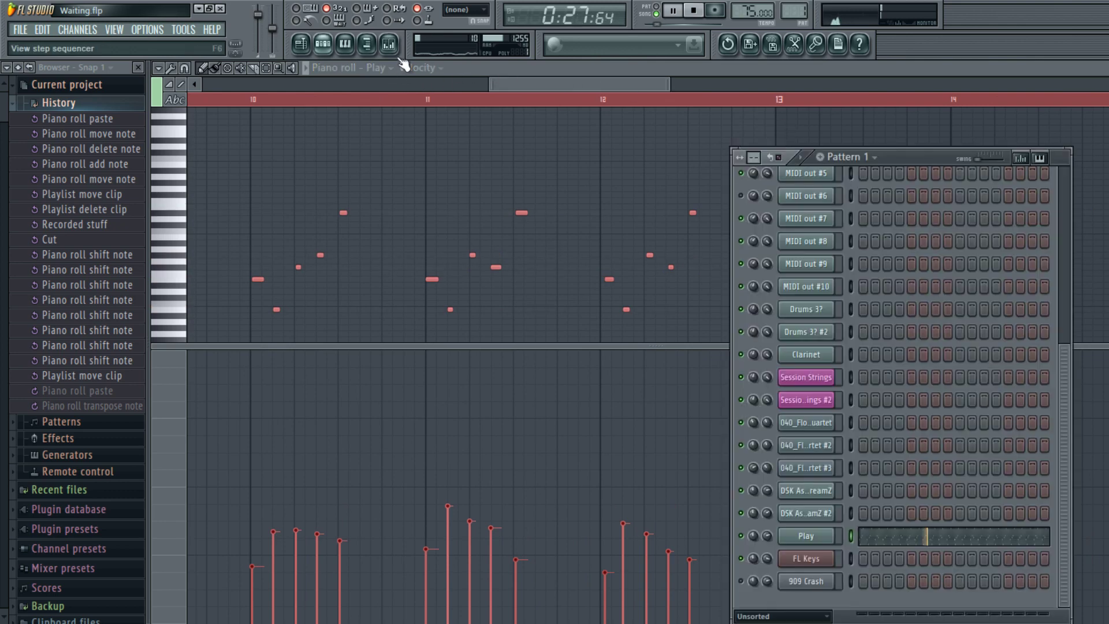
scroll(977, 386, "up", 4)
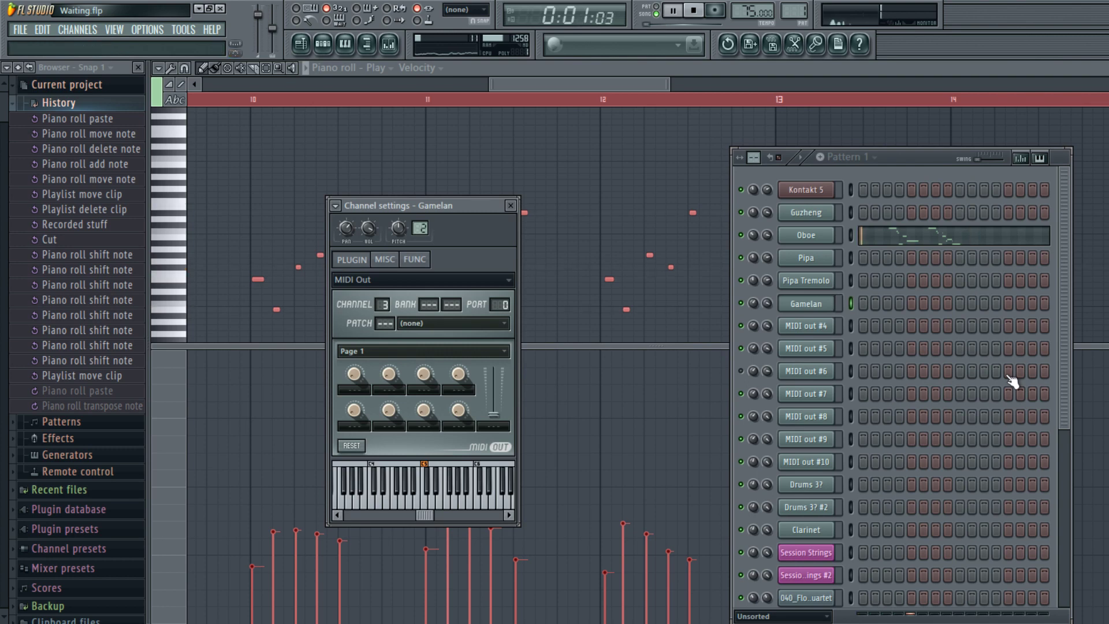
left_click(1010, 235)
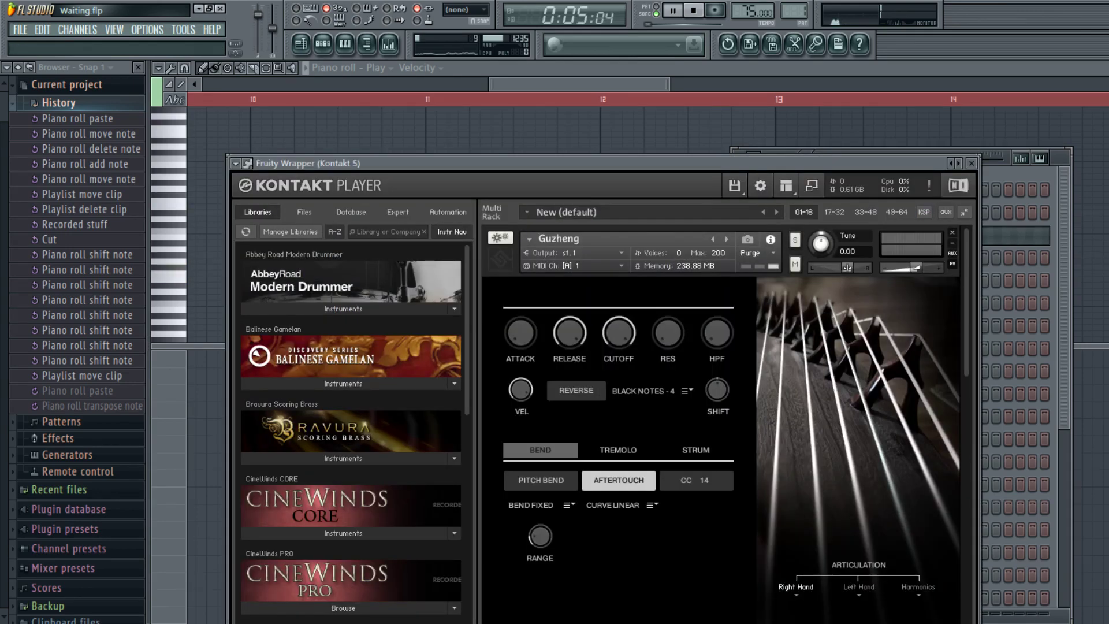
scroll(722, 421, "down", 10)
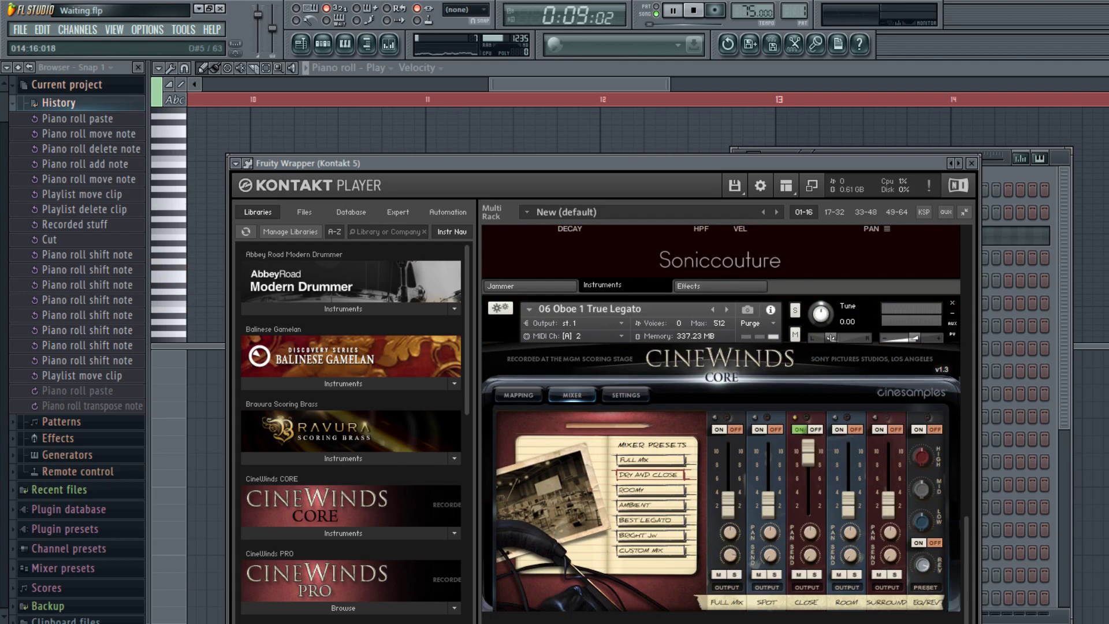
left_click(988, 618)
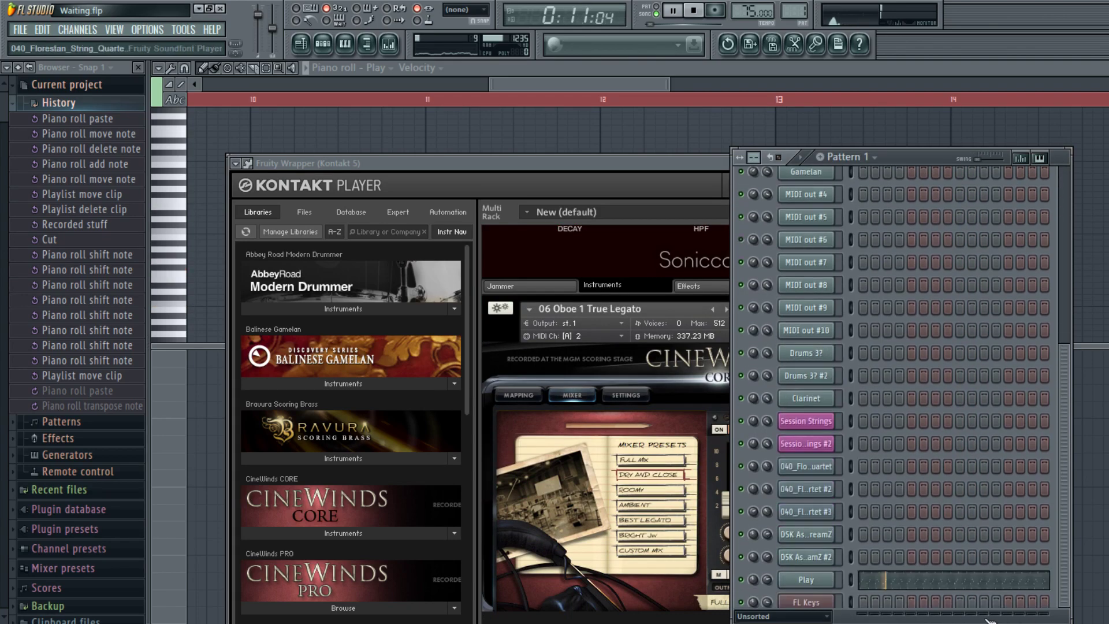
- Set the MIDI channel of the Harp Pluck instrument in the Play plugin to 5
scroll(988, 612, "down", 2)
left_click(806, 534)
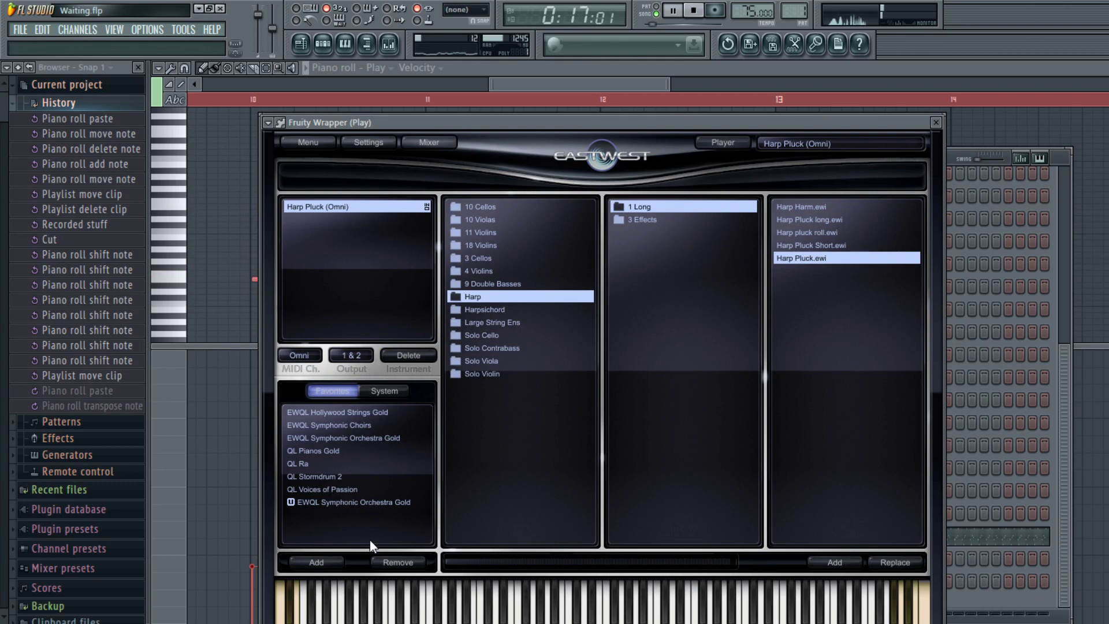
left_click(323, 43)
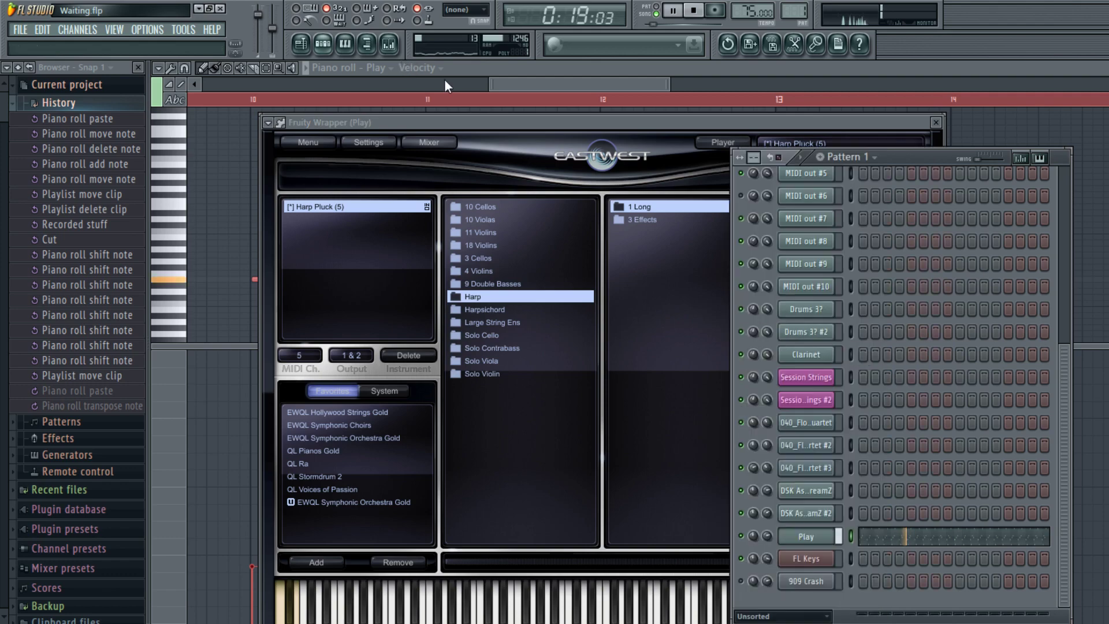
- Compare the Gamelan and Oboe MIDI Out channels, then rename MIDI out #4 as Harp with its MIDI channel set to 5
scroll(1058, 338, "up", 8)
left_click(806, 303)
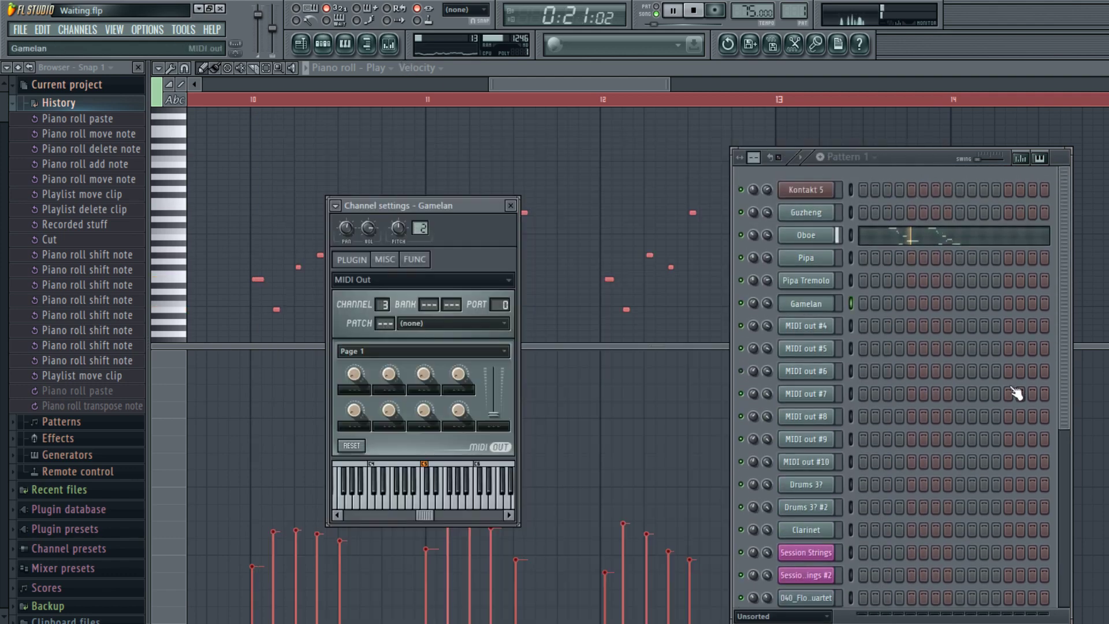
key("Up")
key("Up")
key("Up")
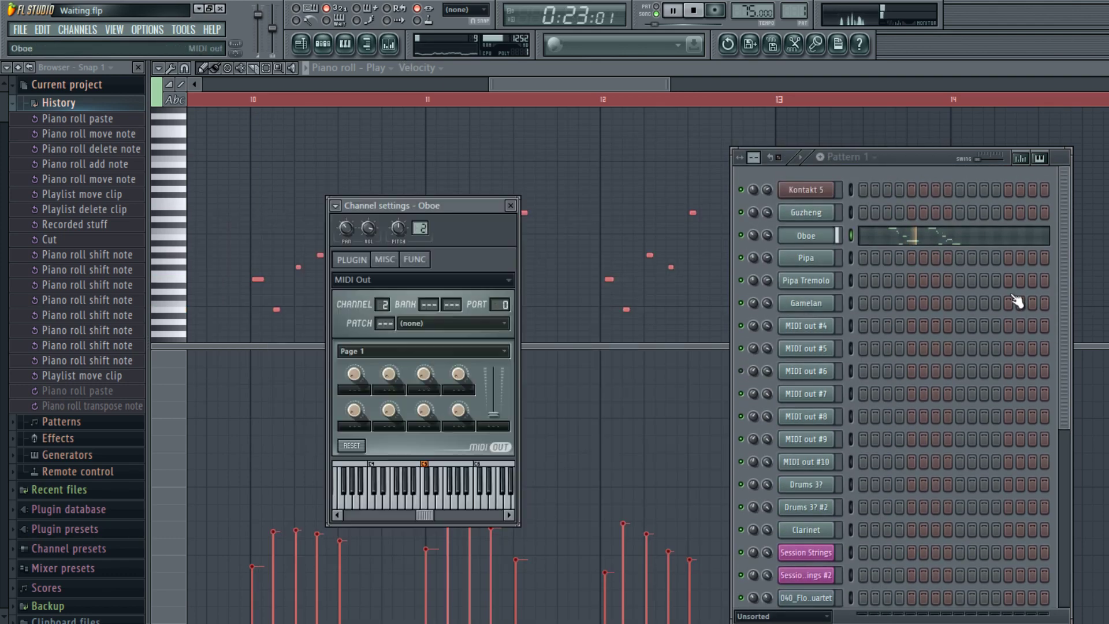
key("Down")
key("Down")
key("Down")
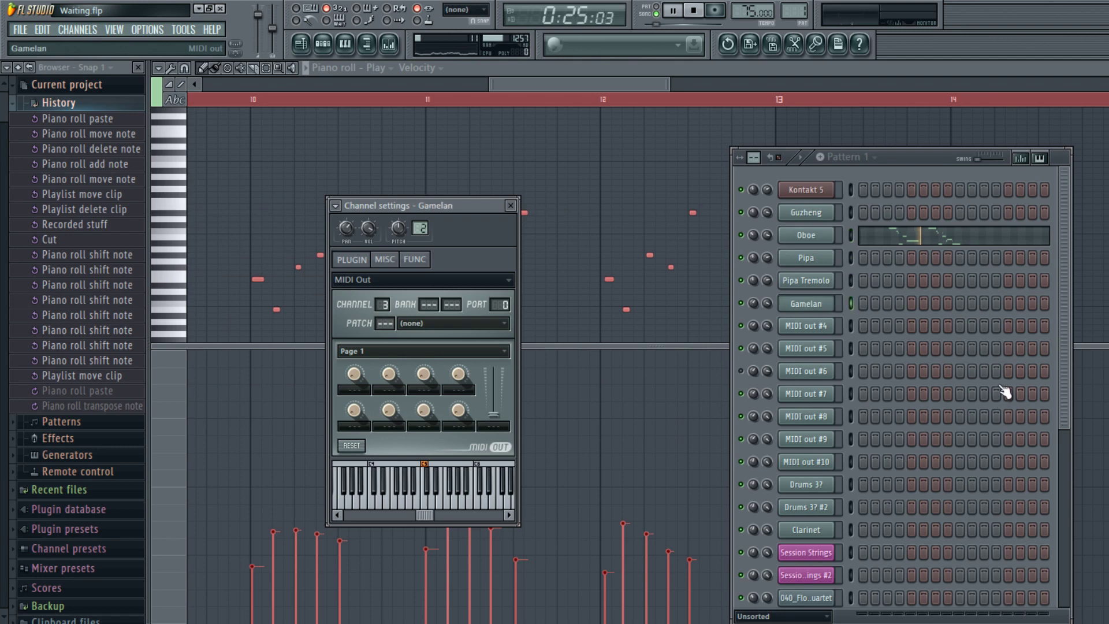
key("Down")
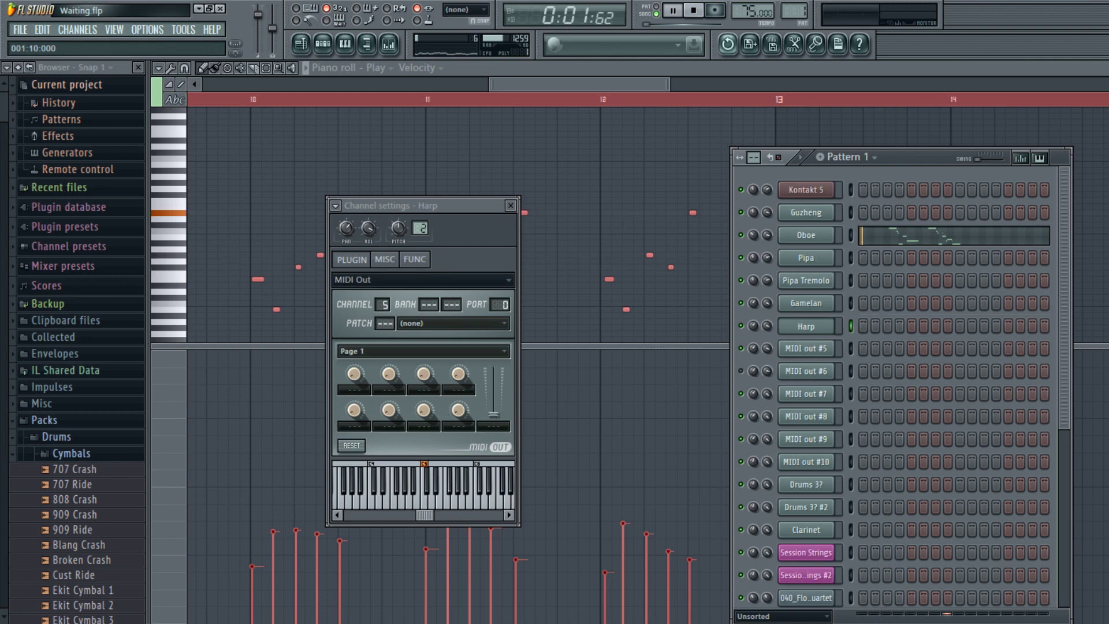
- Move the accompaniment notes from the Play channel to the Harp channel in Pattern 1 and restart playback
scroll(895, 393, "down", 3)
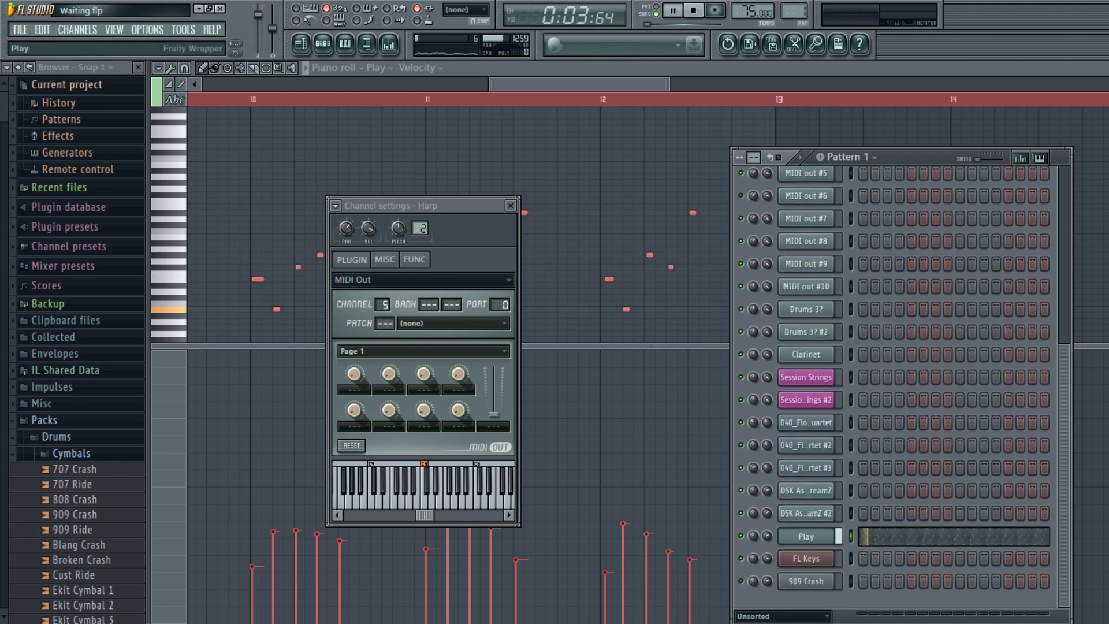
scroll(895, 392, "up", 3)
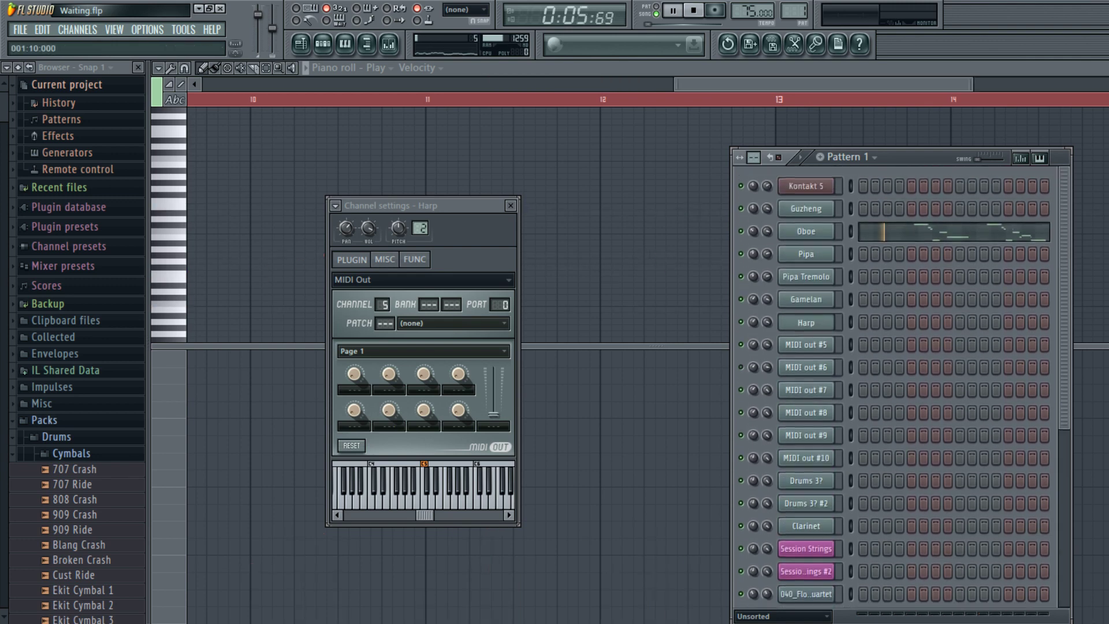
key("space")
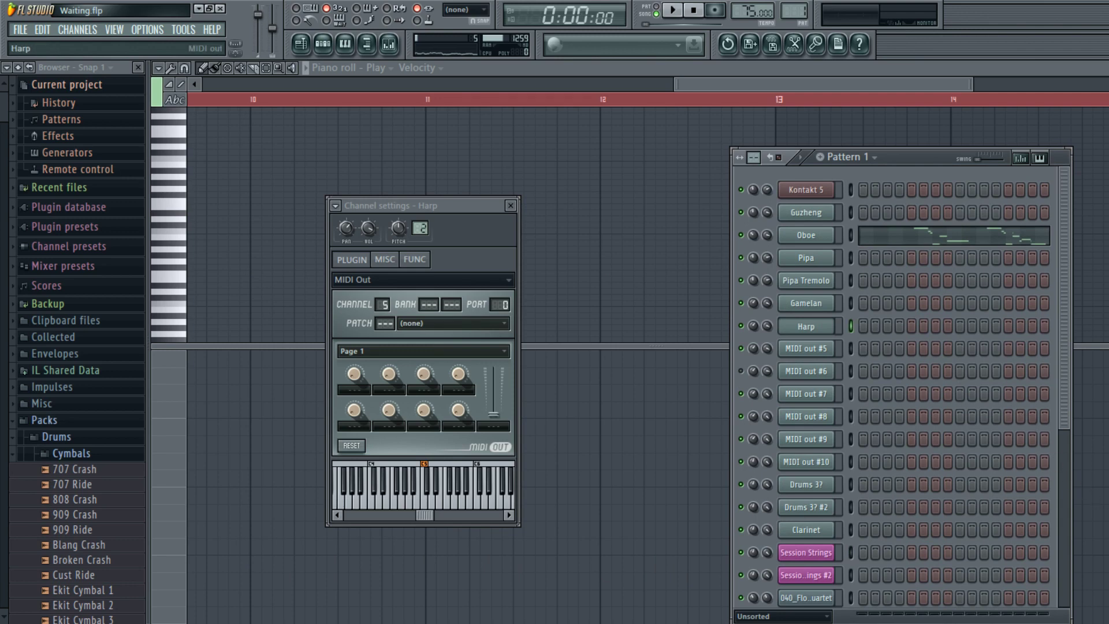
key("space")
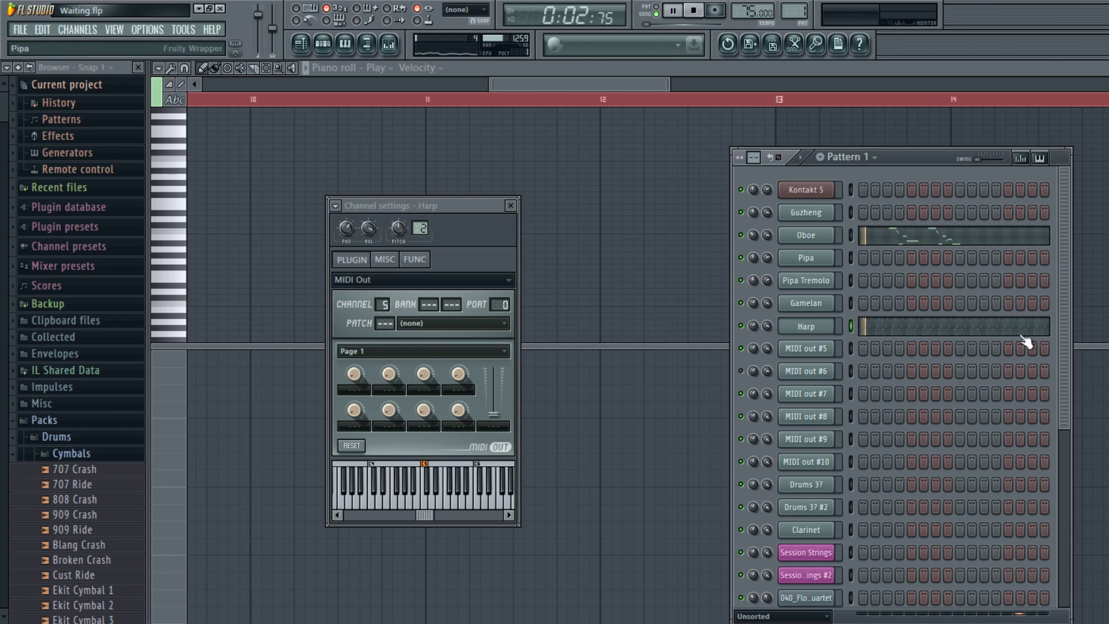
- Set the Play plugin wrapper's MIDI input and output ports to 0 and restart the song to test the Harp routing
scroll(1000, 452, "down", 5)
left_click(806, 567)
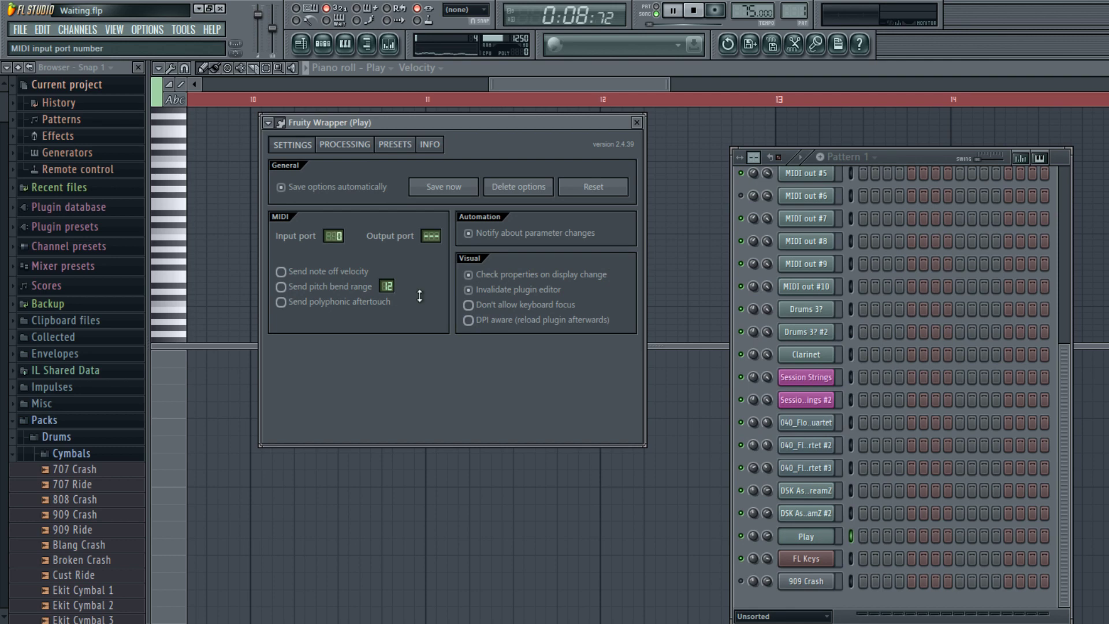
left_click_drag(431, 235, 431, 231)
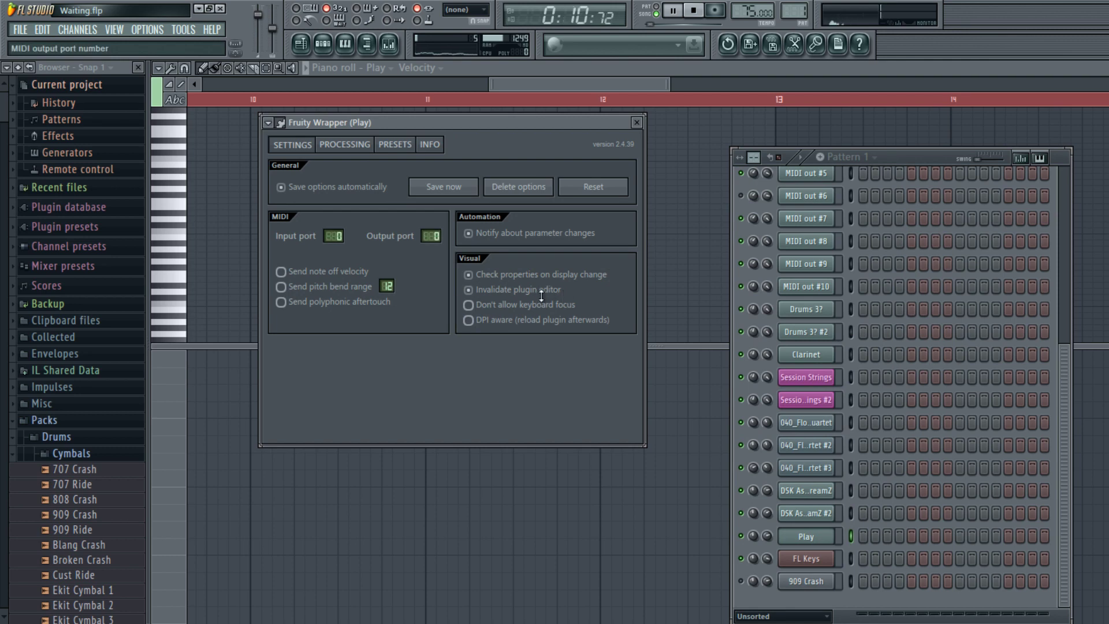
key("space")
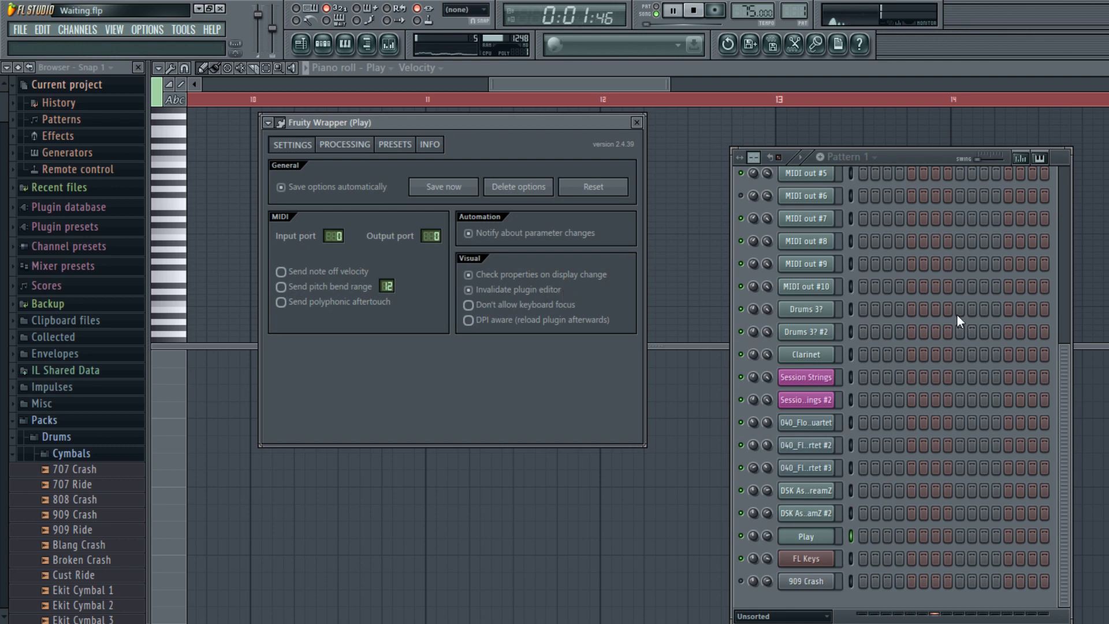
- Open the Kontakt 5 player and listen to the harp and oboe together, then return to the playlist and stop playback
scroll(956, 313, "up", 3)
scroll(957, 315, "up", 2)
left_click(1007, 240)
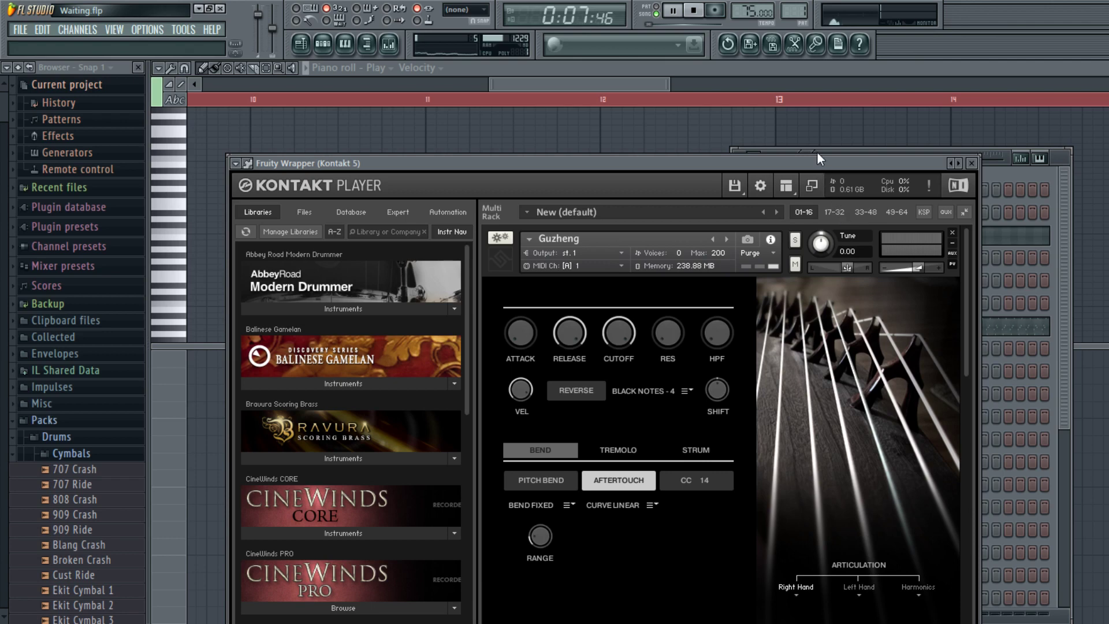
left_click(812, 186)
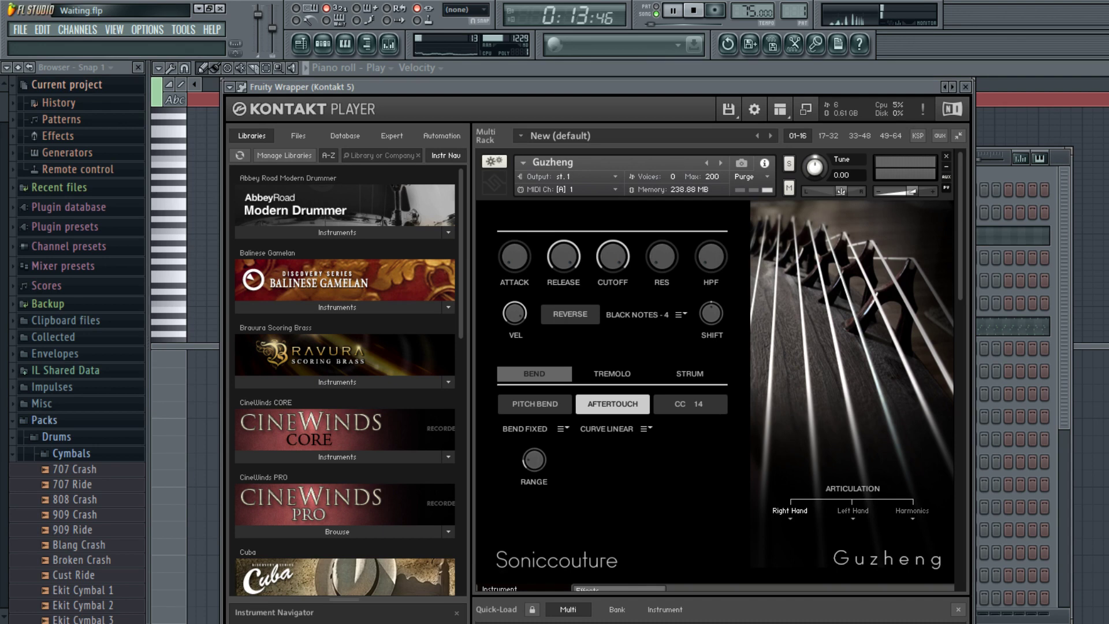
key("F6")
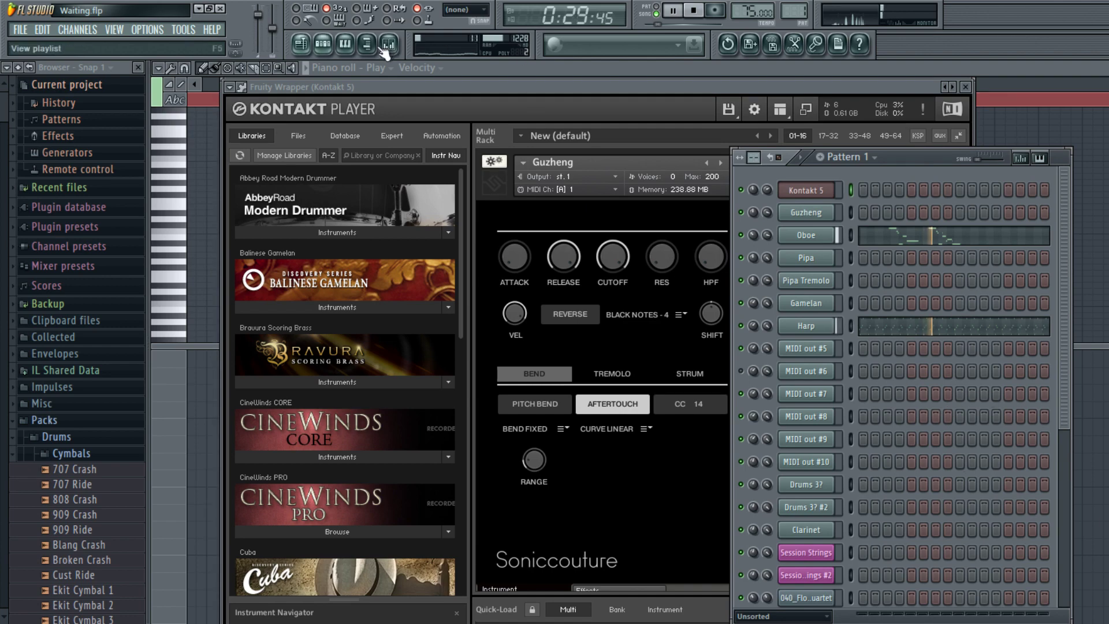
left_click(300, 43)
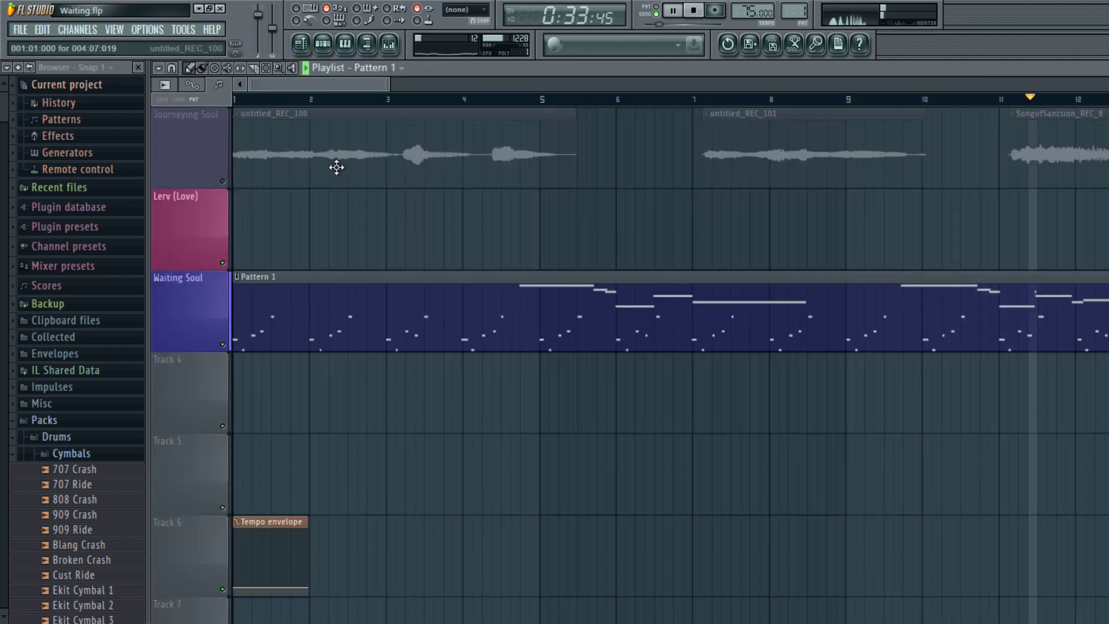
key("space")
- Start the song from the beginning and open the Play plugin from the Pattern 1 channel list
left_click(322, 43)
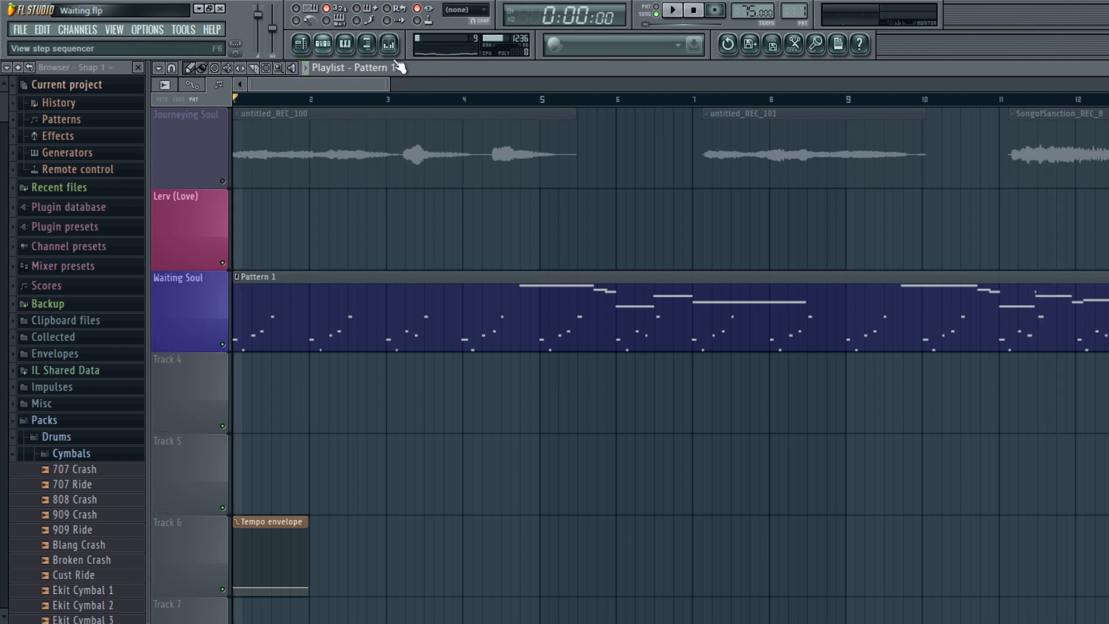
key("space")
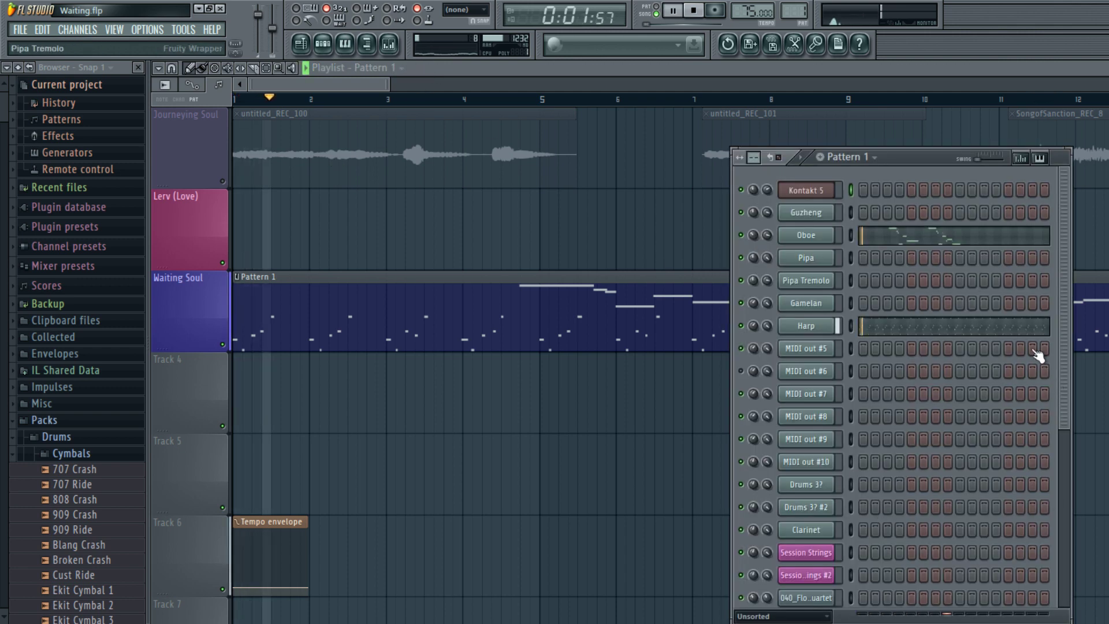
scroll(1035, 354, "down", 5)
scroll(924, 376, "down", 3)
left_click(806, 536)
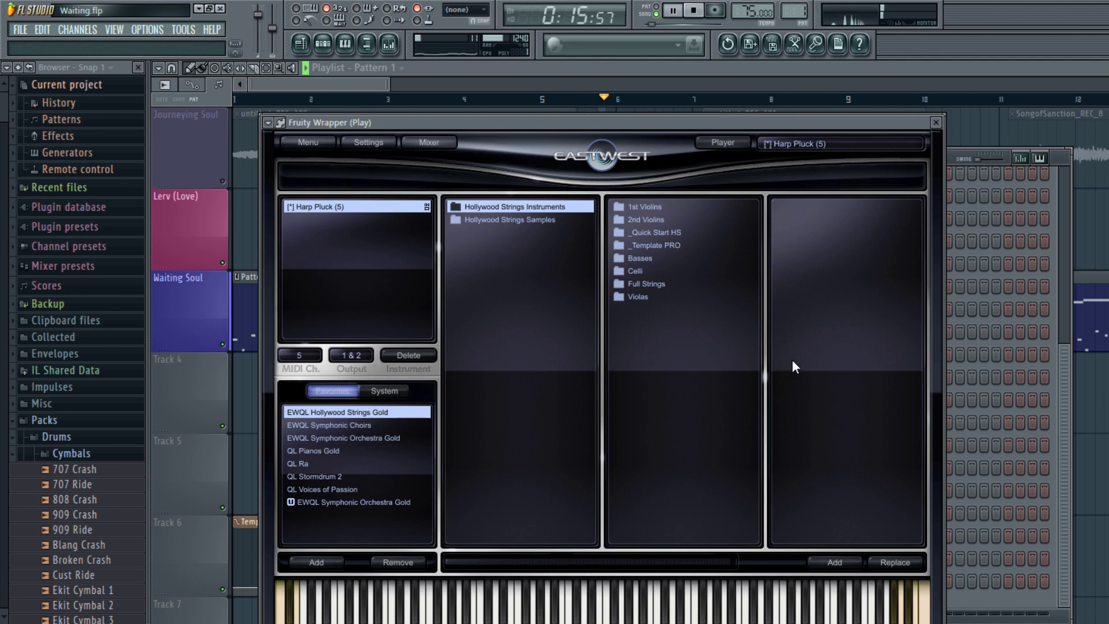
- Browse the 1st Violins articulations in EWQL Hollywood Strings Gold and select 1st Violins Trill HT WT Ni.ewi in 05 Effects
key("Right")
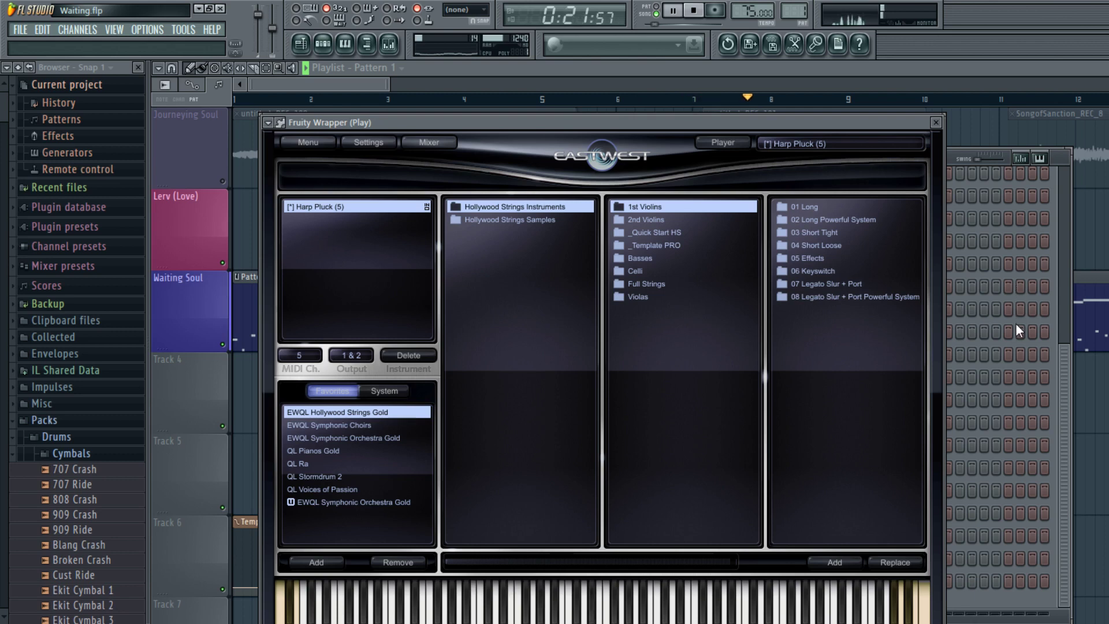
key("Right")
key("Down")
key("Down")
key("Down")
key("Down")
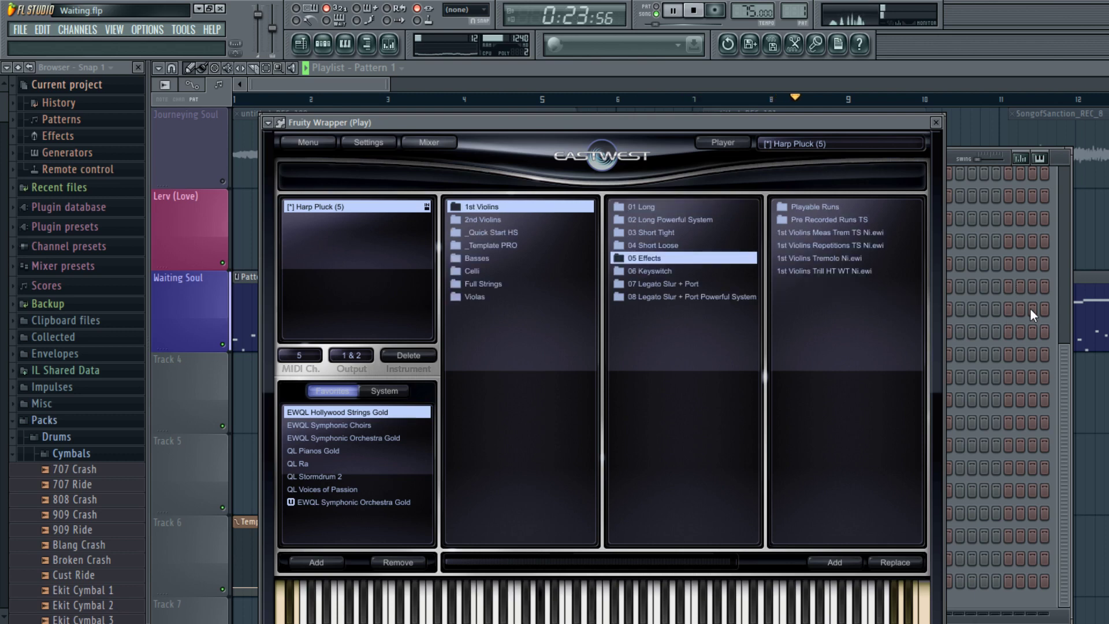
key("Up")
key("Up")
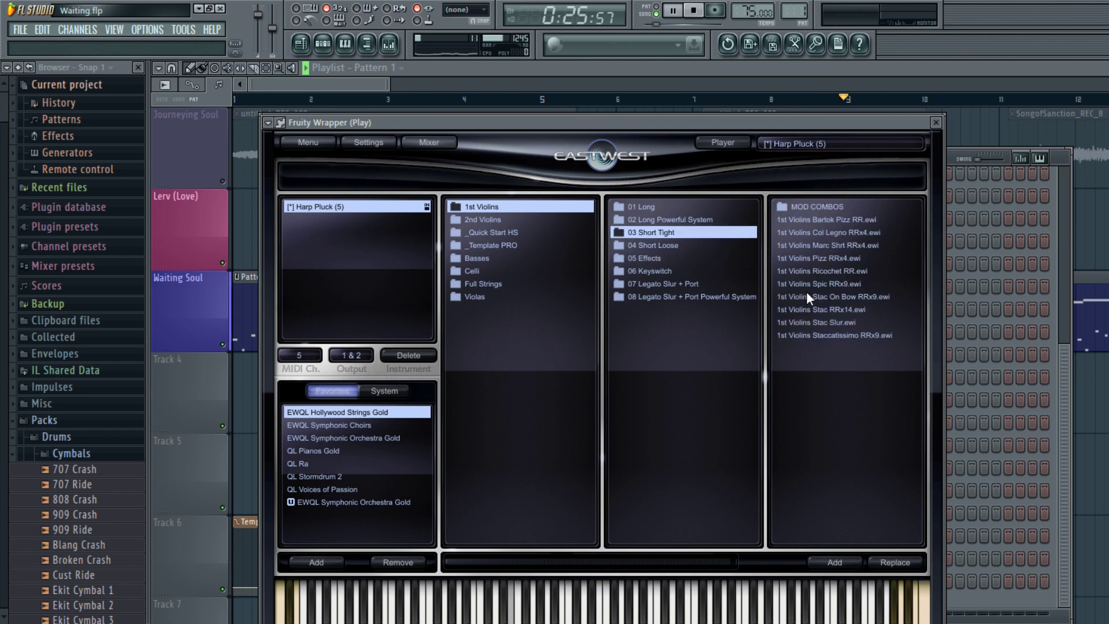
key("Down")
key("Down")
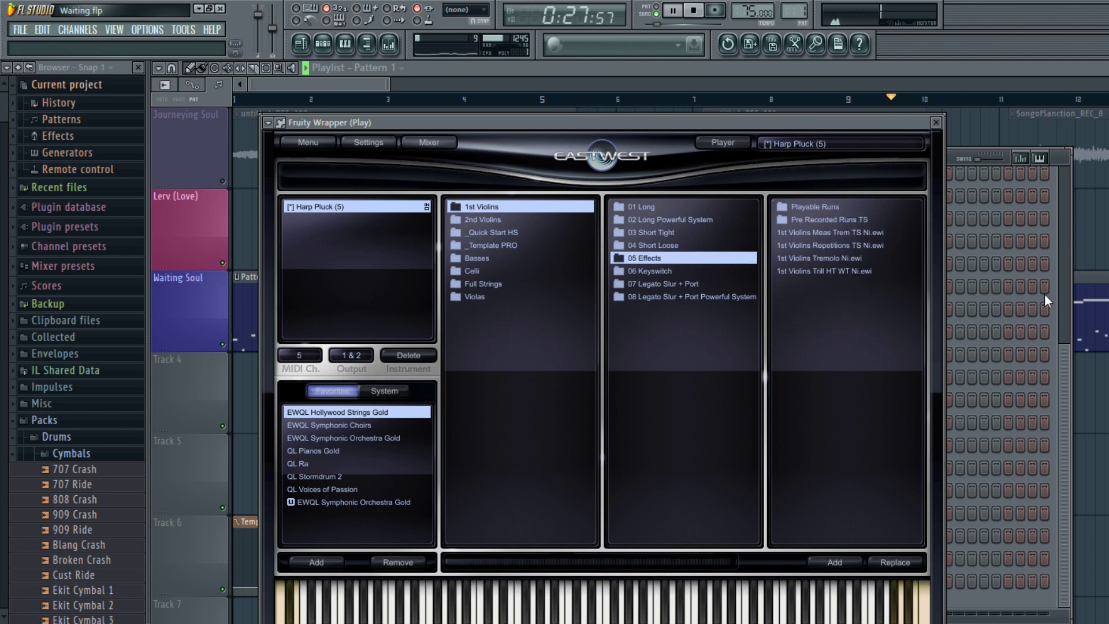
key("End")
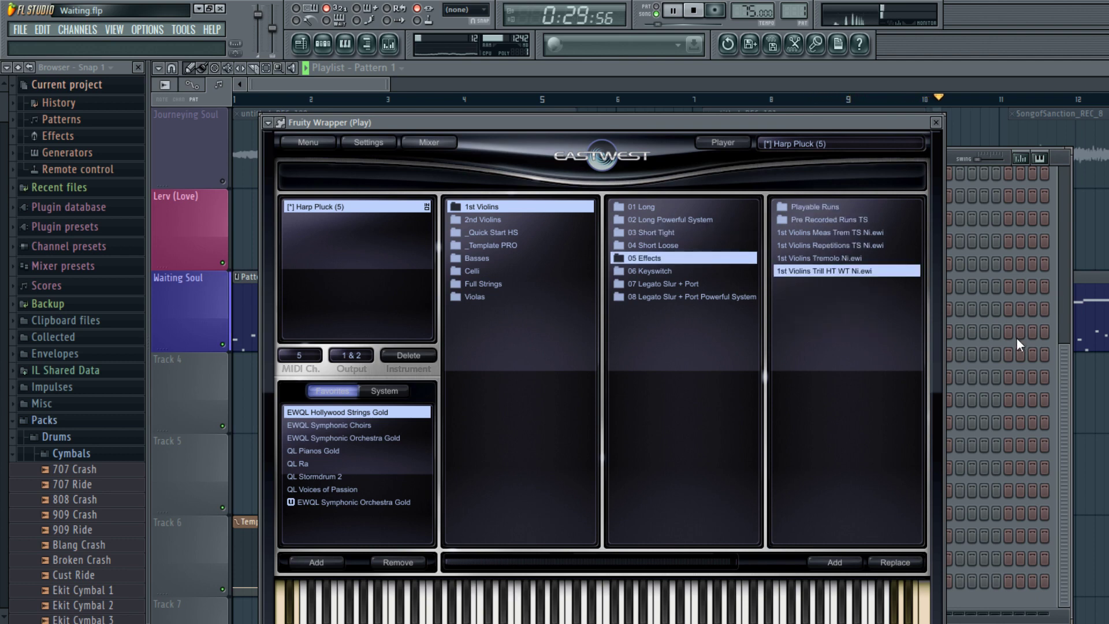
- Stop playback and add 1st Violins Trill HT WT Ni as another instrument in Play alongside Harp Pluck
key("Return")
key("Return")
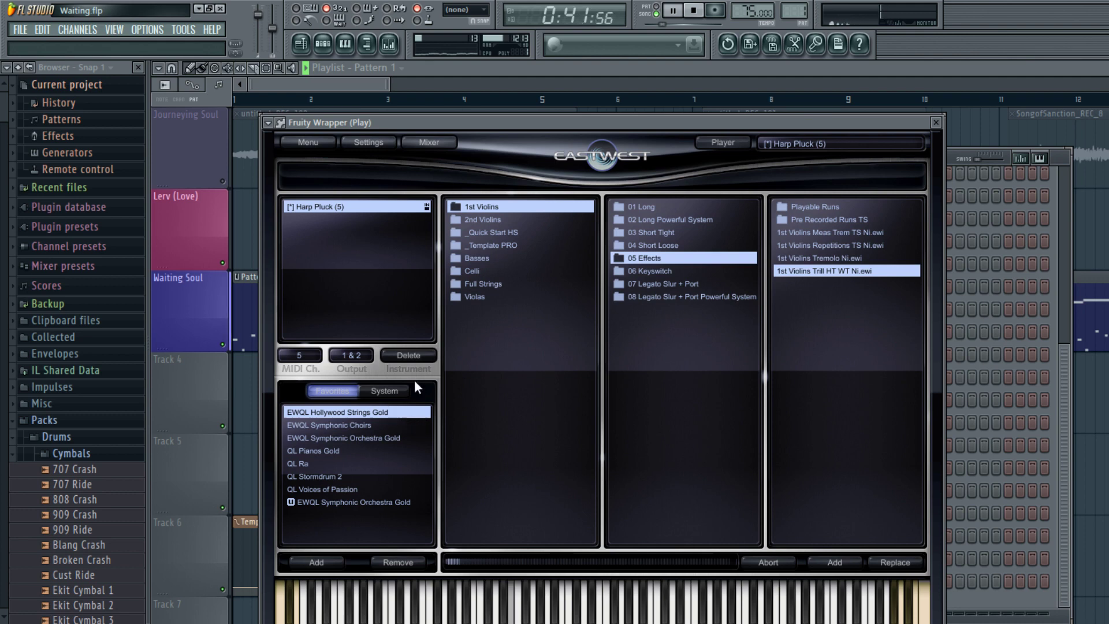
key("space")
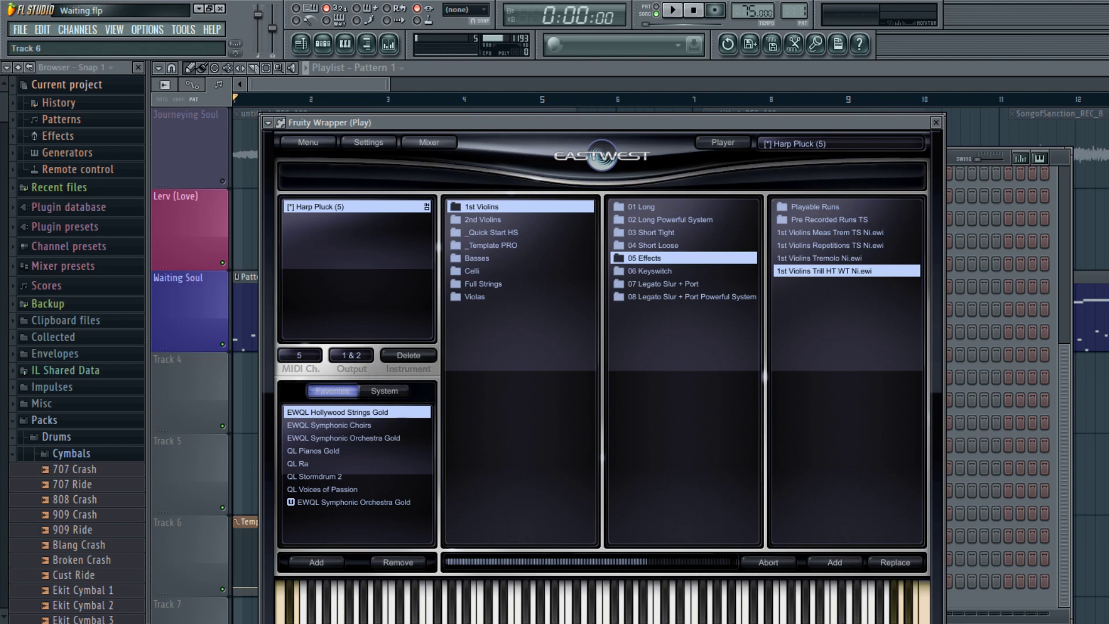
key("Up")
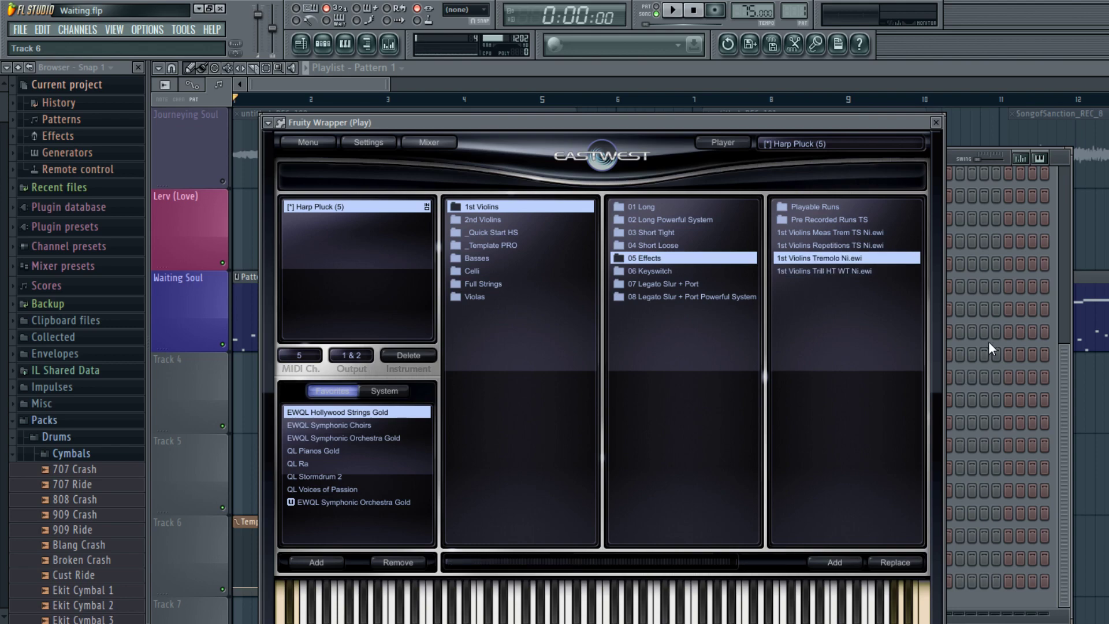
key("Down")
key("Return")
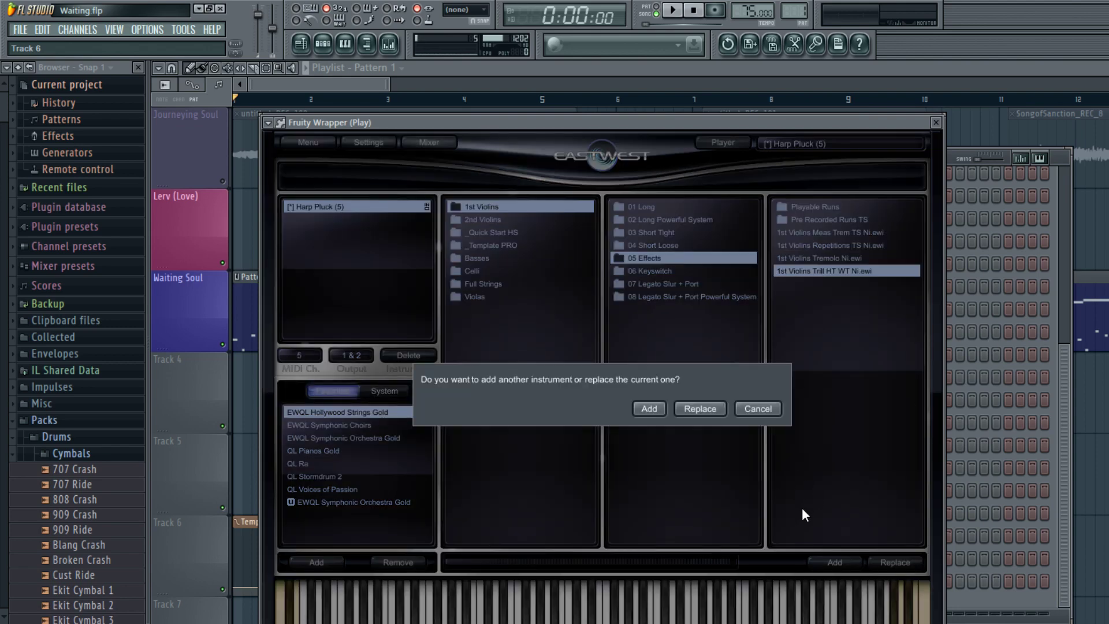
key("Return")
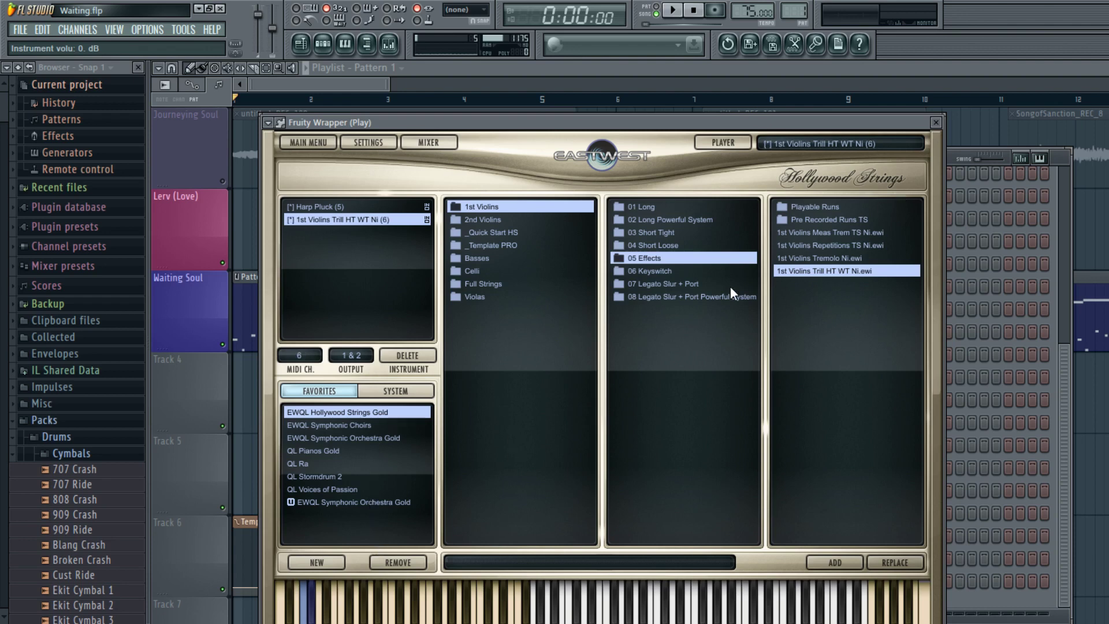
- Add Violas Trill HT WT Ni from the Violas 05 Effects folder as a further instrument in Play
left_click(584, 364)
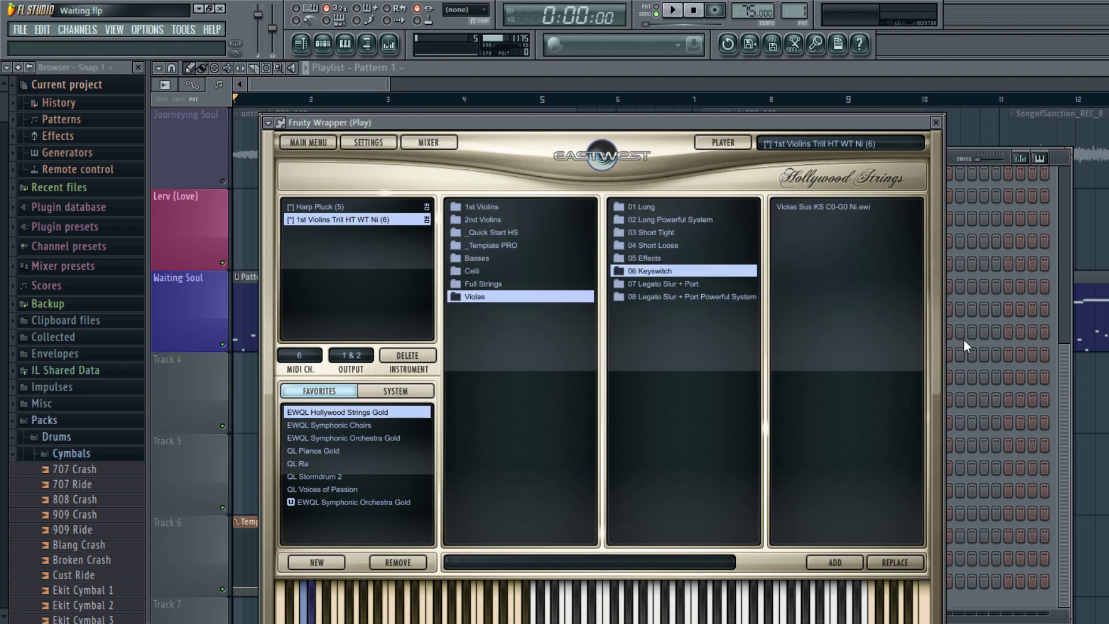
key("Up")
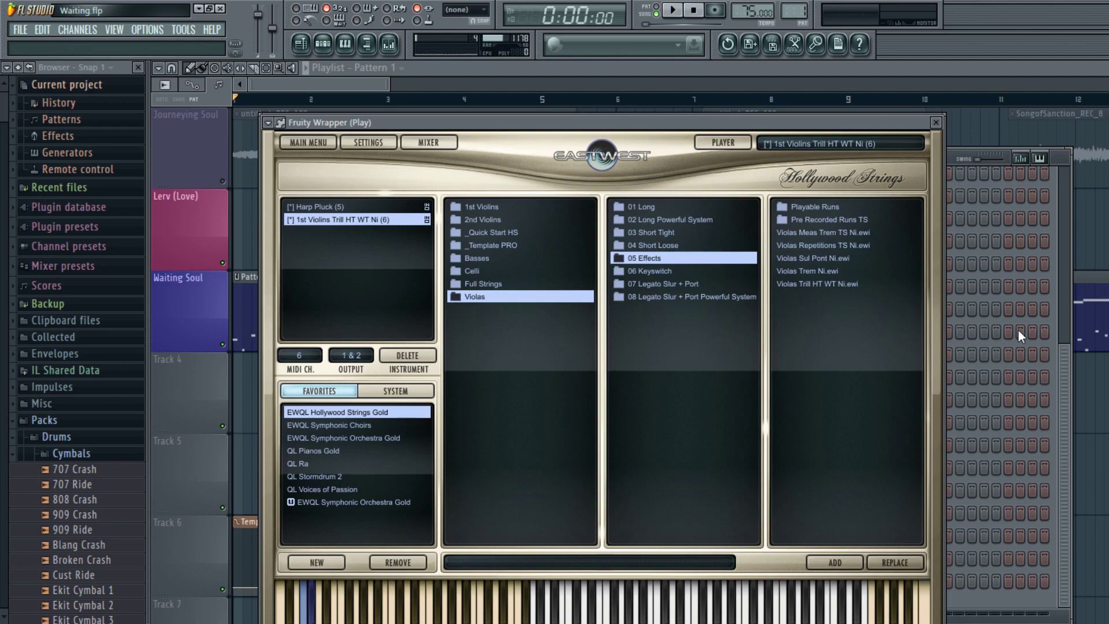
key("Right")
key("Return")
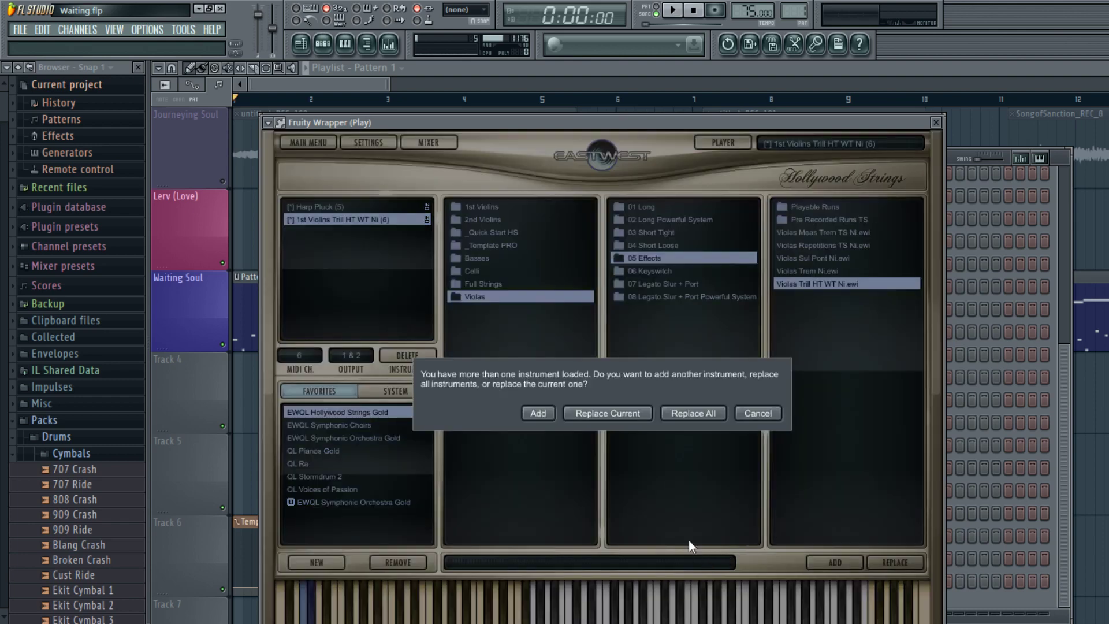
key("Return")
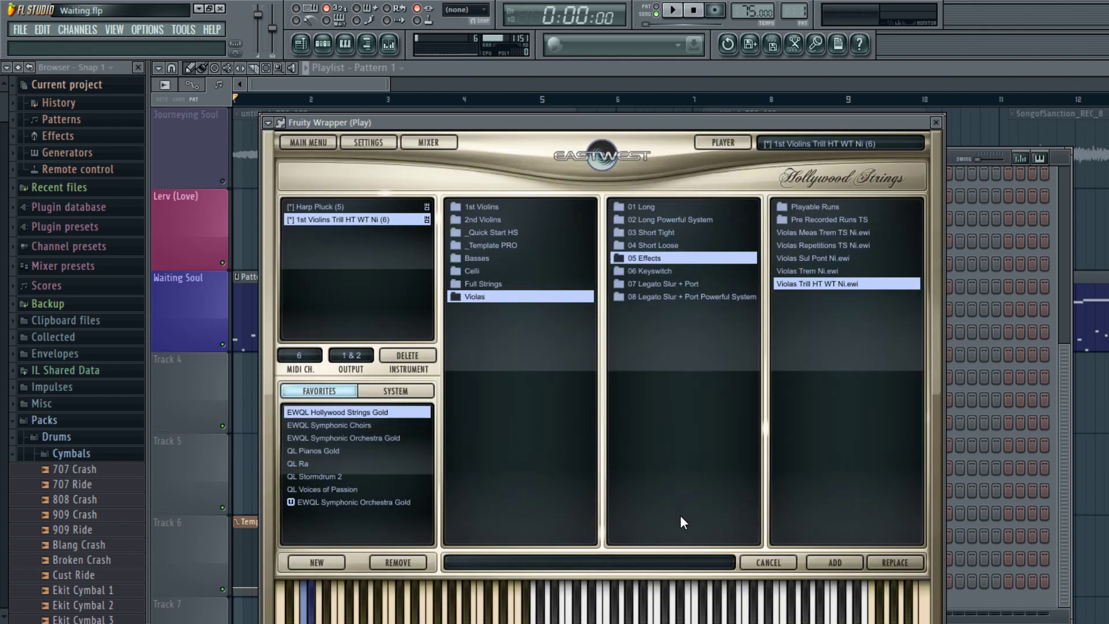
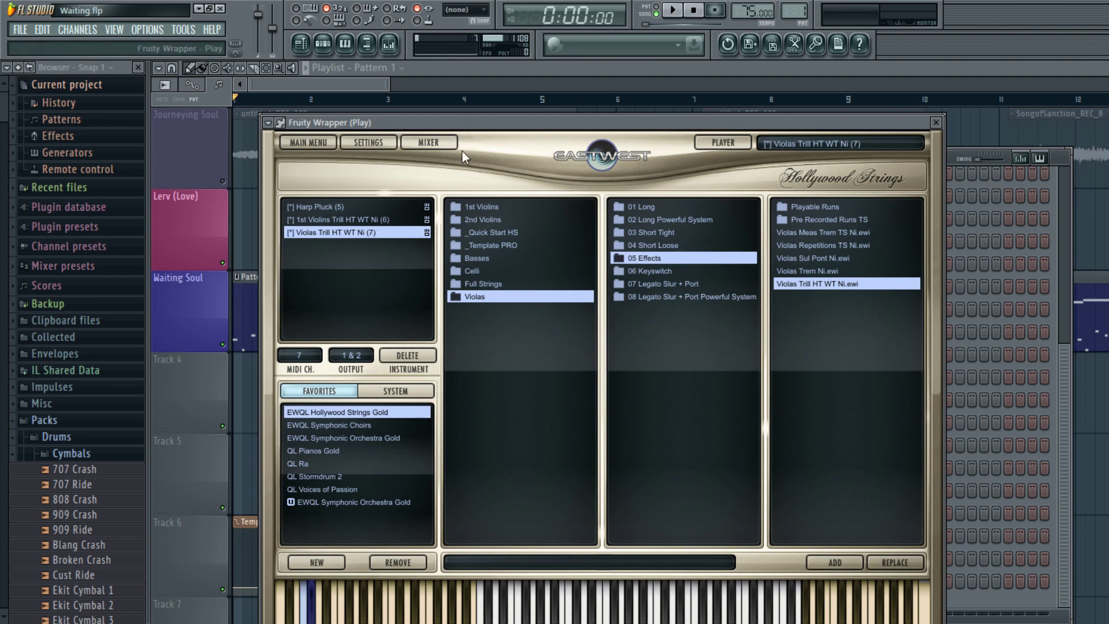
- Play the song and look through the Unsorted and Audio clips channel groups of Pattern 1
left_click(452, 102)
key("space")
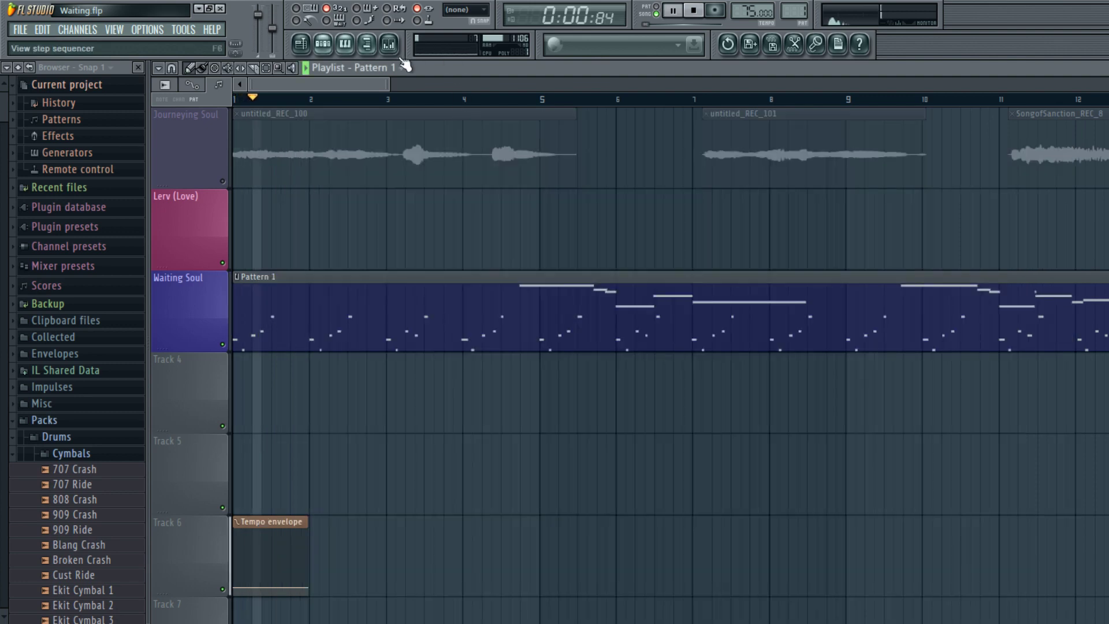
left_click(323, 44)
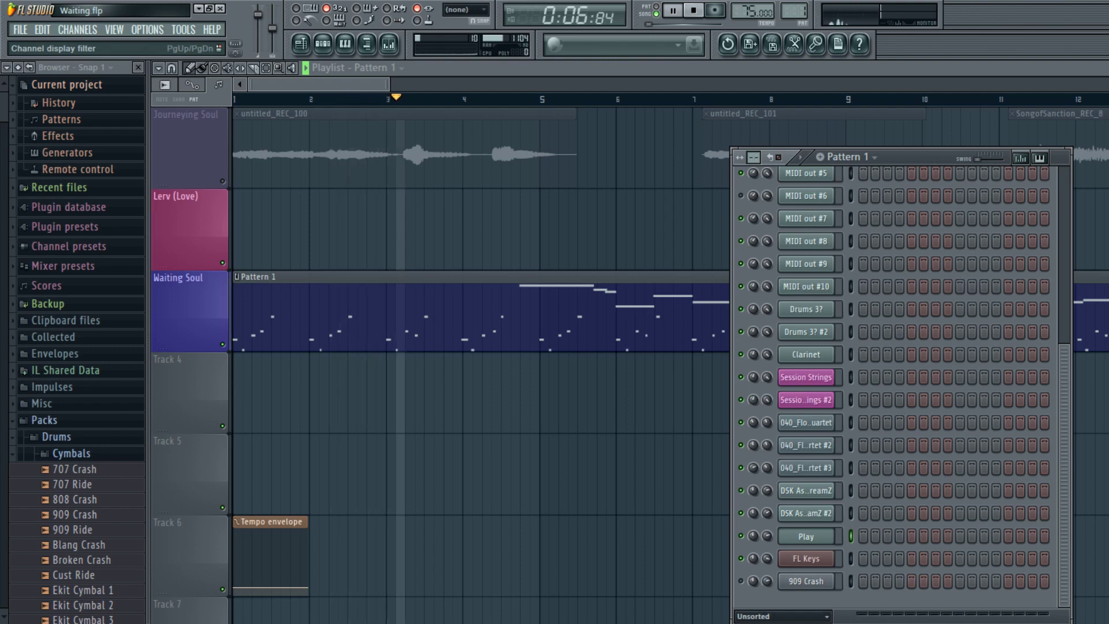
key("Page_Down")
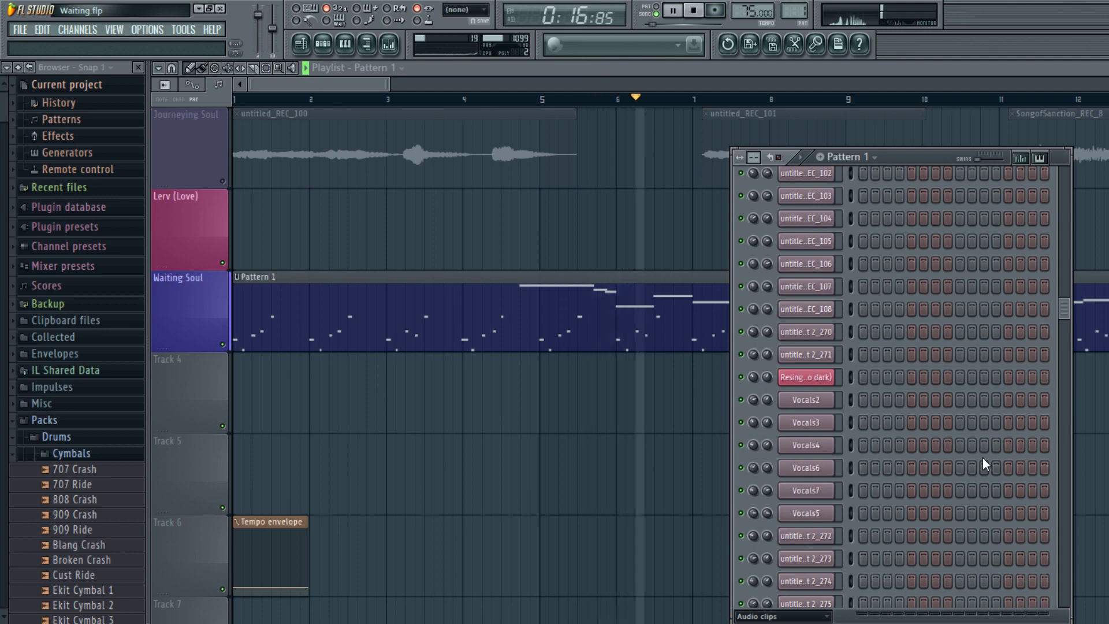
scroll(1044, 488, "up", 4)
scroll(1045, 488, "down", 8)
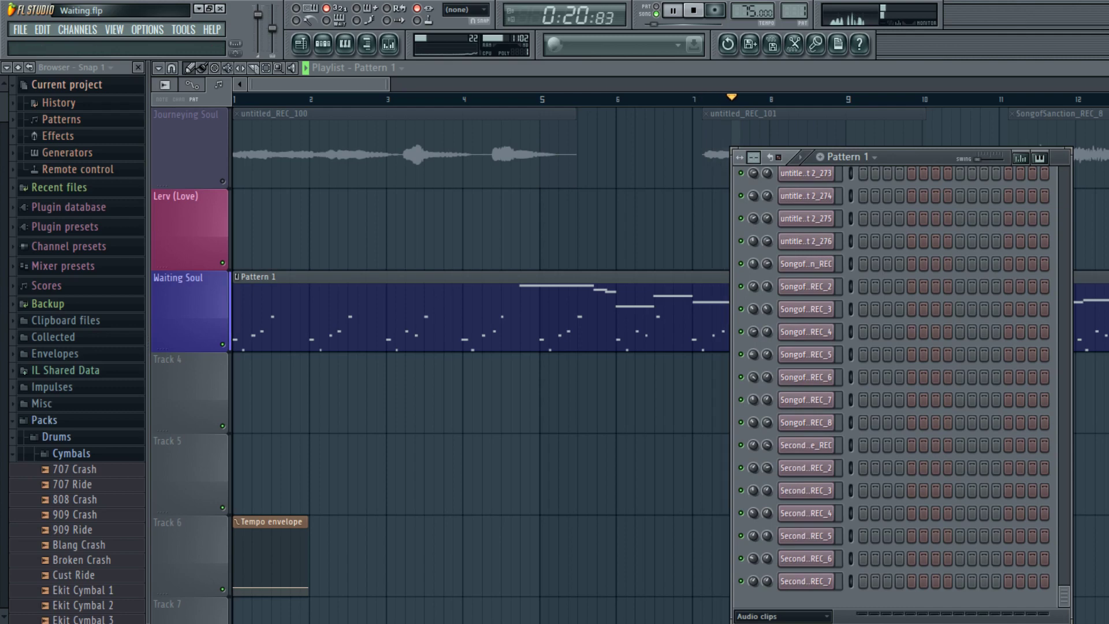
scroll(783, 616, "up", 1)
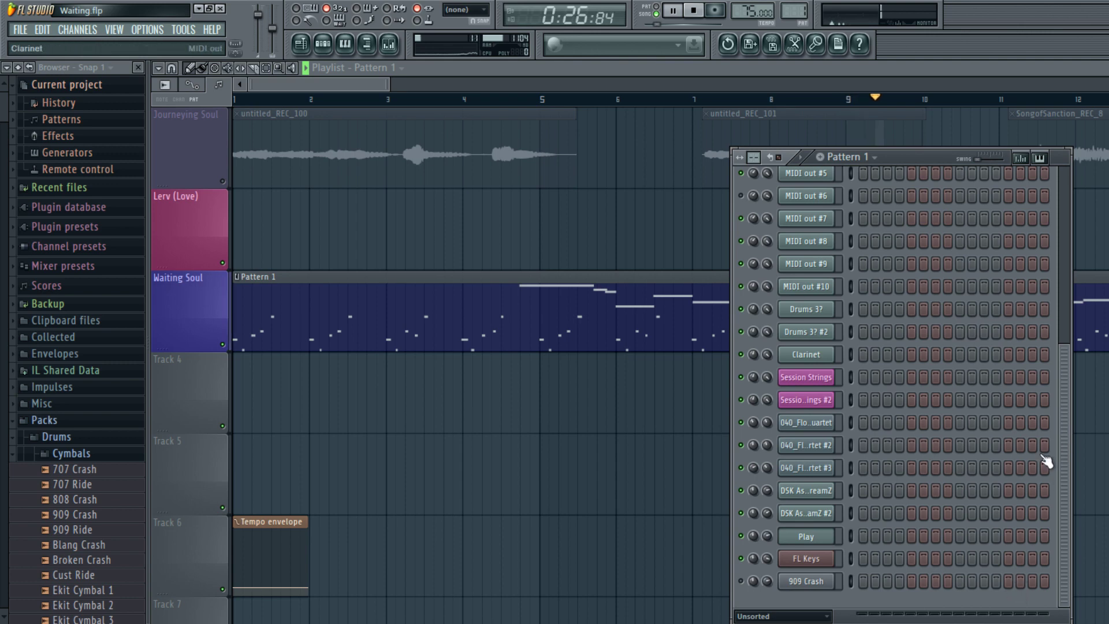
scroll(995, 383, "up", 4)
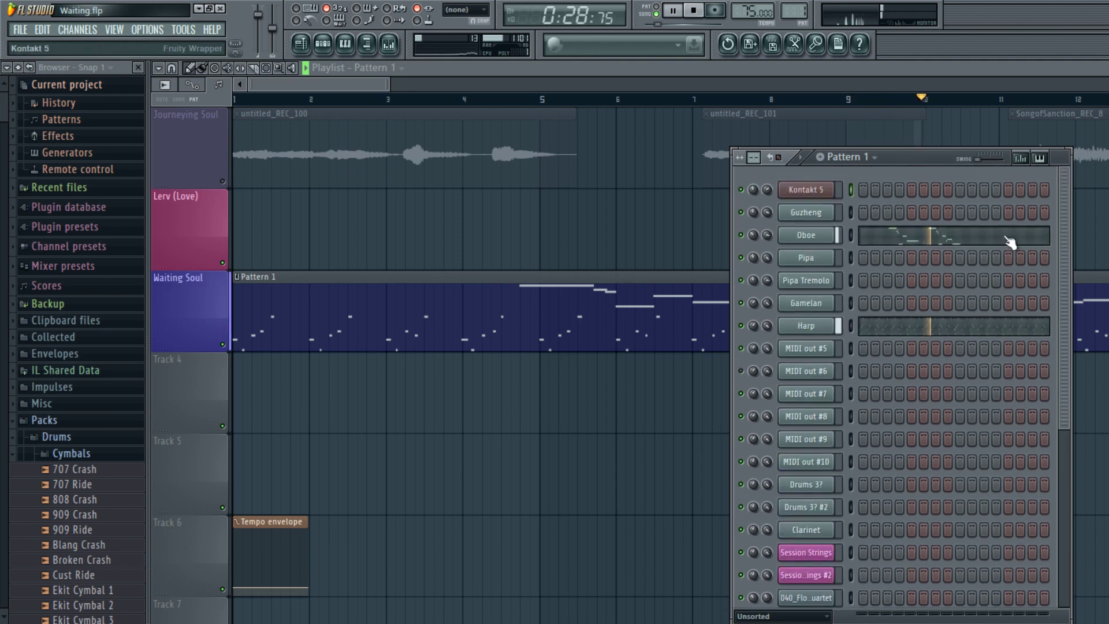
- Stop playback and load Vlns Harmonics.nki from the LA Scoring Strings Lite Harmonics folder into Kontakt 5 alongside the oboe
left_click(1010, 242)
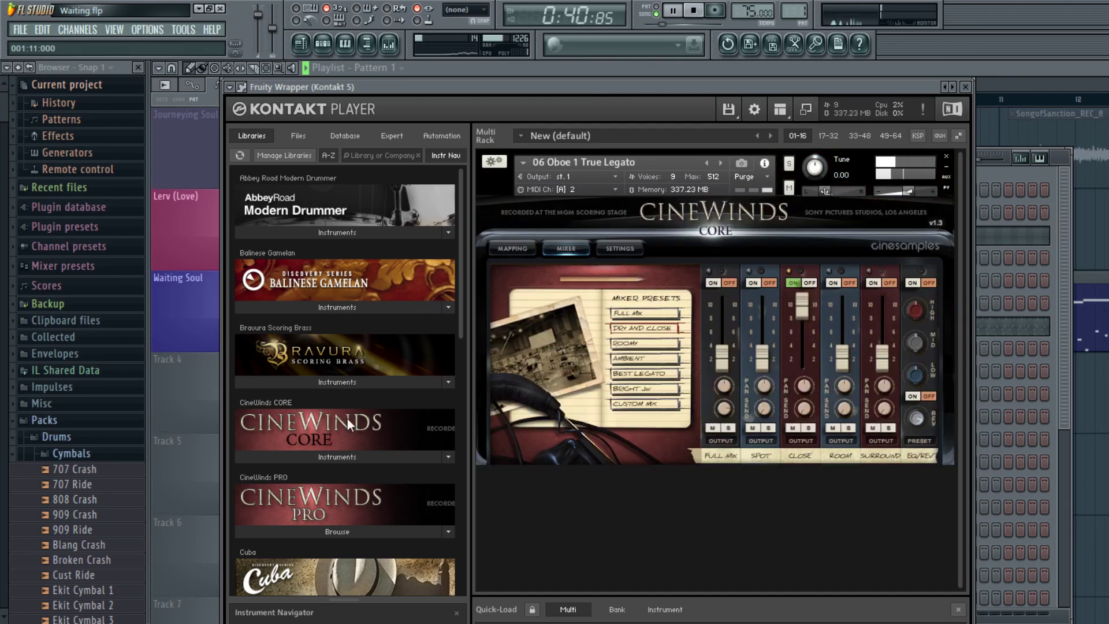
key("space")
scroll(405, 561, "down", 5)
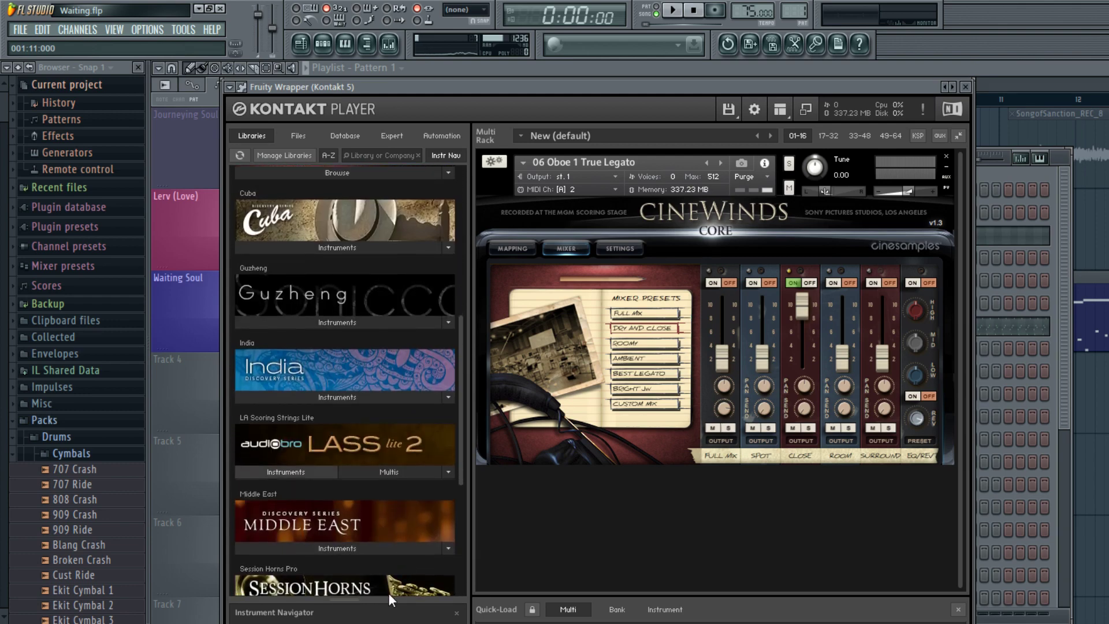
left_click(286, 482)
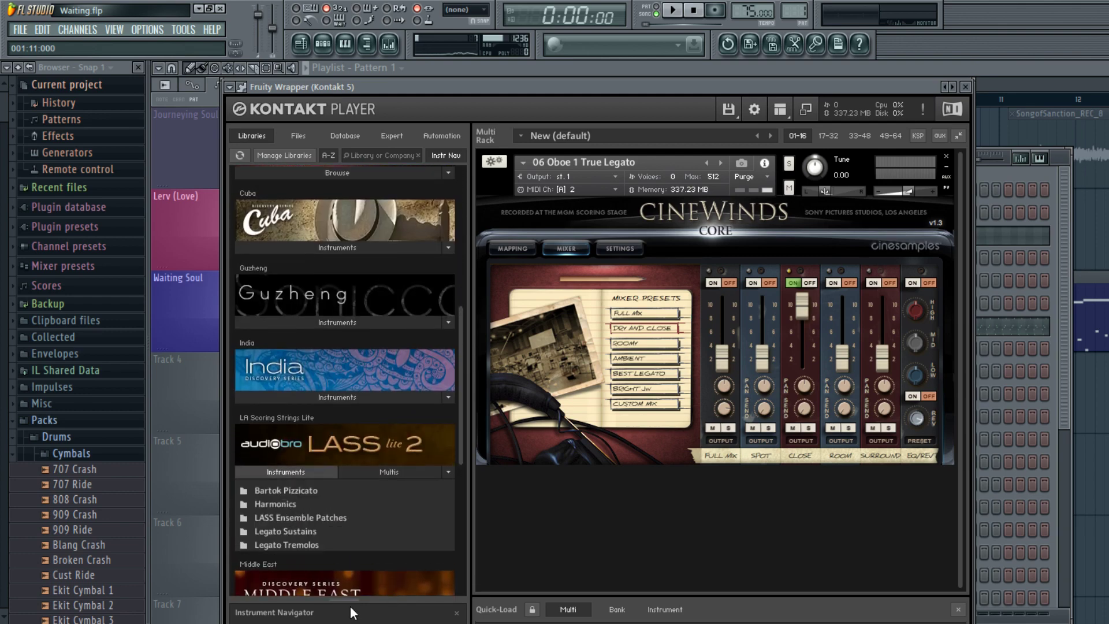
left_click(324, 501)
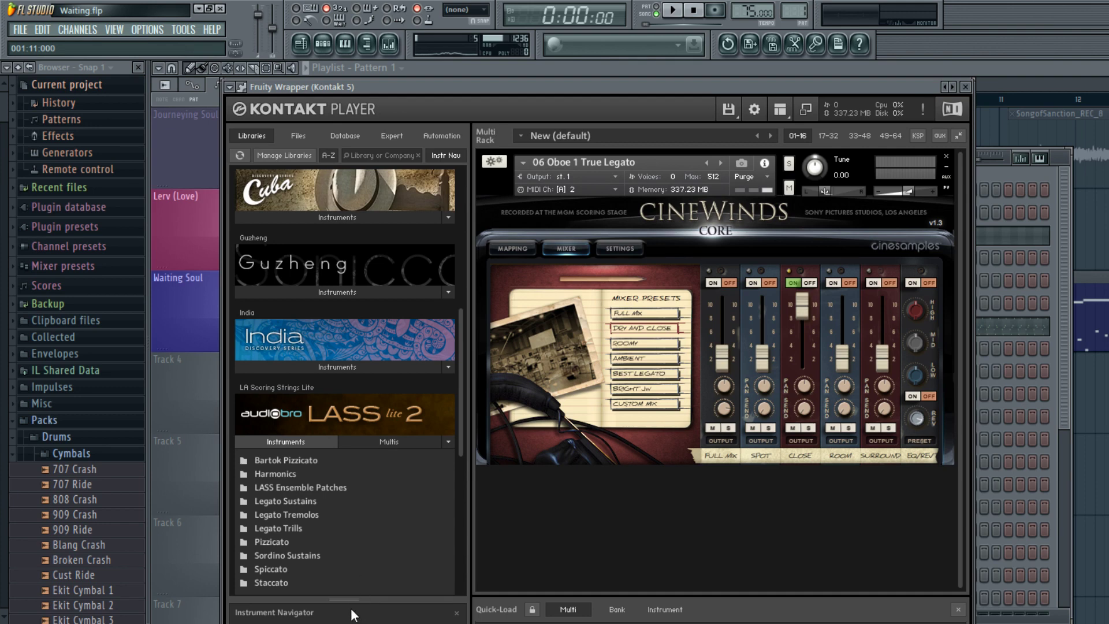
double_click(275, 474)
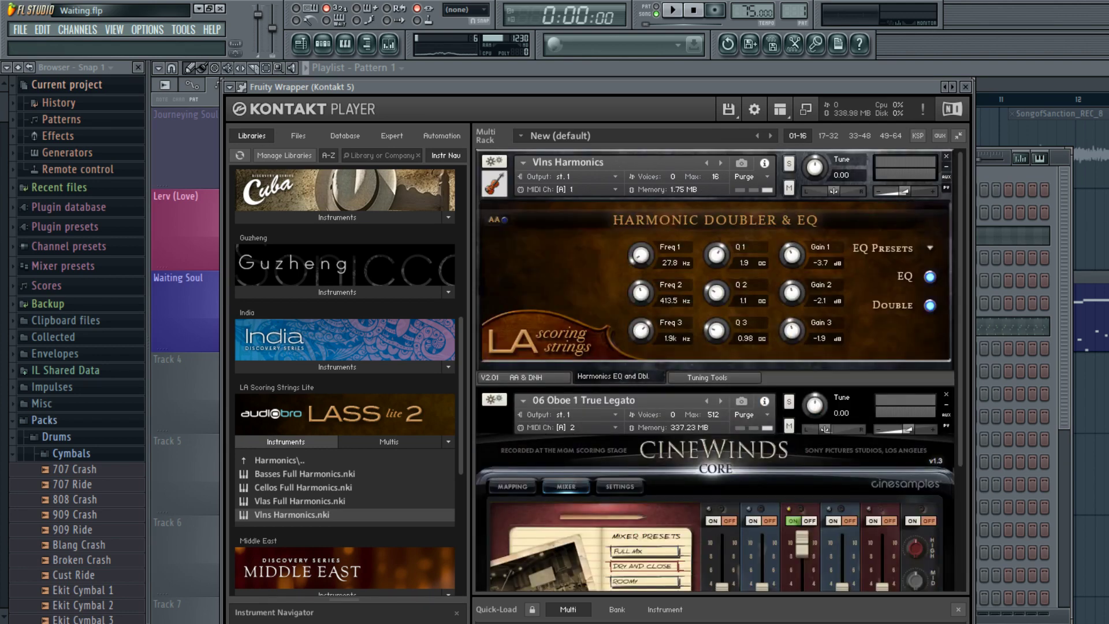
scroll(717, 370, "down", 3)
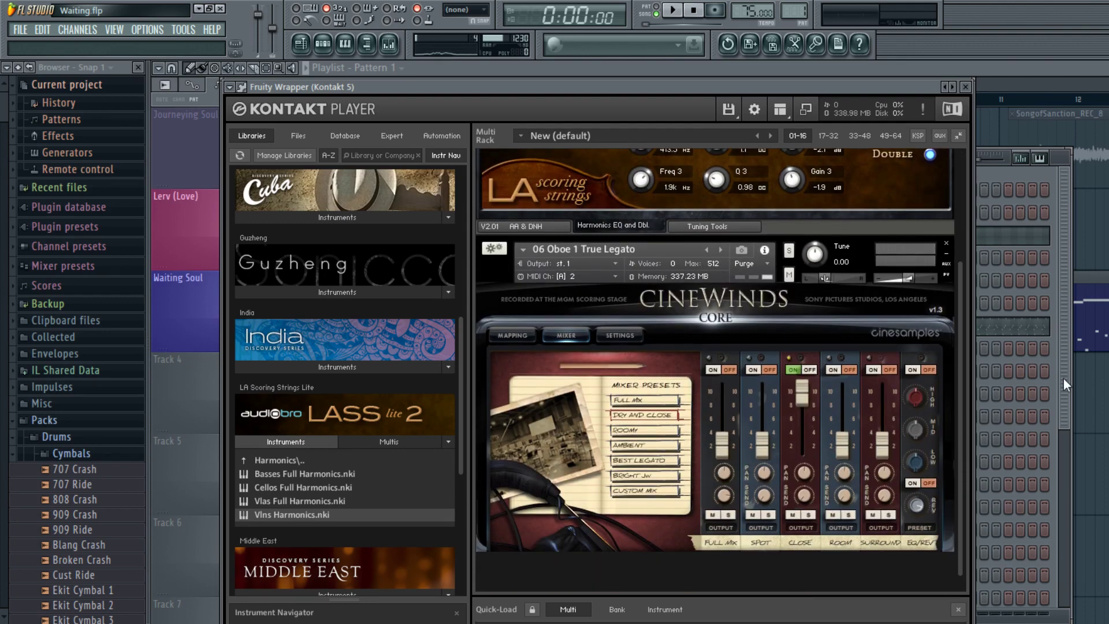
scroll(716, 369, "up", 3)
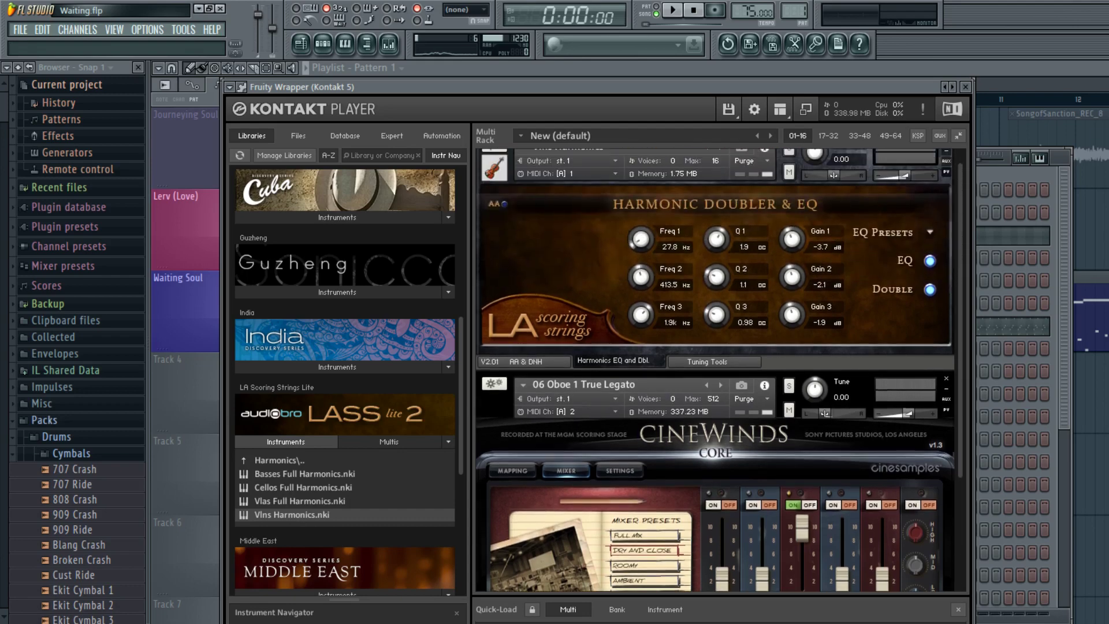
- Open the Guzheng channel's settings to audition the violin harmonics over the playing song, then stop and return to Kontakt 5
left_click(982, 286)
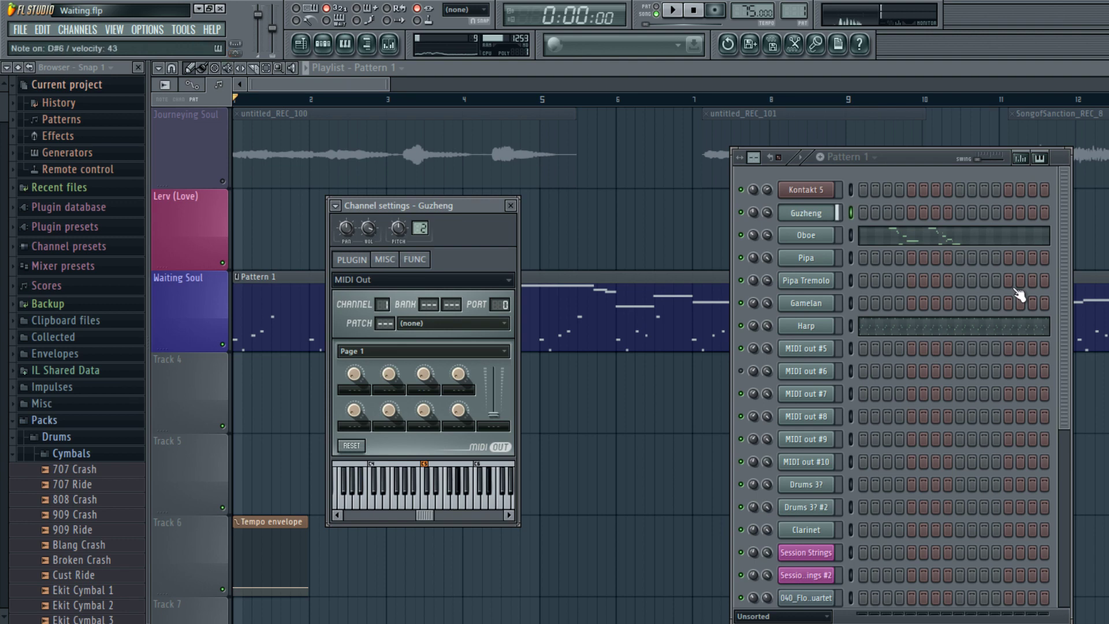
key("space")
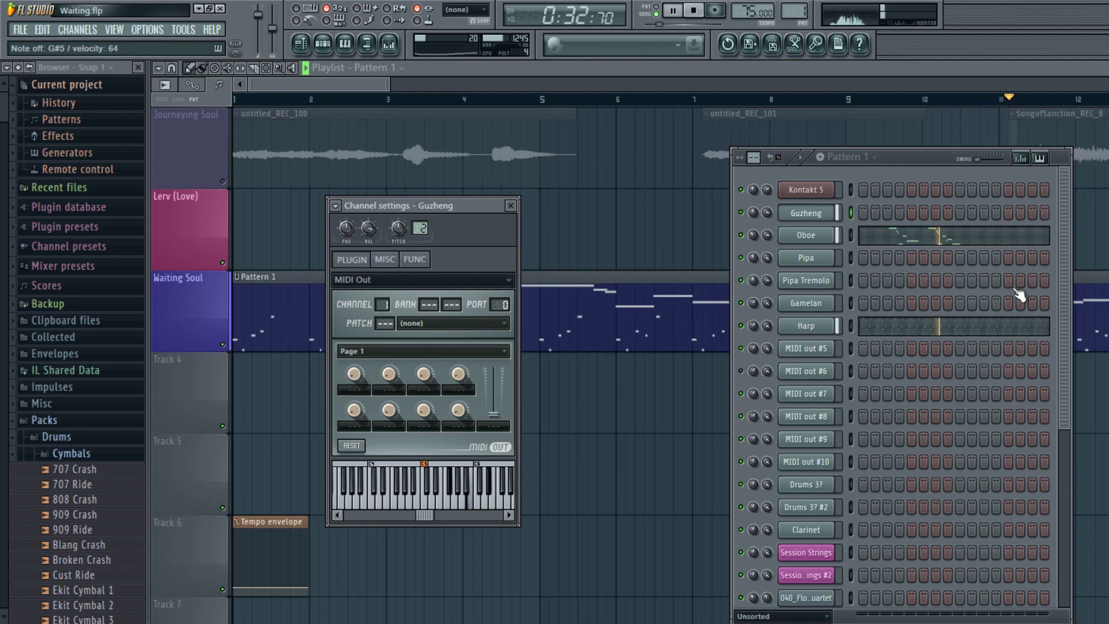
key("space")
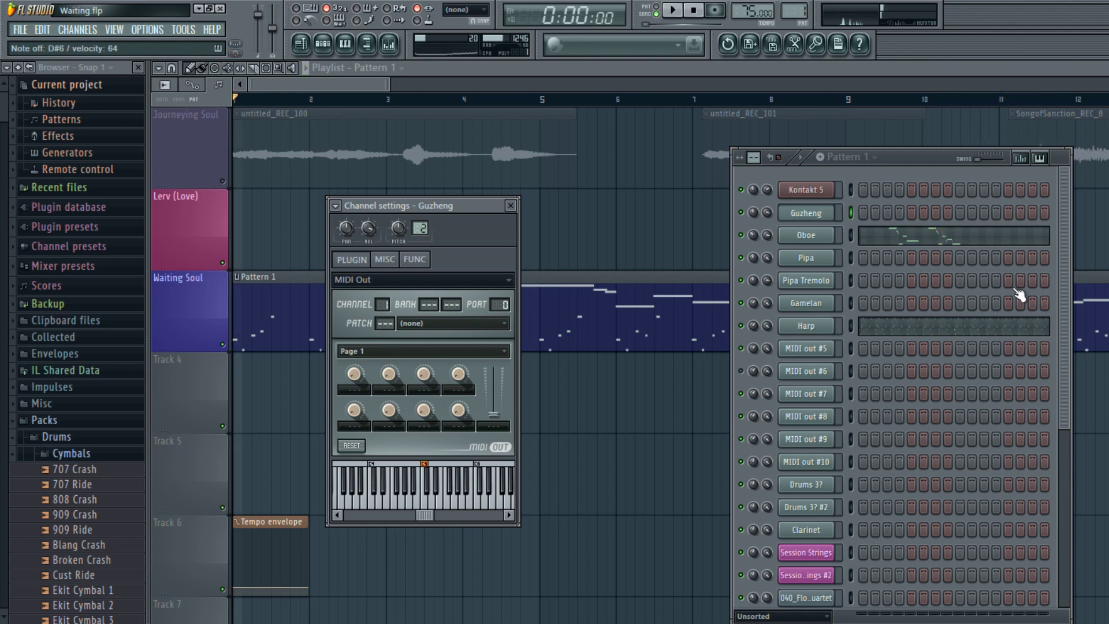
left_click(1026, 237)
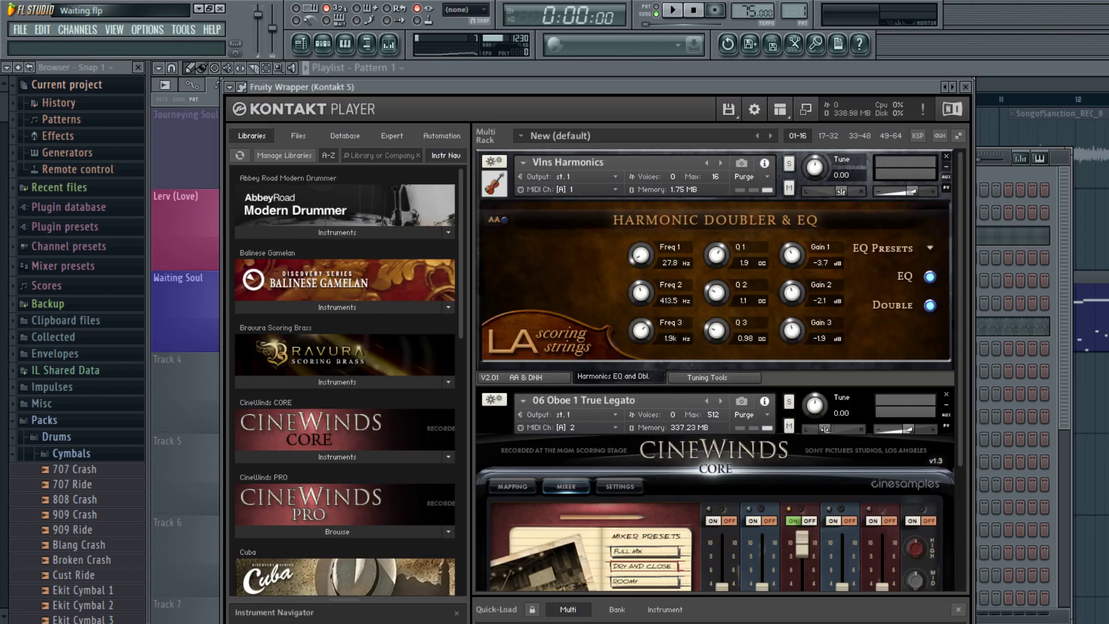
- Replace the Vlns Harmonics instrument in Kontakt 5 with Vlas Full Harmonics.nki from the LA Scoring Strings Lite library
key("Delete")
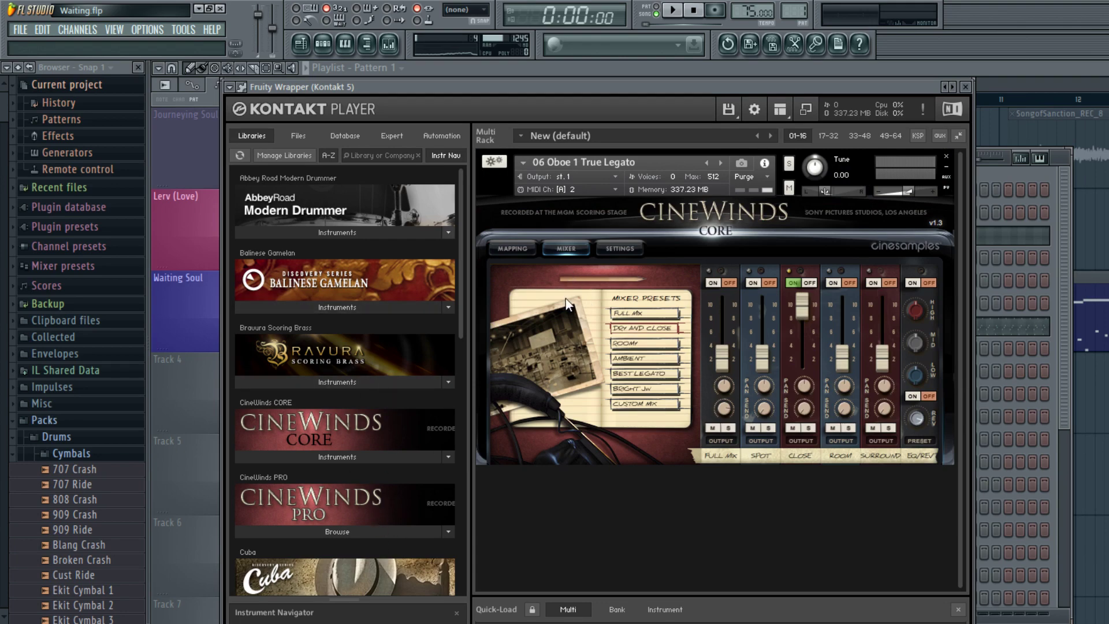
scroll(577, 301, "down", 7)
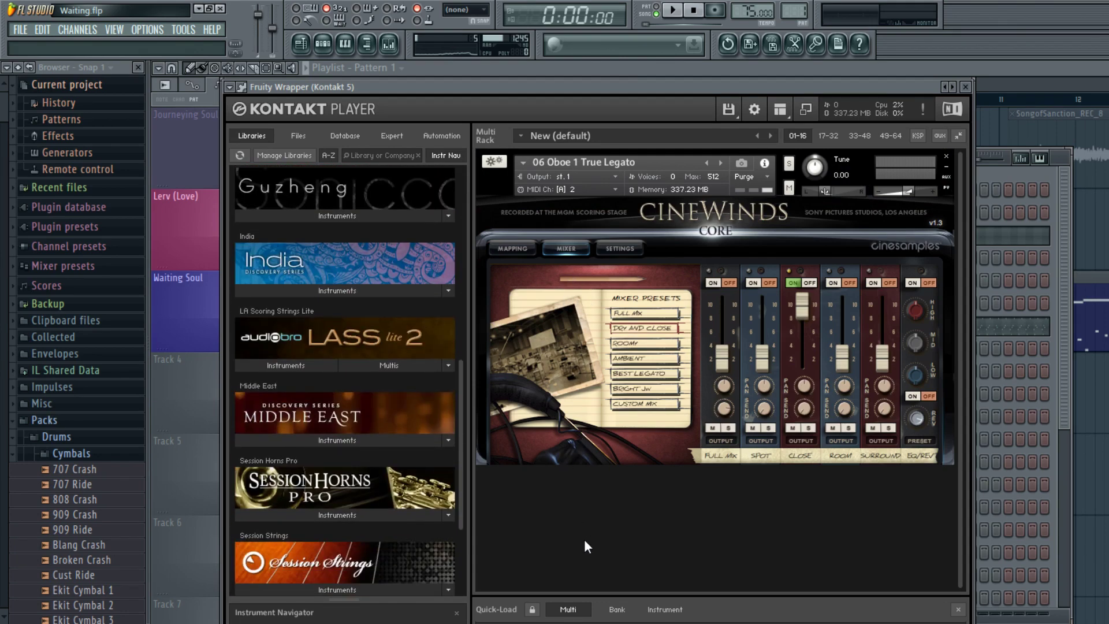
left_click(285, 365)
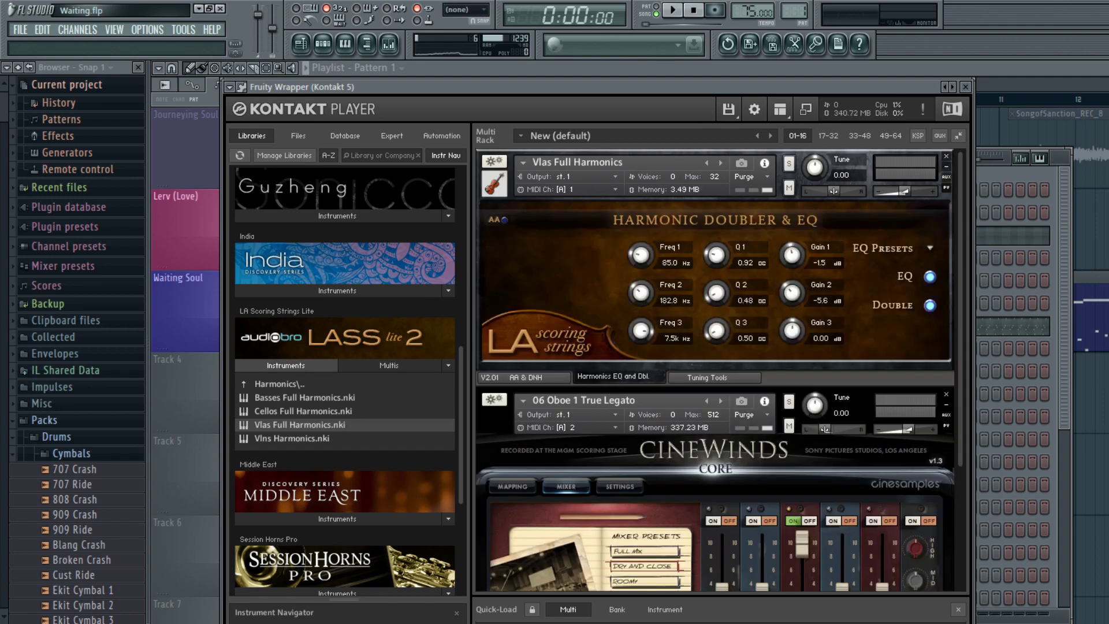
- Open the Guzheng channel's settings and play a few test notes, including C5, A5 and F#5, to audition the viola harmonics
key("F6")
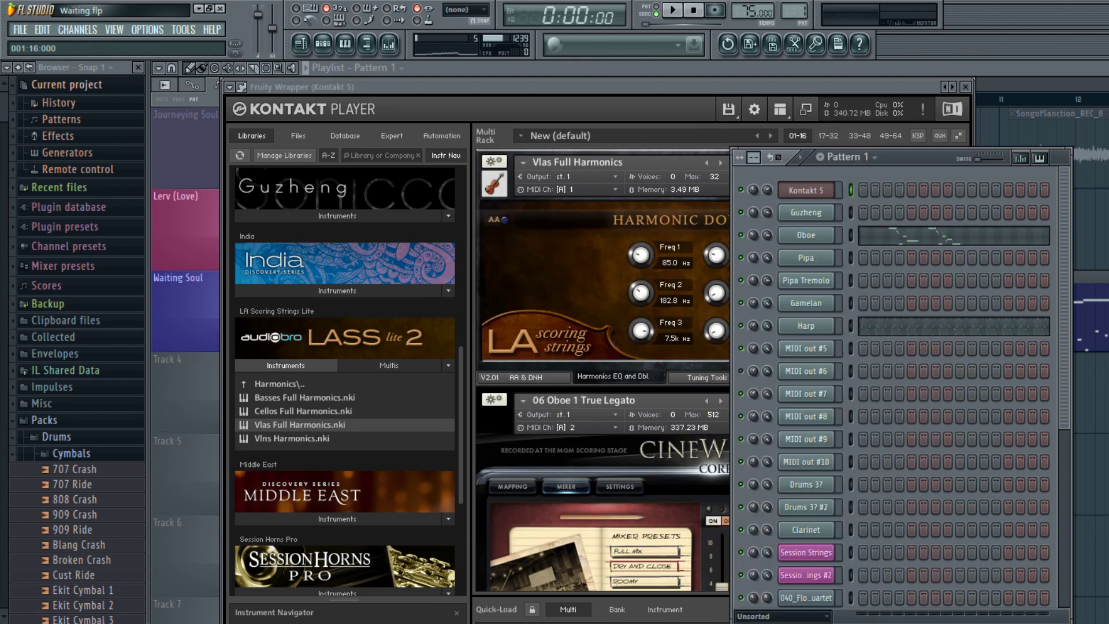
key("Down")
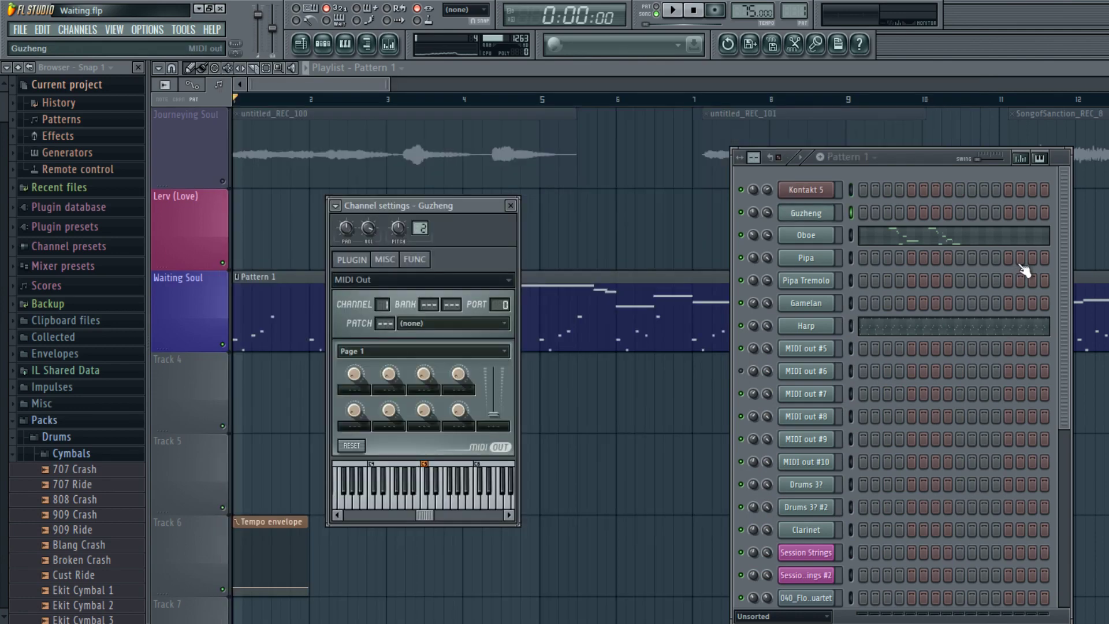
key("z")
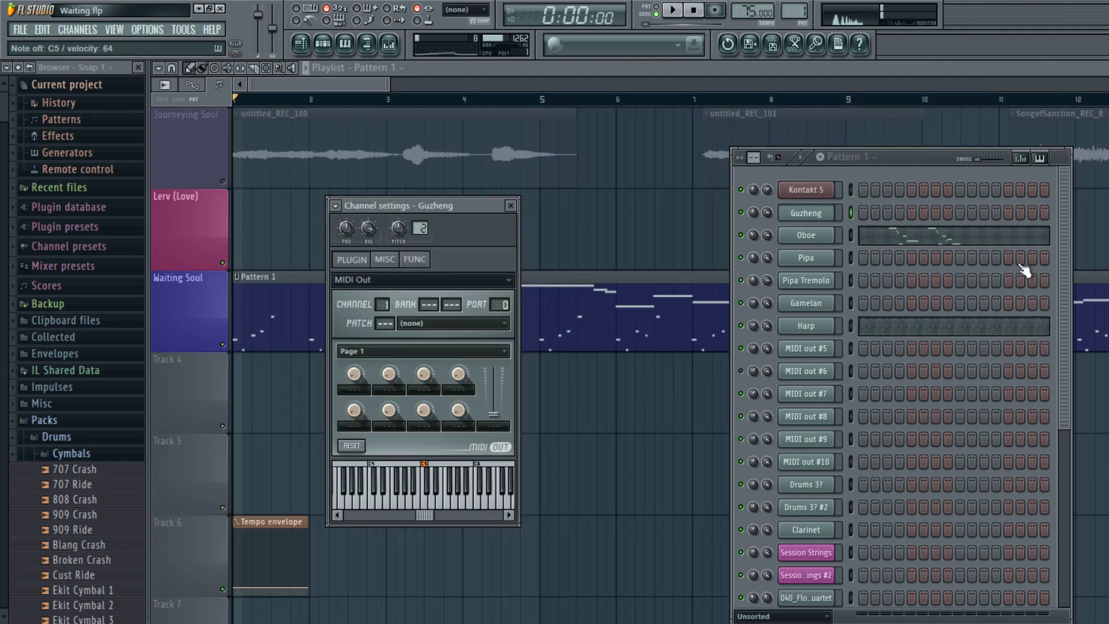
key("n")
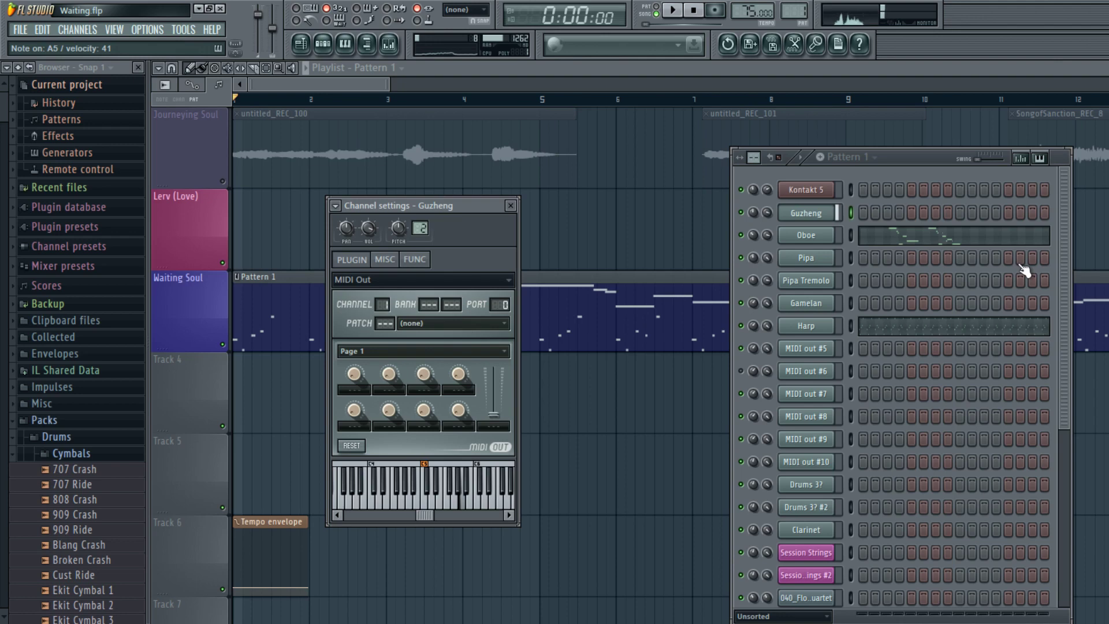
key("d")
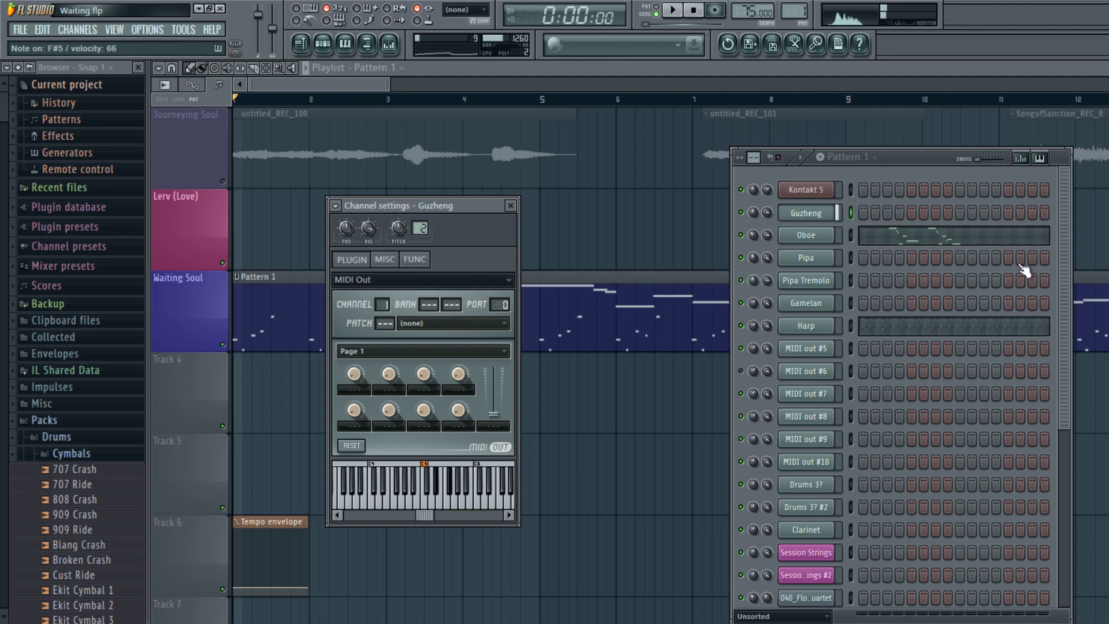
- Play the song from the start while trying viola harmonics over it, then stop and reopen Kontakt 5
key("F12")
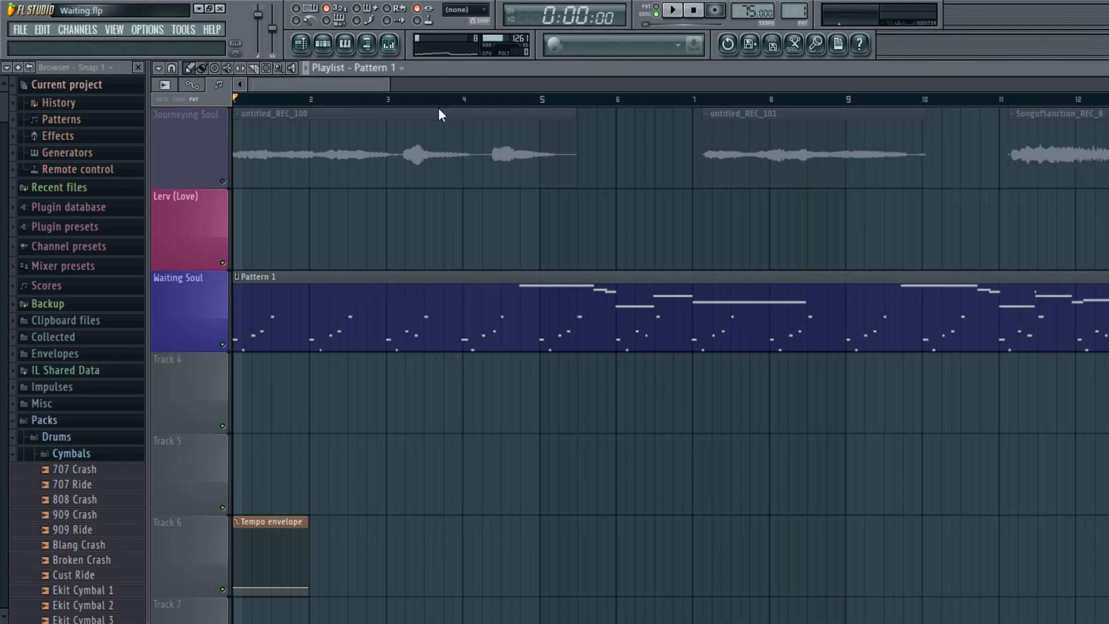
key("space")
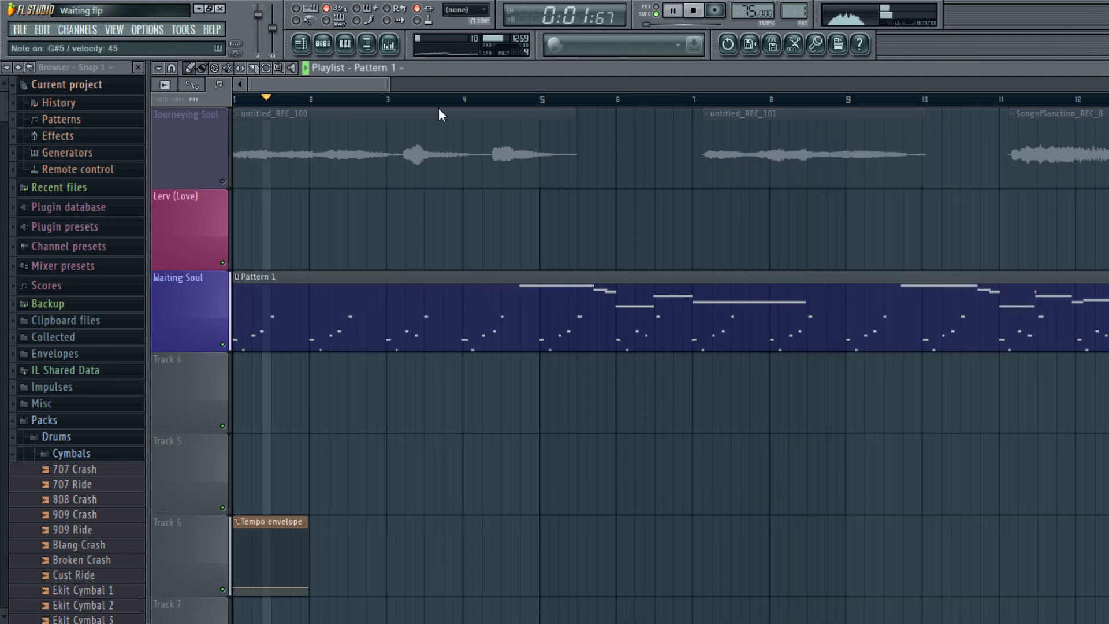
key("F6")
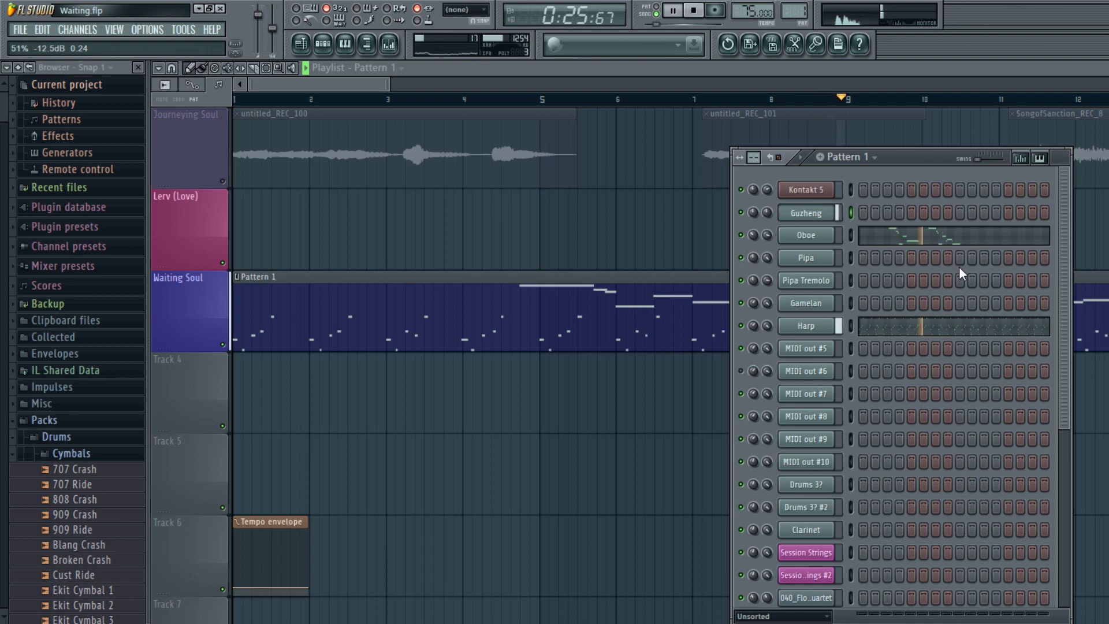
left_click(995, 246)
key("space")
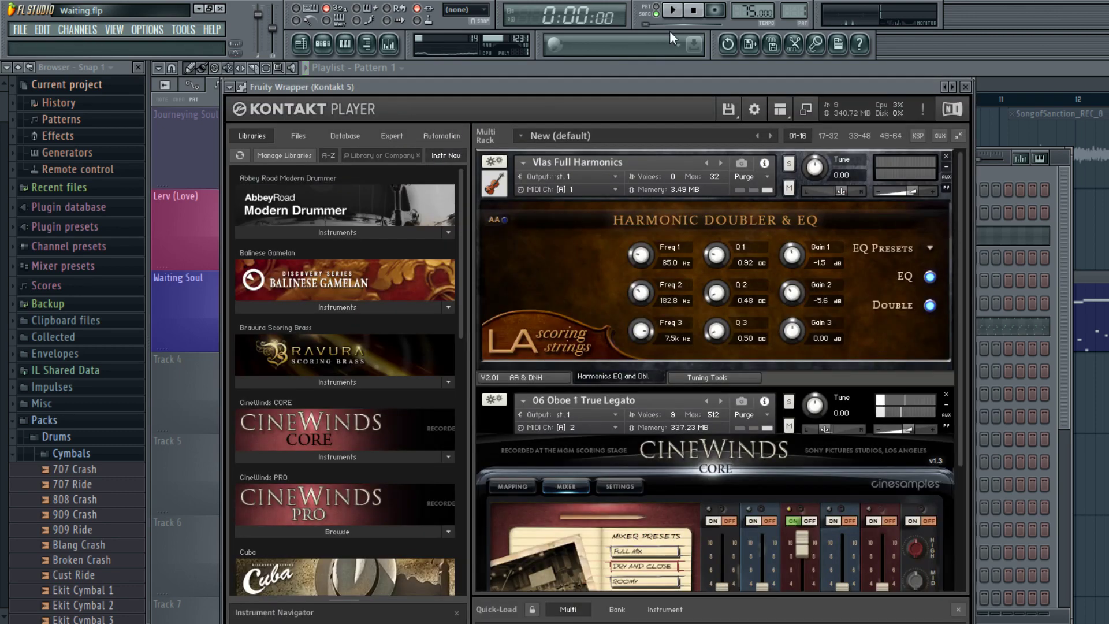
- Arm recording and record long sustained viola harmonics notes over the playing song in Pattern 1, then stop
key("r")
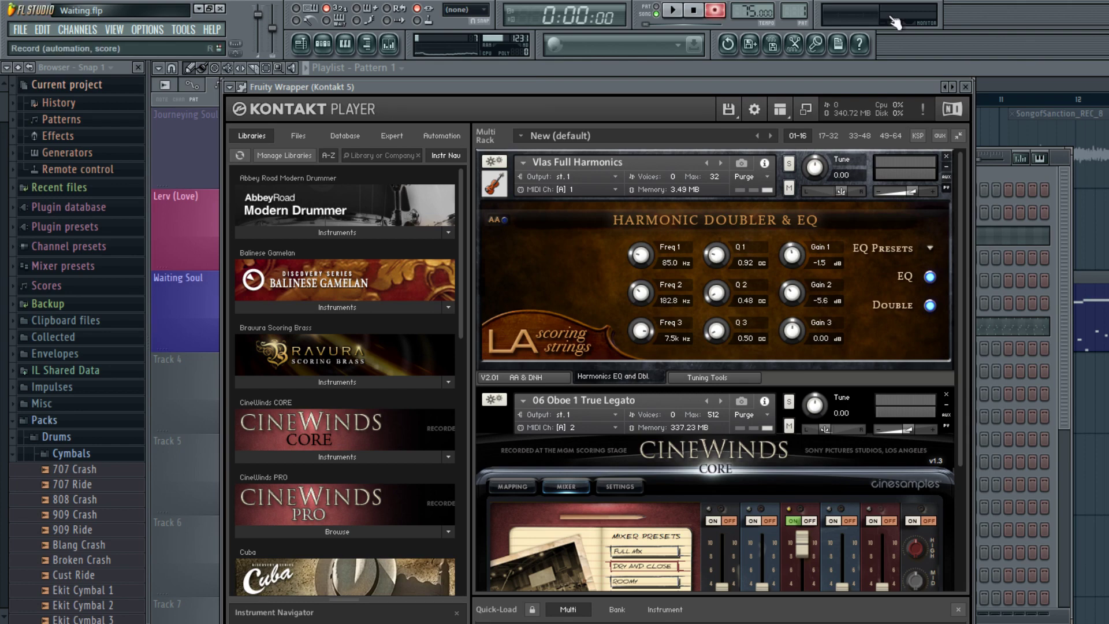
key("space")
key("F5")
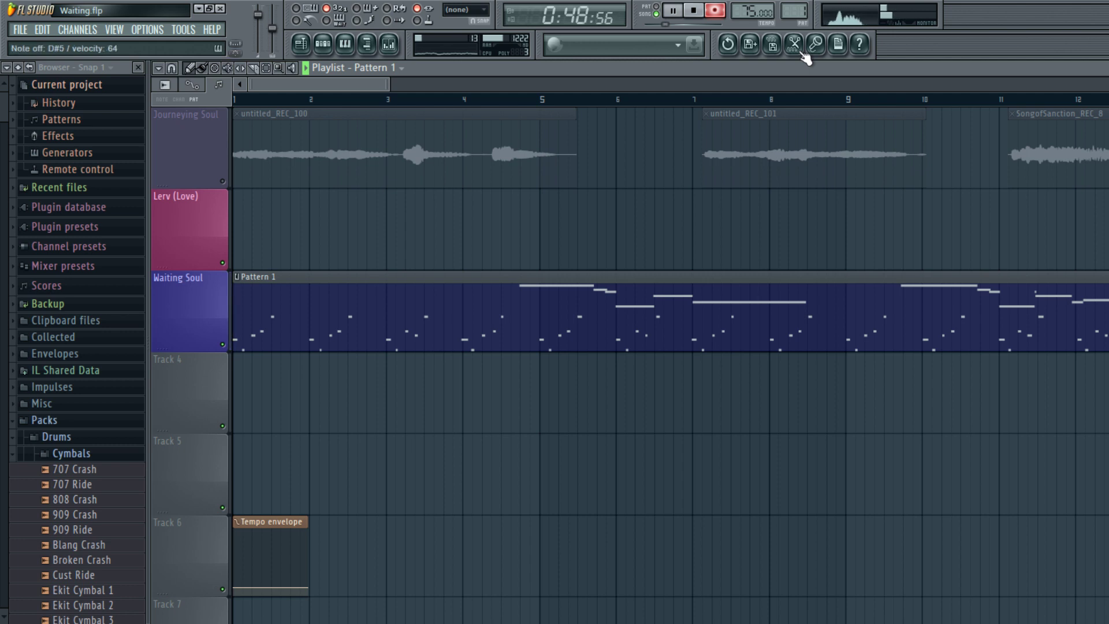
left_click(693, 10)
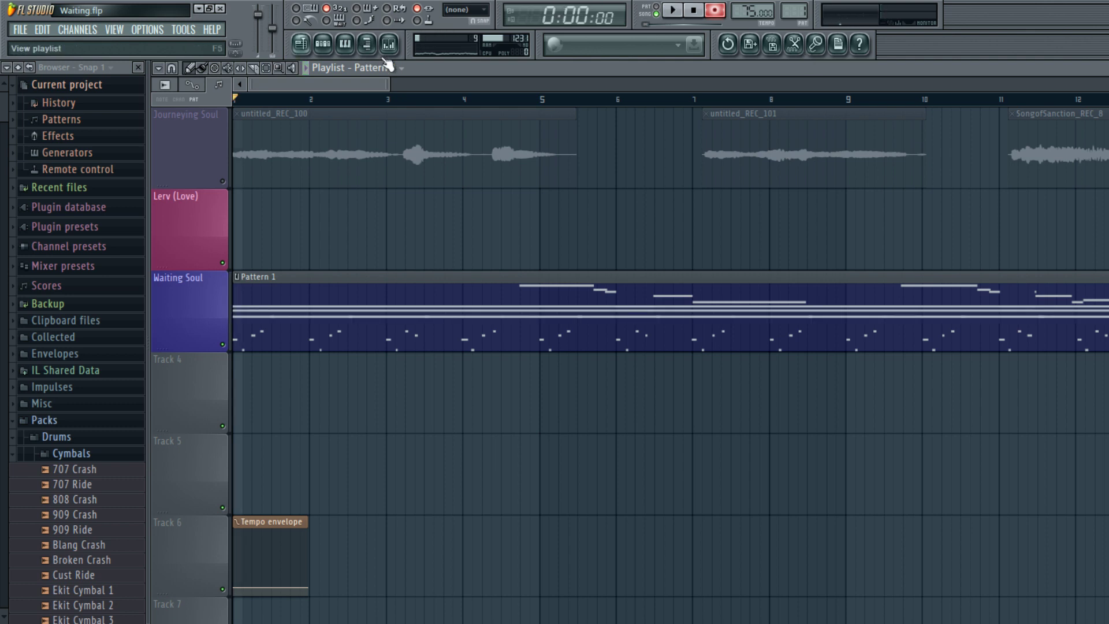
- Move the recorded sustained notes from the Kontakt 5 channel to the Guzheng channel in Pattern 1
left_click(323, 44)
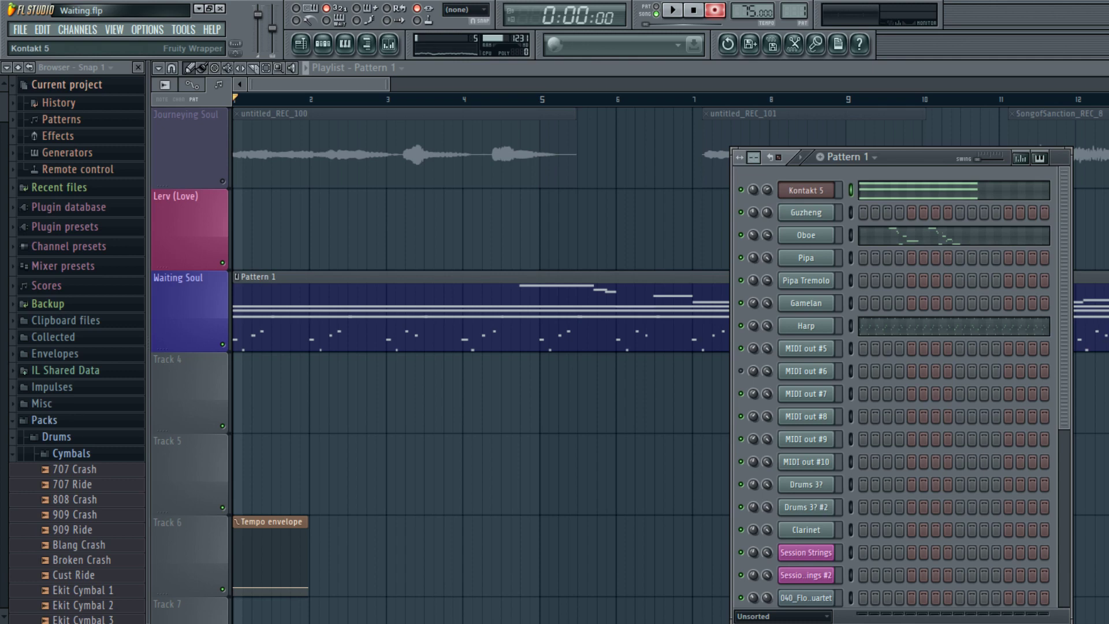
key("ctrl+z")
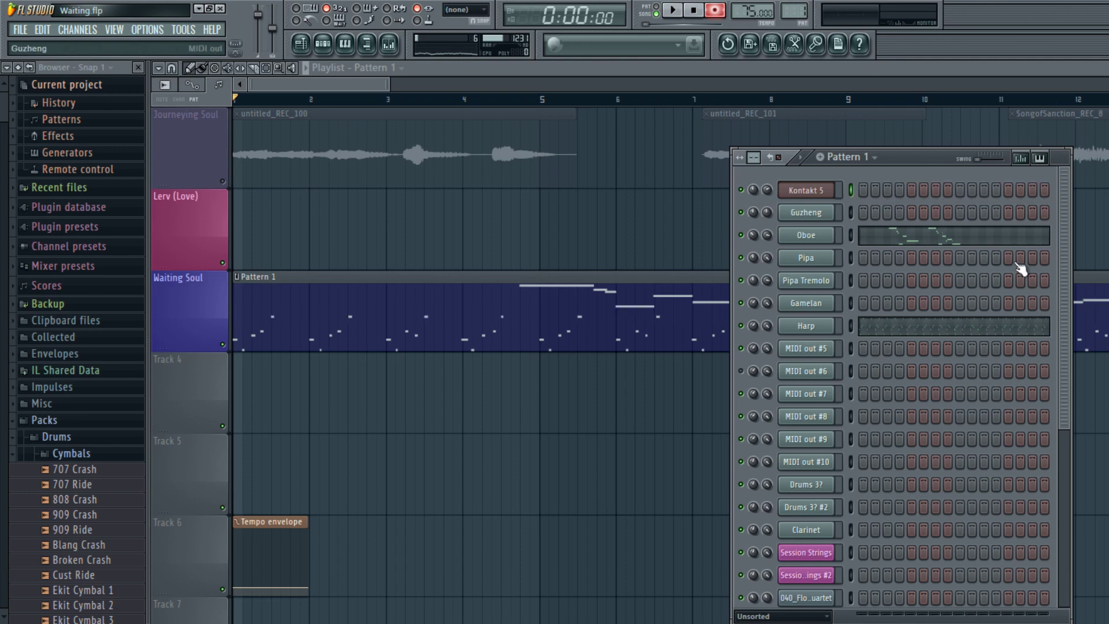
key("ctrl+v")
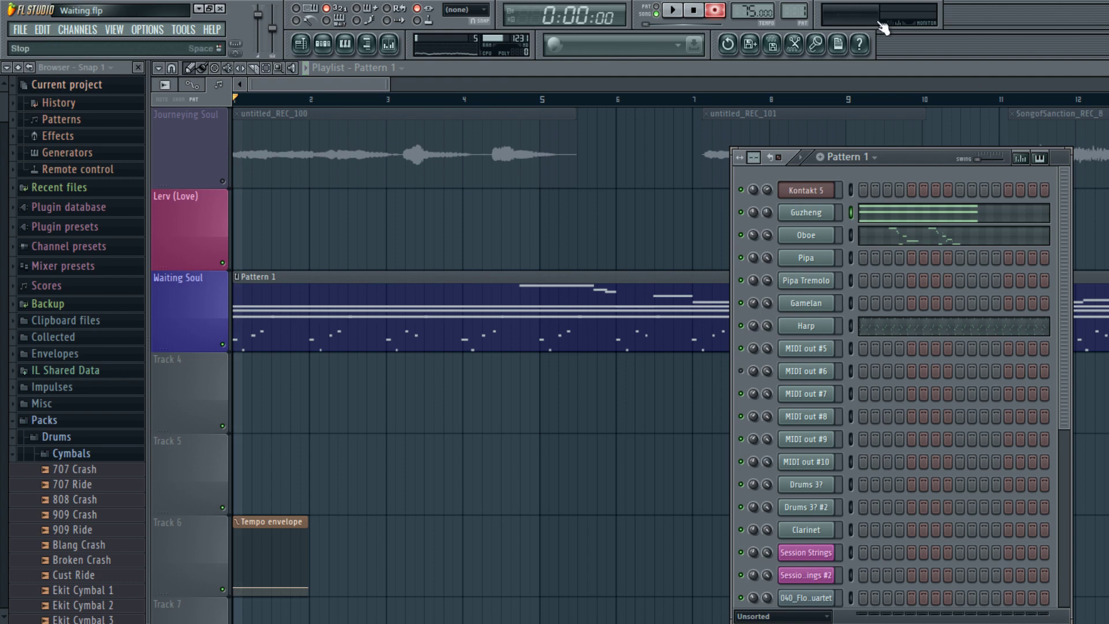
- Disarm recording and play the song with the new viola harmonics part, then stop and return to Kontakt 5
left_click(715, 10)
key("space")
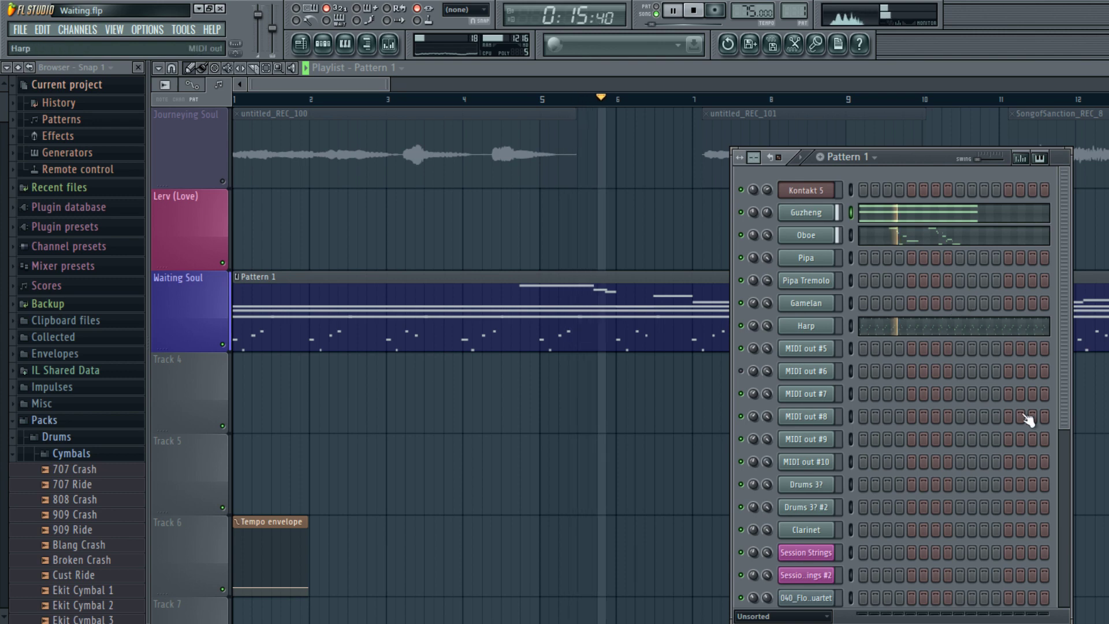
scroll(1028, 421, "down", 3)
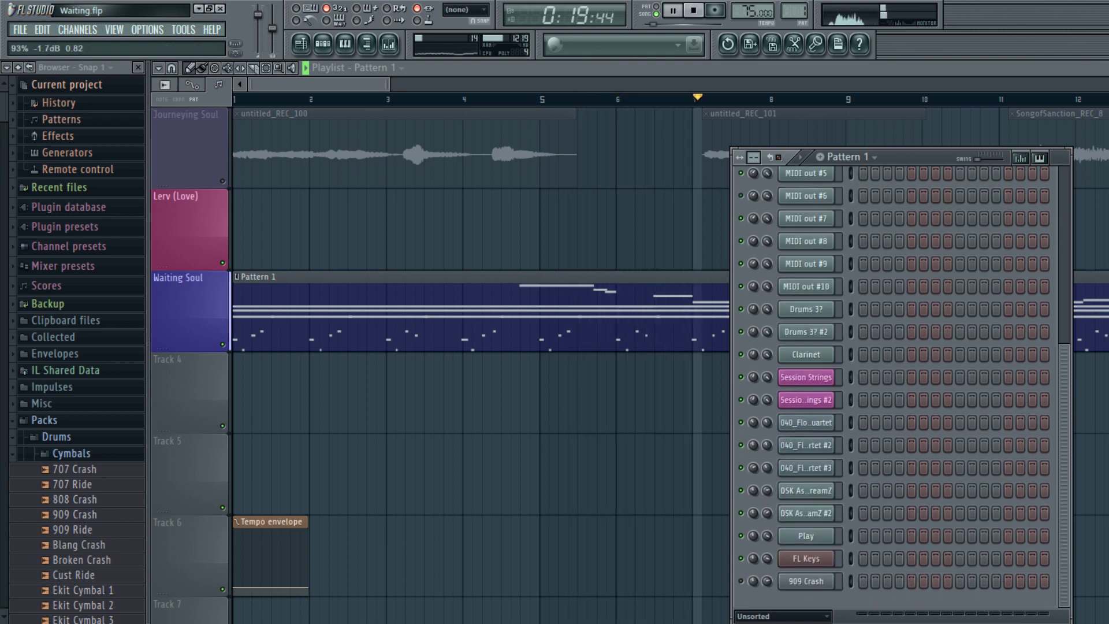
scroll(958, 252, "up", 3)
key("space")
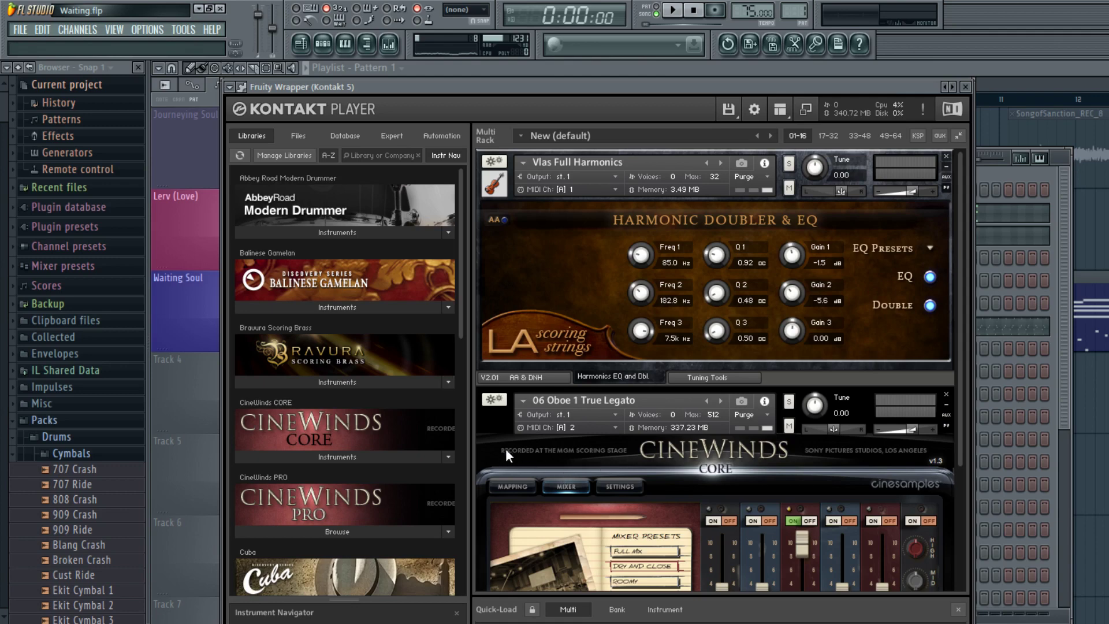
- Add Vlns Harmonics.nki from the LA Scoring Strings Lite Harmonics folder to Kontakt 5 on MIDI channel 3
scroll(387, 588, "down", 8)
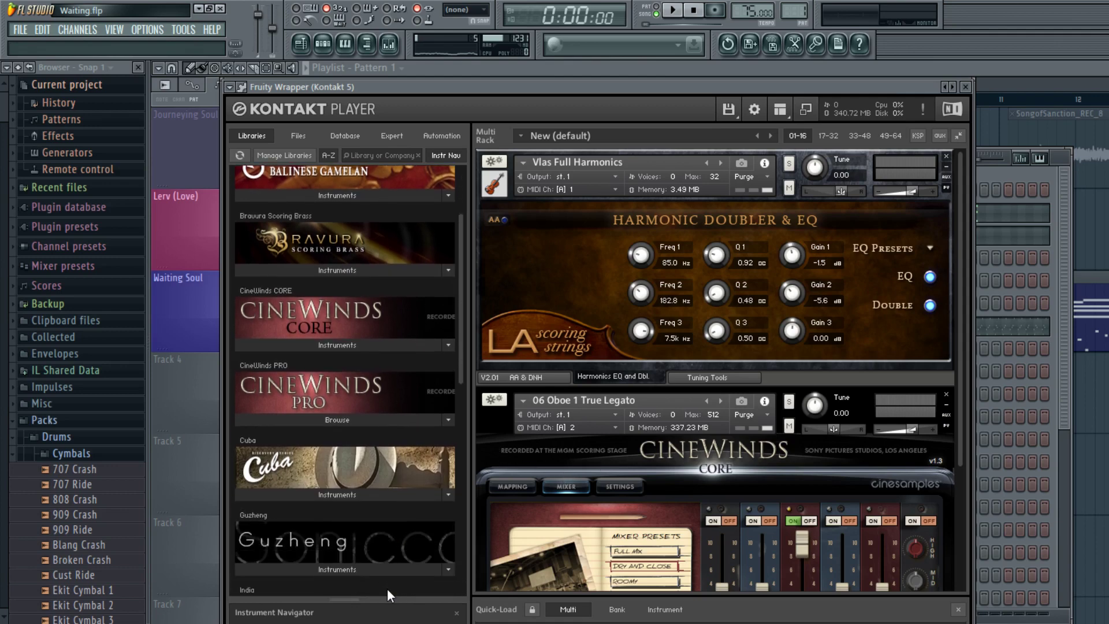
scroll(387, 588, "down", 8)
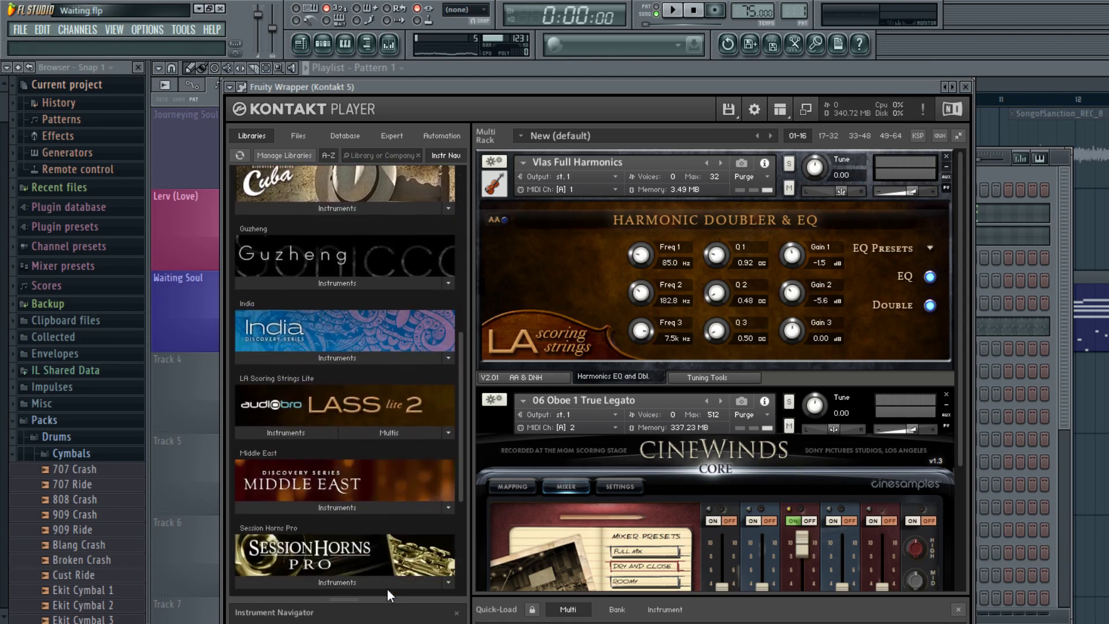
scroll(387, 588, "down", 2)
scroll(387, 588, "up", 2)
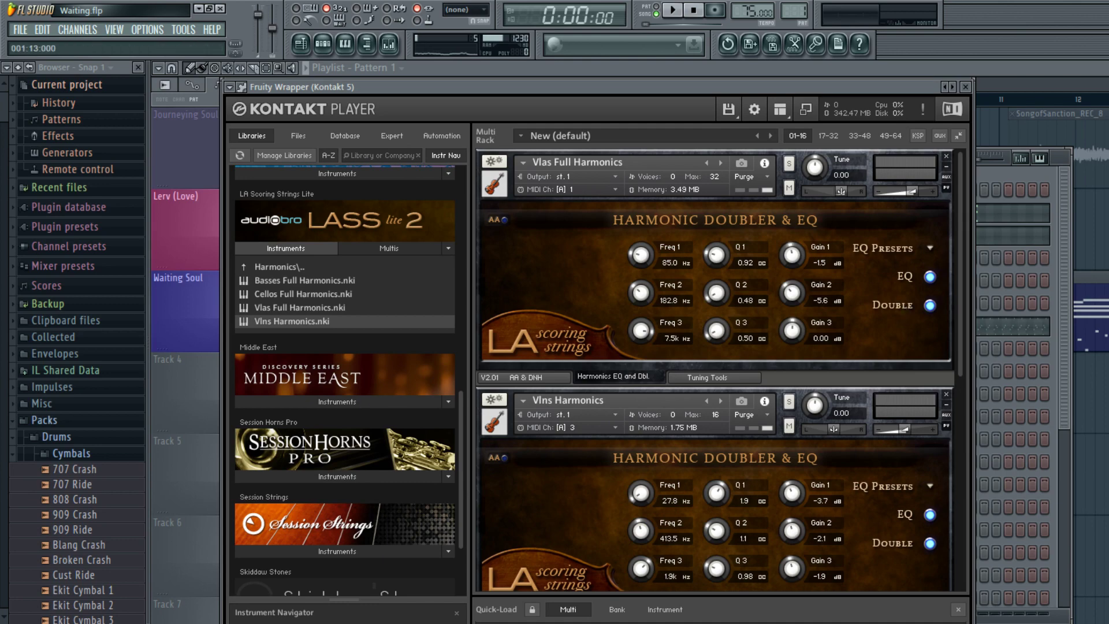
- Select the MIDI out #5 channel and audition the violin harmonics over the playing song, then stop
left_click(1040, 341)
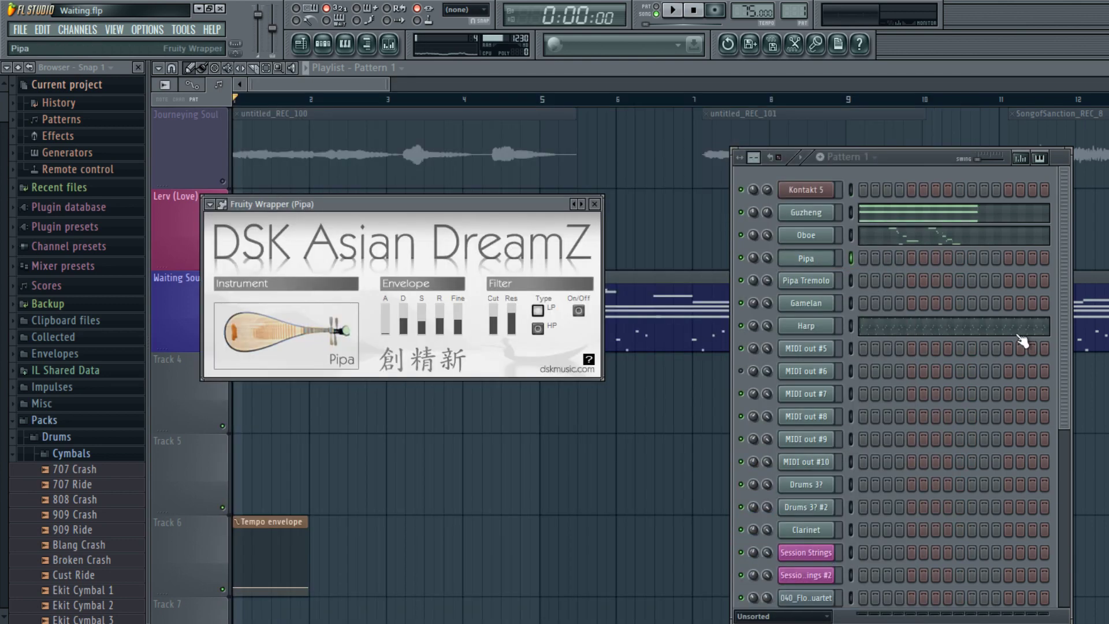
key("Down")
key("Down")
key("Down")
key("Down")
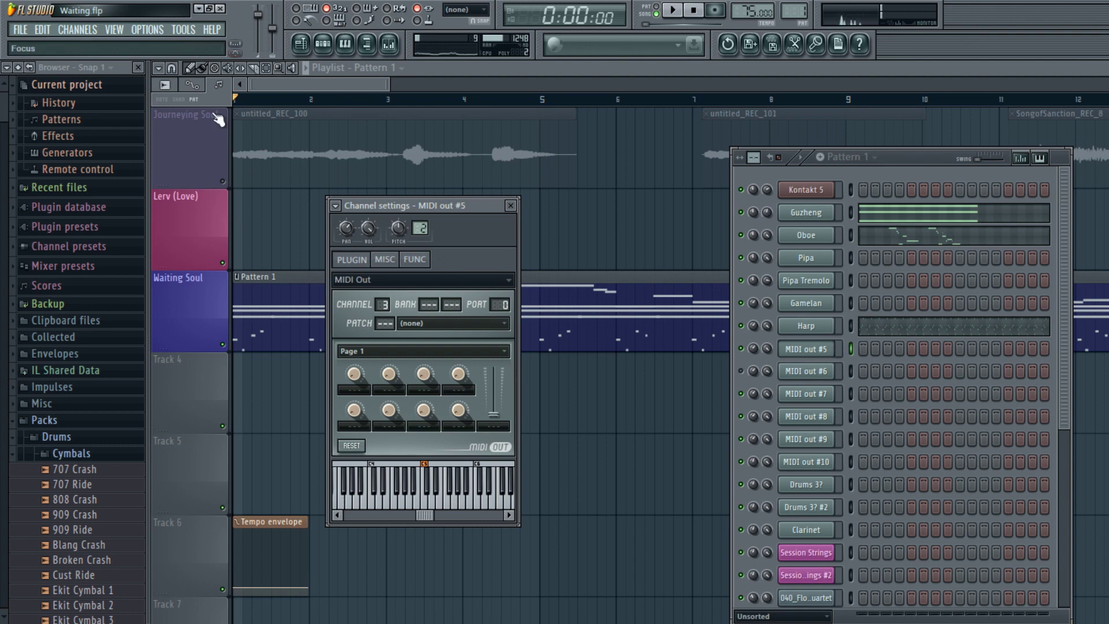
left_click(351, 110)
key("space")
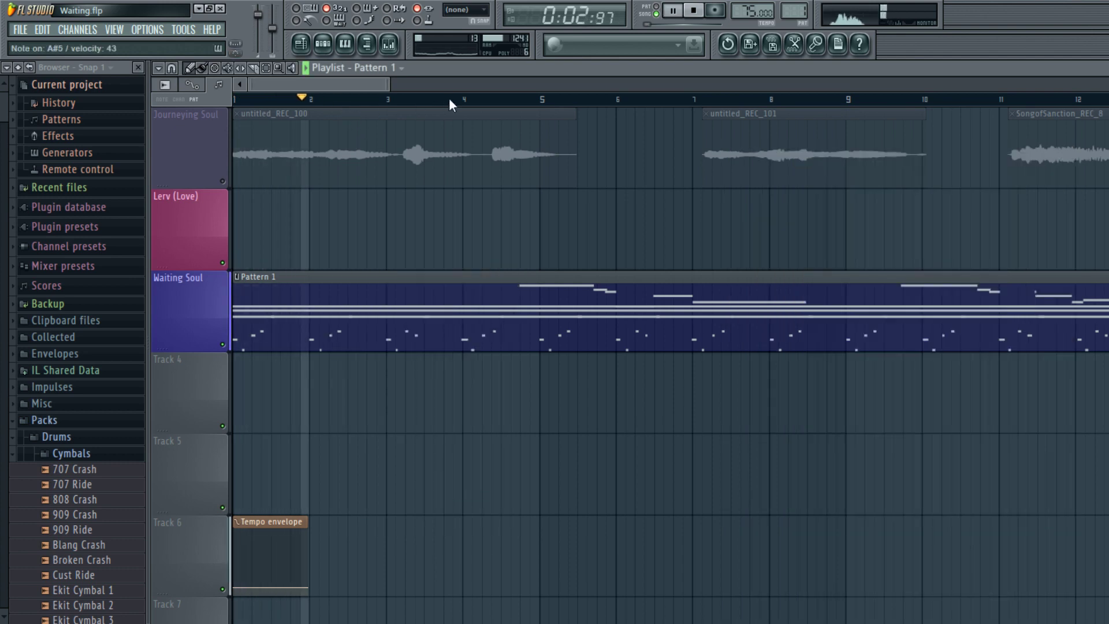
key("space")
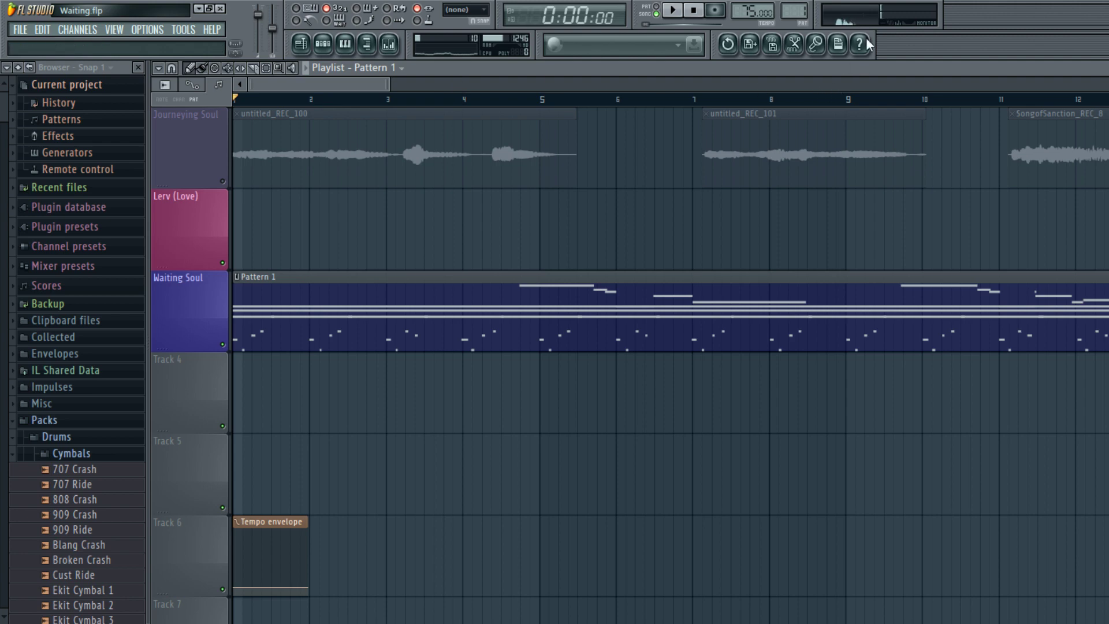
- Record long sustained violin harmonics notes on MIDI out #5 over the playing song, then stop
key("r")
key("space")
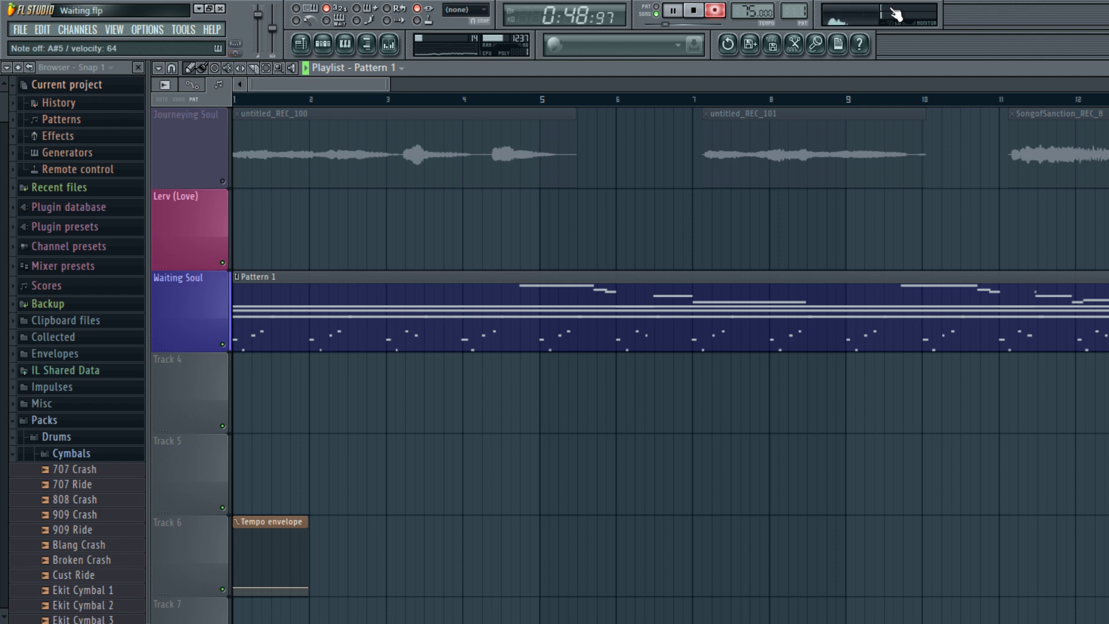
key("space")
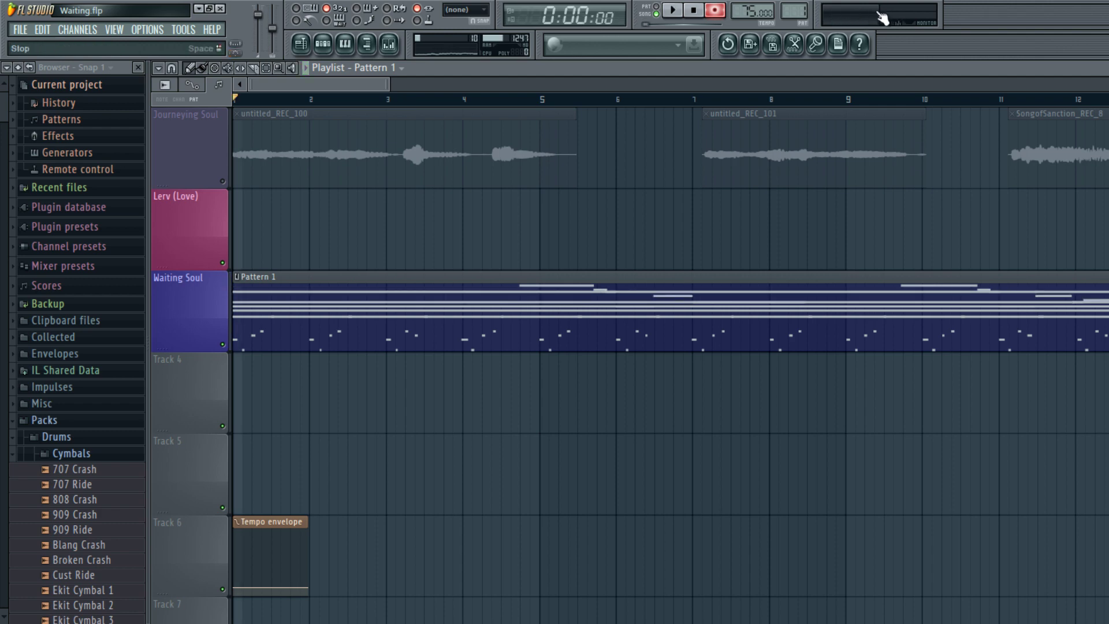
- Load 10 Clarinet True Legato.nki from CineWinds CORE into Kontakt 5 and set its MIDI channel to Port A, 2
left_click(345, 43)
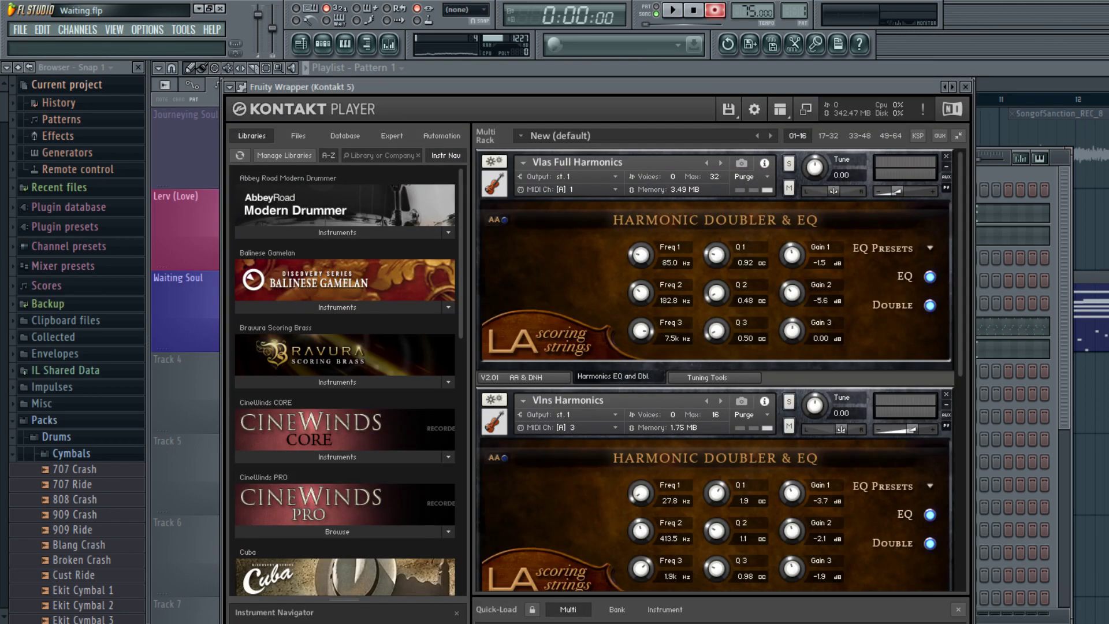
scroll(714, 370, "down", 10)
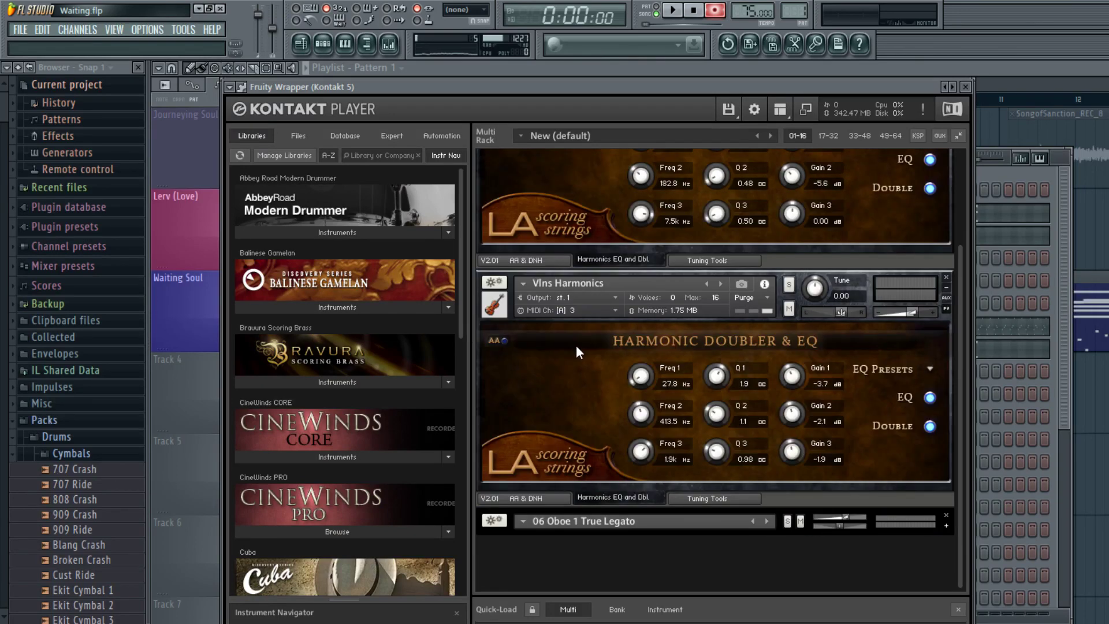
scroll(577, 345, "down", 5)
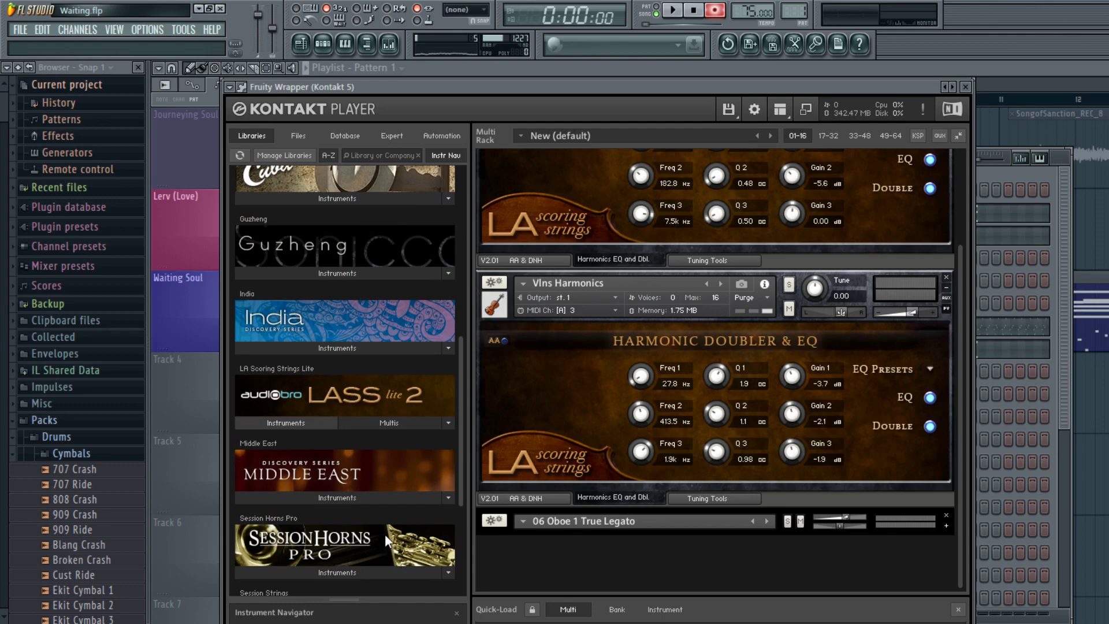
scroll(573, 492, "up", 4)
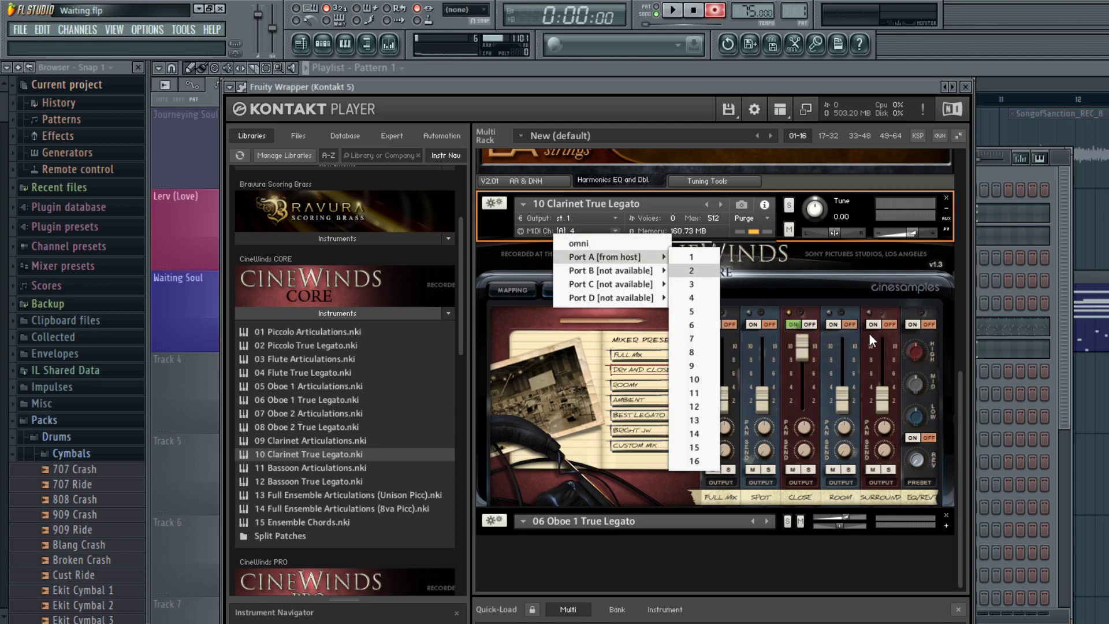
left_click(700, 268)
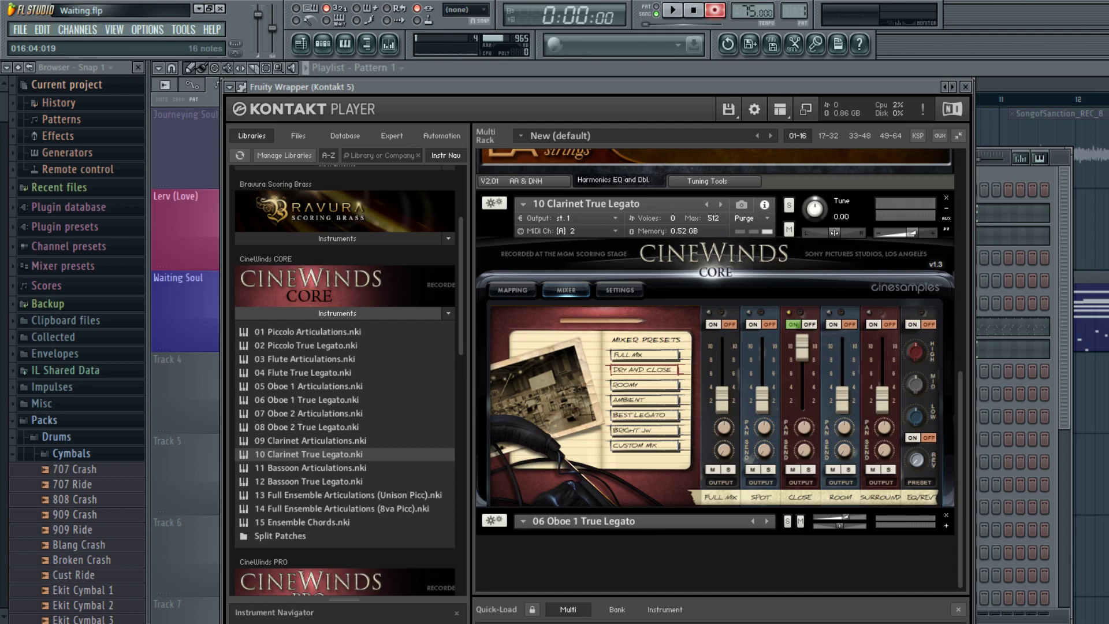
- Disarm recording and play the song from the start with the pattern's channels in view, then stop
key("Escape")
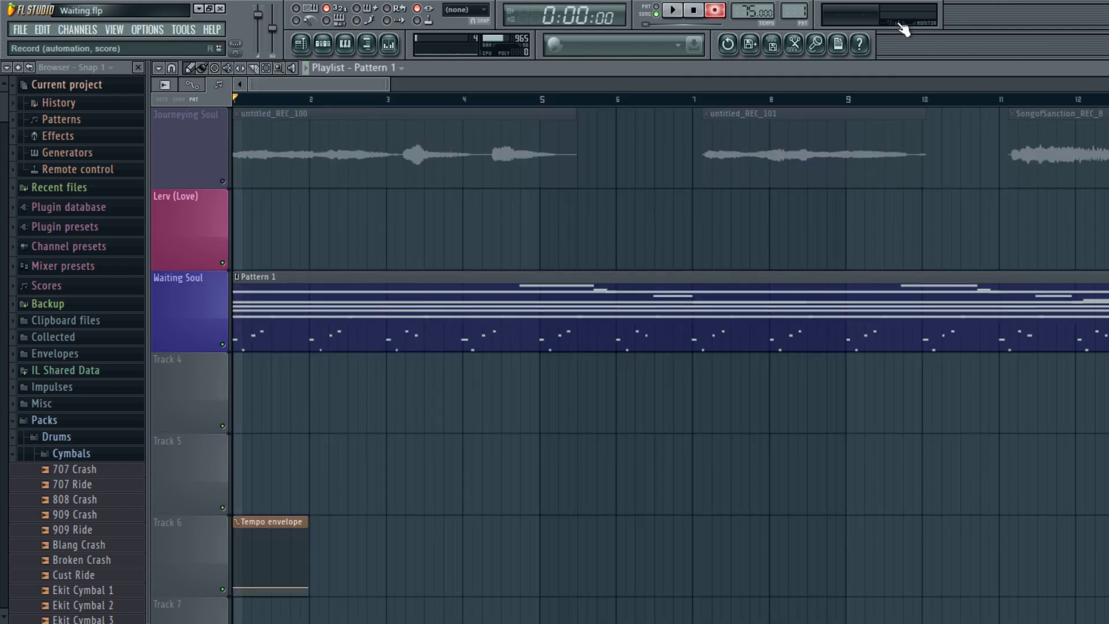
key("r")
key("space")
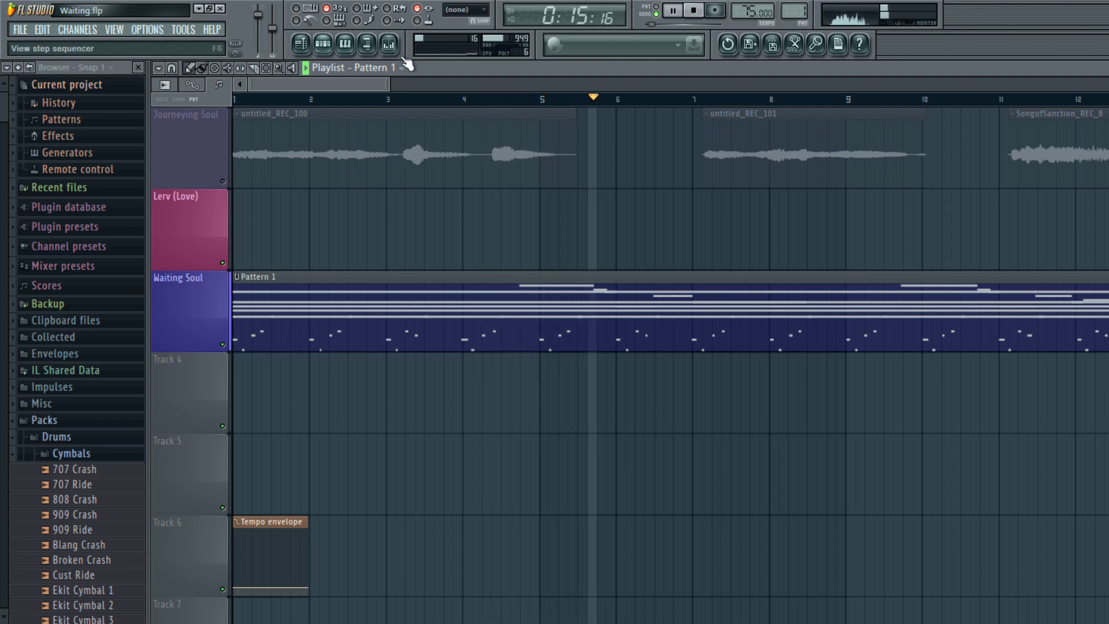
left_click(323, 44)
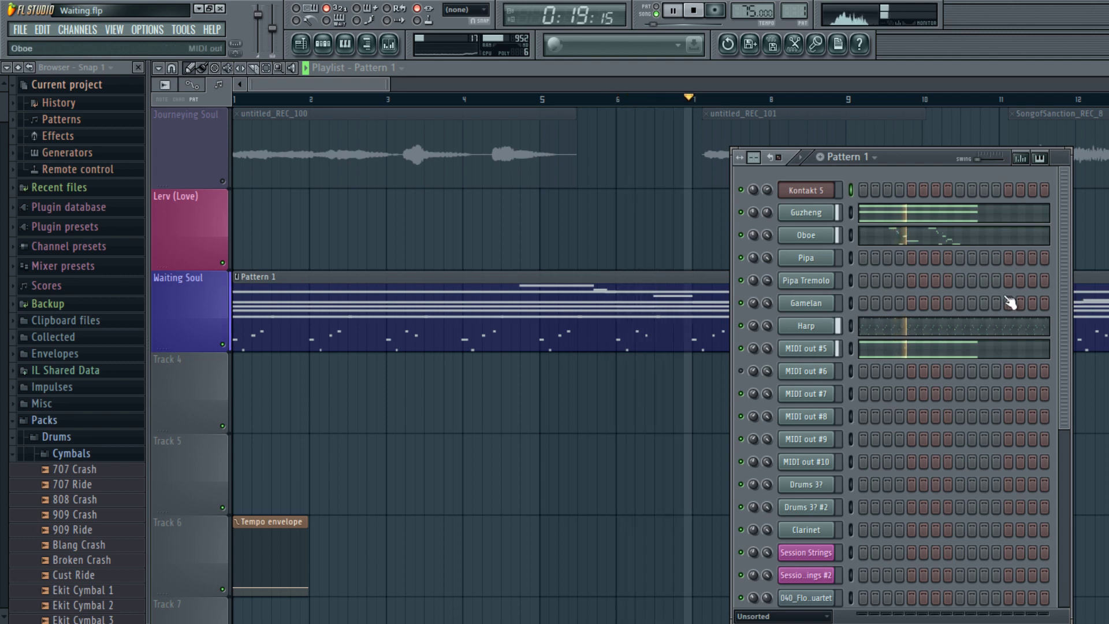
key("space")
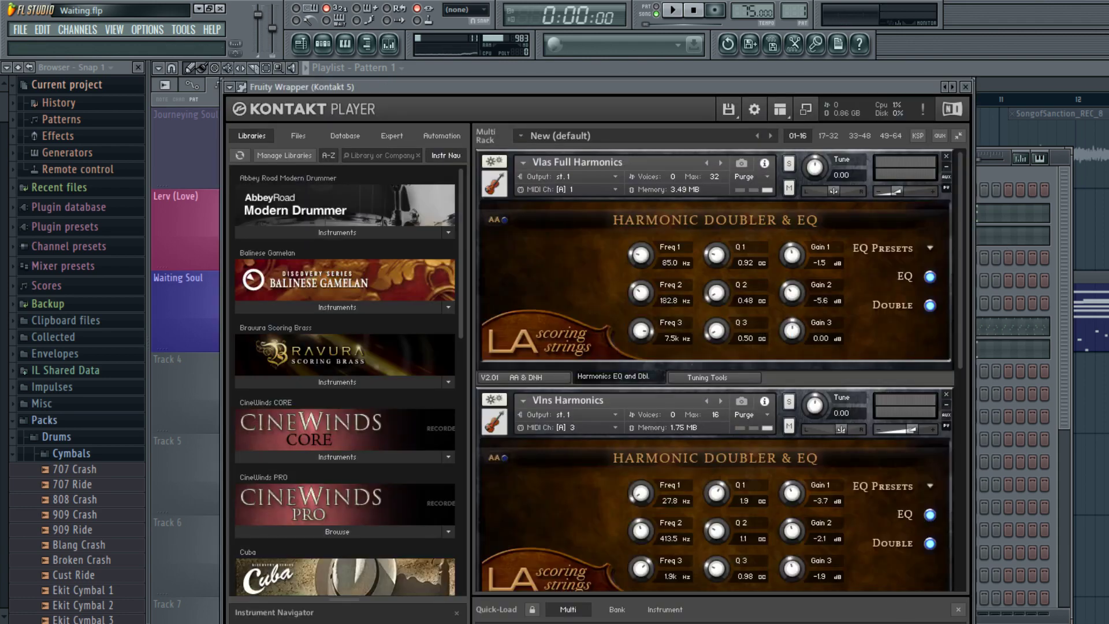
- Show the Settings page of 10 Clarinet True Legato in Kontakt 5 and listen to it over the playing song, then stop
scroll(715, 369, "down", 4)
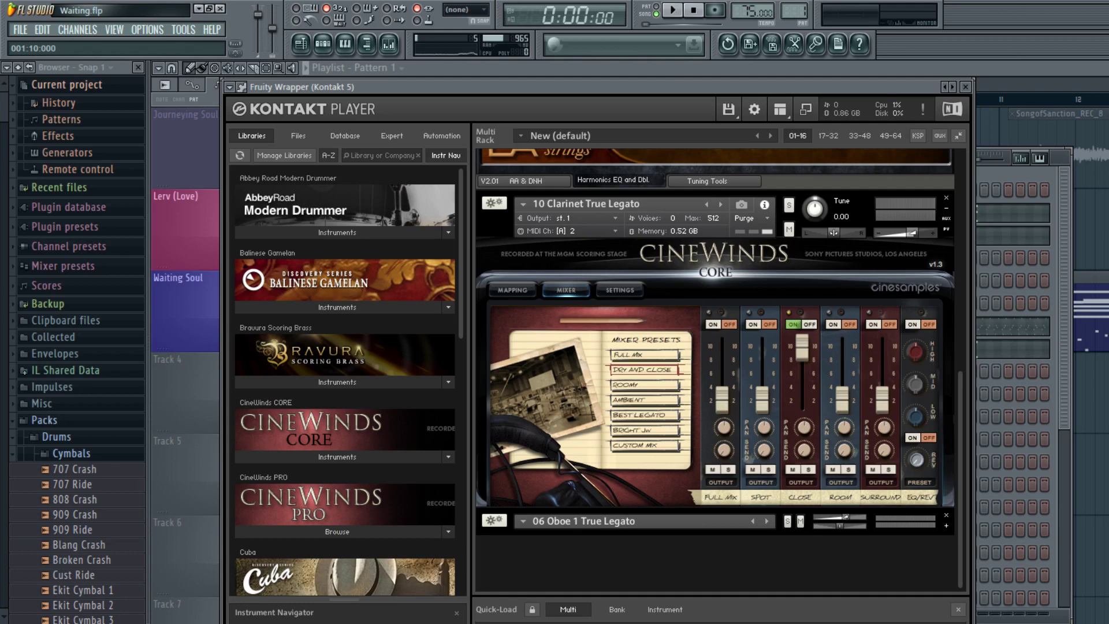
scroll(714, 340, "up", 1)
key("space")
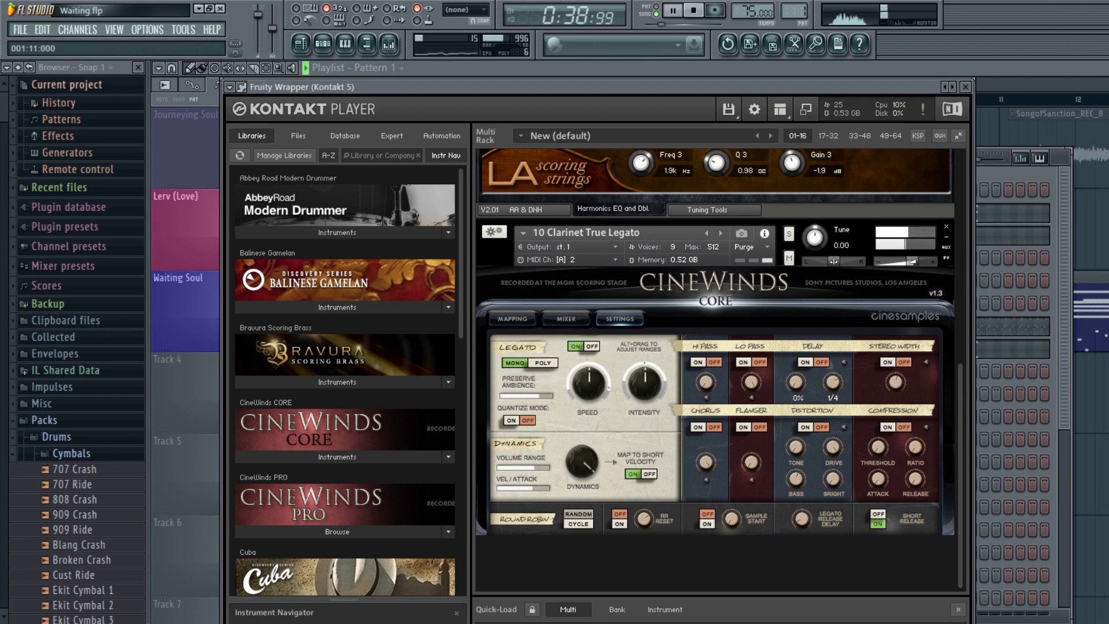
key("space")
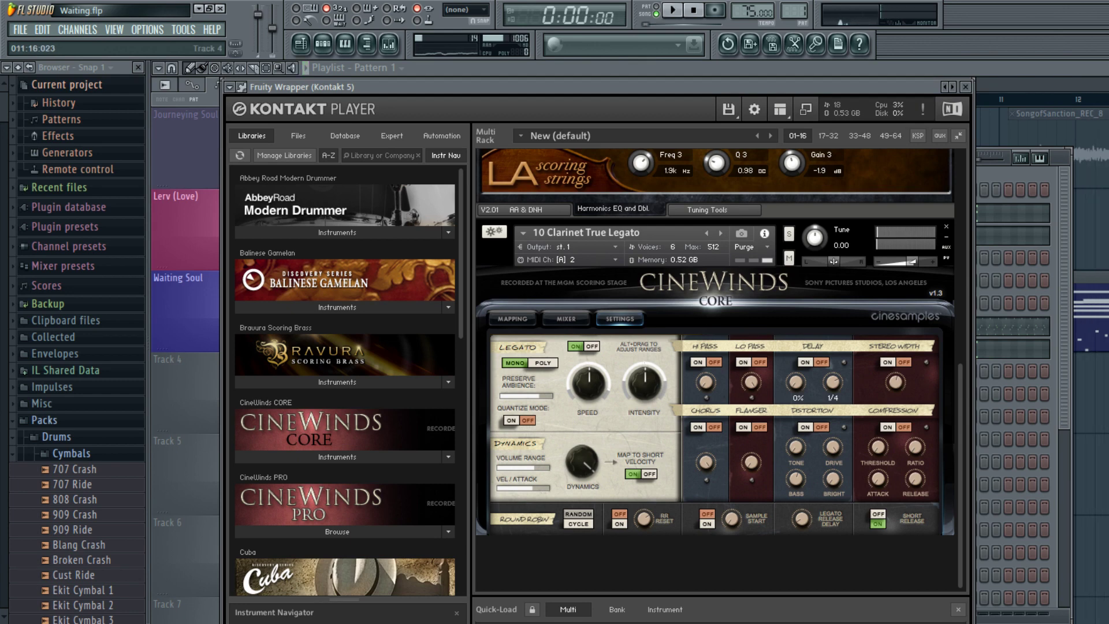
- Shift the final G#5 note of the Oboe melody slightly later, to 012:13:002
key("Escape")
key("F7")
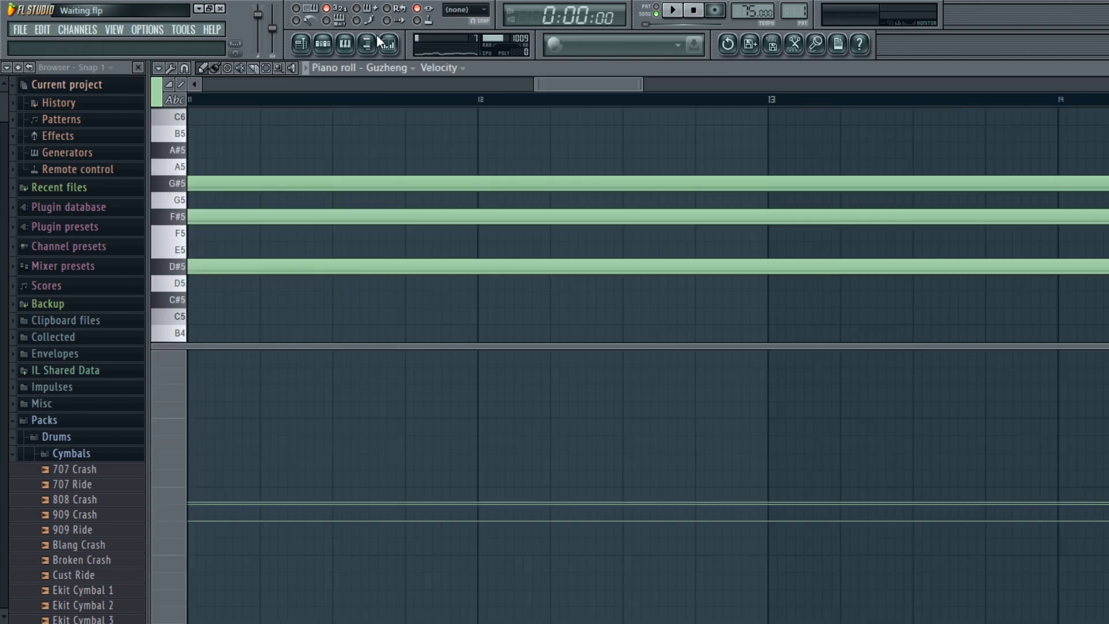
left_click(323, 44)
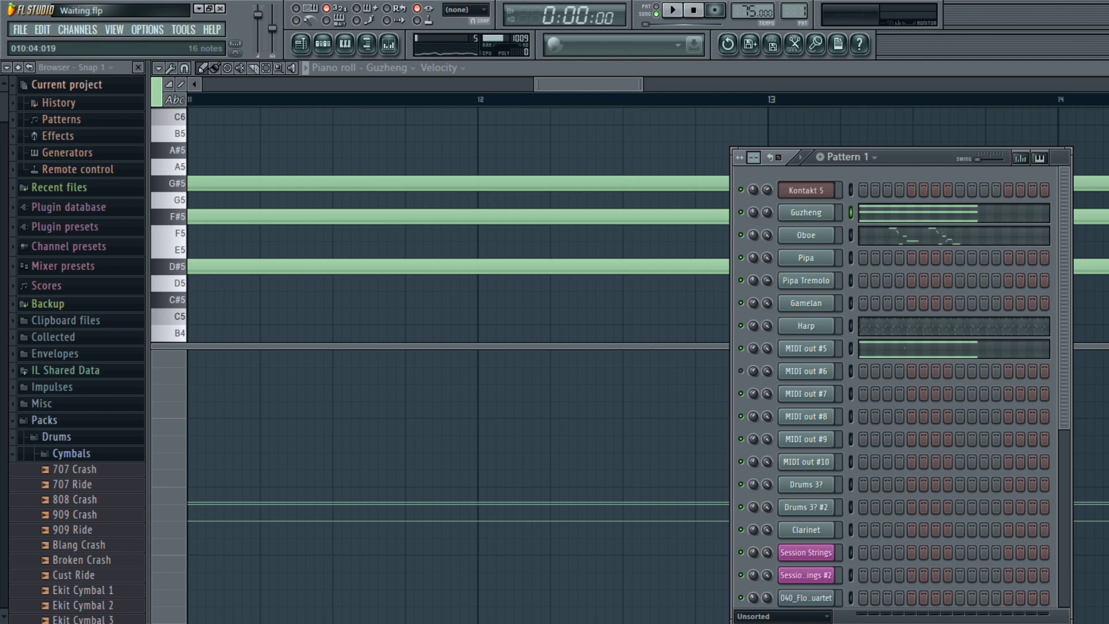
left_click(936, 238)
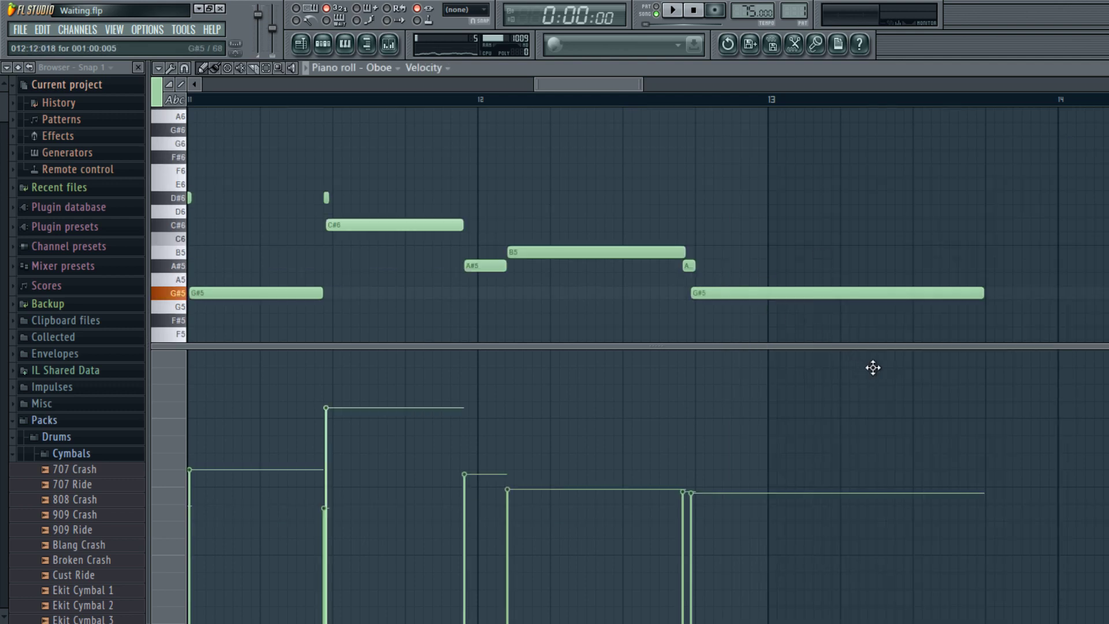
left_click_drag(873, 367, 880, 367)
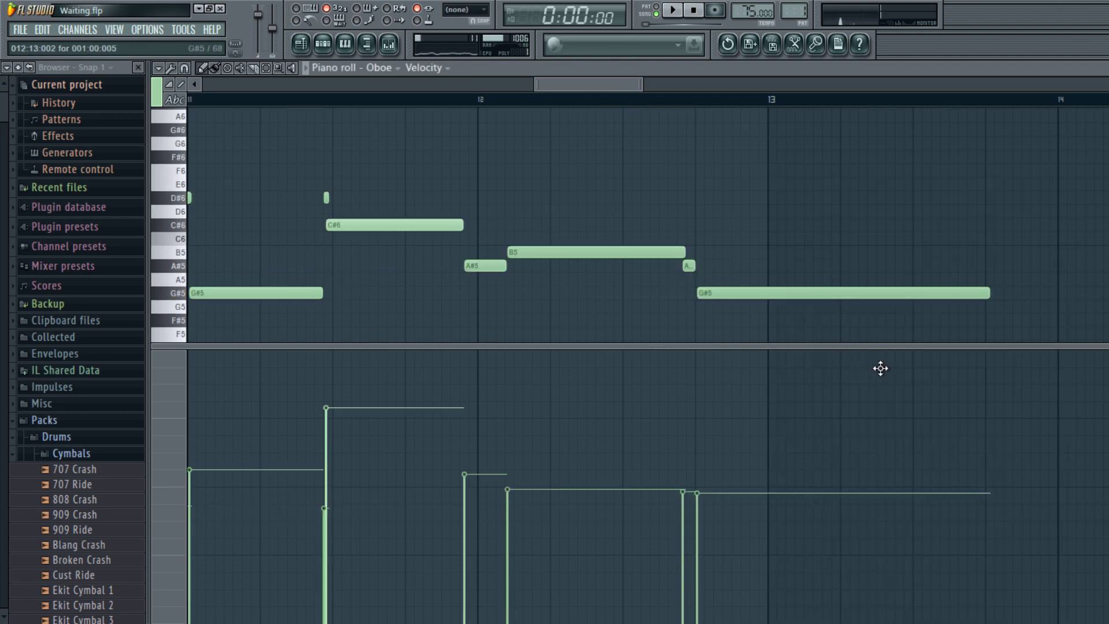
- Play the song and shift the short A#5 note before the Oboe's final G#5 slightly later, then stop
key("space")
left_click(323, 44)
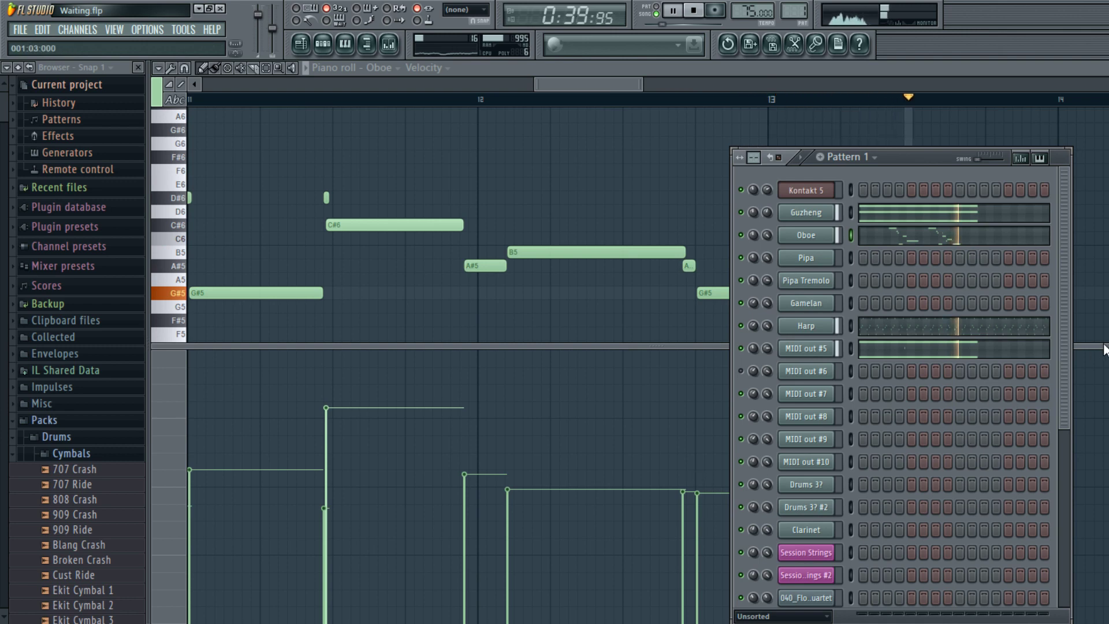
left_click_drag(689, 265, 692, 265)
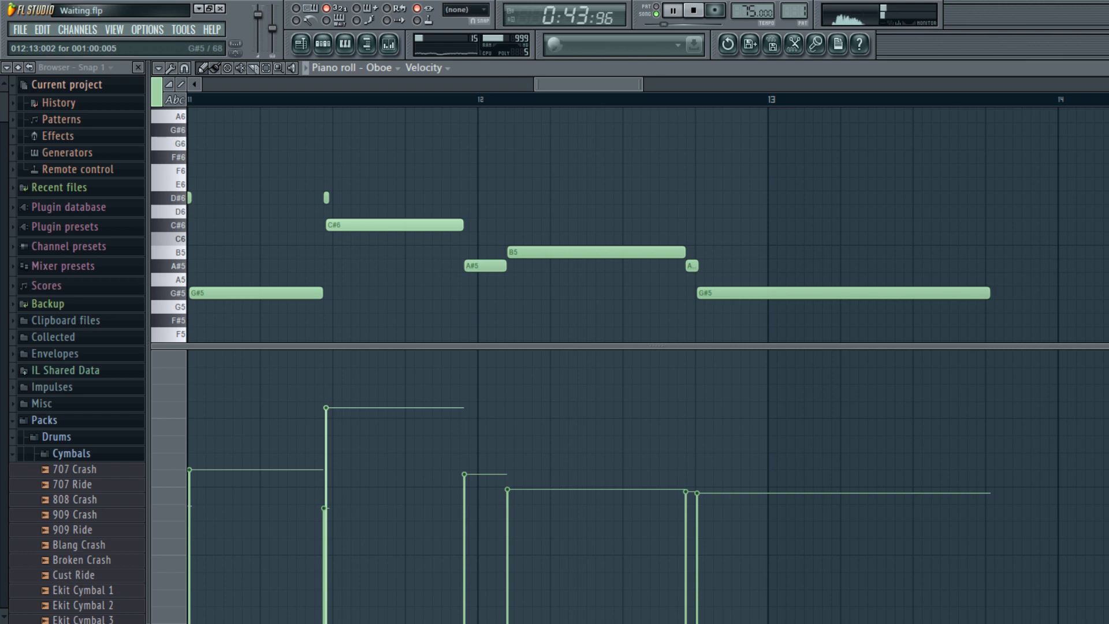
key("space")
- Copy the Oboe melody an octave higher into the Gamelan channel and delete its first phrase, between bars 4 and 8
scroll(470, 109, "left", 3)
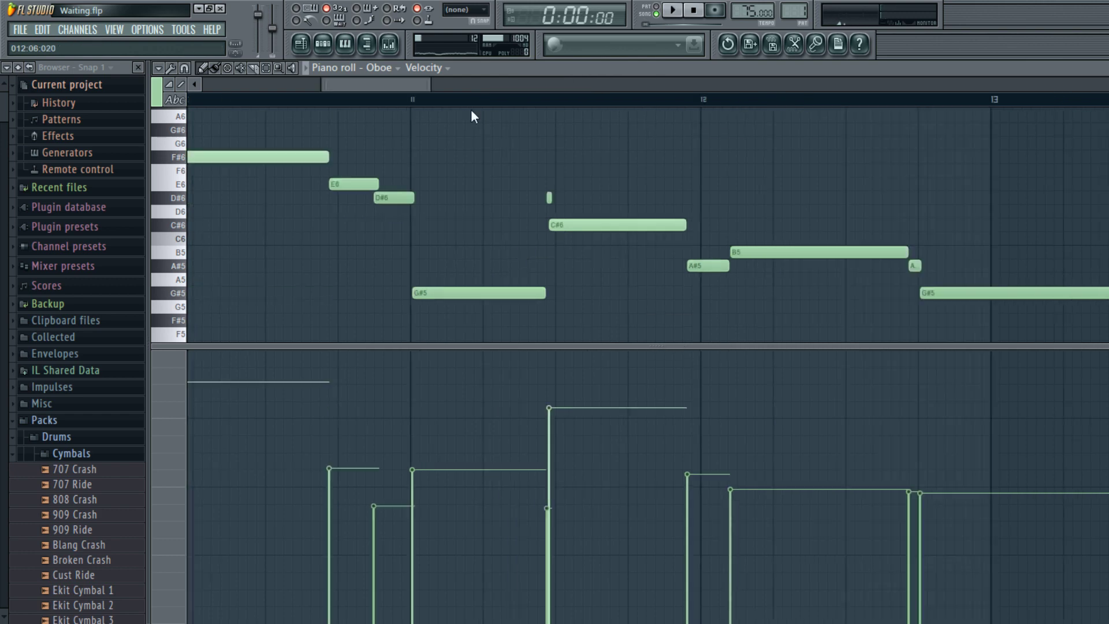
key("space")
left_click(323, 44)
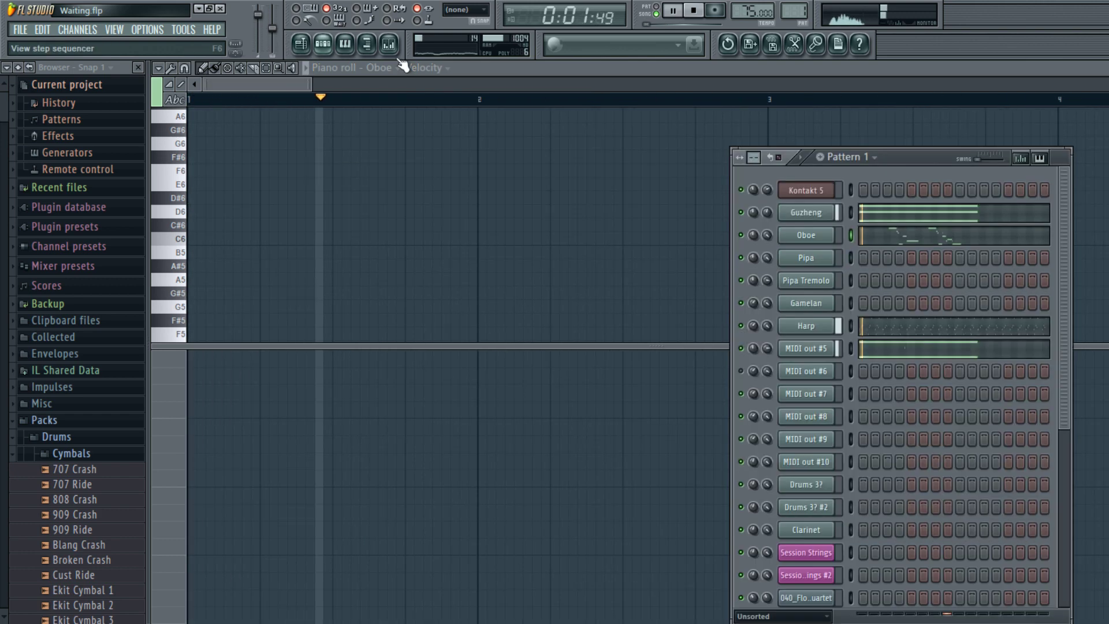
key("F5")
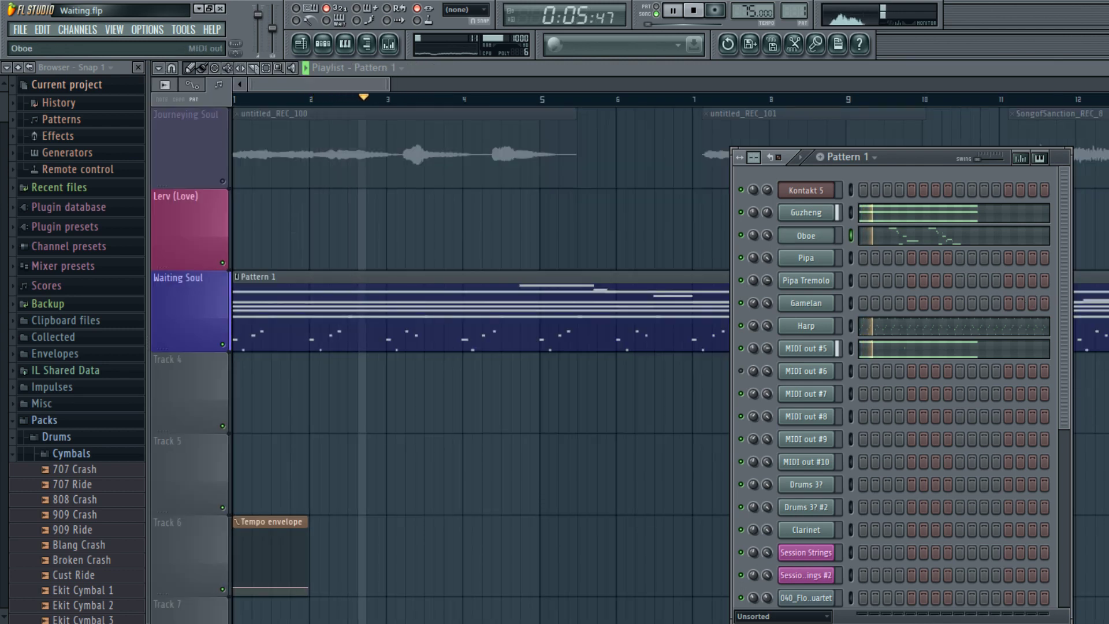
left_click(850, 303)
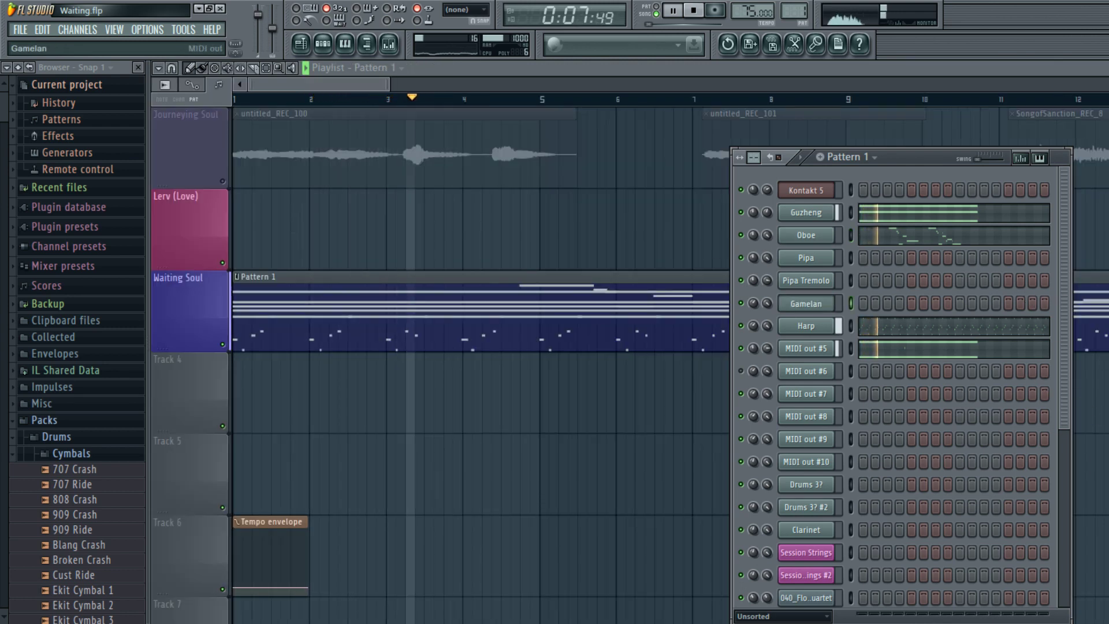
key("F7")
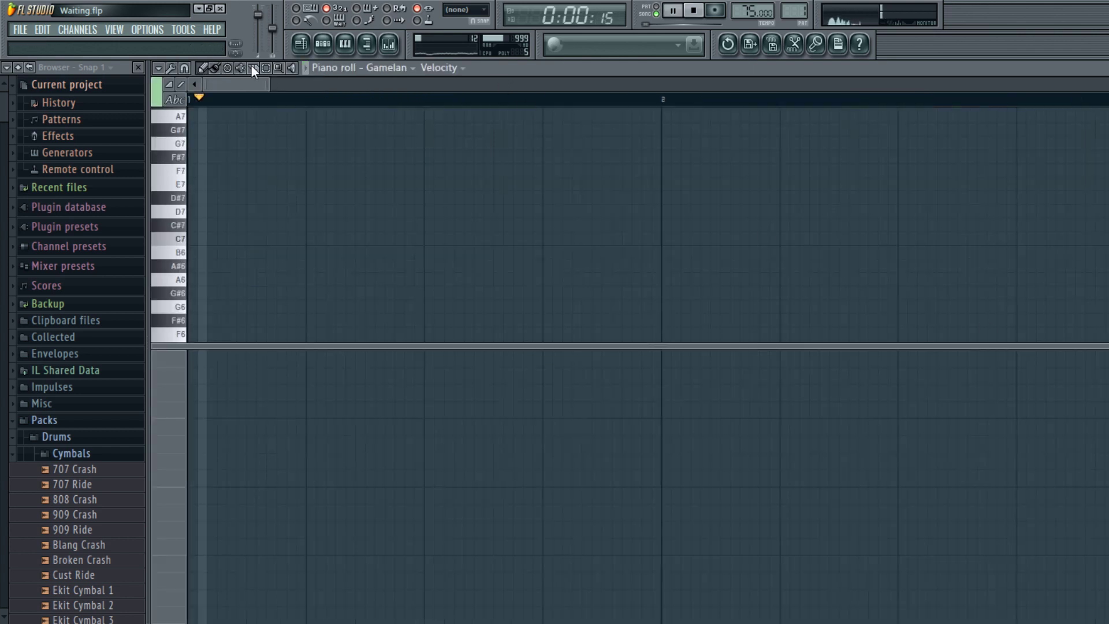
scroll(332, 102, "down", 5)
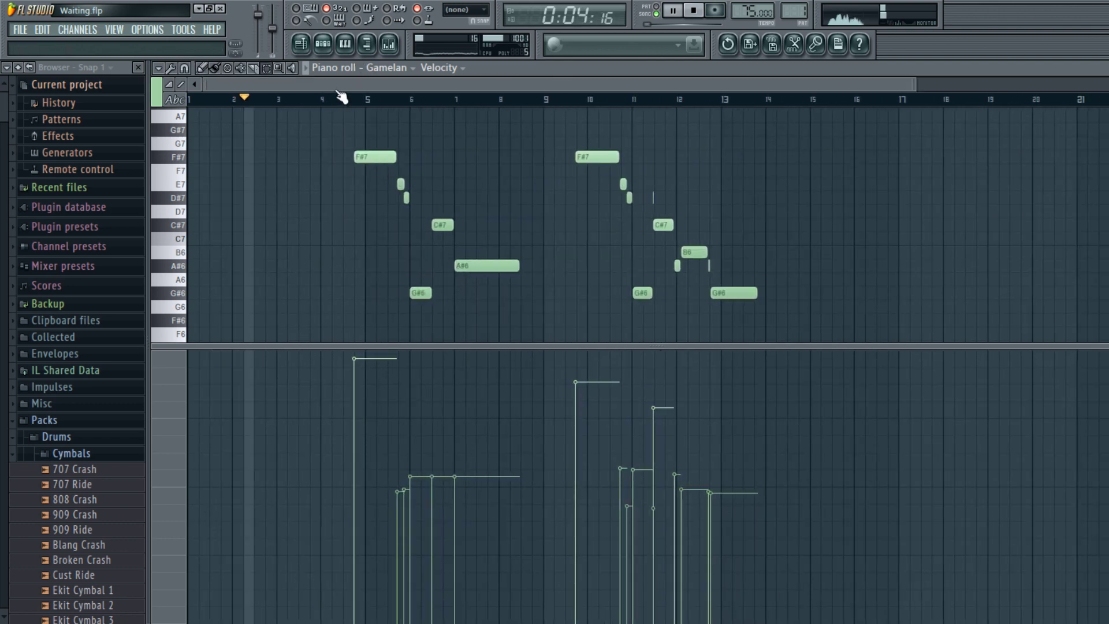
left_click_drag(353, 152, 505, 284)
key("Delete")
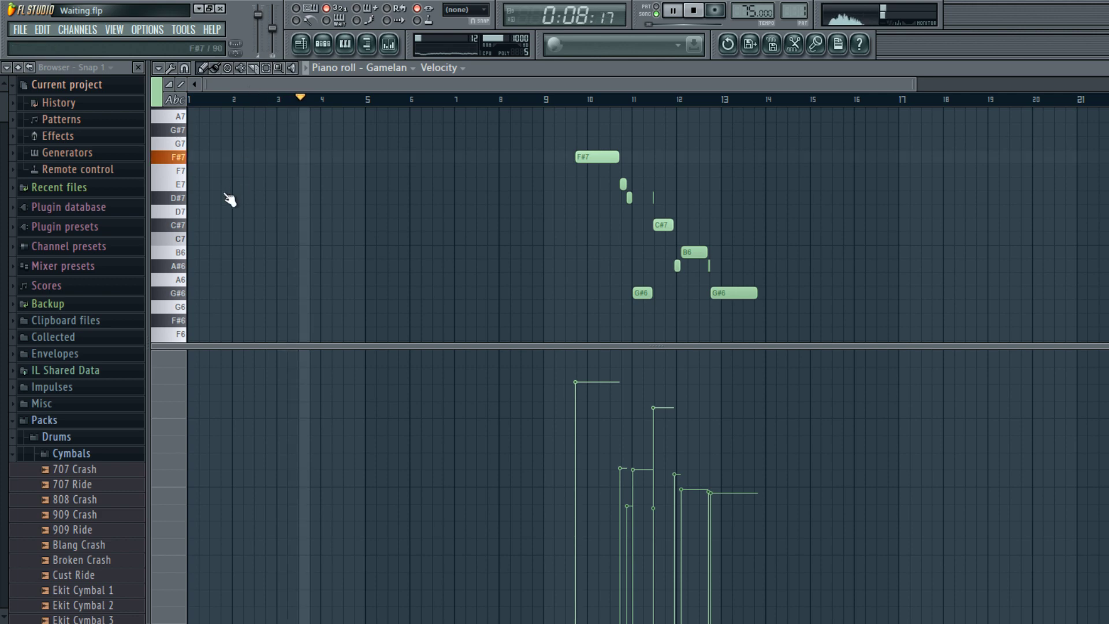
- Load Balinese Gamelan 1.5.nki into Kontakt 5 on MIDI channel 4 and check the Gamelan channel's MIDI Out settings
left_click(322, 44)
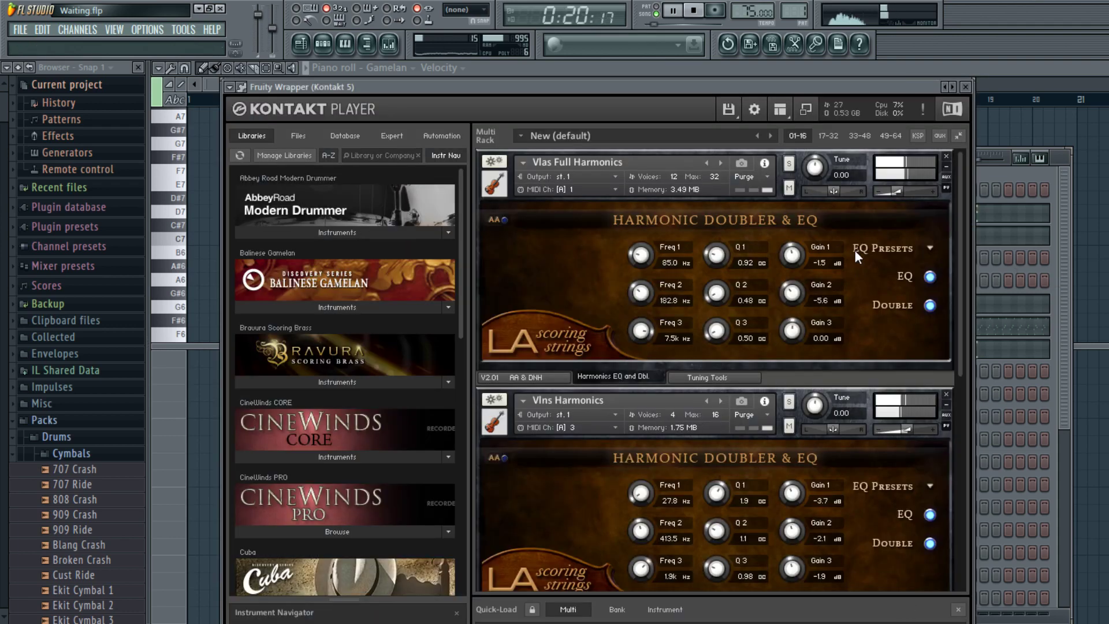
scroll(715, 369, "down", 7)
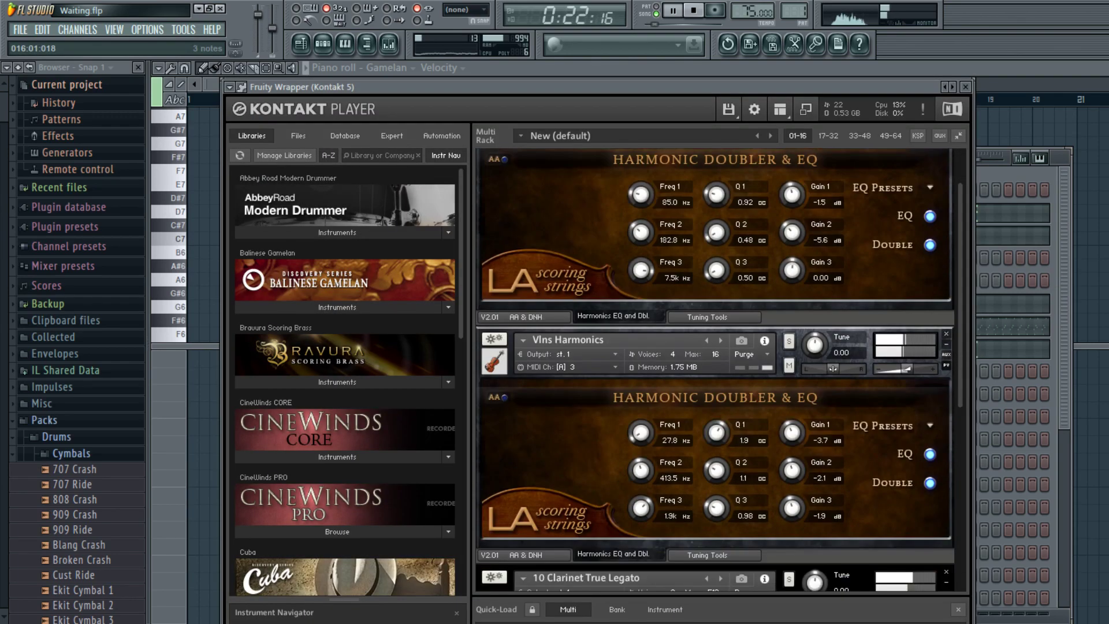
key("space")
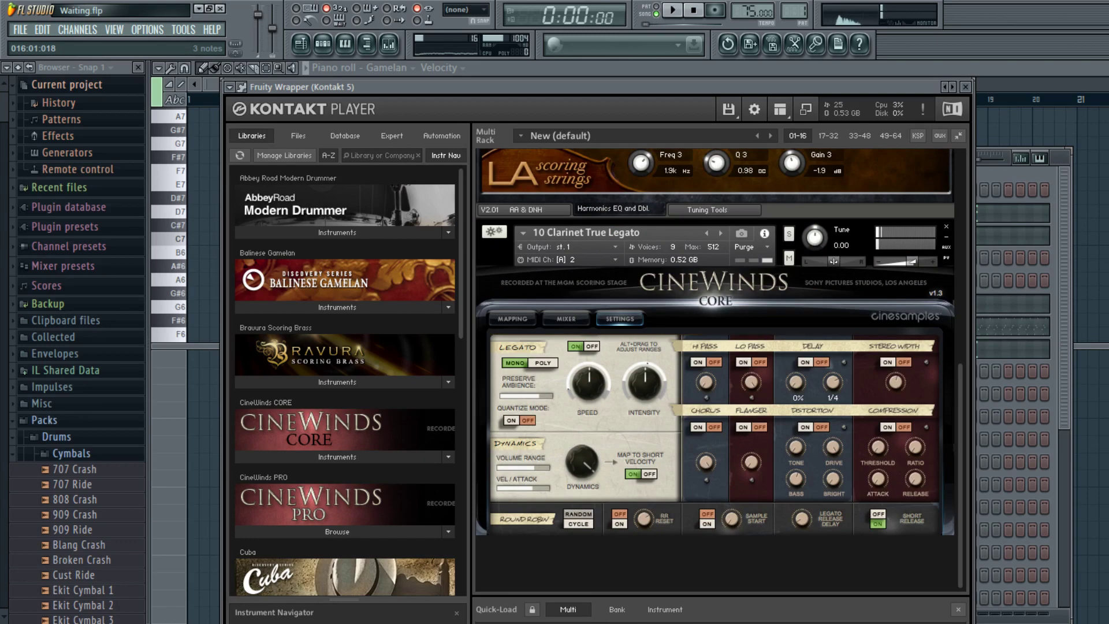
scroll(714, 369, "up", 7)
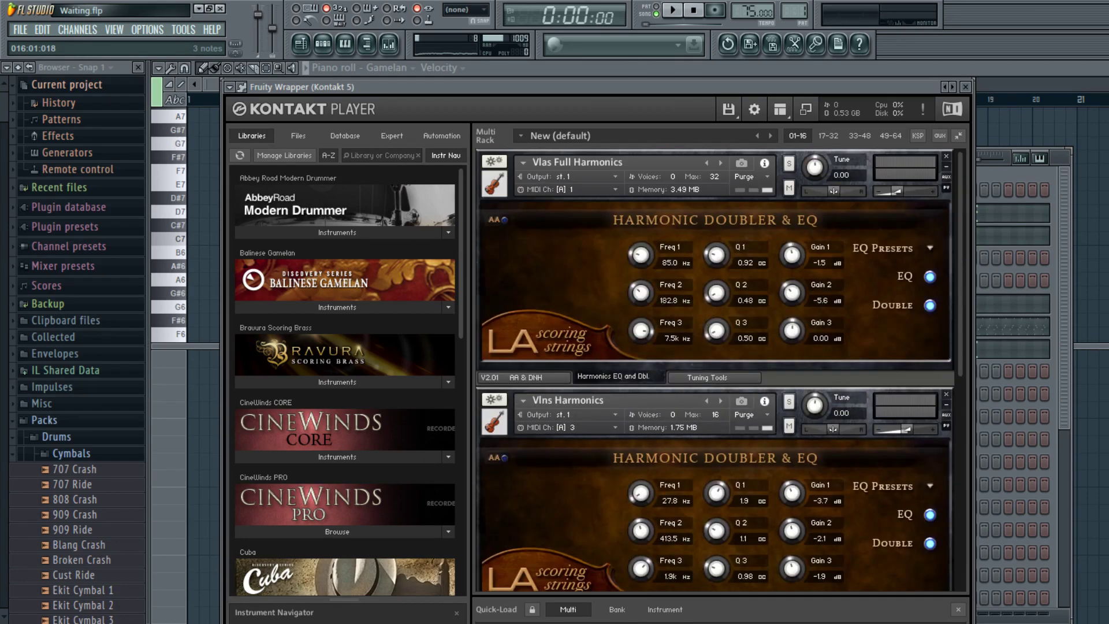
left_click(449, 307)
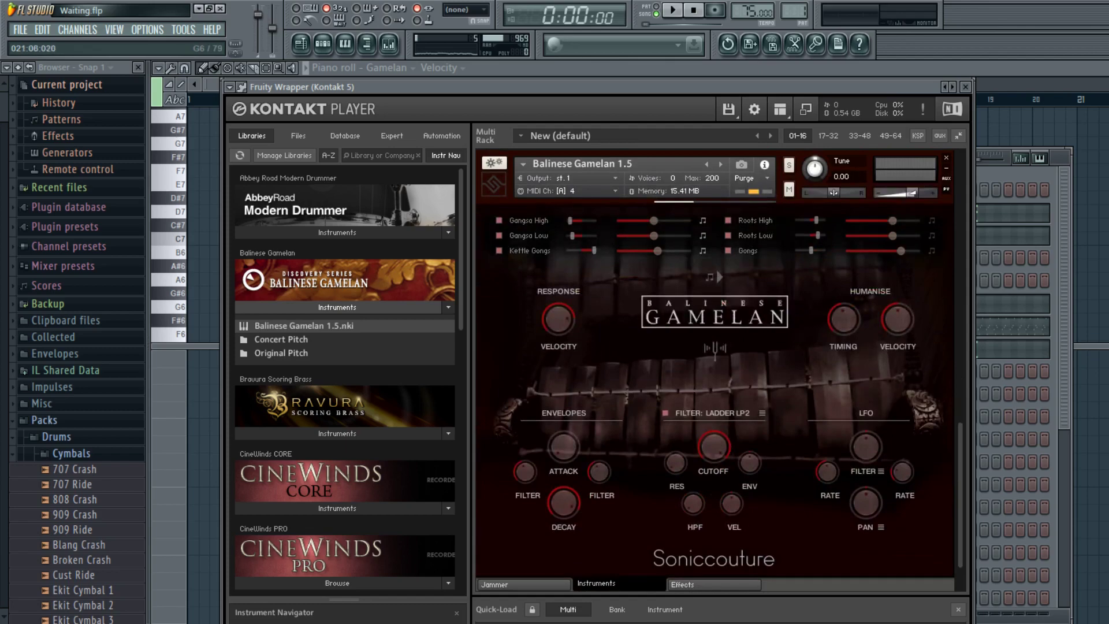
key("F6")
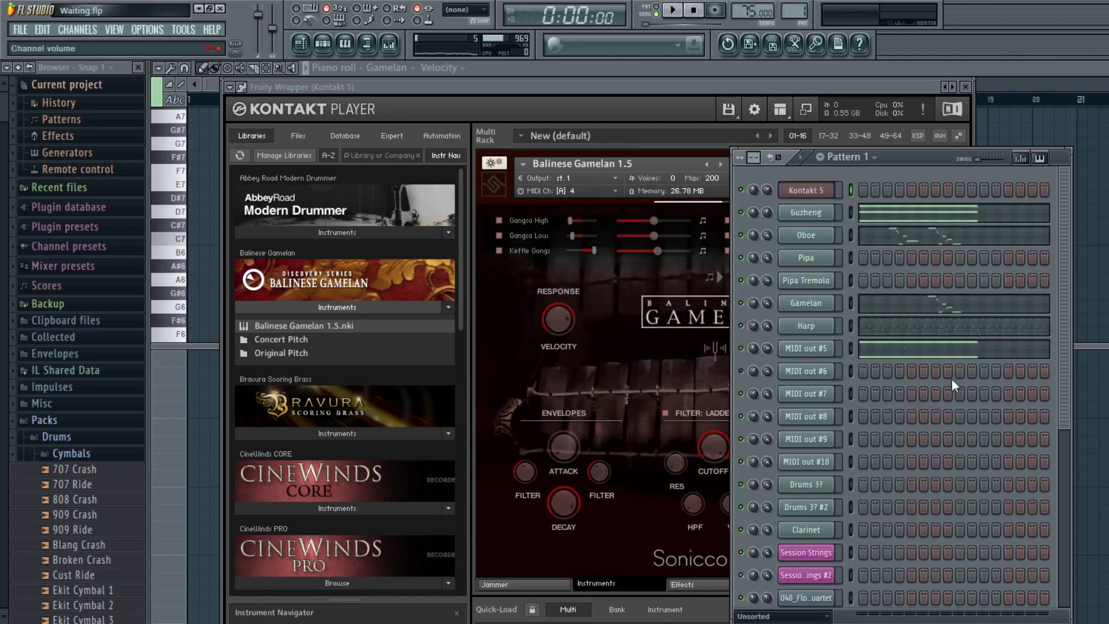
key("Escape")
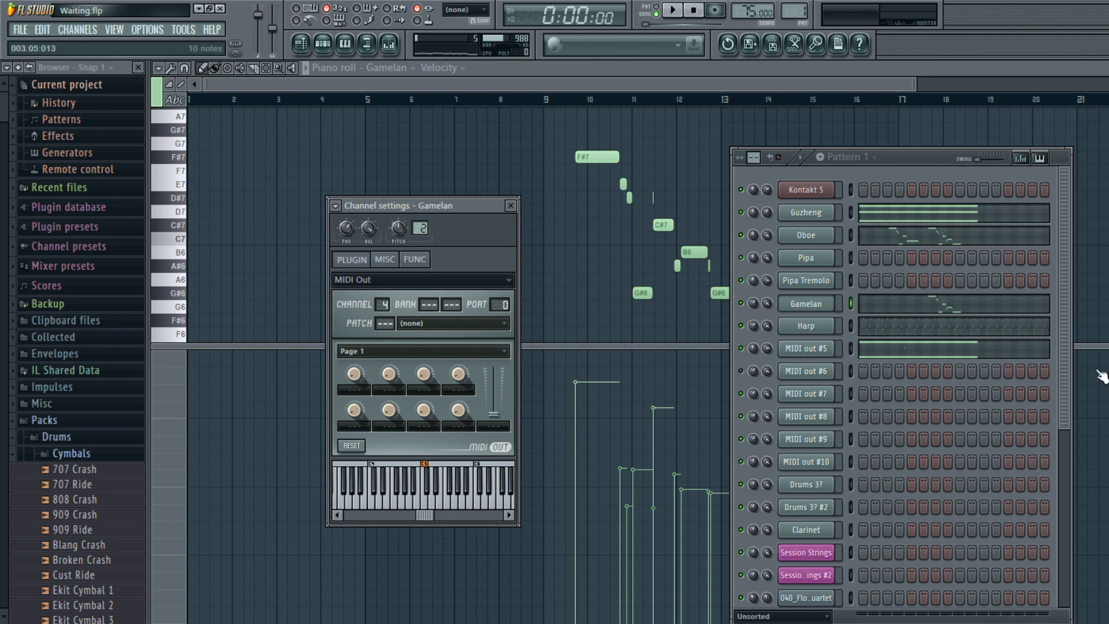
- Duplicate the Gamelan phrase in bars 9 to 13 during playback and align the copy exactly over the original notes
key("F7")
key("F7")
scroll(346, 104, "down", 3)
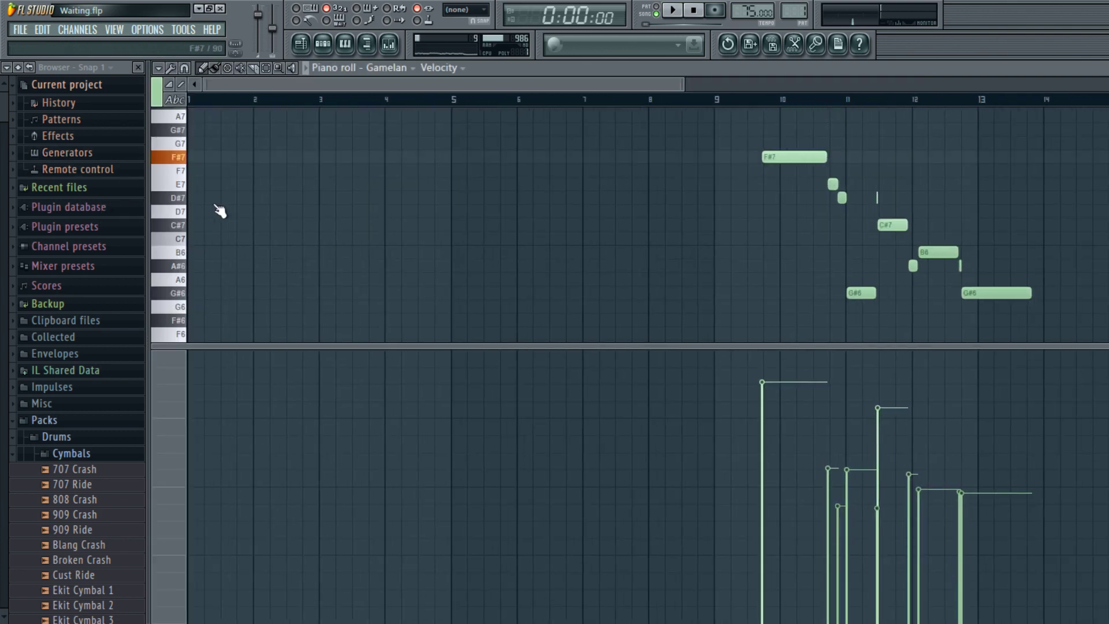
key("space")
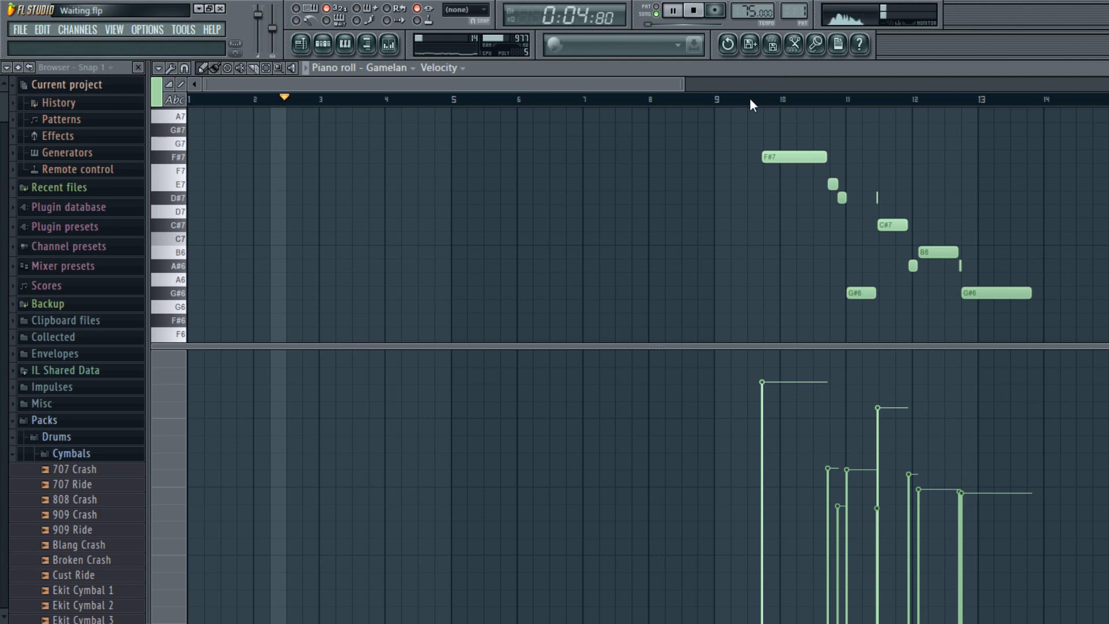
scroll(993, 207, "right", 5)
scroll(993, 207, "right", 2)
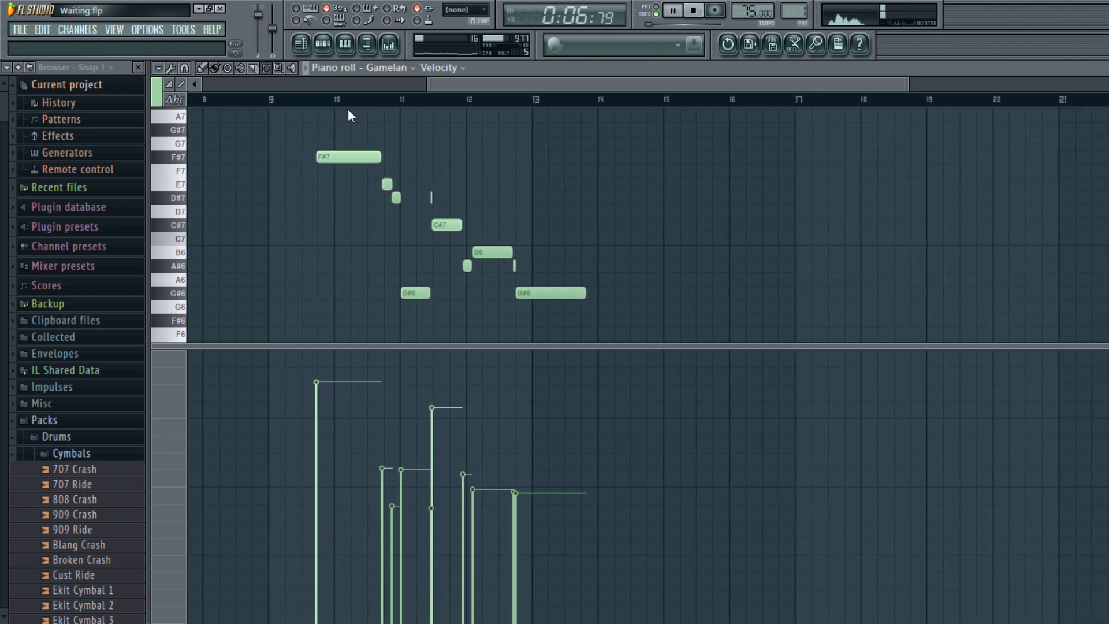
left_click_drag(329, 152, 335, 174)
left_click_drag(421, 209, 577, 343)
key("ctrl+v")
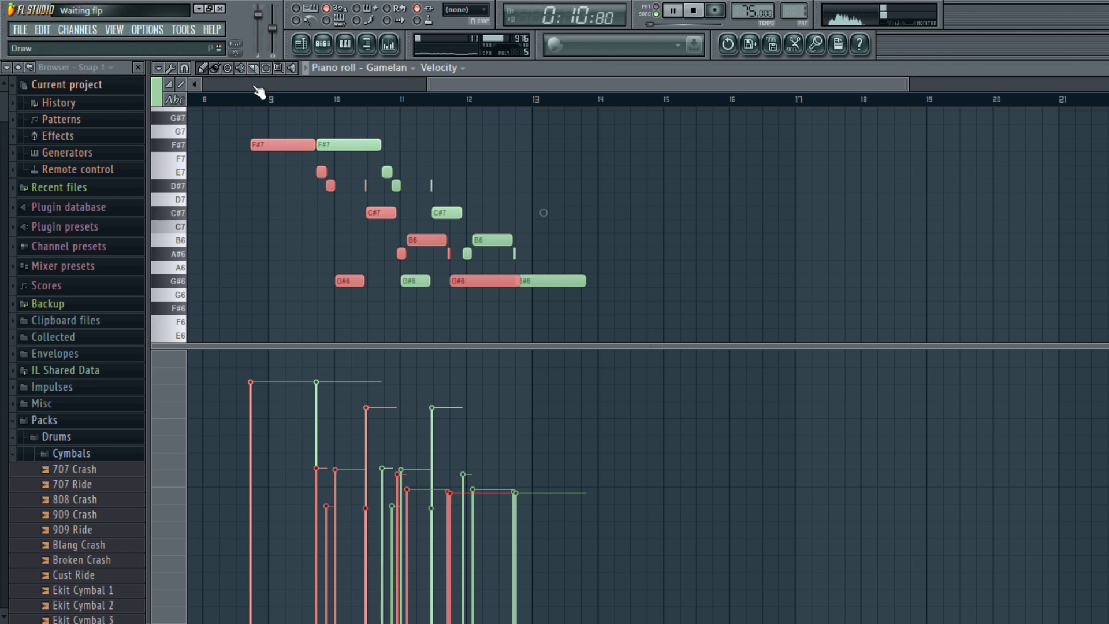
left_click_drag(366, 187, 443, 178)
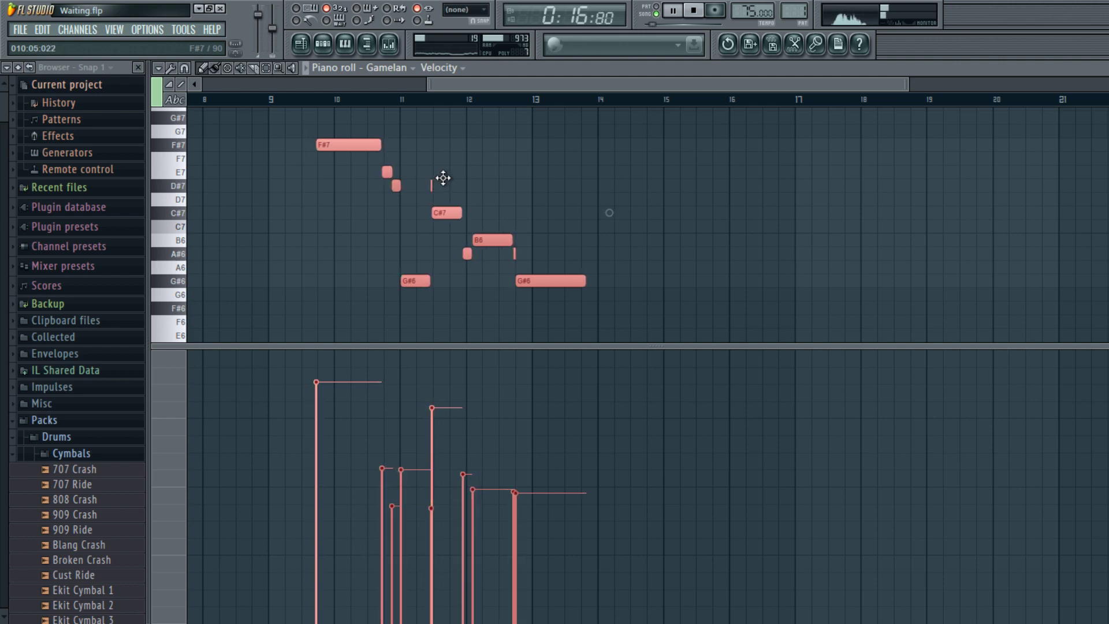
- Transpose the copied Gamelan phrase down one octave and listen to the doubled melody
key("ctrl+Down")
scroll(443, 178, "down", 2)
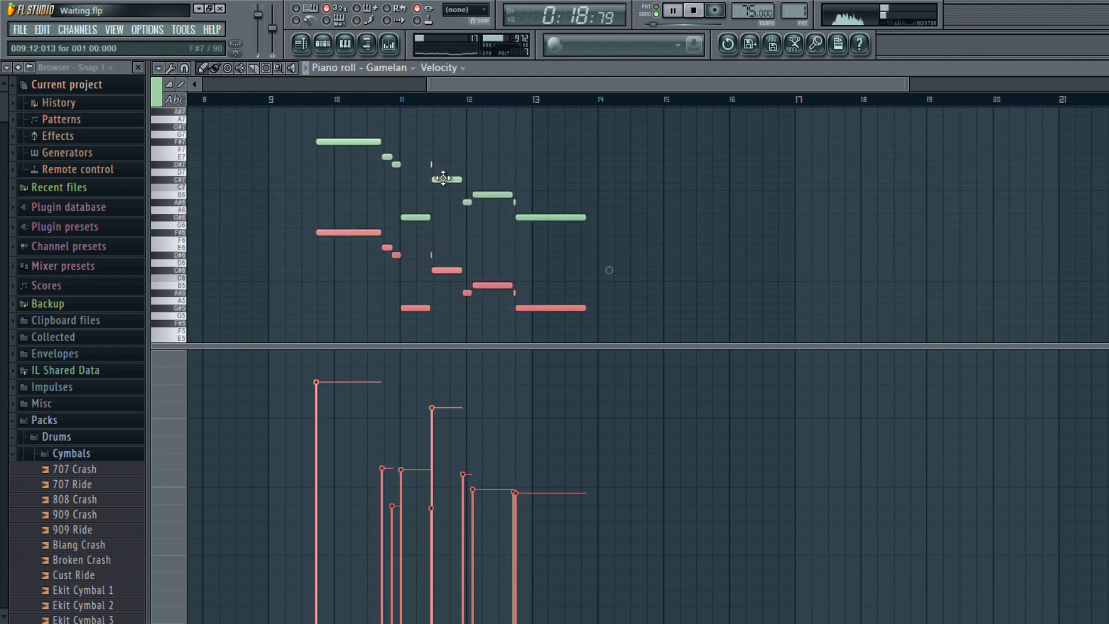
scroll(608, 270, "down", 2)
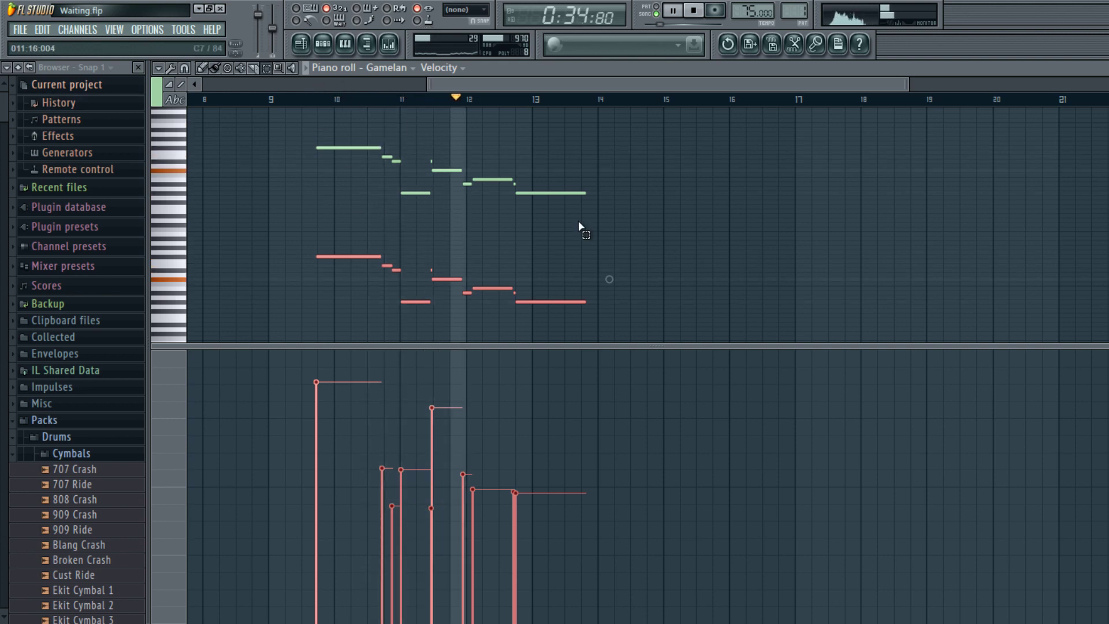
- Delete the very short stray notes around bars 11 and 12 in both Gamelan lines and play the cleaned melody from the start
left_click(539, 200)
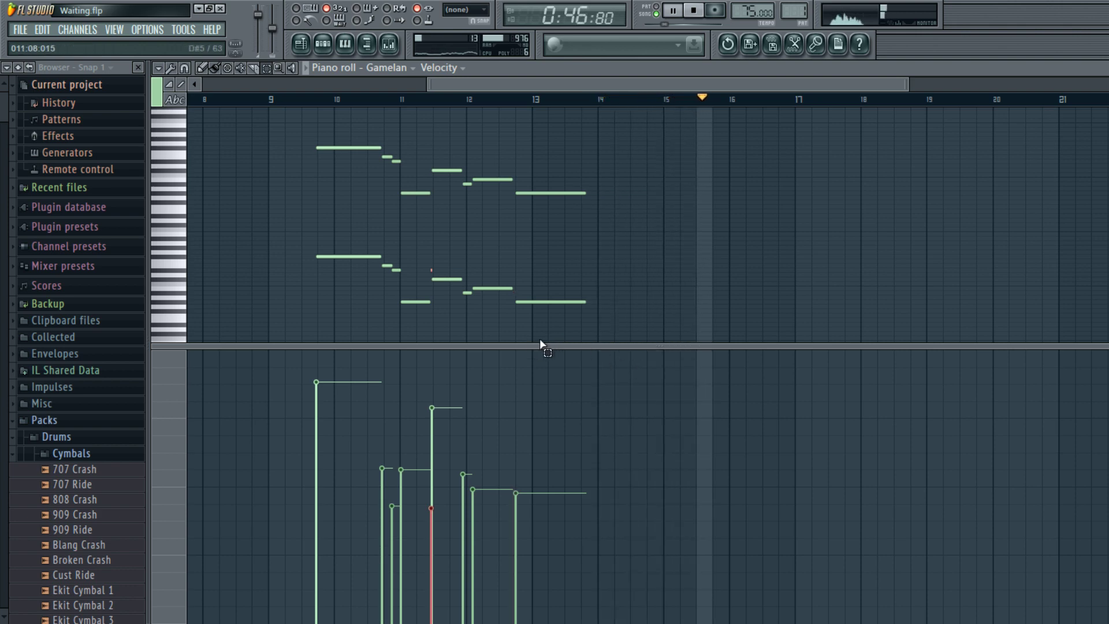
key("space")
key("shift+Right")
key("ctrl+a")
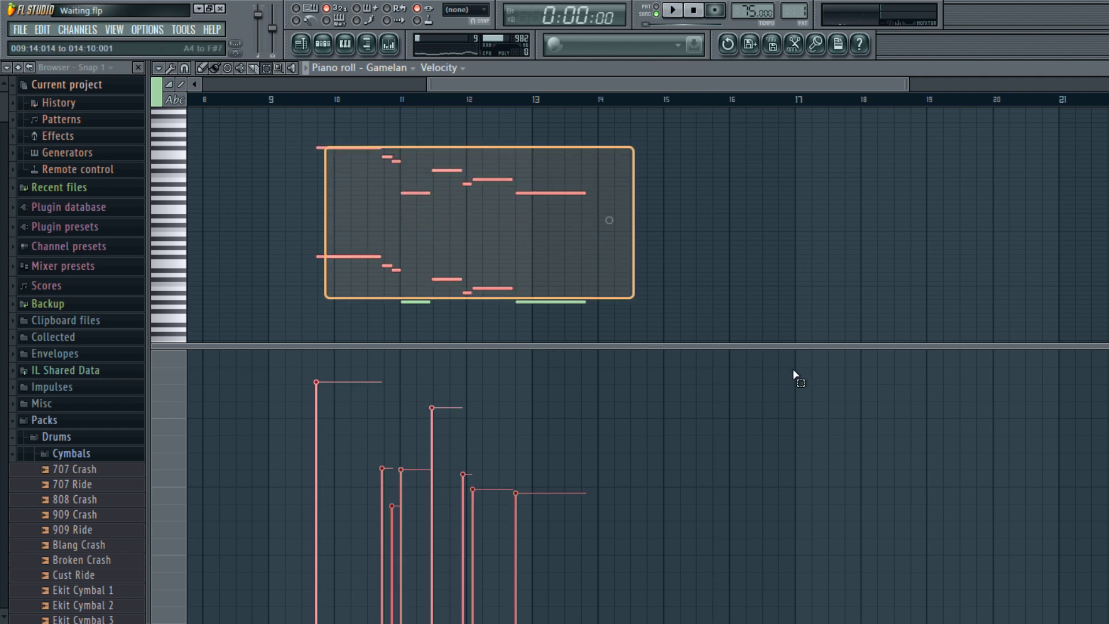
key("space")
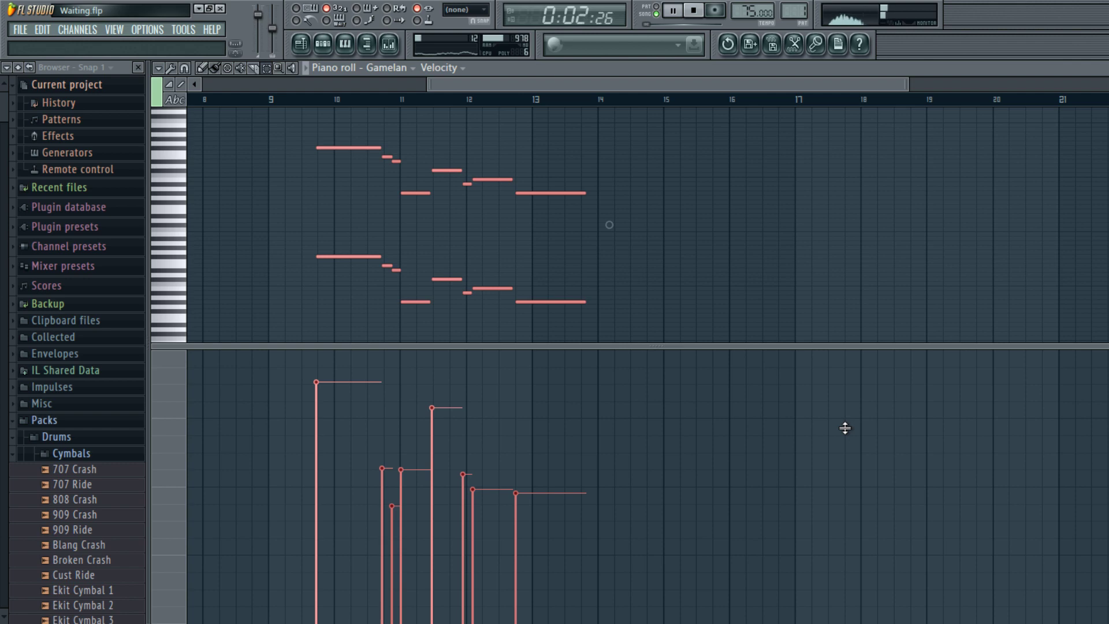
- Add a sustained C#6 note to the MIDI out #5 part, starting at bar 5 and extending past bar 17, and listen to it
left_click(323, 43)
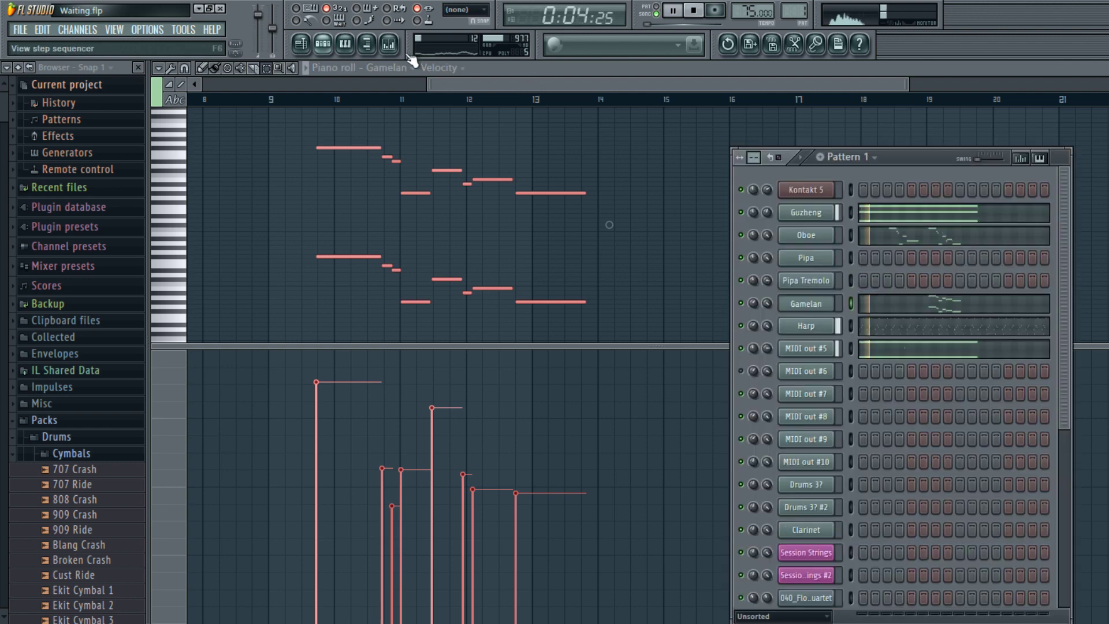
left_click(953, 348)
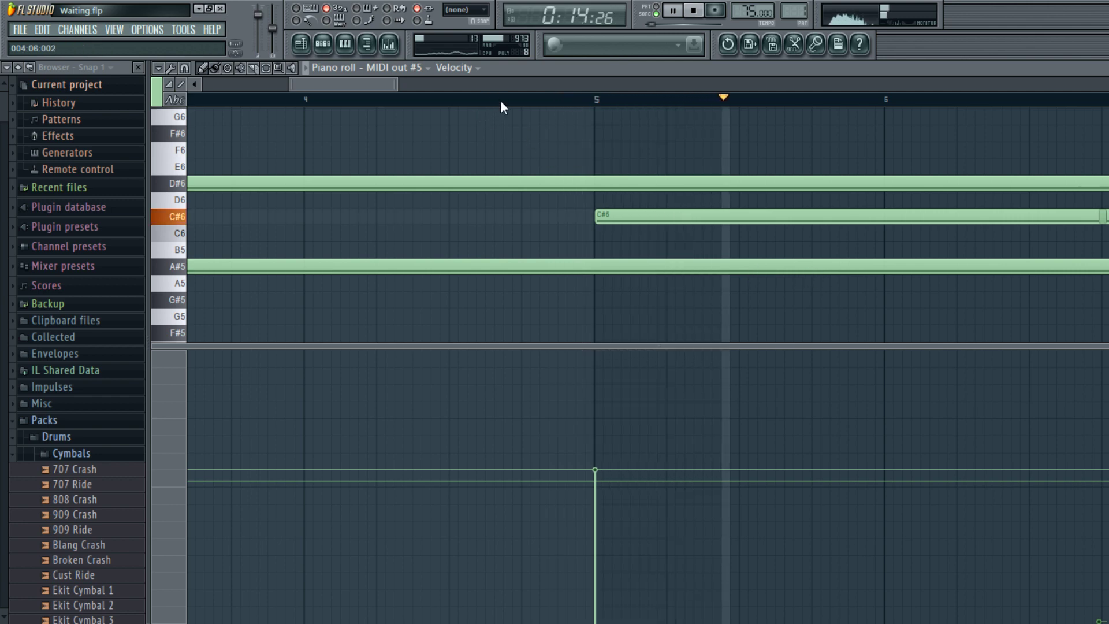
scroll(501, 99, "down", 5)
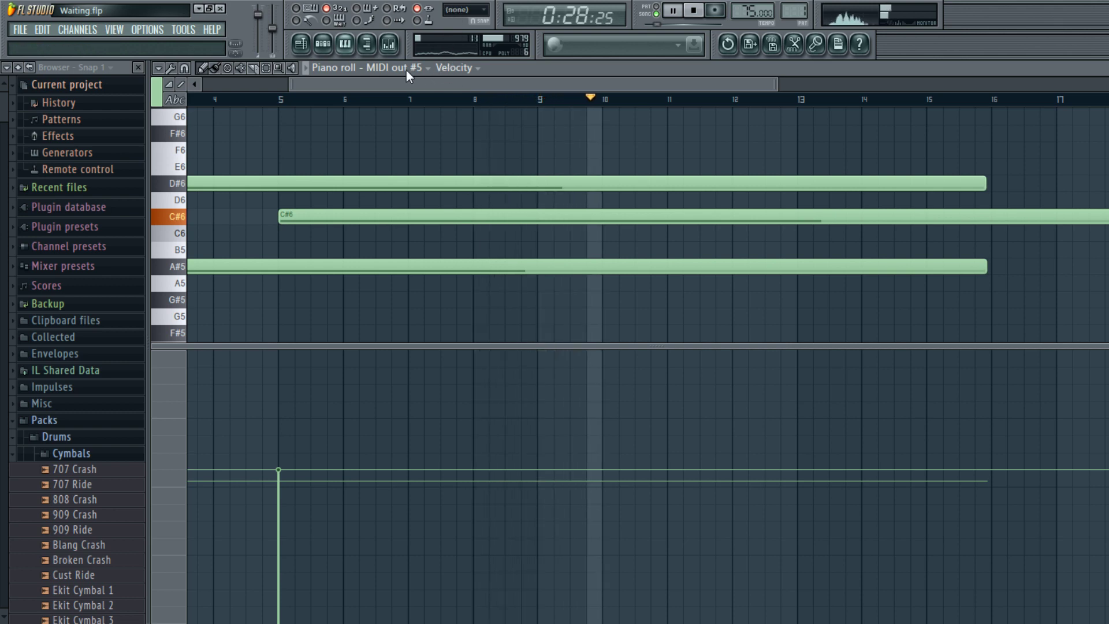
key("F6")
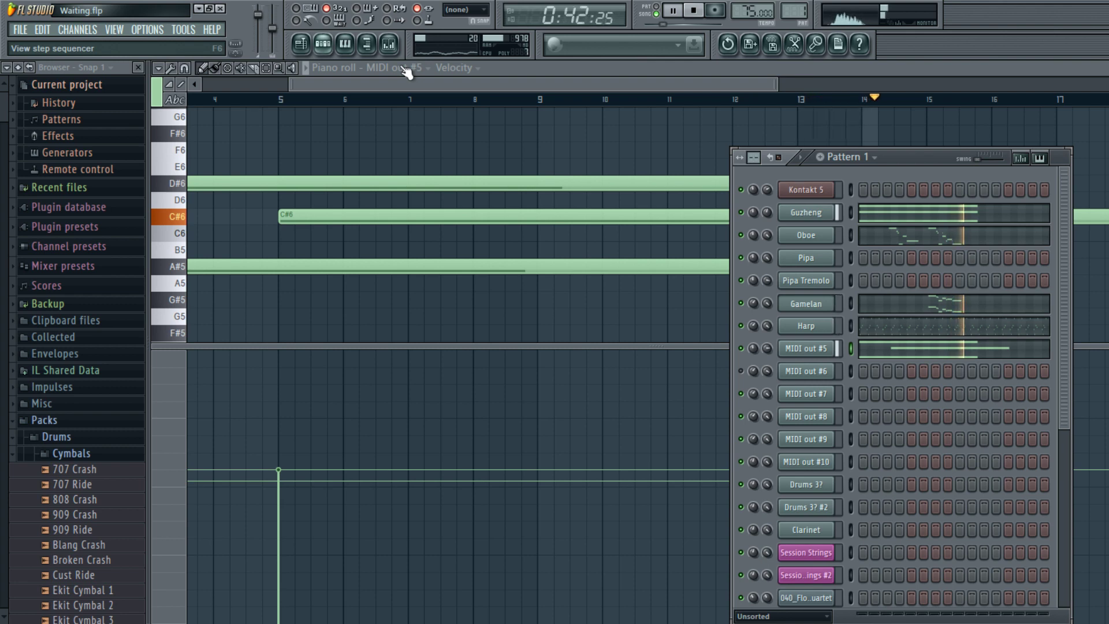
key("space")
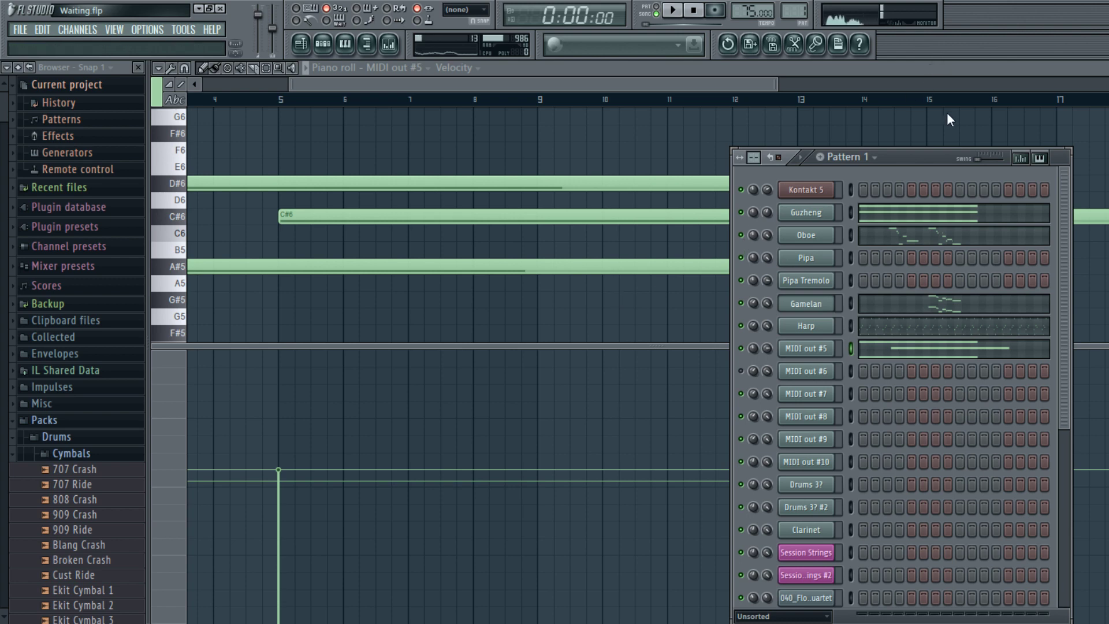
- Set the Playlist start position at bar 4 and briefly audition the song from there
left_click(384, 56)
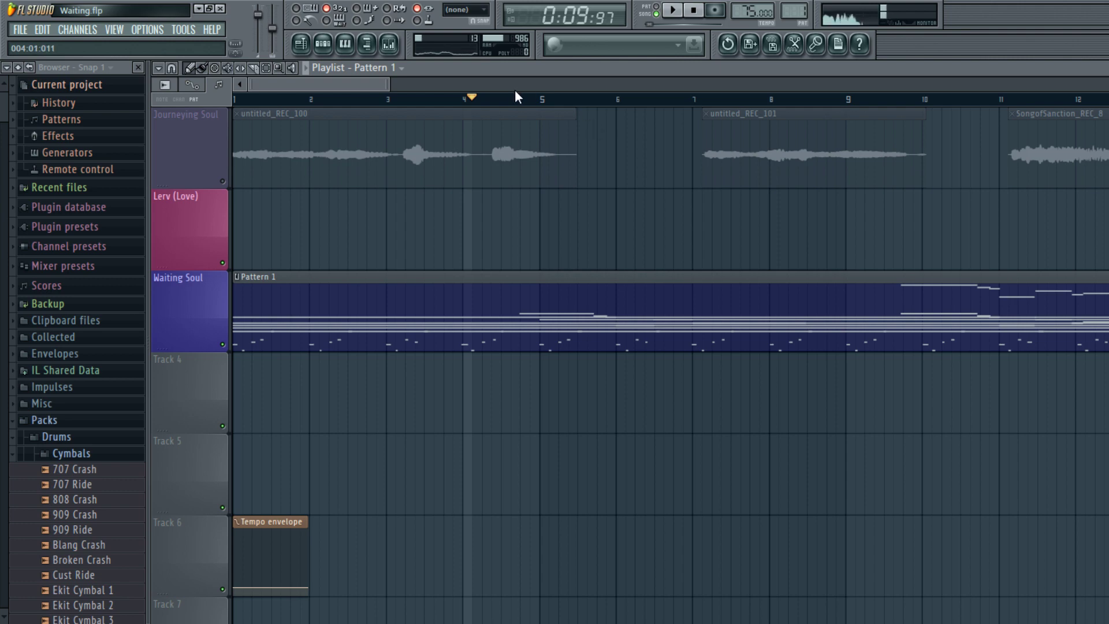
key("space")
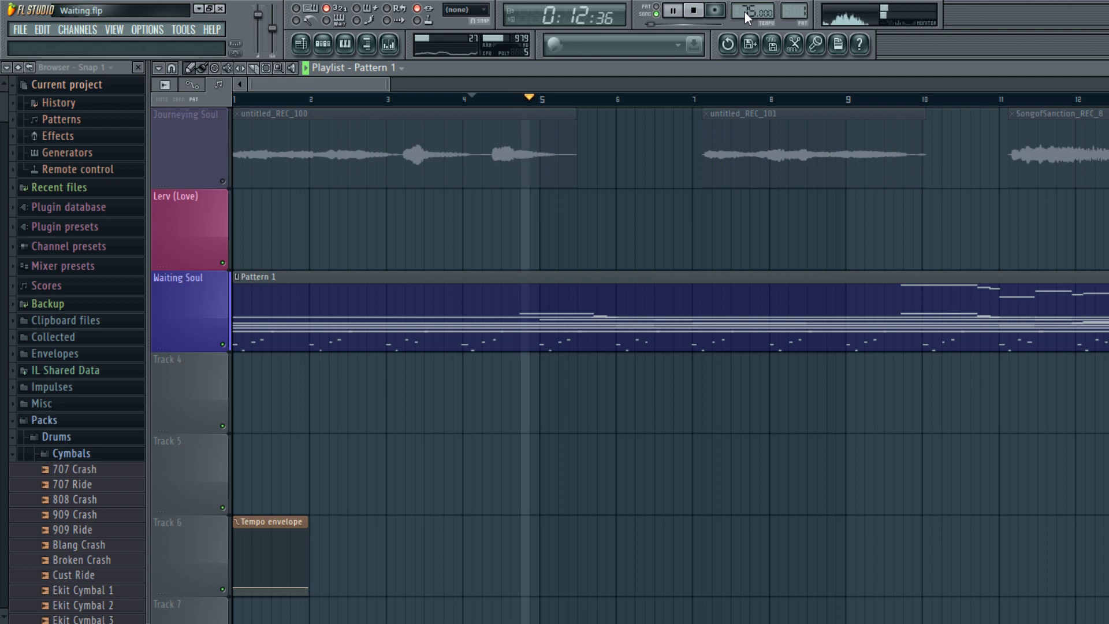
key("space")
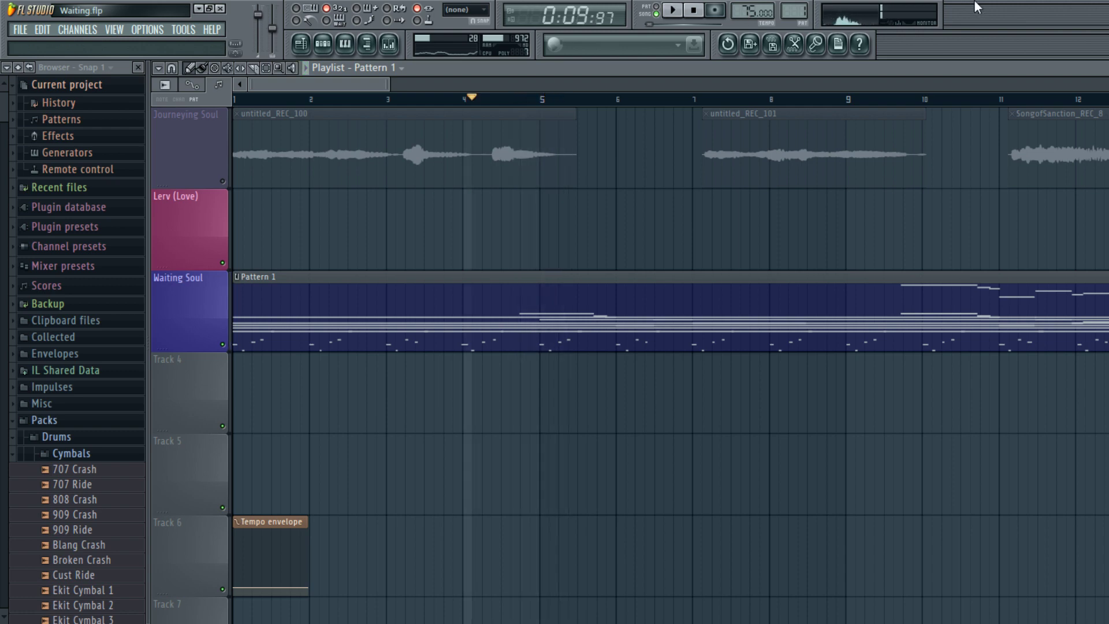
- Enable recording, arm mixer track Insert 11 with Input 1 as its input, and try a take from bar 4
key("r")
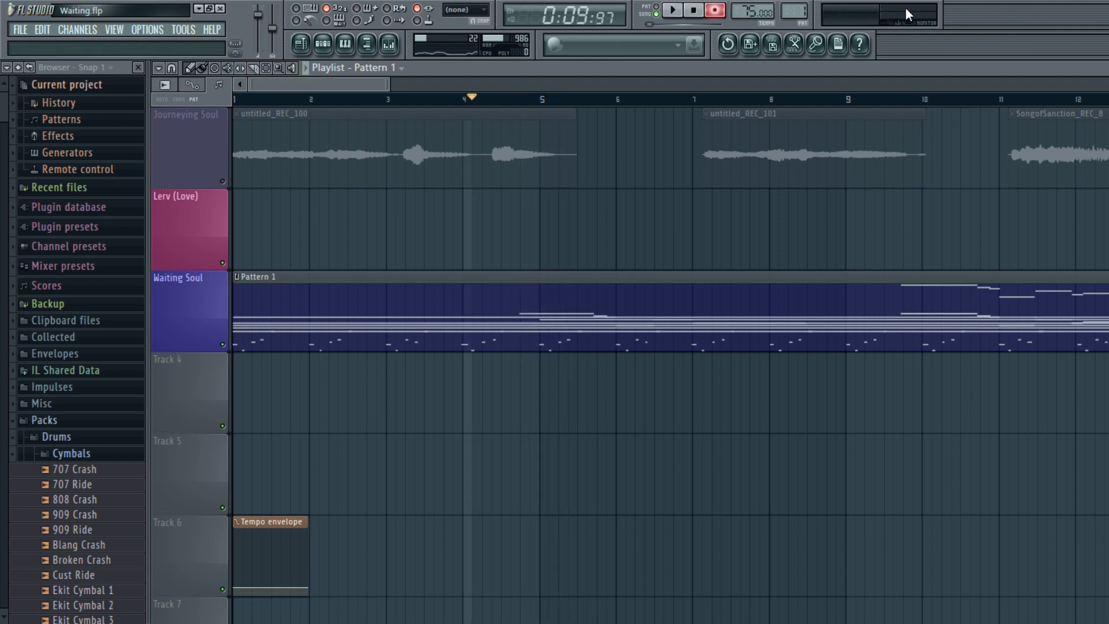
key("F9")
key("Right")
key("Right")
key("Right")
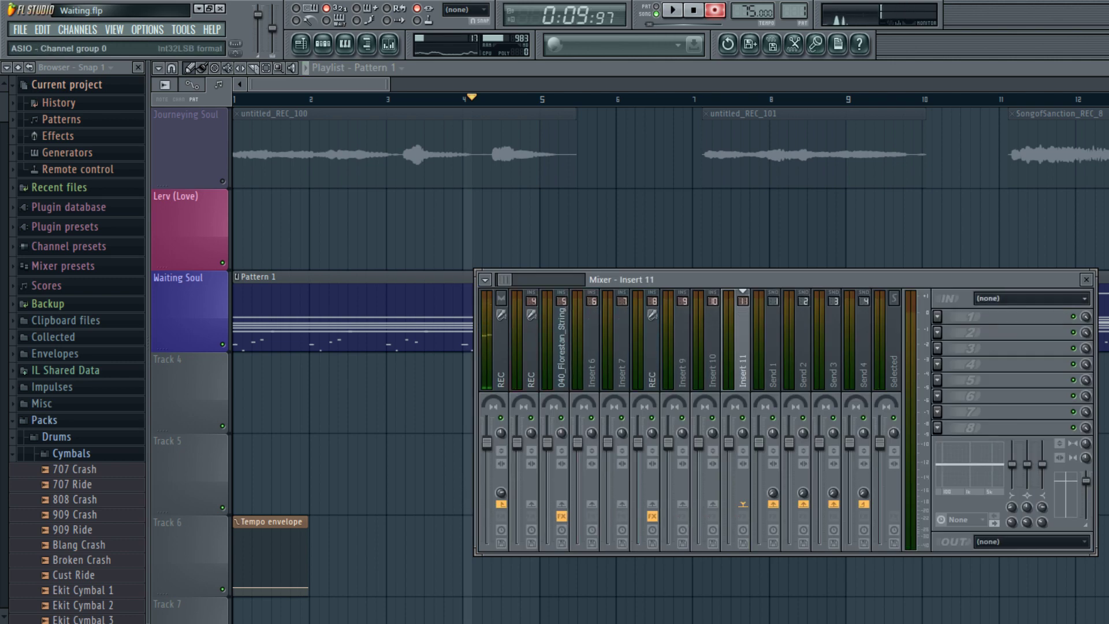
scroll(1031, 298, "down", 1)
key("space")
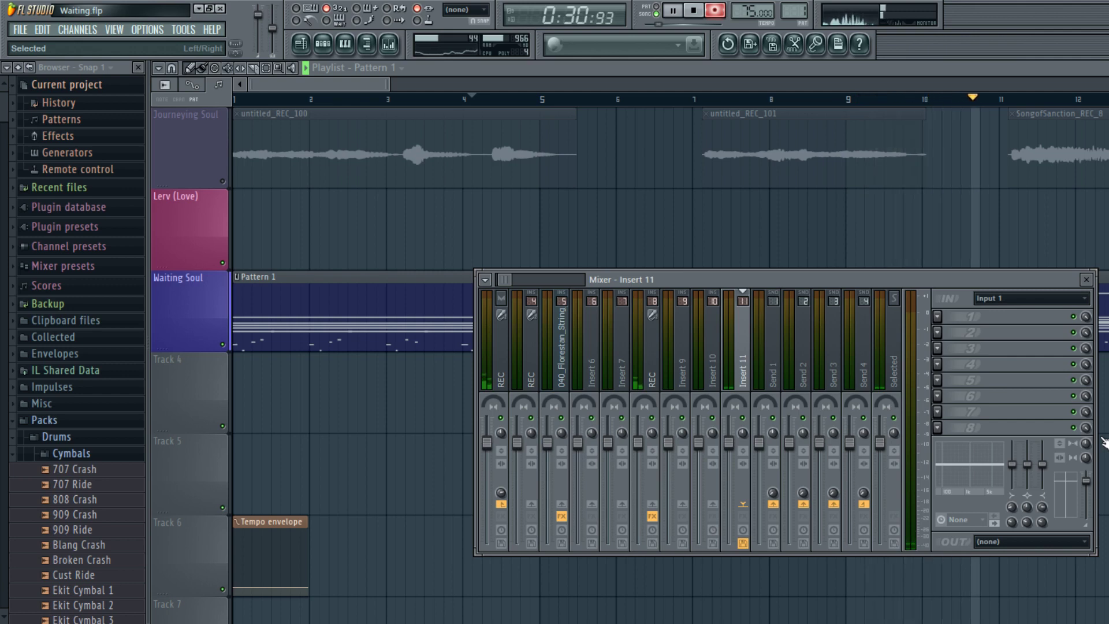
key("space")
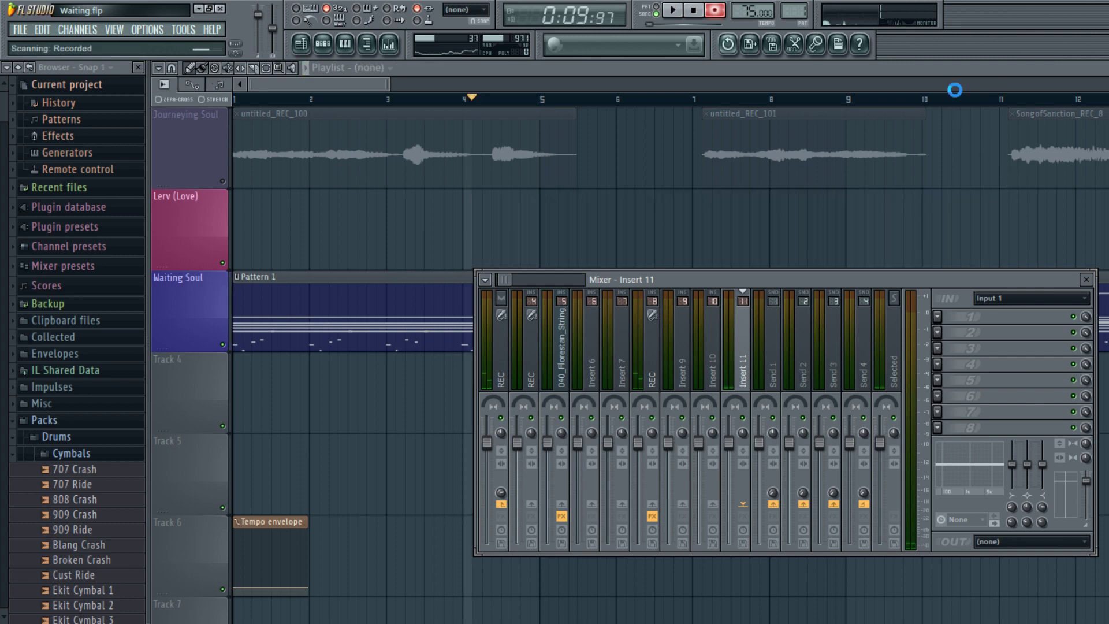
- Record a full audio take through Insert 11 from bar 4 to about bar 14
key("space")
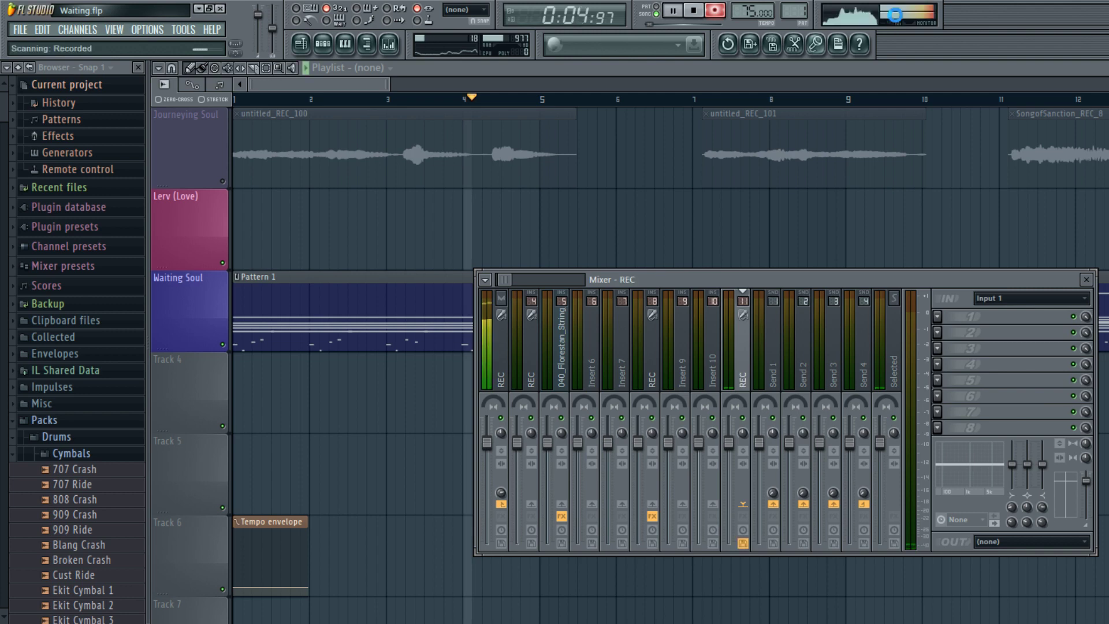
left_click(895, 14)
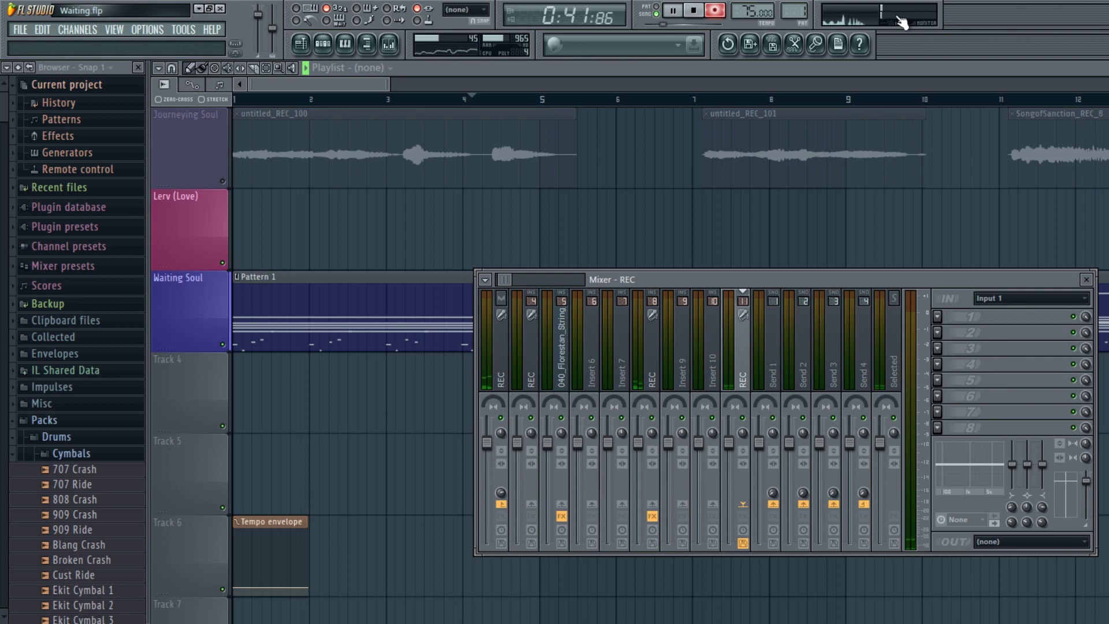
key("space")
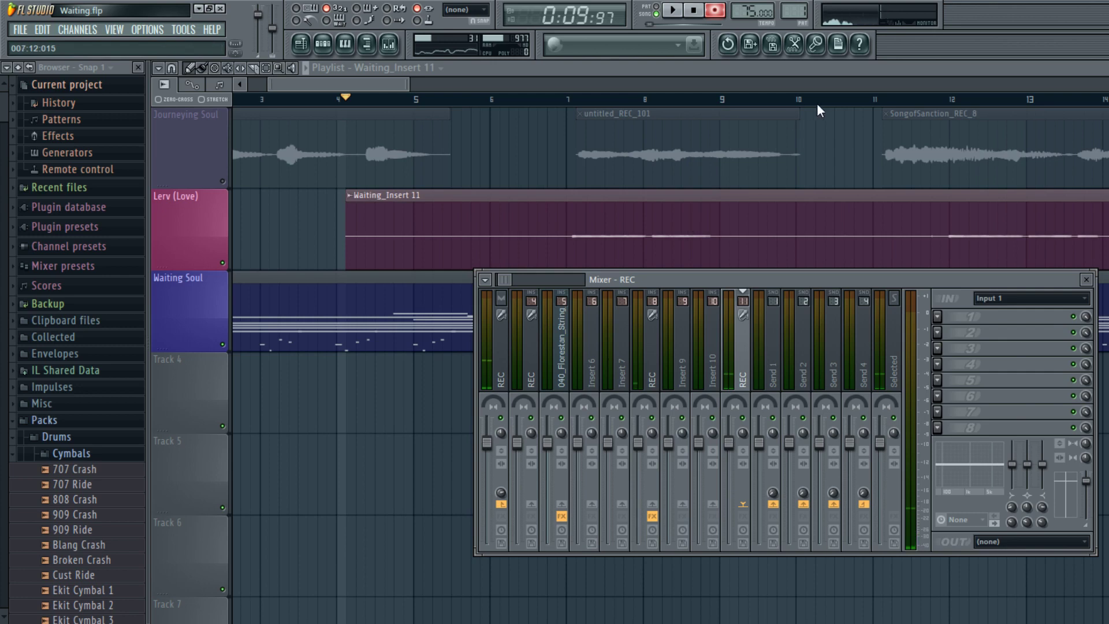
- Record two more layered takes of the same passage through Insert 11, each starting at bar 4
key("space")
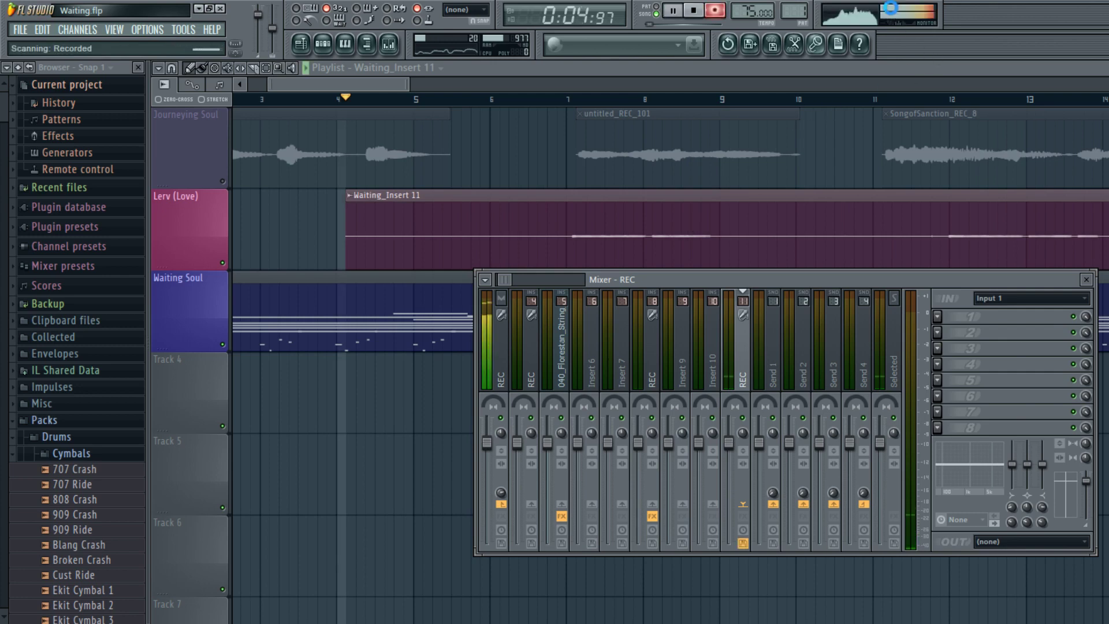
left_click(890, 7)
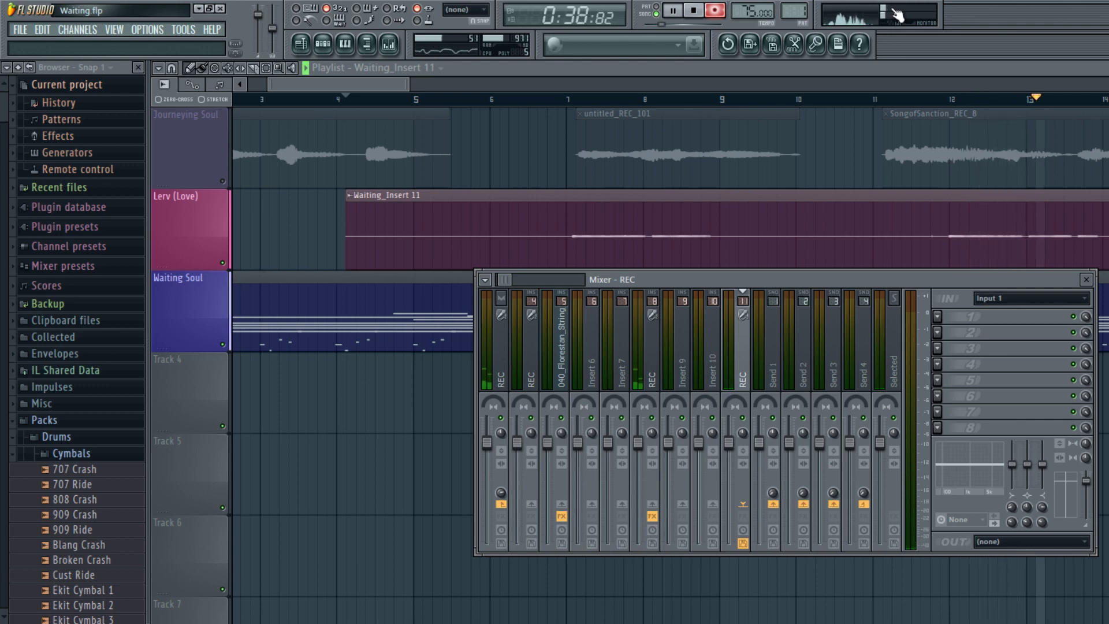
key("space")
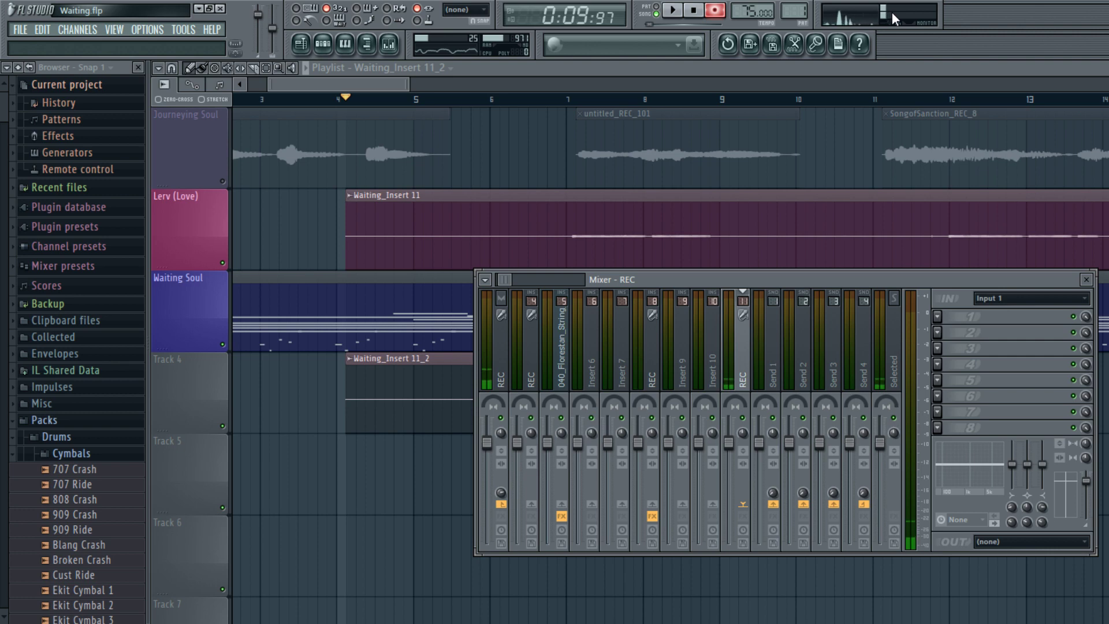
key("space")
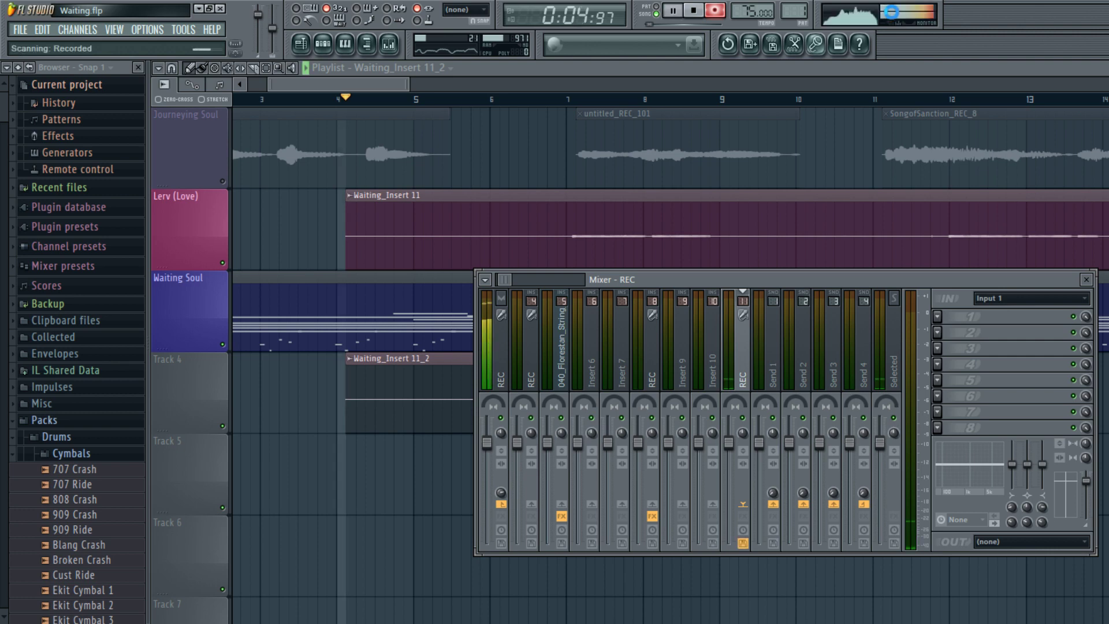
left_click(892, 11)
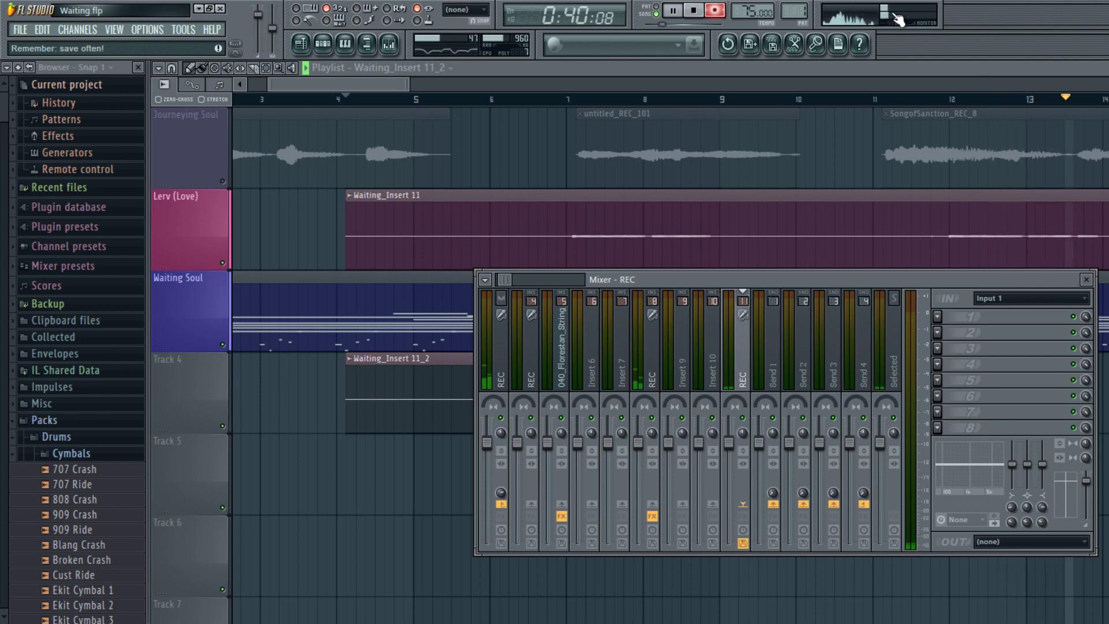
key("space")
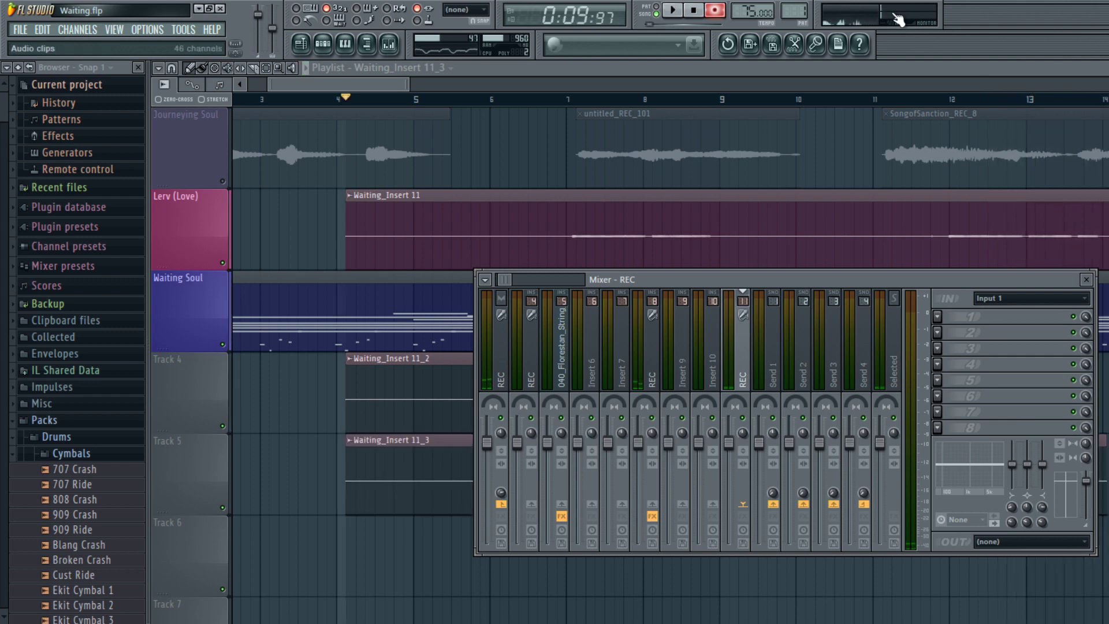
key("space")
left_click(891, 12)
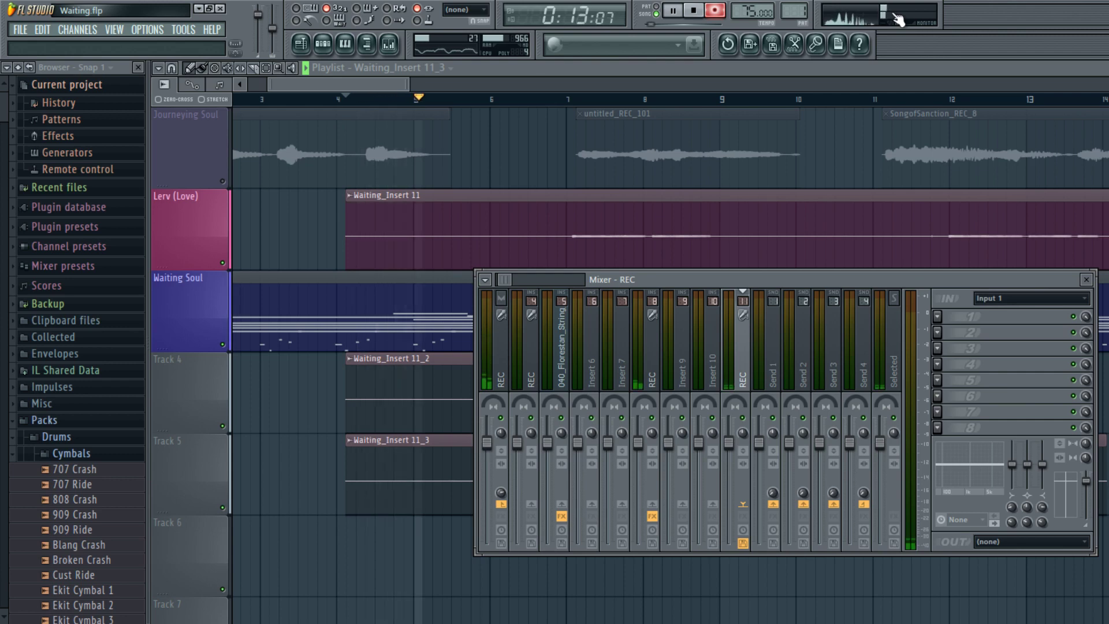
key("space")
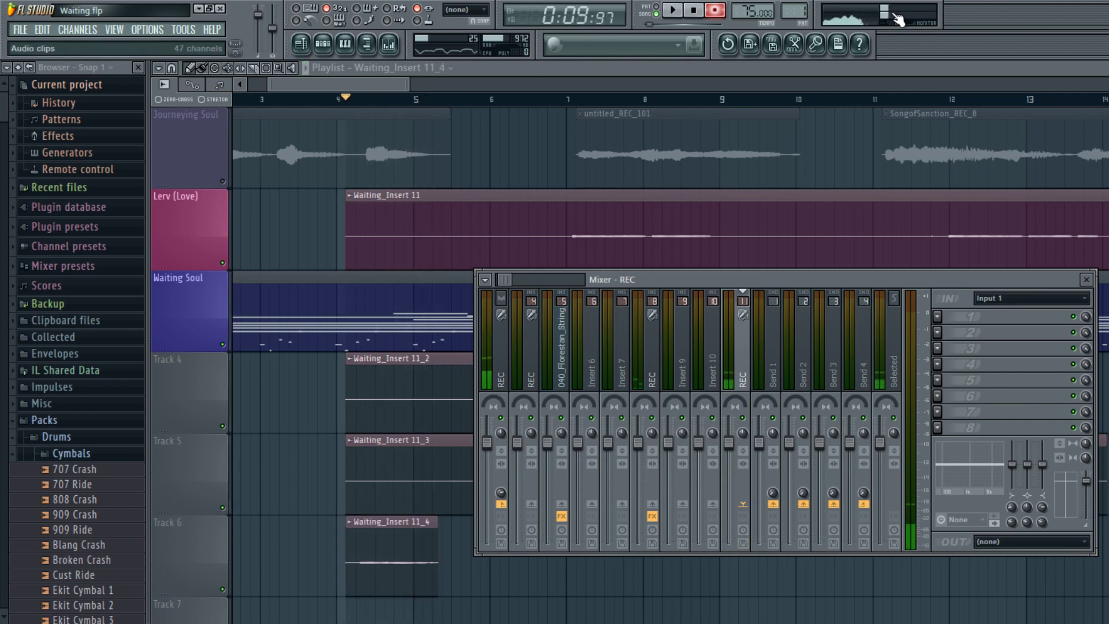
key("ctrl+z")
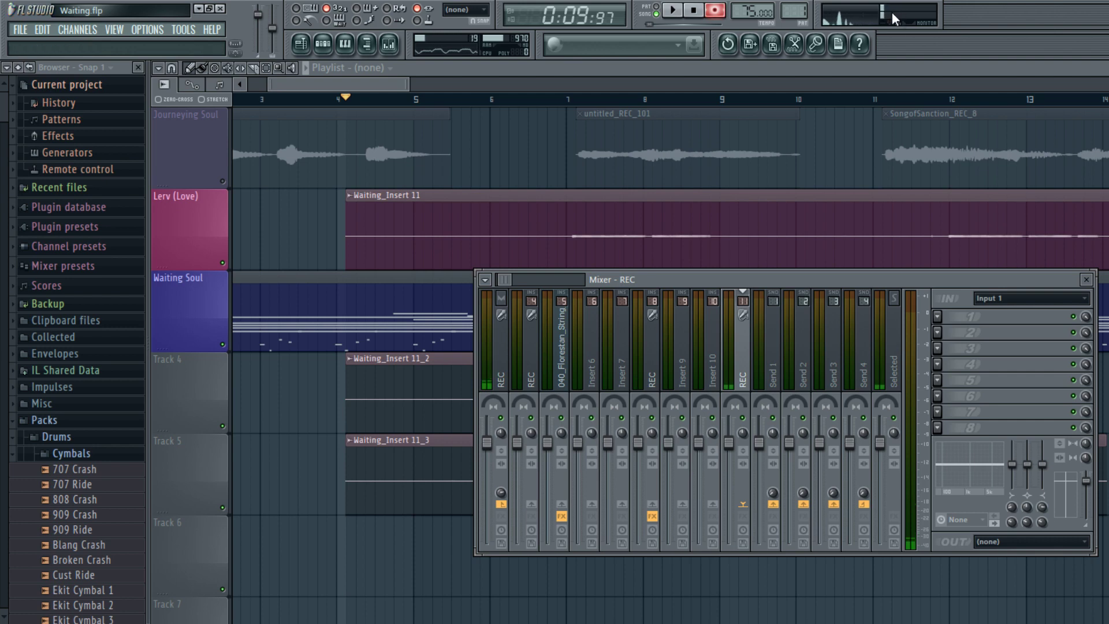
key("space")
left_click(891, 11)
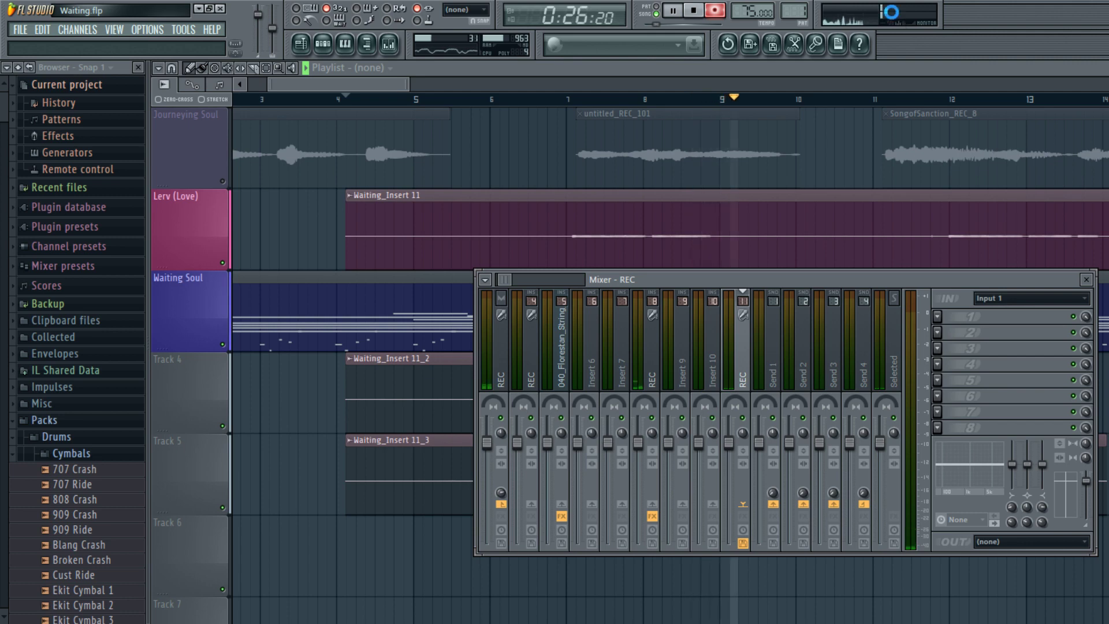
key("space")
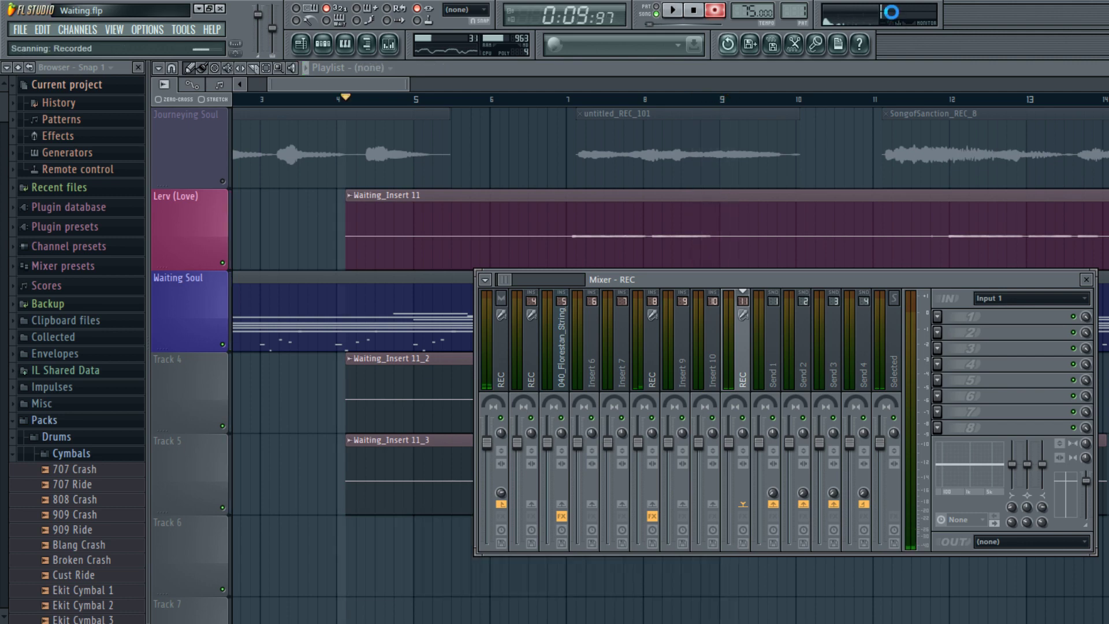
- Record a fourth layered take from bar 4, then turn off recording mode and clear the input of mixer track 11
key("space")
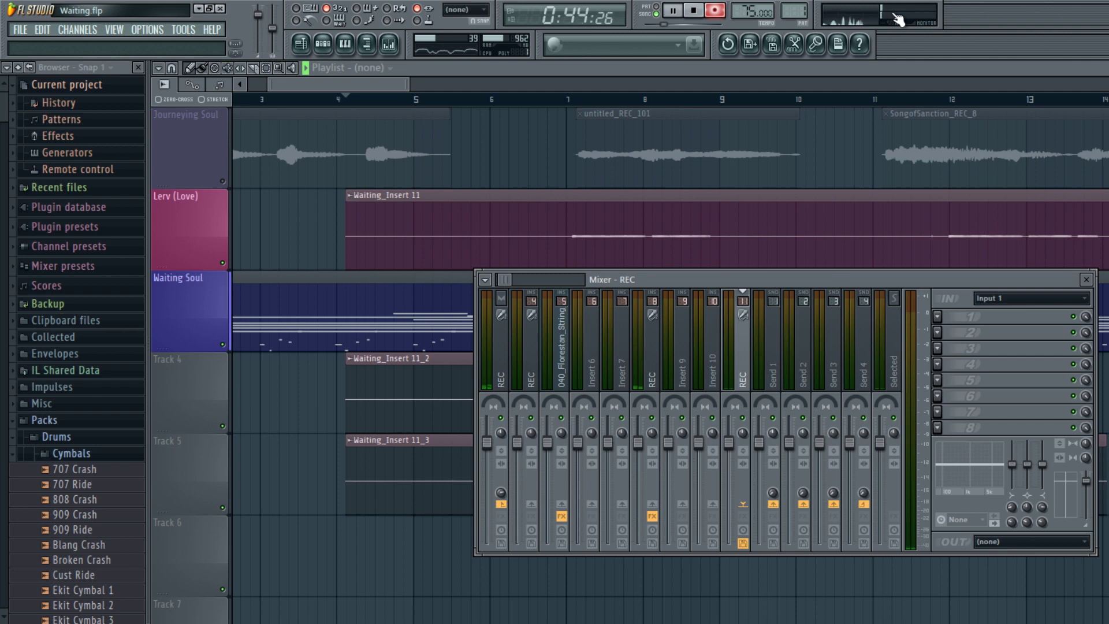
key("space")
key("r")
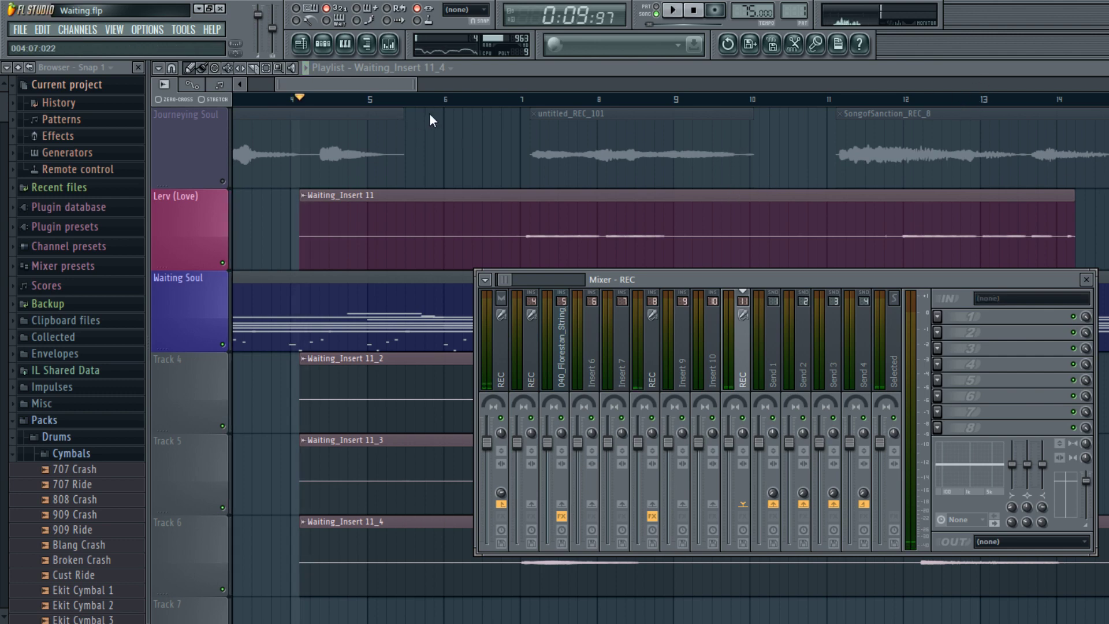
- Start playback and link the selected audio clip channels to mixer track Insert 12
key("F9")
scroll(426, 110, "left", 3)
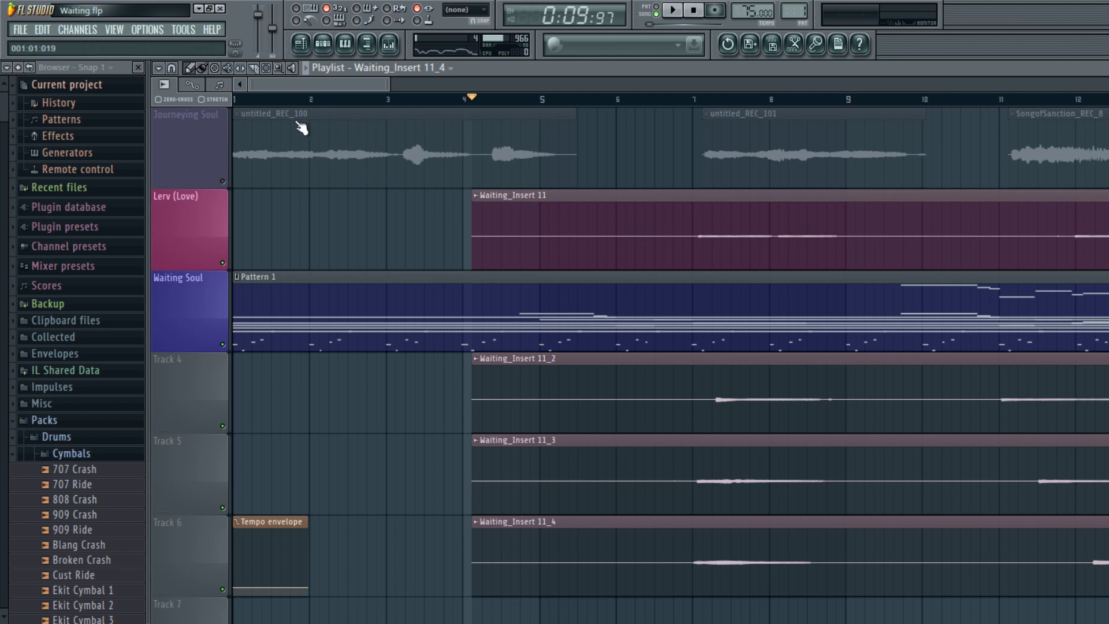
key("space")
left_click(323, 44)
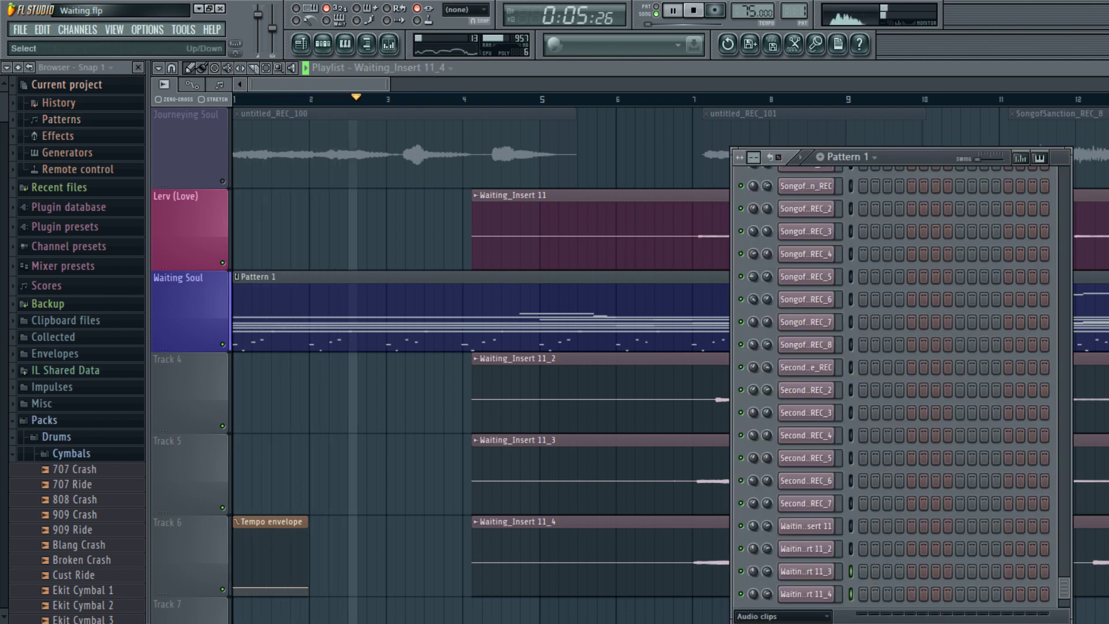
left_click(388, 43)
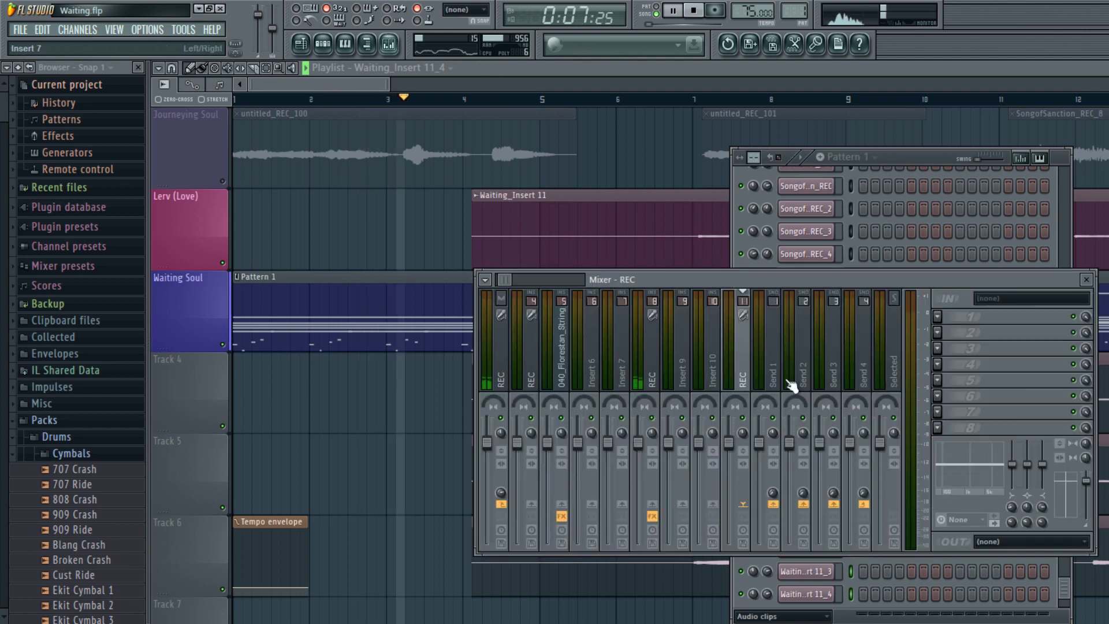
key("Right")
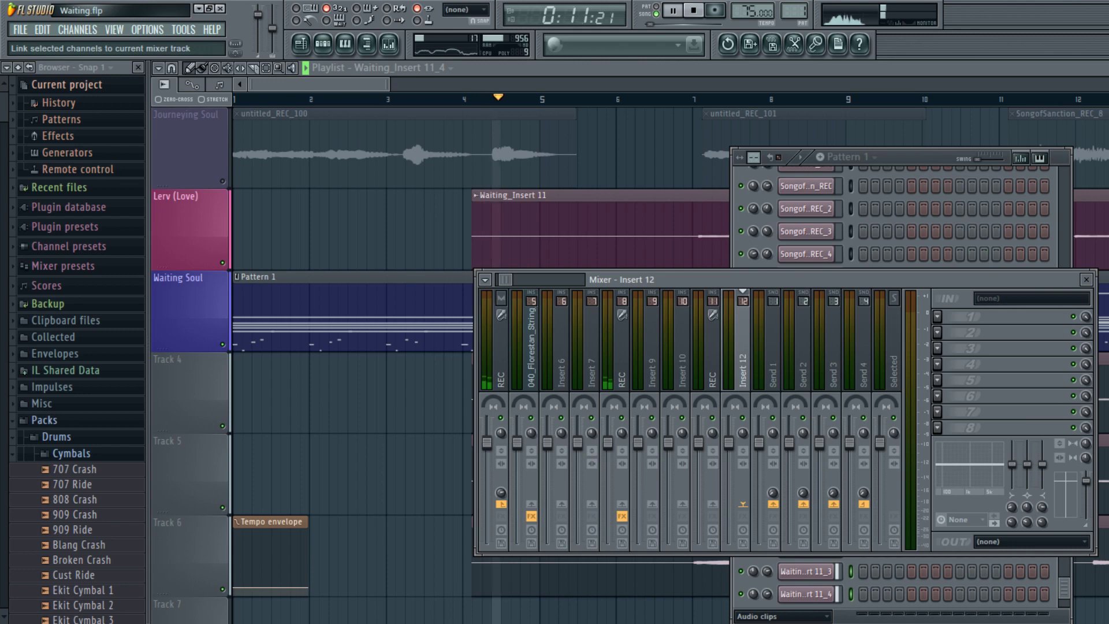
key("space")
key("ctrl+l")
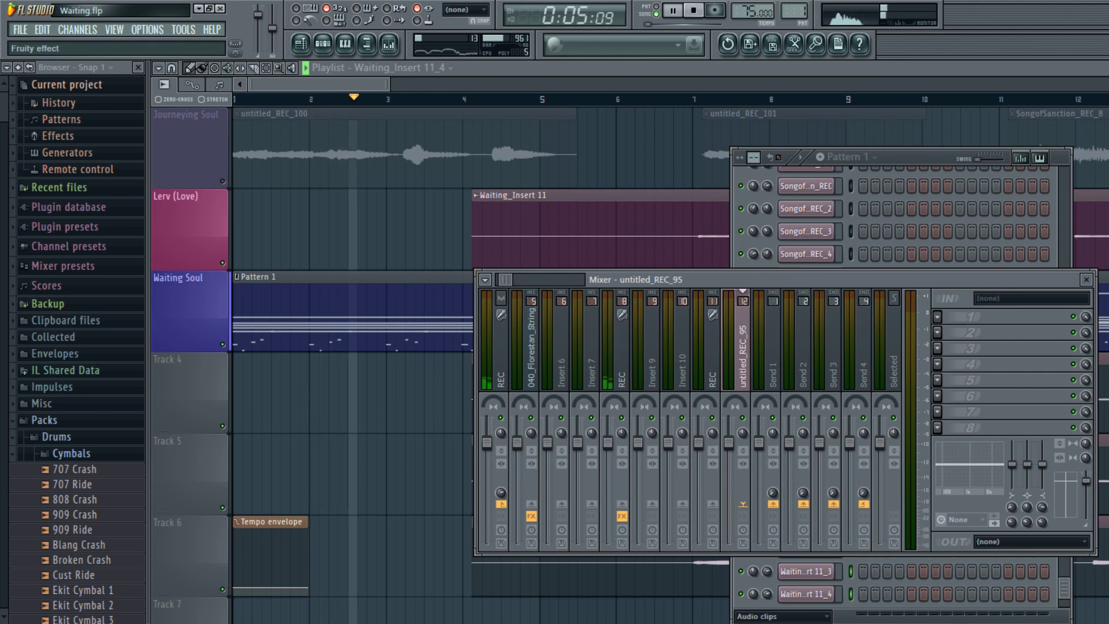
- Add Fruity Parametric EQ 2 to the first effect slot of mixer track 12 and pull down its two low-frequency bands
left_click(1005, 316)
left_click_drag(269, 287, 234, 350)
left_click_drag(237, 287, 203, 351)
key("F12")
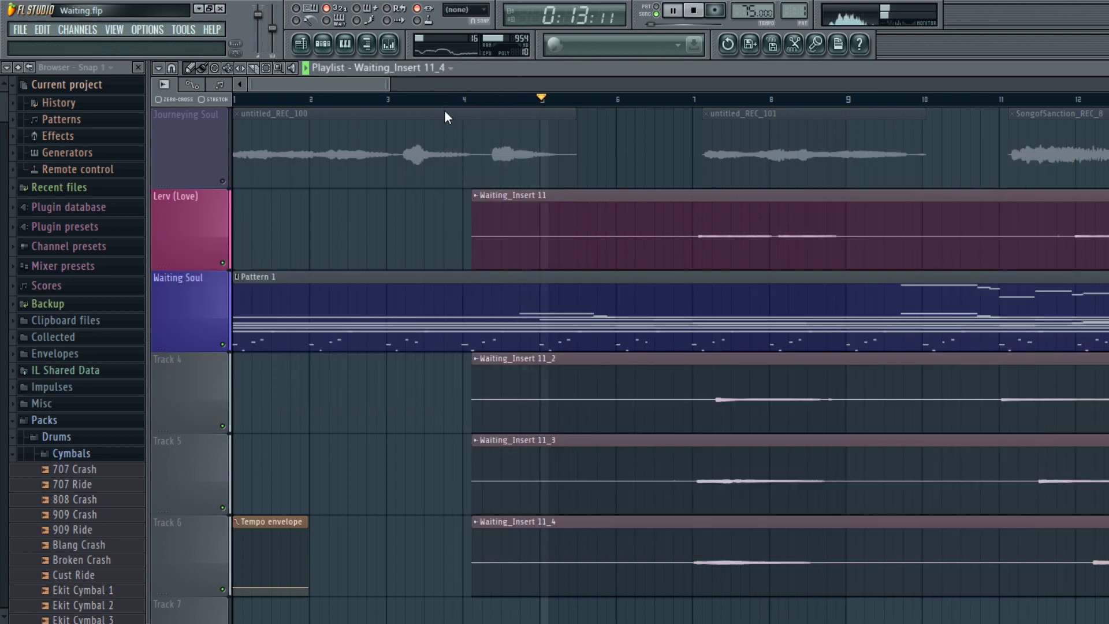
- Trim the start of the Waiting_Insert 11_4 clip on Track 6 to about bar 11.3
key("F7")
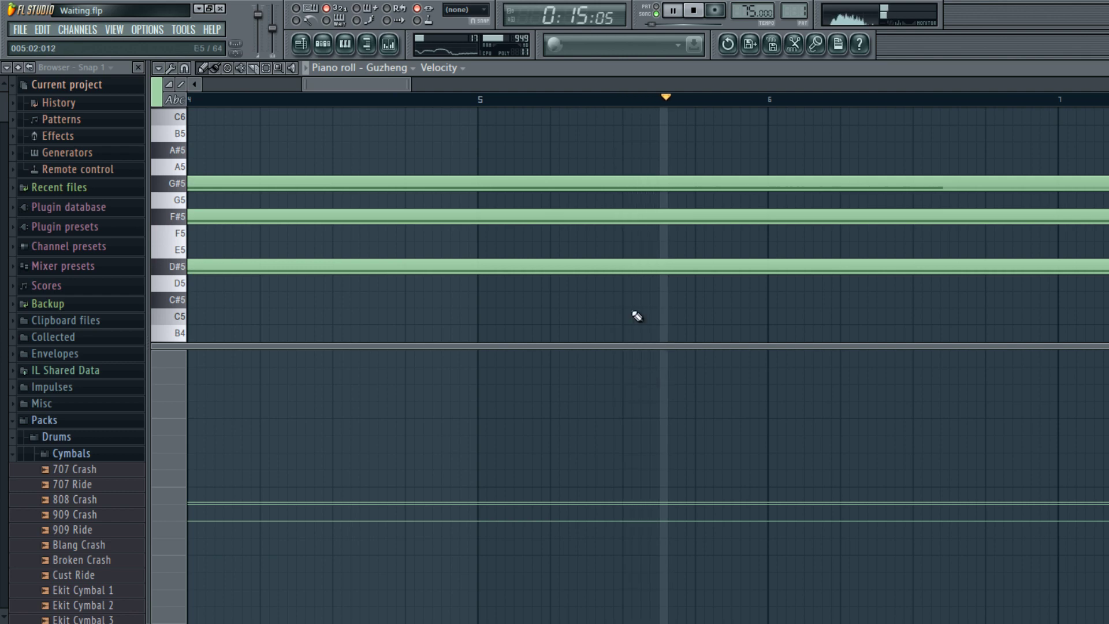
scroll(507, 99, "down", 5)
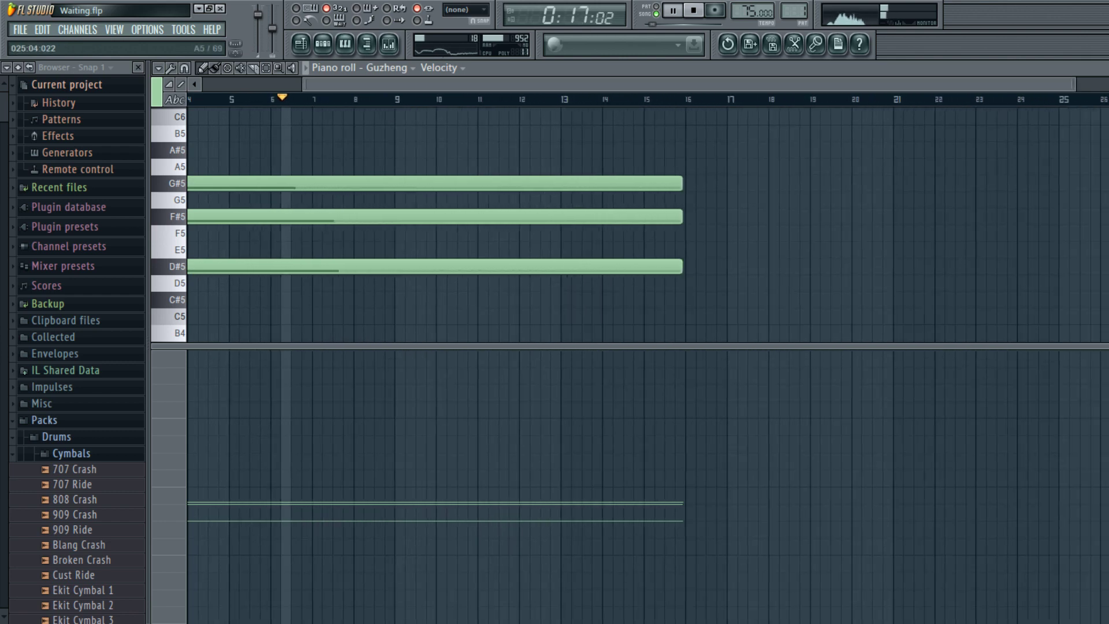
key("F5")
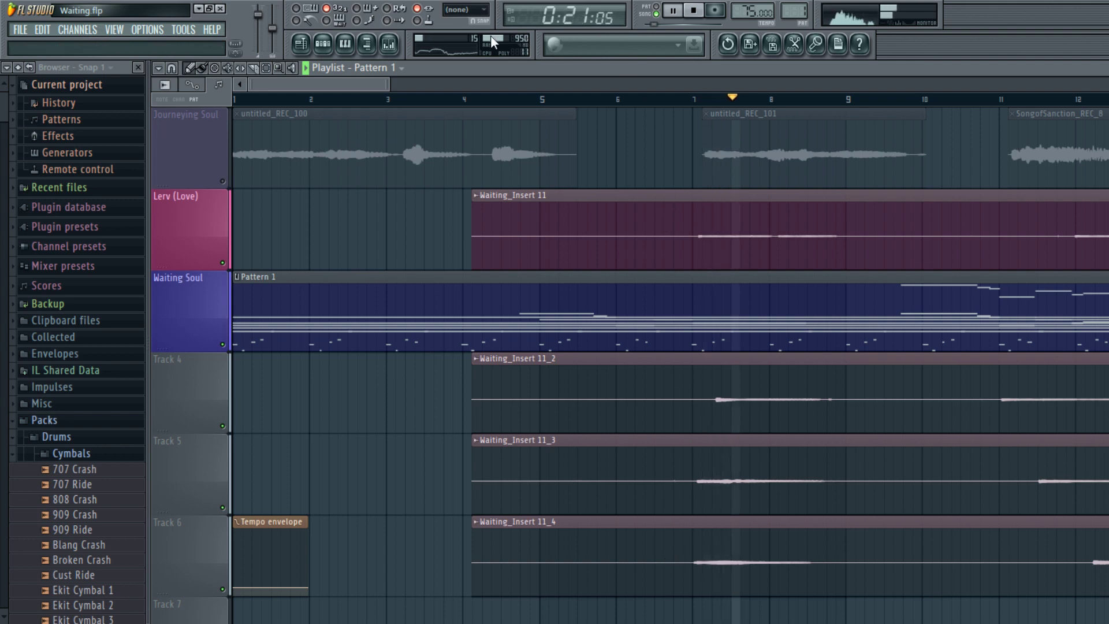
key("F9")
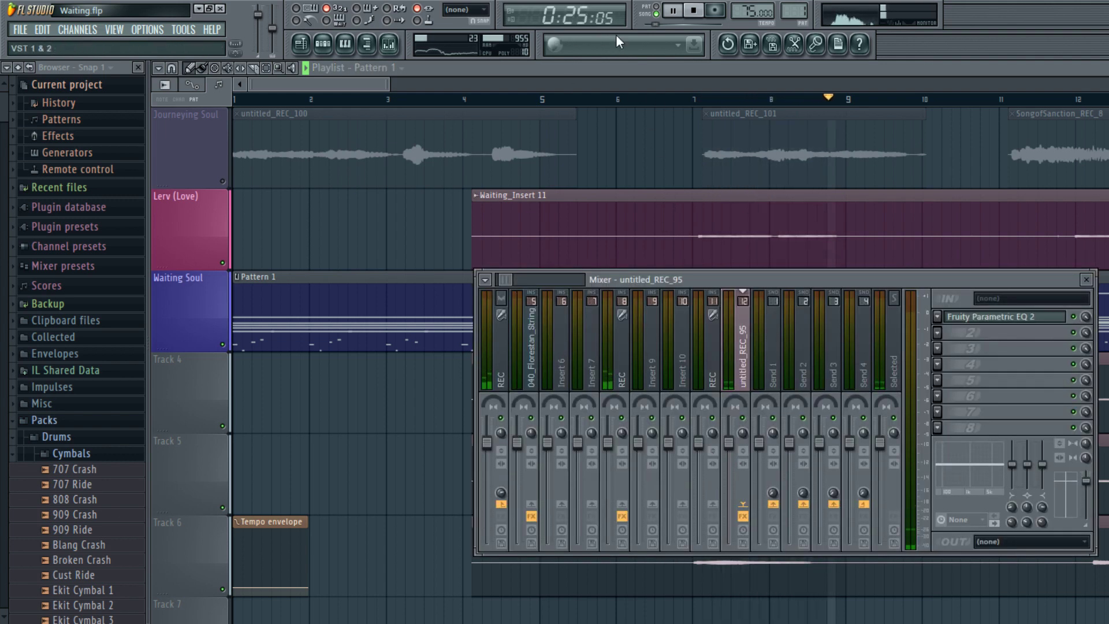
key("F9")
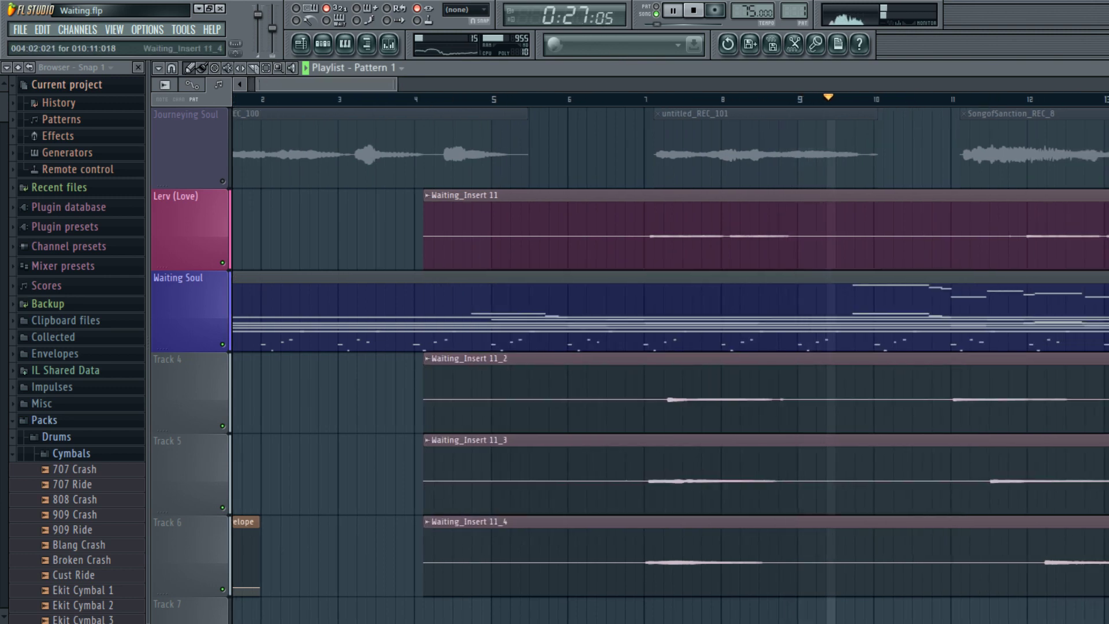
left_click_drag(462, 522, 1015, 522)
- Add Fruity Convolver to the second effect slot of mixer track 12, stop playback and return to the playlist
key("F9")
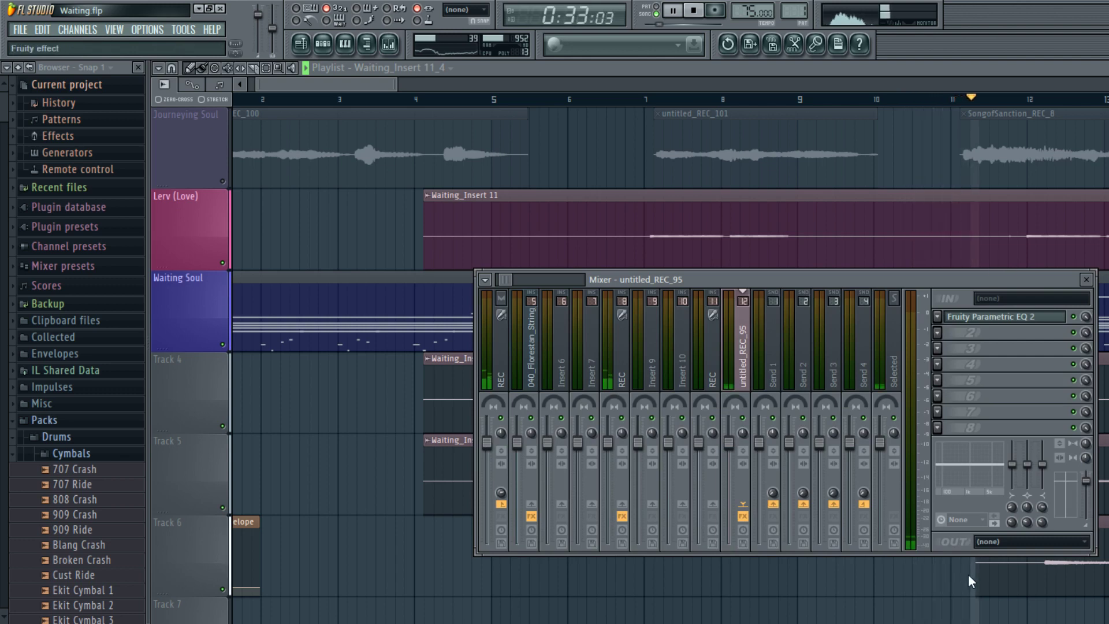
left_click(1005, 332)
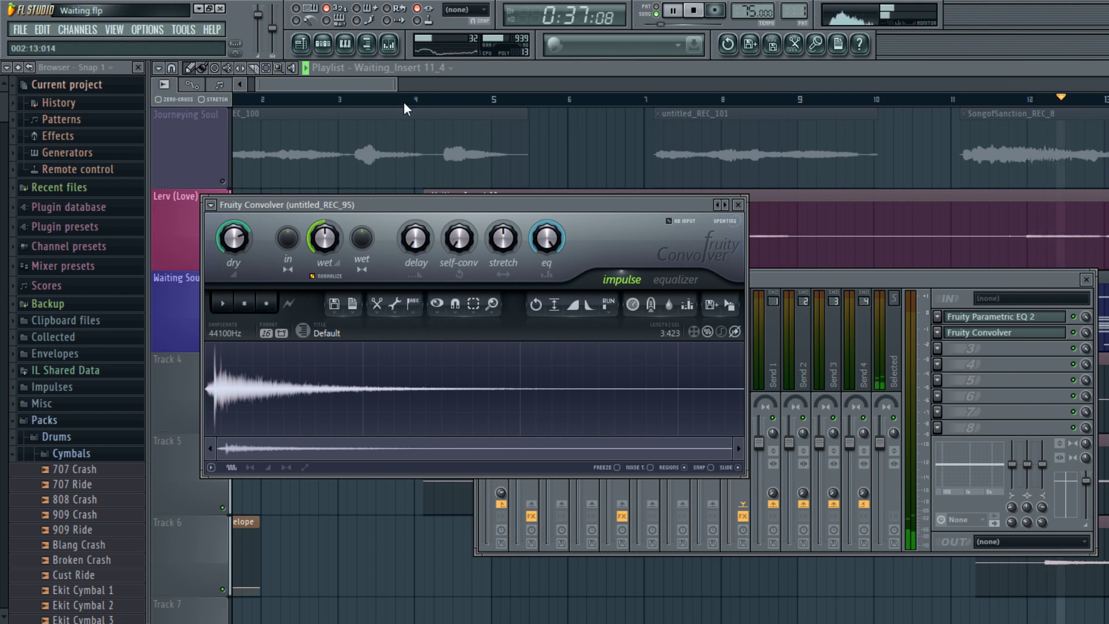
left_click(323, 44)
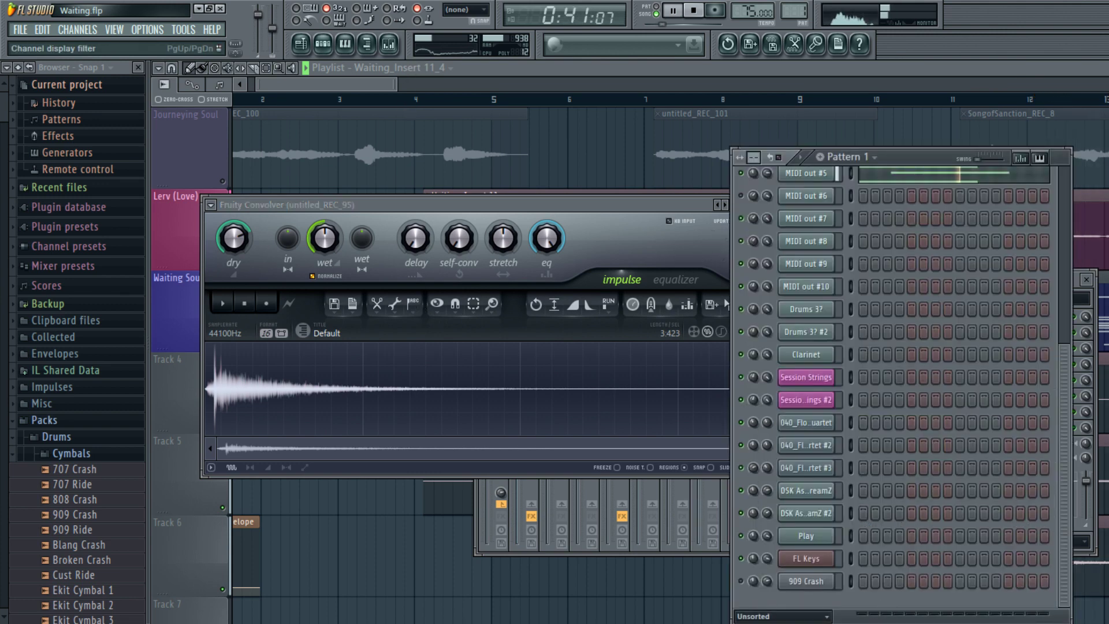
key("Page_Down")
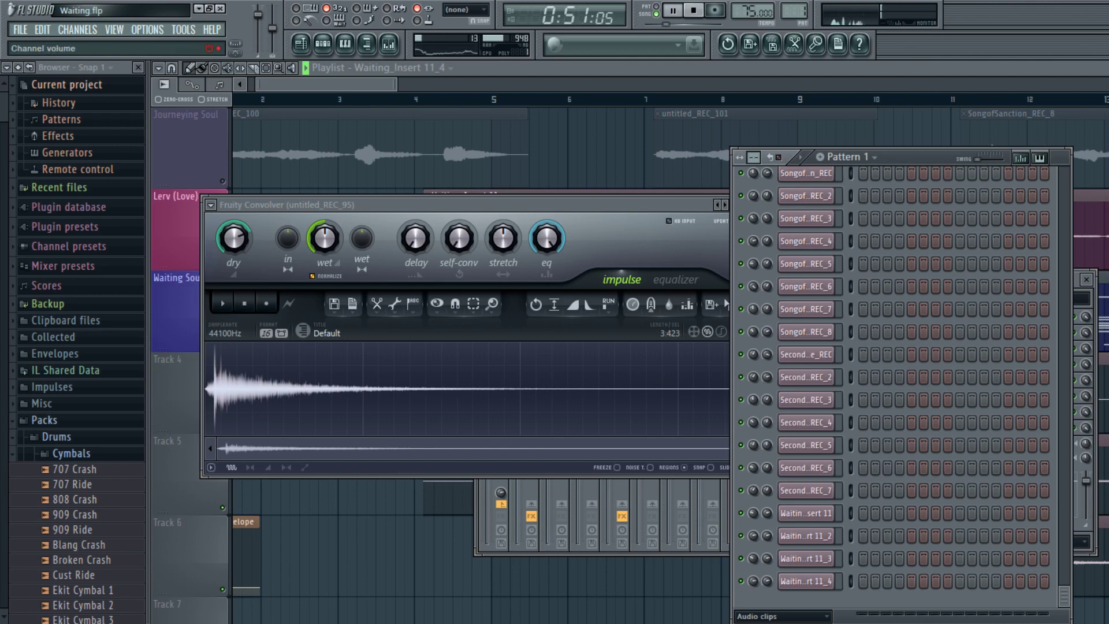
key("space")
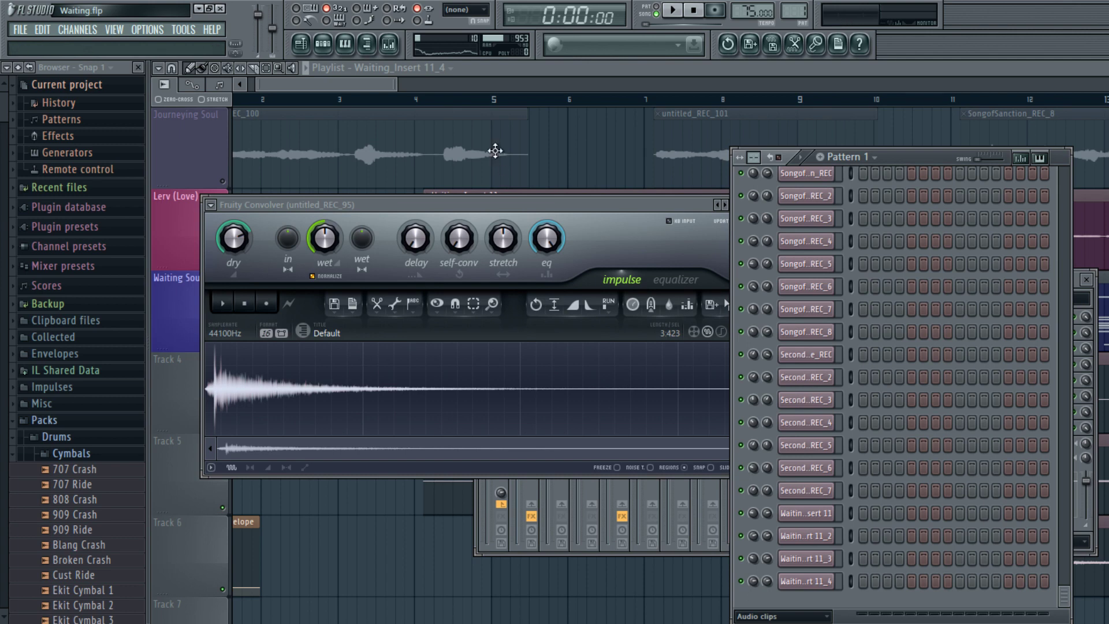
left_click(461, 111)
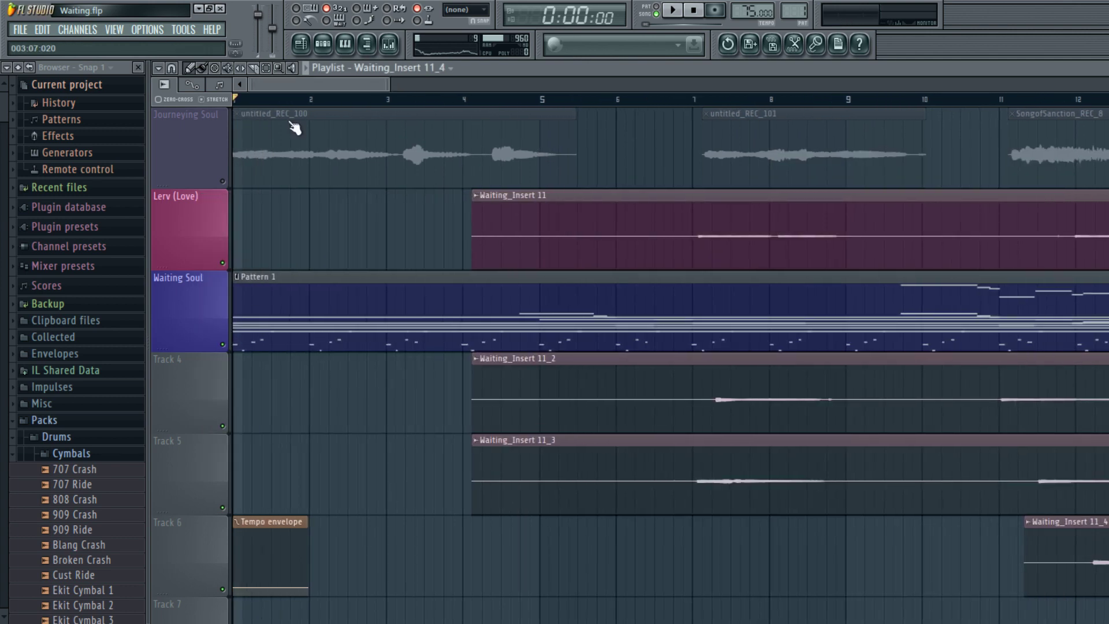
- Play the song briefly from the start and save the project
key("space")
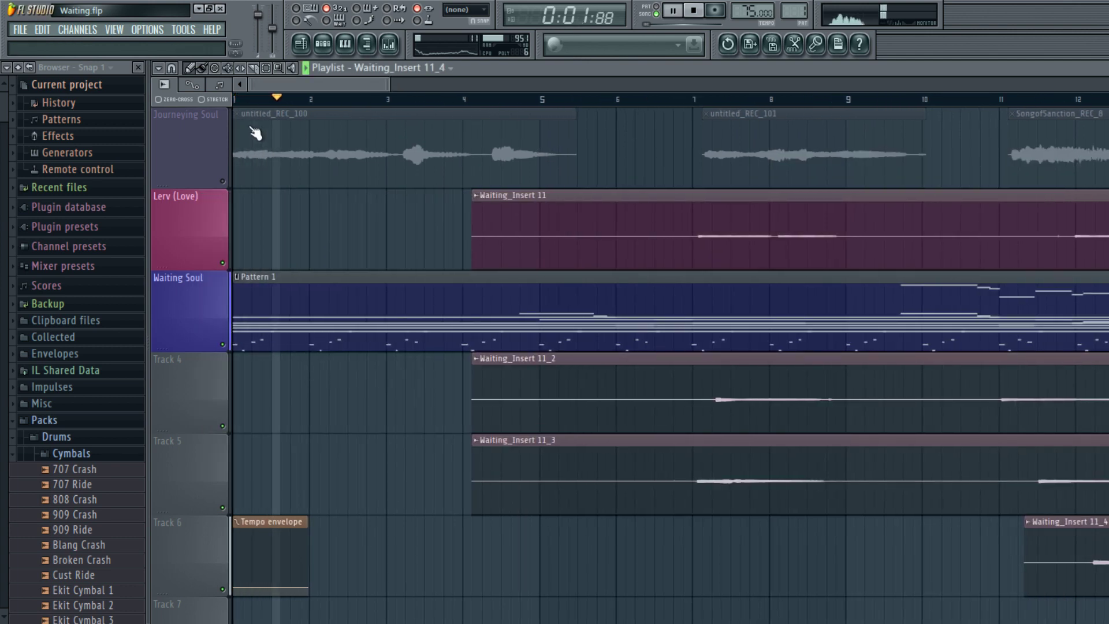
key("ctrl+s")
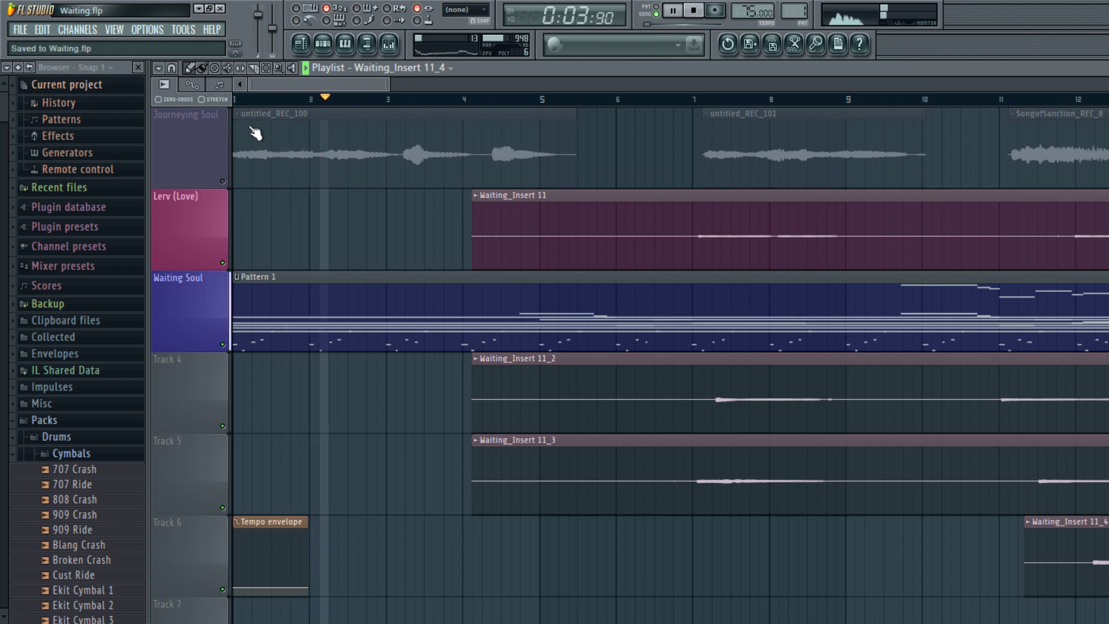
key("space")
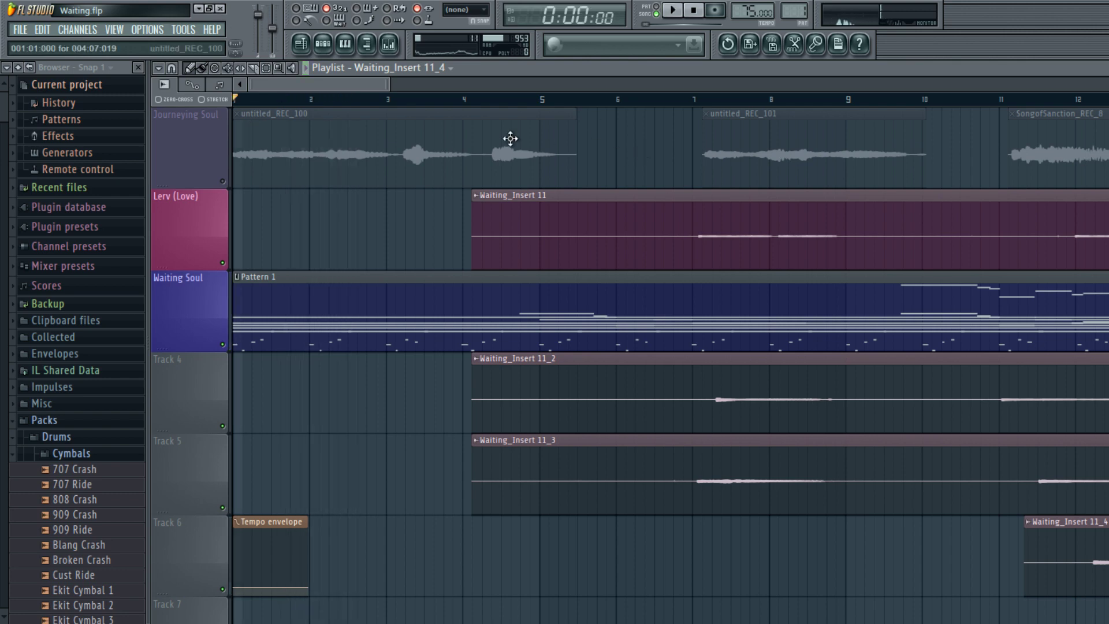
- Browse the Play channel's EWQL Symphonic Orchestra Gold library for percussion under Gold Instruments, Gold Perc during playback
left_click(323, 44)
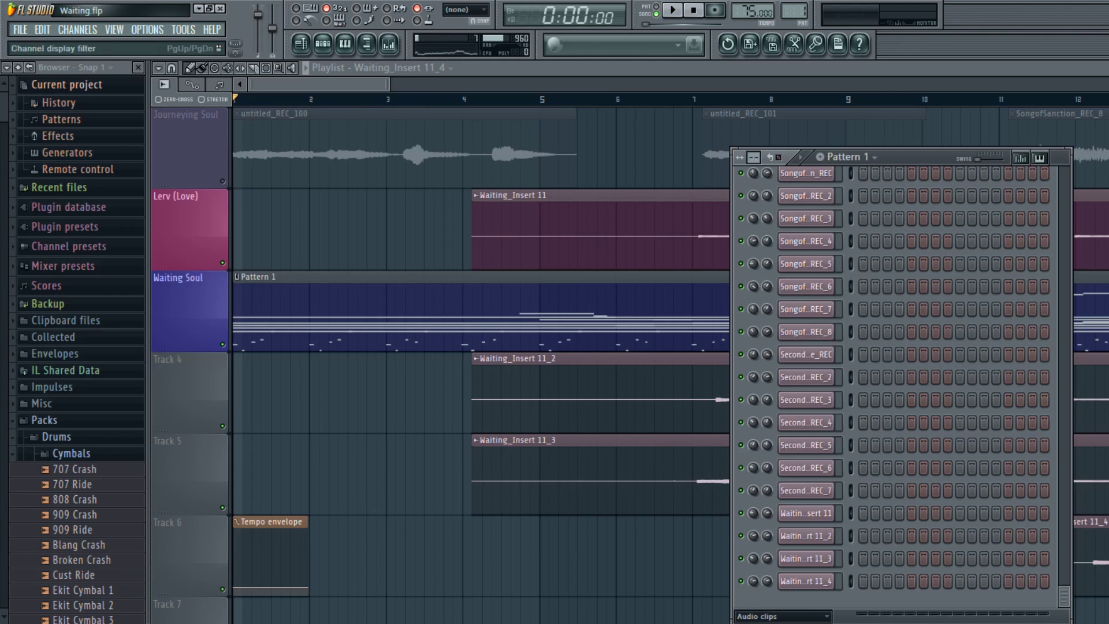
scroll(1014, 289, "up", 3)
key("space")
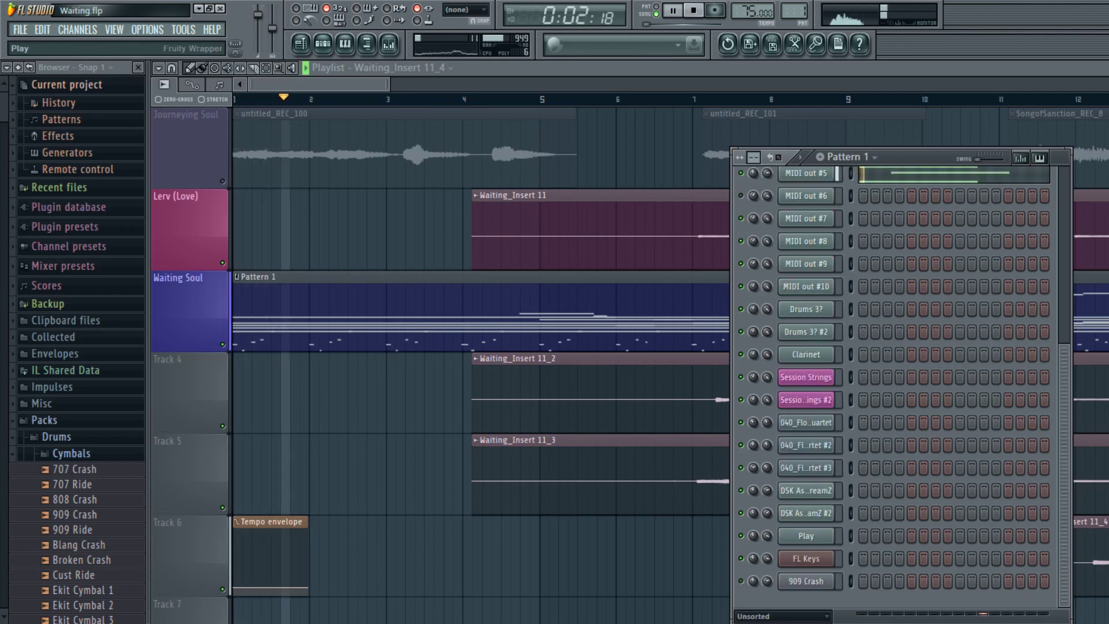
left_click(806, 535)
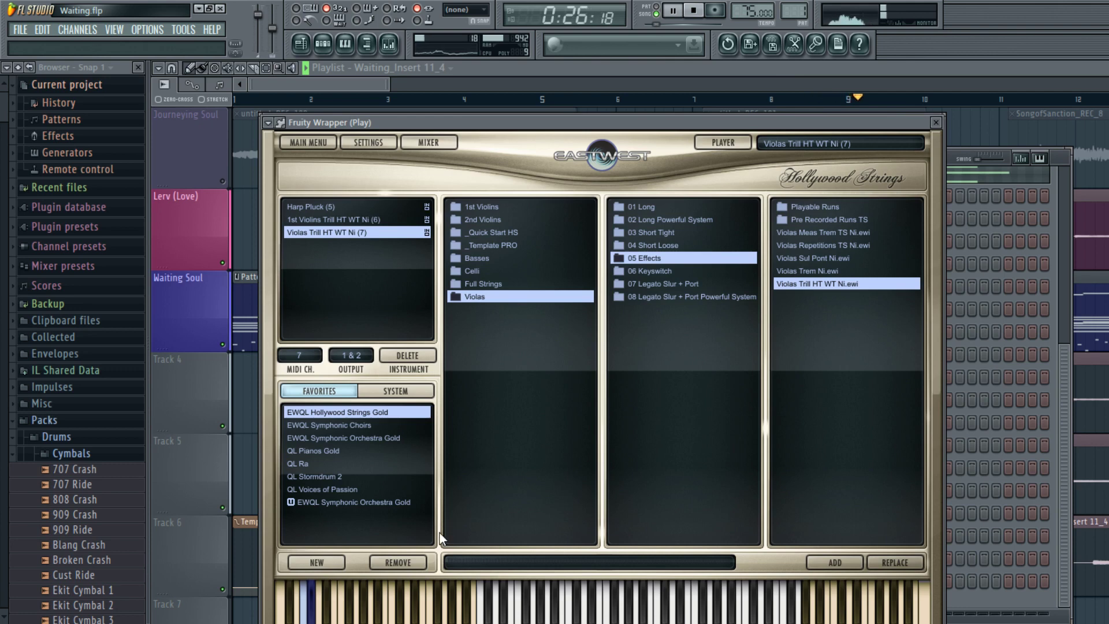
key("Down")
key("Down")
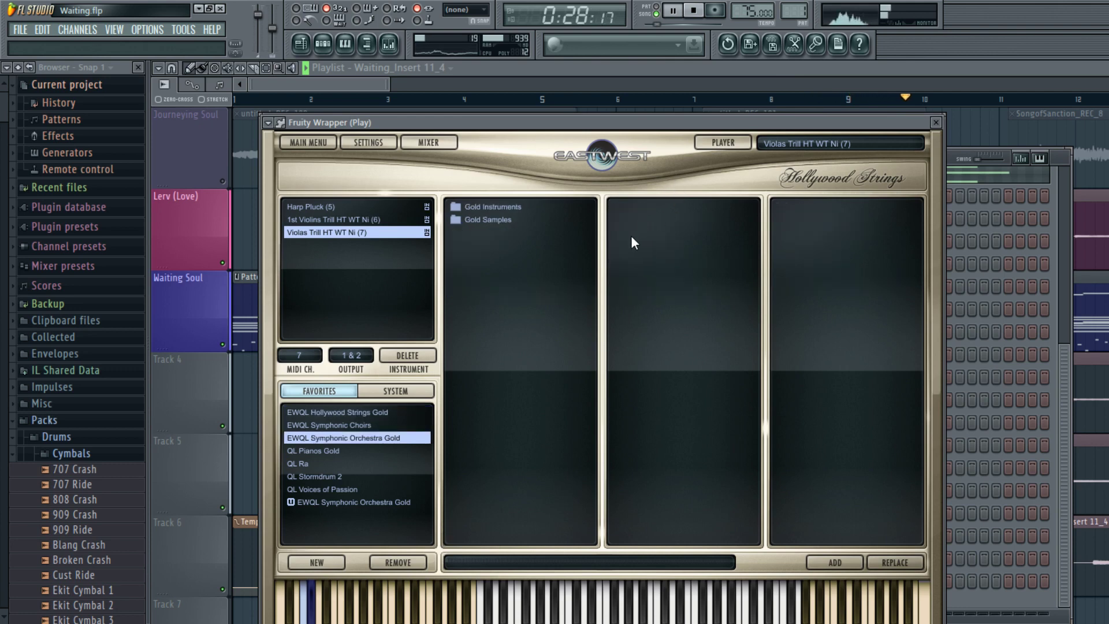
key("Right")
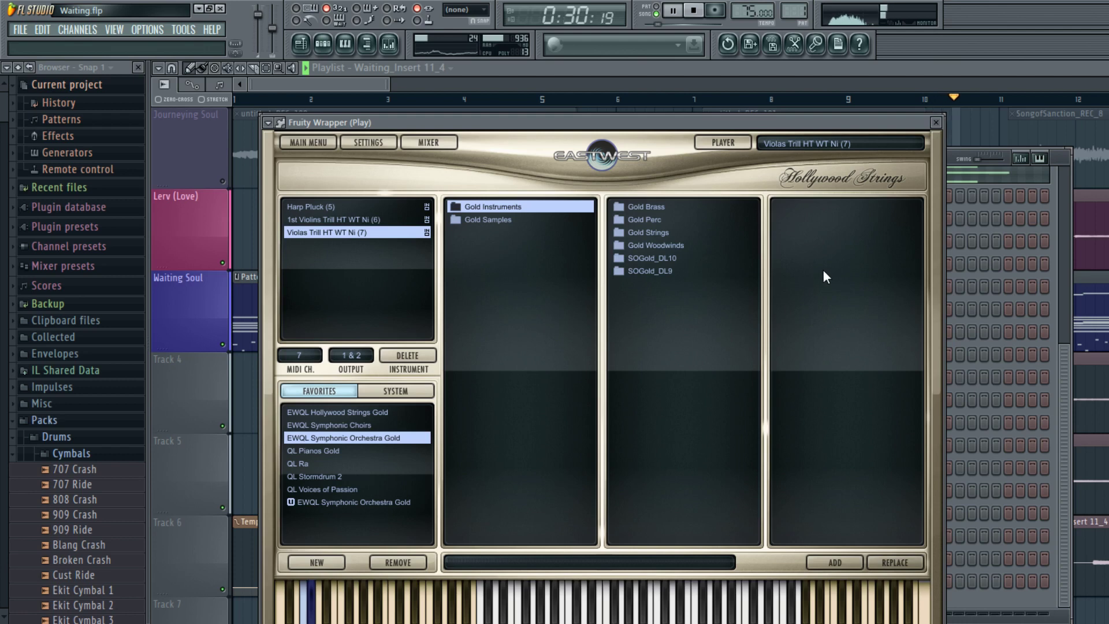
key("Right")
key("Down")
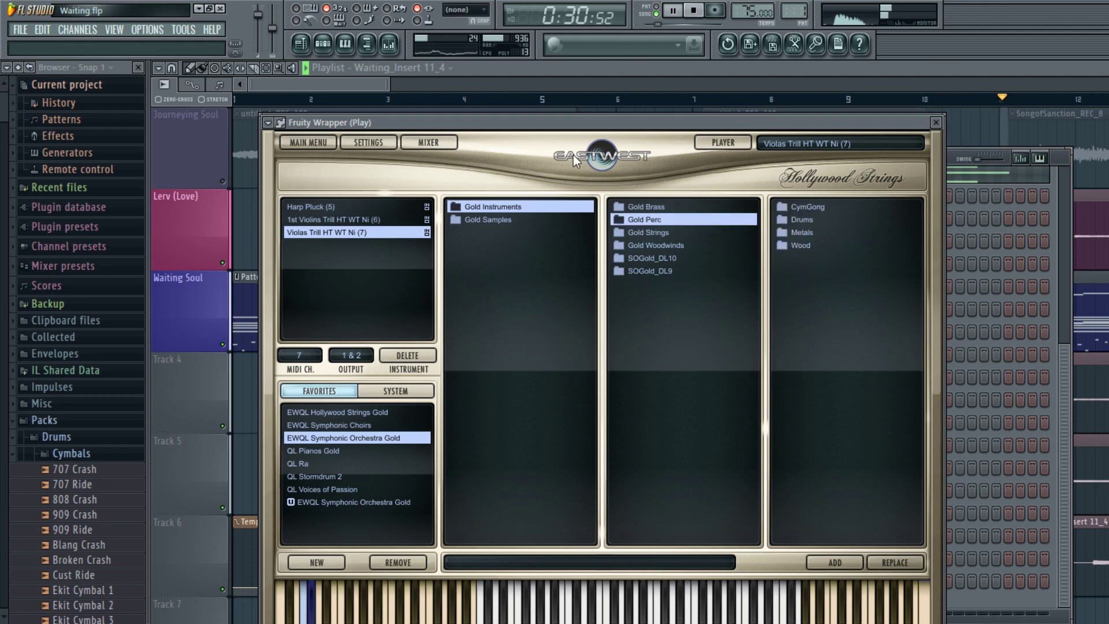
left_click(484, 108)
- Try to shift the recorded clips on Tracks 4 to 6 and the Lerv (Love) track slightly later in the song
scroll(483, 109, "down", 2)
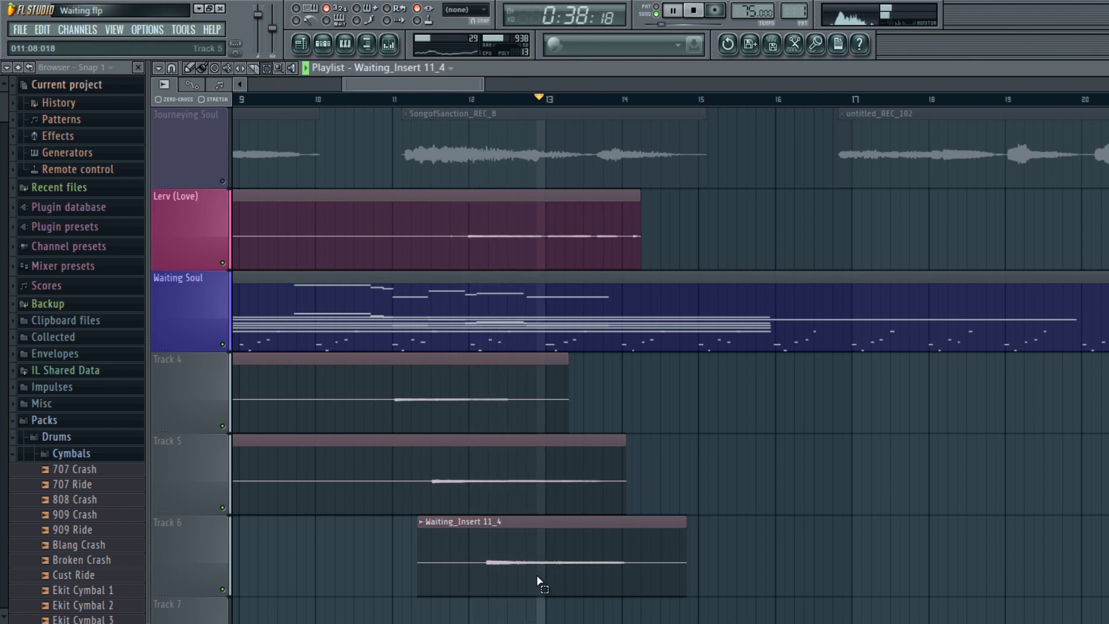
left_click_drag(431, 353, 563, 595)
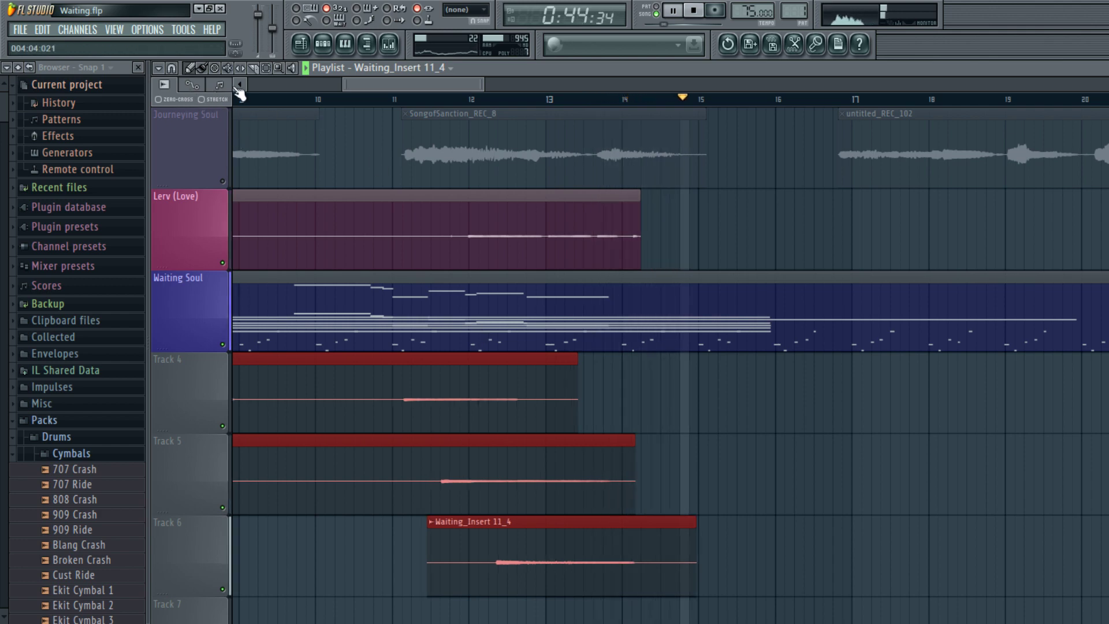
key("shift+Right")
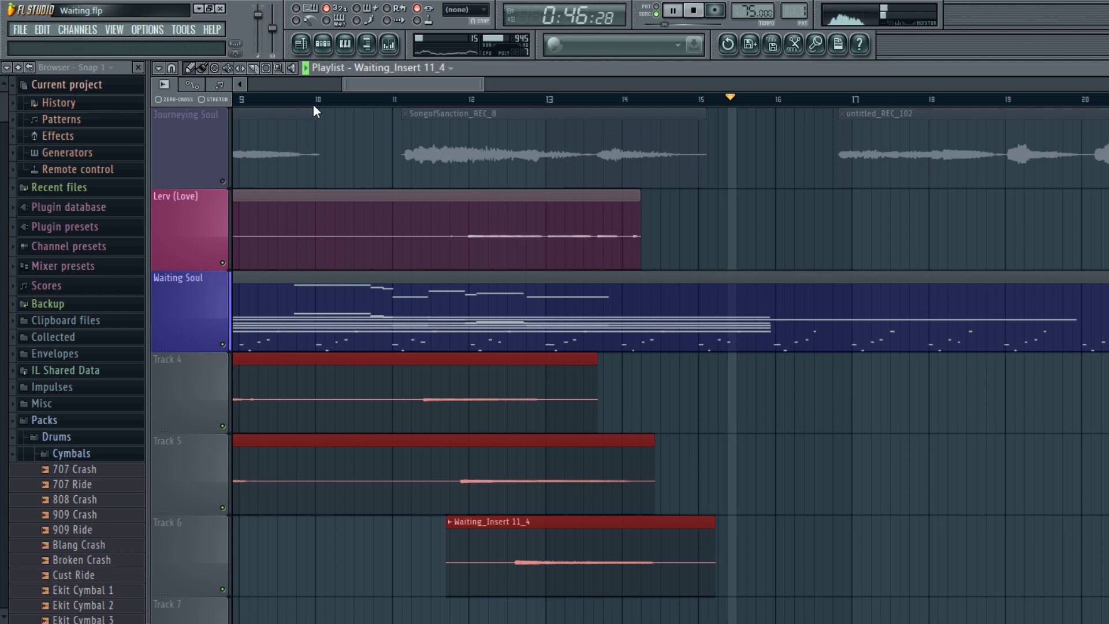
left_click(423, 267, "ctrl")
key("space")
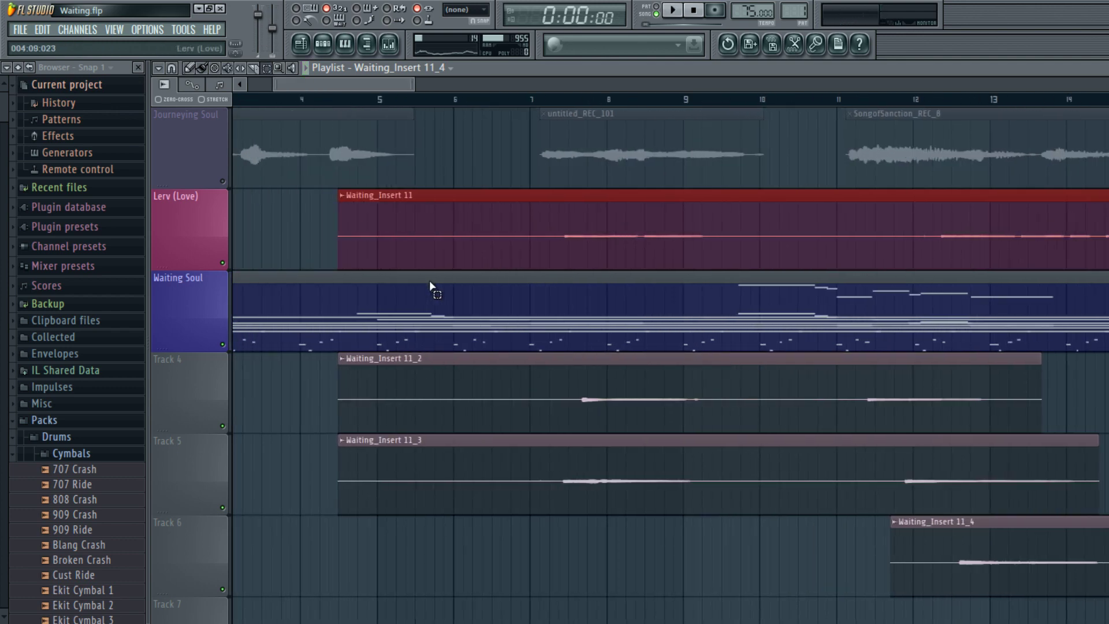
- Undo the time shifts and selections of the recorded clips on all four tracks
key("ctrl+alt+z")
key("ctrl+alt+z")
key("ctrl+alt+z")
key("ctrl+alt+z")
key("ctrl+alt+z")
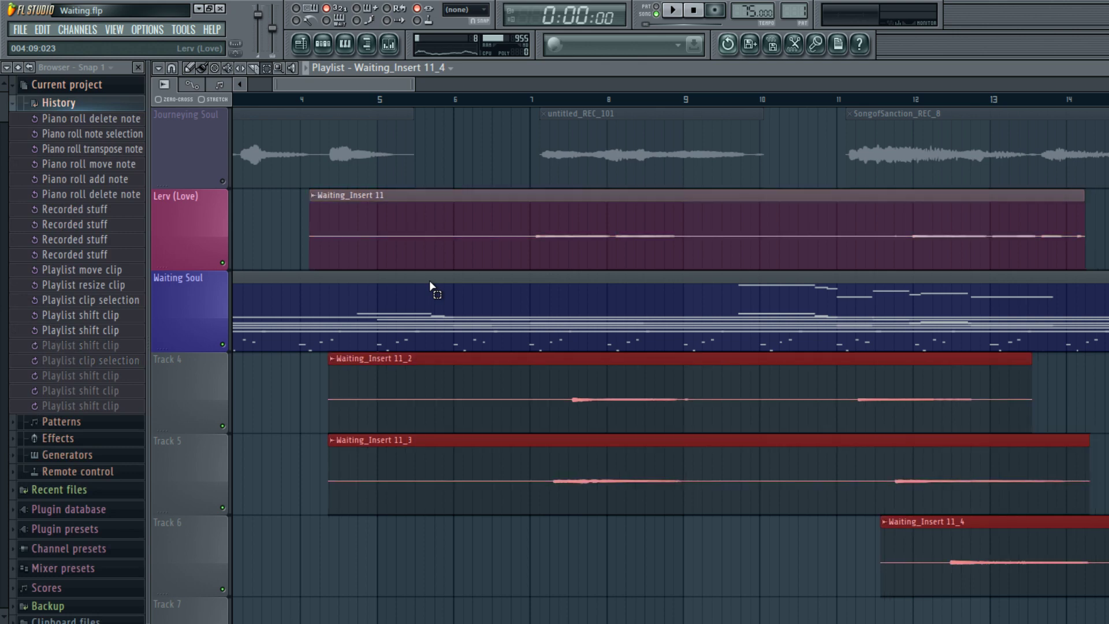
key("ctrl+alt+z")
key("ctrl+alt+z")
key("ctrl+alt+z")
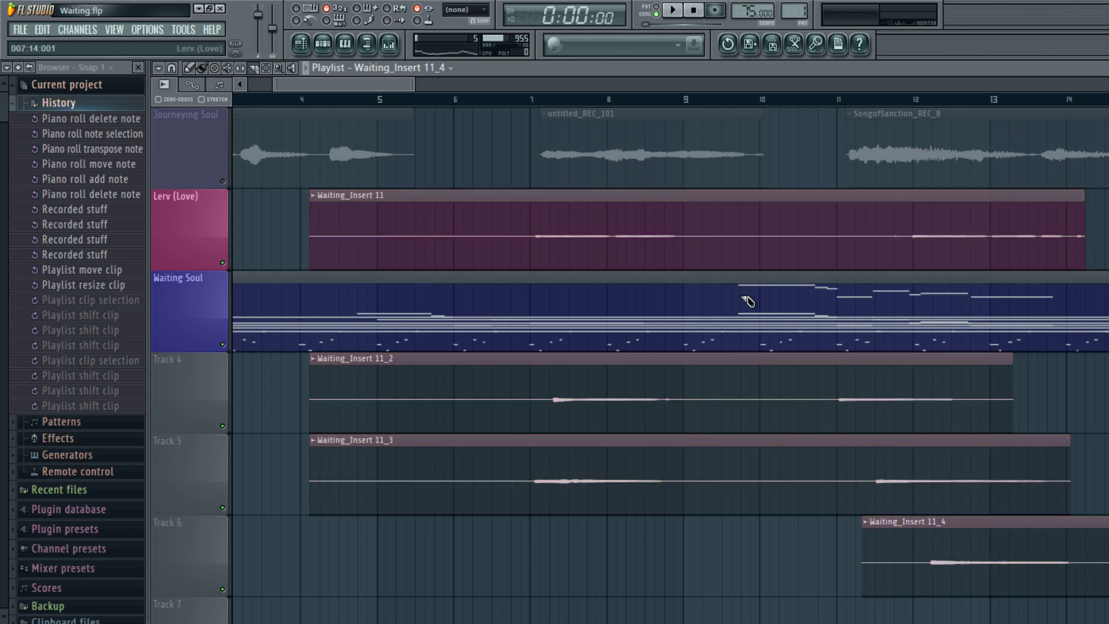
- Slice the clips on the four tracks about two-thirds through bar 10 and move both Waiting_Insert 11 clips down to Track 7
mouse_move(805, 188)
left_mouse_down()
mouse_move(735, 606)
mouse_move(824, 531)
mouse_move(809, 532)
mouse_move(827, 523)
mouse_move(815, 524)
left_mouse_up()
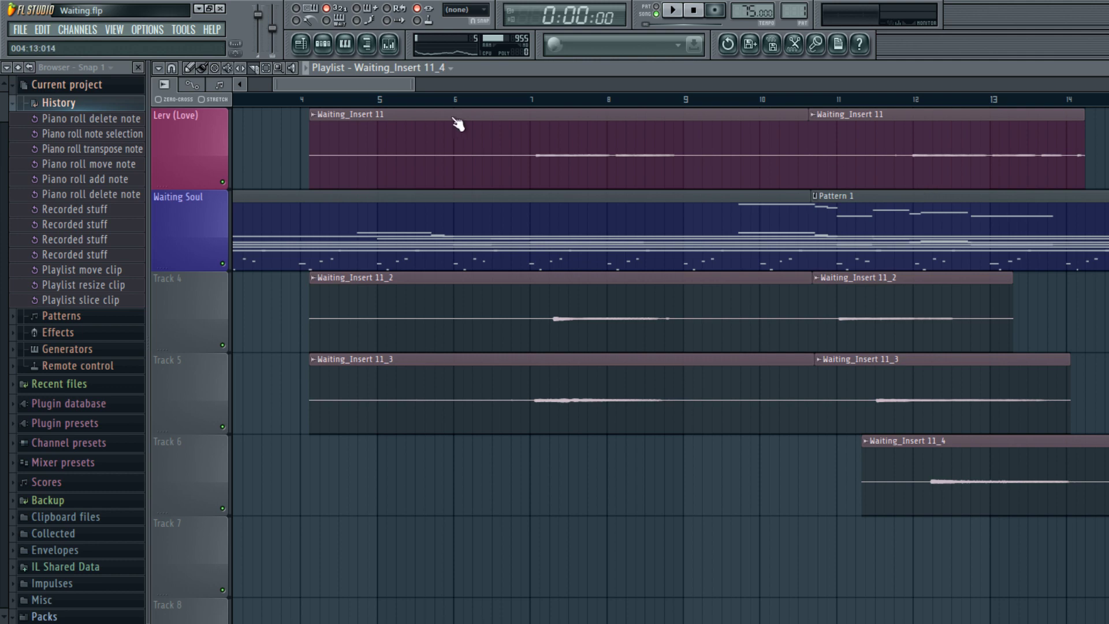
key("e")
left_click(551, 265)
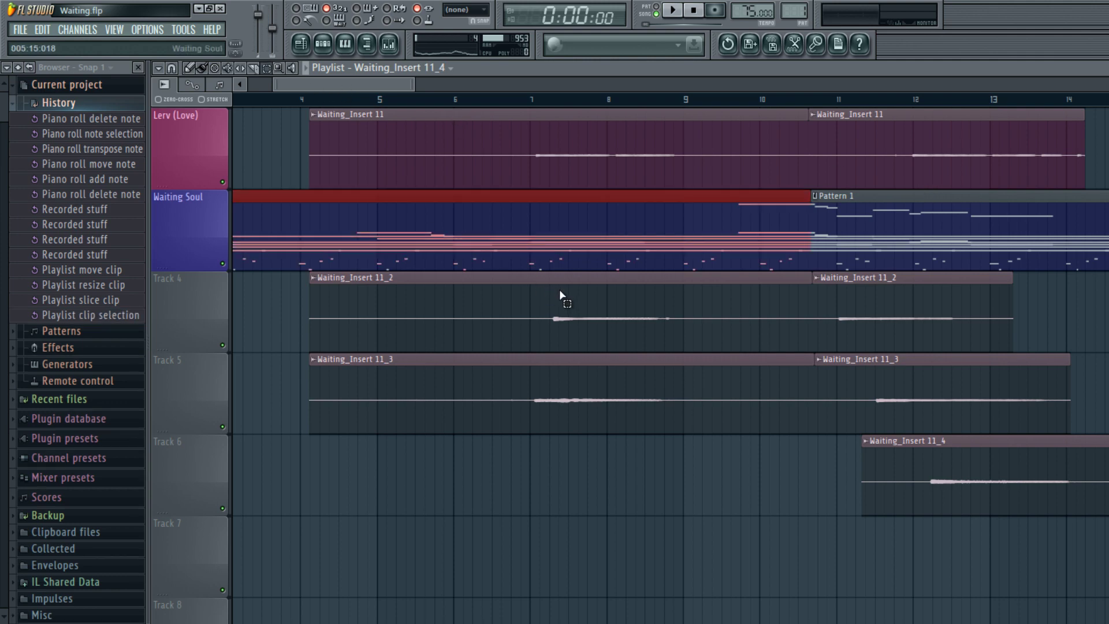
scroll(559, 289, "up", 2)
key("Up")
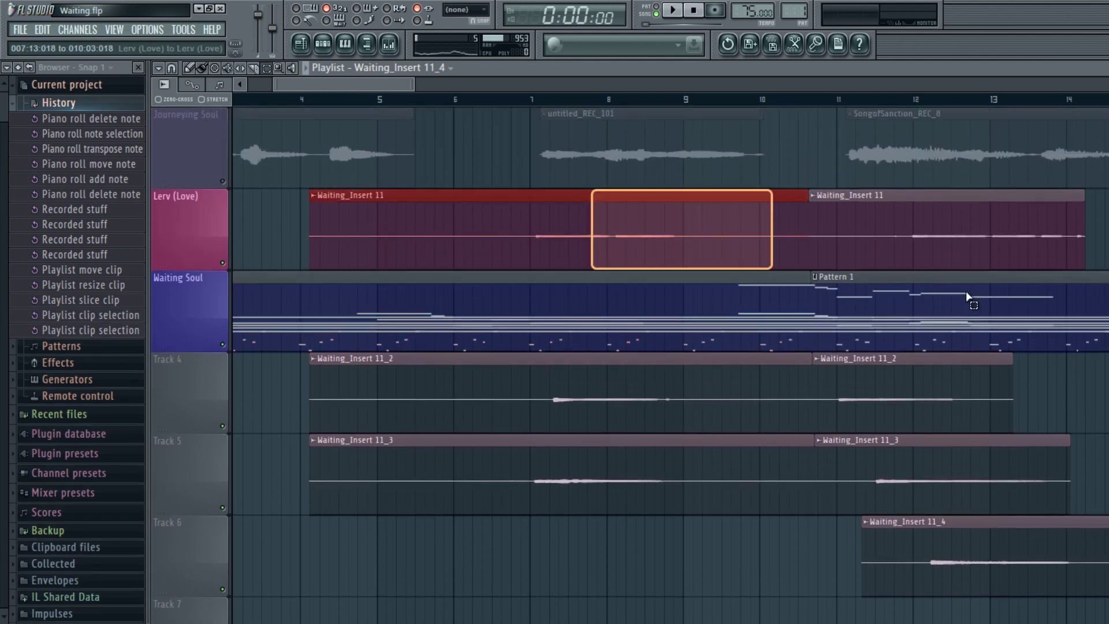
key("shift+Down")
key("shift+Down")
key("shift+Down")
key("shift+Down")
key("shift+Down")
scroll(1061, 291, "down", 2)
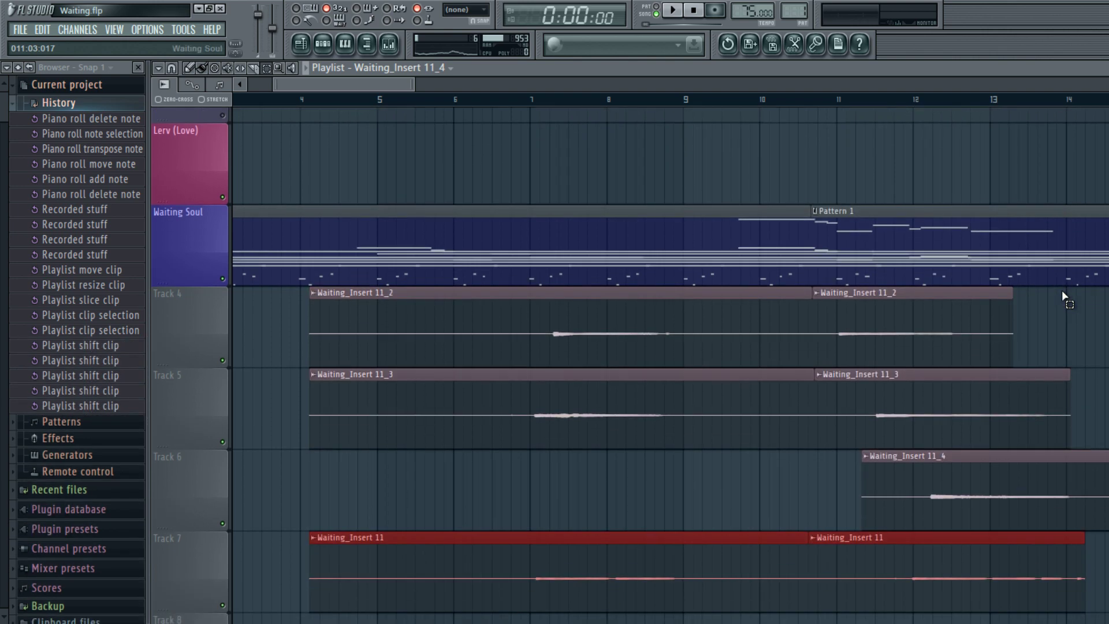
- Move the Pattern 1 clips up to the Lerv (Love) track and shift all the recorded clips below up by one track
left_click_drag(1075, 280, 808, 280)
key("shift+Up")
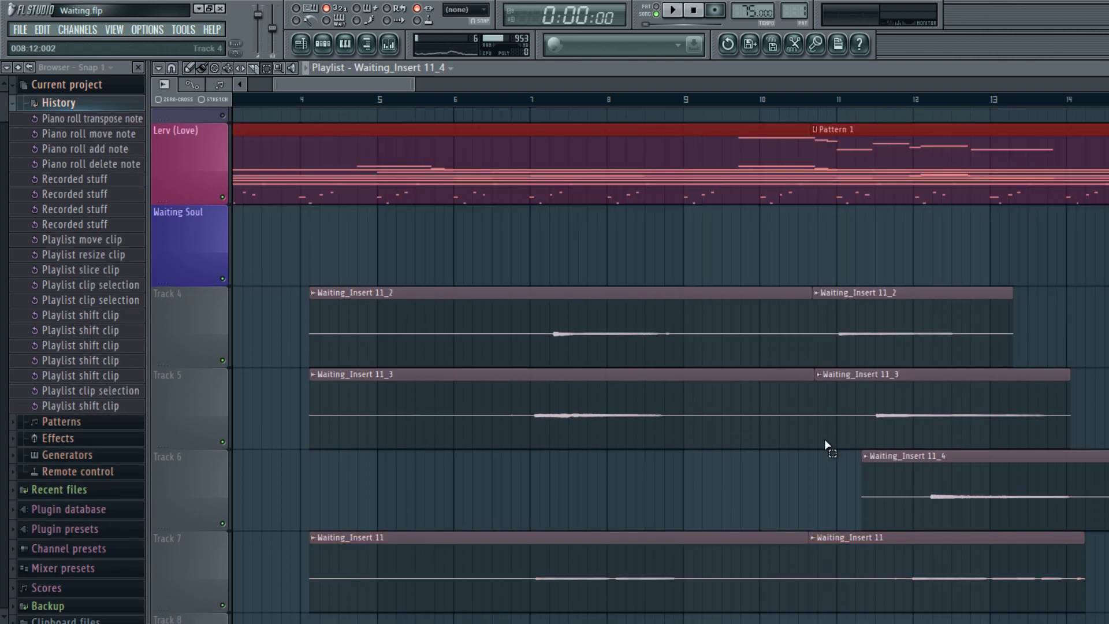
left_click_drag(656, 289, 1040, 621)
key("shift+Up")
key("shift+Up")
key("shift+Down")
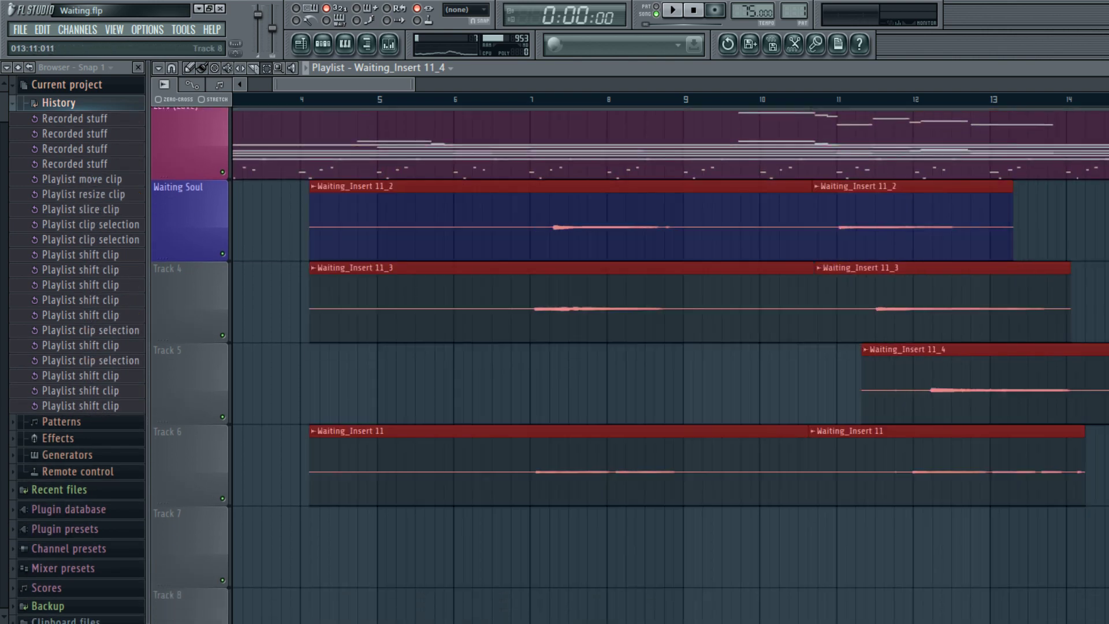
- Shift the second set of recorded clips later so the earliest ones start around bar 11, start playback and save the project
left_click_drag(887, 340, 1023, 503)
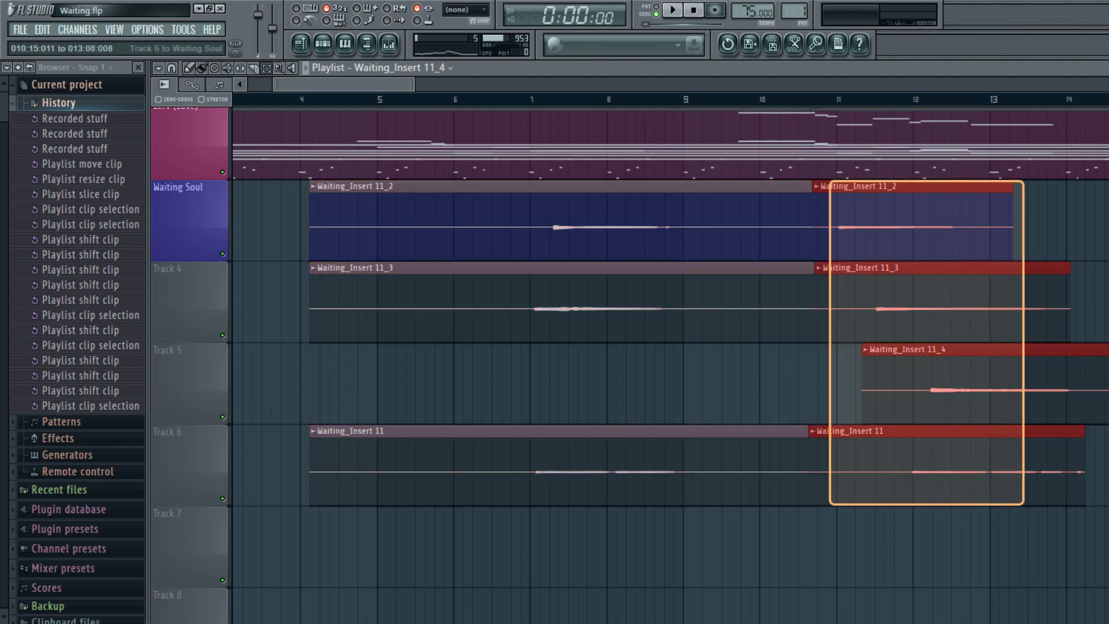
scroll(1022, 503, "right", 1)
key("shift+Right")
key("shift+Right")
key("shift+Right")
key("space")
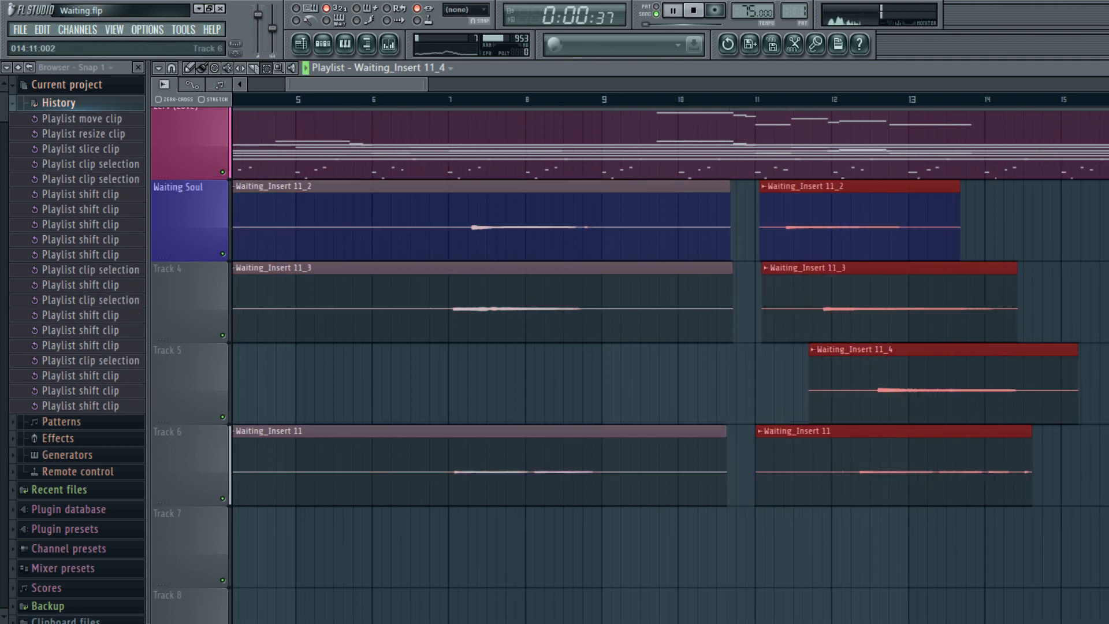
key("ctrl+s")
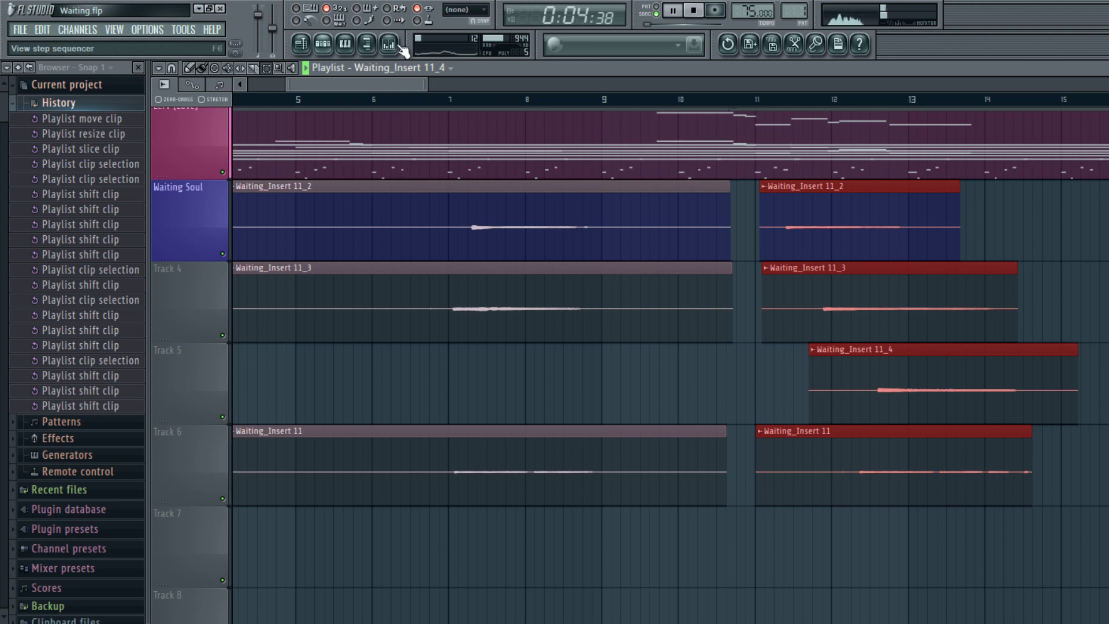
- Add Sleigh Bells RR.ewi from the Gold Perc Metals folder to the Play channel's loaded instruments
left_click(323, 44)
left_click(806, 537)
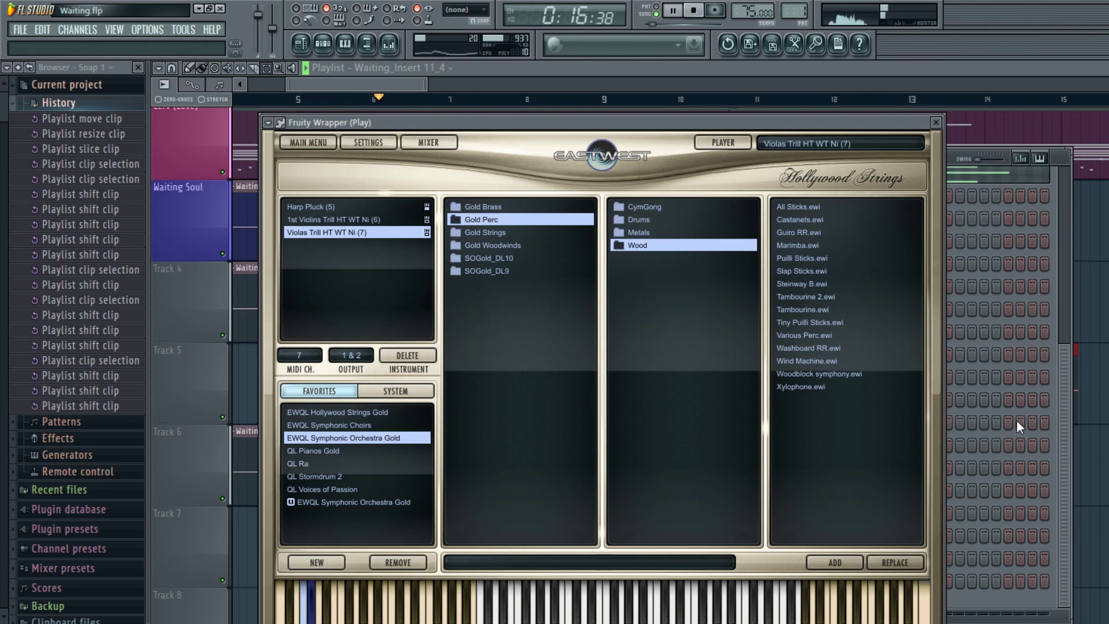
key("Up")
key("Up")
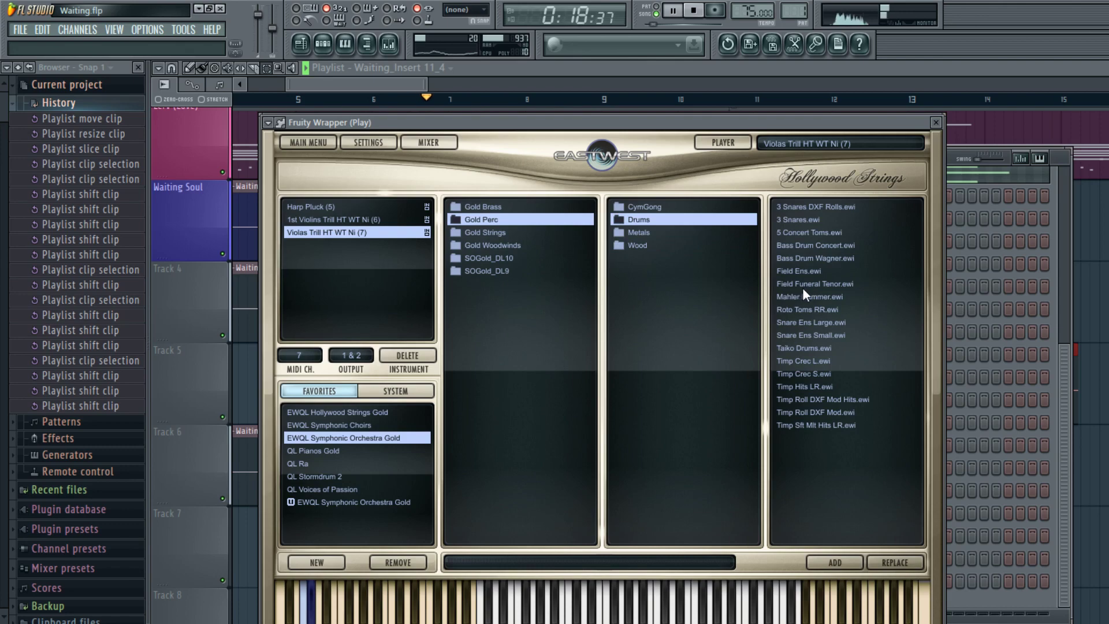
key("Down")
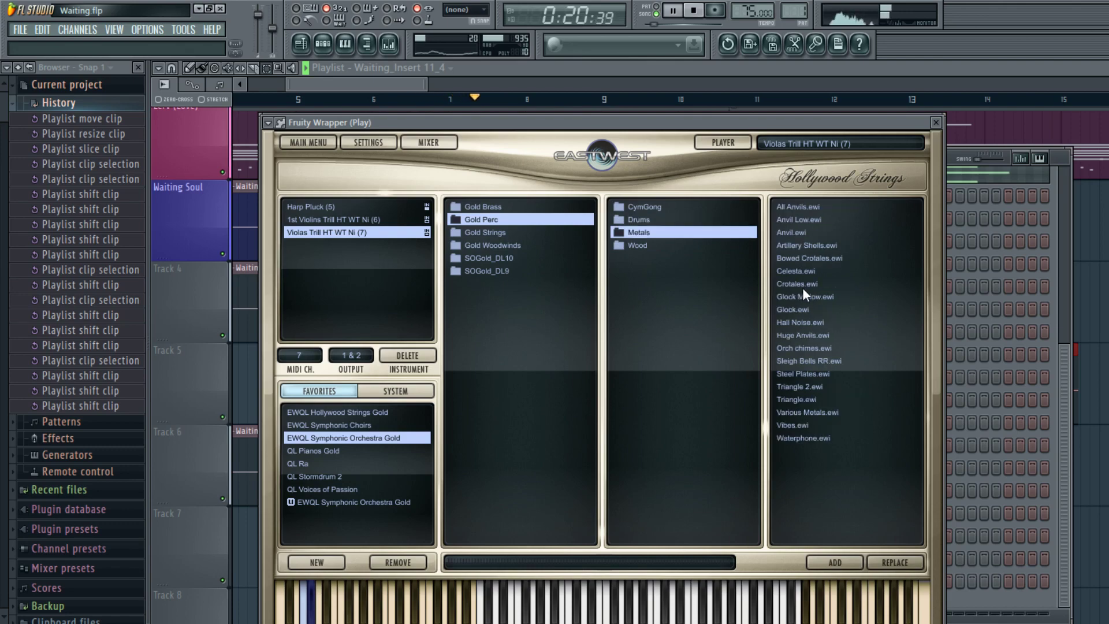
key("s")
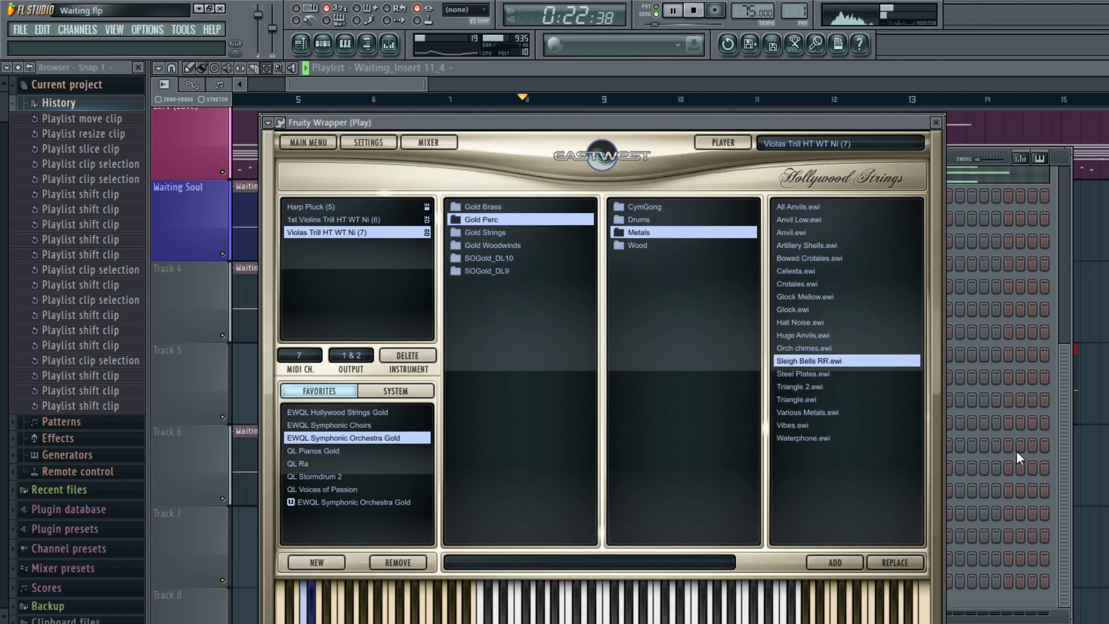
key("Return")
key("Return")
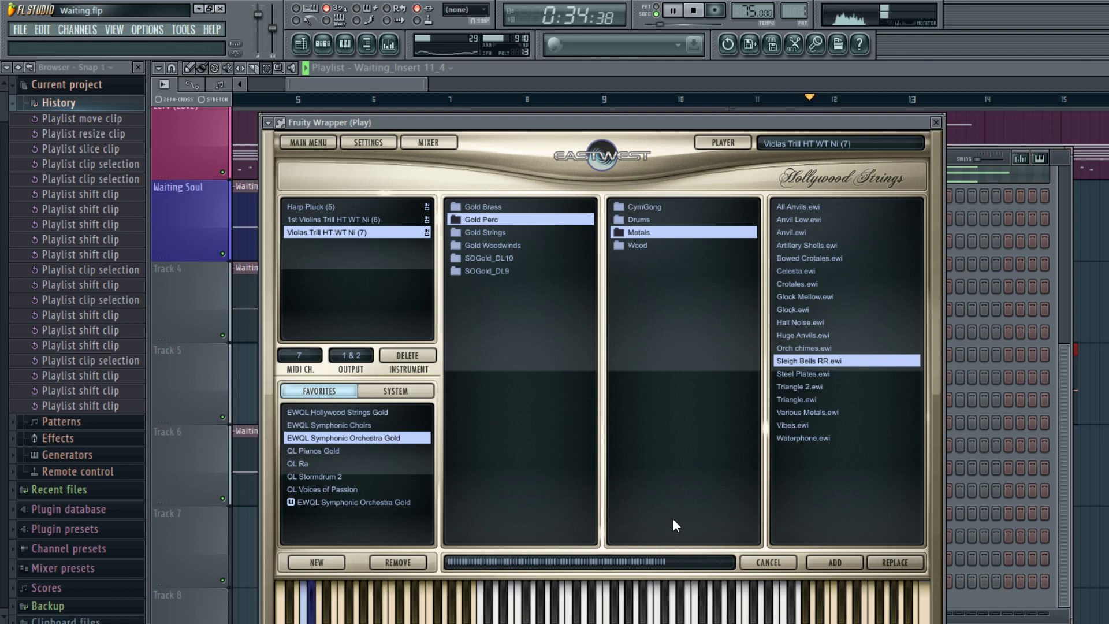
- Shift the second set of recorded clips on the Waiting Soul track and Tracks 4 to 6 a quarter bar later and stop playback
left_click(459, 98)
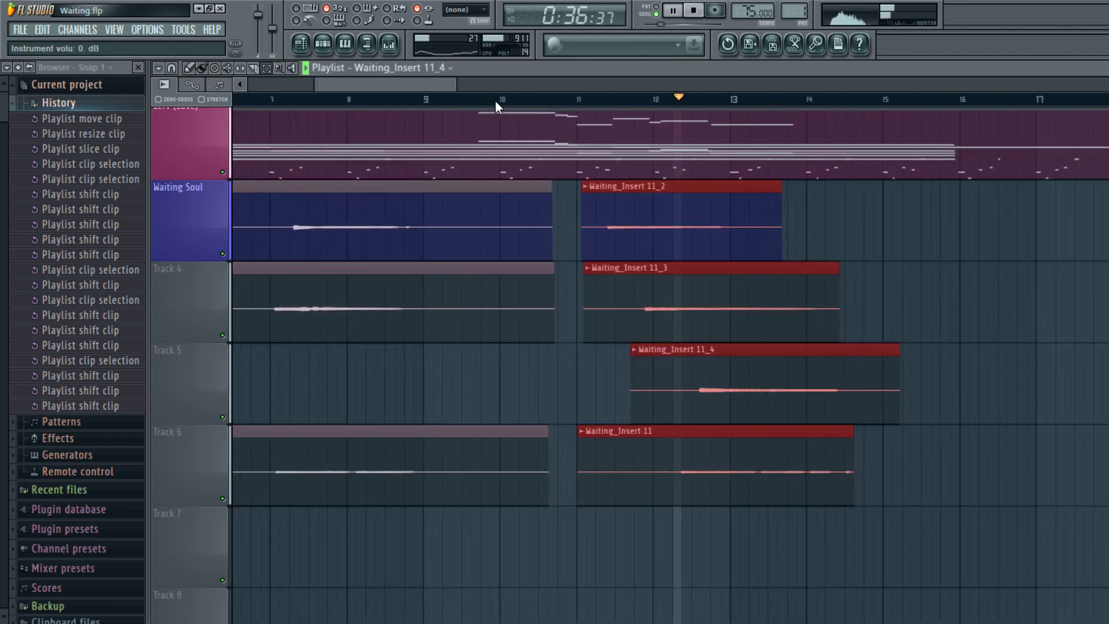
scroll(496, 240, "up", 2)
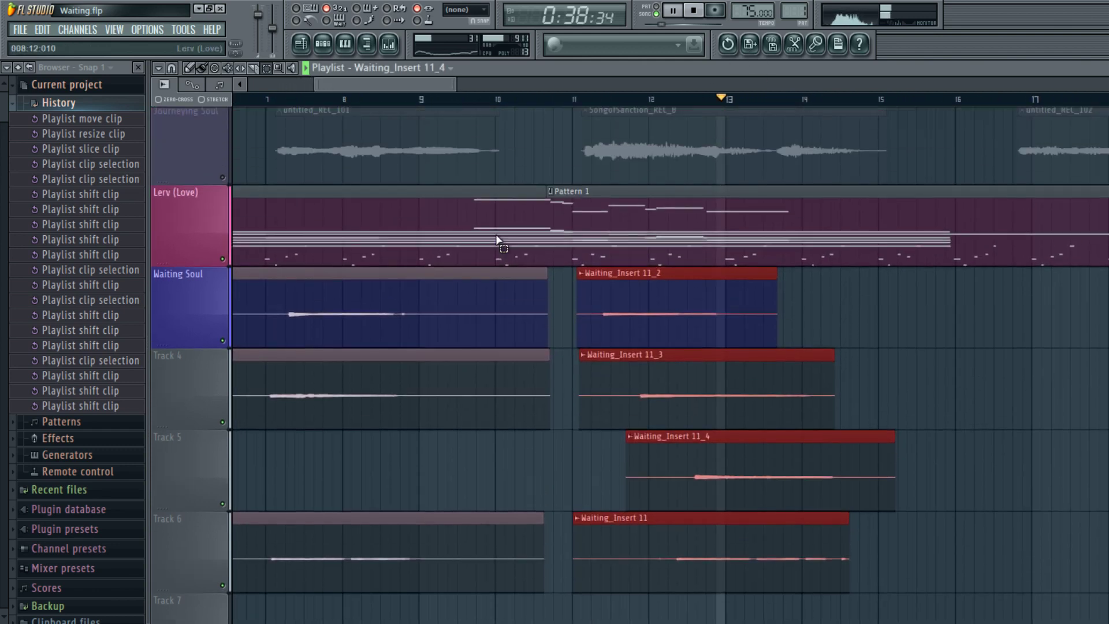
left_click_drag(564, 272, 809, 515)
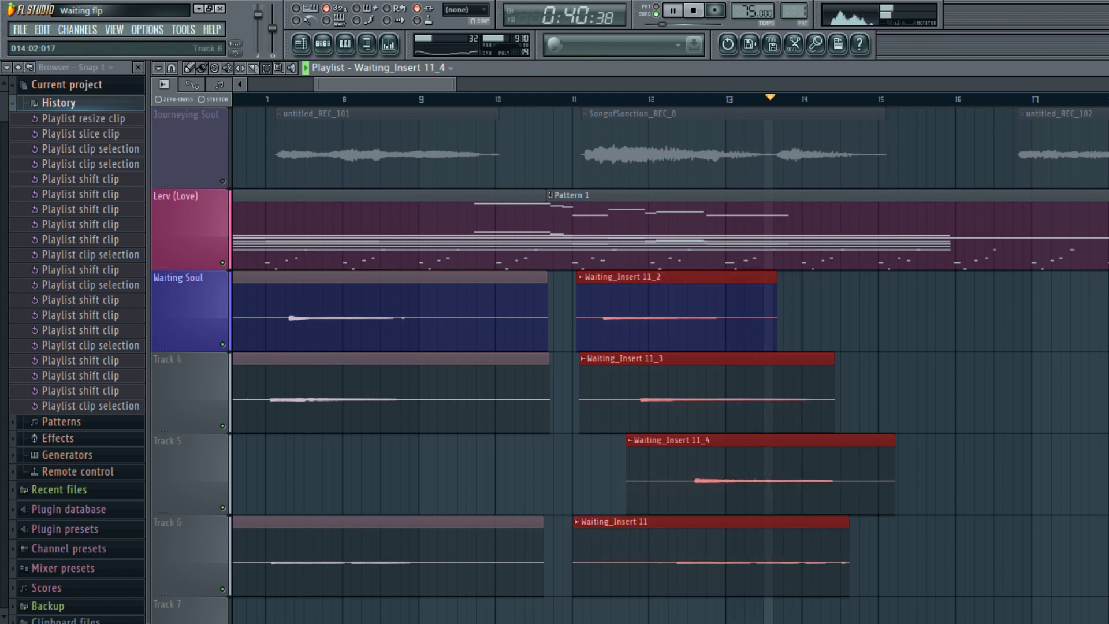
key("shift+Right")
key("shift+Right")
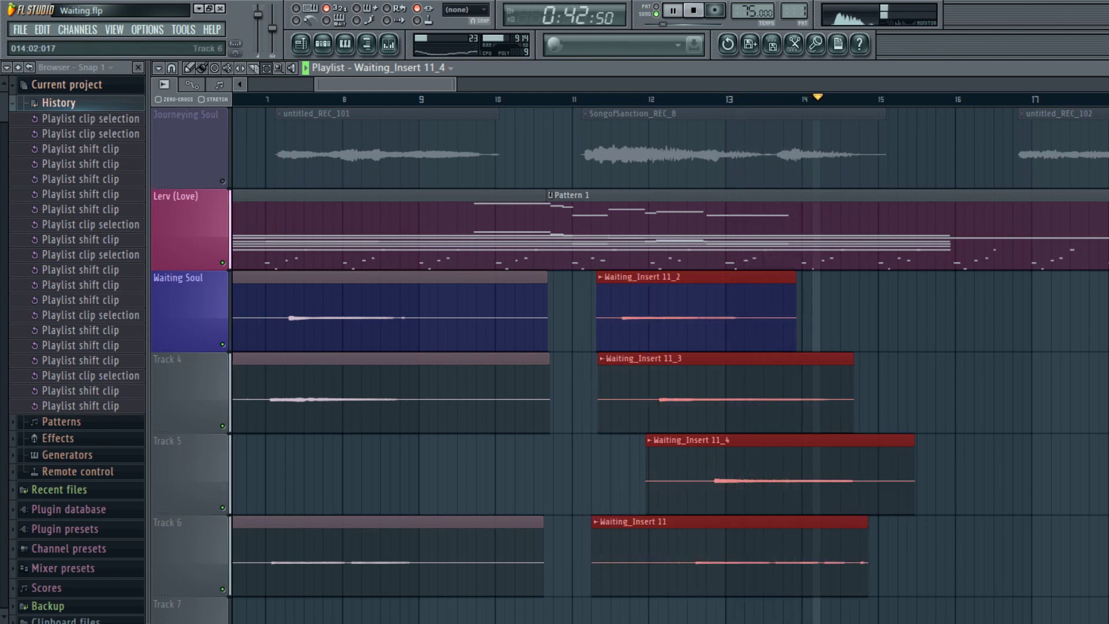
key("space")
- Check the sleigh bells' MIDI channel in the Play channel, restart playback and open the MIDI out #8 channel settings
left_click(322, 44)
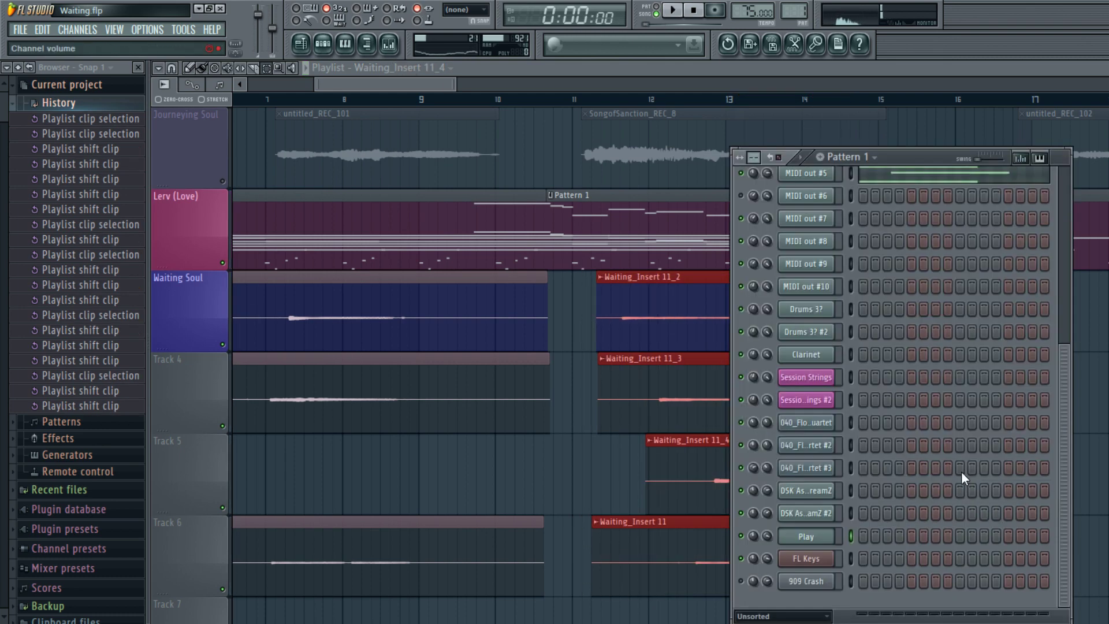
scroll(976, 444, "up", 7)
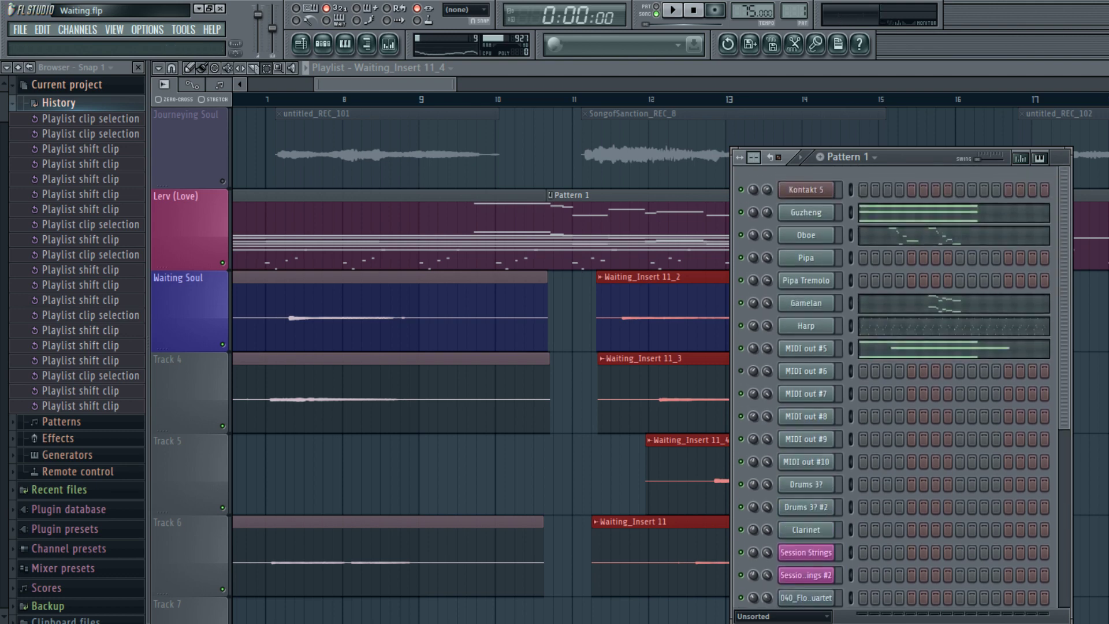
scroll(952, 381, "down", 7)
left_click(806, 559)
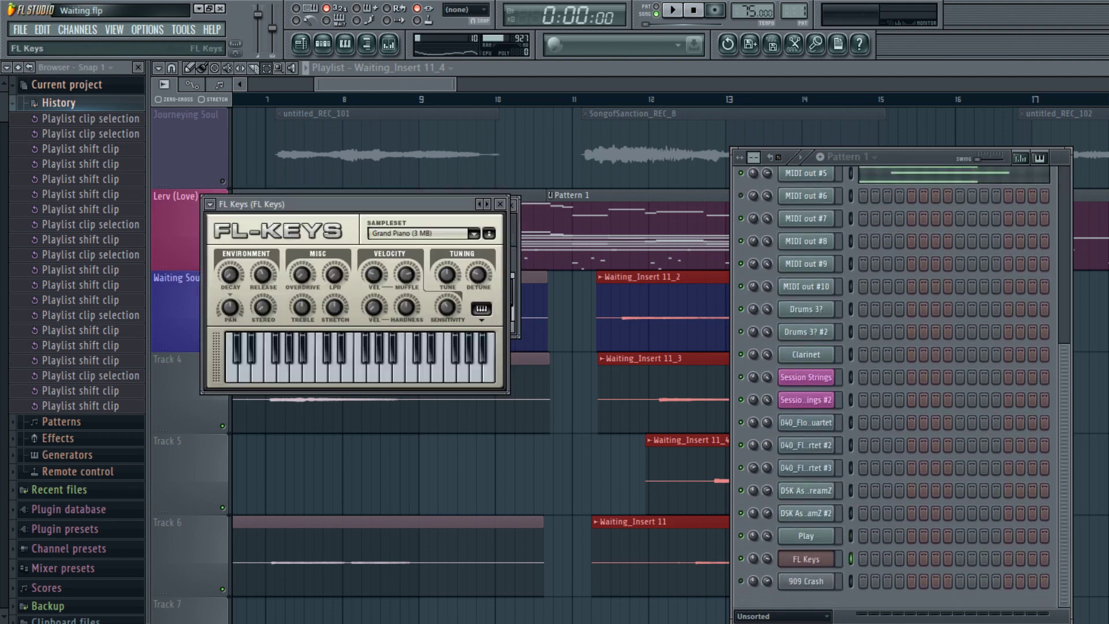
left_click(806, 535)
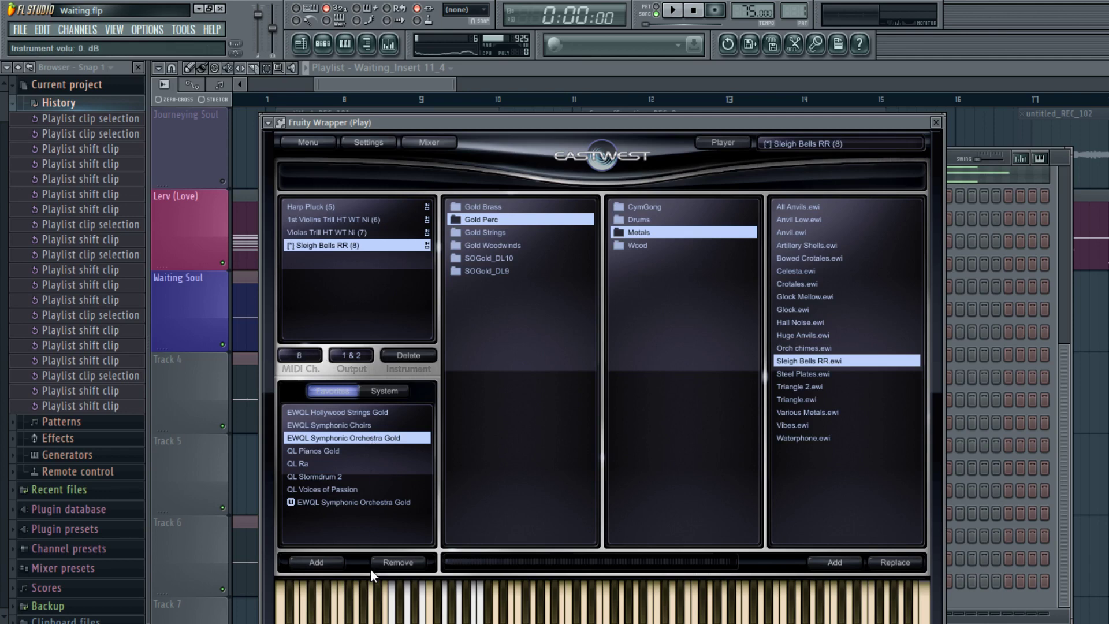
key("space")
key("F6")
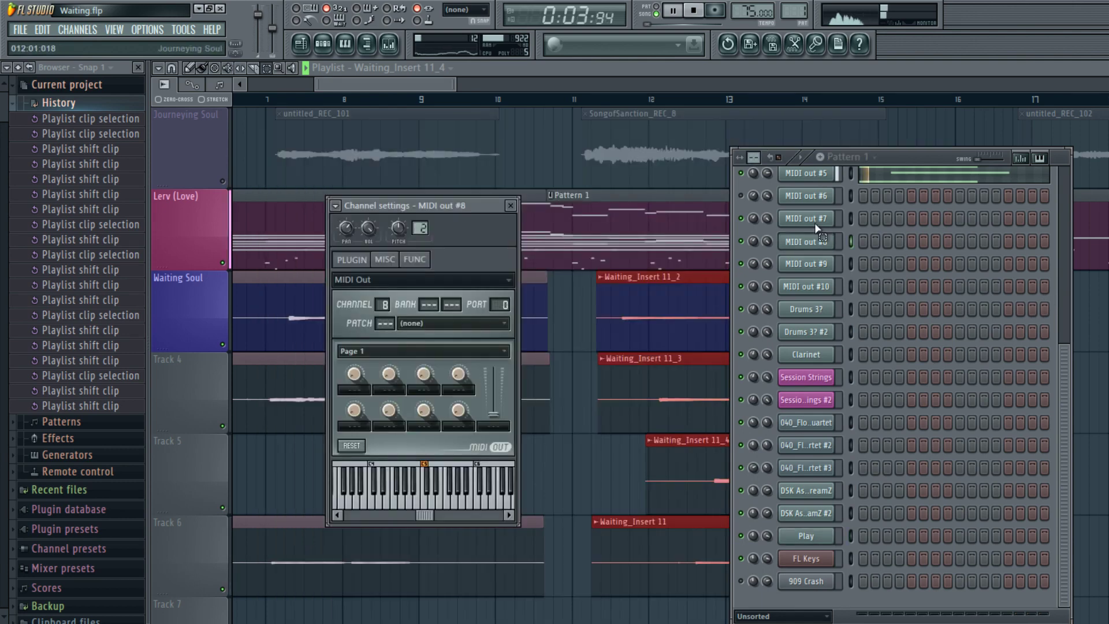
- Open the MIDI out #8 piano roll from the first Pattern 1 clip and replay the song from the start
left_click_drag(504, 103, 232, 119)
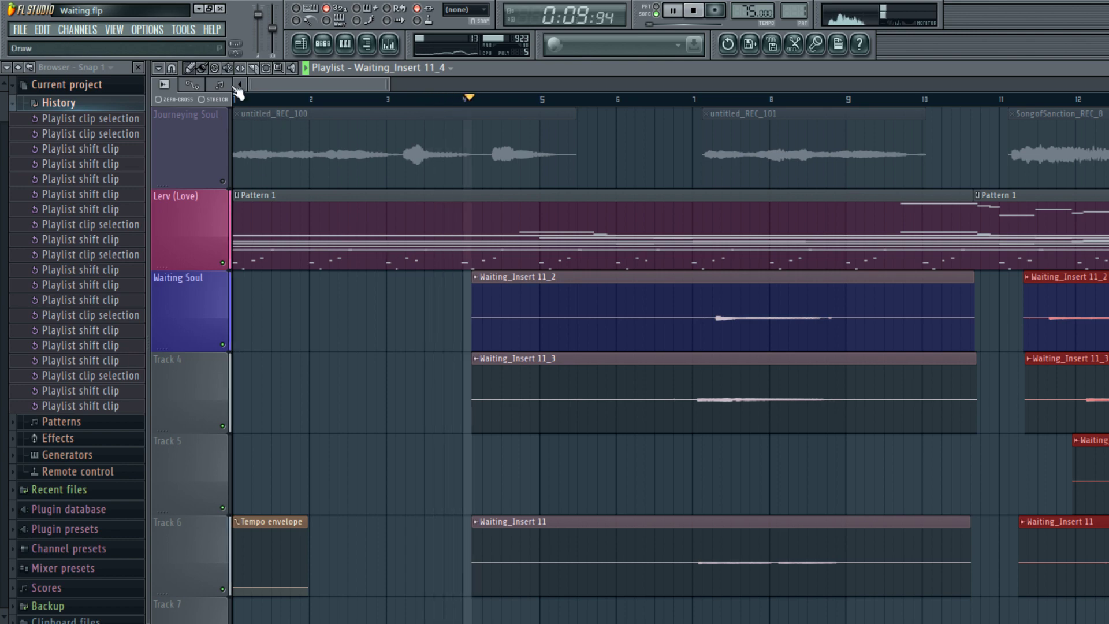
double_click(302, 237)
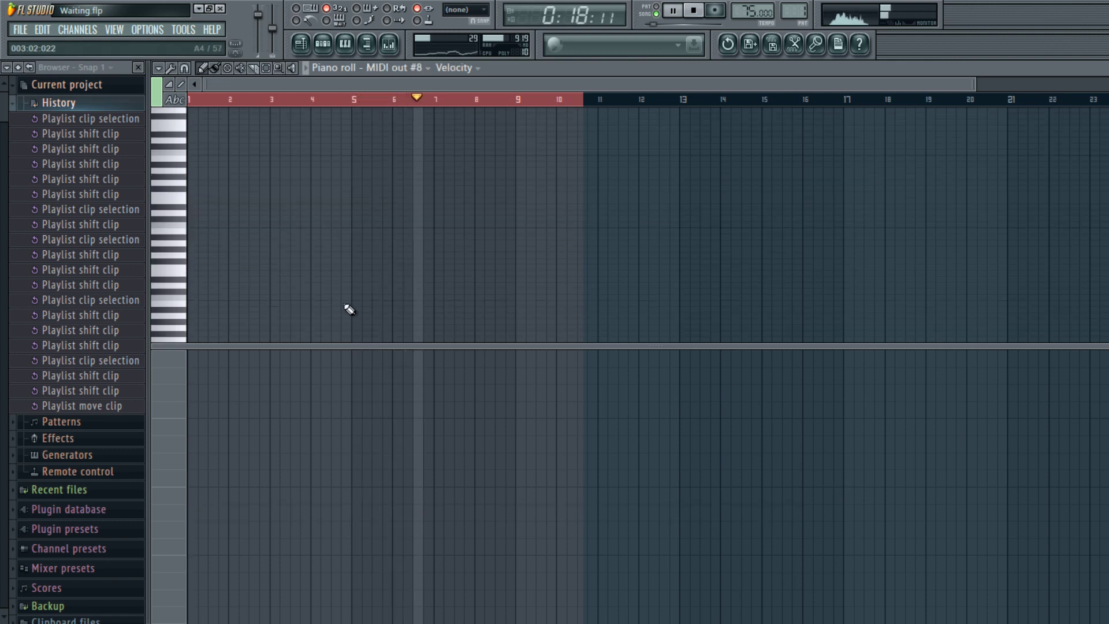
key("space")
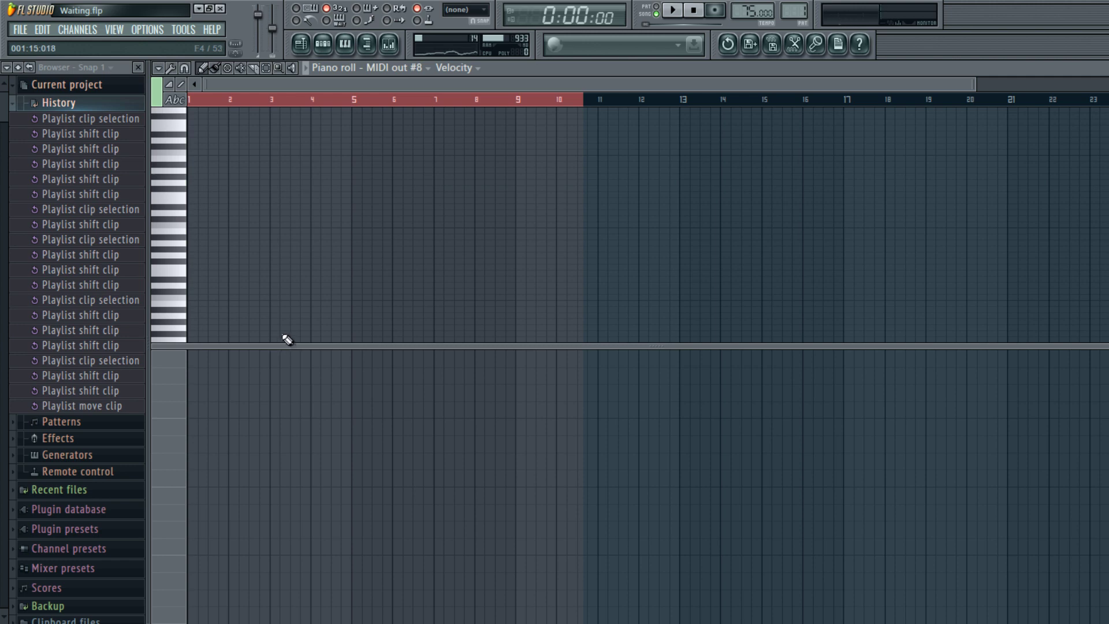
key("space")
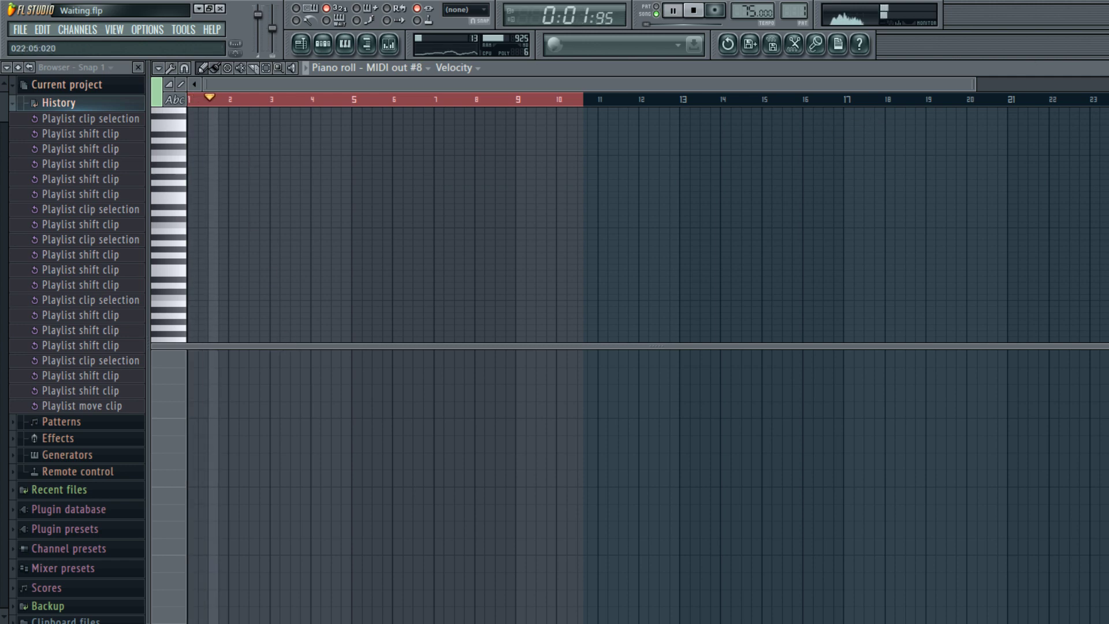
scroll(769, 146, "up", 3)
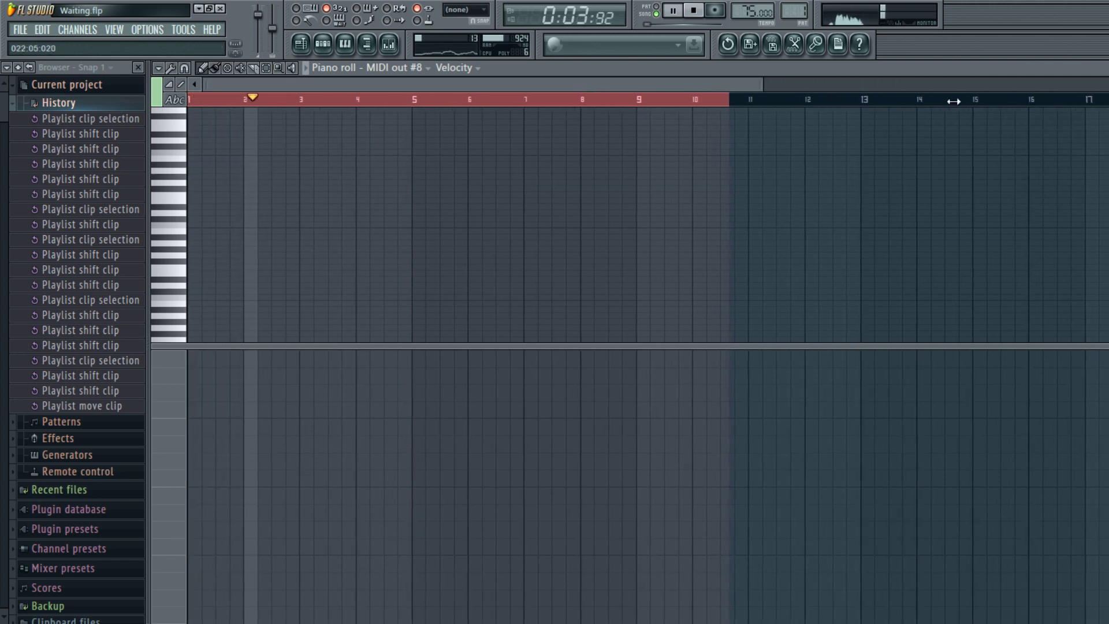
- Draw two long overlapping MIDI out #8 notes on the same low pitch, starting midway through bars 6 and 4
scroll(769, 146, "up", 1)
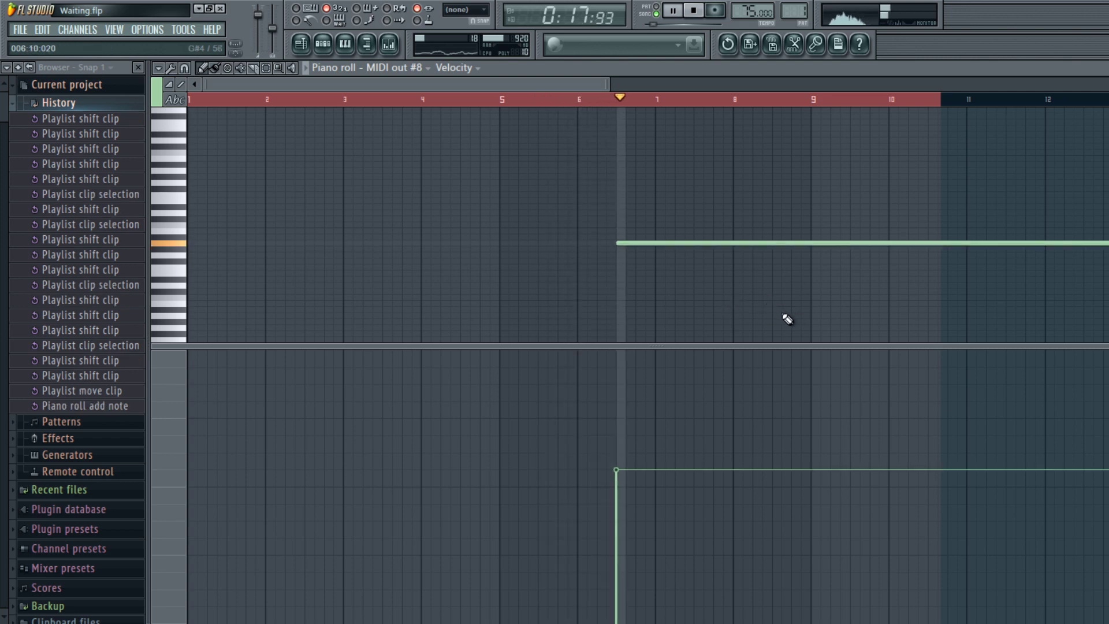
key("space")
right_click(777, 243)
left_click_drag(774, 265, 771, 332)
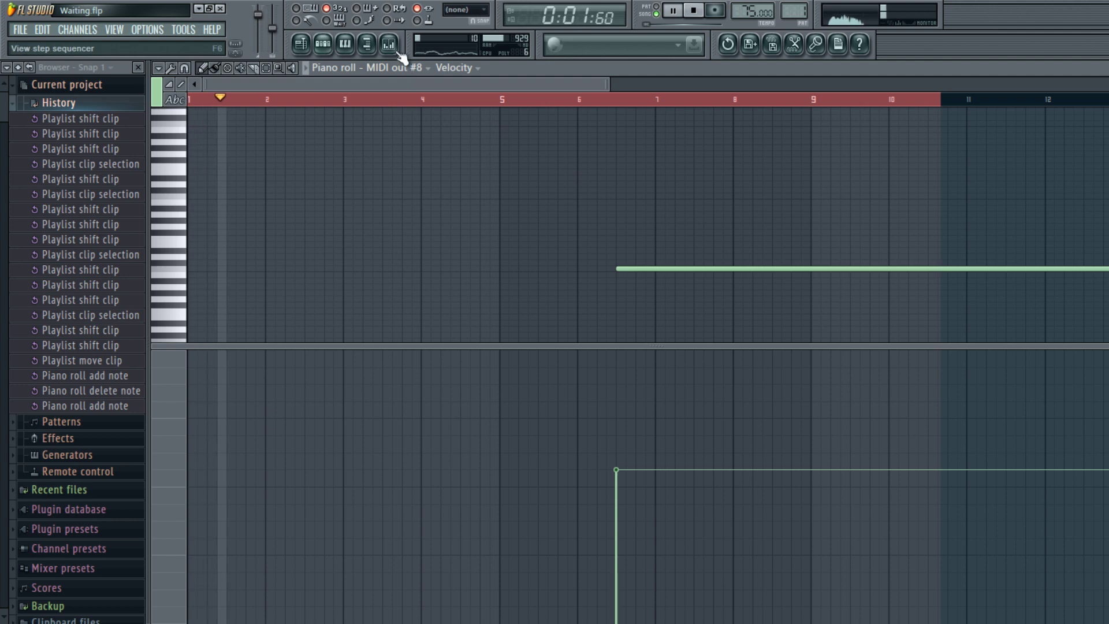
left_click(323, 44)
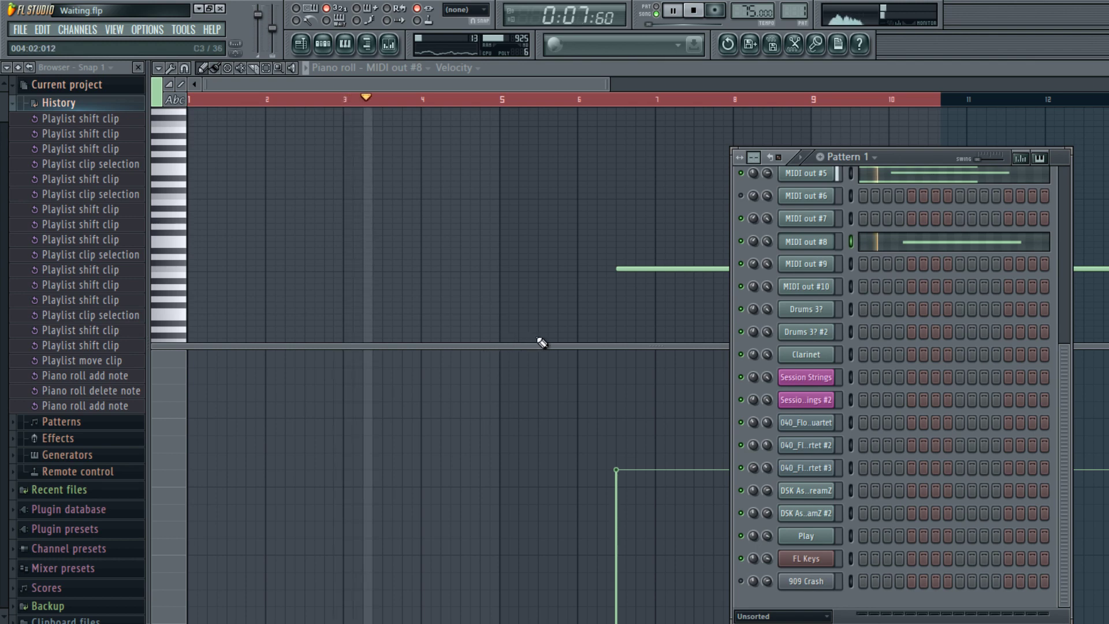
left_click(579, 341)
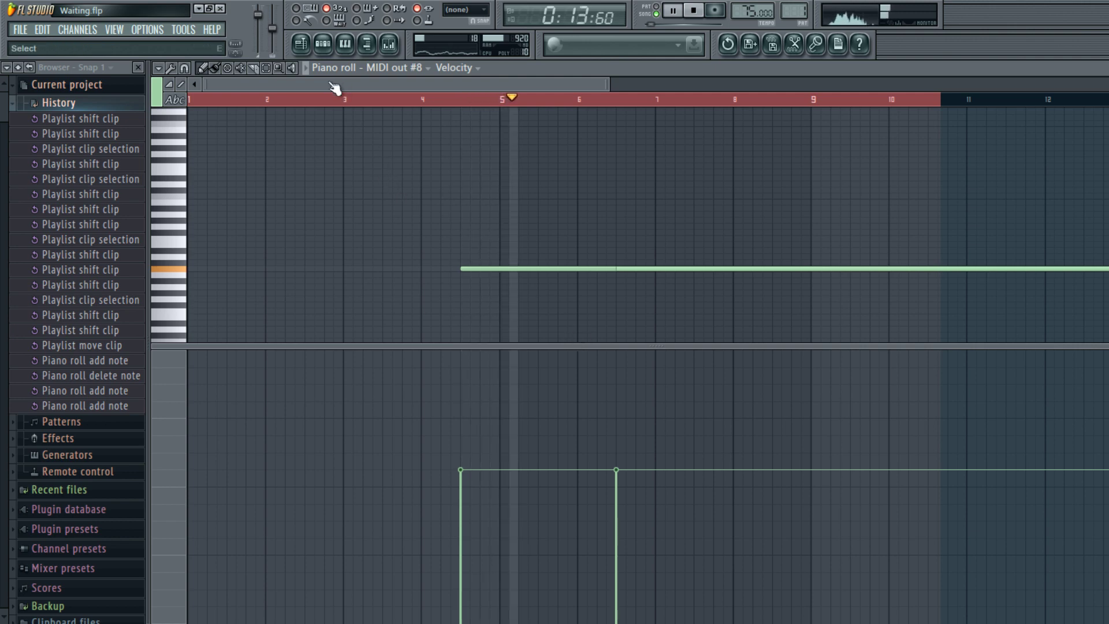
- Select both MIDI out #8 notes and shorten them to about one and a half bars each
key("ctrl+a")
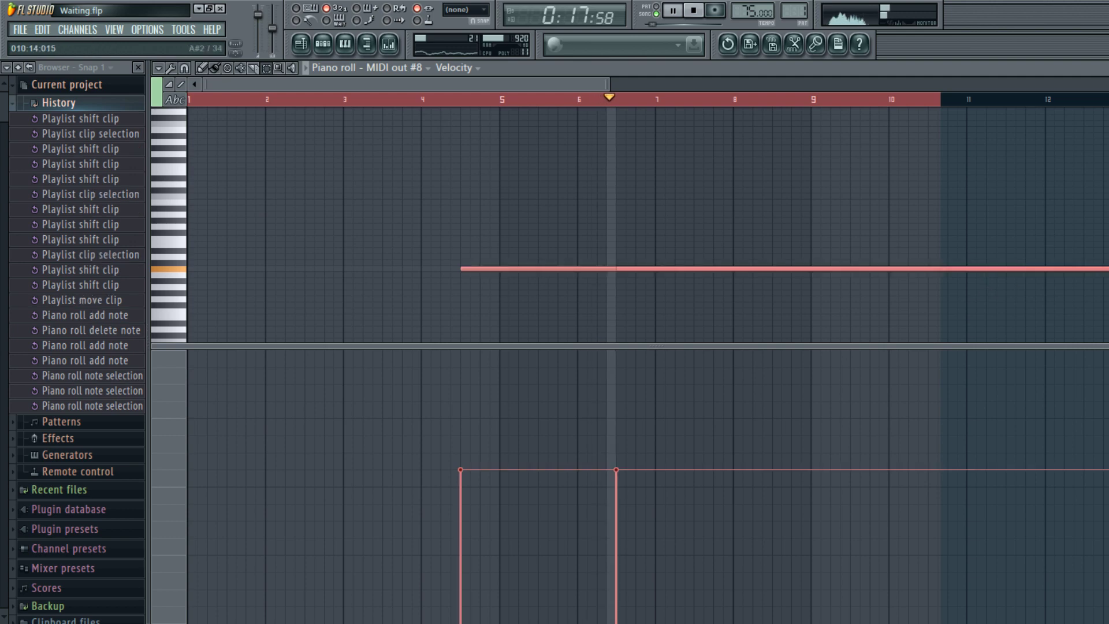
key("Delete")
key("ctrl+z")
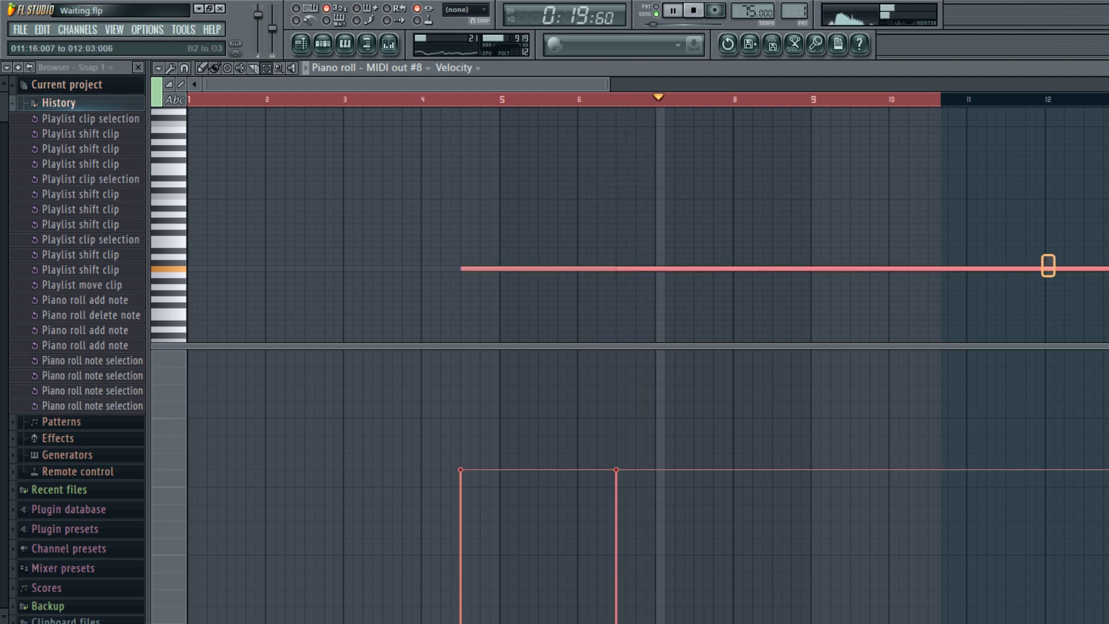
key("ctrl+a")
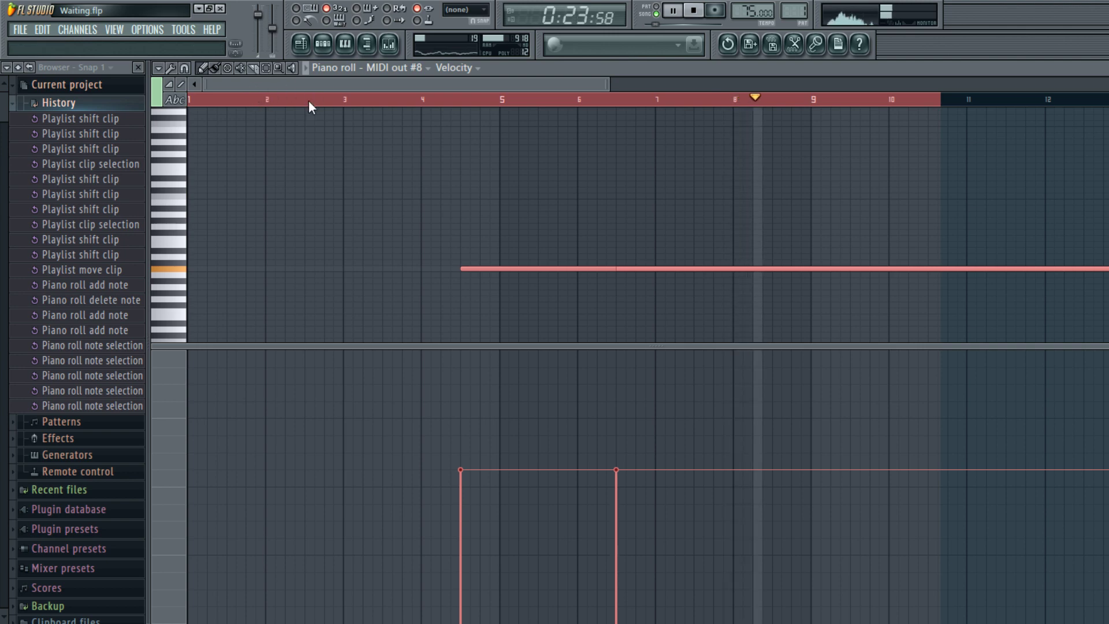
scroll(375, 115, "right", 2)
scroll(376, 115, "right", 10)
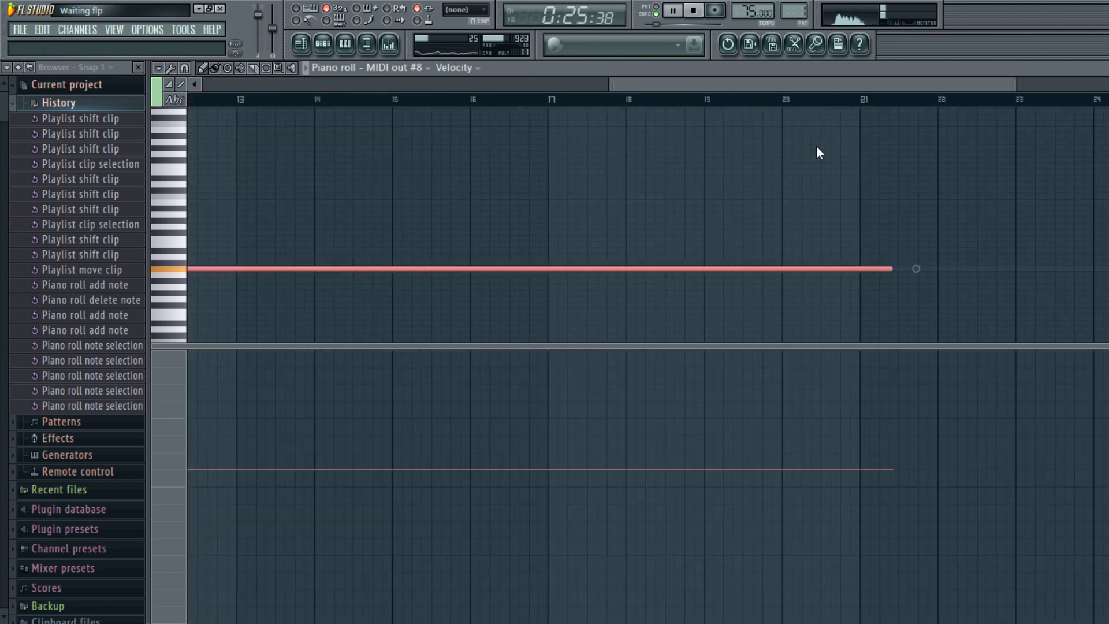
left_click_drag(919, 333, 475, 381)
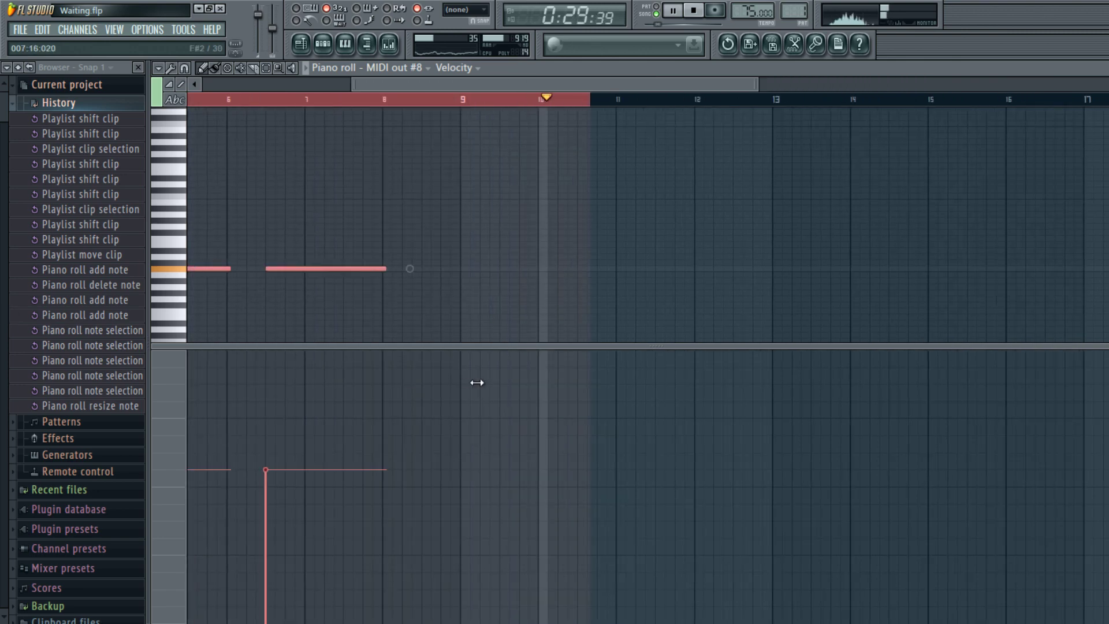
- Add two more MIDI out #8 notes on the same pitch, starting midway through bars 8 and 11, and show Pattern 1's channels
left_click(422, 268)
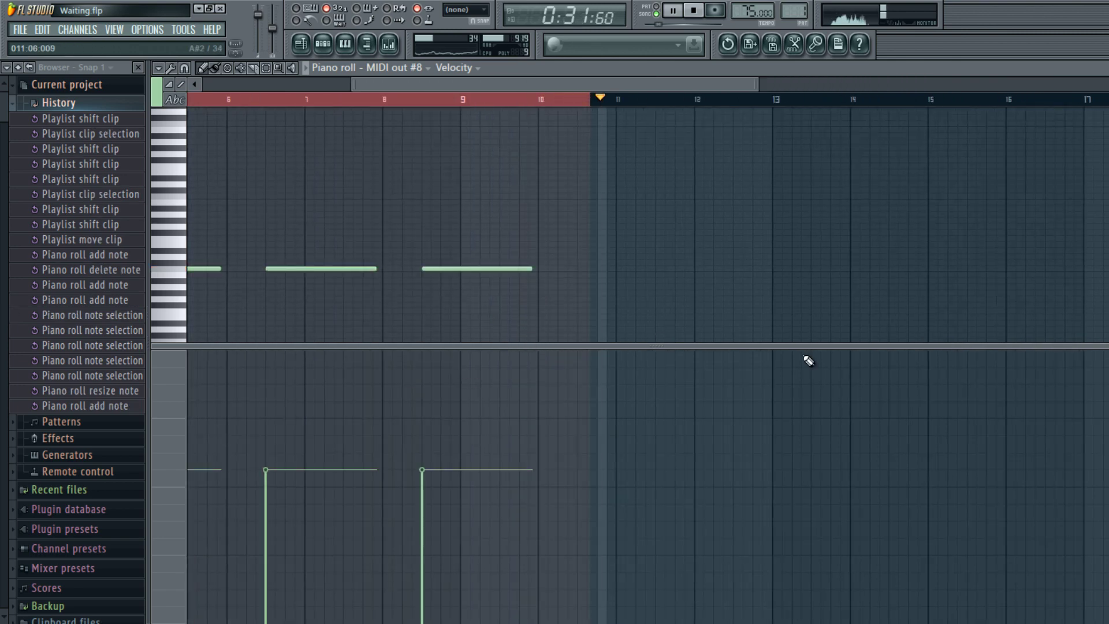
left_click(655, 269)
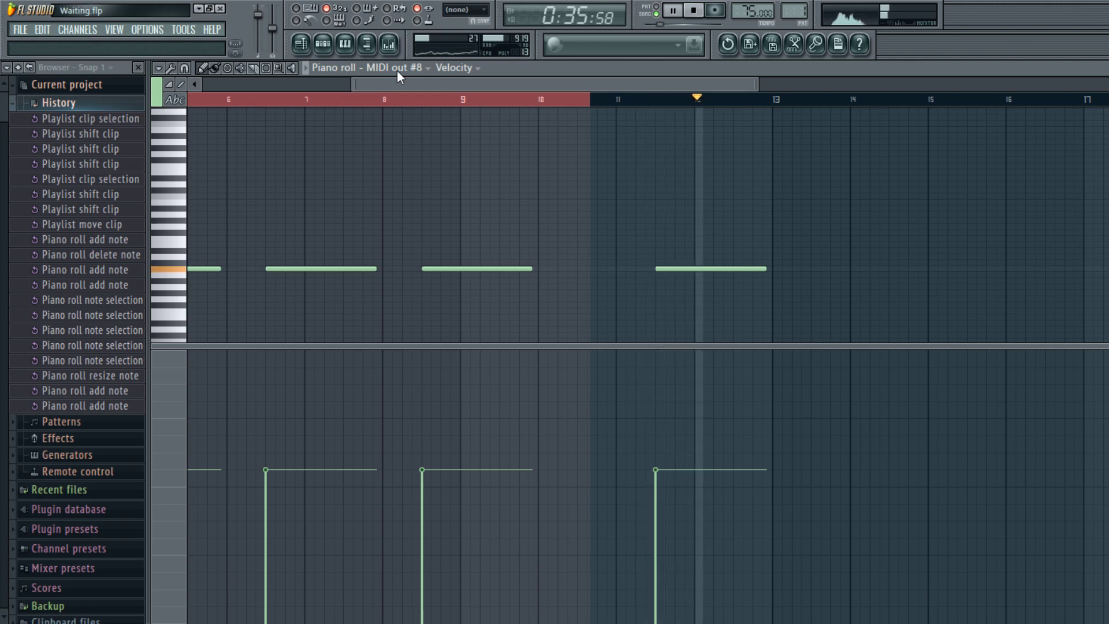
left_click(322, 44)
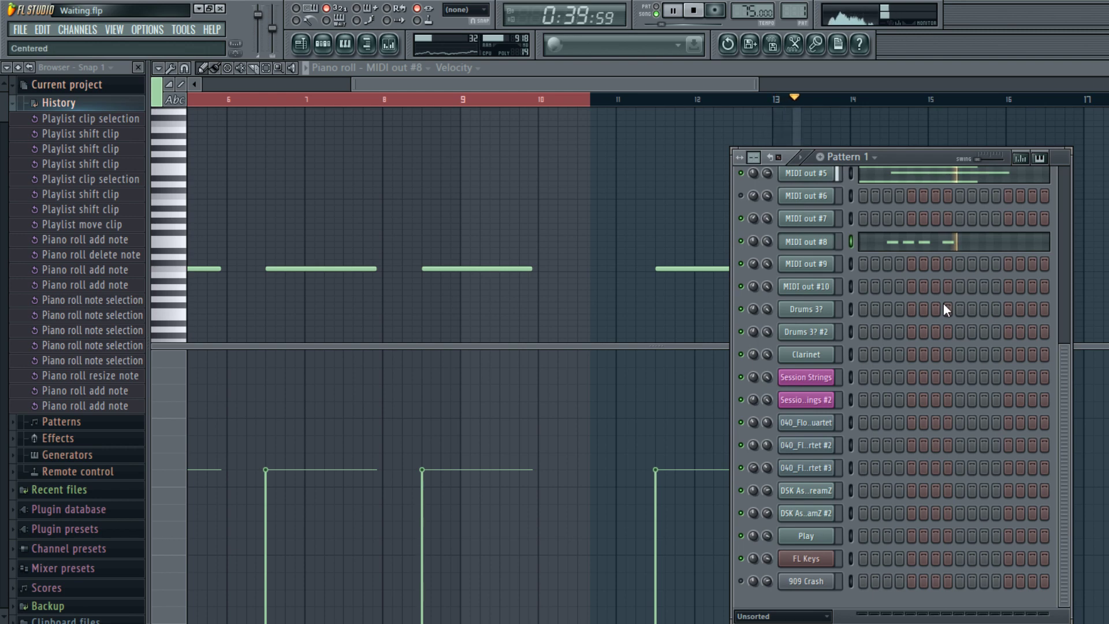
- Shift the second set of recorded clips on Waiting Soul and Tracks 4 to 6 one bar later and replay the song from the start
left_click(300, 44)
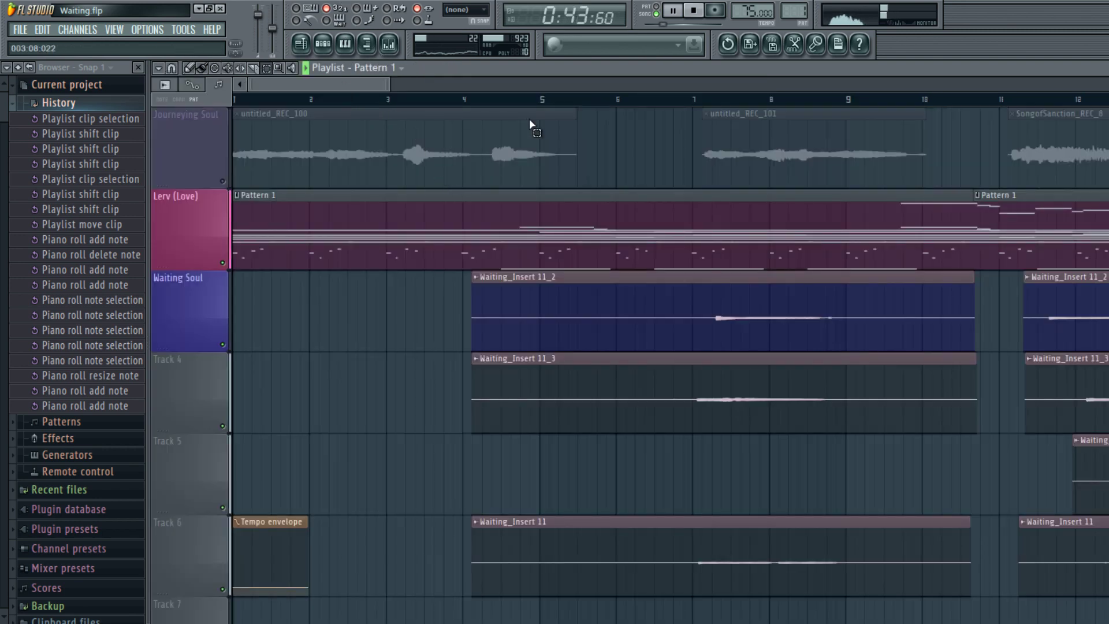
scroll(483, 105, "down", 5)
left_click_drag(456, 272, 554, 595)
key("shift+Right")
key("shift+Right")
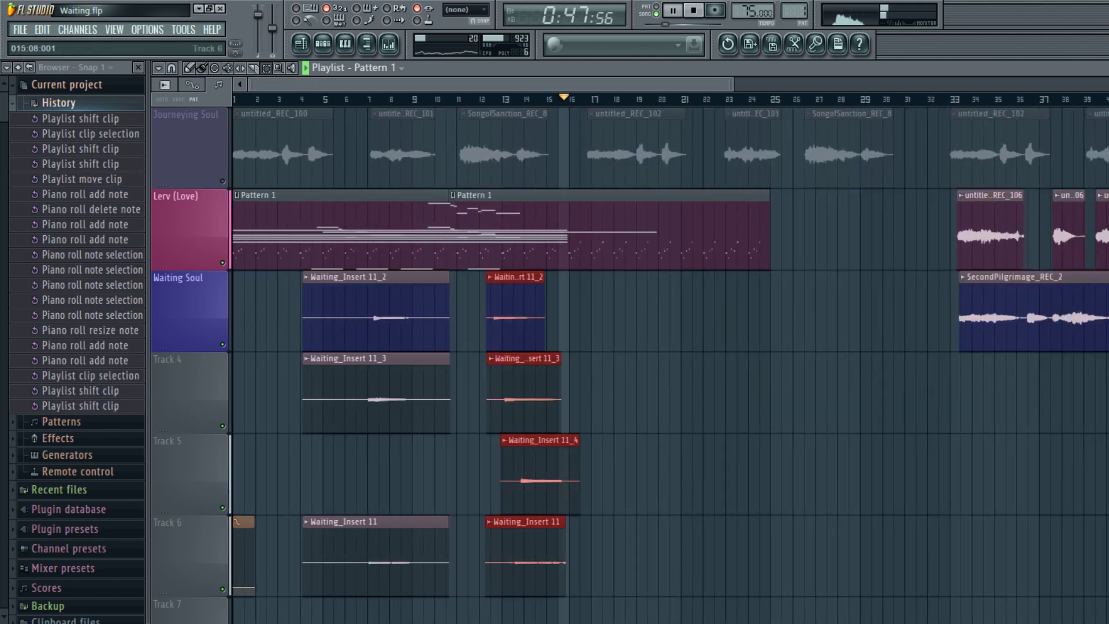
key("space")
key("space")
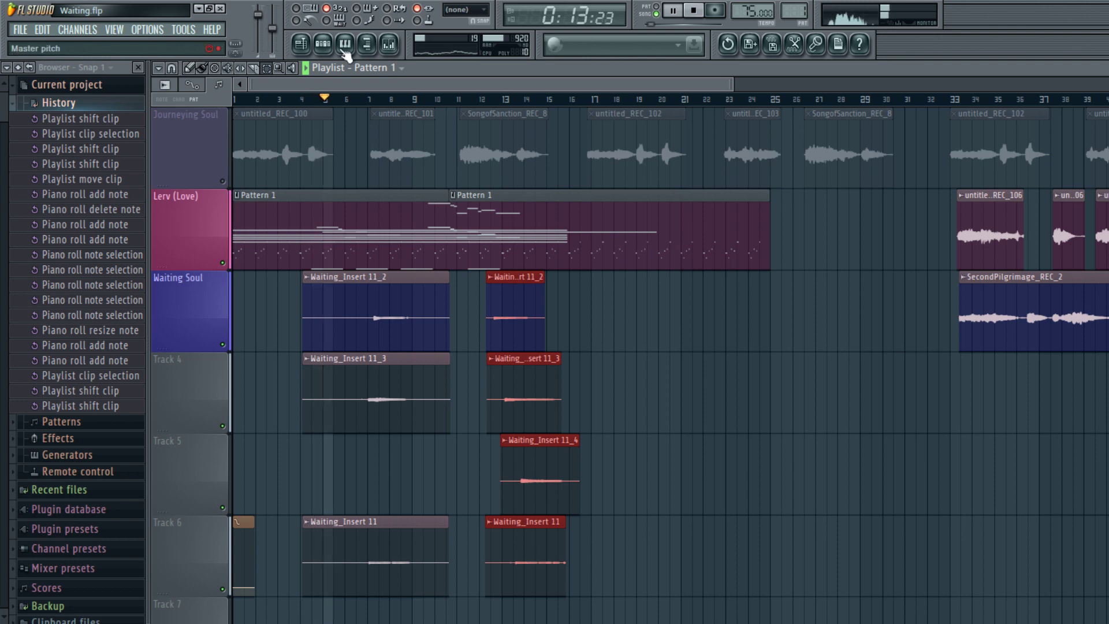
- Check the MIDI out #8 channel settings against the sleigh bells' MIDI channel in the Play channel
left_click(323, 43)
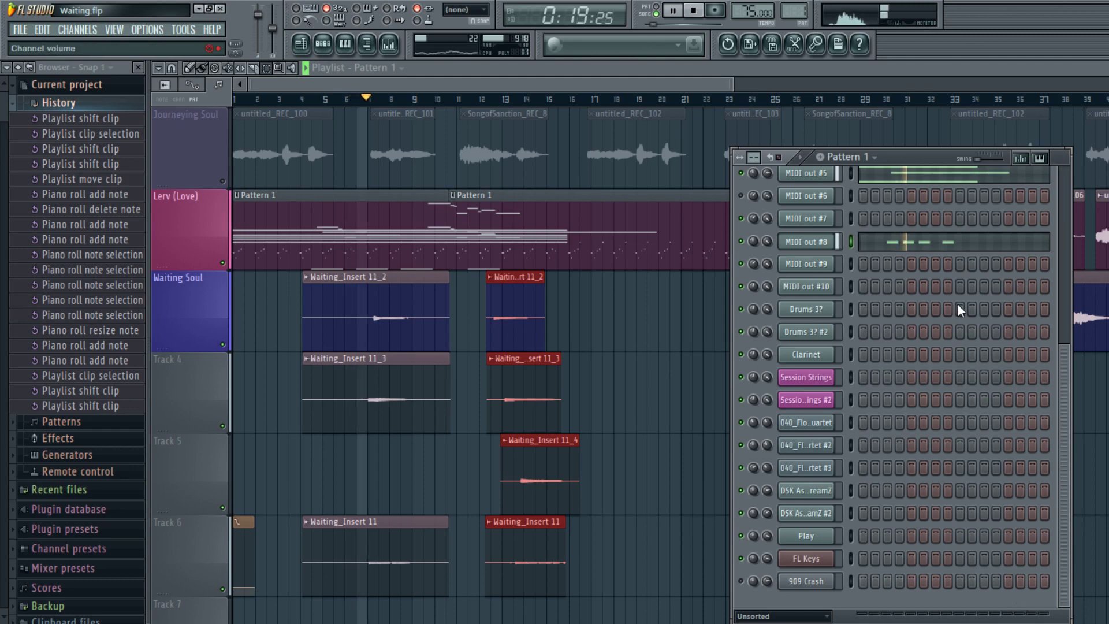
left_click(806, 240)
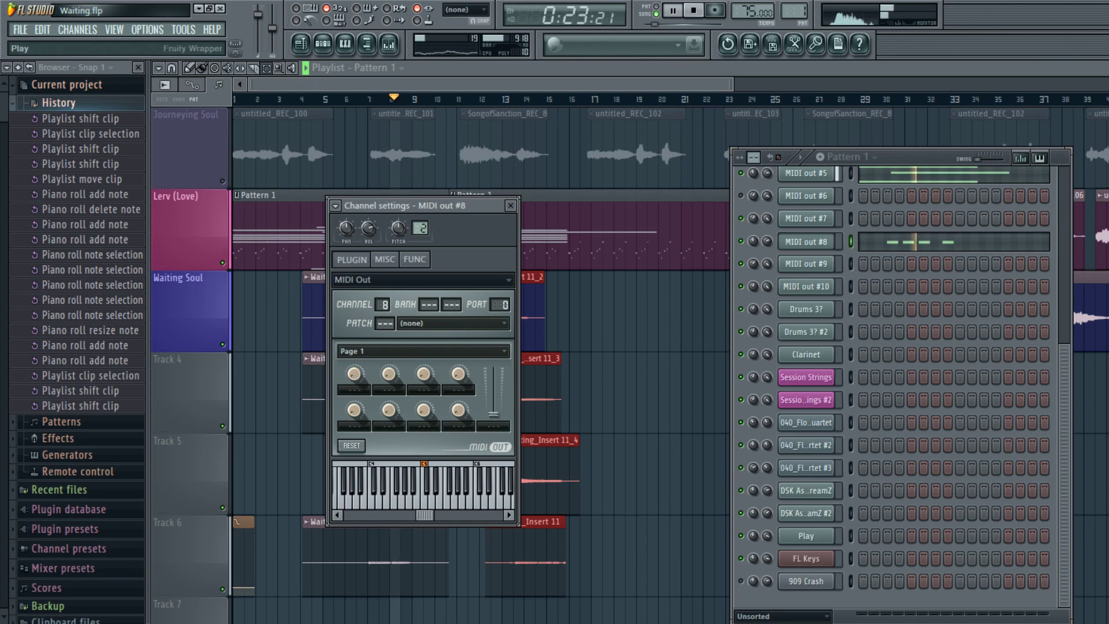
left_click(806, 535)
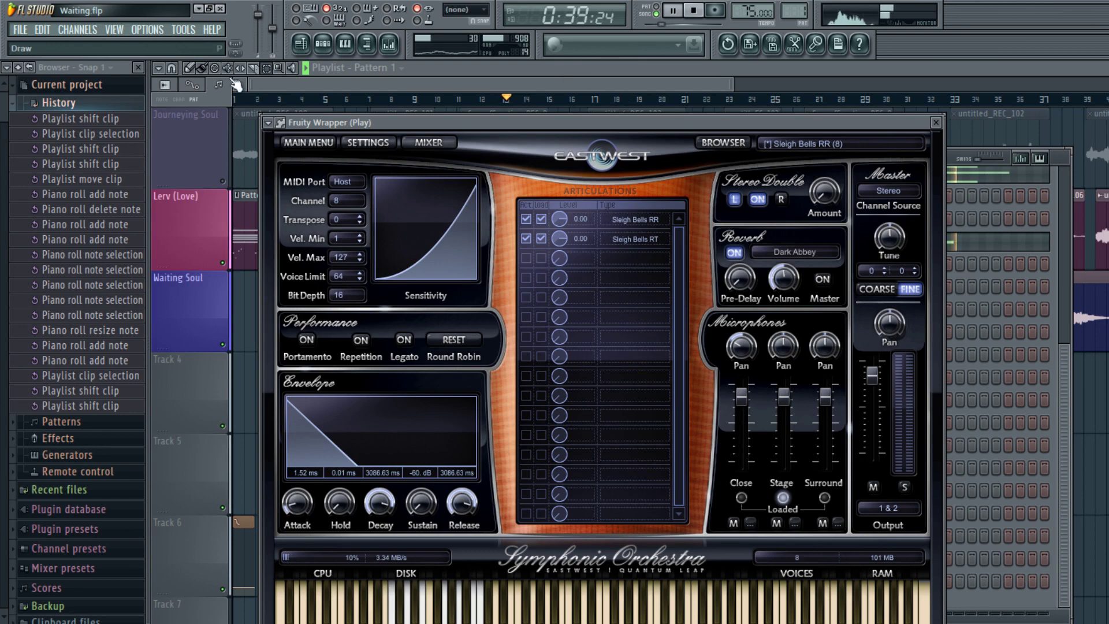
- Shift the second set of recorded clips on Waiting Soul and Tracks 4 to 6 another half bar later and stop playback
left_click(348, 92)
left_click_drag(512, 271, 615, 598)
key("shift+Right")
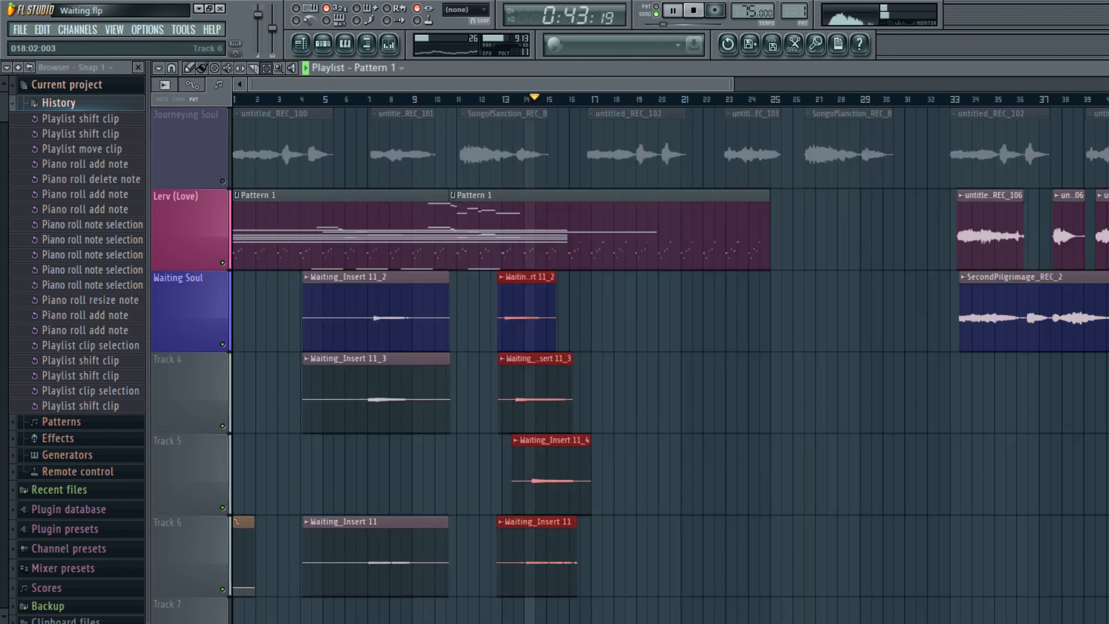
key("space")
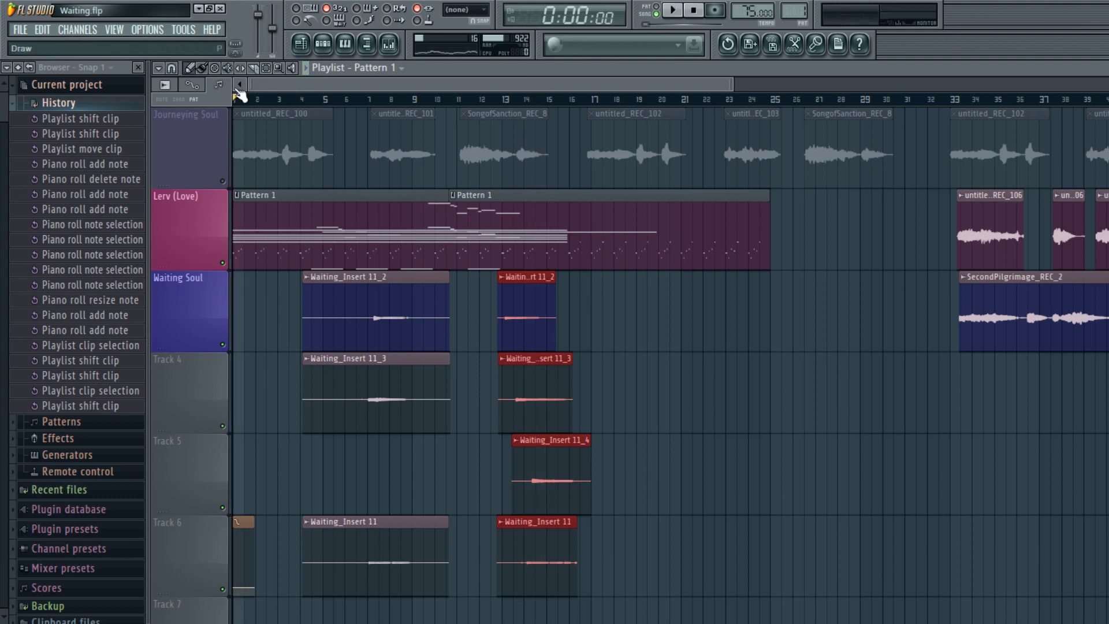
- Delete the second Pattern 1 clip, extend the first one to about bar 23 and start playback
right_click(715, 264)
left_click_drag(448, 231, 729, 231)
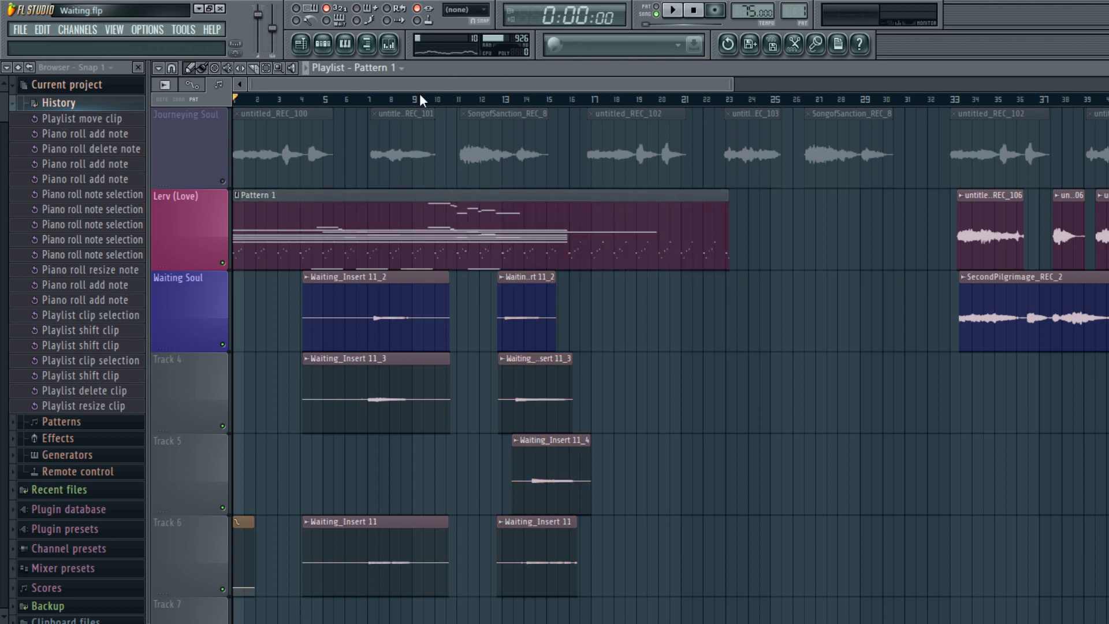
key("space")
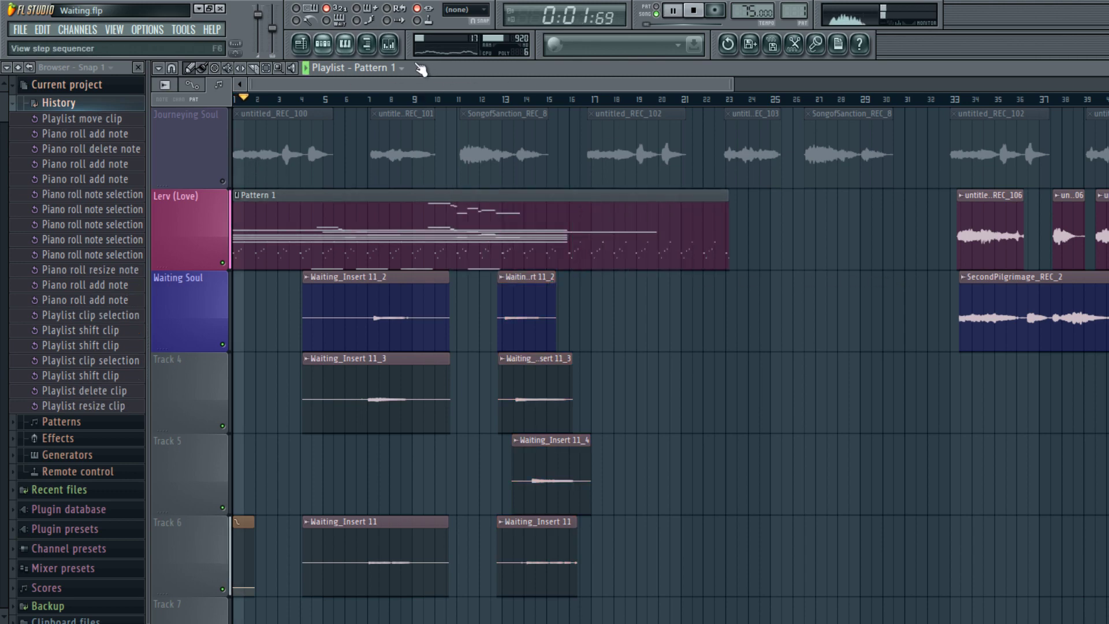
- Replay the song from the start while watching Pattern 1's channels
key("F6")
key("space")
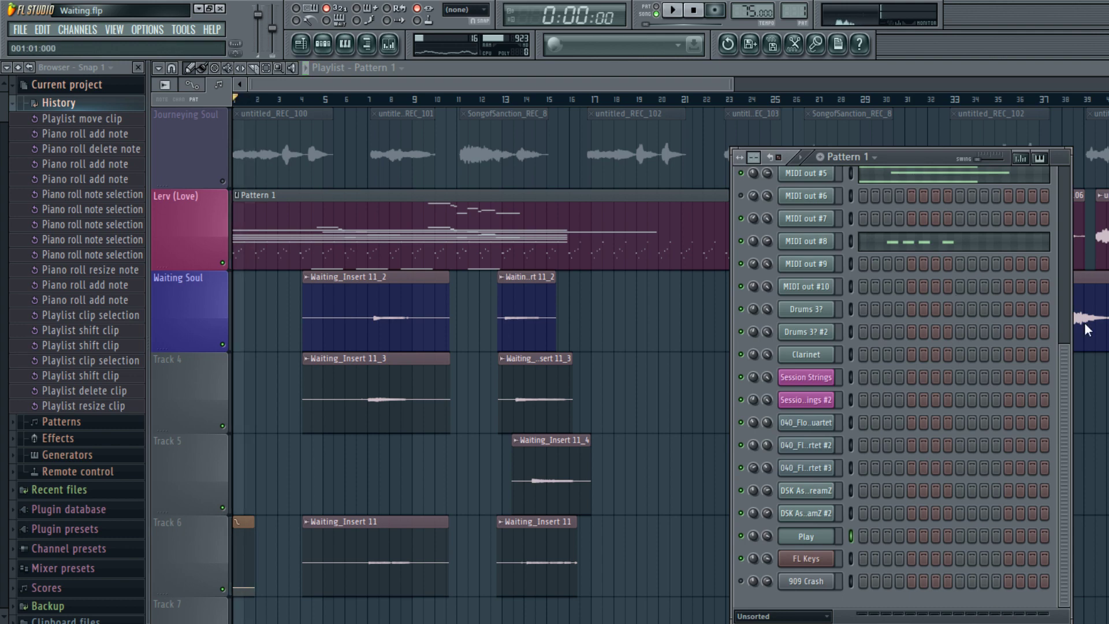
scroll(1087, 329, "up", 5)
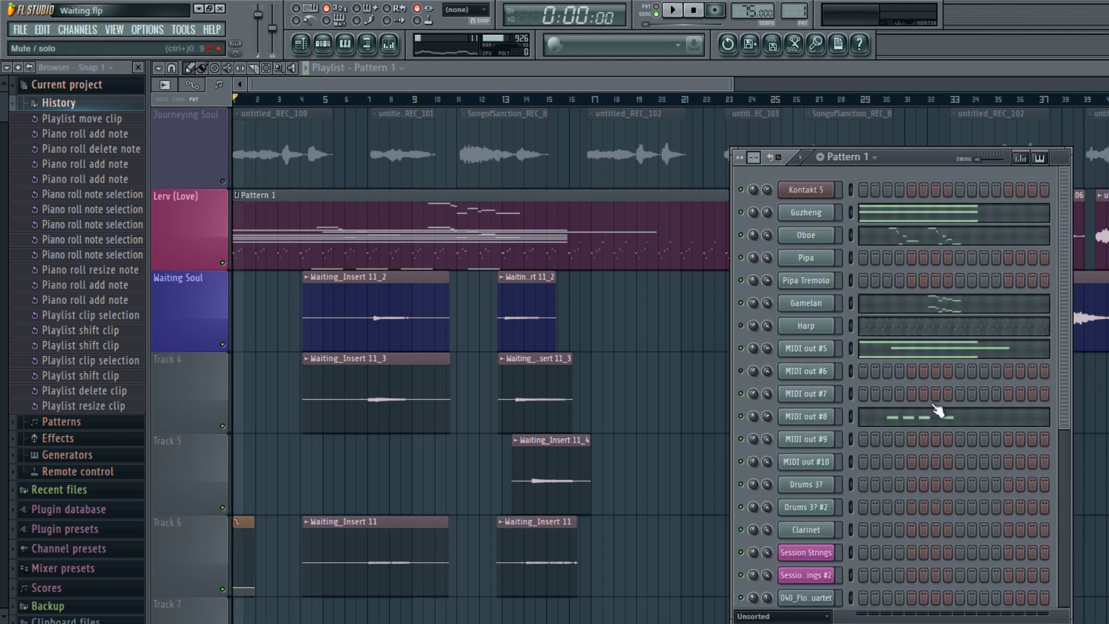
key("space")
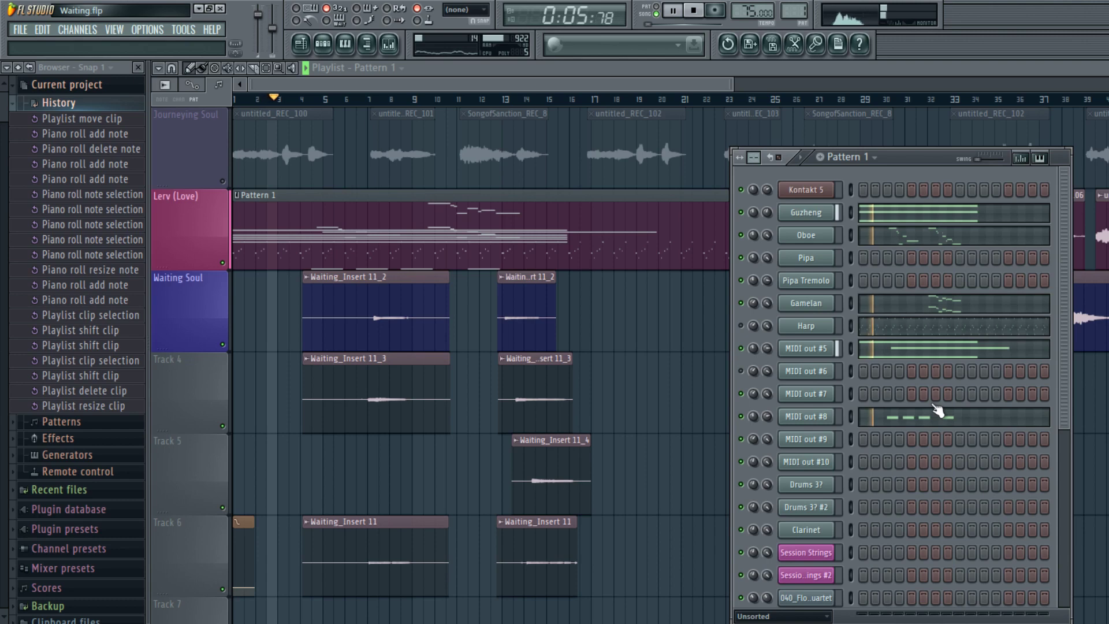
key("space")
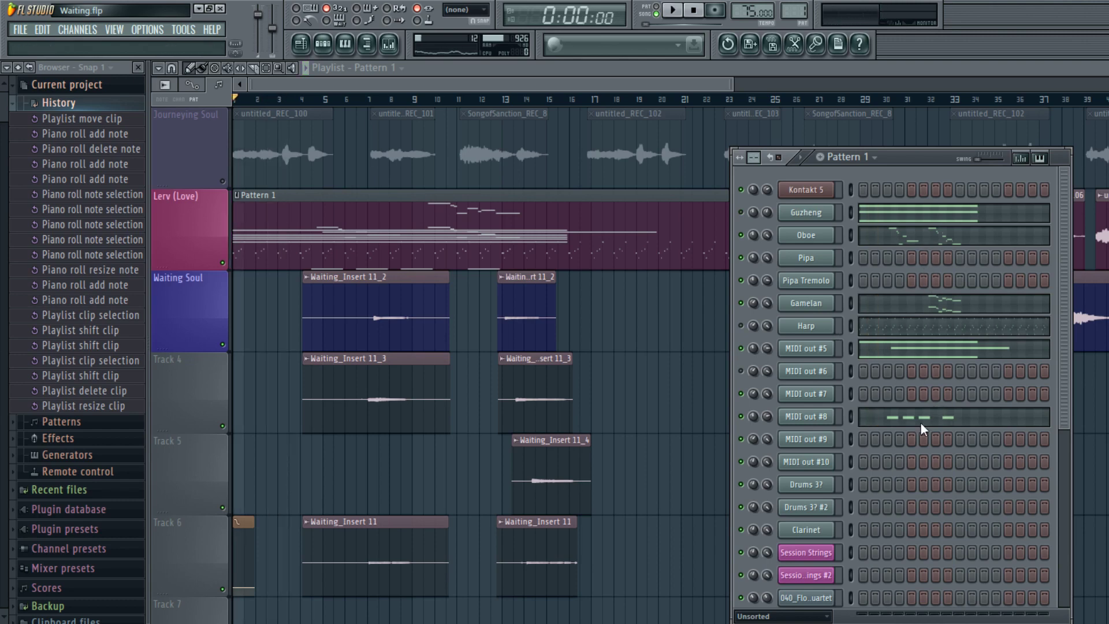
key("space")
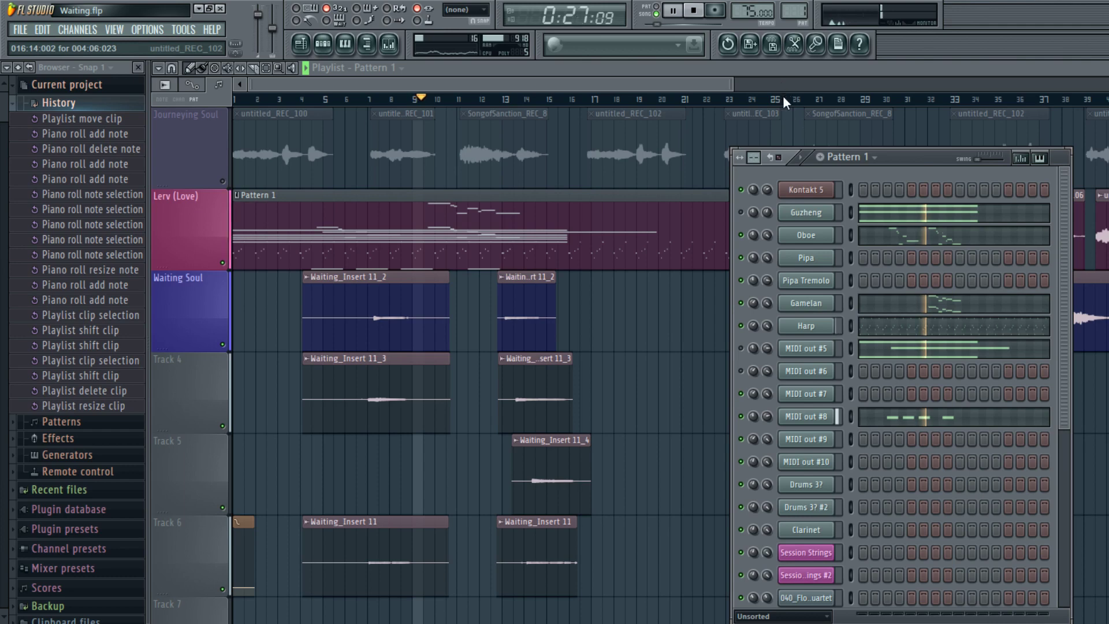
- Select all three long Guzheng notes in the piano roll and move them to start at bar 16
key("F6")
left_click_drag(787, 106, 637, 306)
key("F7")
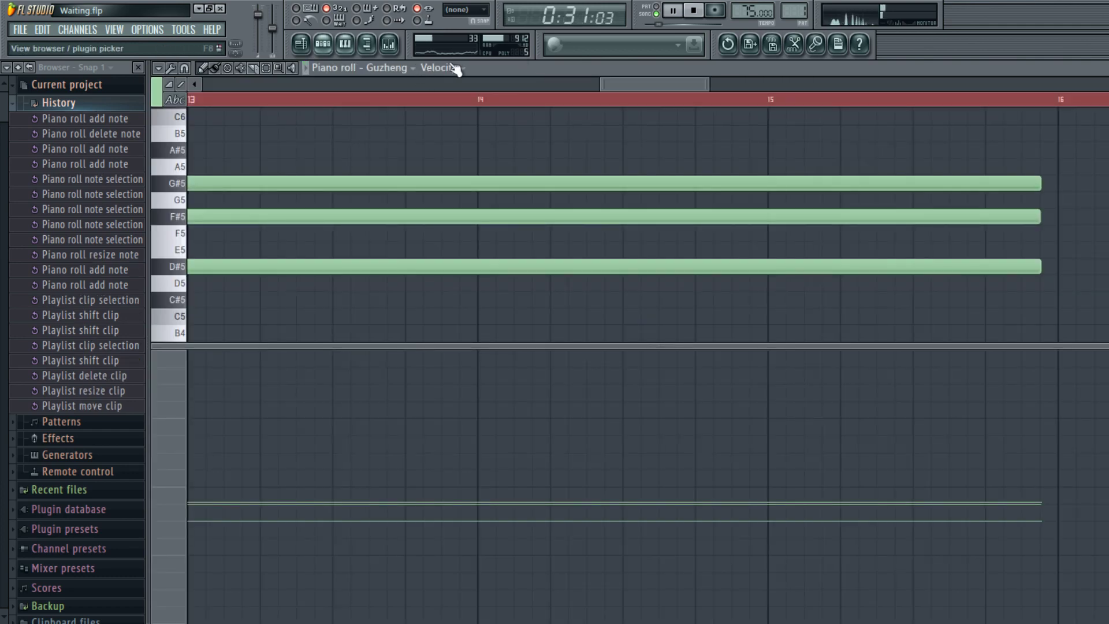
scroll(887, 102, "down", 3)
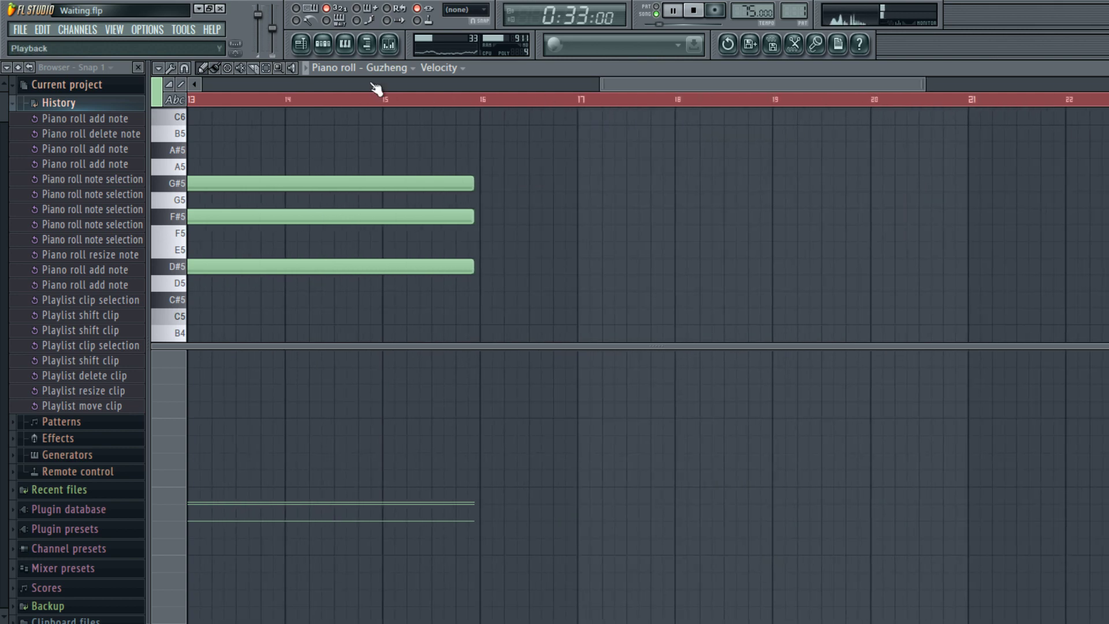
key("ctrl+a")
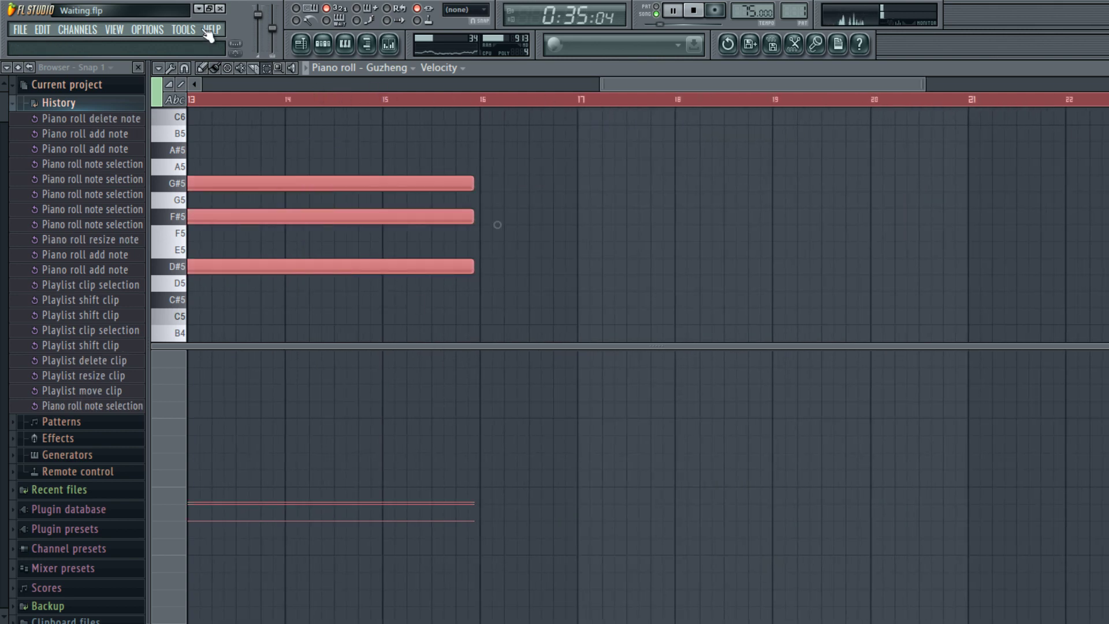
mouse_move(806, 91)
left_mouse_down()
mouse_move(799, 100)
mouse_move(441, 103)
mouse_move(685, 122)
left_mouse_up()
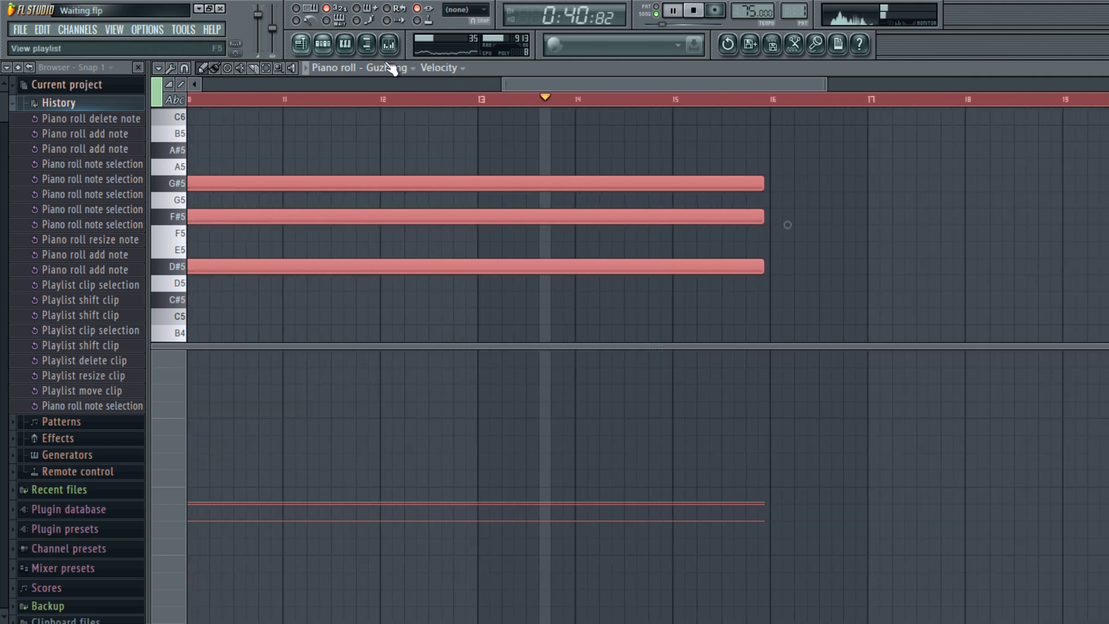
left_click_drag(305, 222, 664, 239)
left_click_drag(932, 200, 857, 226)
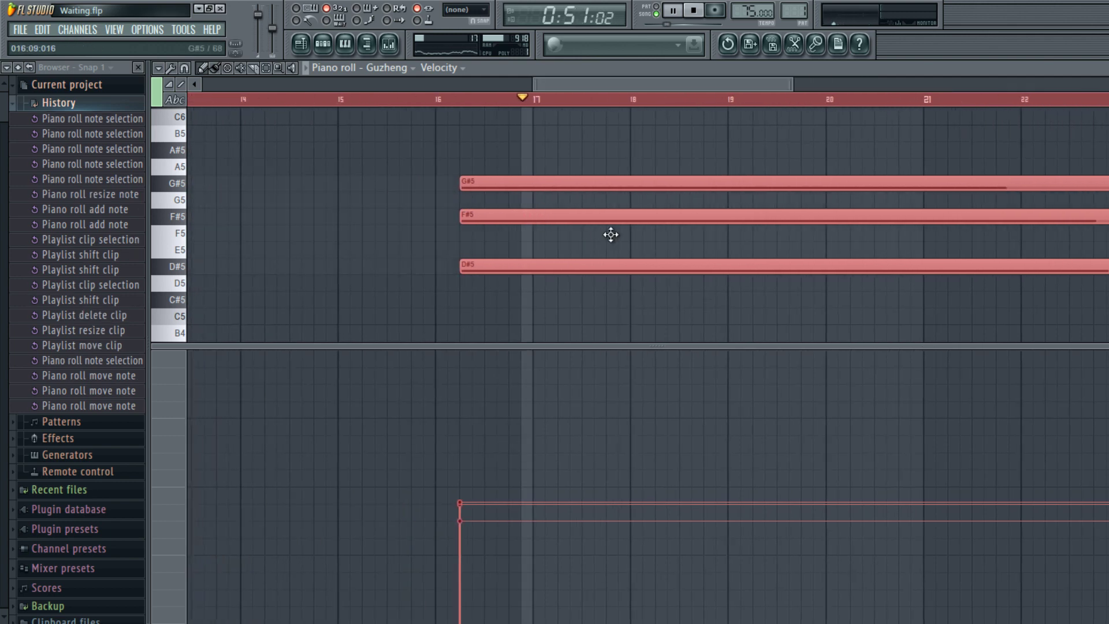
left_click_drag(609, 219, 579, 220)
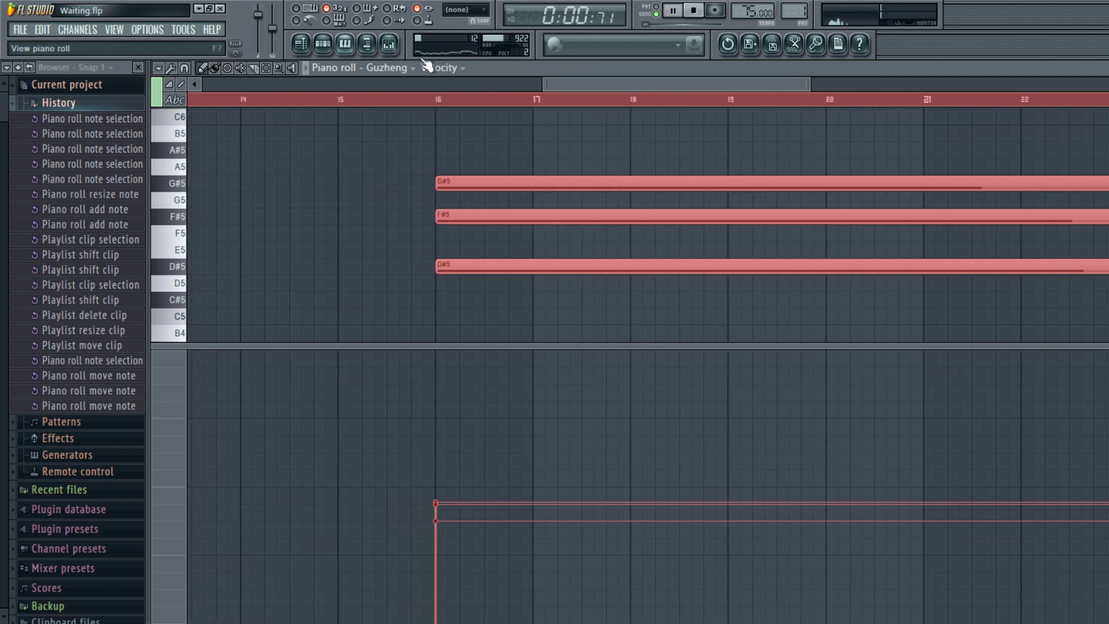
- Move all three MIDI out #5 notes about 16 bars later, then view the MIDI out #8 notes and Pattern 1's channels
key("F7")
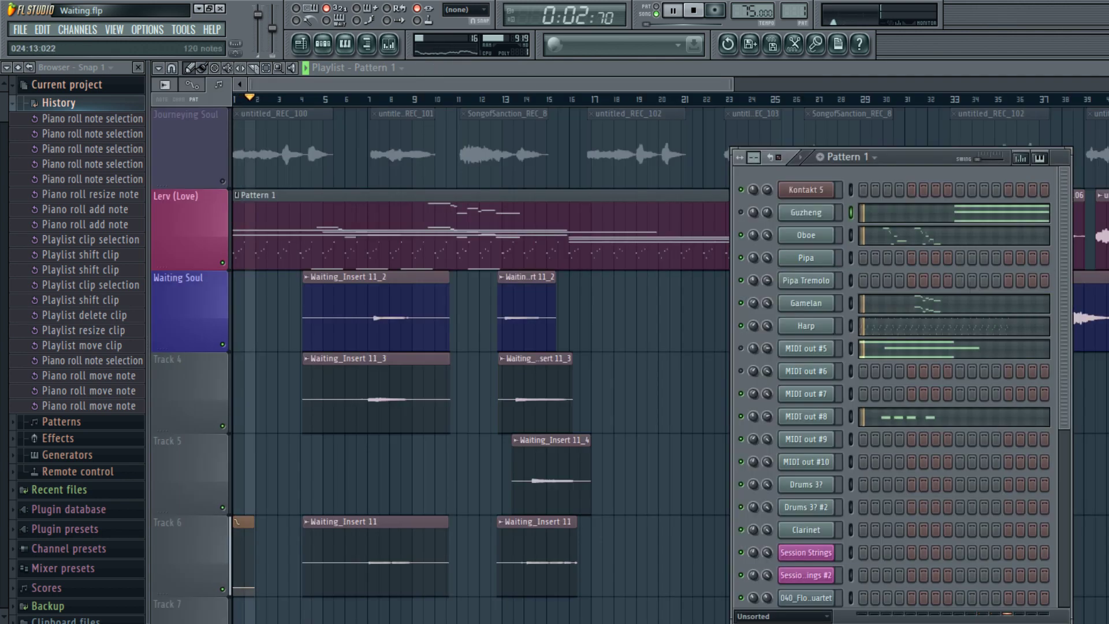
key("F7")
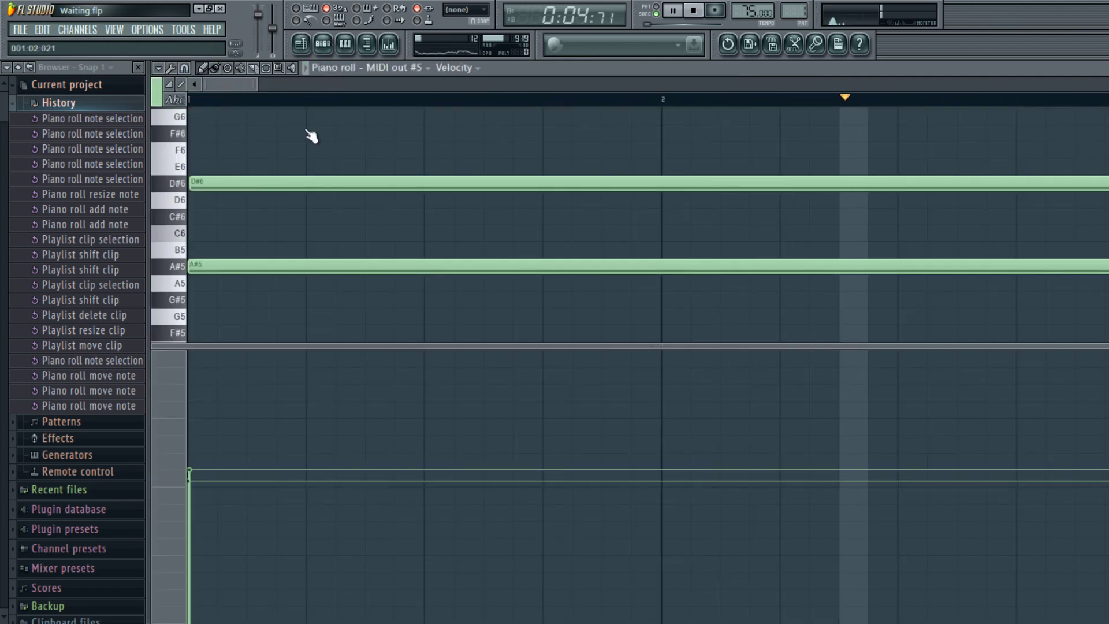
left_click_drag(316, 100, 1019, 100)
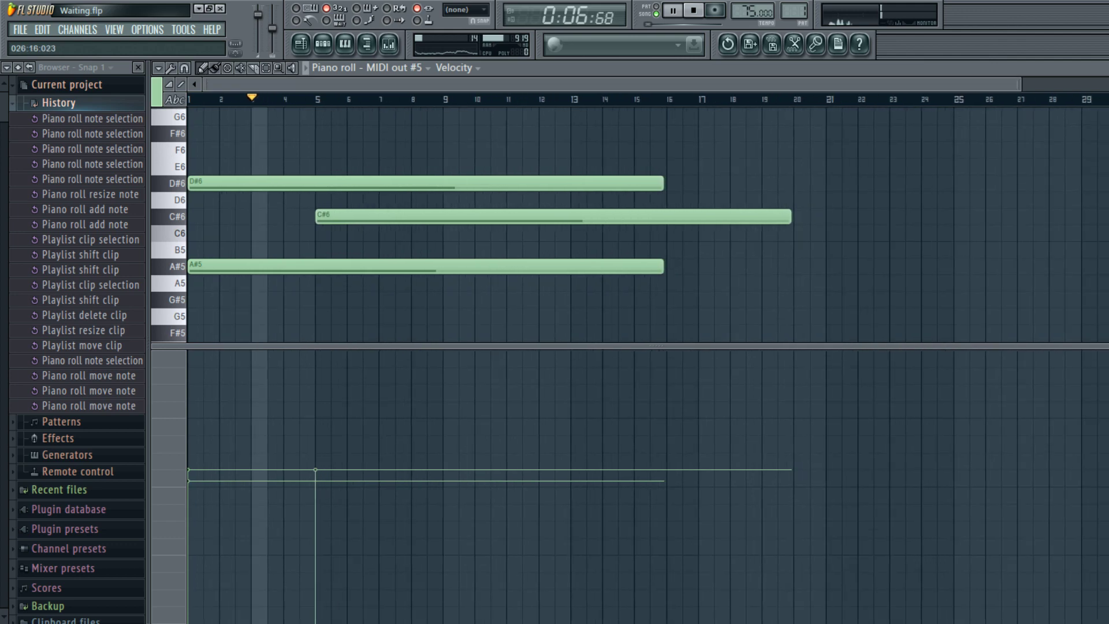
key("ctrl+a")
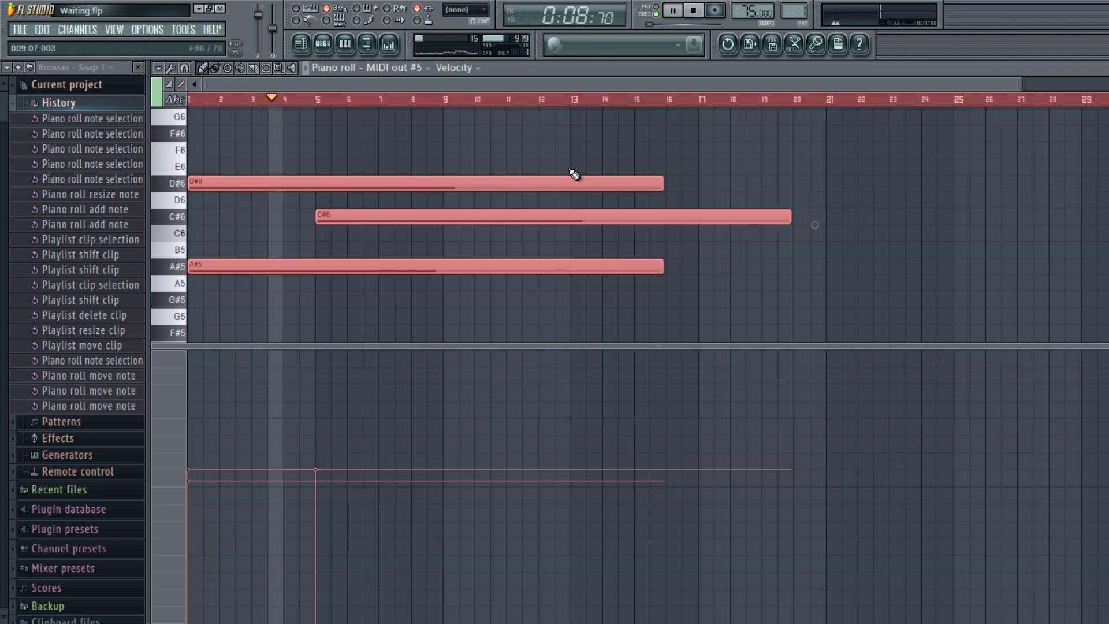
left_click_drag(359, 220, 1001, 209)
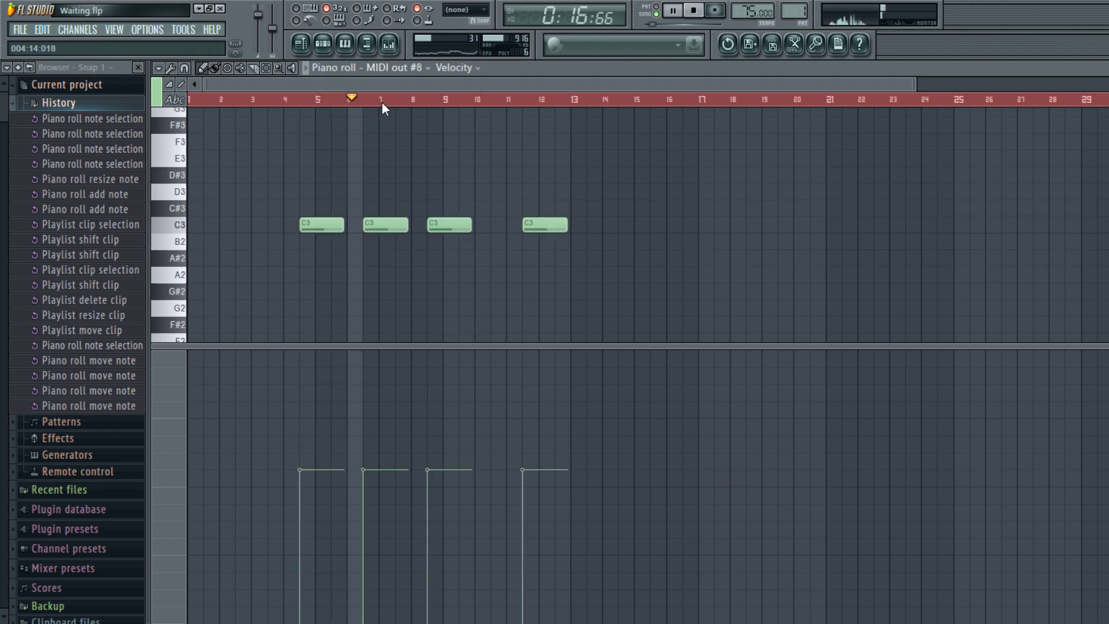
left_click(404, 68)
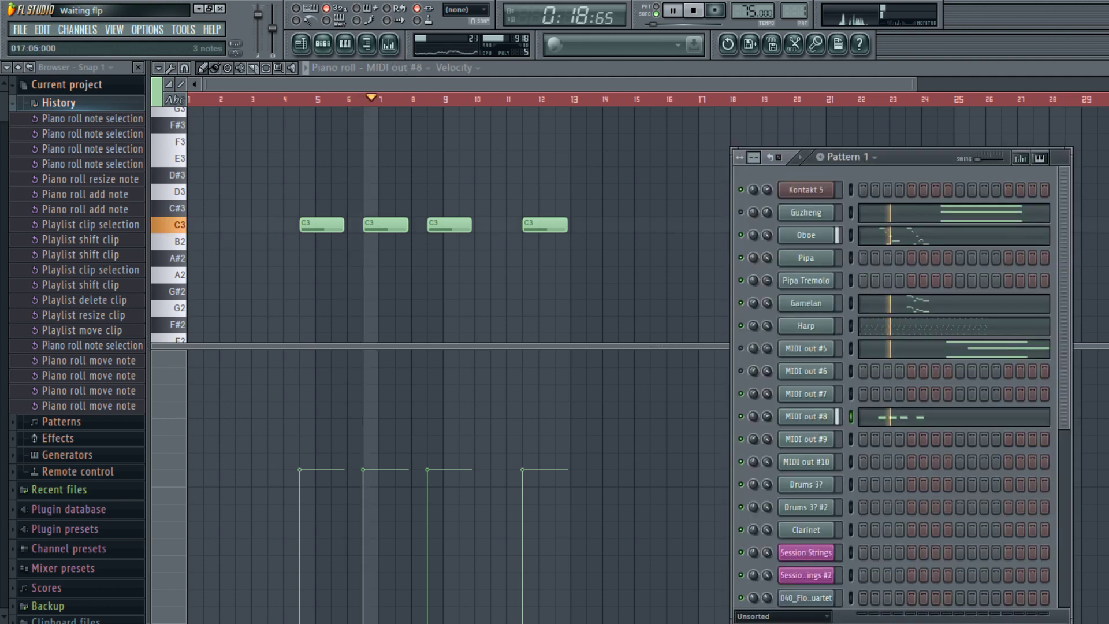
- Check the Guzheng notes, then move all three long MIDI out #5 notes one bar earlier so the first starts at bar 16
left_click(953, 212)
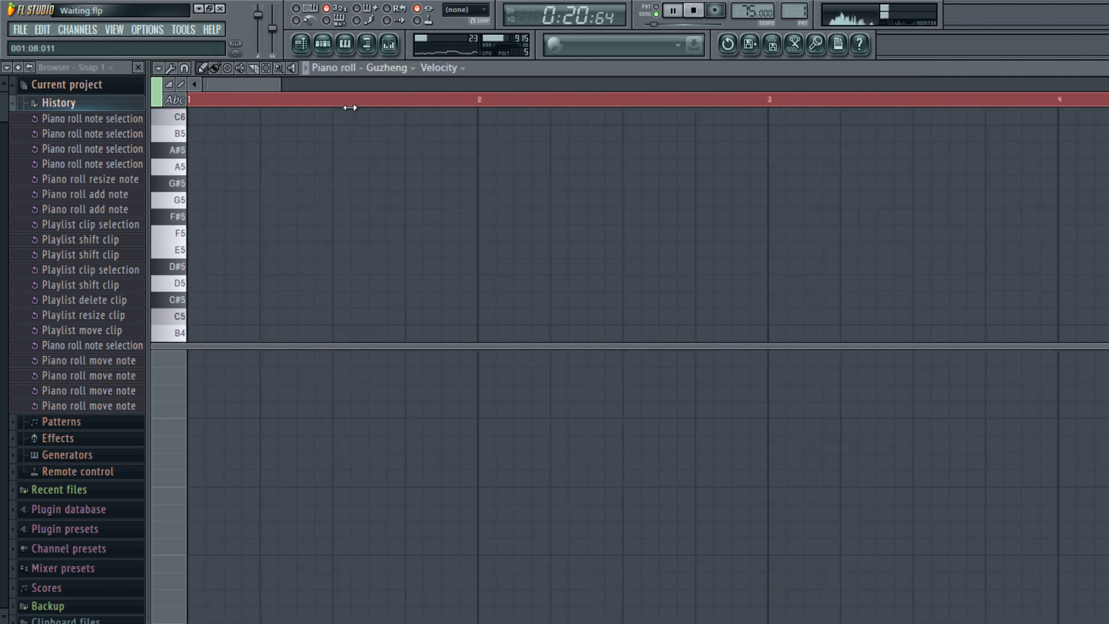
scroll(350, 107, "down", 5)
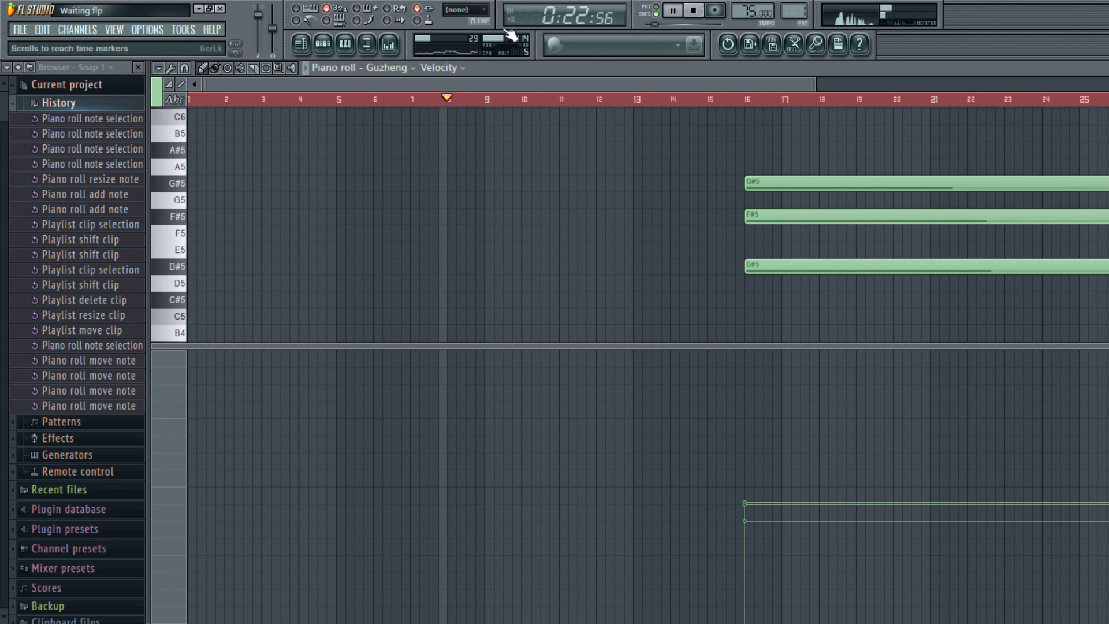
left_click(323, 44)
left_click(953, 348)
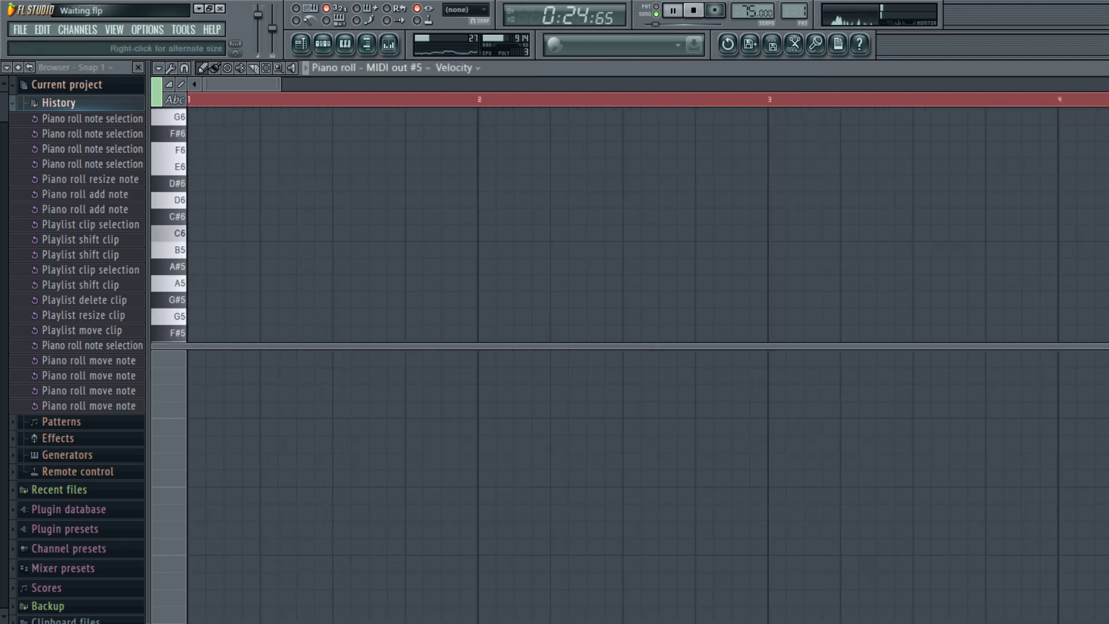
scroll(348, 105, "down", 5)
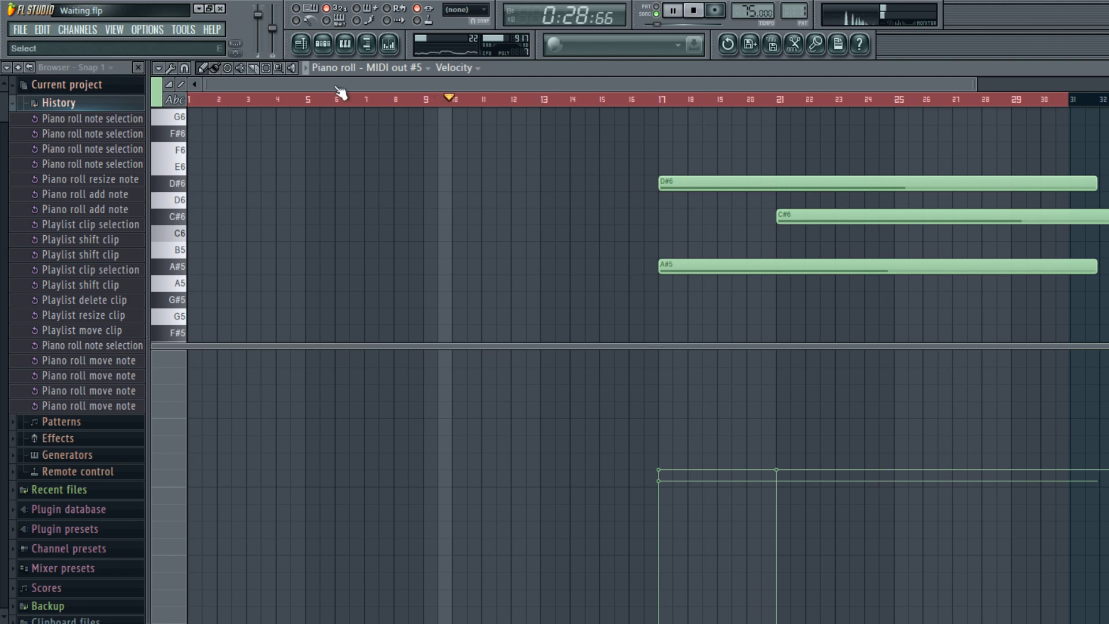
key("ctrl+a")
left_click_drag(853, 235, 814, 230)
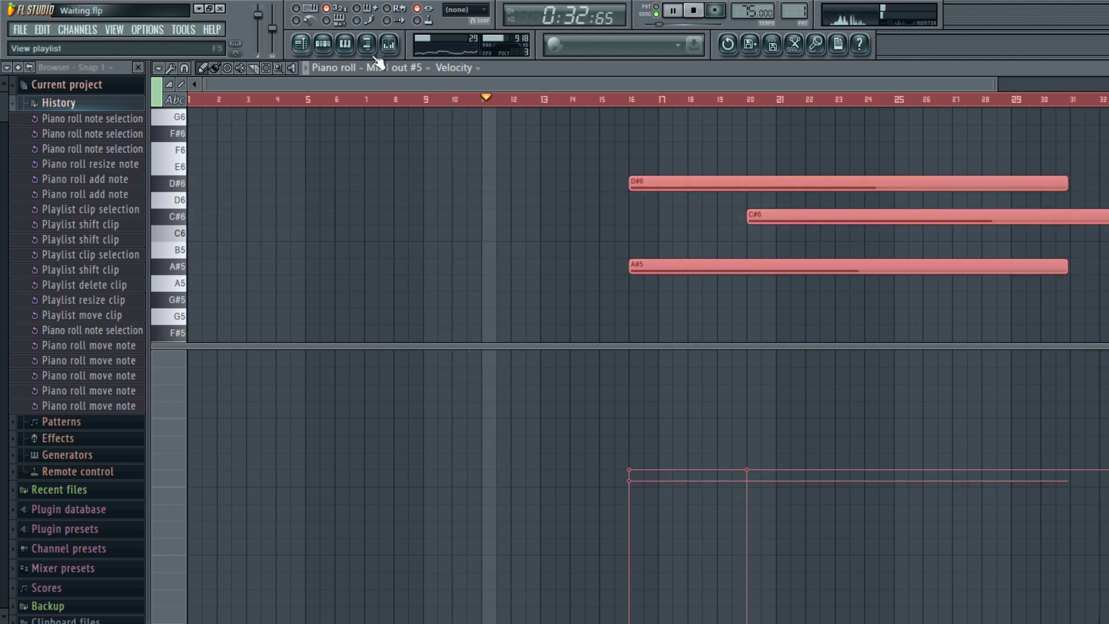
- Review the Guzheng piano roll, Pattern 1's channels and the Gamelan notes while the song plays
key("F5")
key("F7")
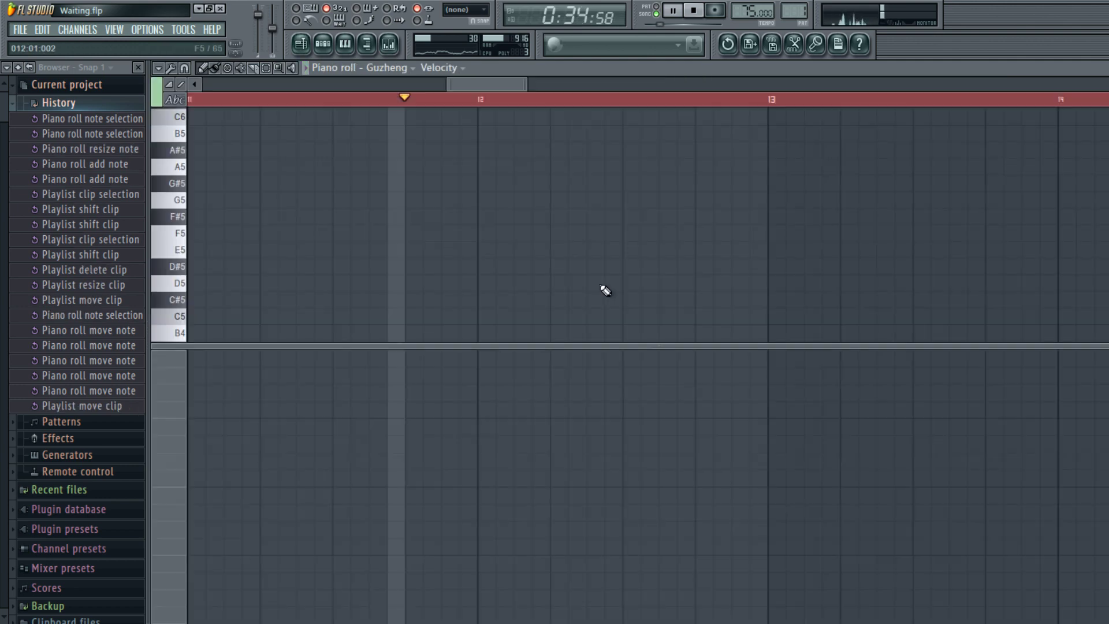
key("F6")
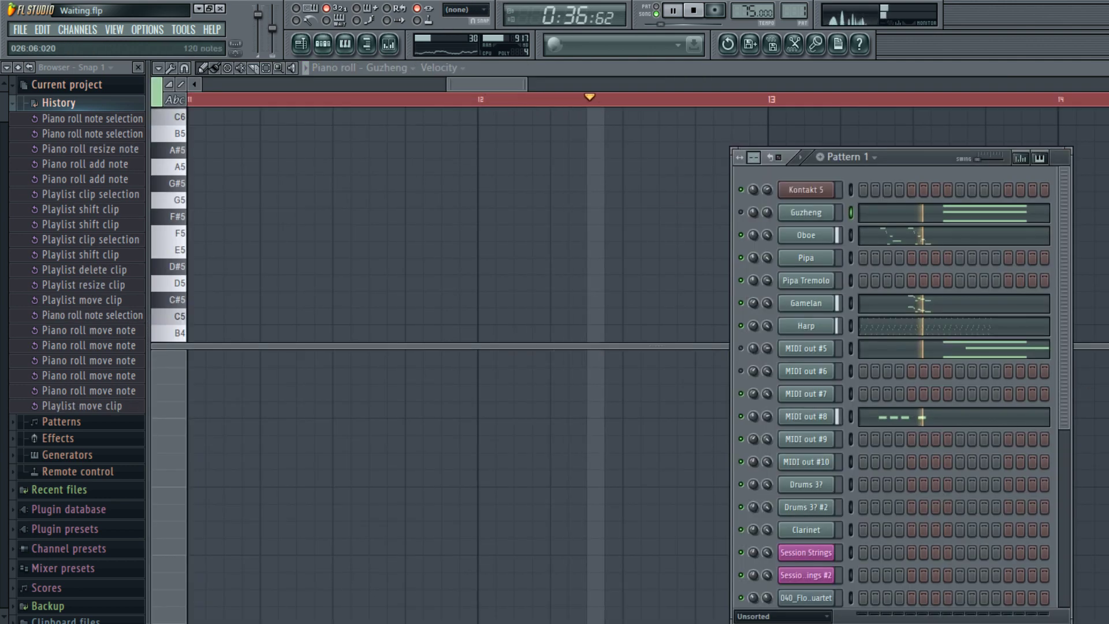
left_click(923, 280)
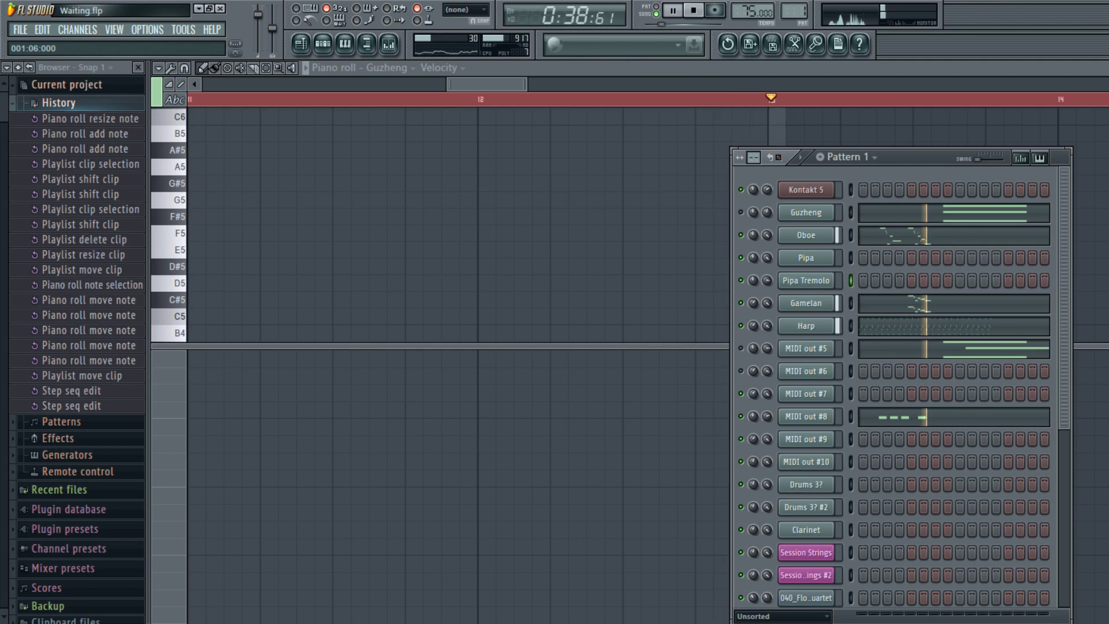
left_click(953, 302)
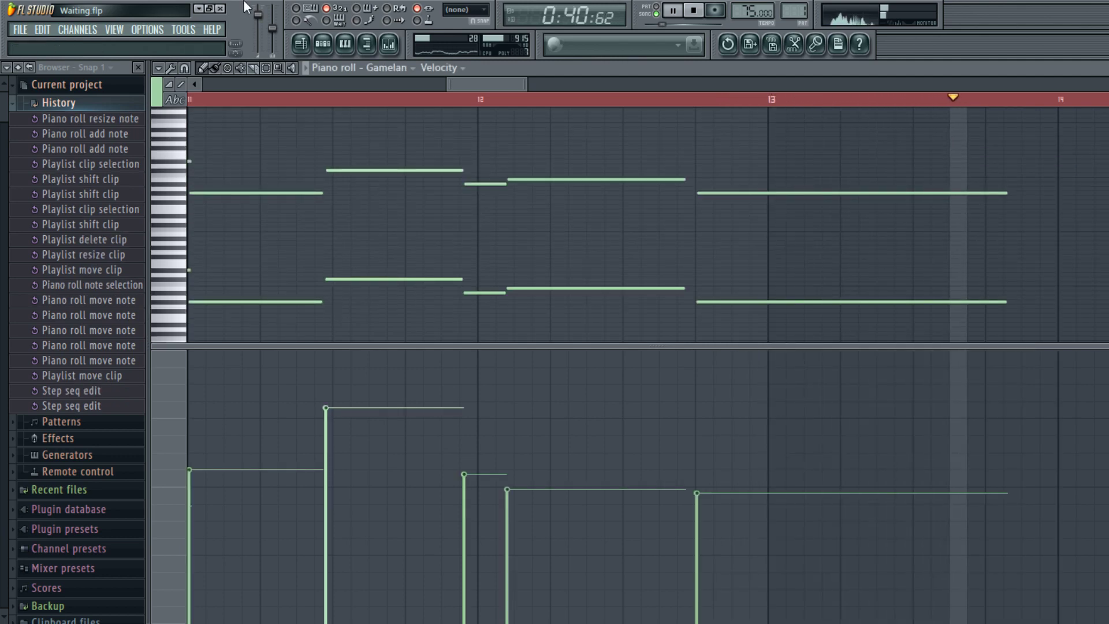
- Select the second group of four Waiting_Insert 11 clips in the playlist and shift them about half a bar later
left_click(300, 43)
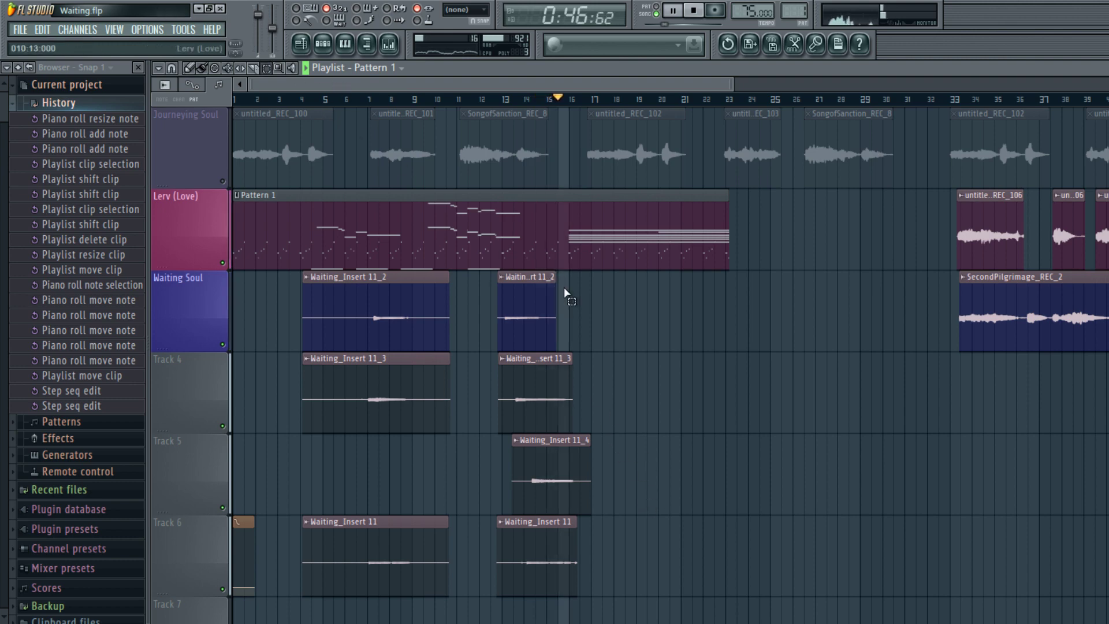
left_click_drag(508, 272, 604, 594)
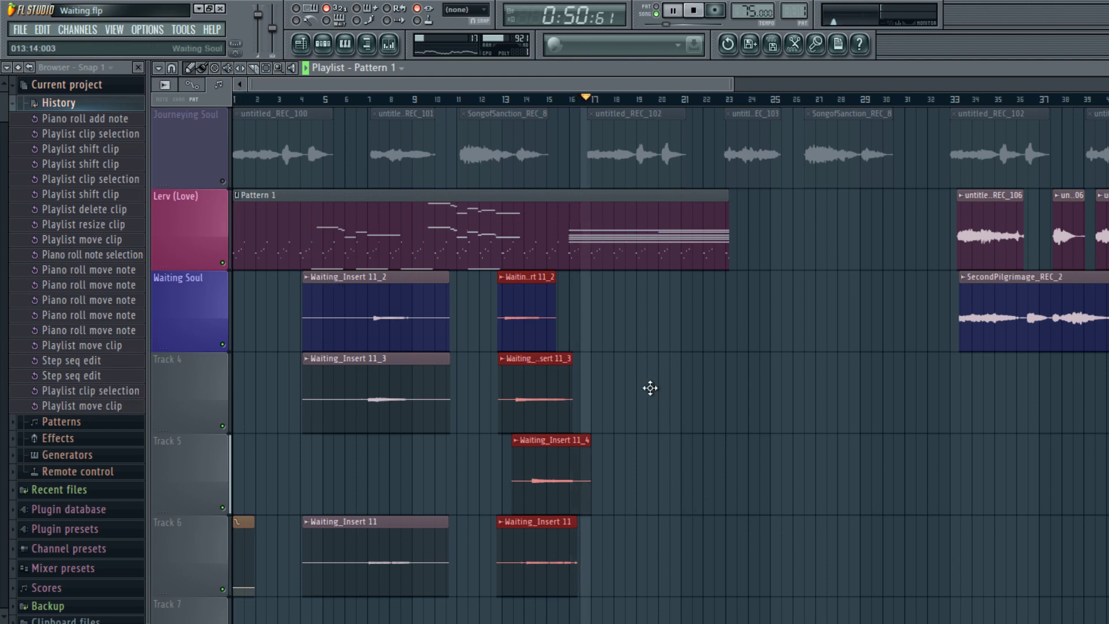
key("shift+Right")
key("shift+Right")
- Replay the song from the start with Pattern 1's channels shown, and view the Guzheng channel settings
key("F6")
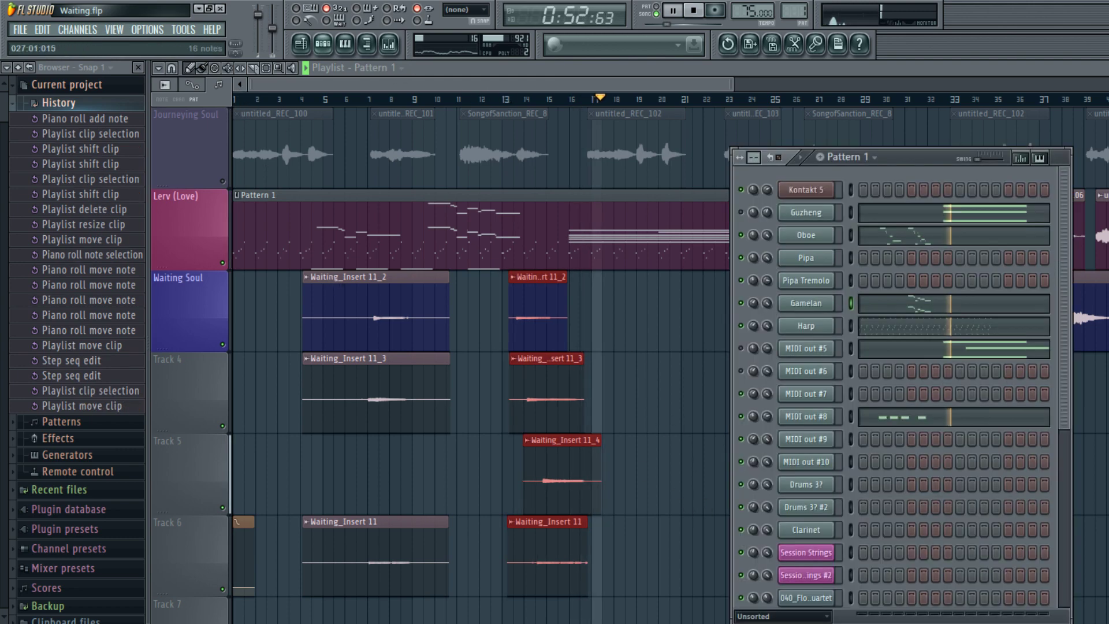
key("space")
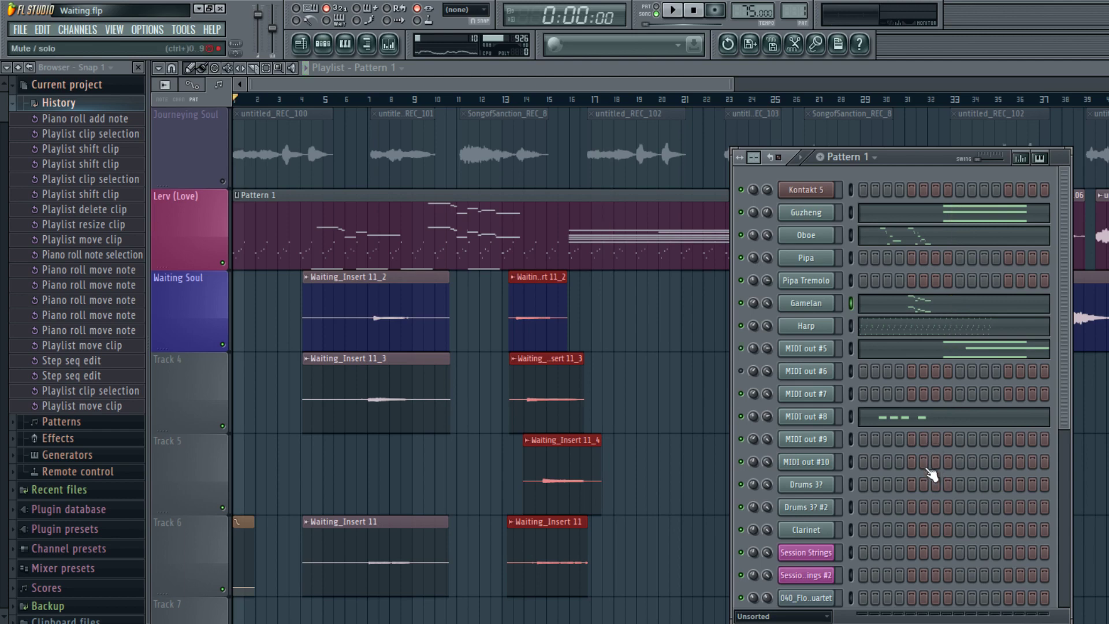
key("space")
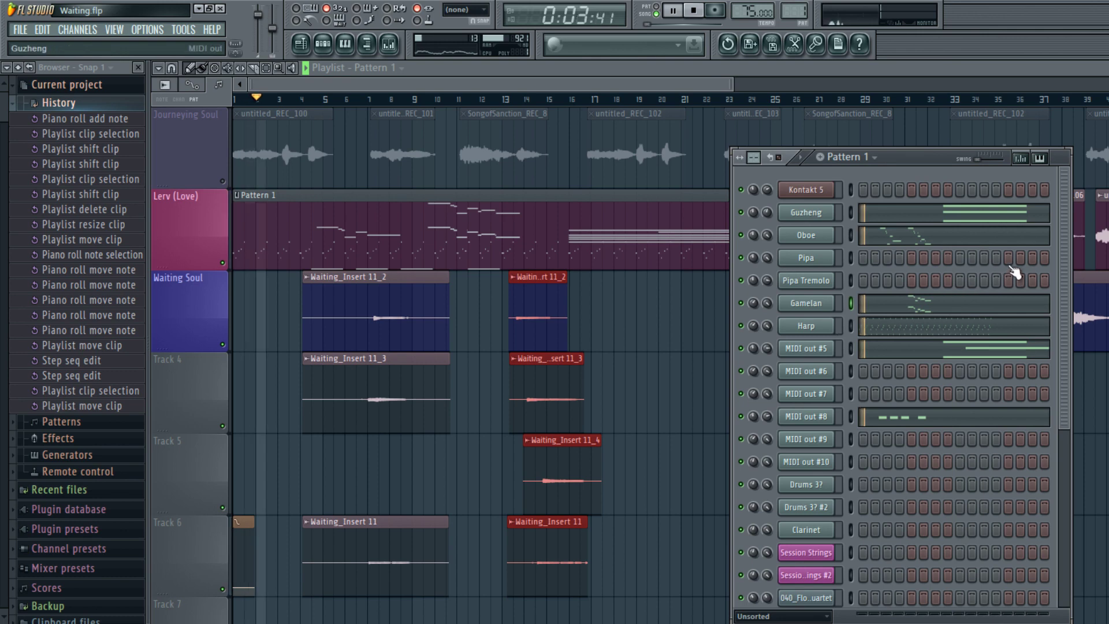
key("Return")
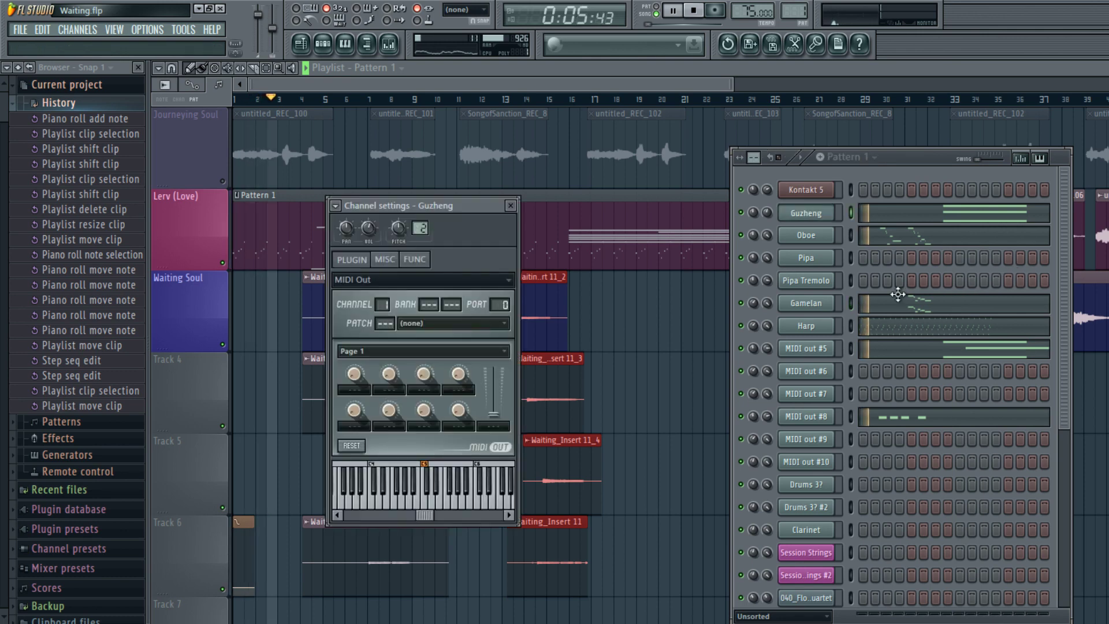
- Open the Kontakt 5 channel, examine the instruments loaded in its rack during playback, then stop the song
left_click(805, 190)
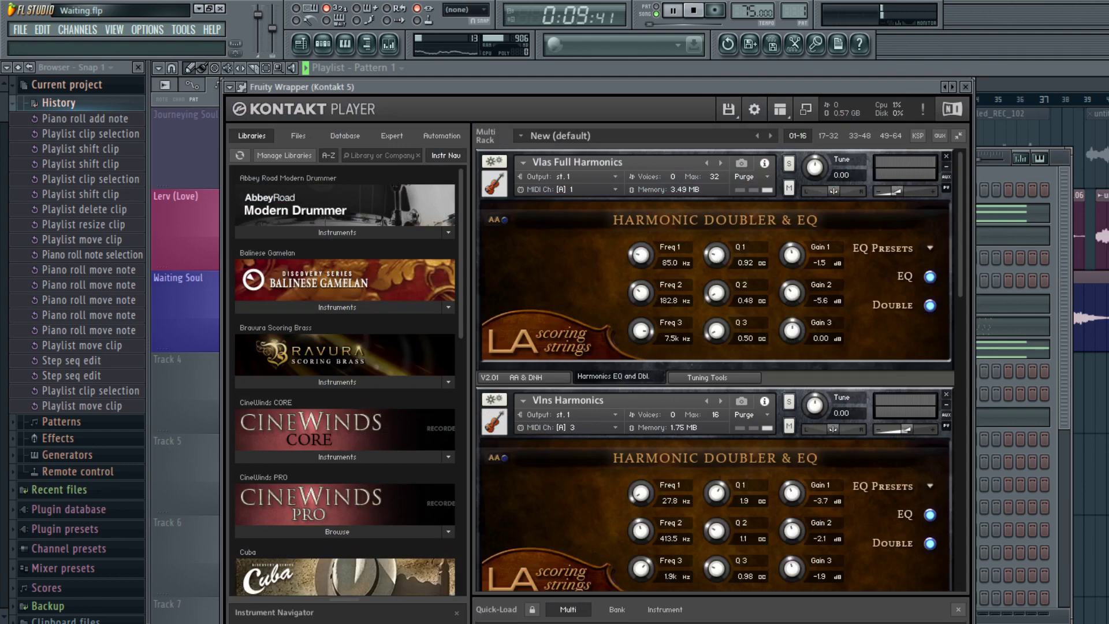
scroll(714, 370, "down", 3)
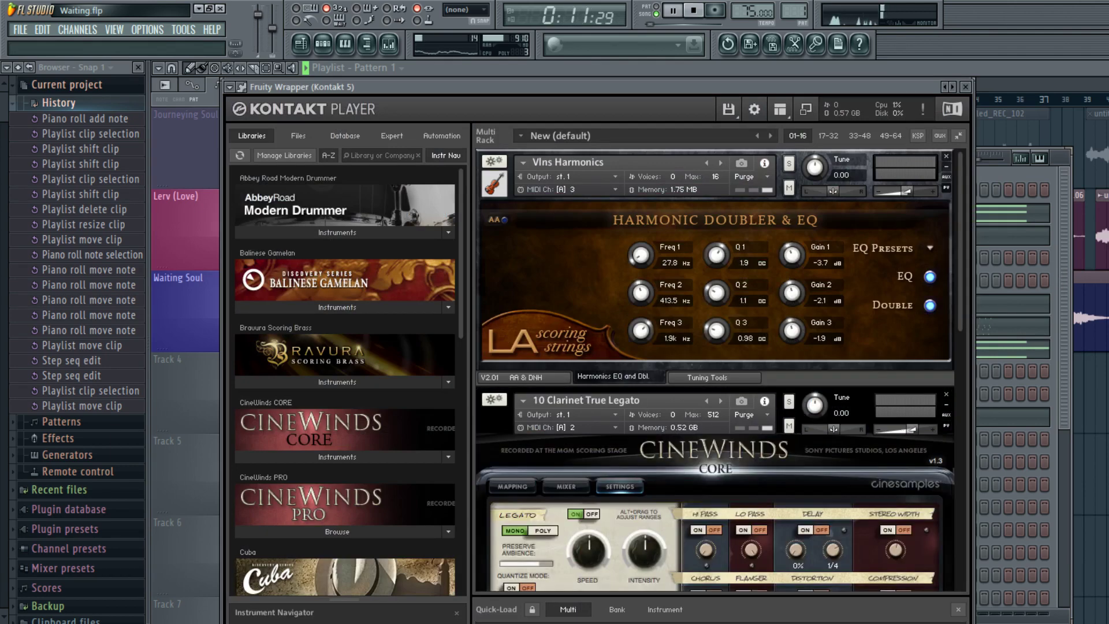
scroll(570, 370, "down", 3)
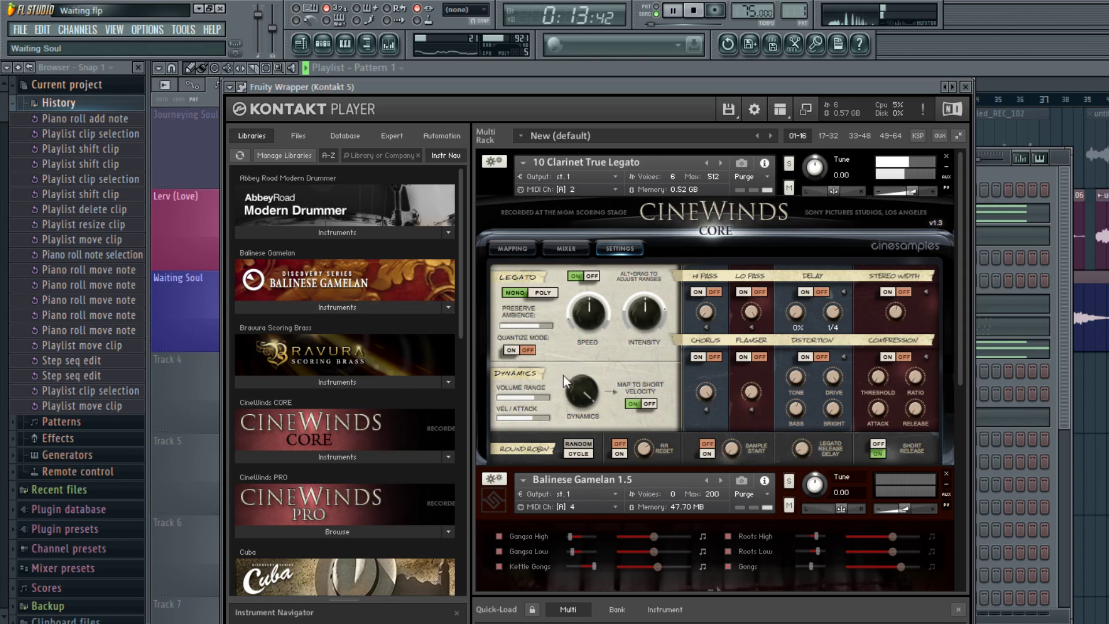
scroll(346, 404, "down", 6)
key("space")
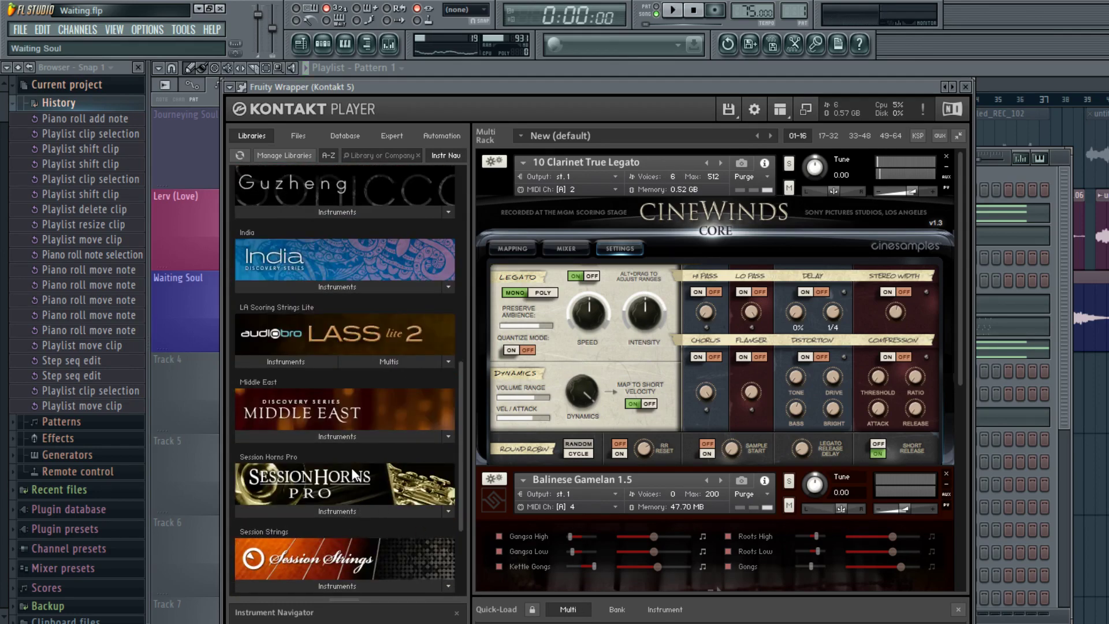
- Load Cellos Full Harmonics from LASS Lite 2 and replace the violin and viola harmonics with Vlns and Vlas Full Leg Sus NV-Vib
left_click(286, 362)
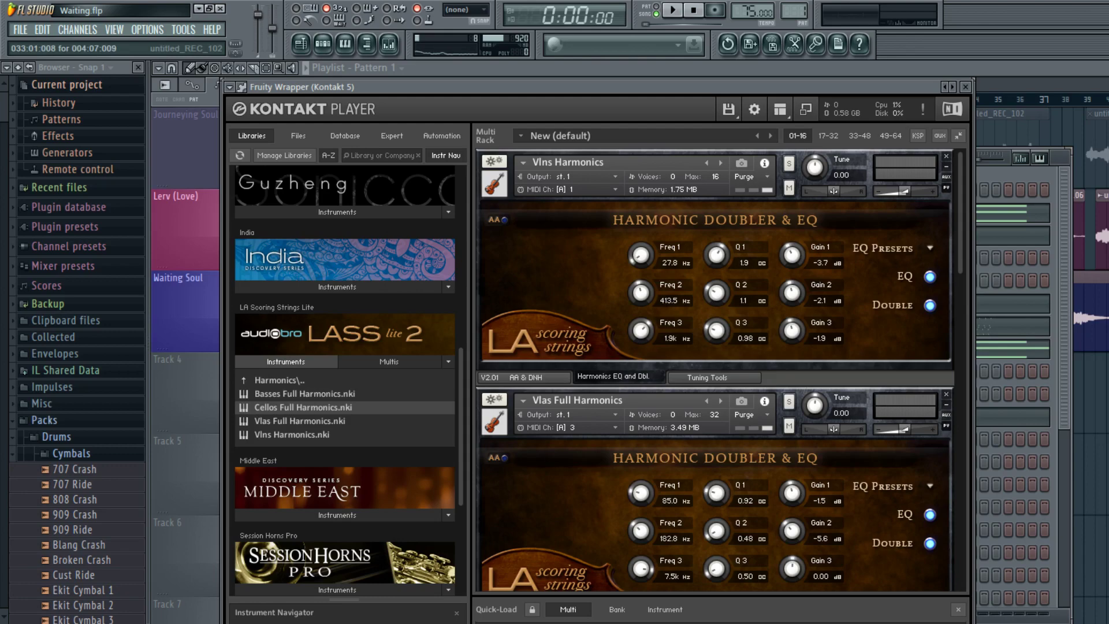
scroll(714, 369, "down", 2)
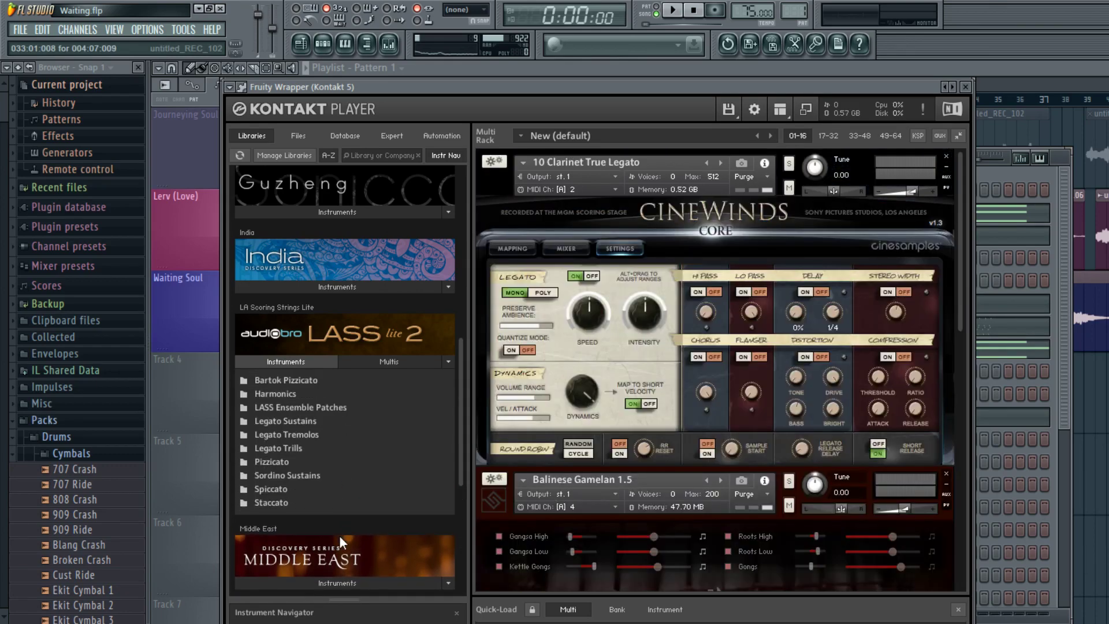
left_click(343, 528)
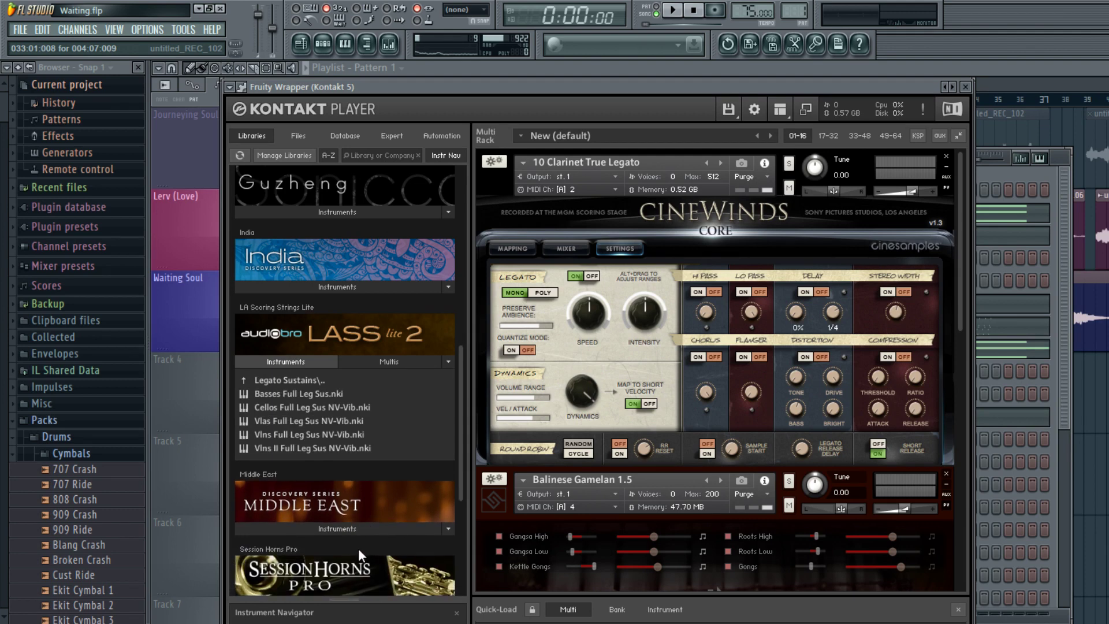
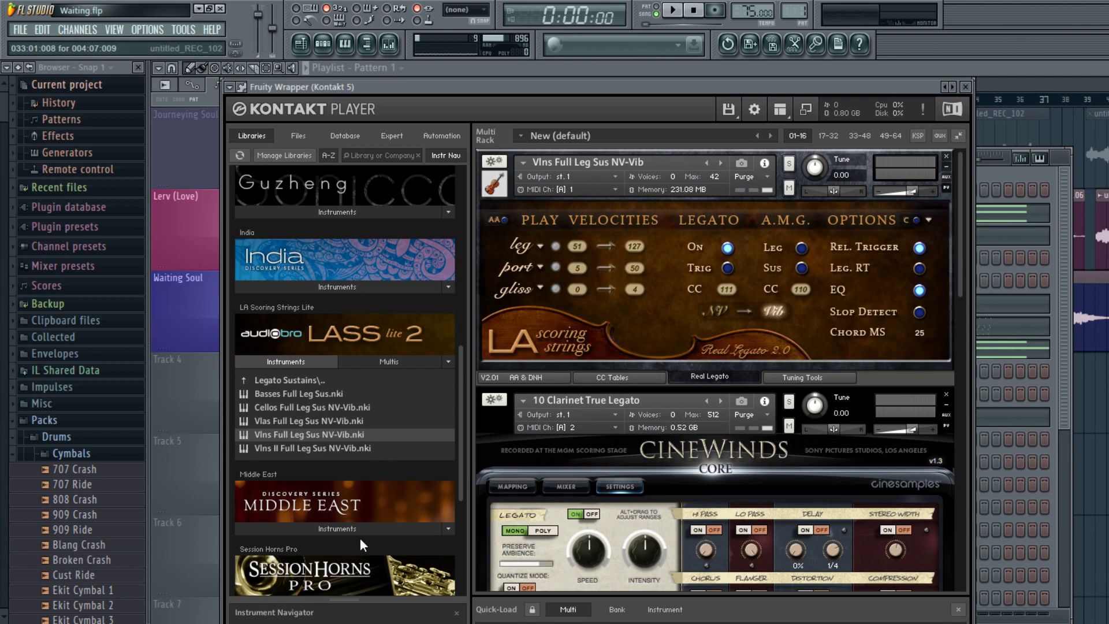
key("Up")
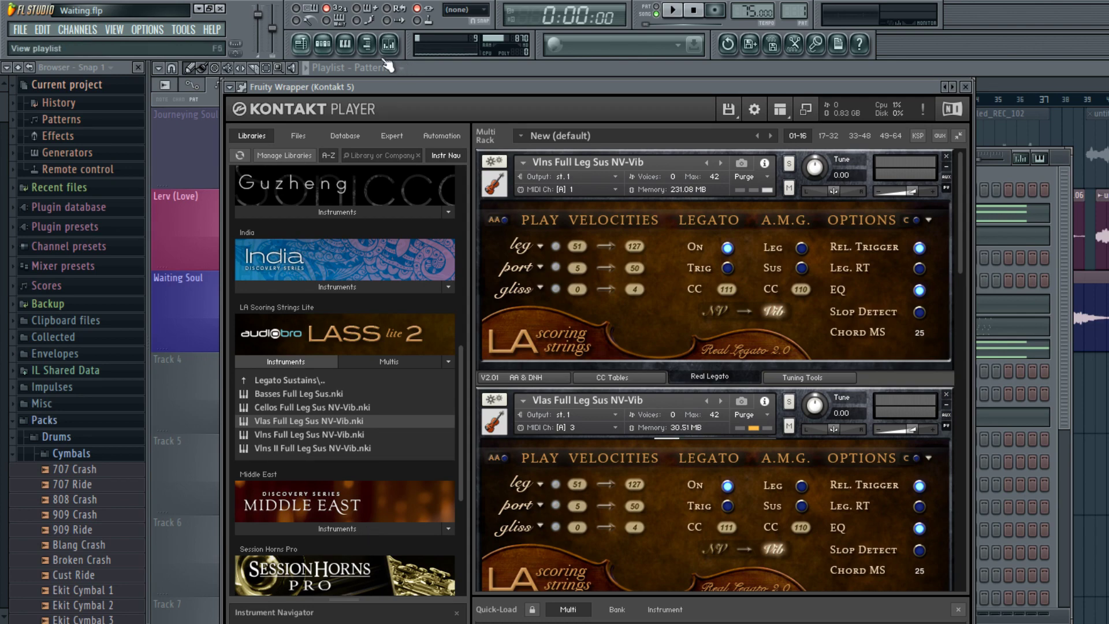
- Check the legato strings in the Kontakt rack, then play the song's opening with Pattern 1's channels shown and stop it
key("F5")
key("F6")
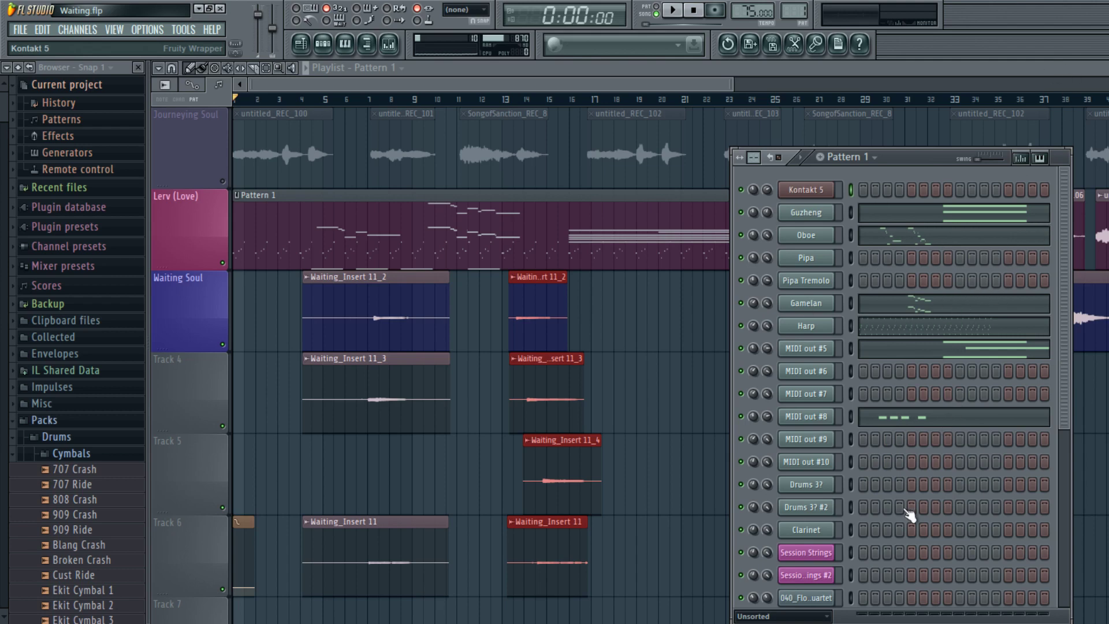
key("Return")
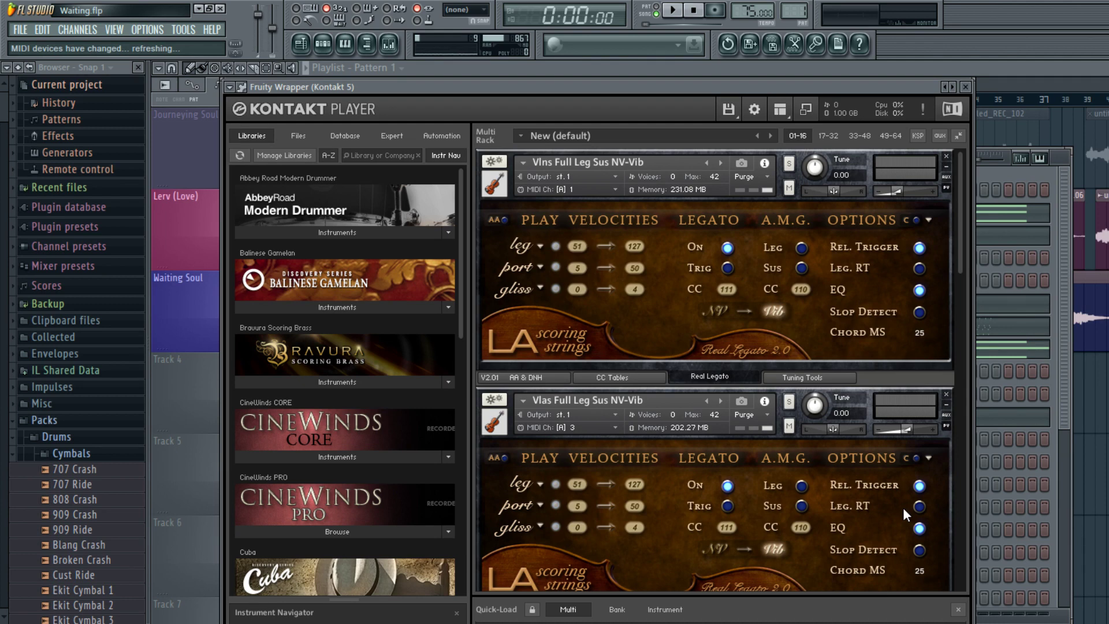
key("Escape")
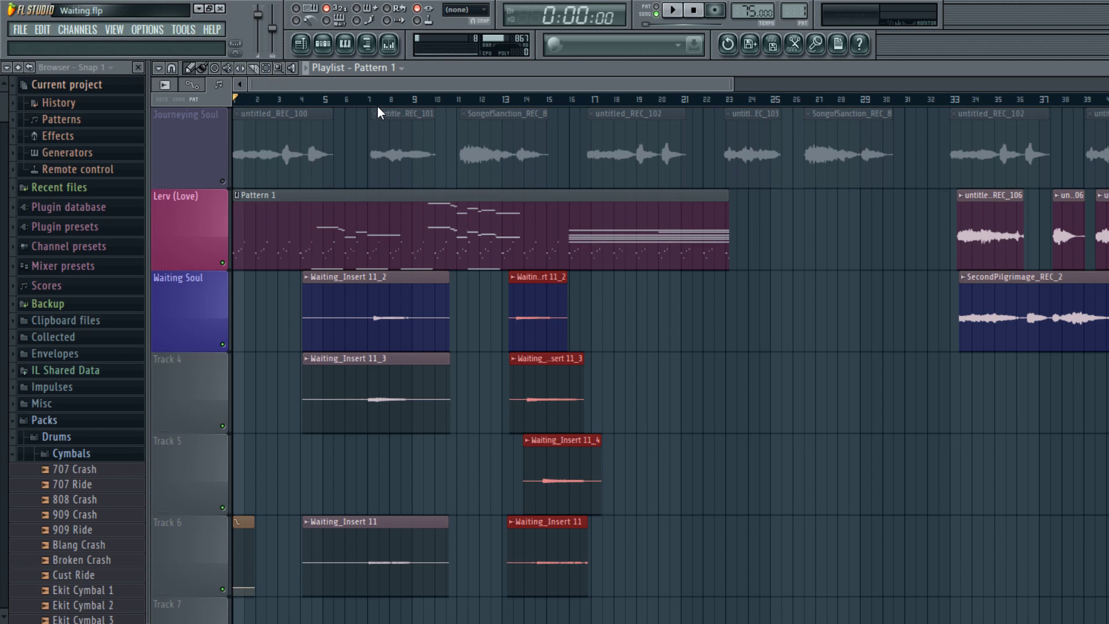
key("space")
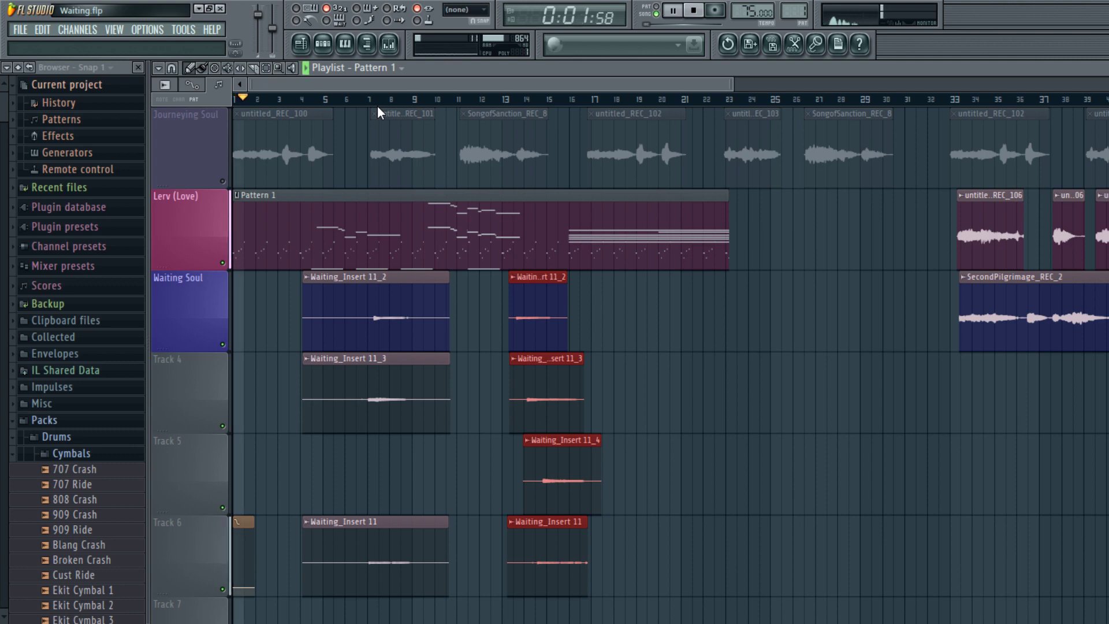
left_click(396, 52)
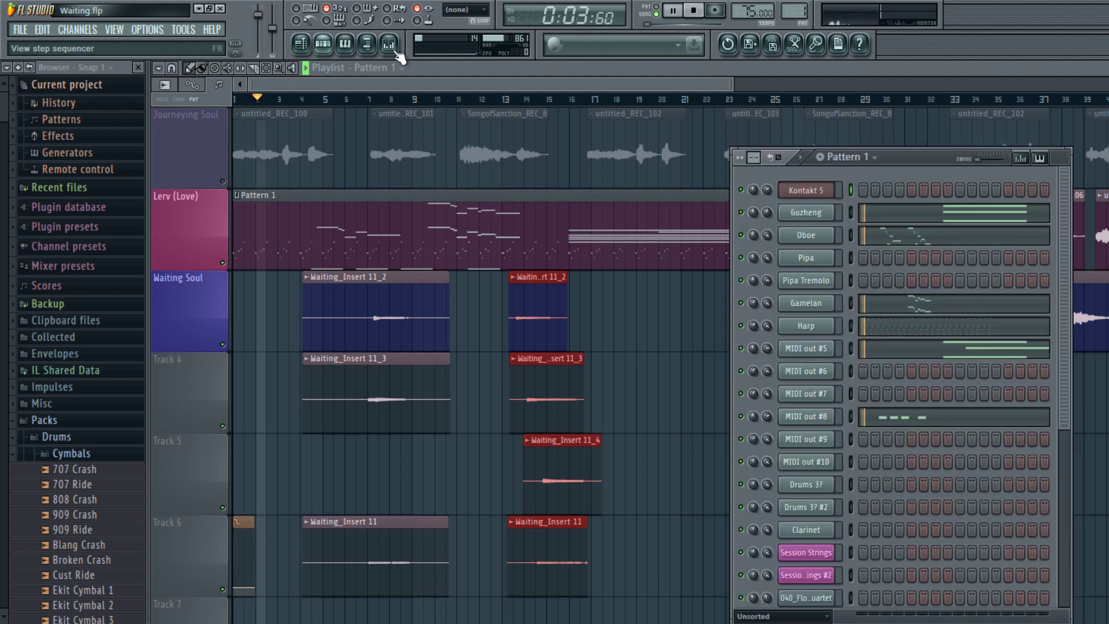
key("space")
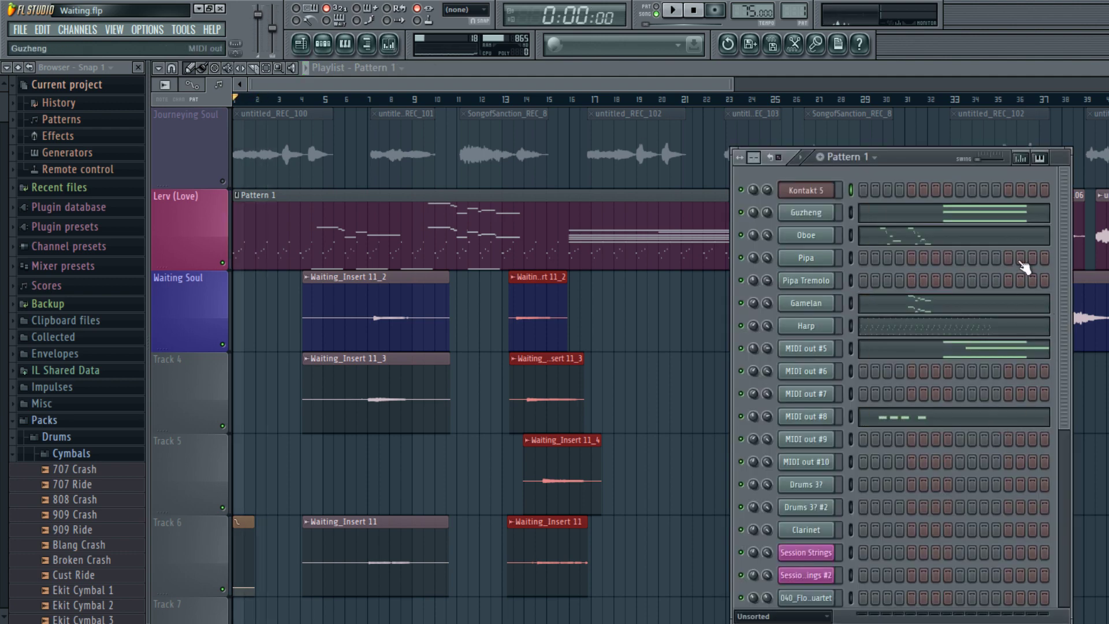
- Reopen the Kontakt rack and remove the Cellos Full Harmonics instrument from below Balinese Gamelan
left_click(1023, 325)
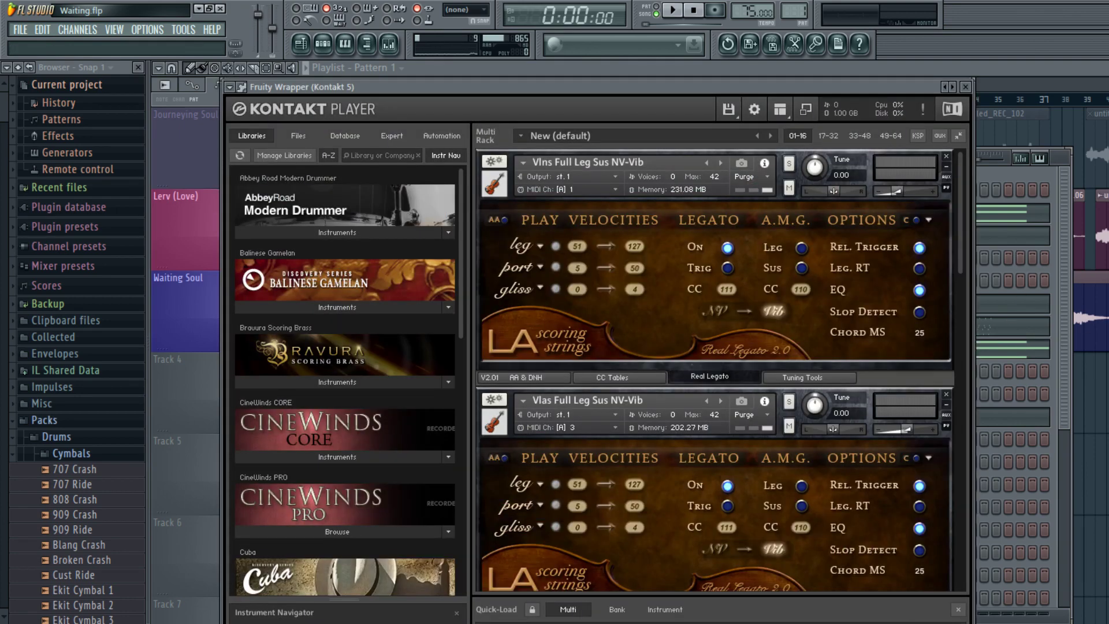
scroll(715, 370, "down", 15)
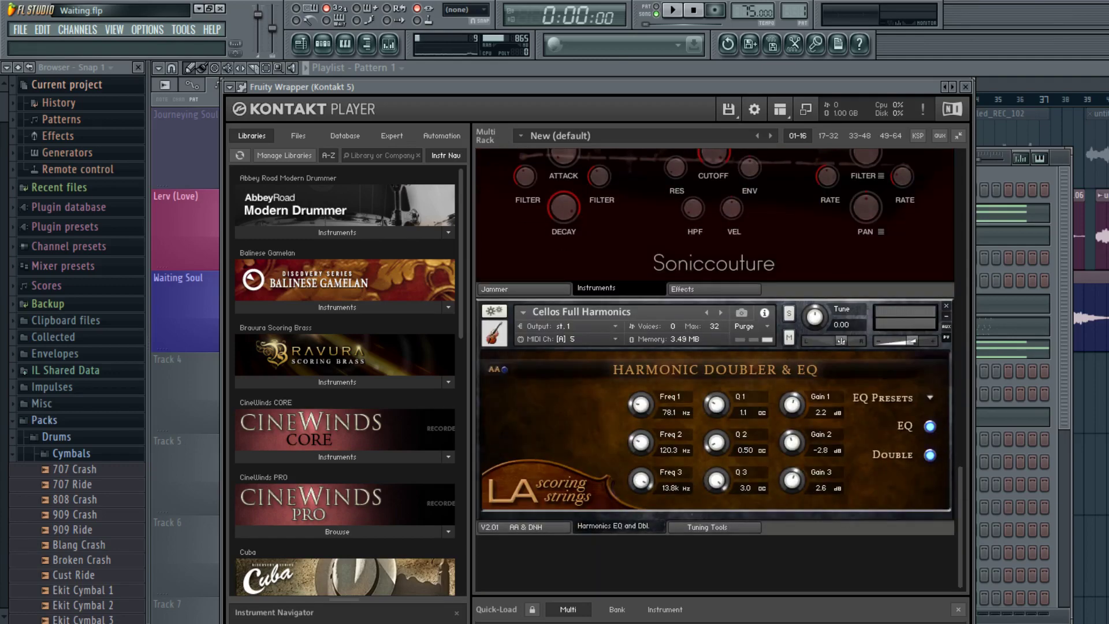
scroll(714, 369, "up", 5)
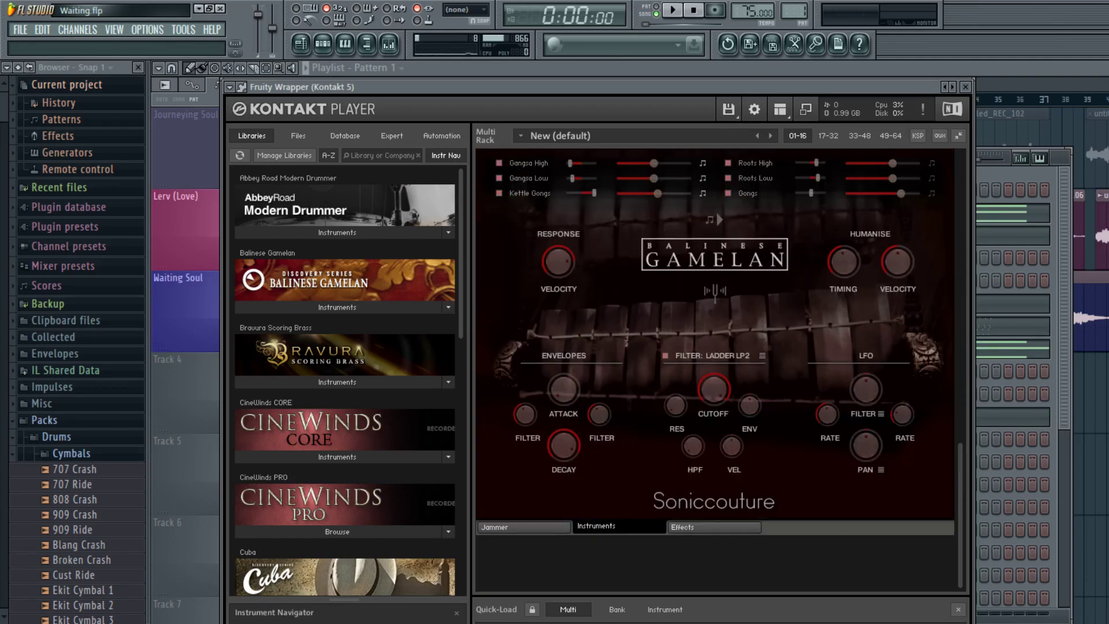
- Replay the song from the start, close the Kontakt window and view the Gamelan notes in the piano roll
key("F6")
key("space")
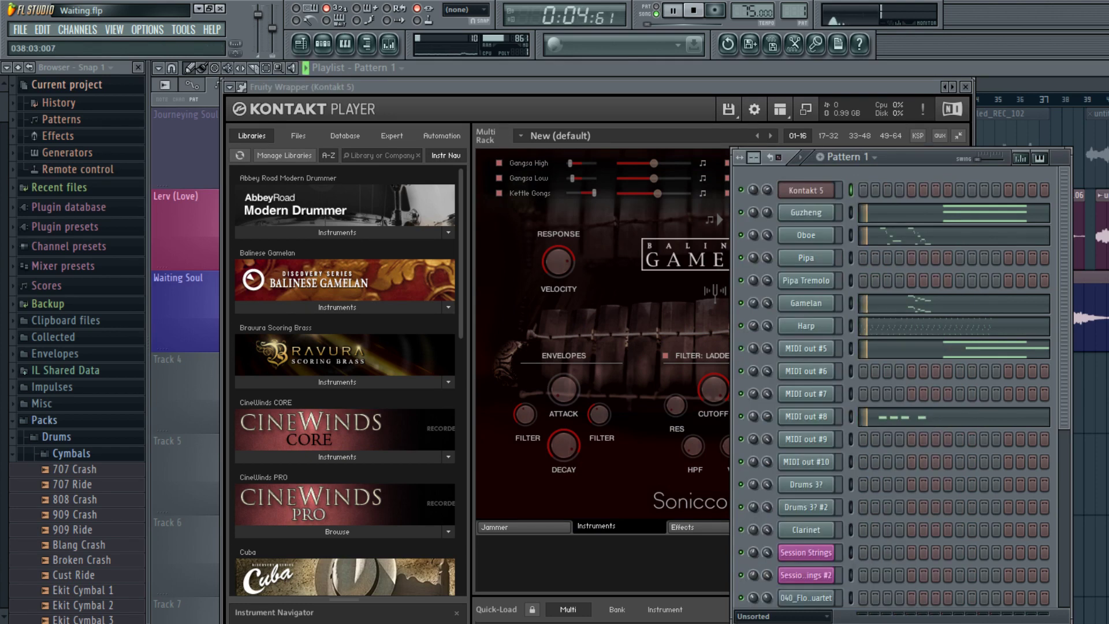
left_click(965, 86)
left_click(895, 303)
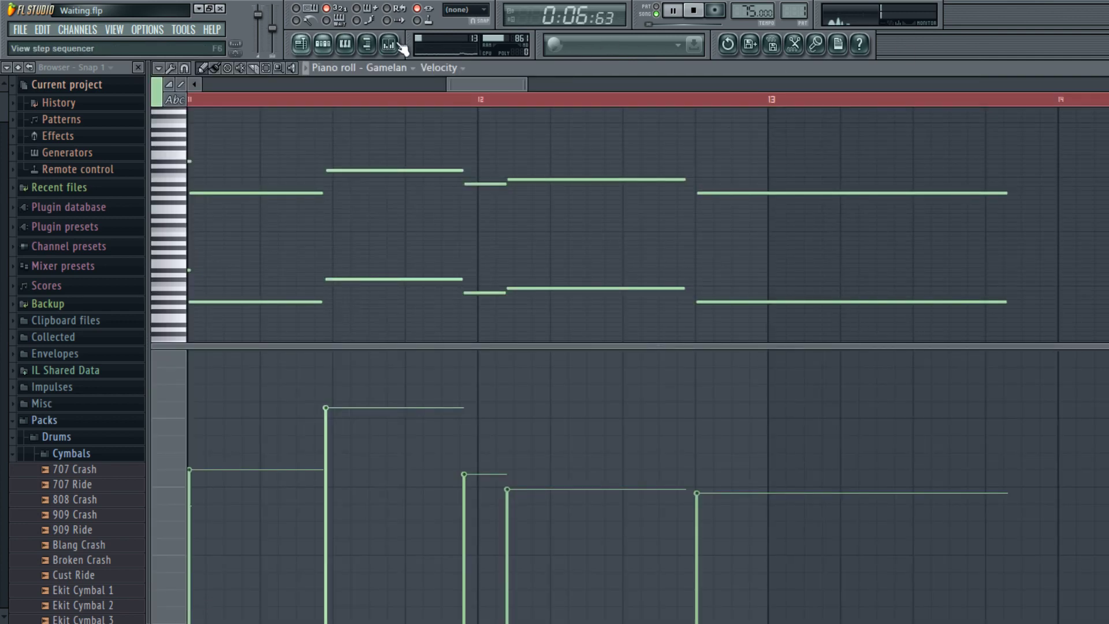
- Return from the Gamelan piano roll to the playlist, maximize it, and follow the song's playback past the Waiting_Insert clips from bar 13
left_click(344, 44)
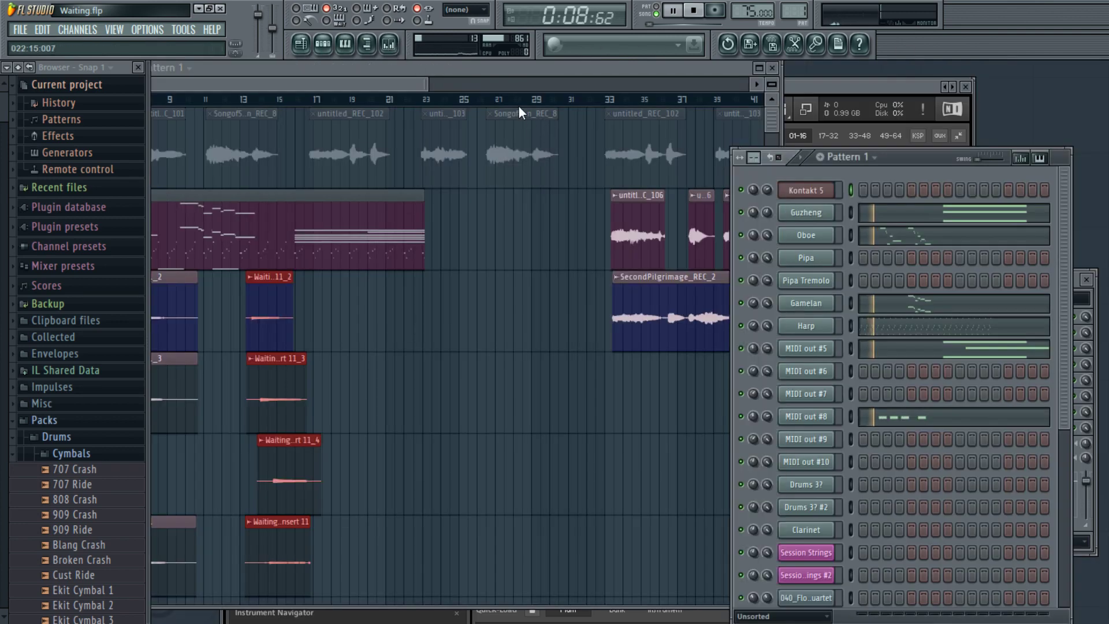
double_click(530, 88)
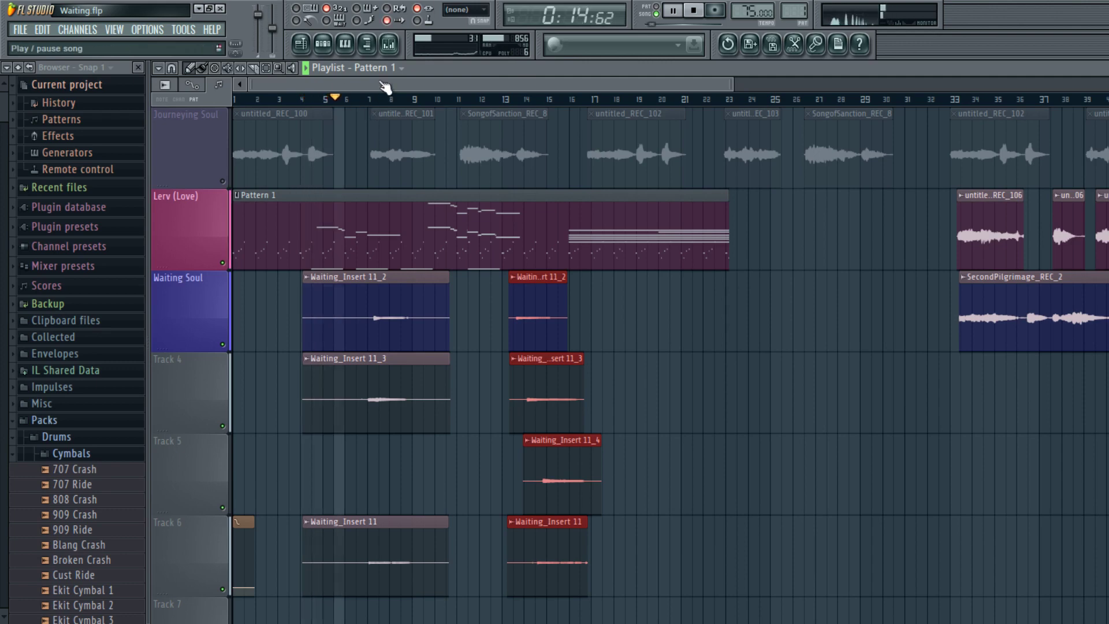
key("F6")
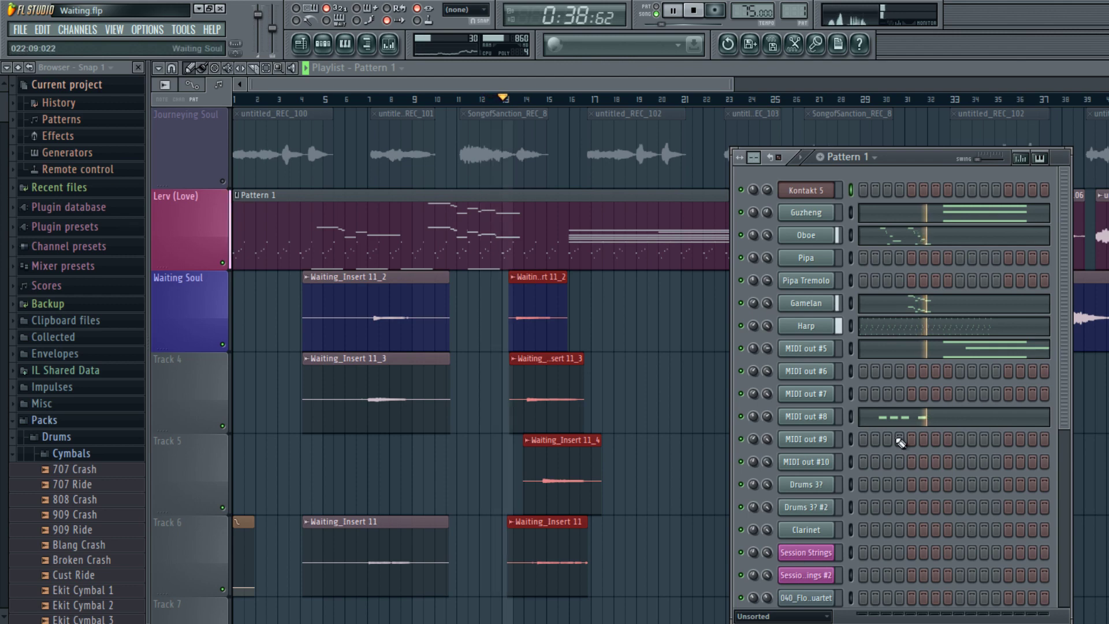
key("F6")
scroll(742, 121, "up", 2)
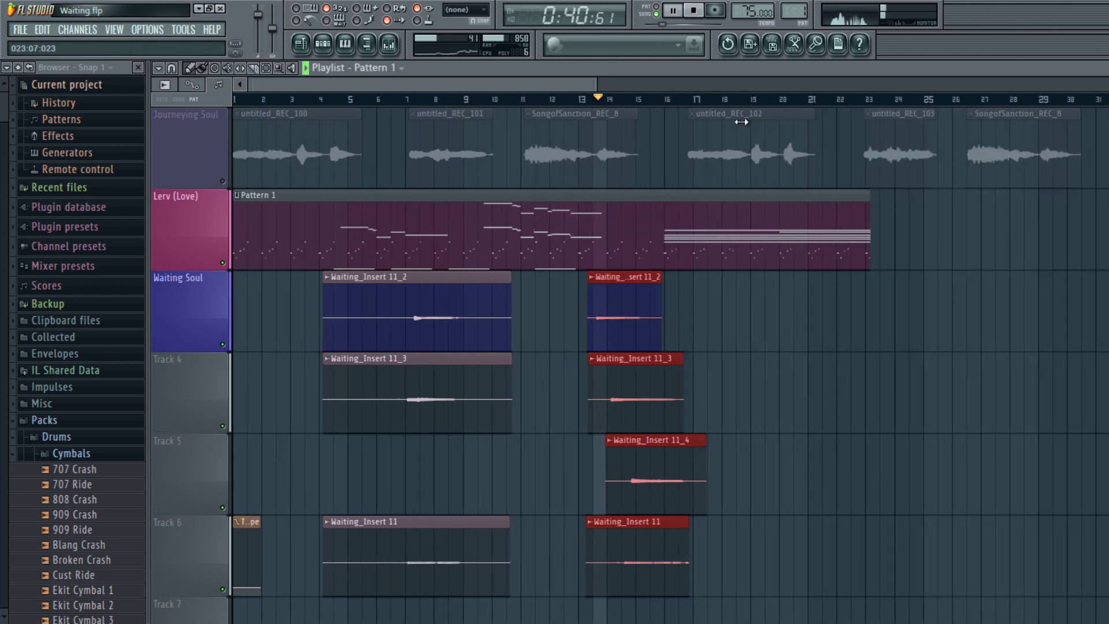
scroll(741, 121, "up", 3)
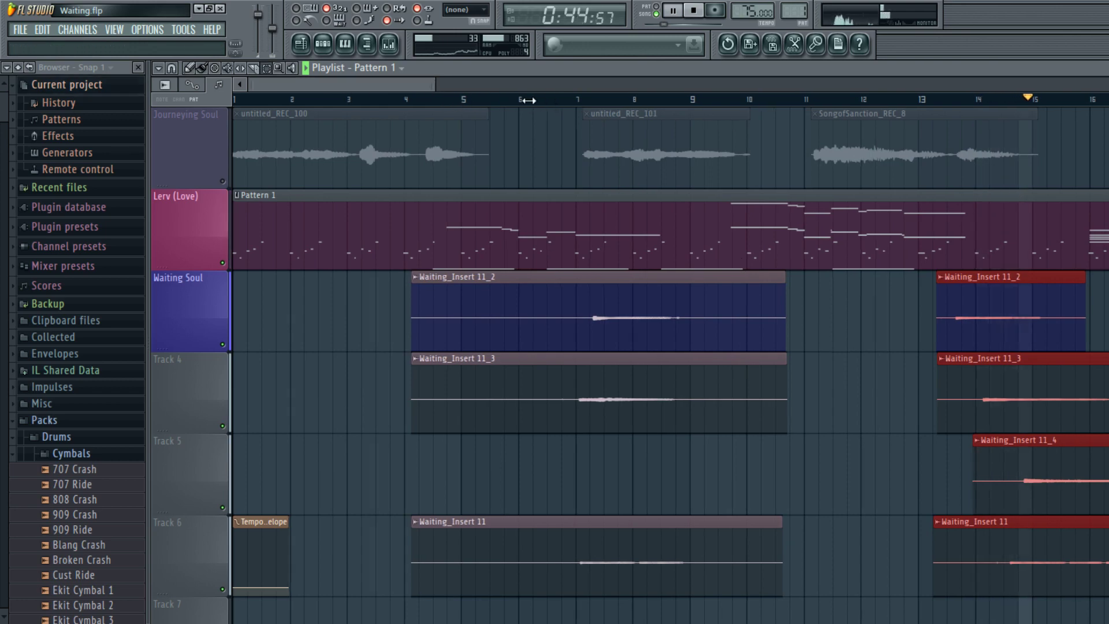
scroll(528, 100, "up", 2)
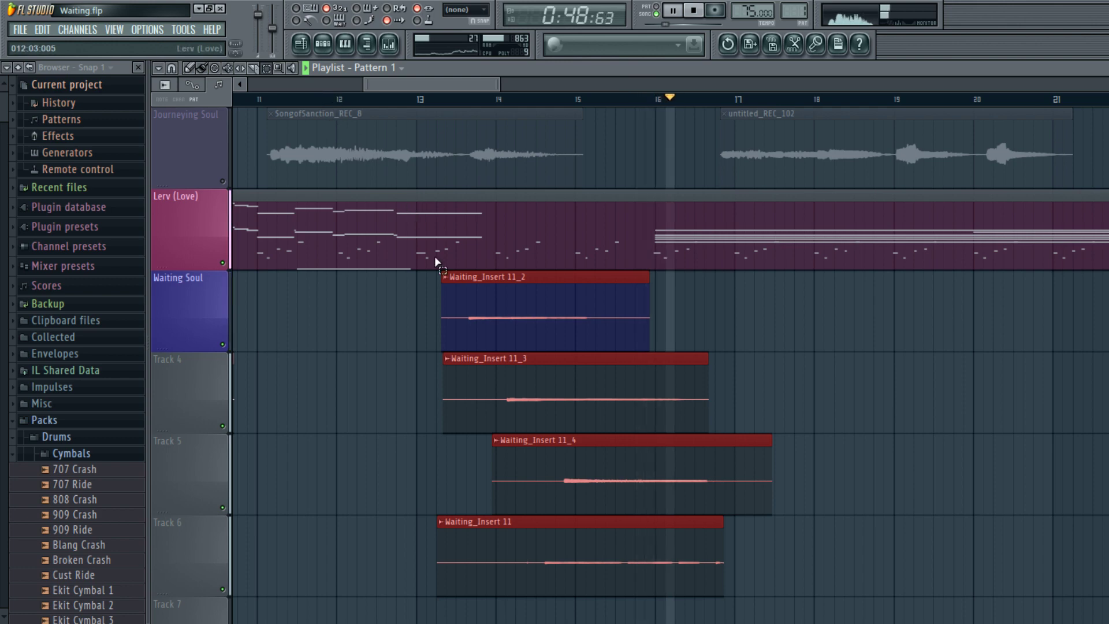
scroll(507, 384, "down", 1)
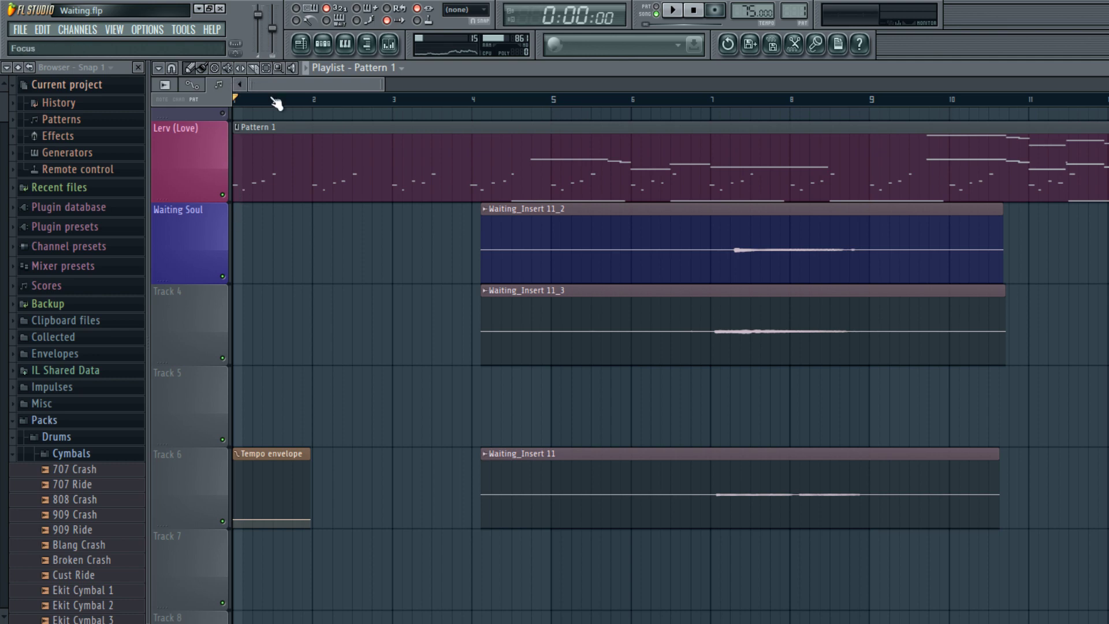
- Replay the song from the start and select the Waiting_Insert clips spanning bars 4 to 10 for review
left_click(741, 322)
left_click_drag(741, 322, 739, 322)
key("space")
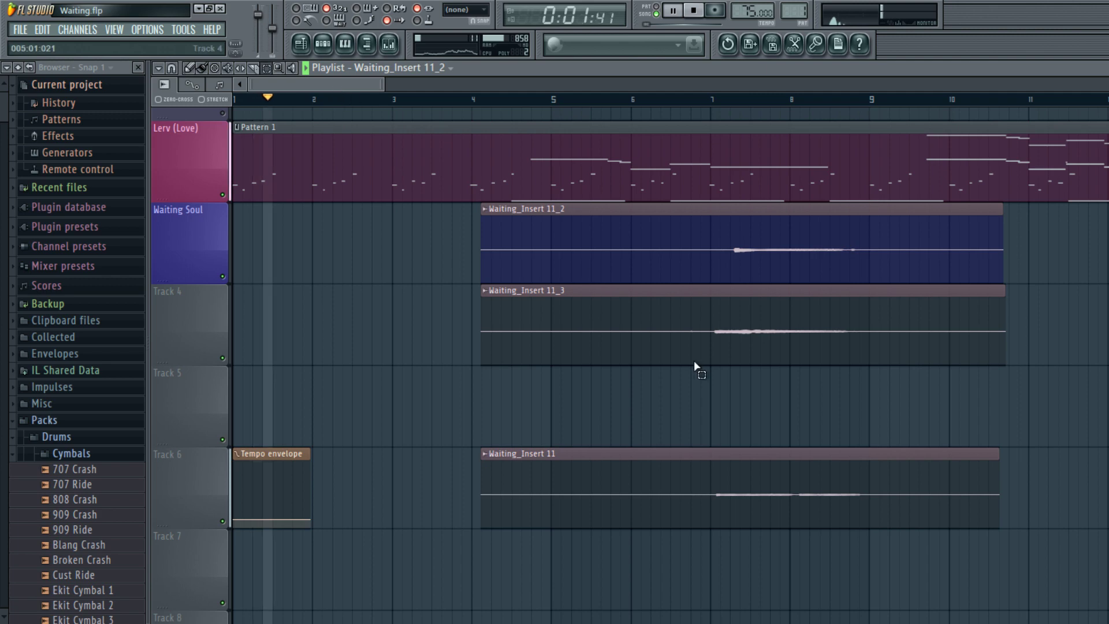
left_click_drag(511, 204, 935, 489)
scroll(520, 258, "up", 3)
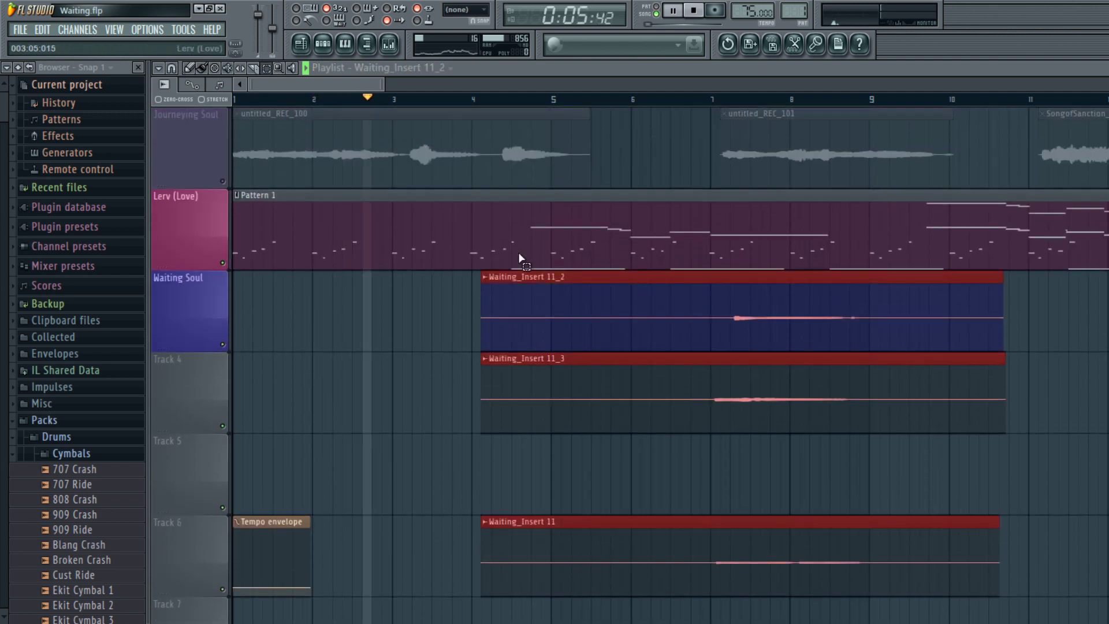
scroll(742, 556, "down", 10)
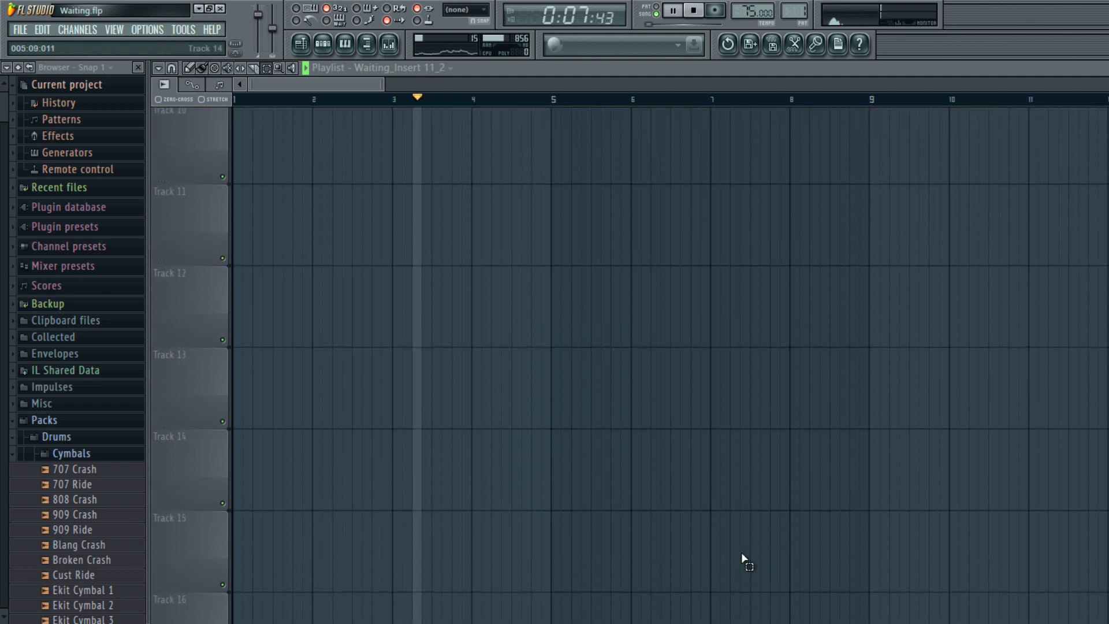
scroll(740, 552, "up", 10)
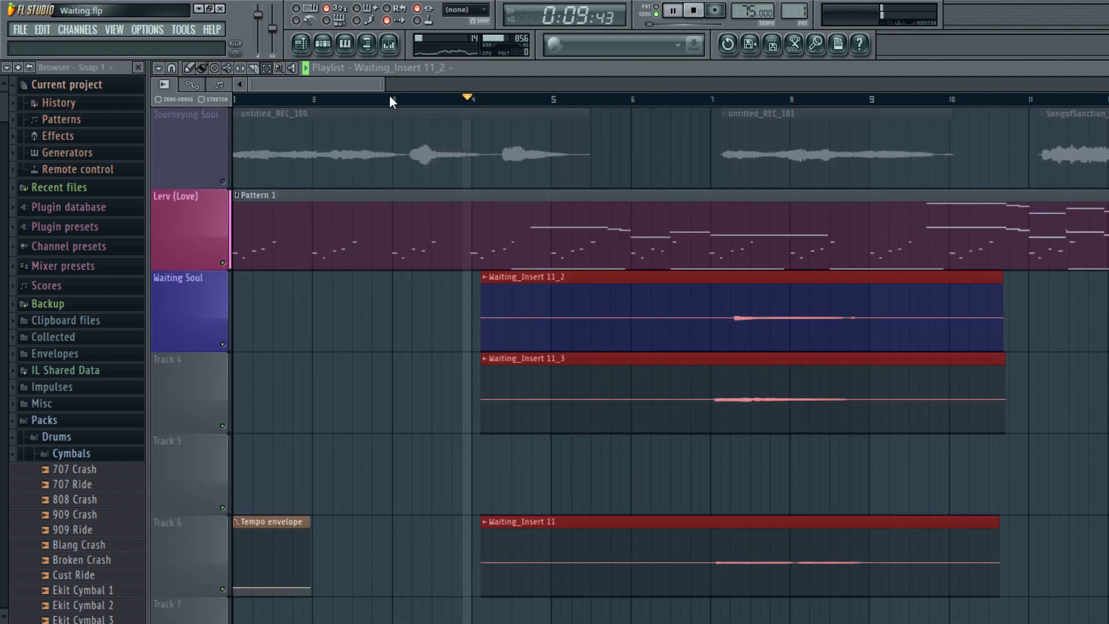
scroll(549, 125, "down", 3)
scroll(362, 511, "up", 3)
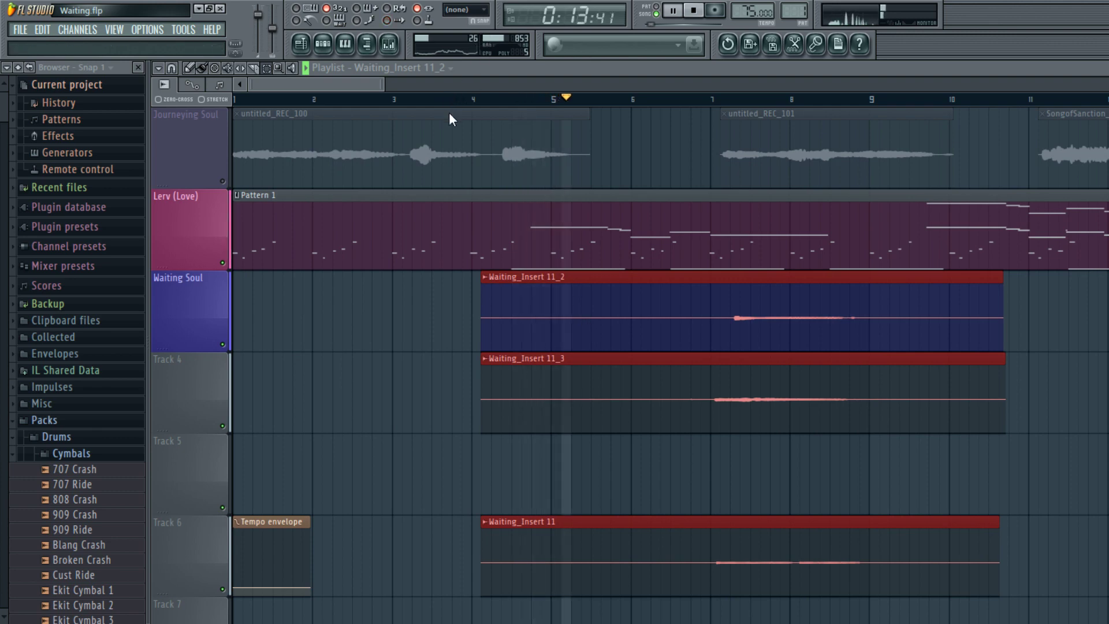
scroll(660, 171, "down", 6)
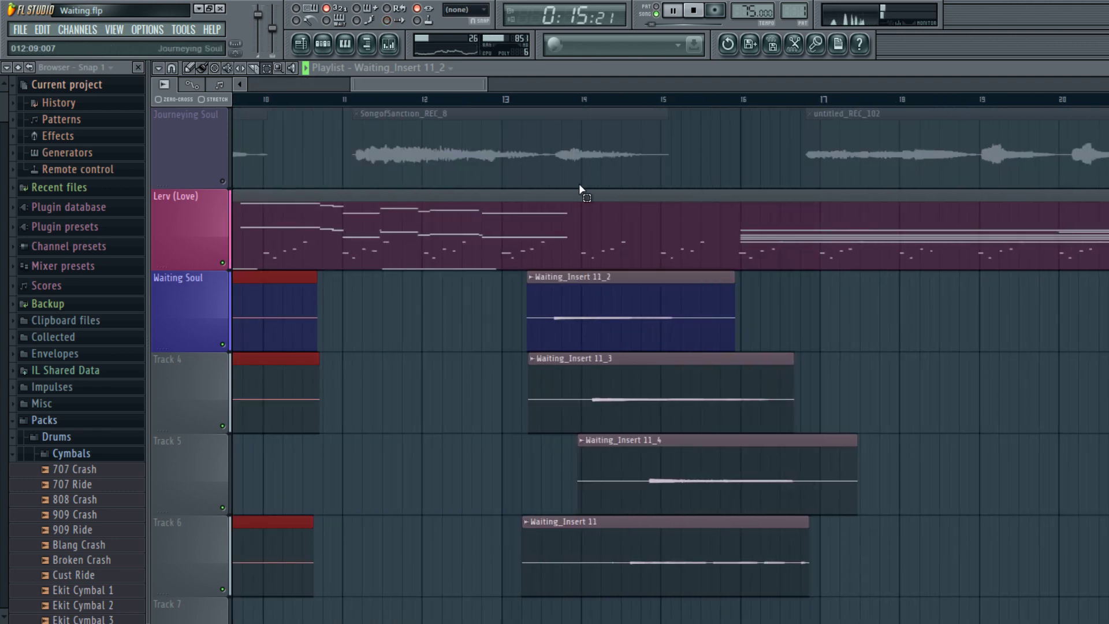
- Select the four Waiting_Insert clips after bar 13 and shift them later together, with Waiting_Insert 11_2 starting at 013:11:011, and stop playback
left_click_drag(526, 271, 810, 596)
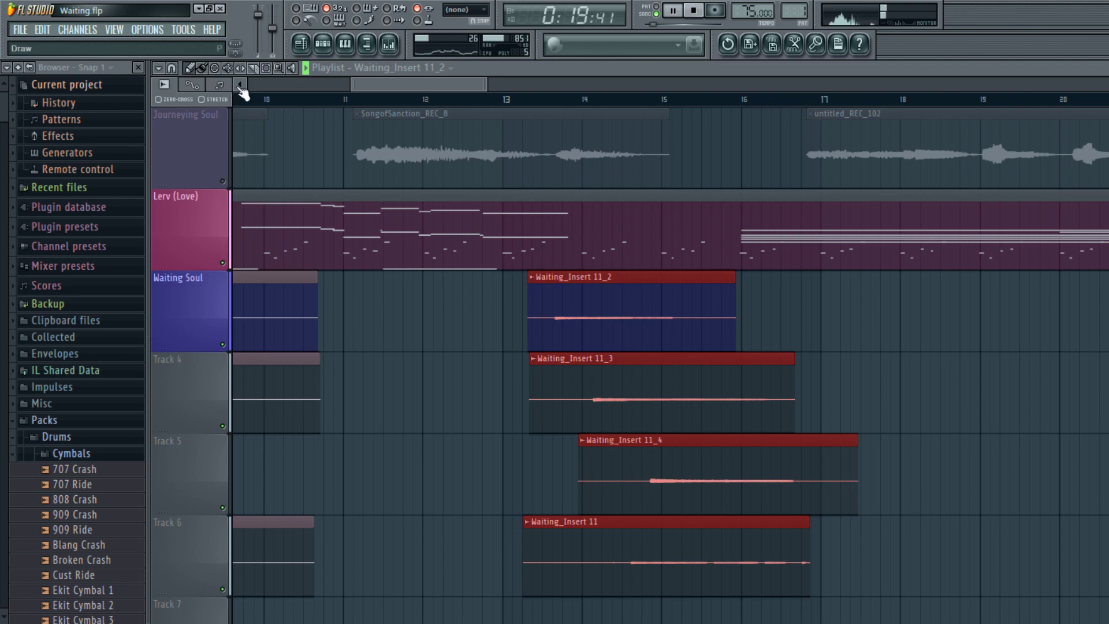
left_click_drag(702, 413, 714, 417)
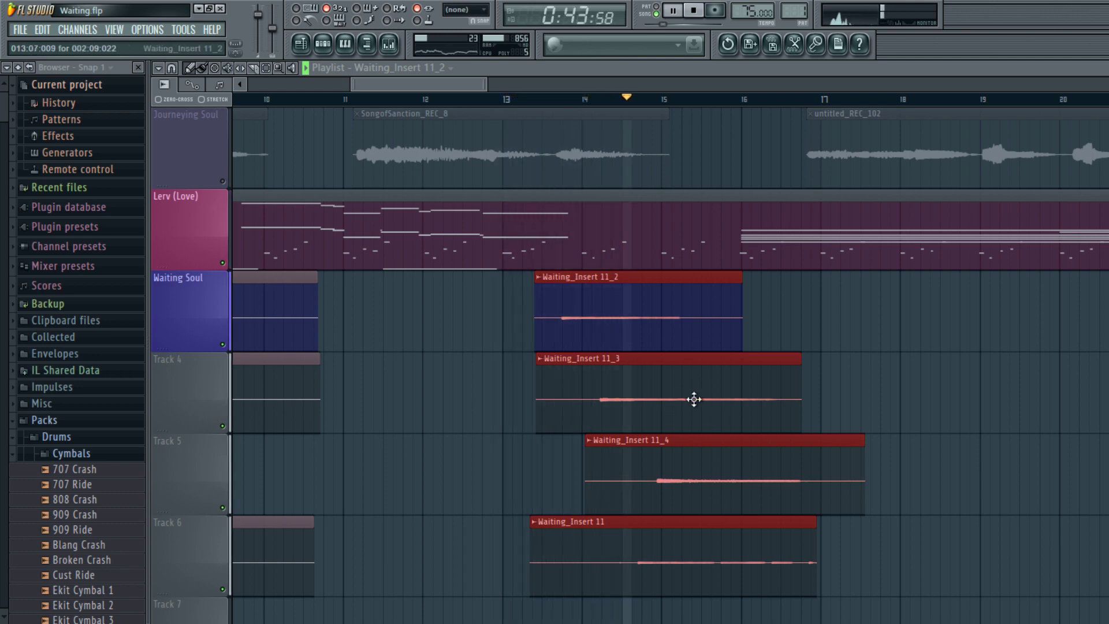
left_click_drag(694, 399, 745, 406)
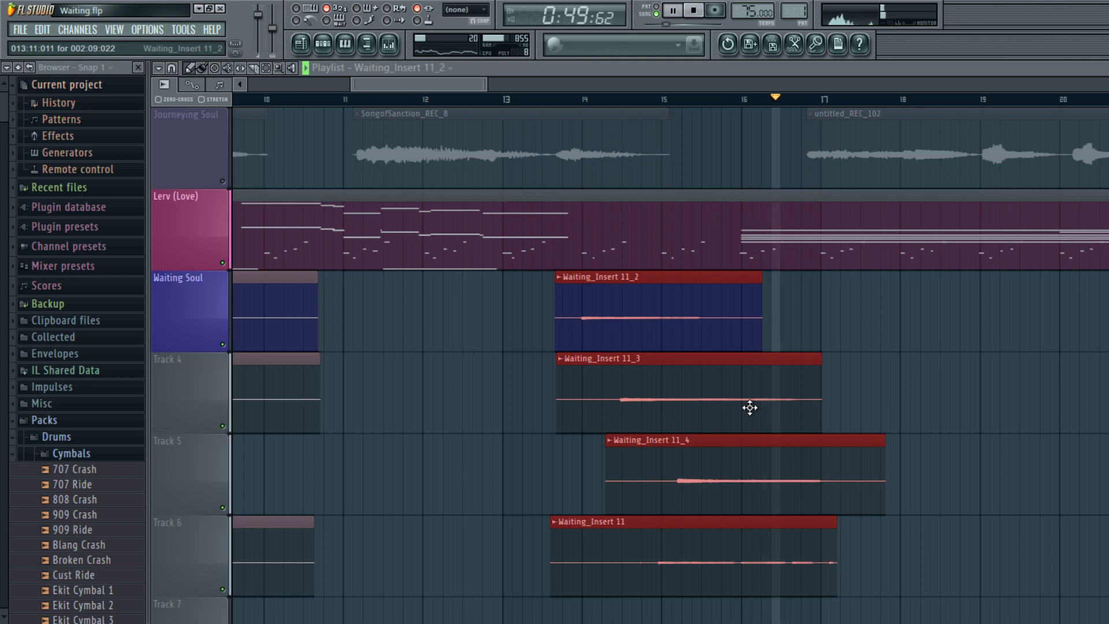
key("space")
- Check the instruments in the Kontakt rack down to Balinese Gamelan and save the project
left_click(323, 43)
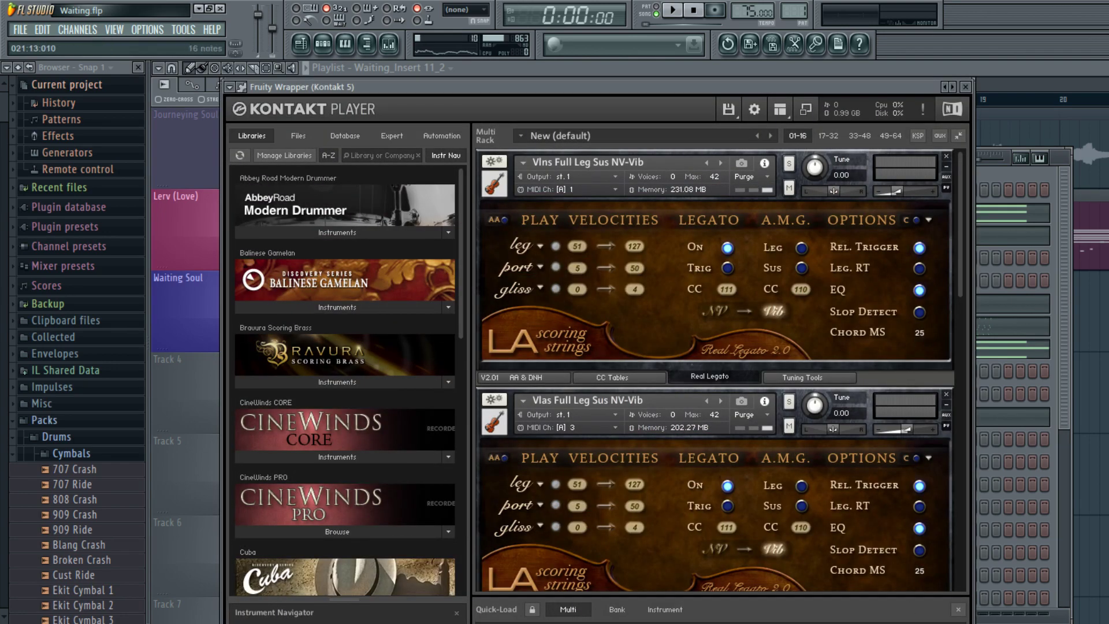
scroll(714, 370, "down", 10)
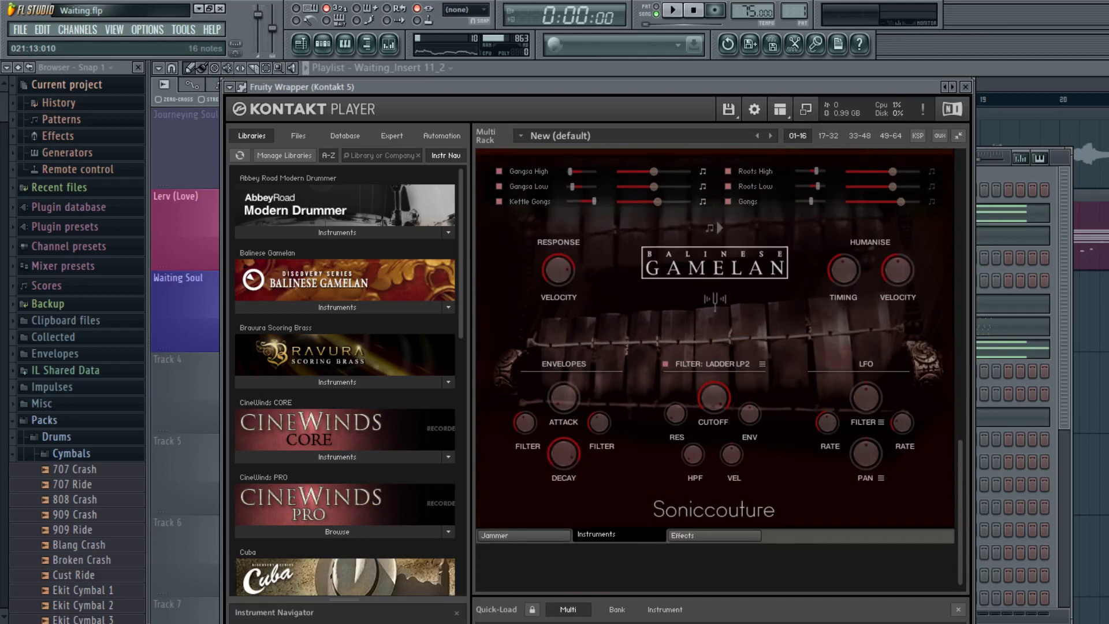
scroll(714, 369, "down", 1)
key("ctrl+s")
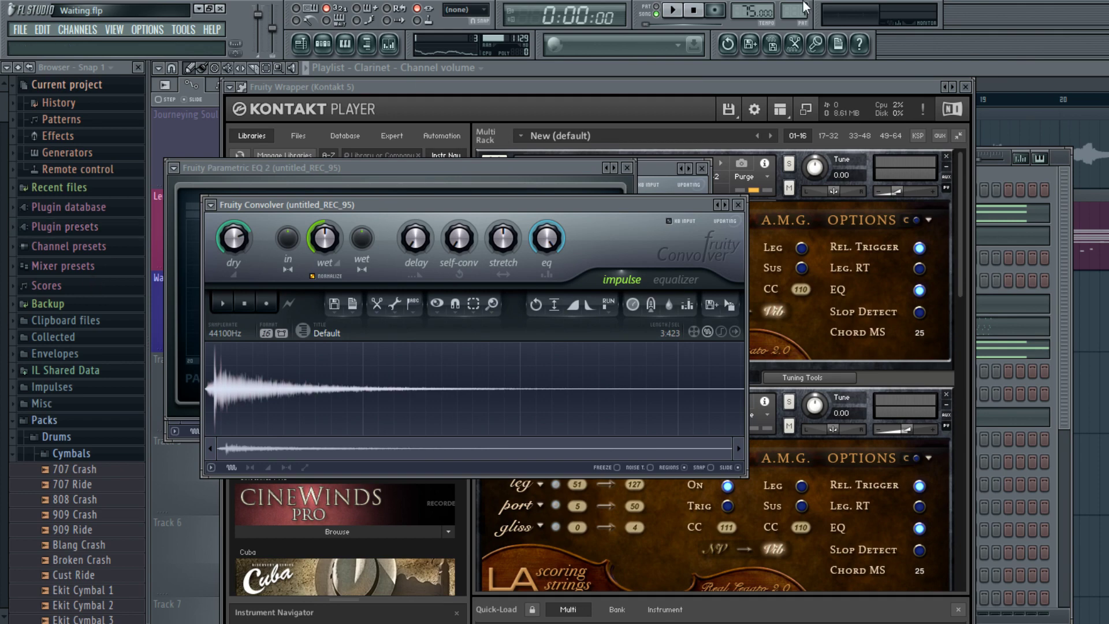
- Bring up Pattern 1's channels, open the Play instrument and switch it to its instrument browser
key("F12")
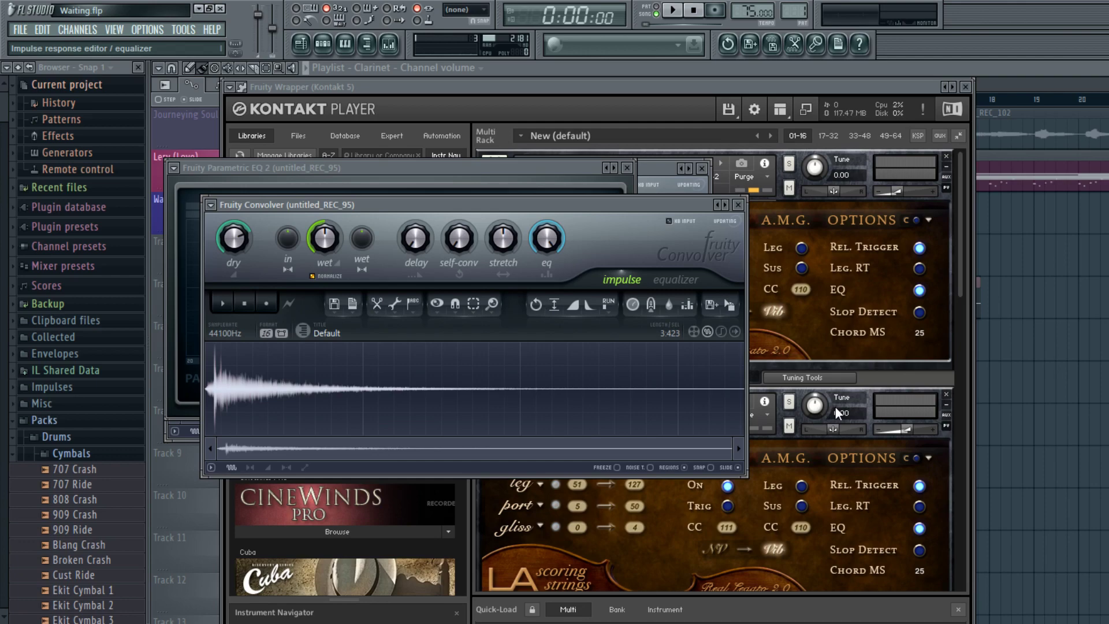
left_click(344, 43)
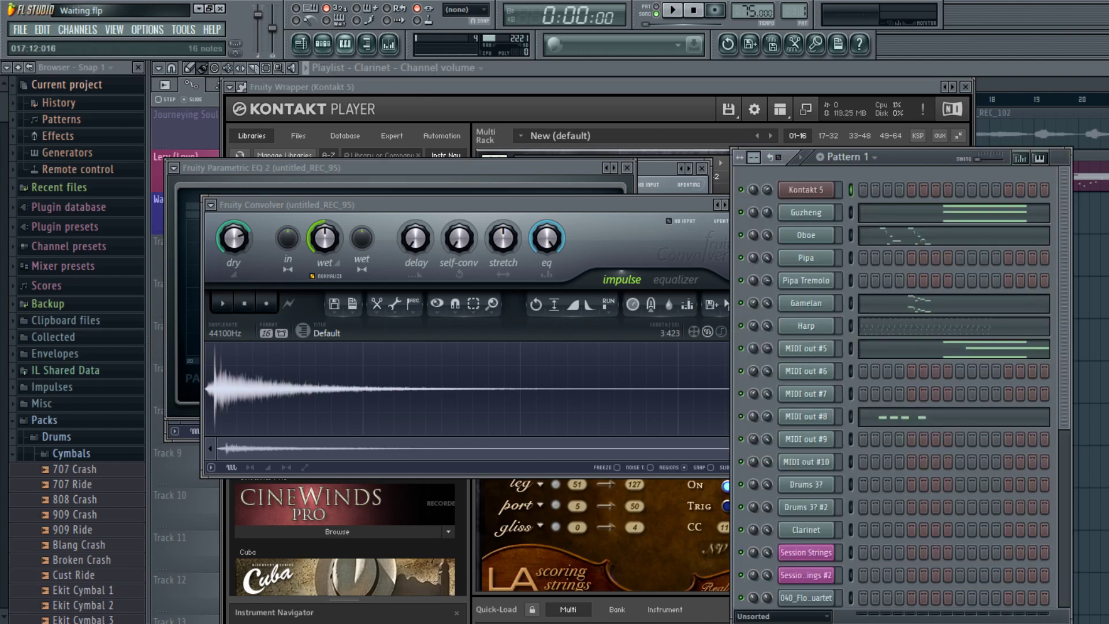
scroll(1004, 552, "down", 4)
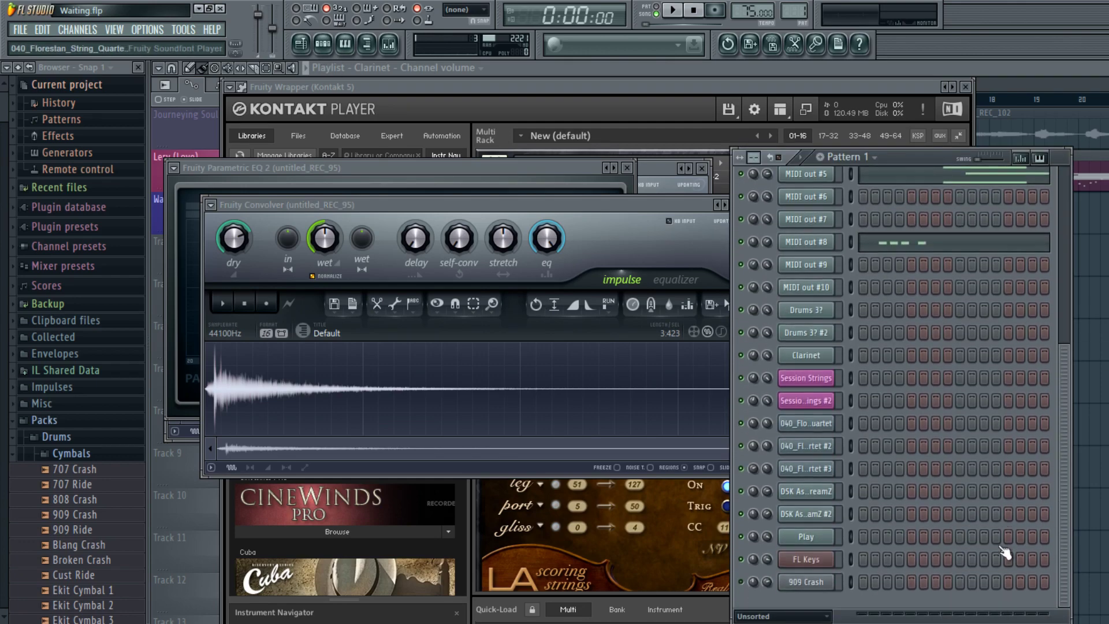
left_click(807, 536)
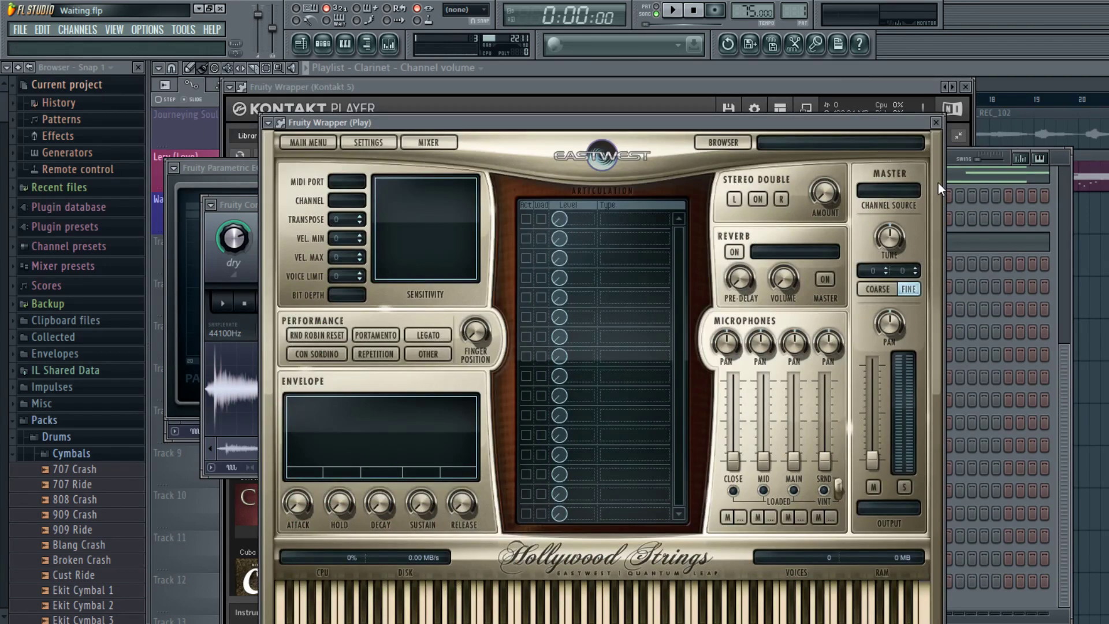
left_click(723, 142)
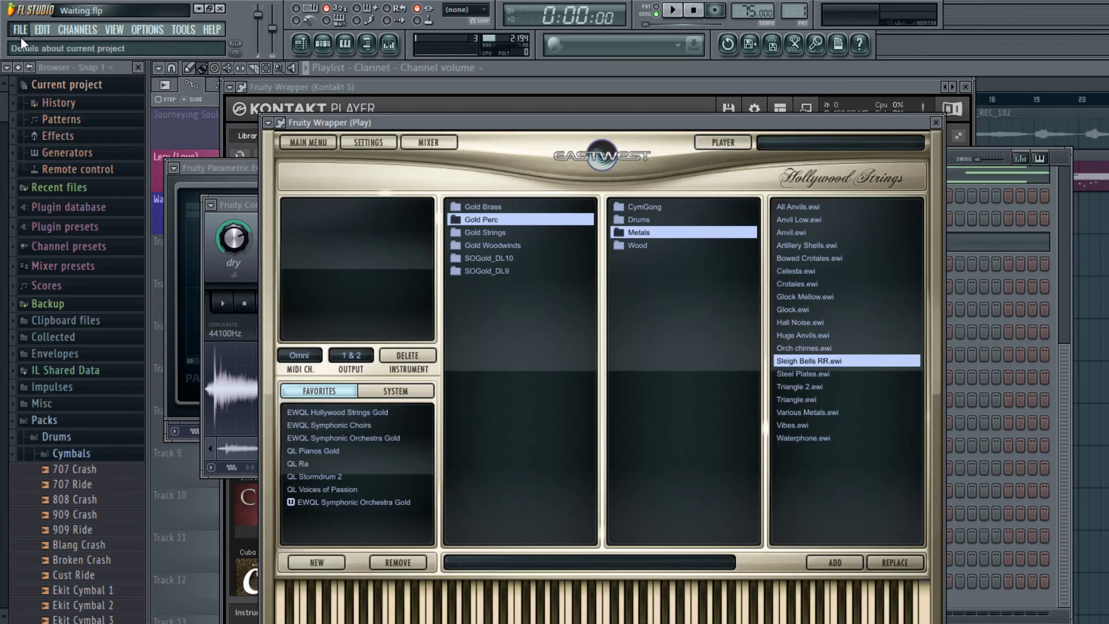